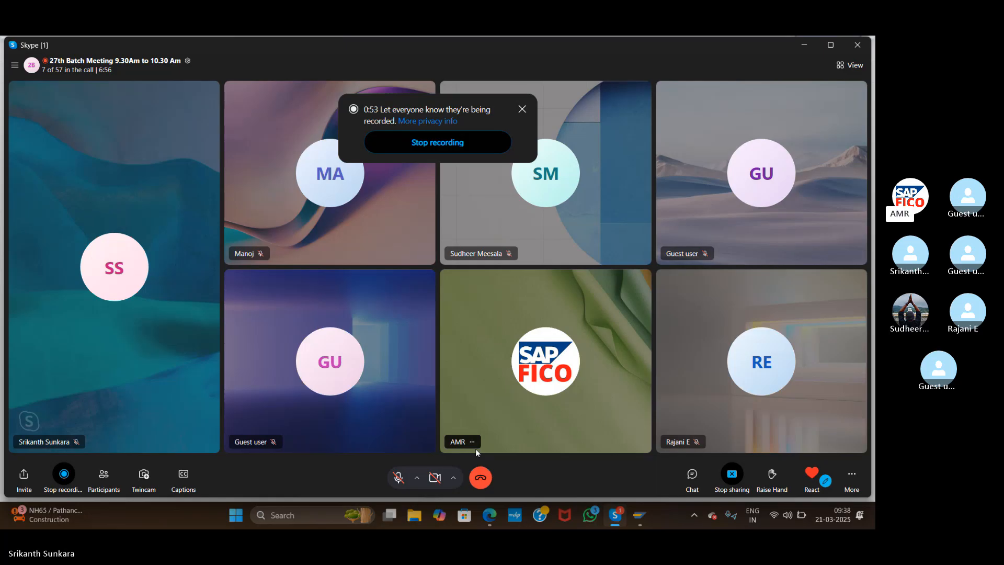
Switch from the Skype call to the SAP window showing the Financial Statements report
{"action": "left_click", "coordinate": [396, 479]}
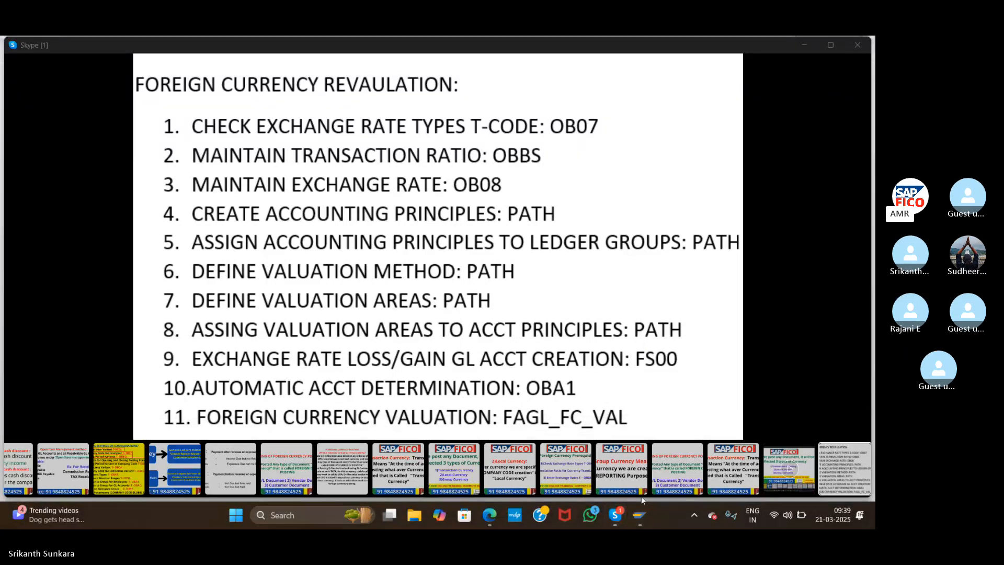
{"action": "mouse_move", "coordinate": [639, 514]}
{"action": "left_click", "coordinate": [663, 468]}
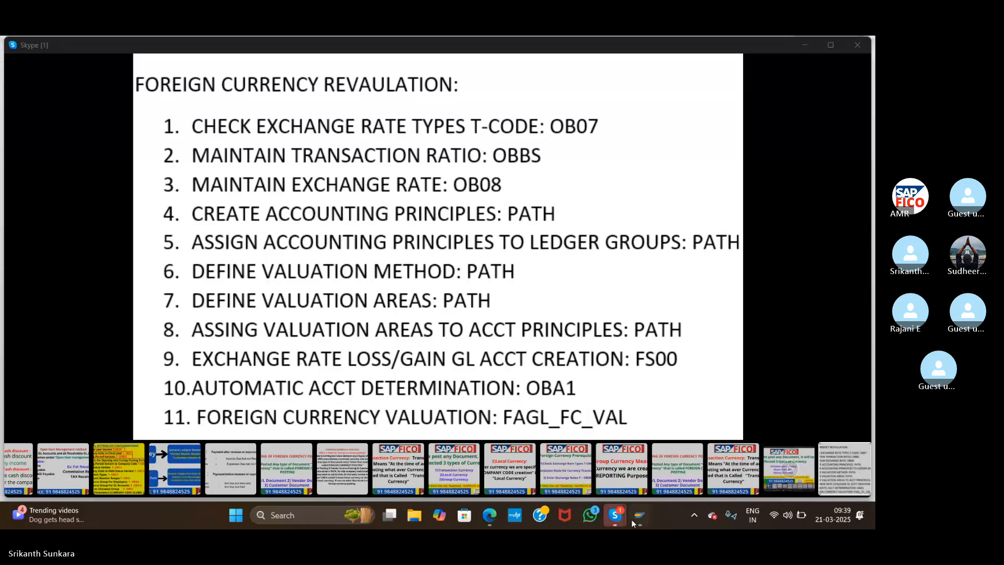
{"action": "mouse_move", "coordinate": [634, 520]}
{"action": "left_click", "coordinate": [624, 461]}
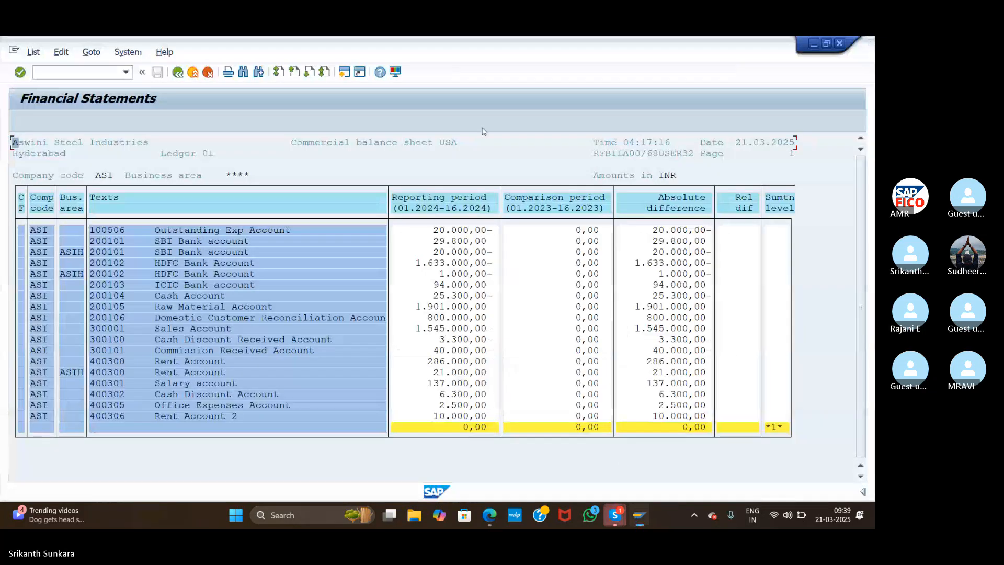
{"action": "left_click", "coordinate": [796, 125]}
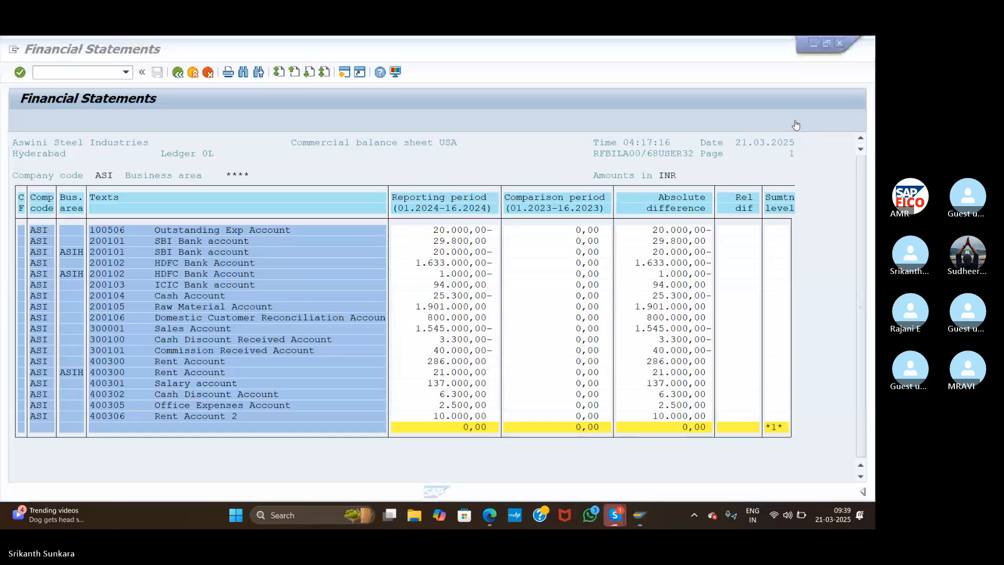
Leave the Financial Statements report for the SAP Easy Access screen and collapse the SAP Menu folder
{"action": "left_click", "coordinate": [106, 72]}
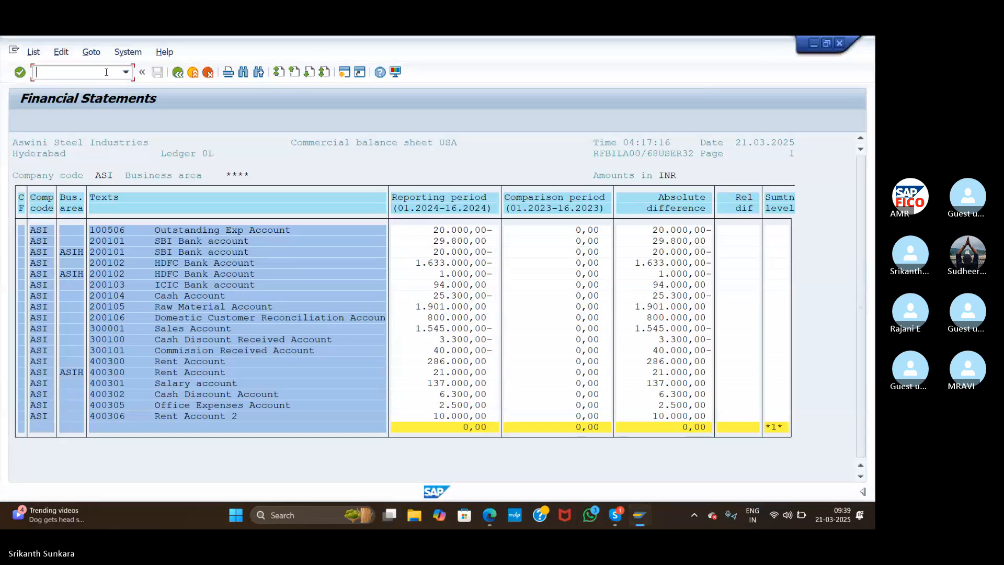
{"action": "type", "text": "SPRO"}
{"action": "key", "text": "Return"}
{"action": "left_click", "coordinate": [106, 72]}
{"action": "type", "text": "/n"}
{"action": "key", "text": "Return"}
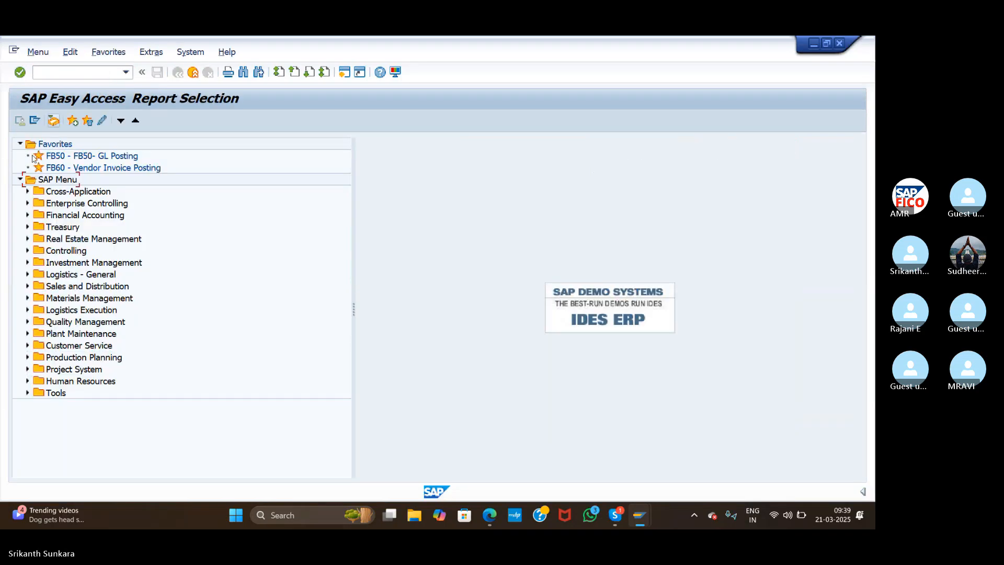
{"action": "left_click", "coordinate": [20, 180]}
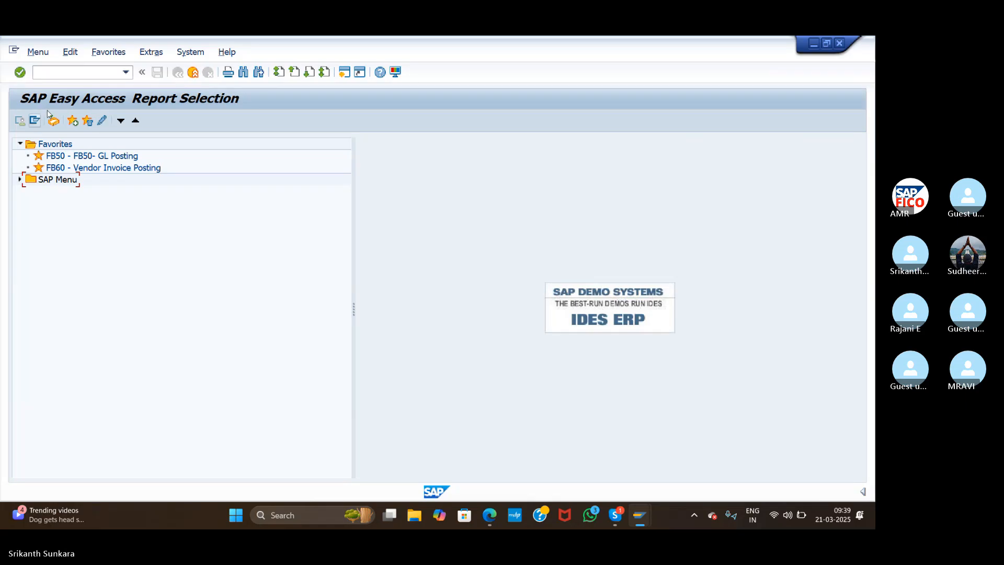
Run transaction SPRO and open the SAP Reference IMG
{"action": "left_click", "coordinate": [76, 73]}
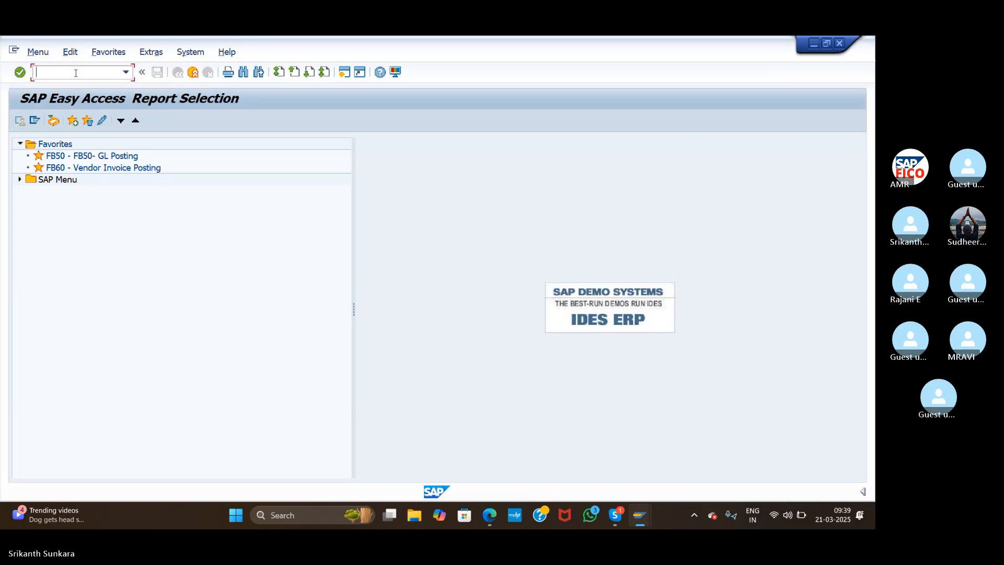
{"action": "type", "text": "SPRO"}
{"action": "key", "text": "Return"}
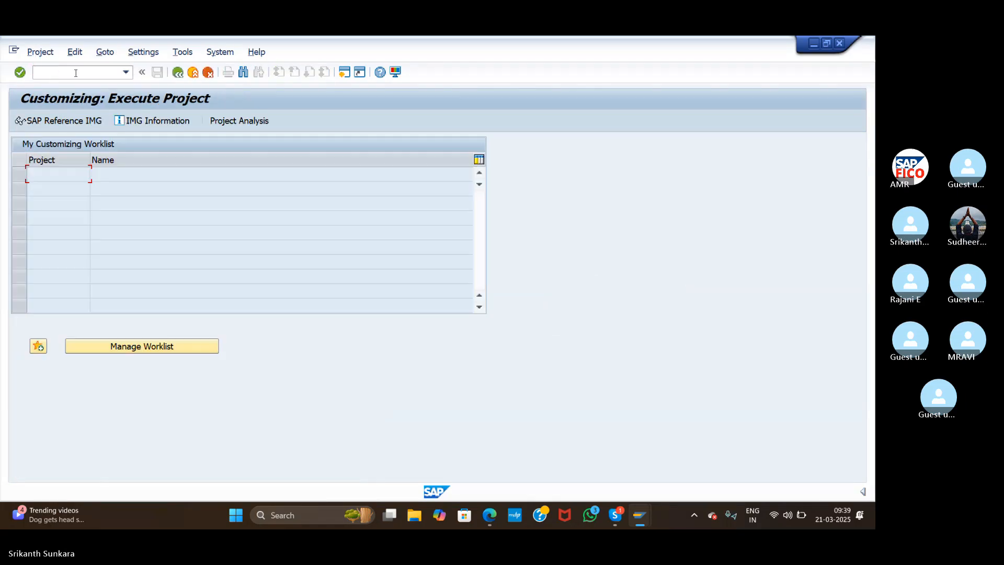
{"action": "left_click", "coordinate": [61, 123]}
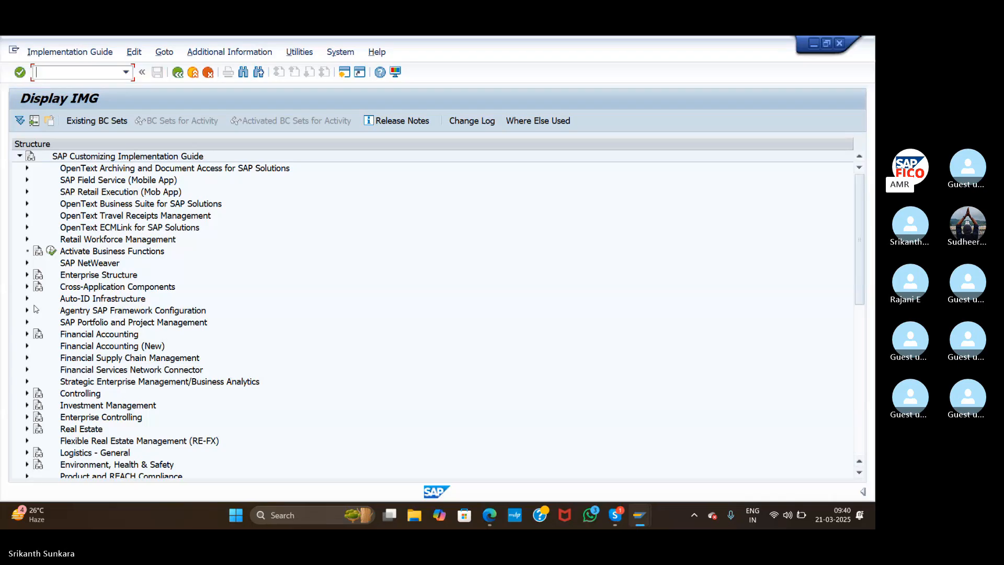
Expand SAP NetWeaver, General settings and Currencies in the implementation guide structure
{"action": "left_click", "coordinate": [27, 263]}
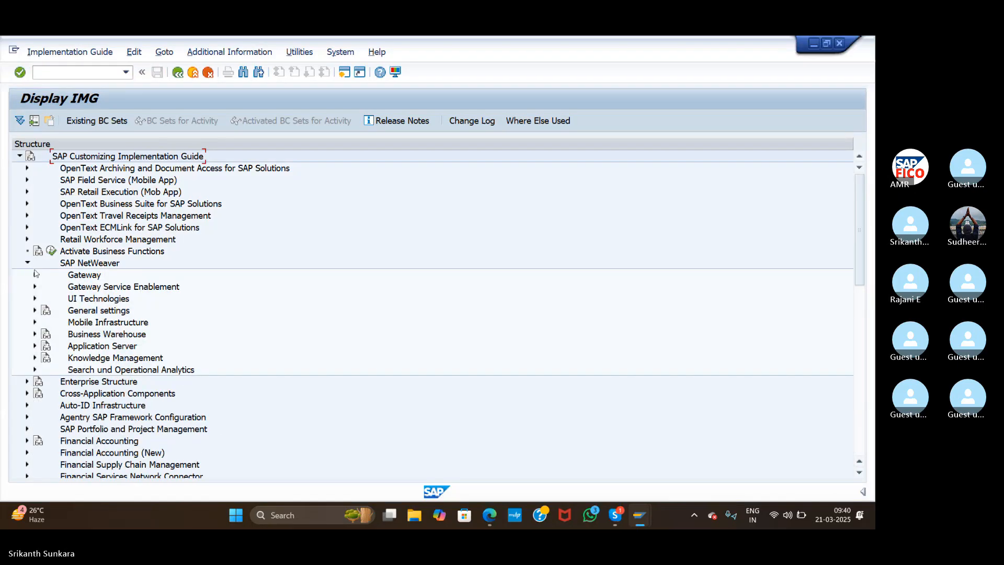
{"action": "left_click", "coordinate": [34, 311]}
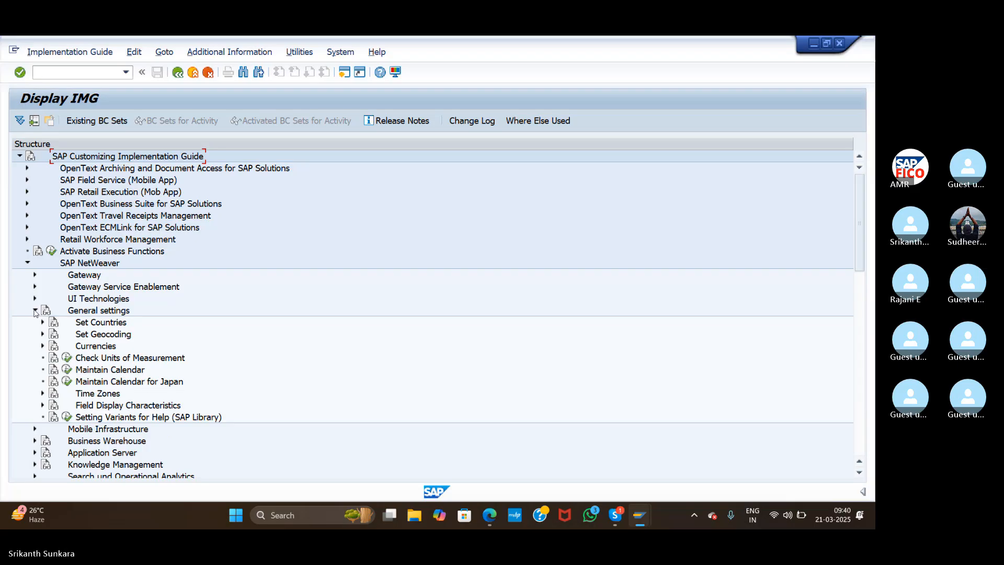
{"action": "left_click", "coordinate": [43, 346]}
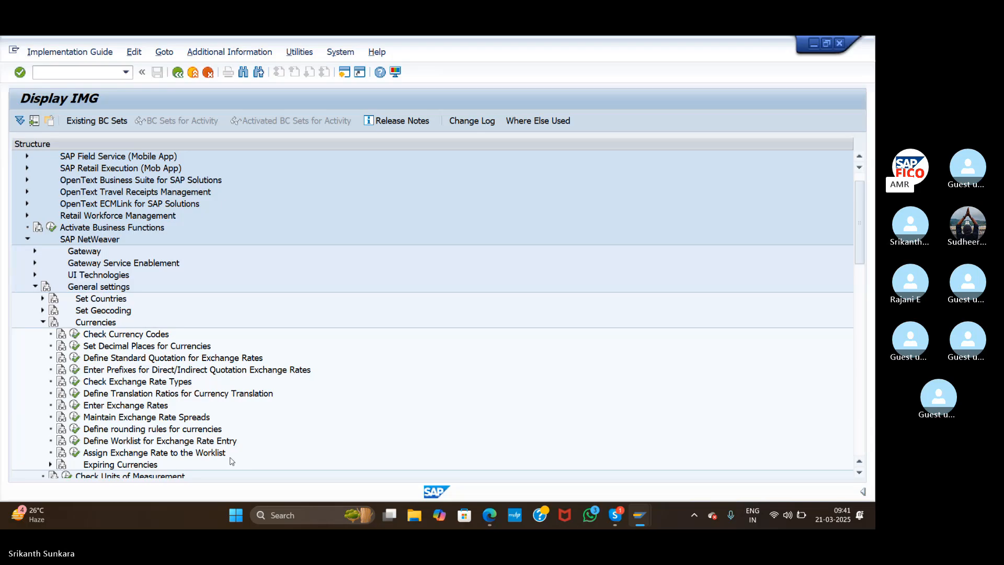
Display the IMG Activity keys as additional information and widen their column to show the full keys
{"action": "left_click", "coordinate": [234, 52]}
{"action": "mouse_move", "coordinate": [245, 70]}
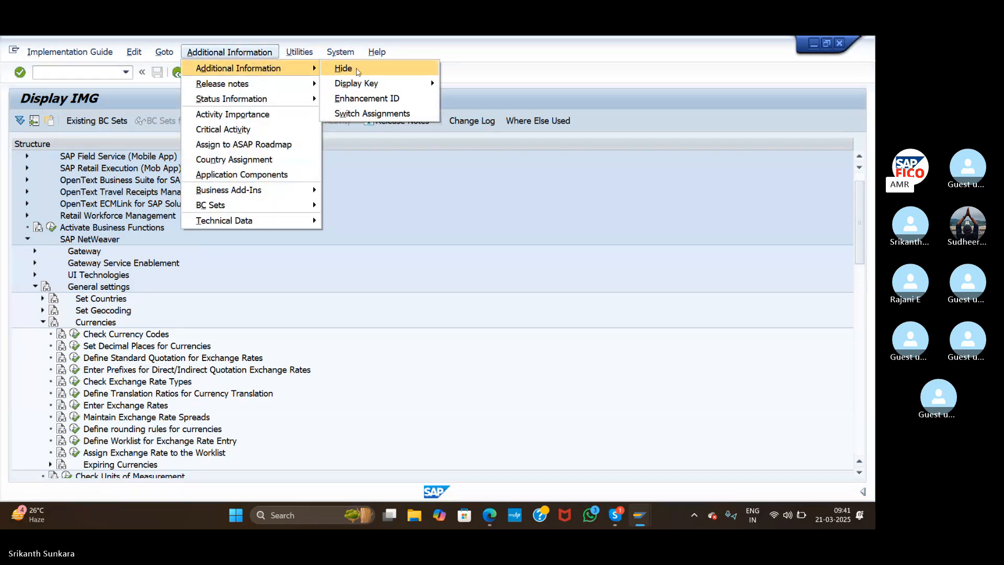
{"action": "mouse_move", "coordinate": [375, 83]}
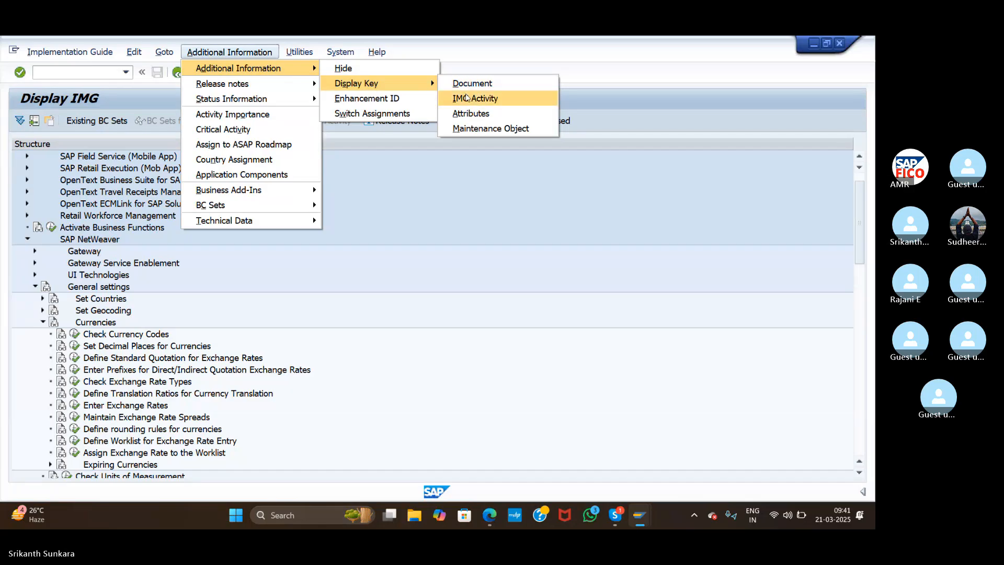
{"action": "left_click", "coordinate": [467, 98]}
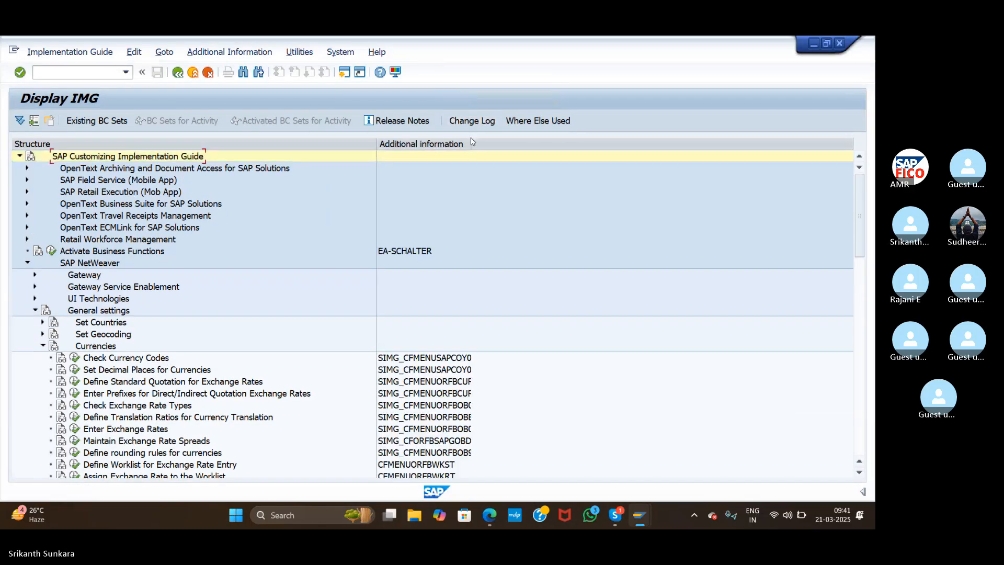
{"action": "left_click_drag", "start_coordinate": [471, 144], "coordinate": [532, 156]}
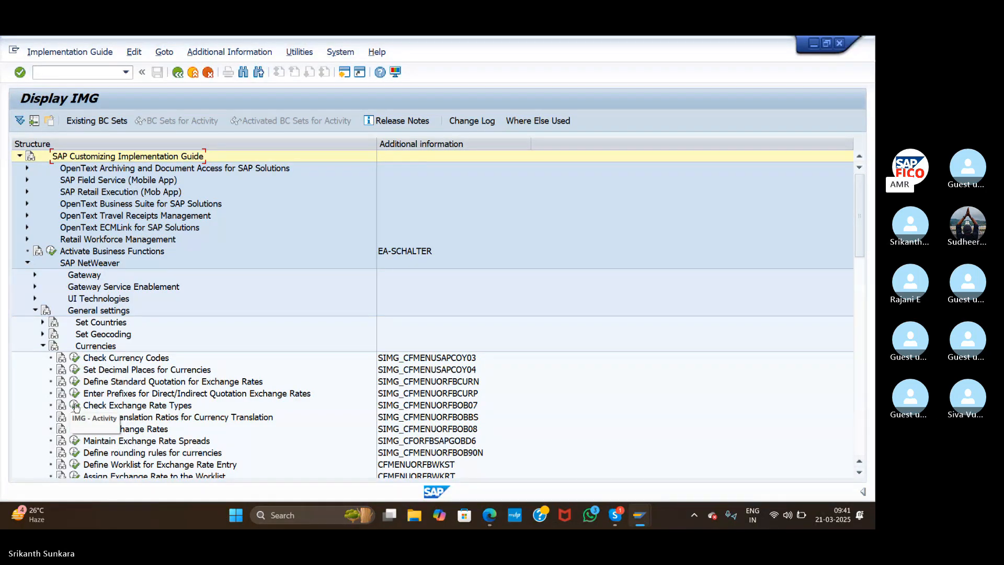
Open the Check Exchange Rate Types activity, view its blank new-entries table and return to the overview
{"action": "left_click", "coordinate": [388, 407]}
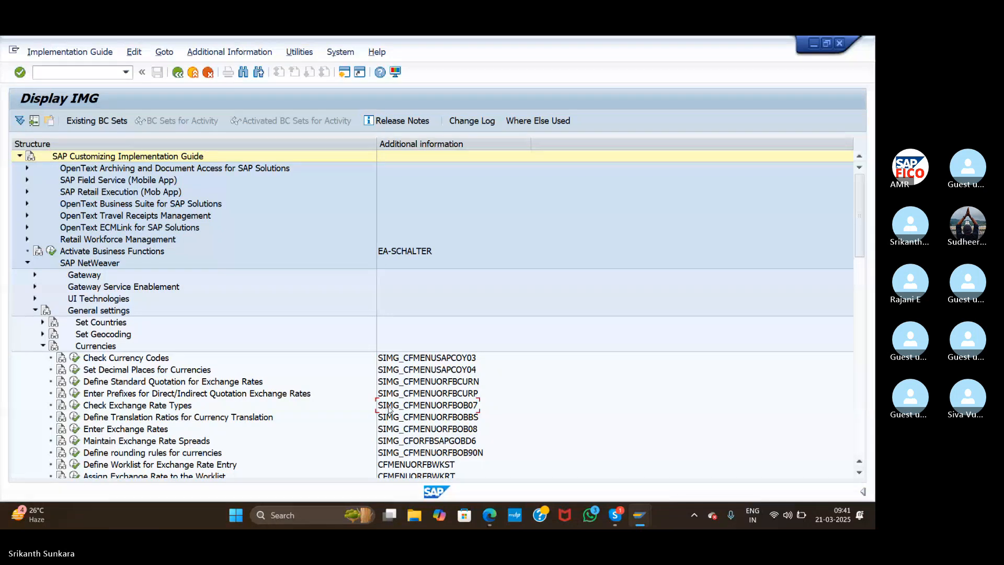
{"action": "left_click", "coordinate": [76, 405]}
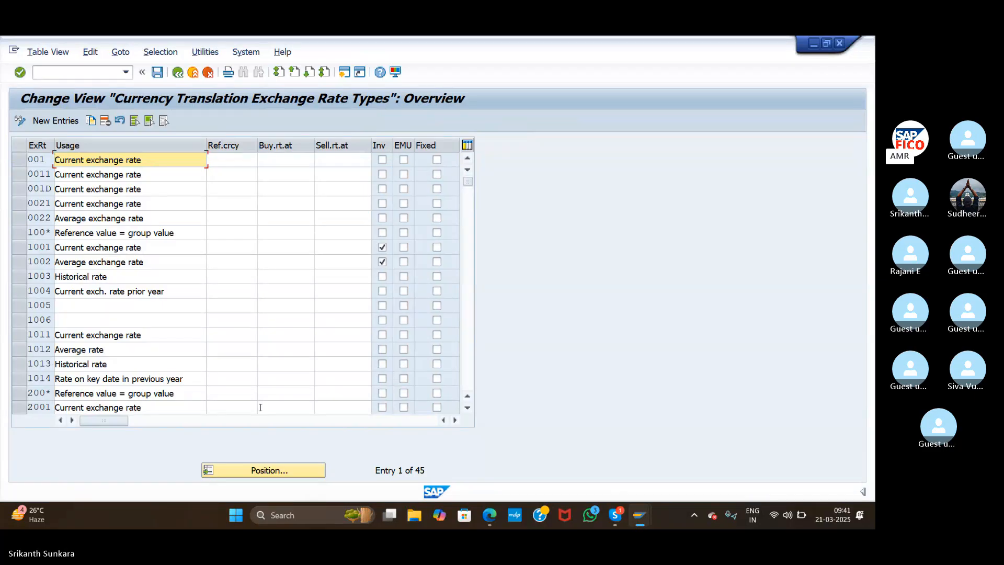
{"action": "left_click", "coordinate": [62, 123]}
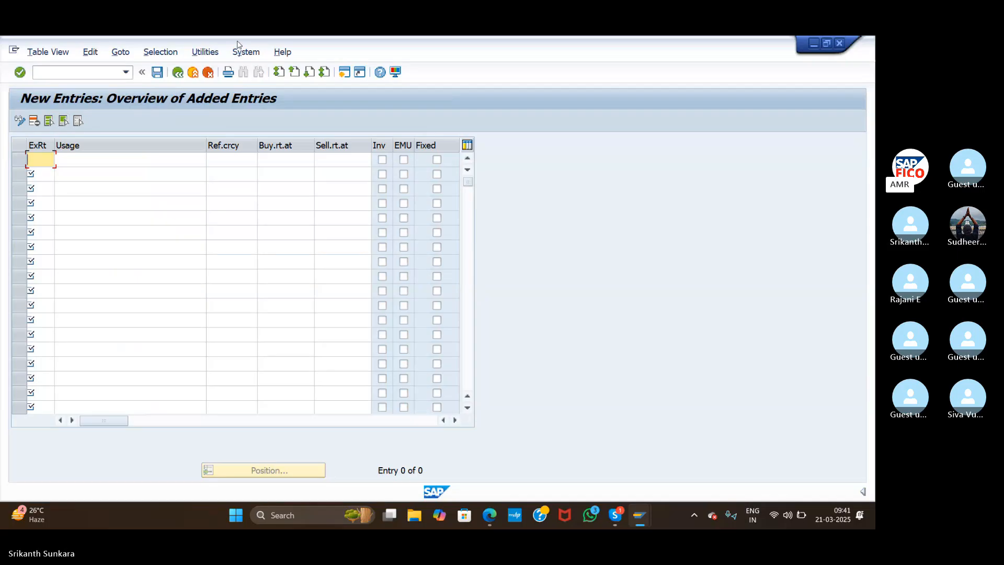
{"action": "left_click", "coordinate": [179, 73]}
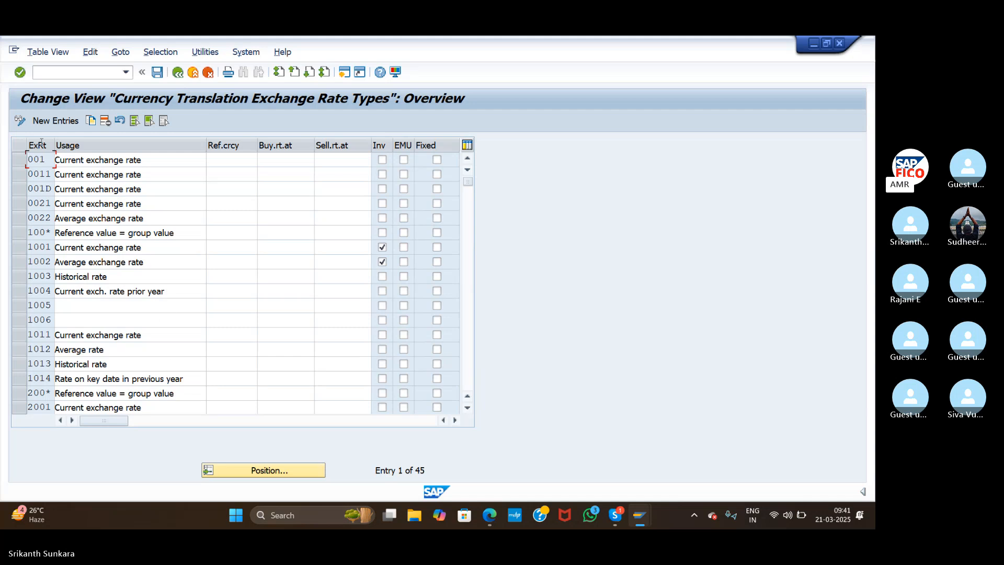
Enter a new exchange rate type AS11 with the usage Foreign Currency Buying Rate, leaving its reference currency blank
{"action": "left_click", "coordinate": [54, 122]}
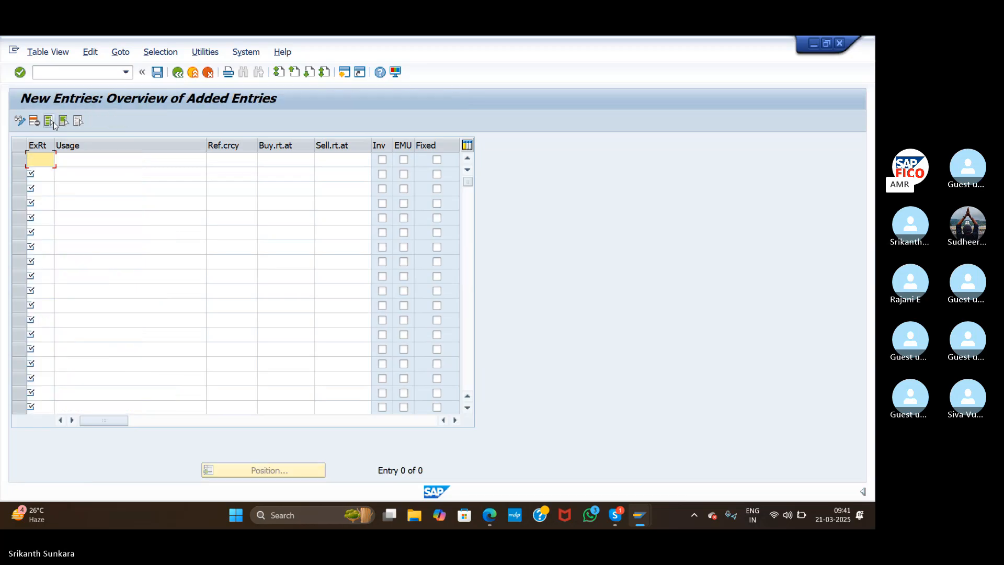
{"action": "type", "text": "M"}
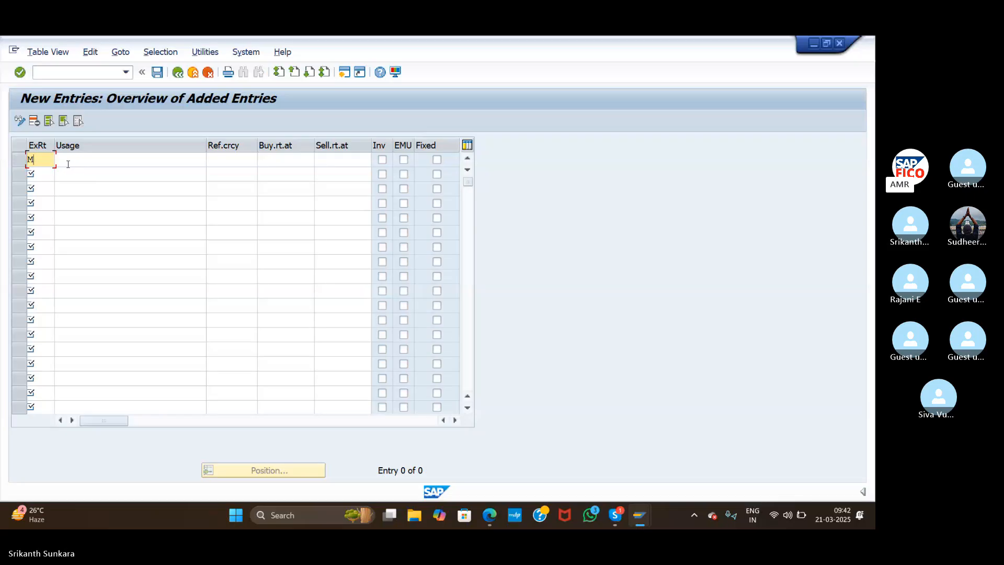
{"action": "key", "text": "BackSpace"}
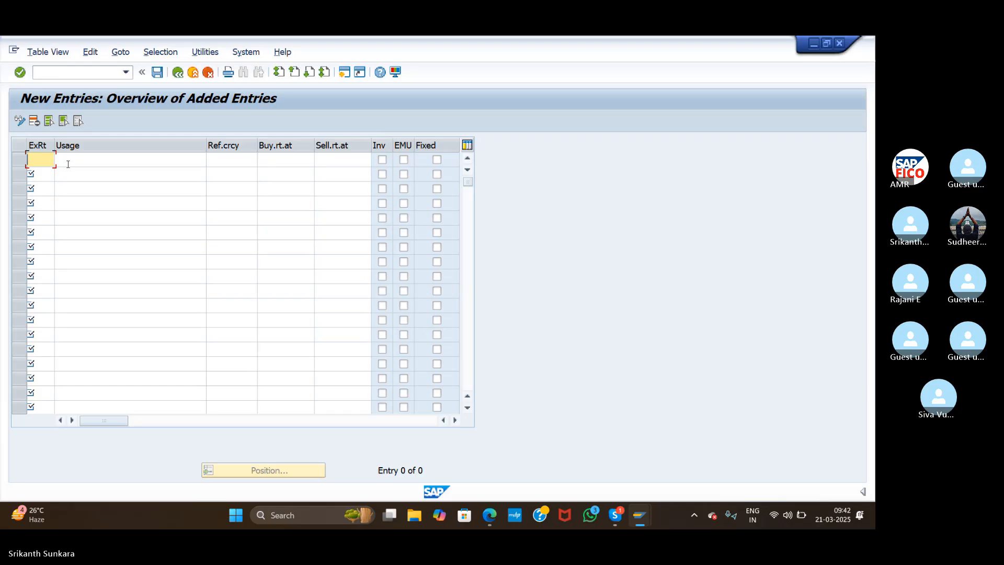
{"action": "type", "text": "AS"}
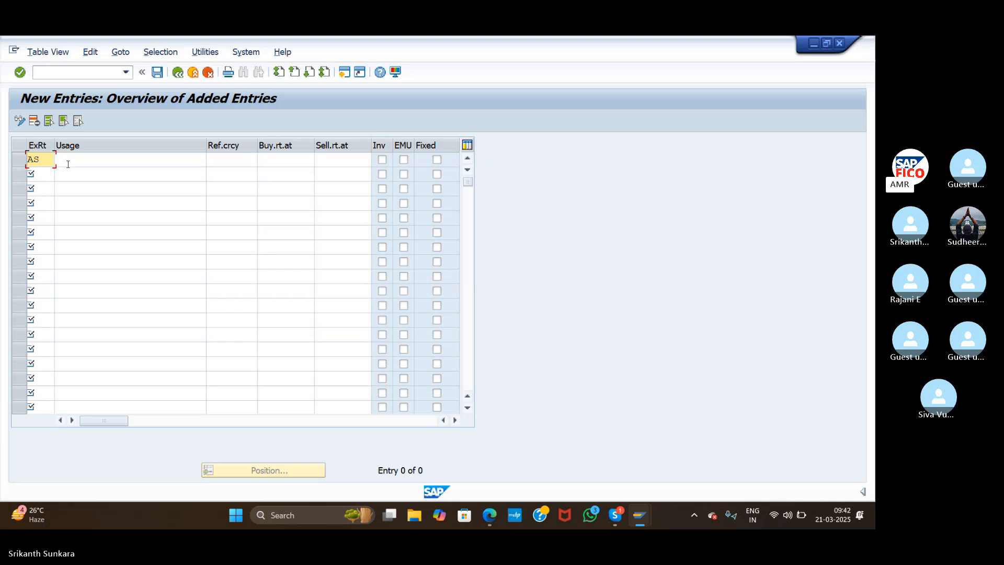
{"action": "type", "text": "11"}
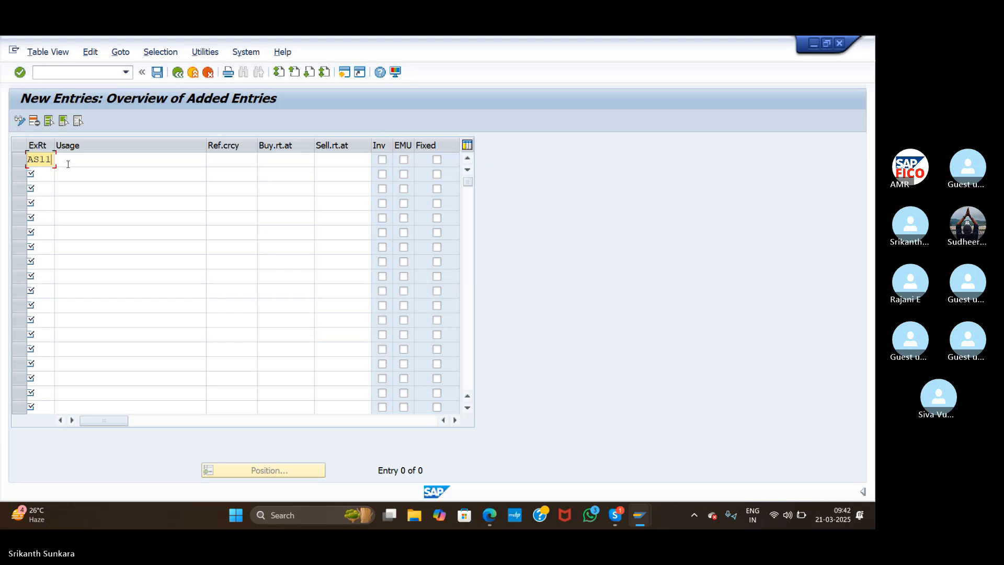
{"action": "left_click", "coordinate": [68, 165]}
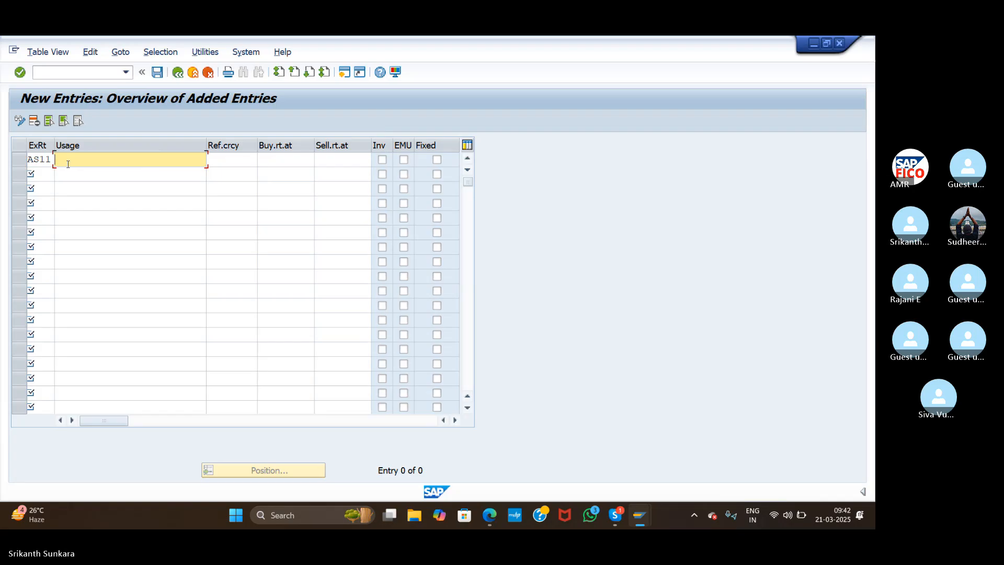
{"action": "type", "text": "Foreign Currency Buying Rate"}
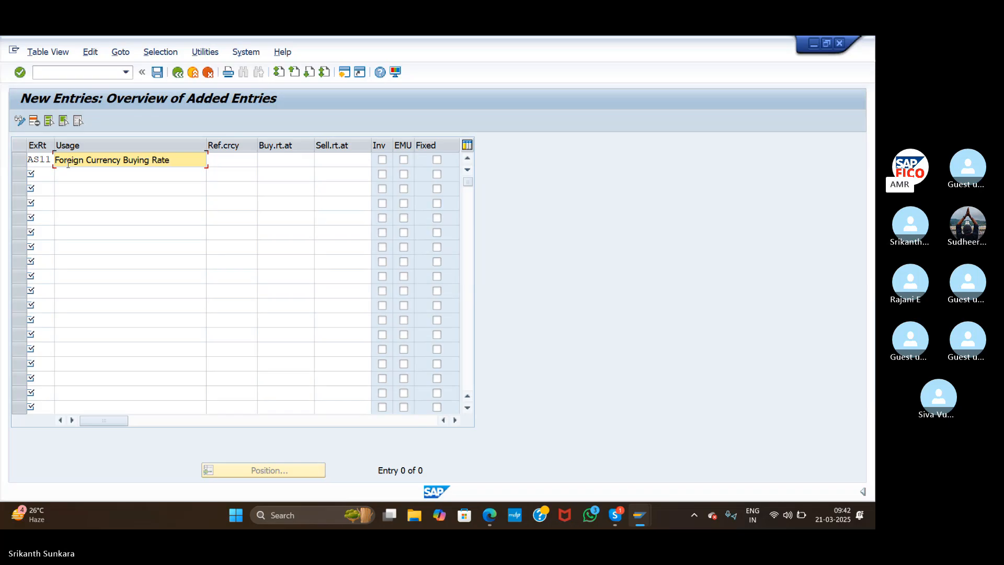
{"action": "key", "text": "Tab"}
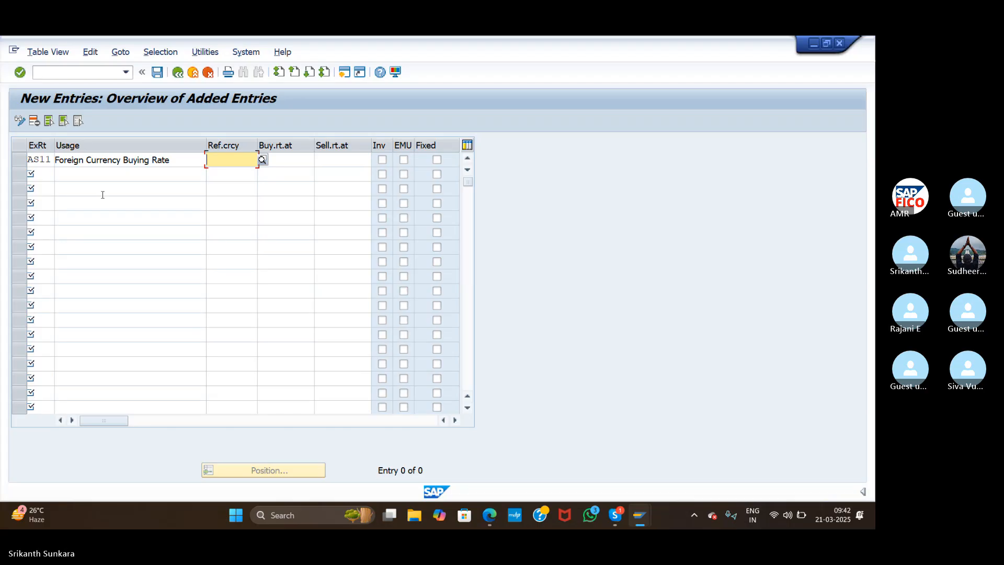
{"action": "type", "text": "as"}
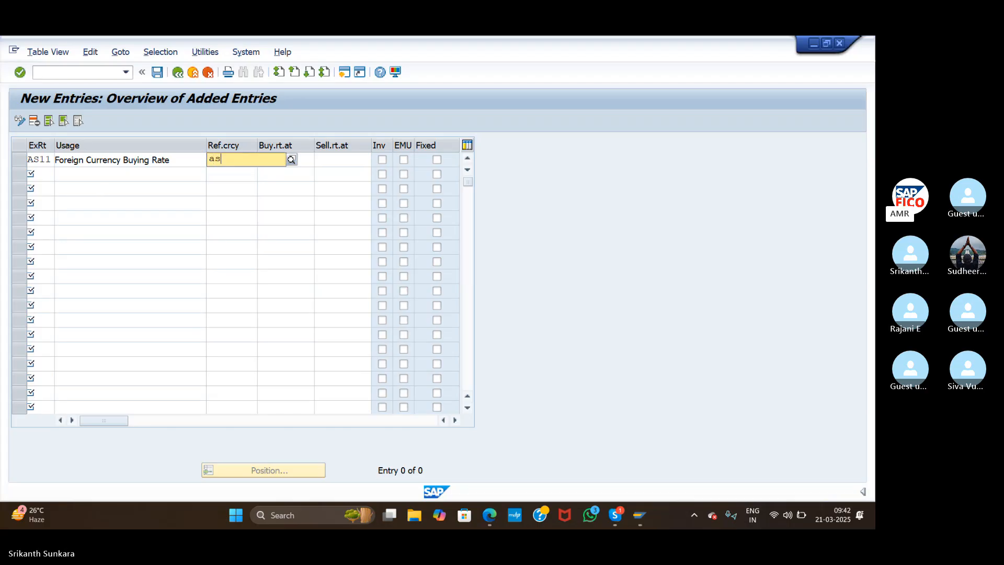
{"action": "key", "text": "BackSpace"}
{"action": "key", "text": "BackSpace"}
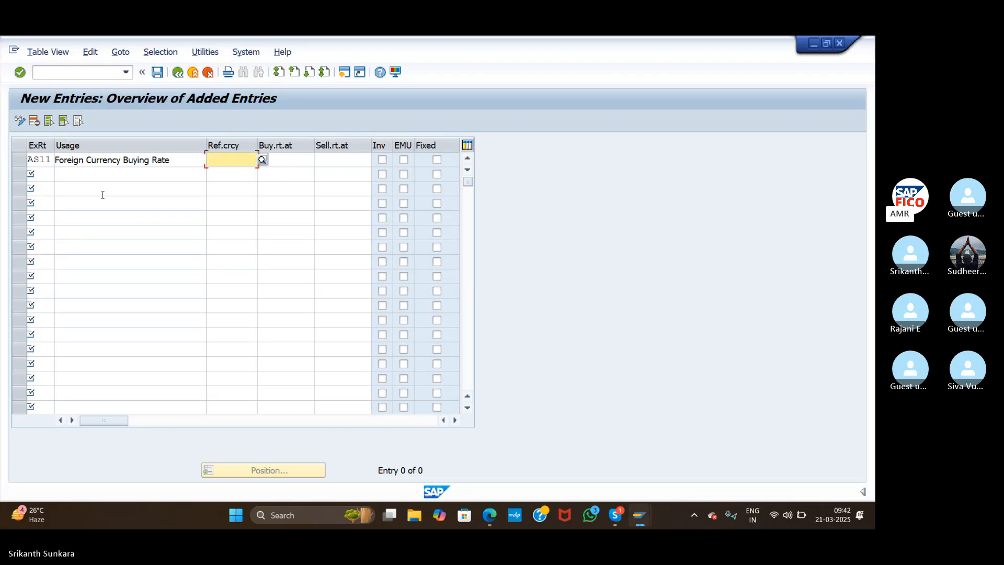
Enter a new exchange rate type AS22 with the usage Foreign Currency Selling Rate, leaving its reference currency blank
{"action": "left_click", "coordinate": [41, 173]}
{"action": "type", "text": "AS22"}
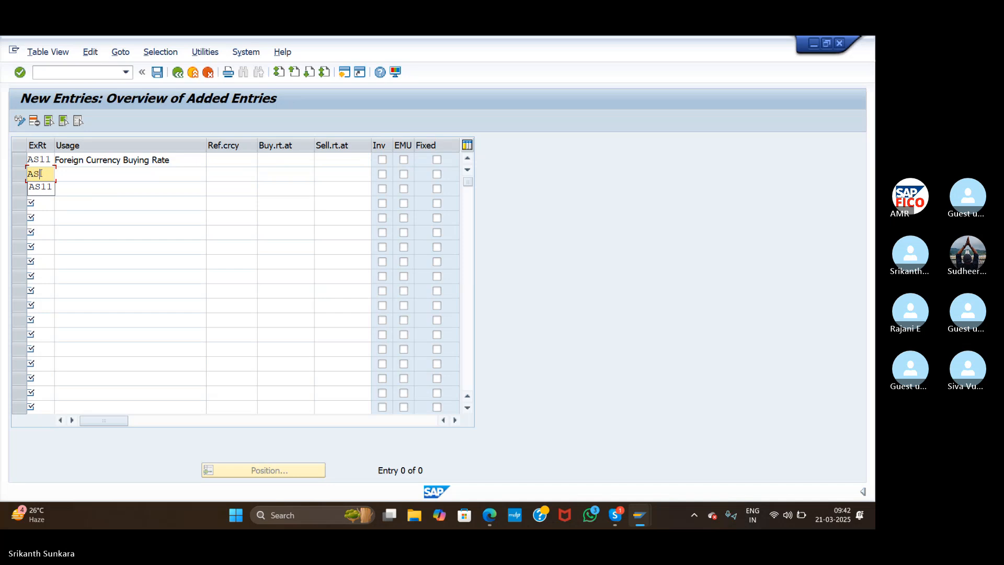
{"action": "left_click", "coordinate": [101, 174]}
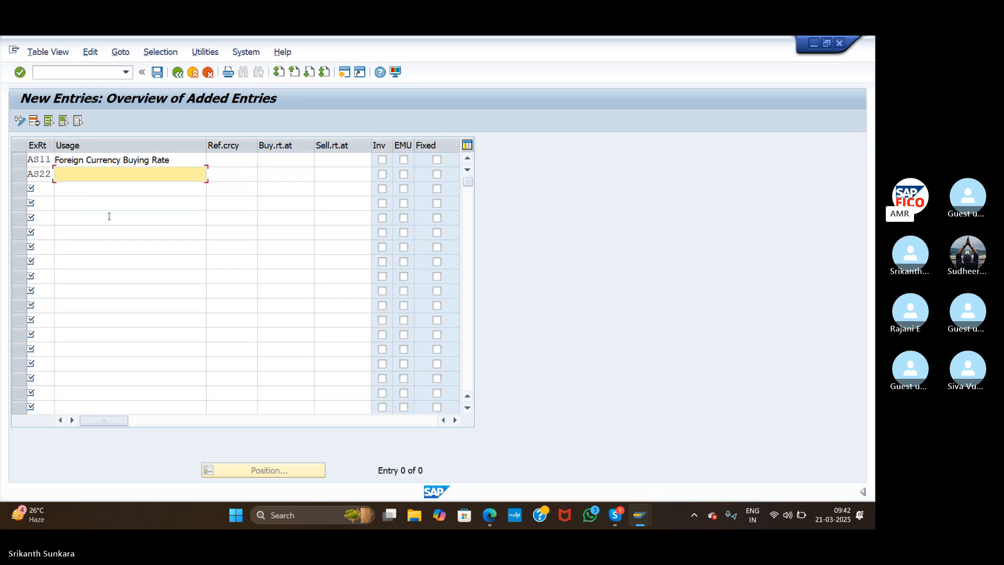
{"action": "type", "text": "F"}
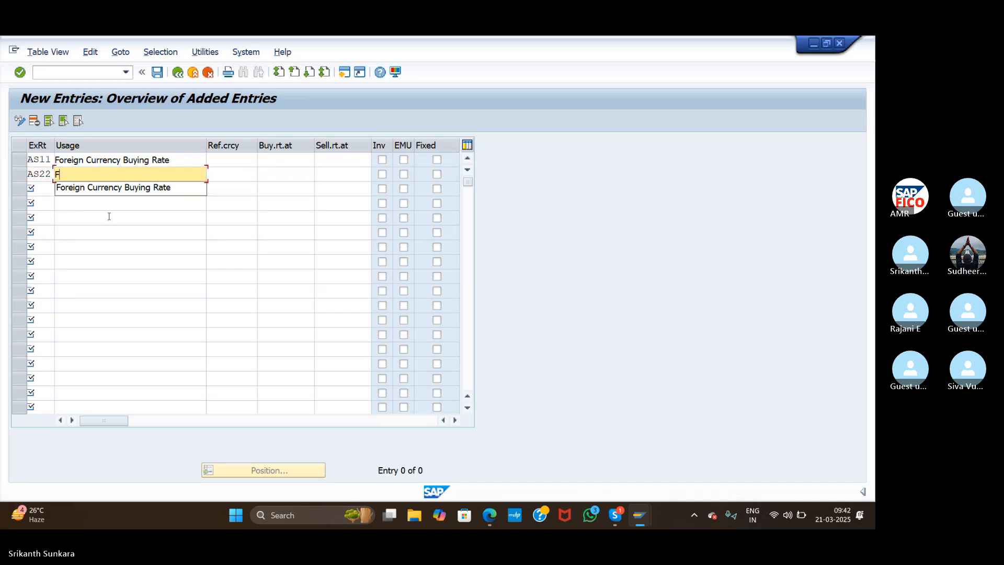
{"action": "type", "text": "oreign"}
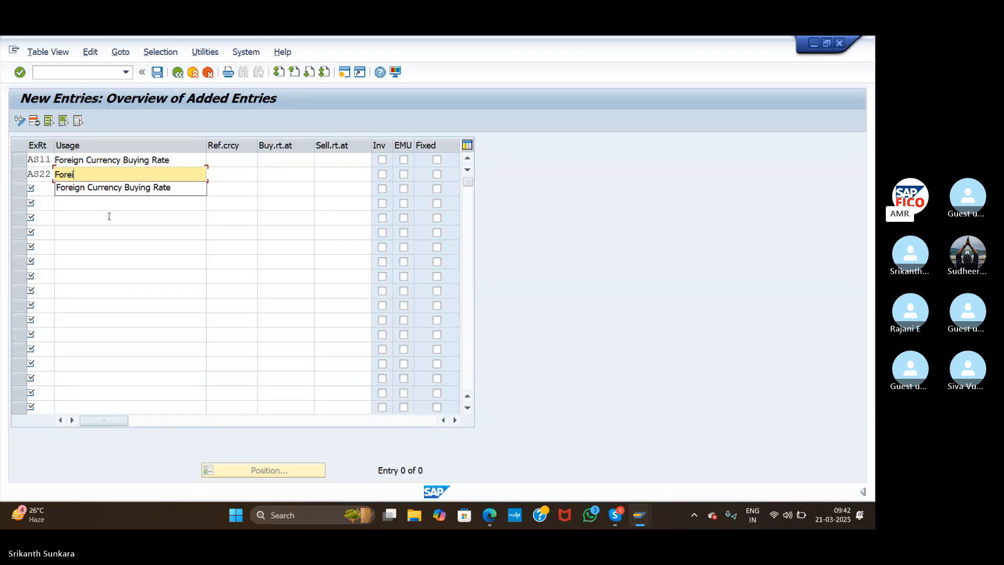
{"action": "type", "text": " Curre"}
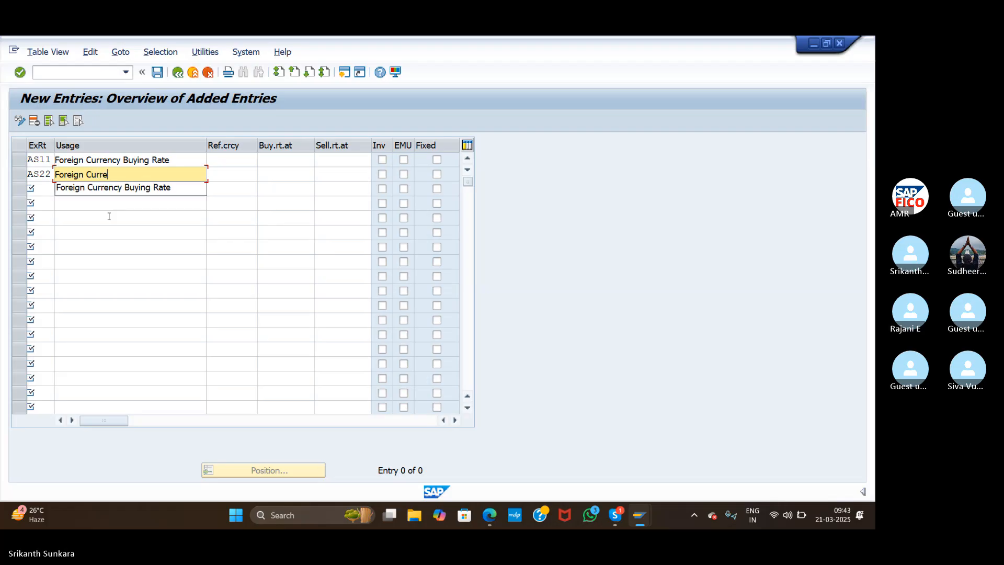
{"action": "type", "text": "ncy Sell"}
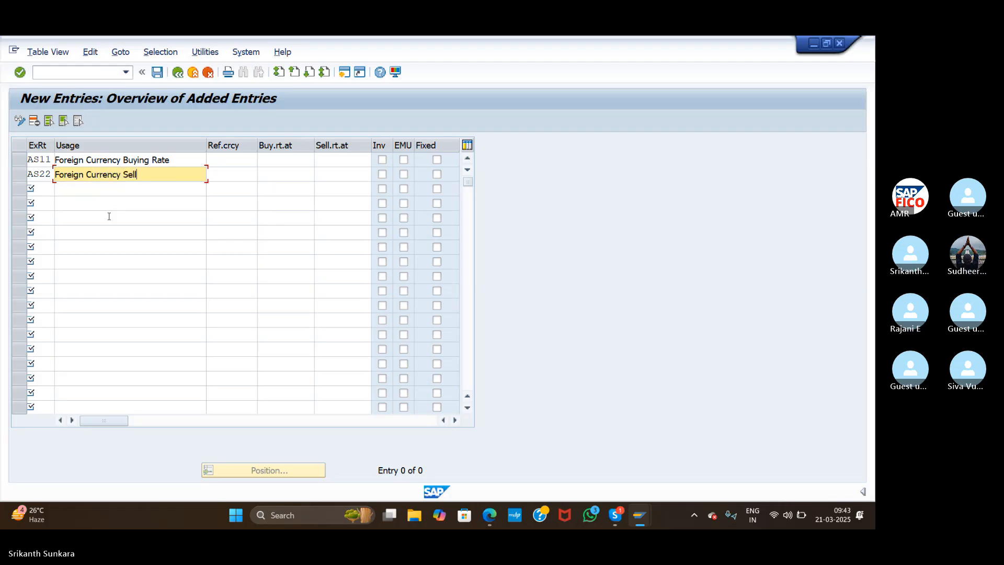
{"action": "type", "text": "ing Rate"}
{"action": "key", "text": "Tab"}
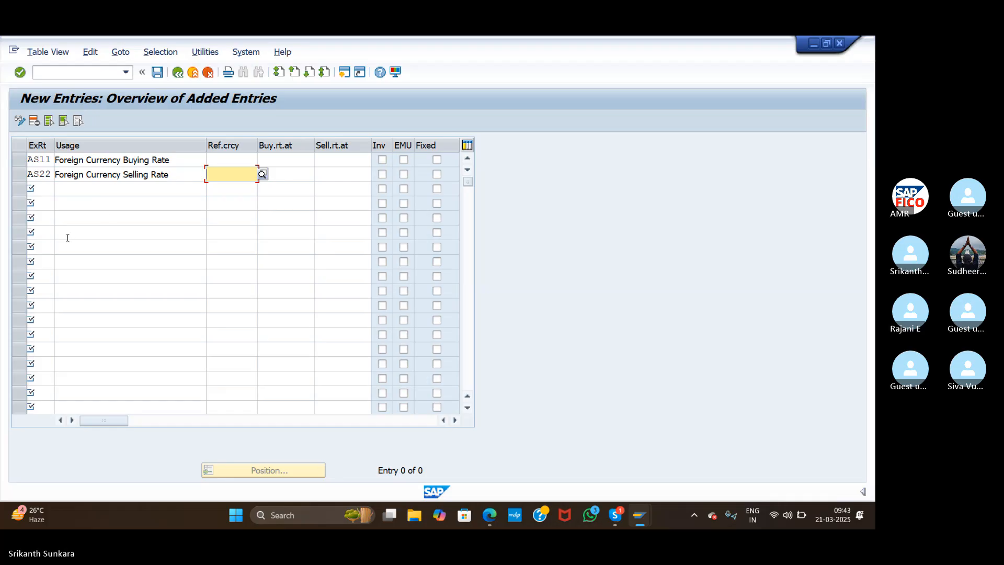
Enter a third exchange rate type AS33 with the usage Moving Average Rate
{"action": "left_click", "coordinate": [47, 190]}
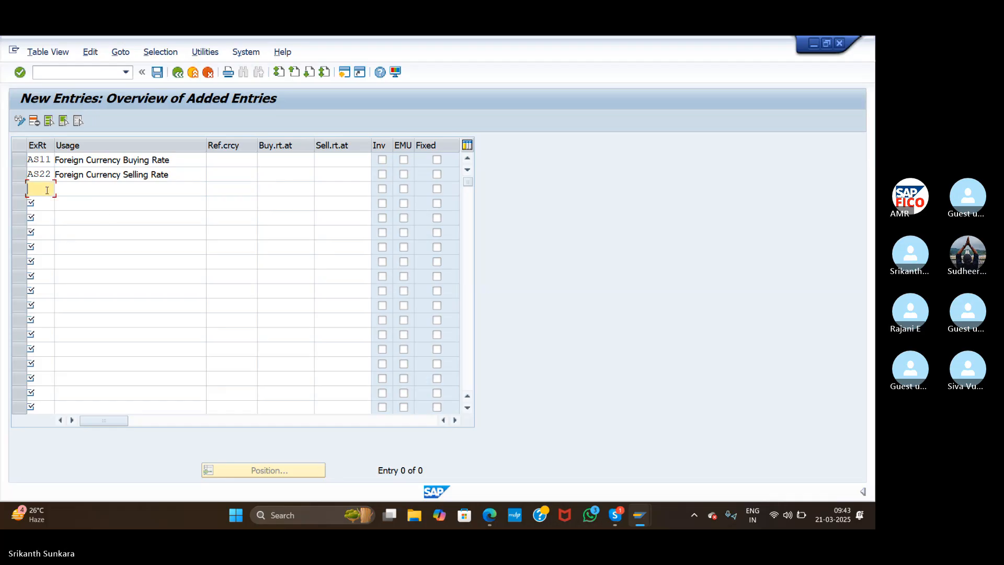
{"action": "type", "text": "AS33"}
{"action": "key", "text": "Tab"}
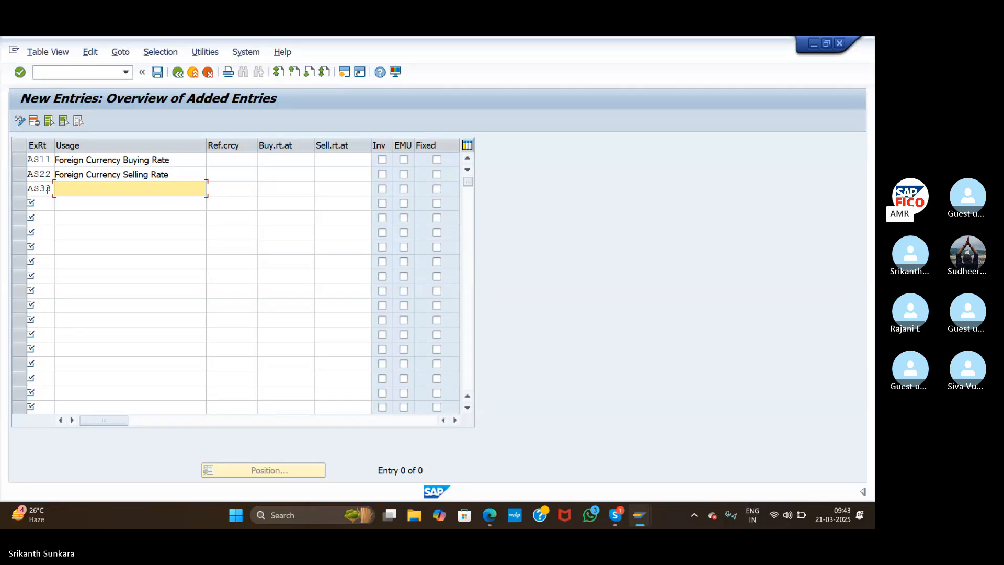
{"action": "type", "text": "Movin"}
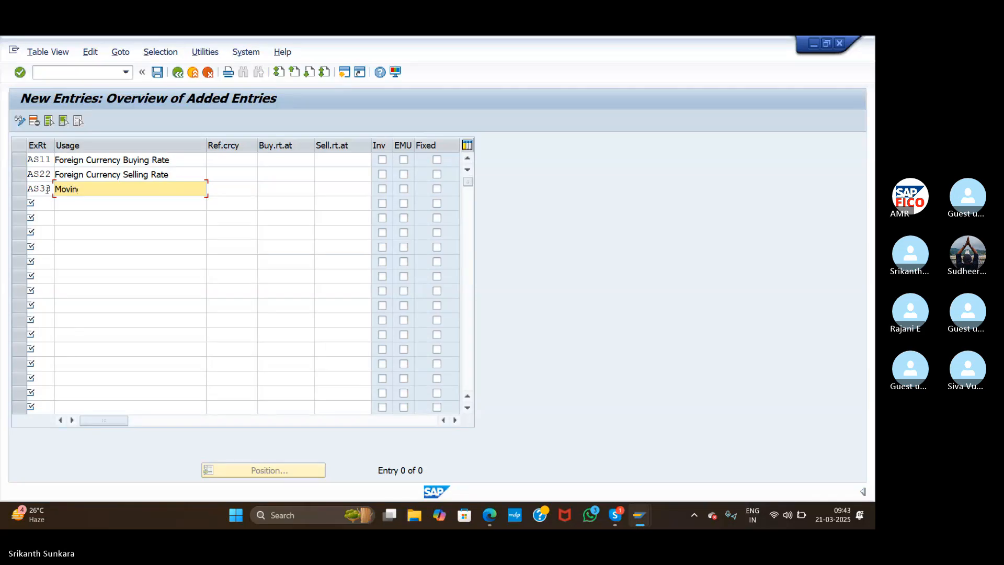
{"action": "type", "text": "g Aaverage Rate"}
{"action": "left_click", "coordinate": [95, 190]}
{"action": "key", "text": "BackSpace"}
Save the exchange rate types to a new customizing request with the short description Foreign Currency Customization
{"action": "left_click", "coordinate": [160, 75]}
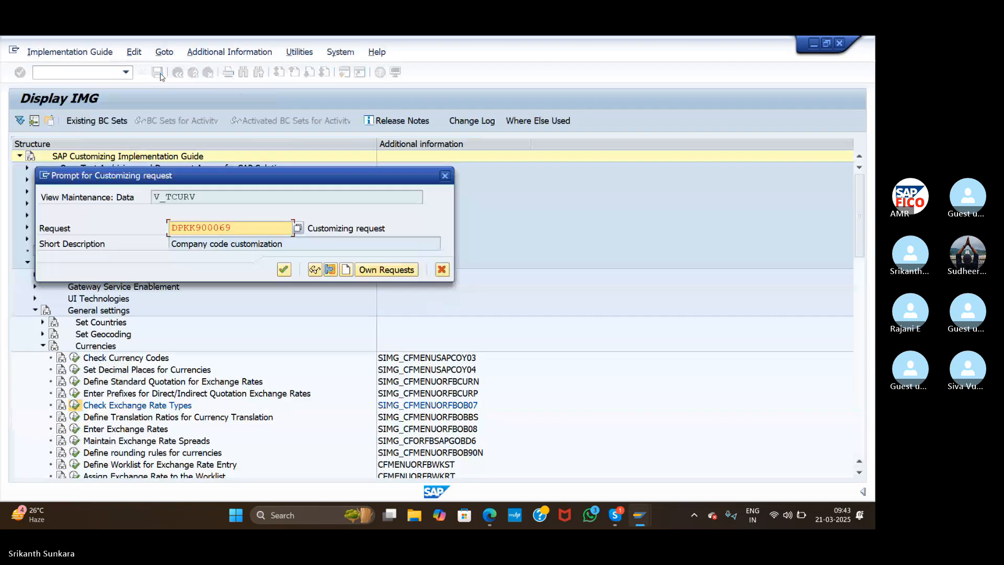
{"action": "left_click_drag", "start_coordinate": [285, 243], "coordinate": [172, 245]}
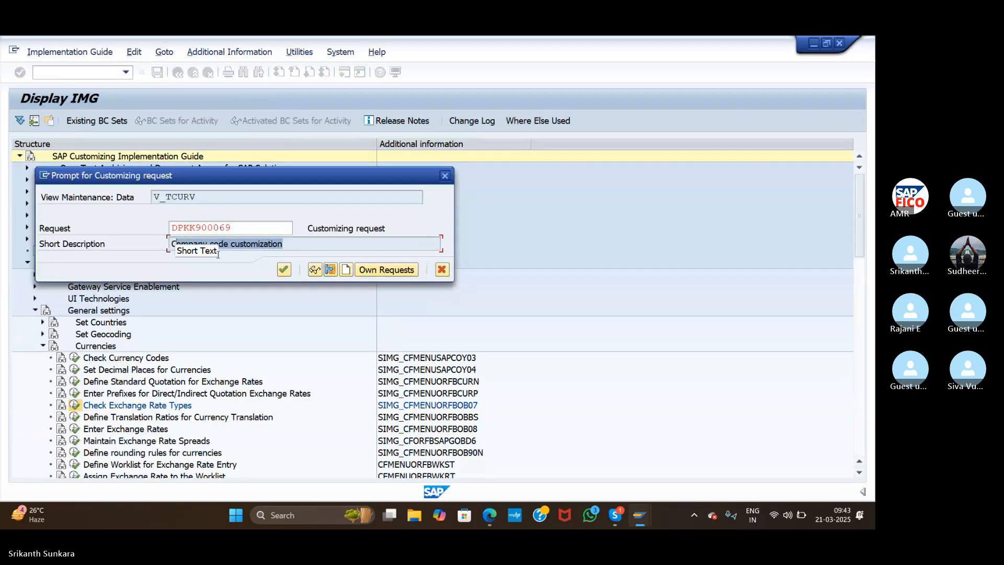
{"action": "left_click", "coordinate": [347, 270]}
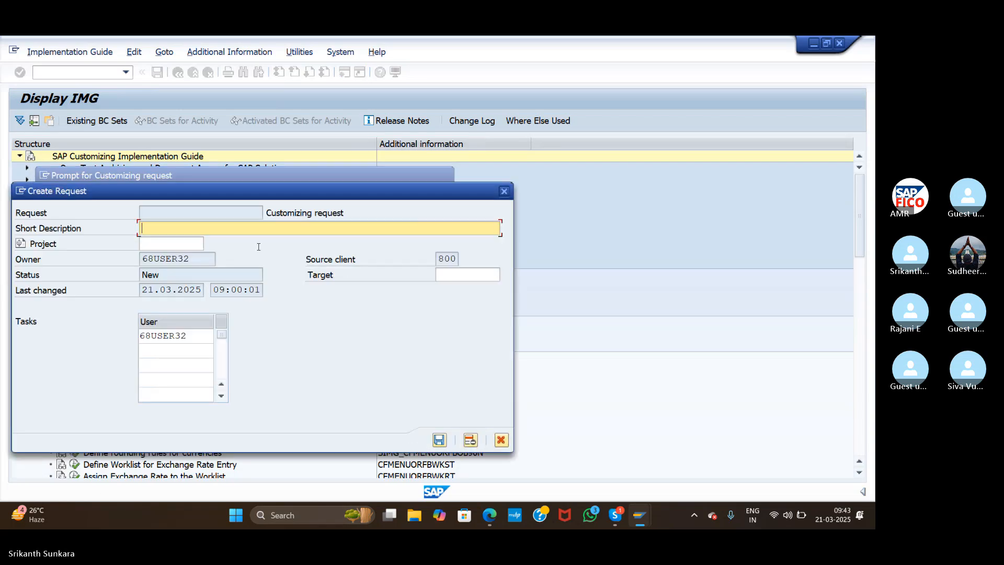
{"action": "type", "text": "Fore"}
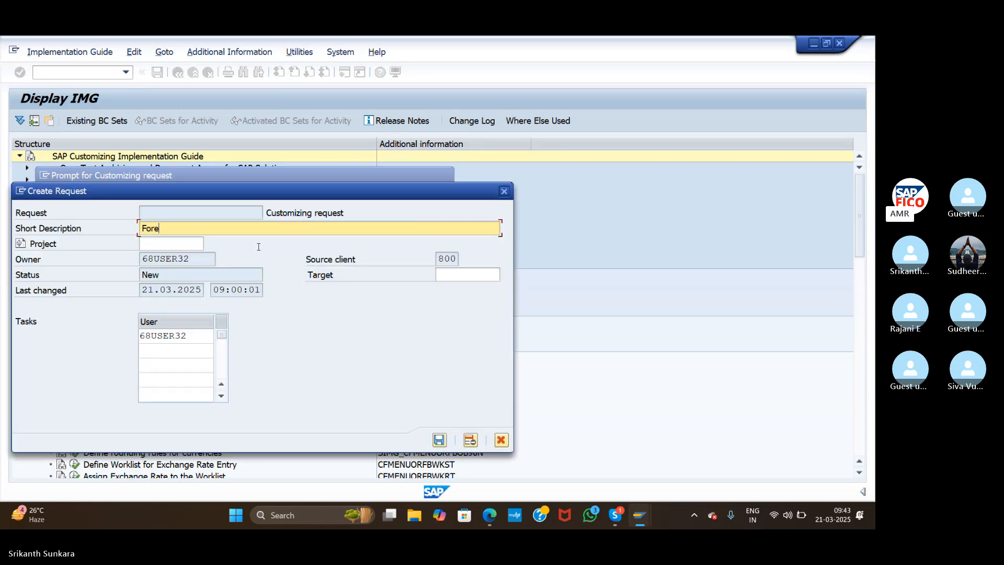
{"action": "type", "text": "igh"}
{"action": "key", "text": "BackSpace"}
{"action": "key", "text": "BackSpace"}
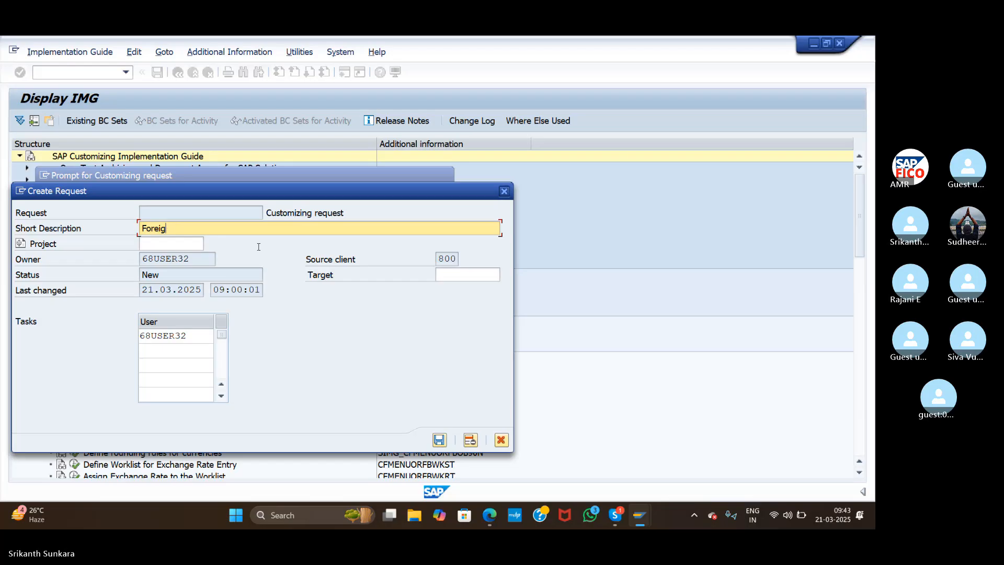
{"action": "type", "text": "n C"}
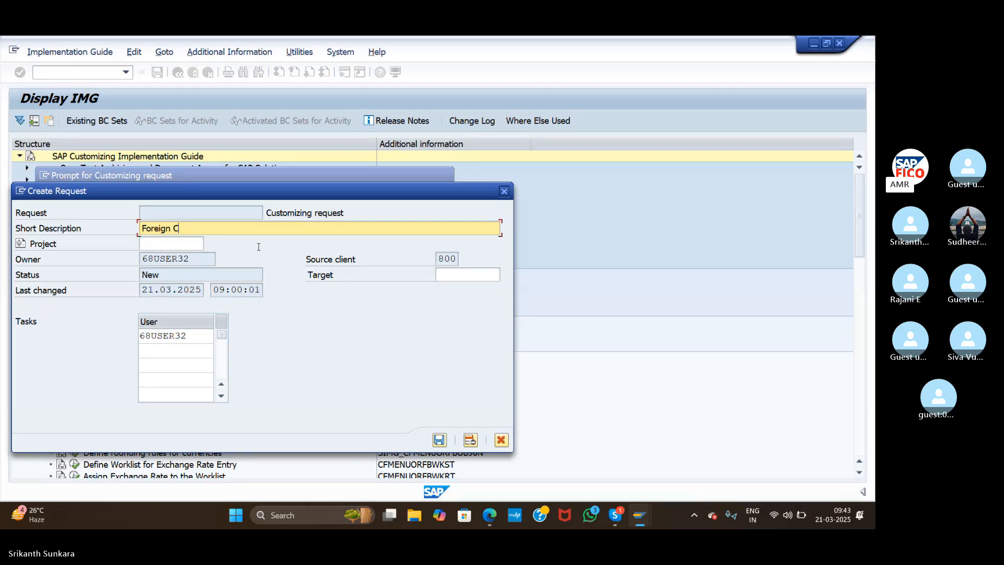
{"action": "type", "text": "urrency Customi"}
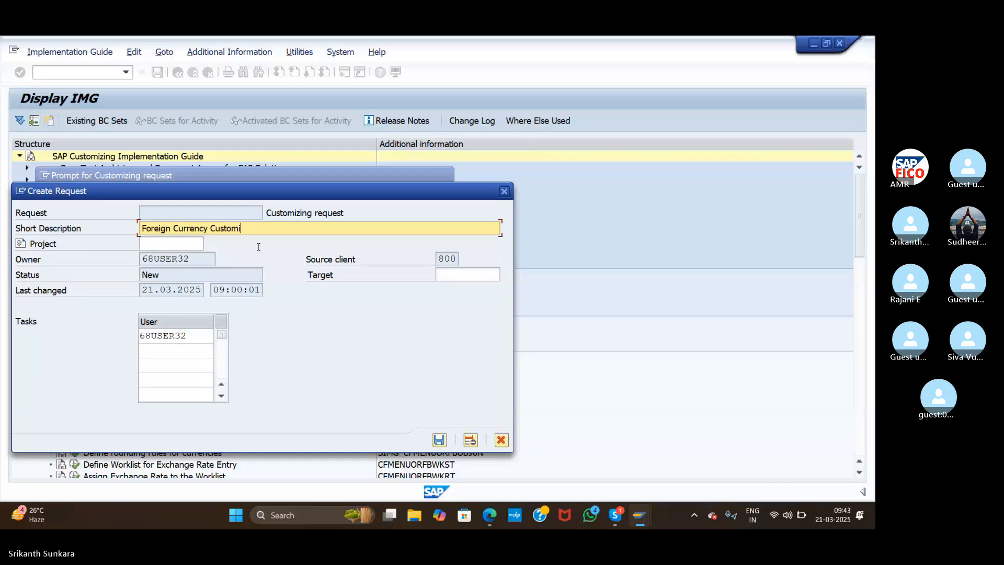
{"action": "type", "text": "zation"}
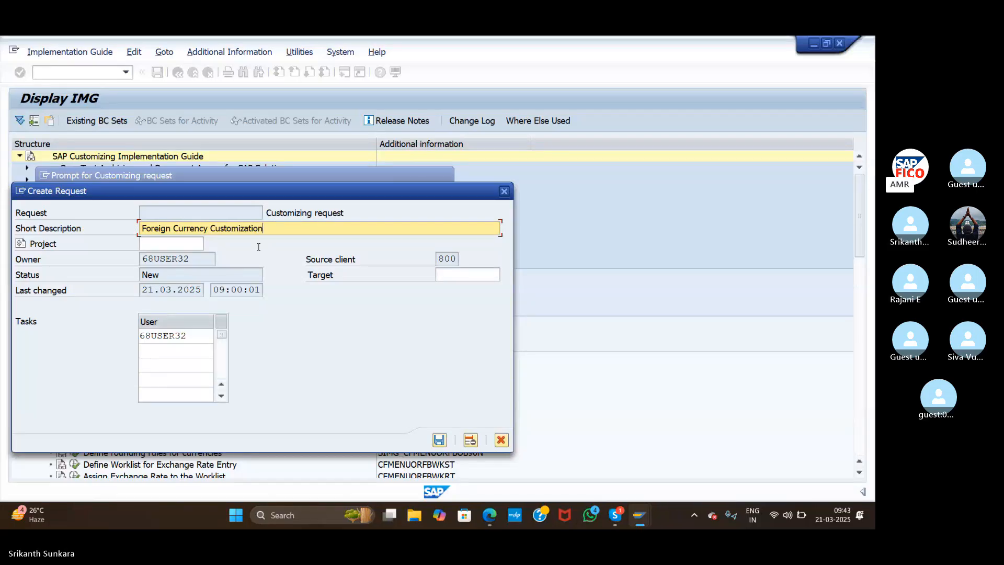
{"action": "left_click", "coordinate": [439, 440]}
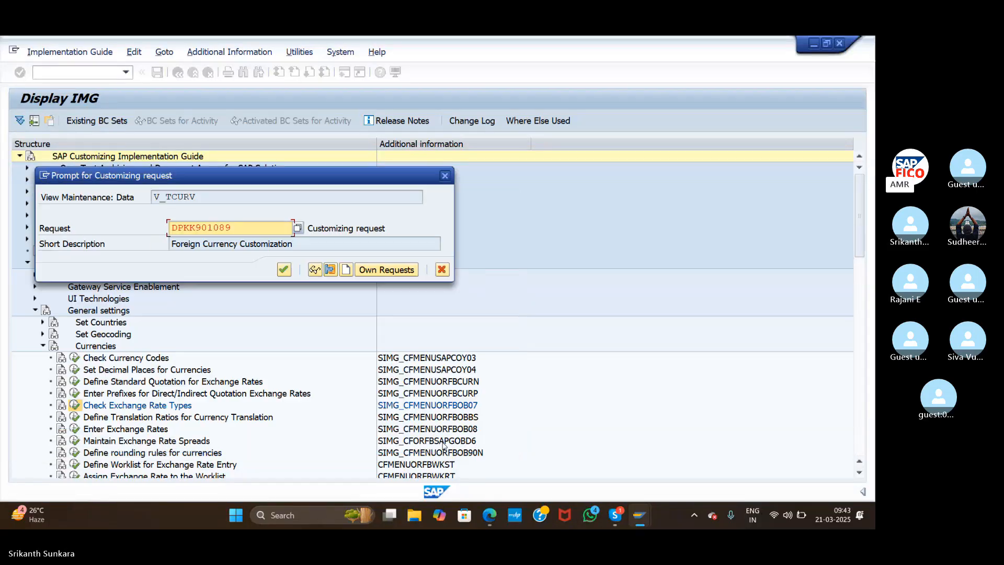
{"action": "left_click", "coordinate": [287, 275]}
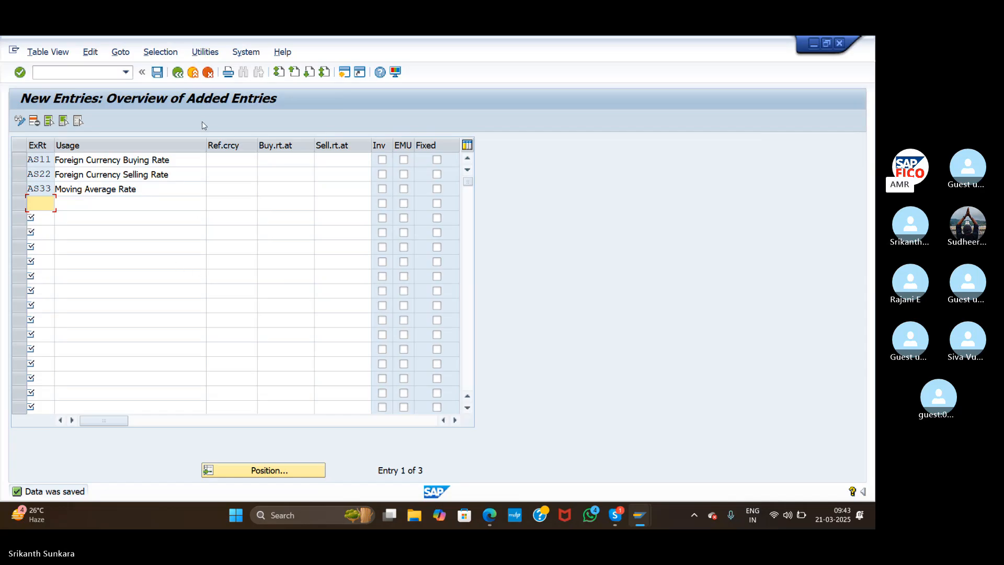
Return to the implementation guide and open the new-entries table of Define Translation Ratios for Currency Translation, agreeing to continue past the warning
{"action": "left_click", "coordinate": [178, 72]}
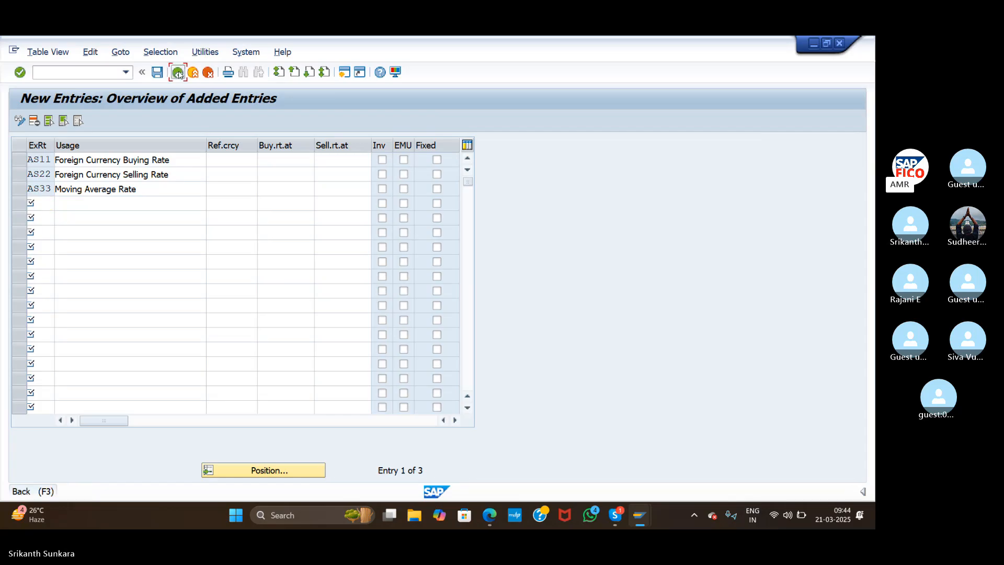
{"action": "left_click", "coordinate": [178, 72]}
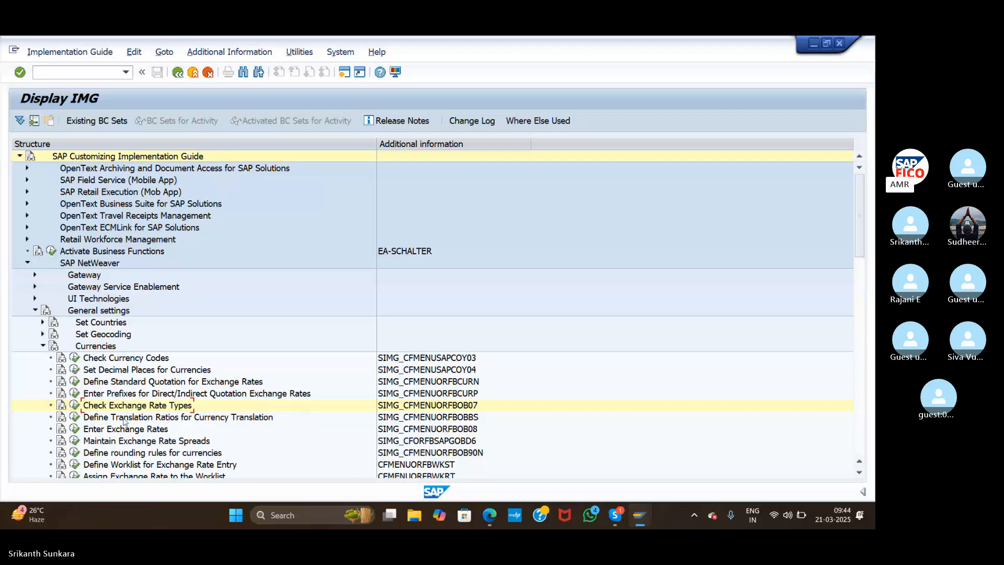
{"action": "left_click", "coordinate": [74, 417]}
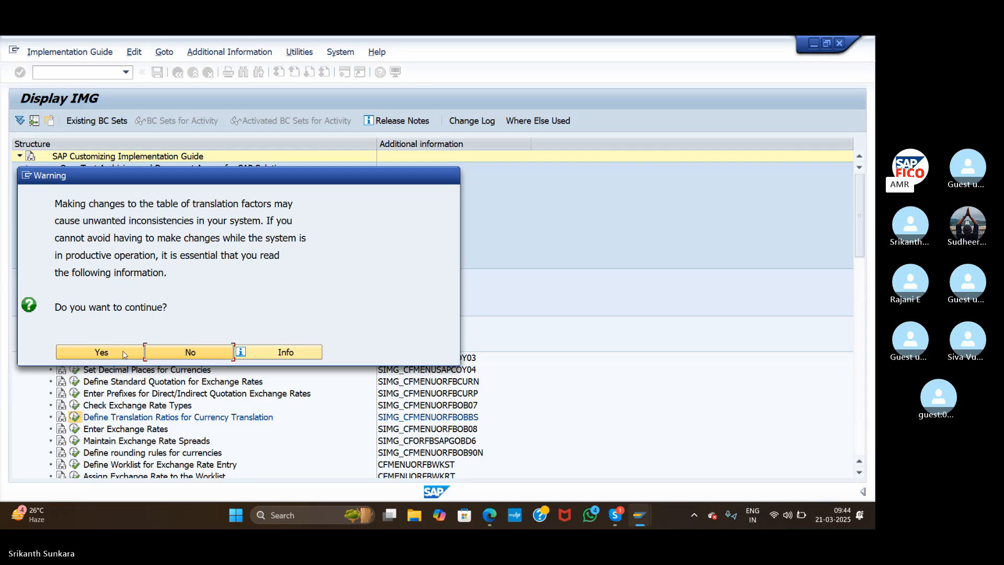
{"action": "left_click", "coordinate": [125, 354]}
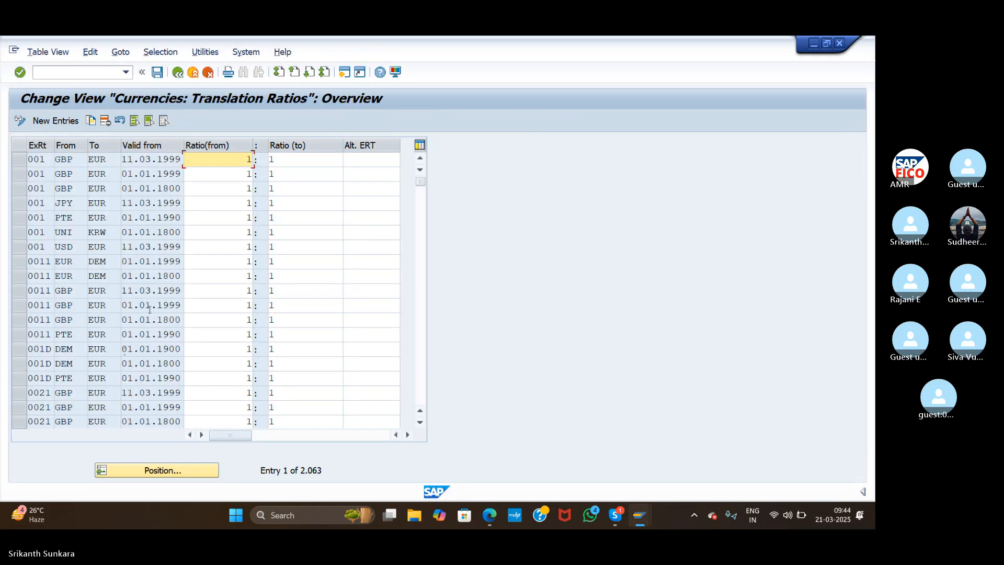
{"action": "left_click", "coordinate": [59, 124]}
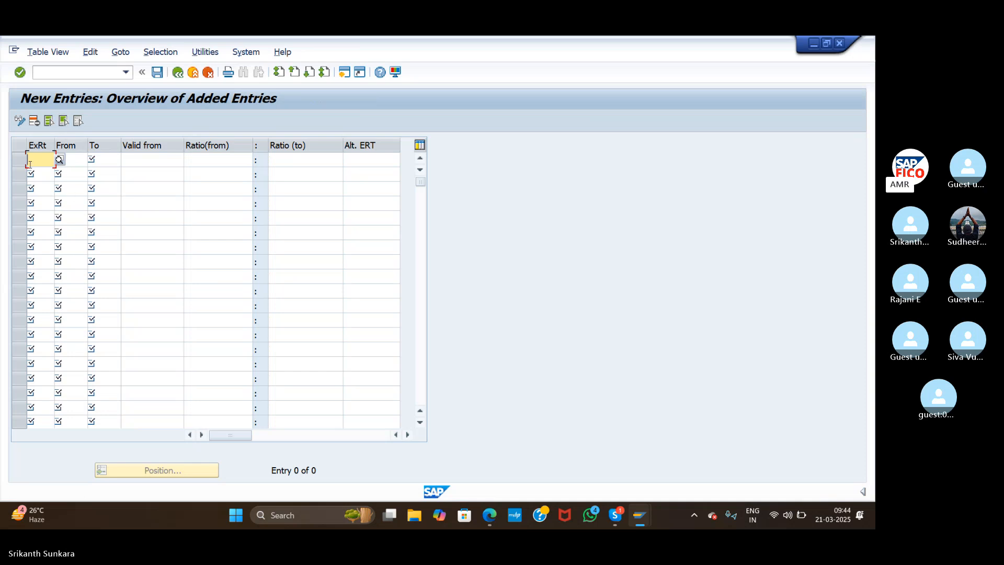
Enter exchange rate types AS11, AS22 and AS33 in the first three rows of the new translation ratios
{"action": "type", "text": "AS"}
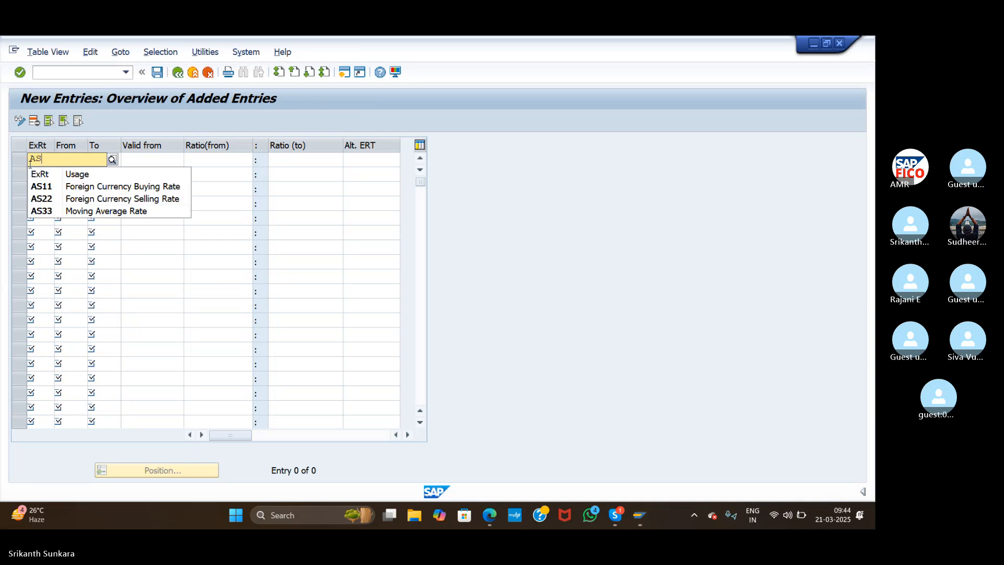
{"action": "left_click", "coordinate": [52, 187]}
{"action": "left_click", "coordinate": [57, 176]}
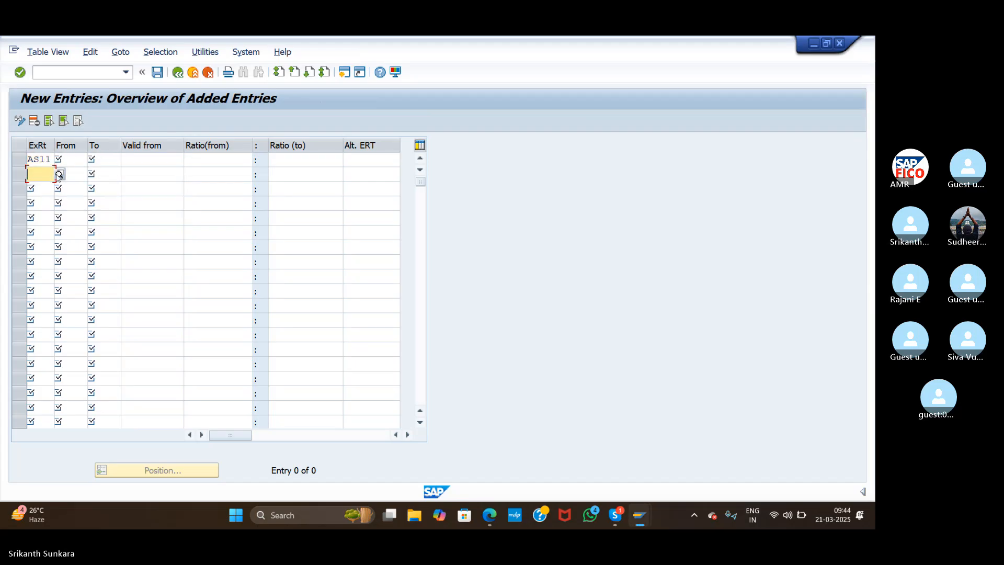
{"action": "key", "text": "F4"}
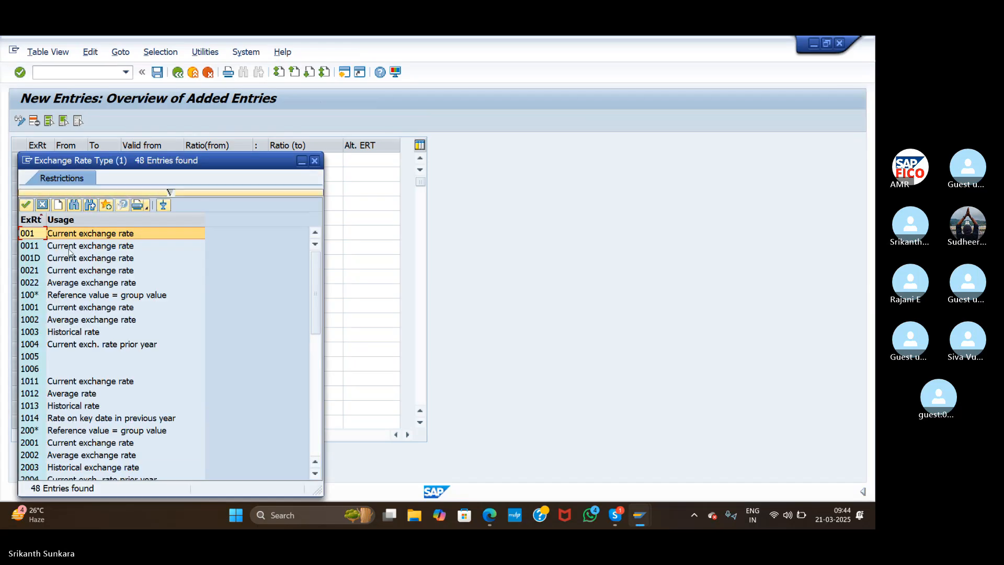
{"action": "left_click", "coordinate": [315, 163]}
{"action": "type", "text": "AS"}
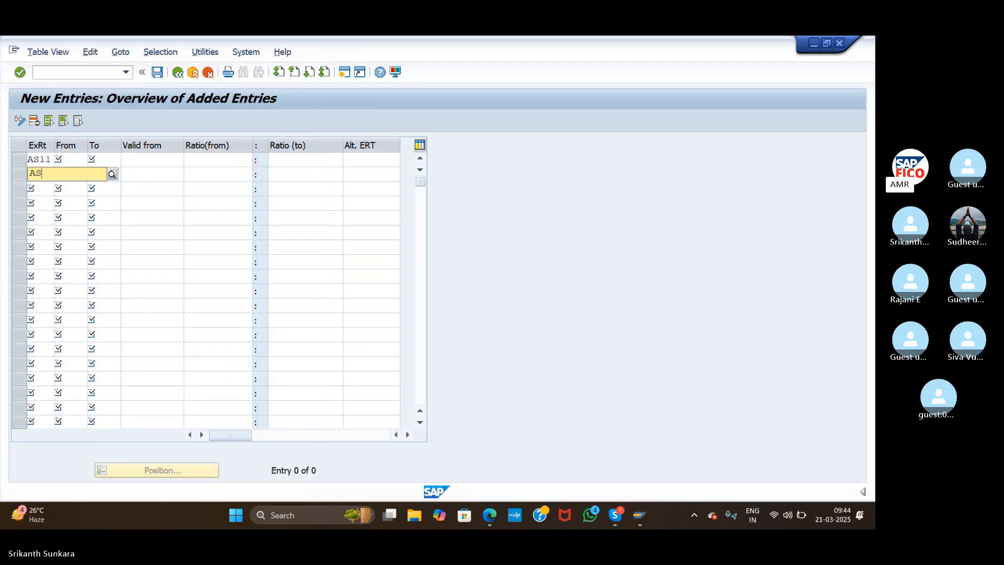
{"action": "left_click", "coordinate": [56, 213]}
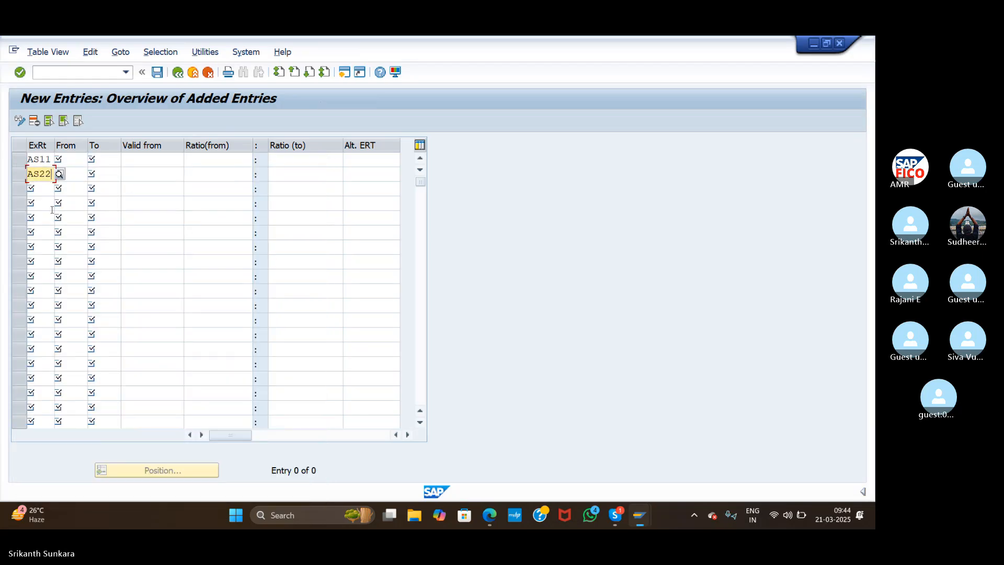
{"action": "left_click", "coordinate": [43, 188]}
{"action": "type", "text": "AS"}
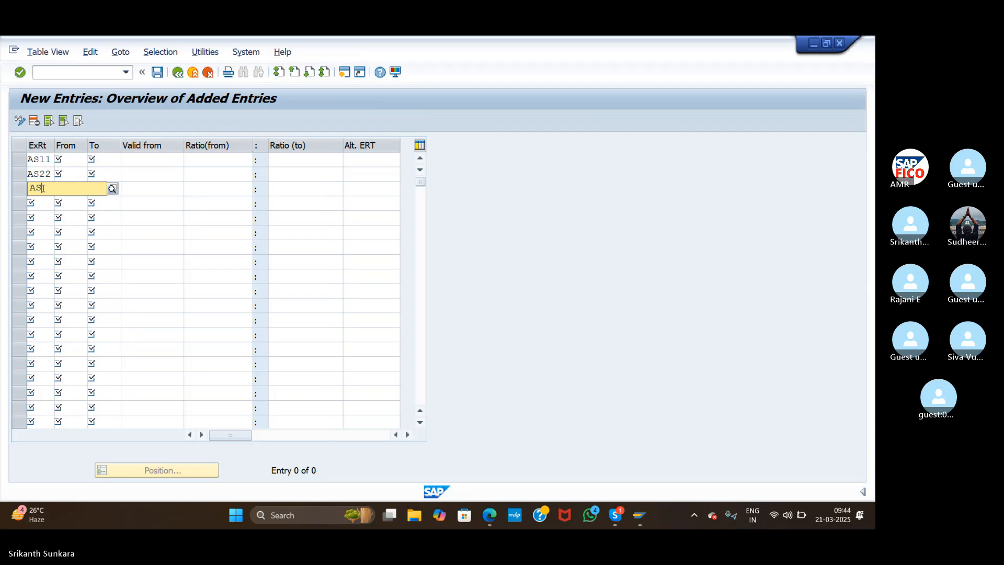
{"action": "left_click", "coordinate": [52, 240]}
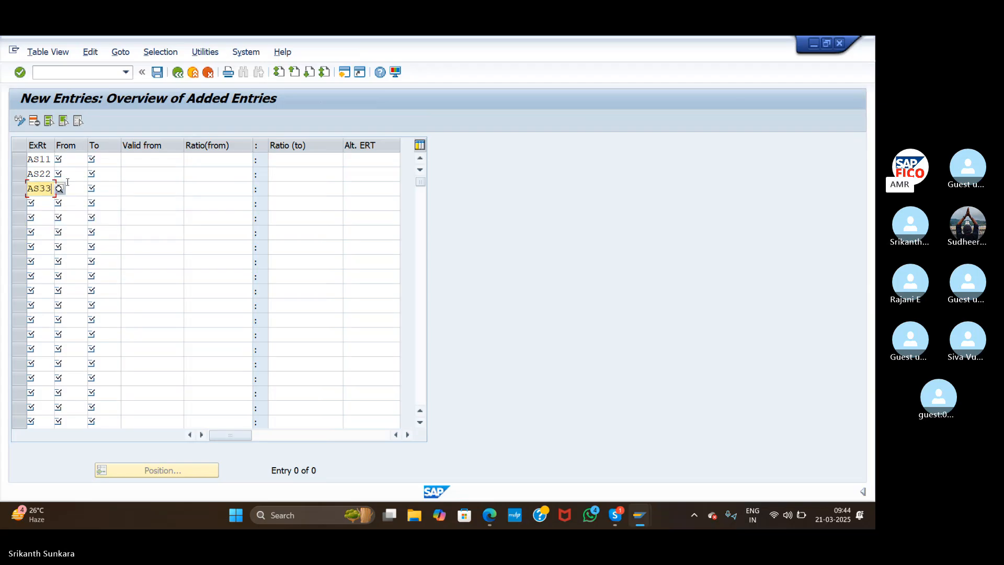
Set the From currency to USD for the AS11, AS22 and AS33 translation ratio rows
{"action": "left_click", "coordinate": [74, 155]}
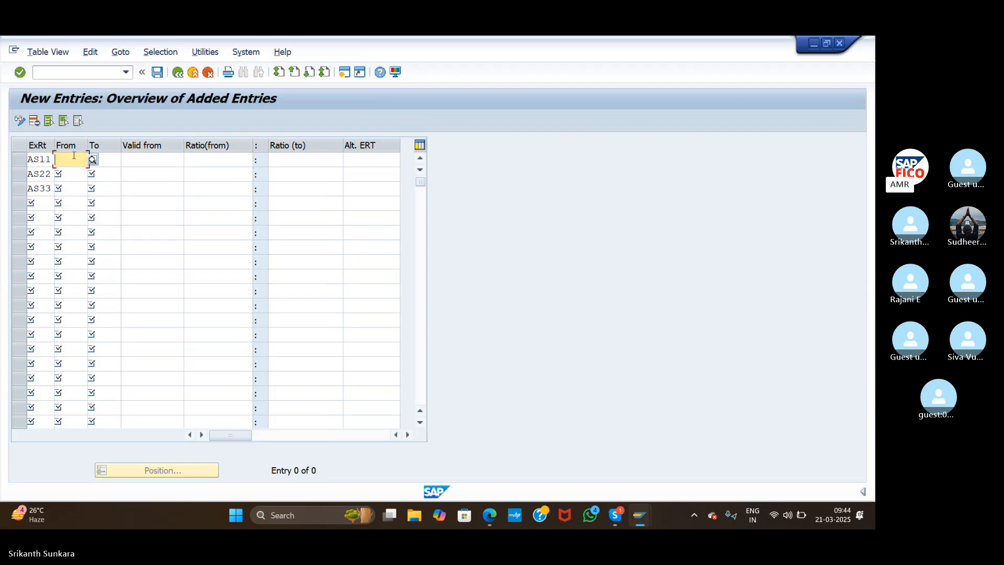
{"action": "type", "text": "USD"}
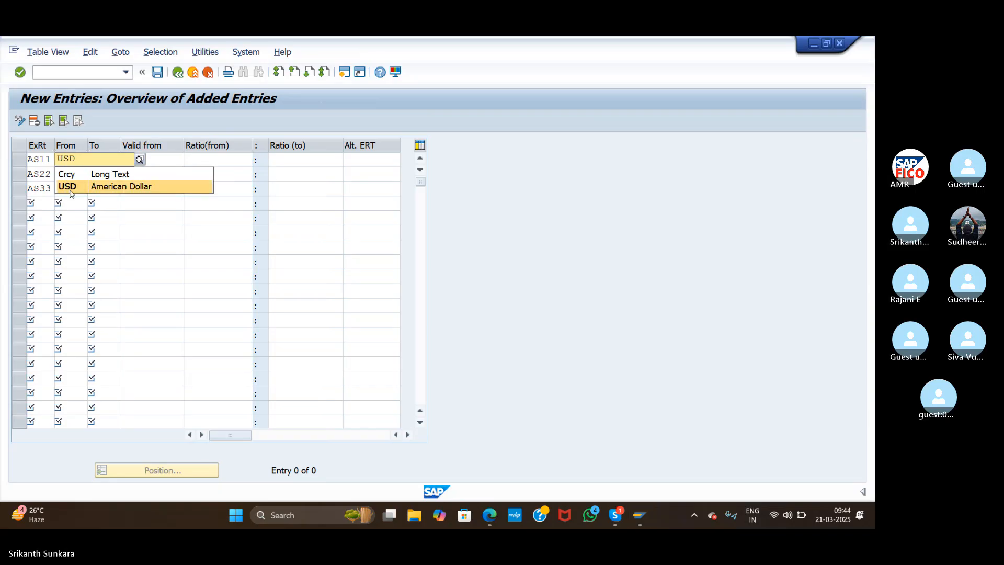
{"action": "left_click", "coordinate": [70, 186]}
{"action": "left_click", "coordinate": [71, 173]}
{"action": "type", "text": "USD"}
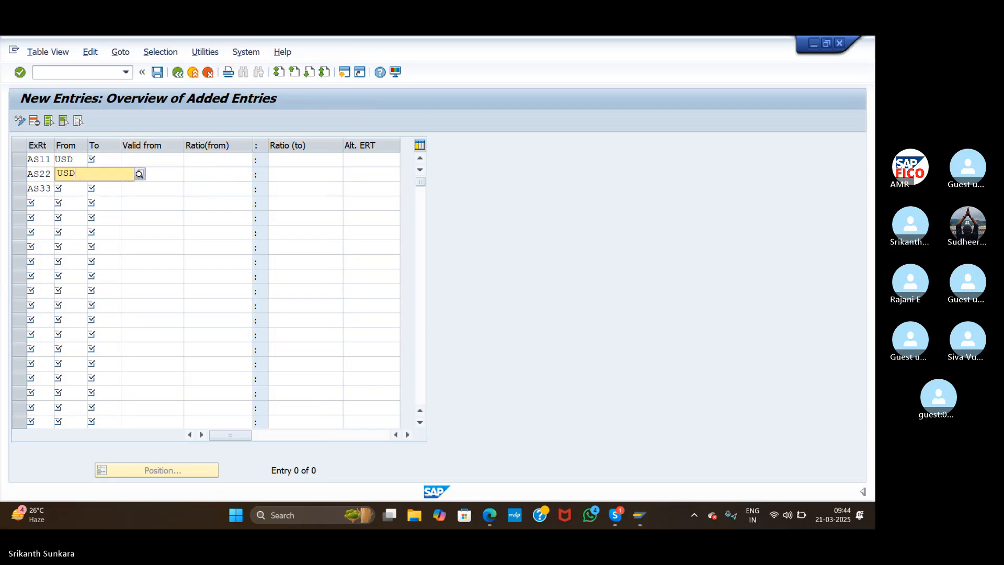
{"action": "left_click", "coordinate": [59, 204]}
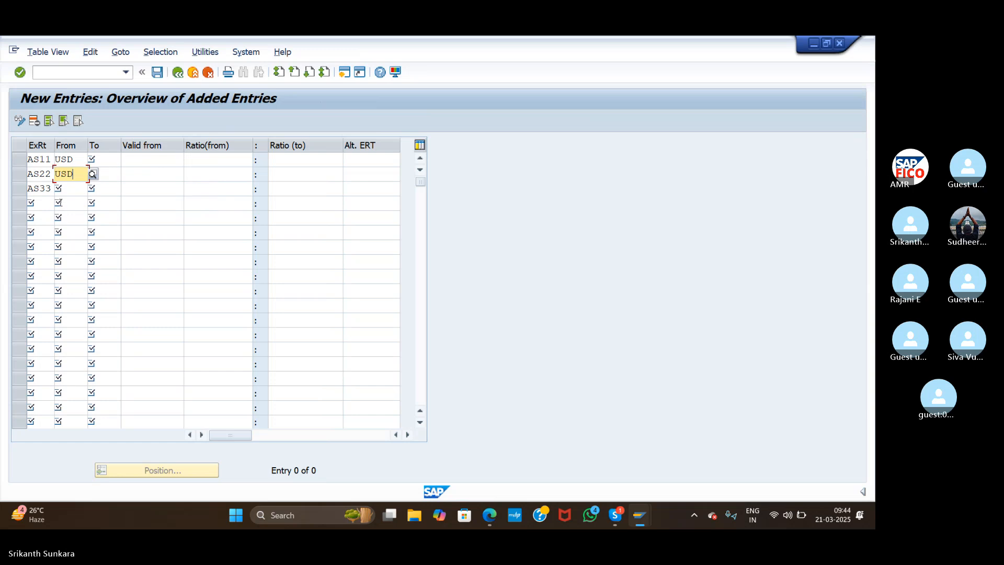
{"action": "left_click", "coordinate": [67, 191]}
{"action": "type", "text": "USD"}
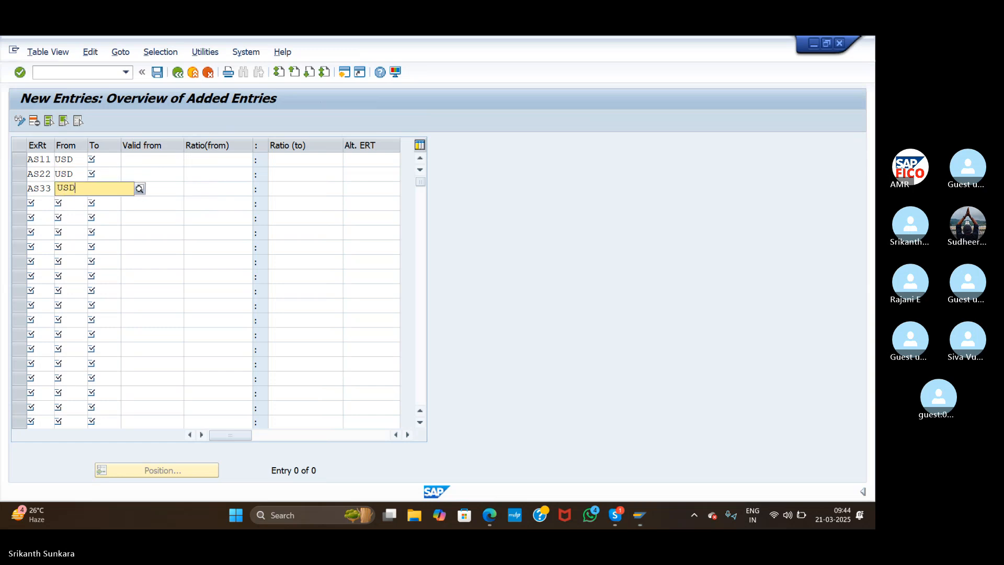
{"action": "left_click", "coordinate": [69, 218]}
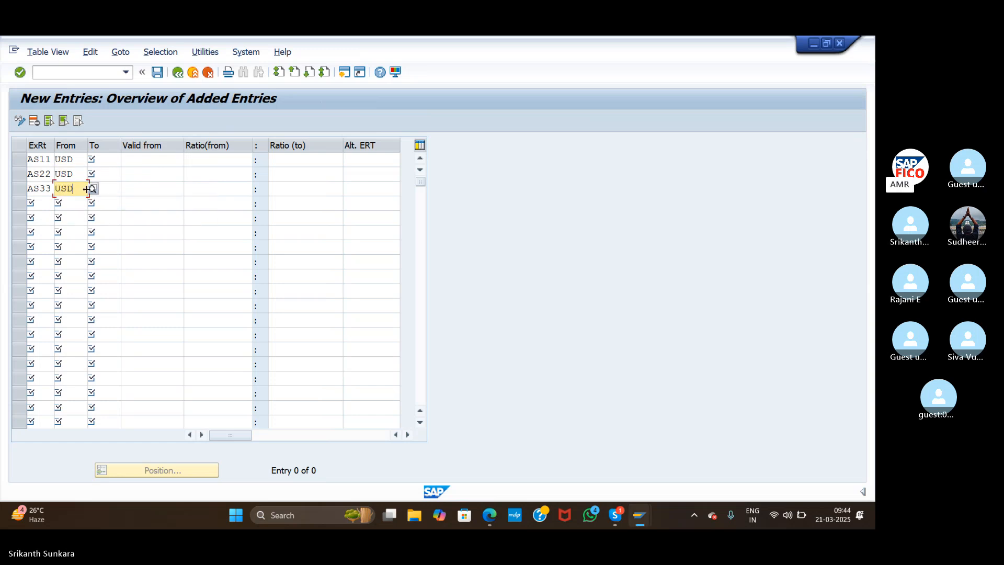
Set the To currency to INR for the AS11, AS22 and AS33 translation ratio rows
{"action": "left_click", "coordinate": [96, 163]}
{"action": "type", "text": "INR"}
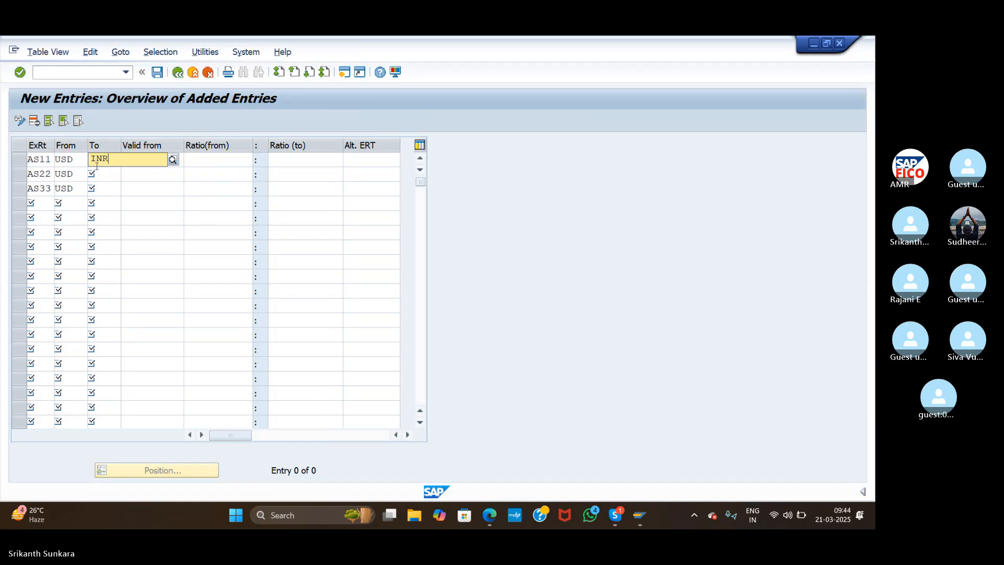
{"action": "left_click", "coordinate": [97, 187]}
{"action": "left_click", "coordinate": [101, 174]}
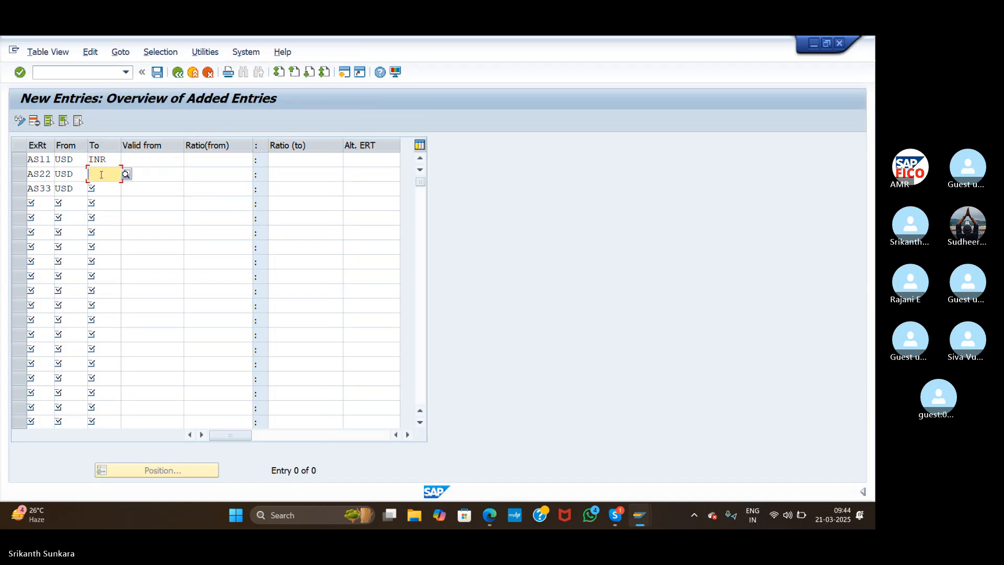
{"action": "type", "text": "INR"}
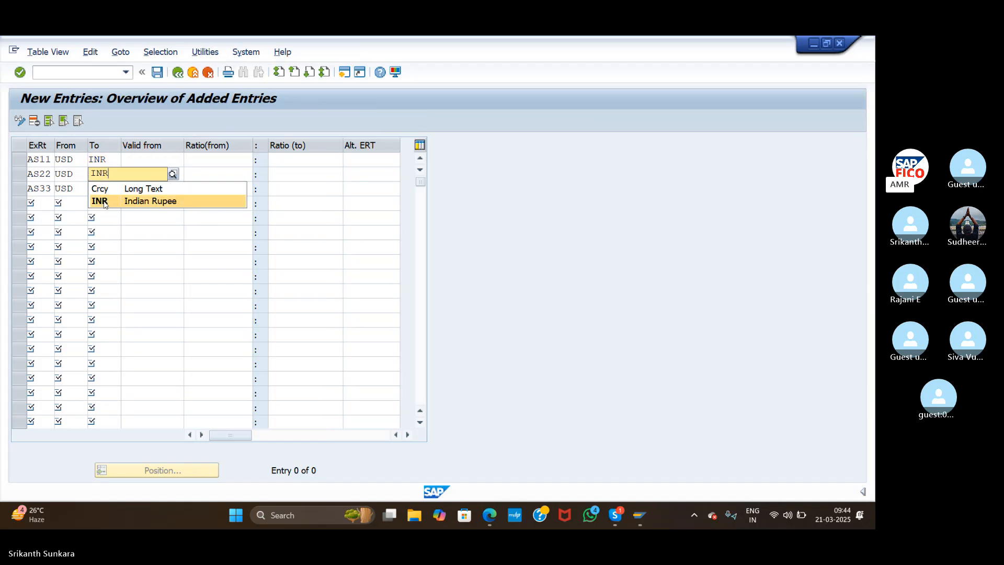
{"action": "left_click", "coordinate": [104, 202]}
{"action": "left_click", "coordinate": [103, 188]}
{"action": "type", "text": "IN"}
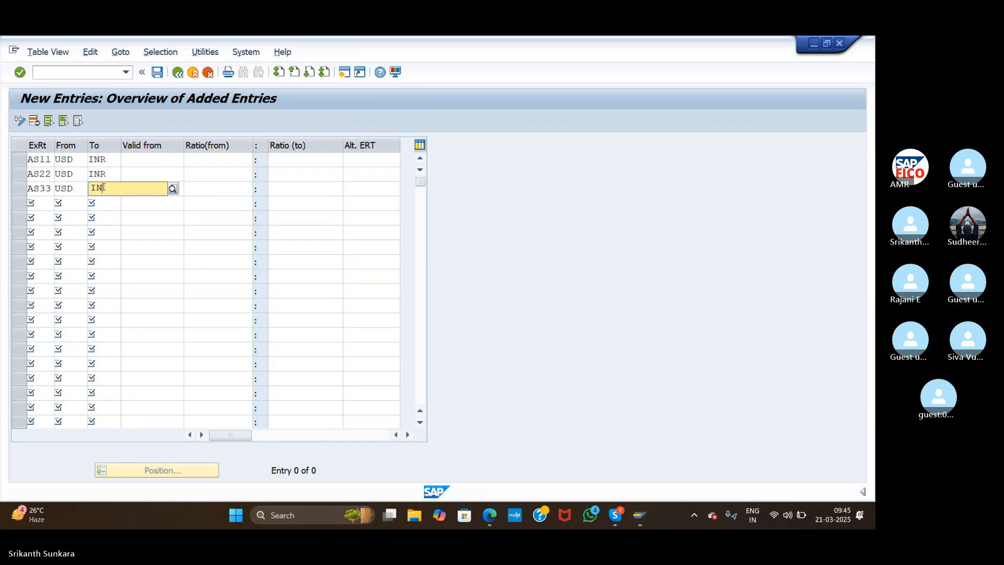
{"action": "type", "text": "R"}
{"action": "left_click", "coordinate": [104, 217]}
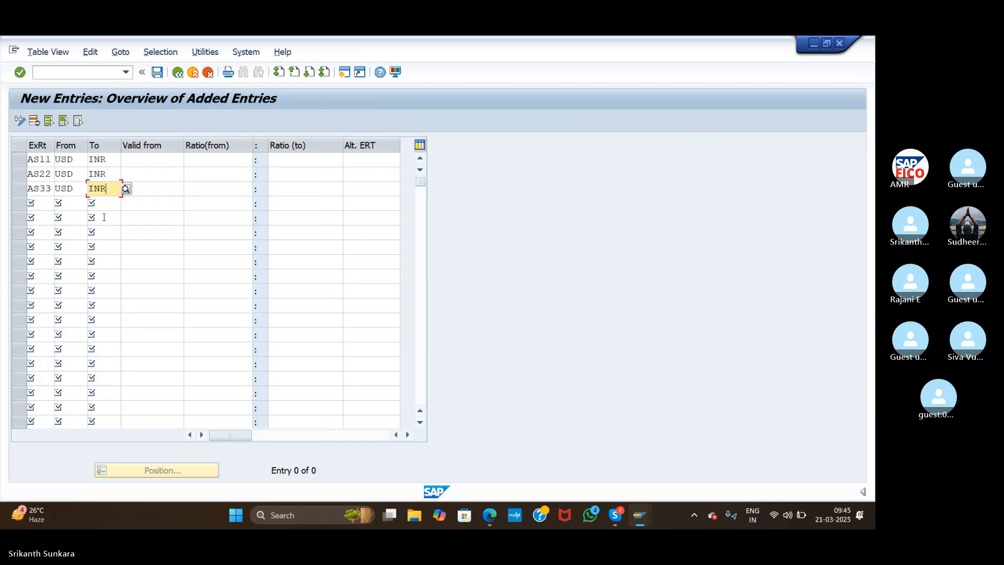
Set the valid-from date of all three translation ratio rows to 21.03.2025
{"action": "left_click", "coordinate": [150, 161]}
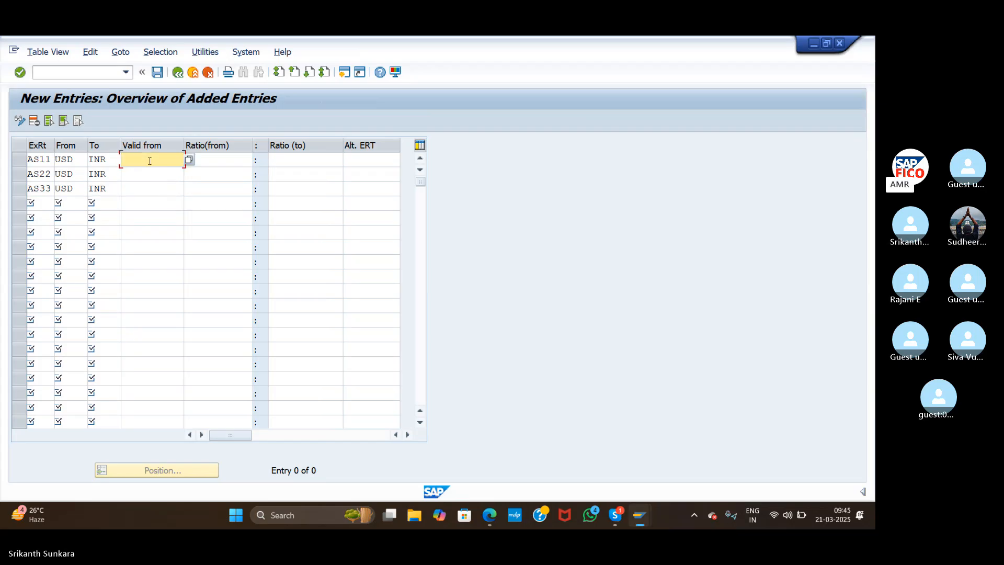
{"action": "type", "text": "21.03.2025"}
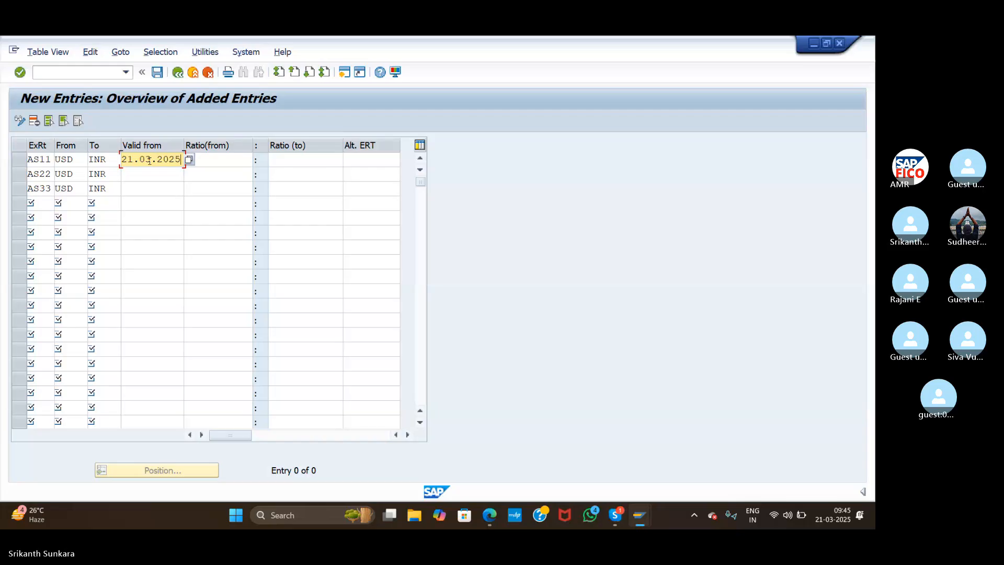
{"action": "left_click", "coordinate": [150, 172]}
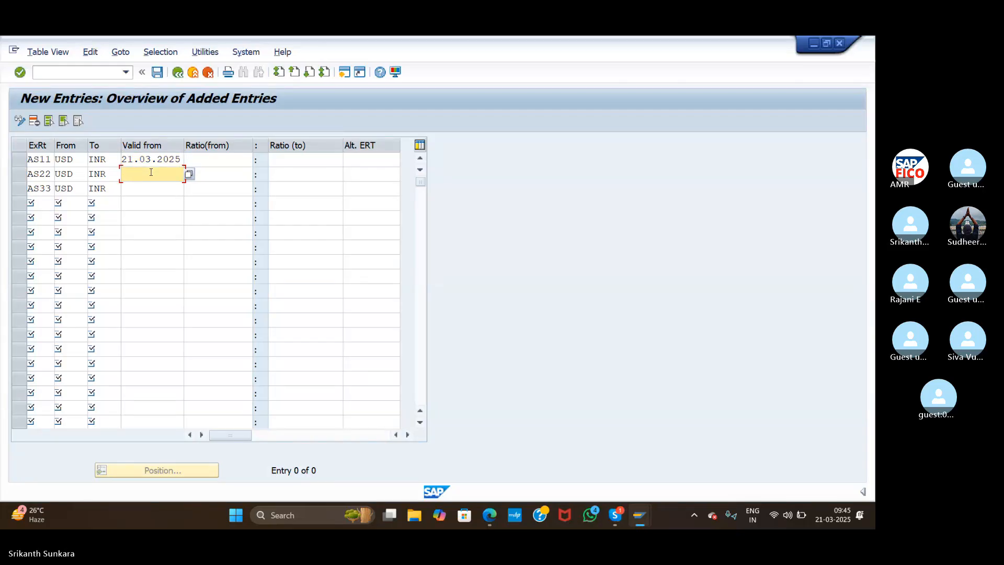
{"action": "type", "text": "21.03.2025"}
{"action": "left_click", "coordinate": [150, 189]}
{"action": "type", "text": "21."}
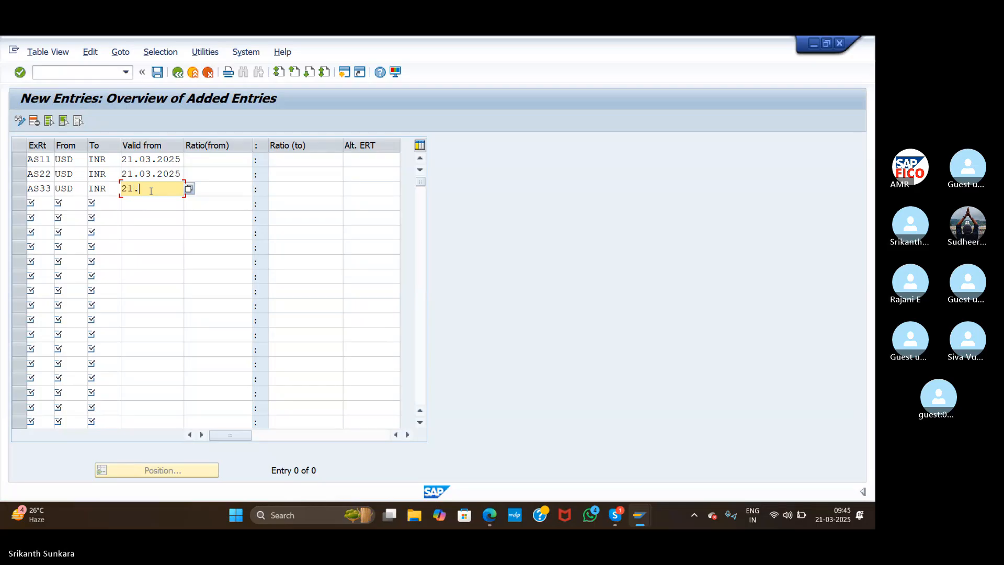
{"action": "type", "text": "03.2025"}
Enter a translation ratio of 1 : 1 in the from and to ratio columns for AS11, AS22 and AS33
{"action": "left_click", "coordinate": [219, 159]}
{"action": "type", "text": "1"}
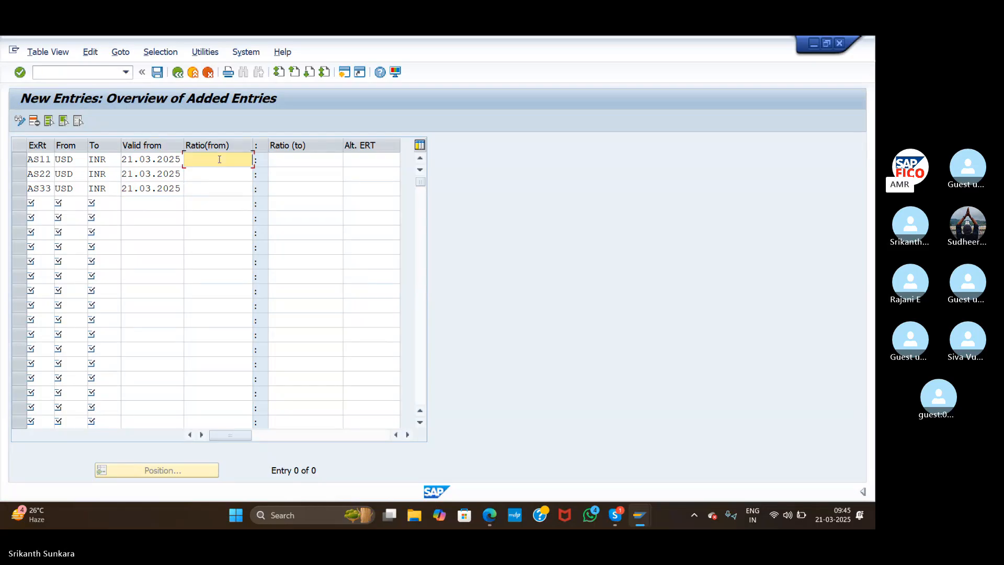
{"action": "key", "text": "Down"}
{"action": "type", "text": "1"}
{"action": "left_click", "coordinate": [285, 157]}
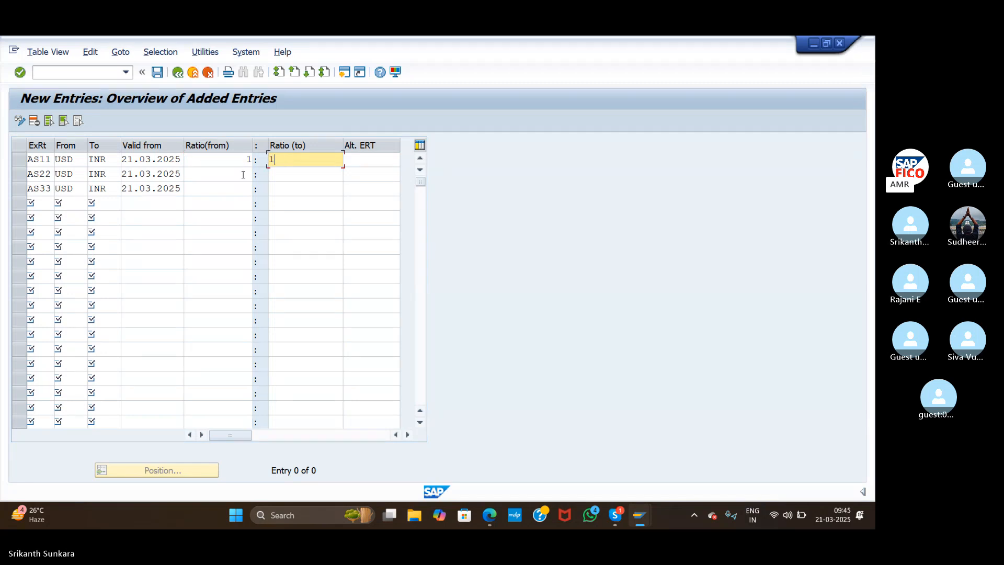
{"action": "left_click", "coordinate": [243, 175]}
{"action": "type", "text": "1"}
{"action": "left_click", "coordinate": [288, 174]}
{"action": "type", "text": "1"}
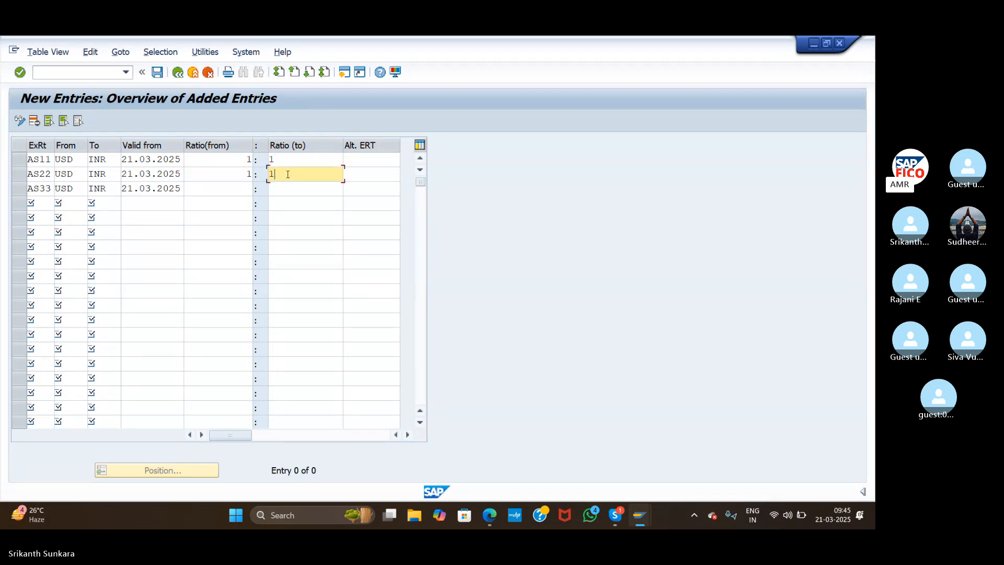
{"action": "left_click", "coordinate": [244, 189]}
{"action": "type", "text": "1"}
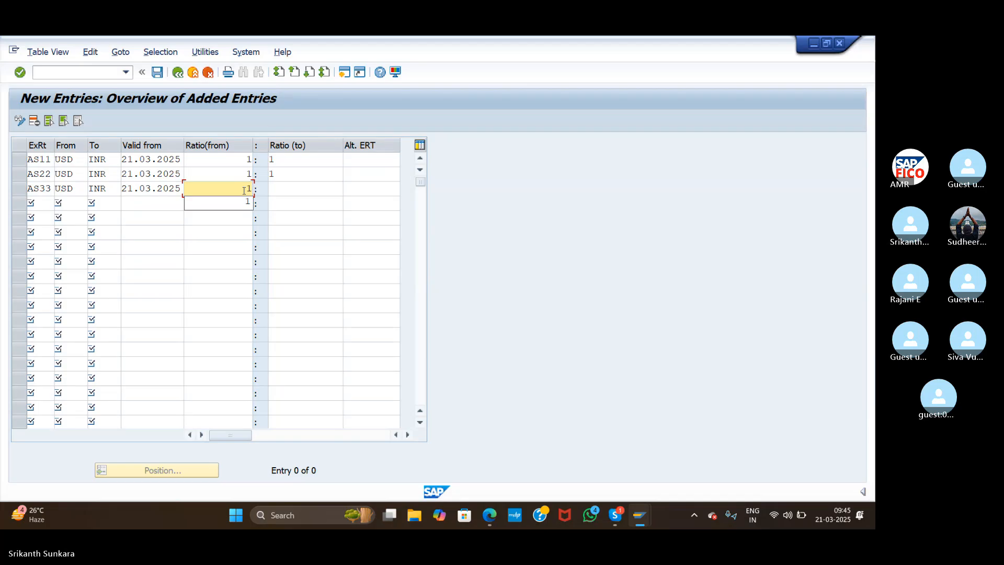
{"action": "left_click", "coordinate": [277, 191]}
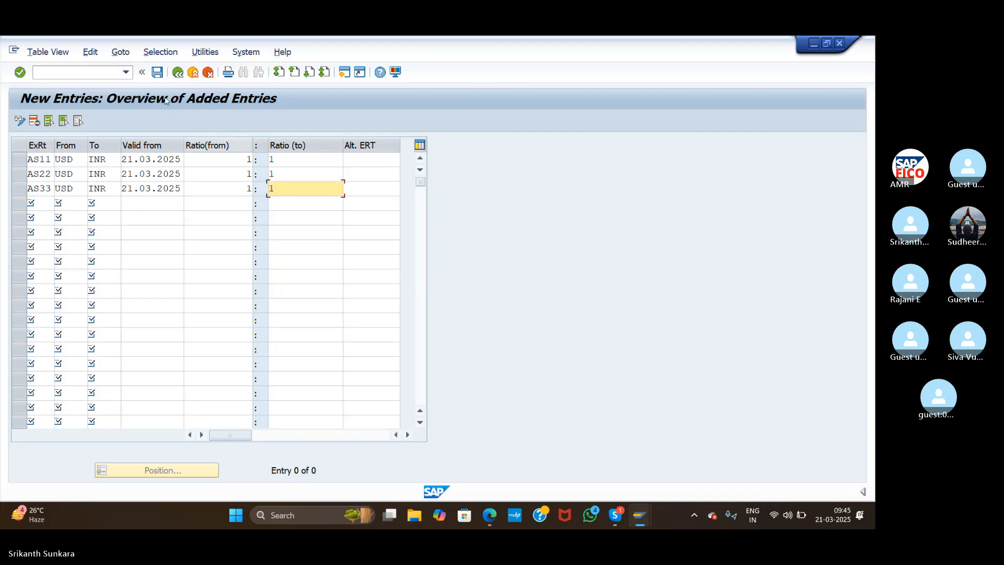
Save the translation ratios to the Foreign Currency Customization request and return to the implementation guide
{"action": "left_click", "coordinate": [157, 73]}
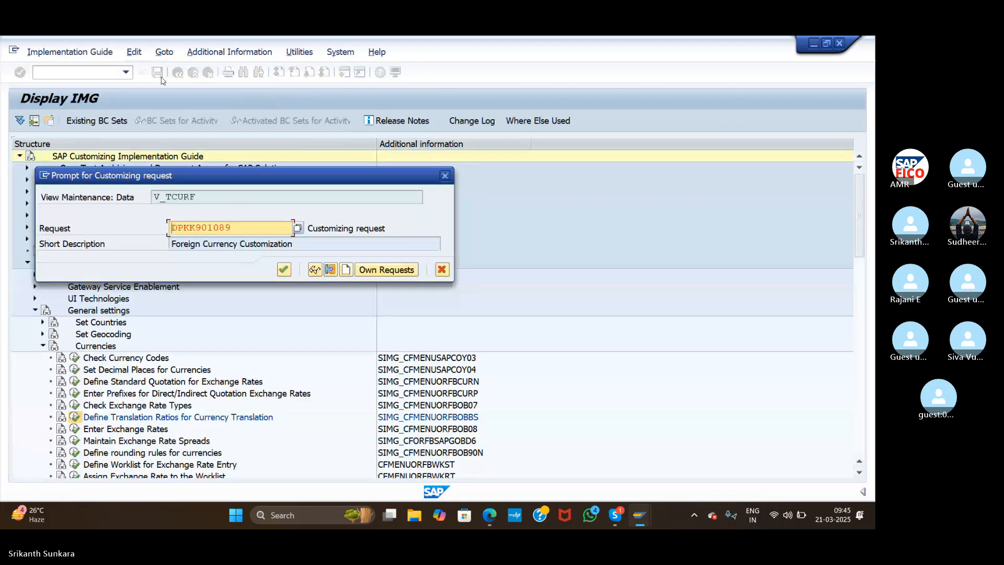
{"action": "left_click", "coordinate": [284, 272]}
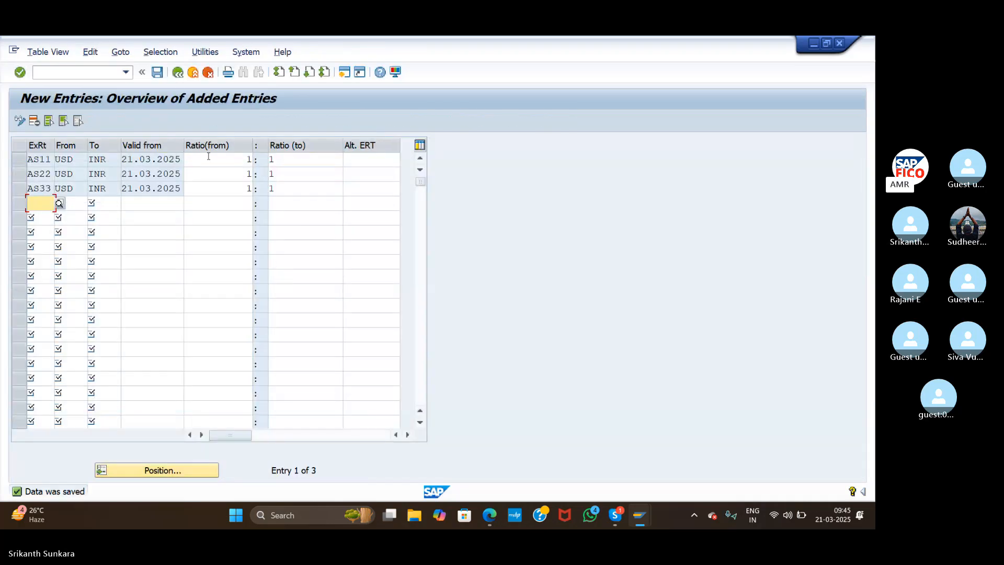
{"action": "left_click", "coordinate": [178, 73]}
{"action": "left_click", "coordinate": [178, 73]}
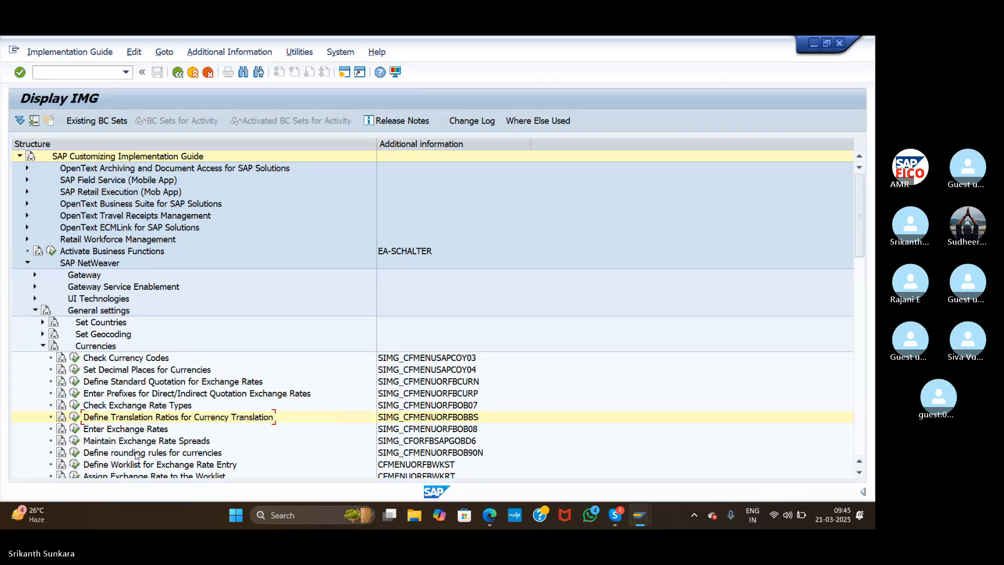
Open a new-entries table under Enter Exchange Rates and enter exchange rate types AS11, AS22 and AS33 in the first three rows
{"action": "left_click", "coordinate": [75, 429]}
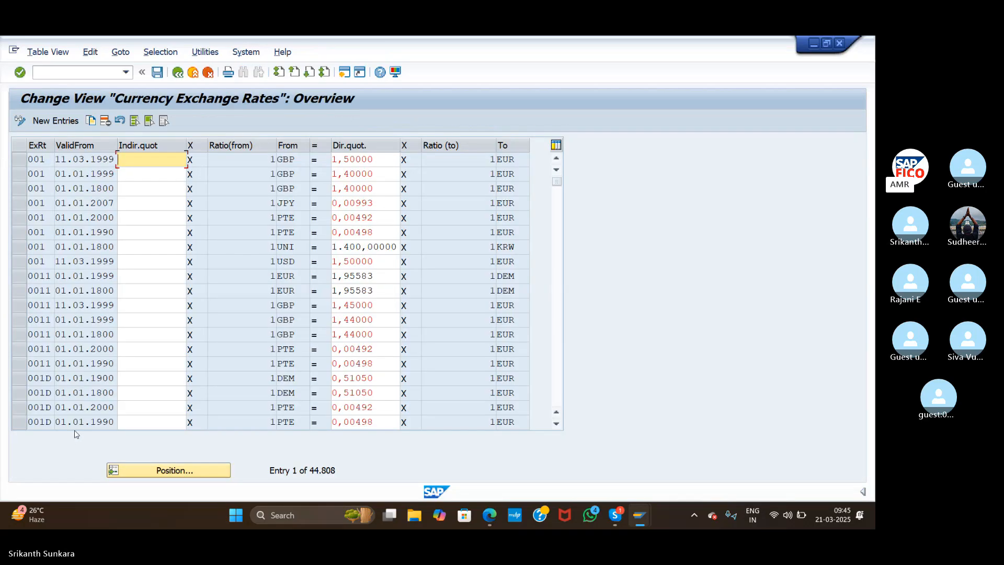
{"action": "left_click", "coordinate": [66, 124]}
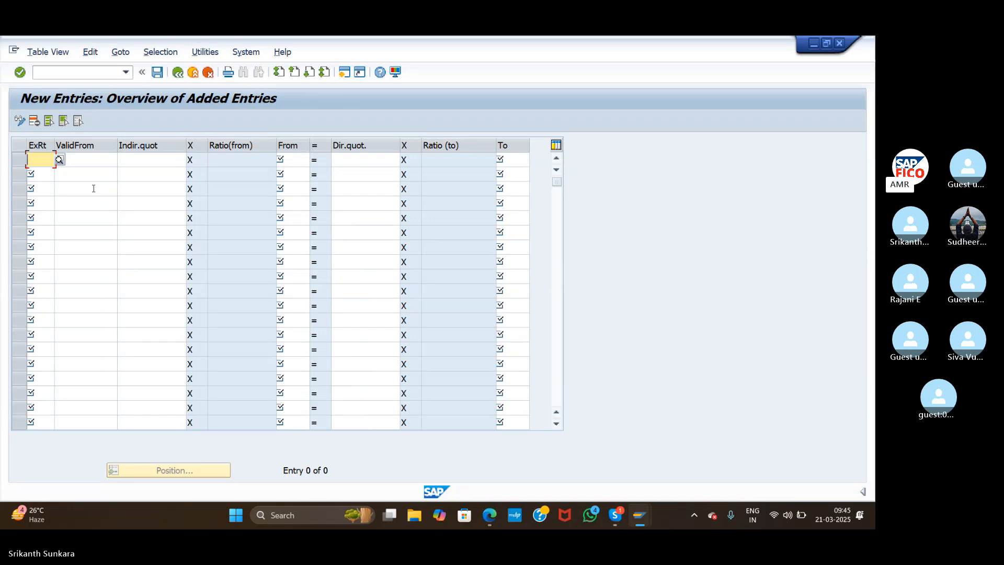
{"action": "type", "text": "AS11"}
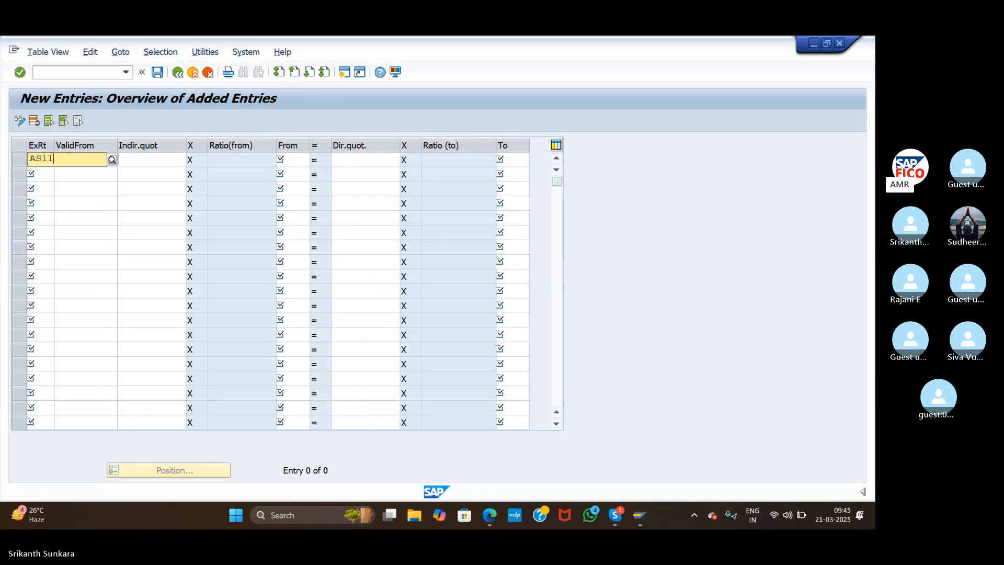
{"action": "left_click", "coordinate": [52, 189]}
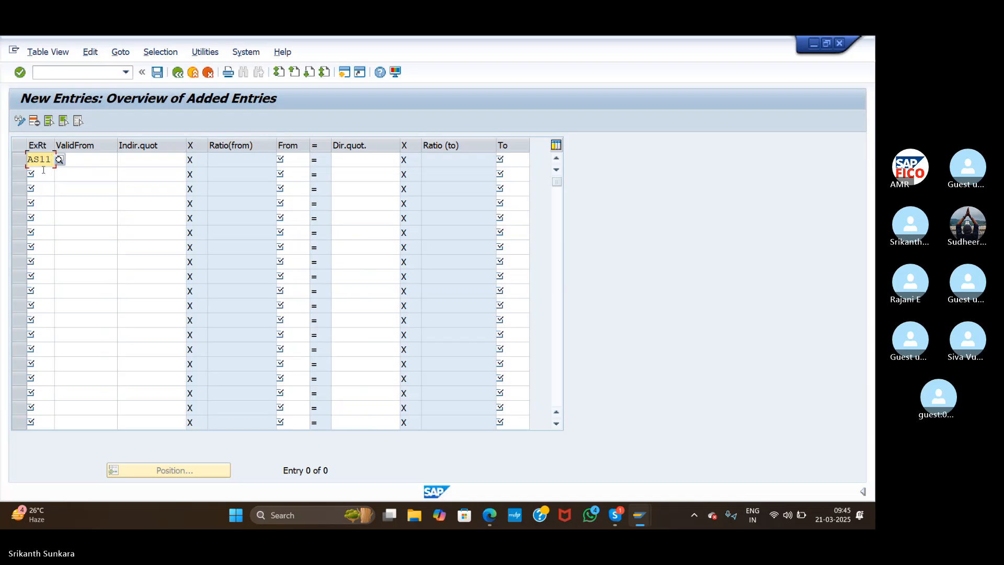
{"action": "left_click", "coordinate": [43, 171]}
{"action": "type", "text": "AS22"}
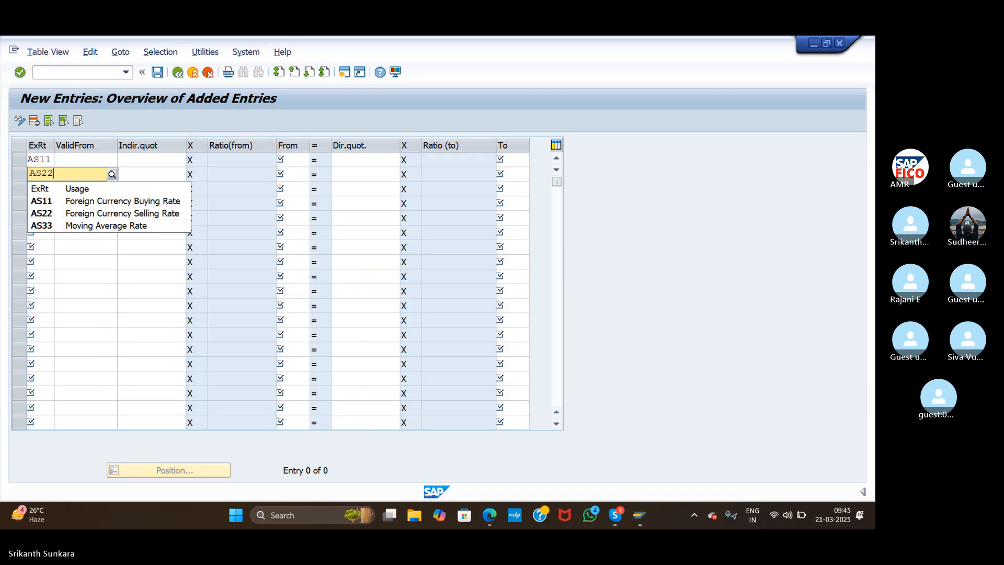
{"action": "left_click", "coordinate": [41, 209]}
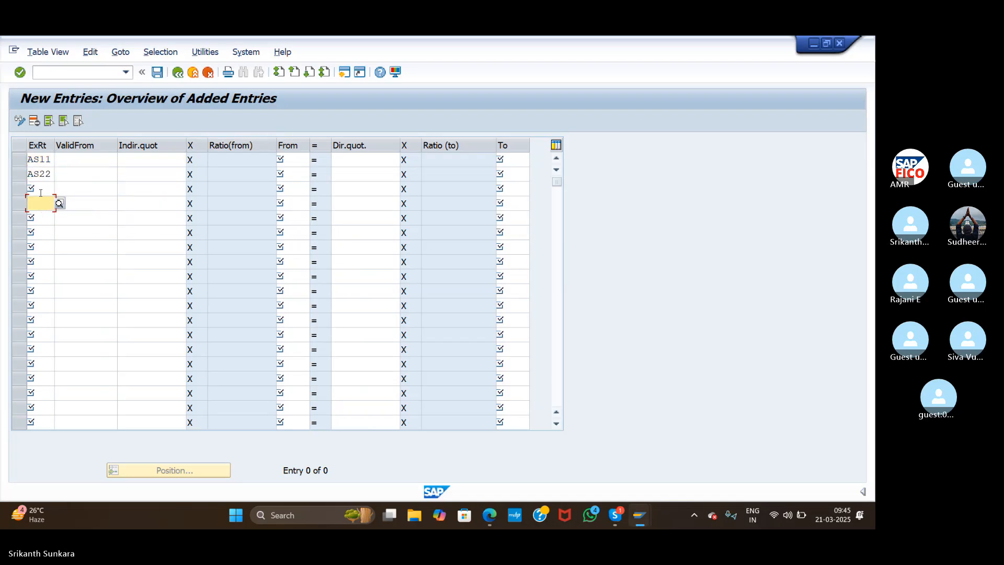
{"action": "left_click", "coordinate": [41, 190]}
{"action": "type", "text": "AS"}
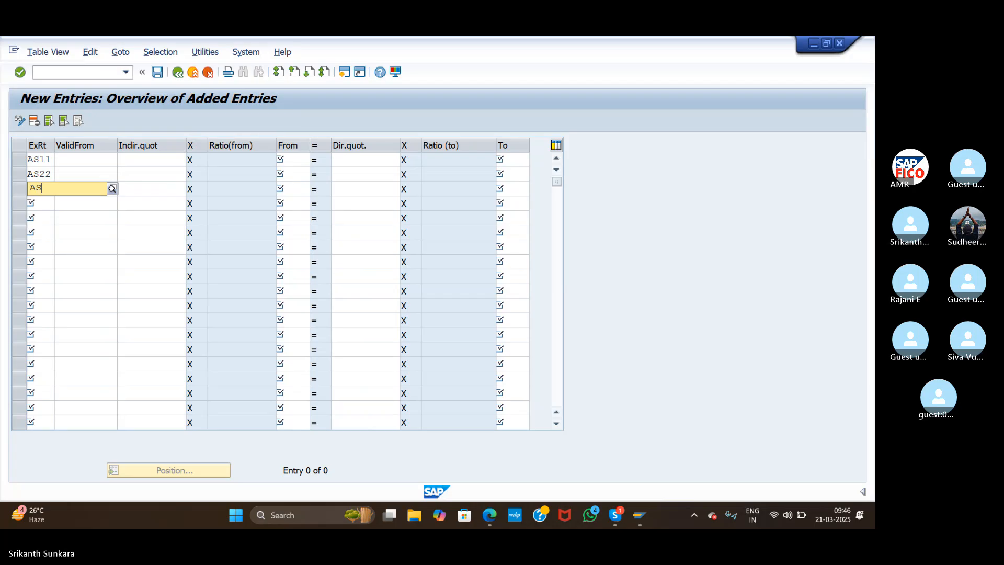
{"action": "left_click", "coordinate": [49, 240]}
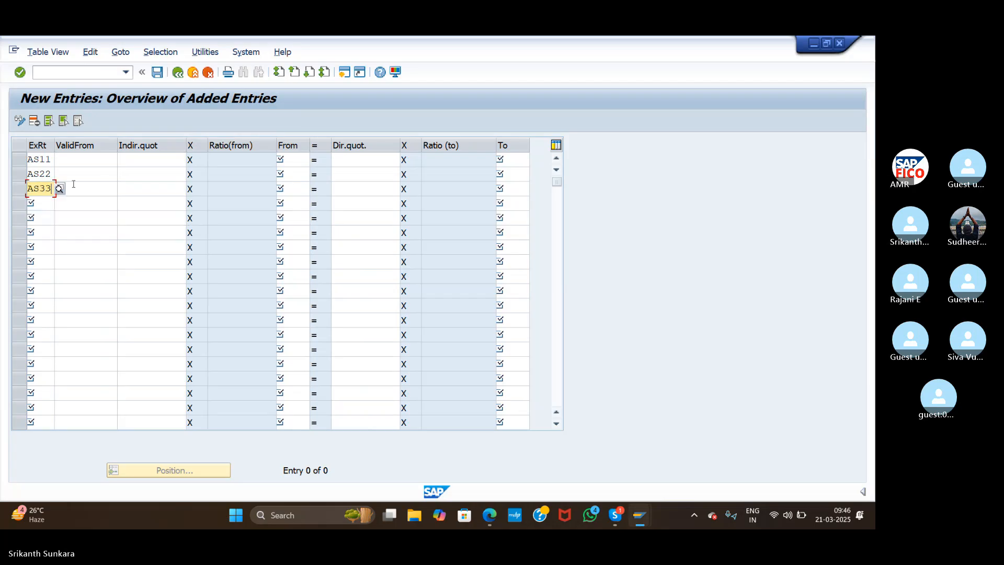
Set the valid-from date of the AS11, AS22 and AS33 exchange rate rows to 21.03.2025
{"action": "left_click", "coordinate": [80, 161]}
{"action": "type", "text": "21"}
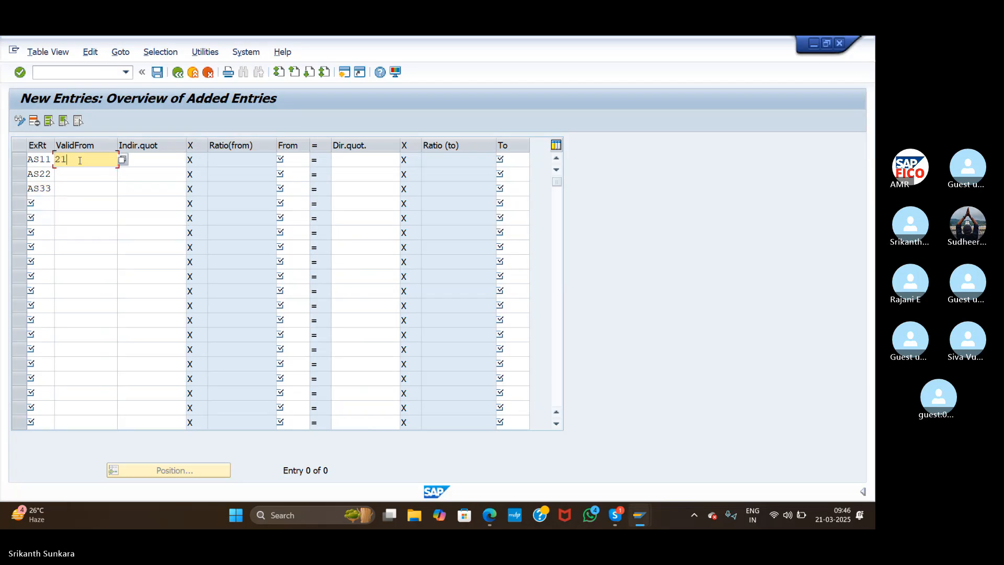
{"action": "type", "text": ".03.2025"}
{"action": "left_click", "coordinate": [86, 179]}
{"action": "type", "text": "21.03.202"}
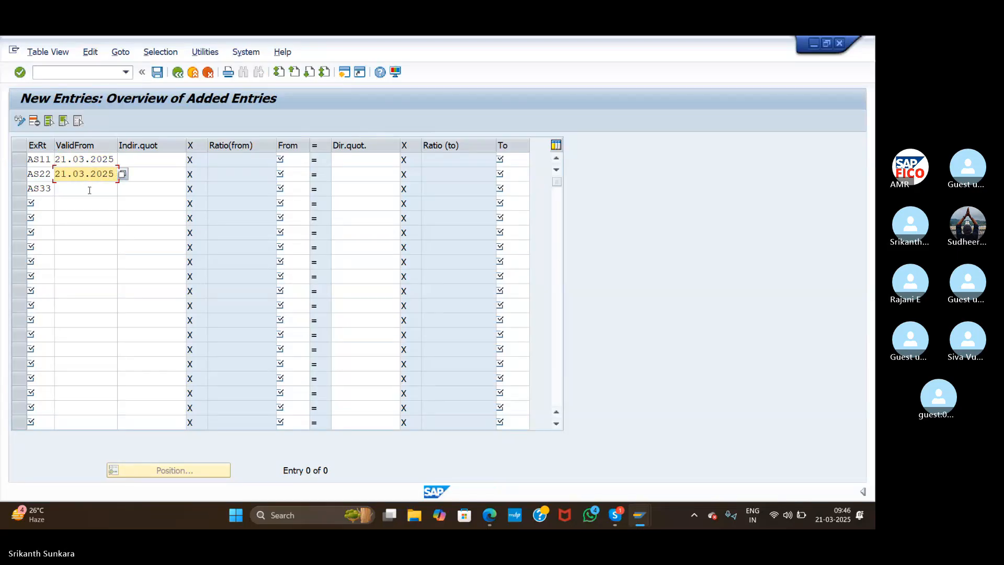
{"action": "left_click", "coordinate": [90, 190]}
{"action": "type", "text": "21.03.2025"}
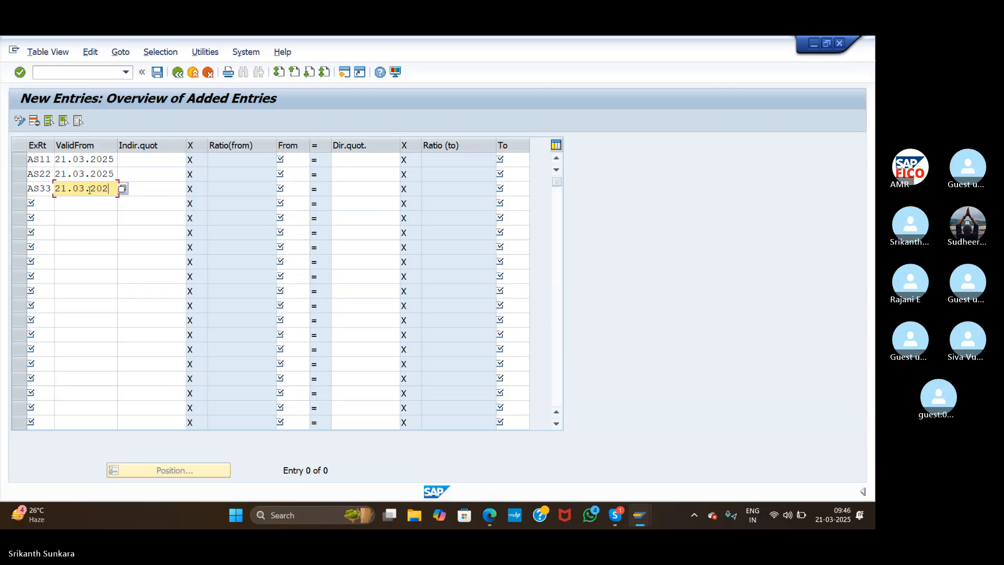
Set the from currency of the AS11, AS22 and AS33 exchange rate rows to USD
{"action": "left_click", "coordinate": [166, 160]}
{"action": "left_click", "coordinate": [297, 160]}
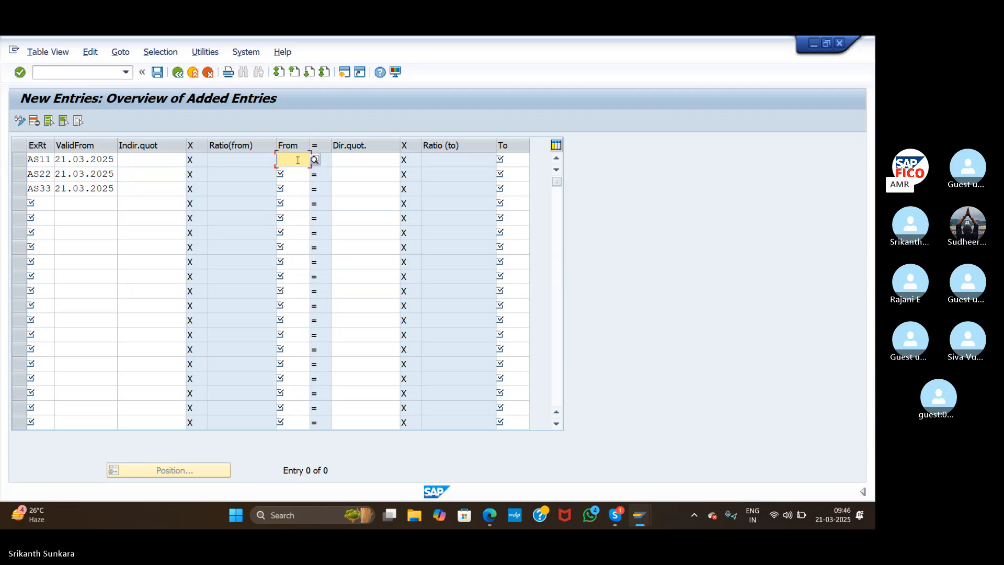
{"action": "type", "text": "USD"}
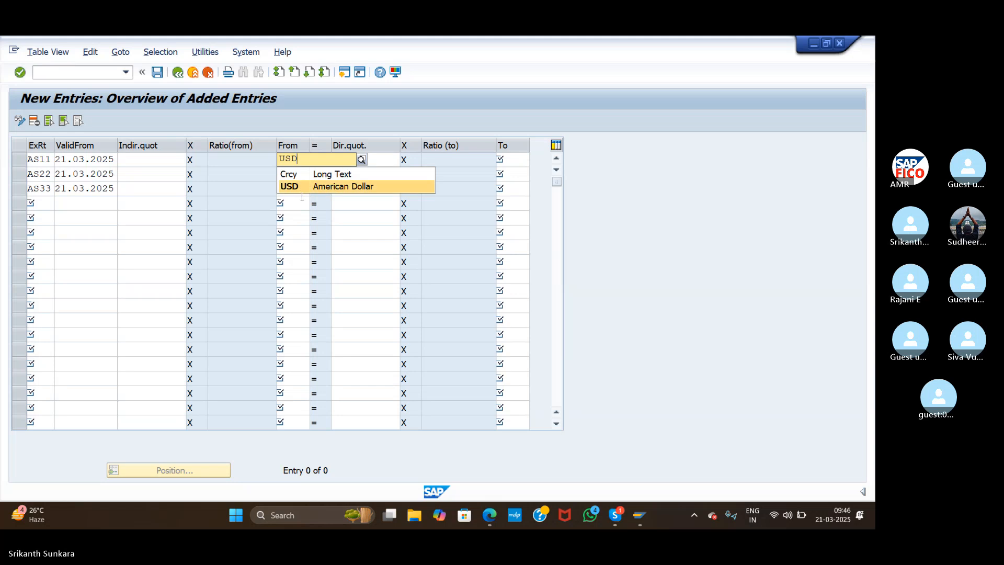
{"action": "left_click", "coordinate": [300, 188]}
{"action": "left_click", "coordinate": [298, 173]}
{"action": "type", "text": "USD"}
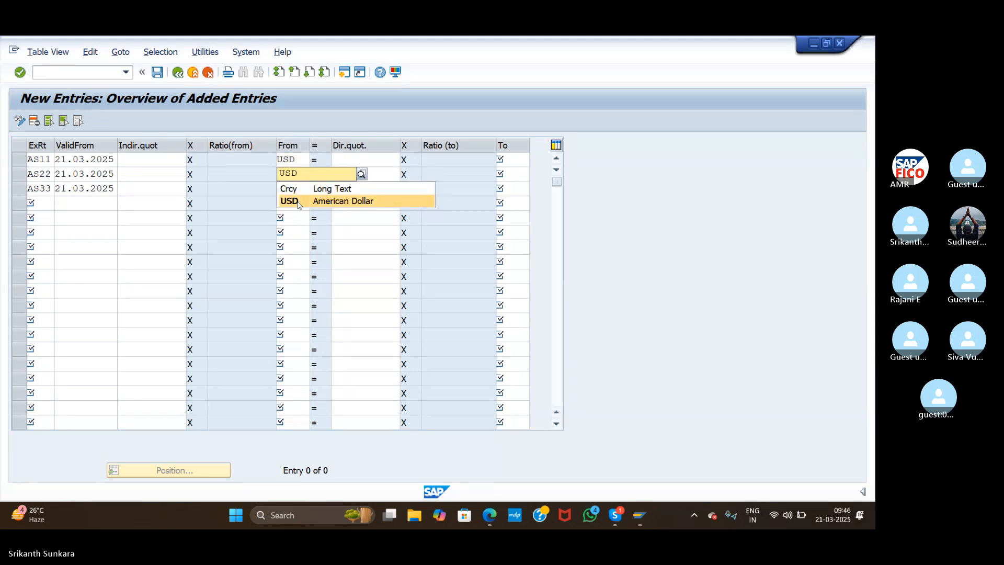
{"action": "left_click", "coordinate": [298, 199]}
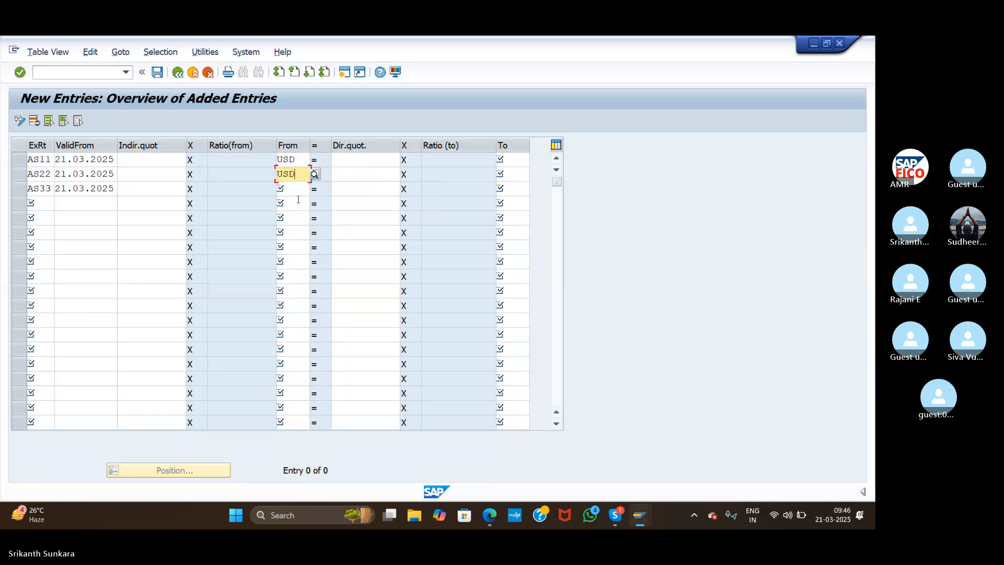
{"action": "left_click", "coordinate": [297, 186]}
{"action": "type", "text": "USD"}
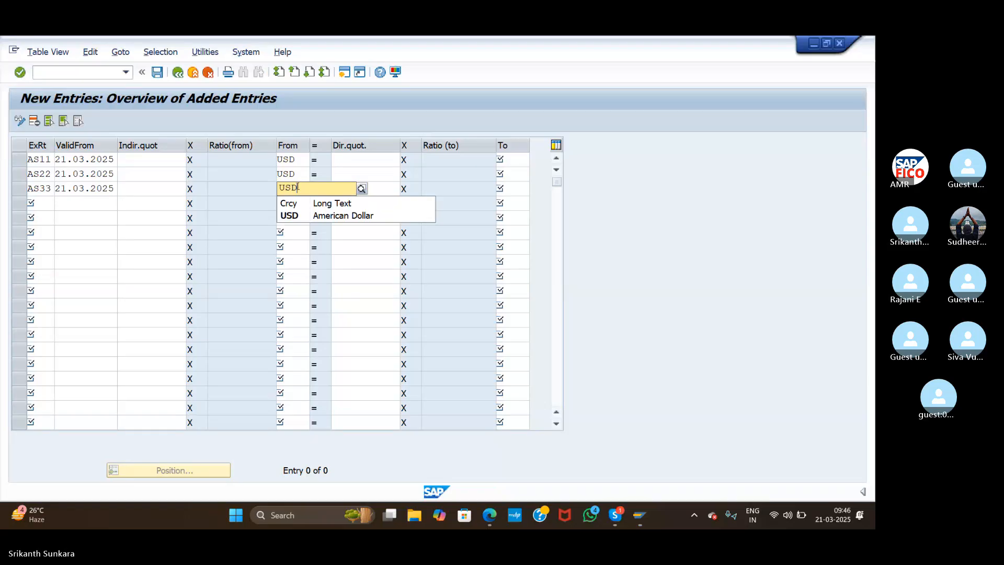
{"action": "left_click", "coordinate": [308, 215]}
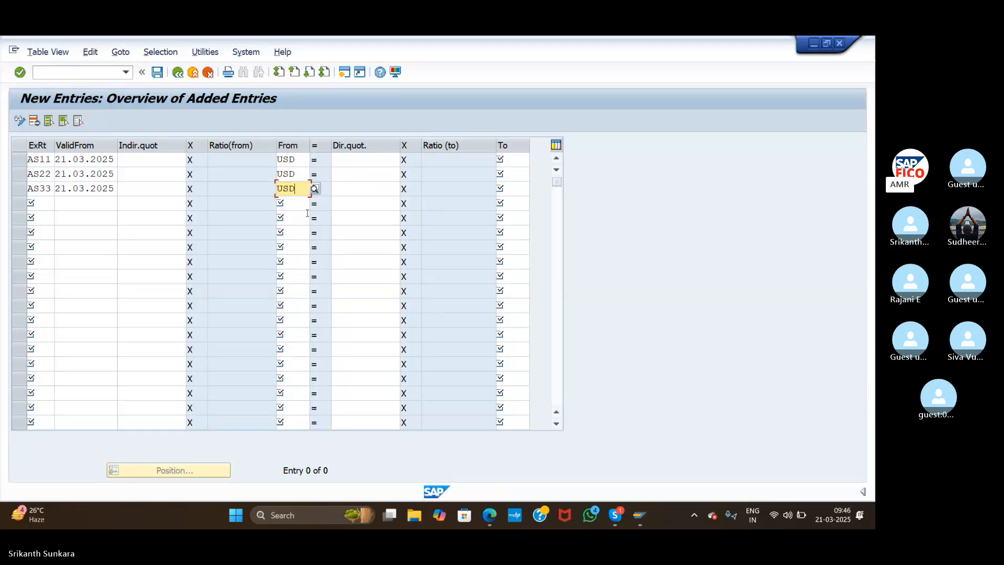
Enter direct quotations of 70 for AS11, 70 for AS22 and 72 for AS33
{"action": "left_click", "coordinate": [360, 164]}
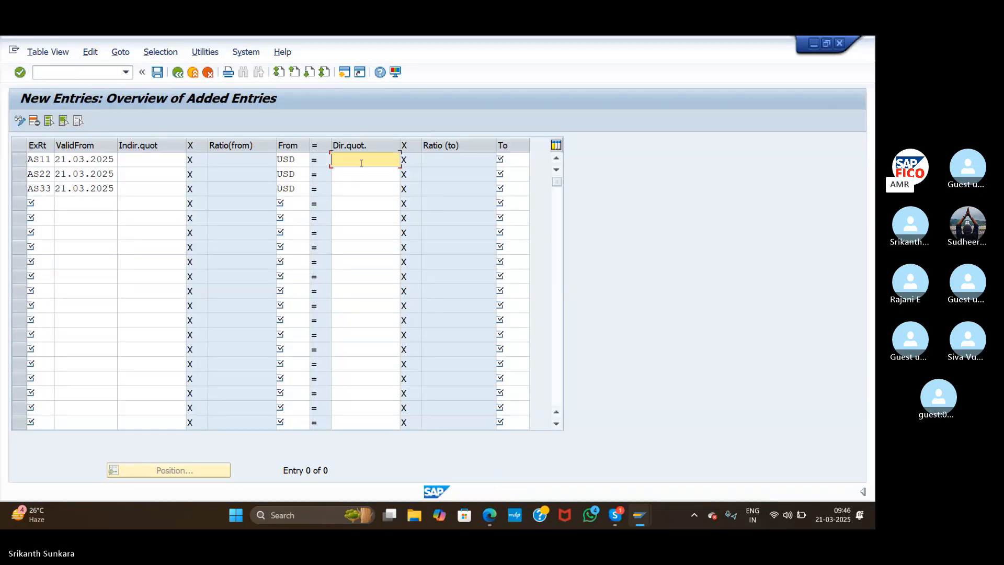
{"action": "type", "text": "70"}
{"action": "left_click", "coordinate": [361, 176]}
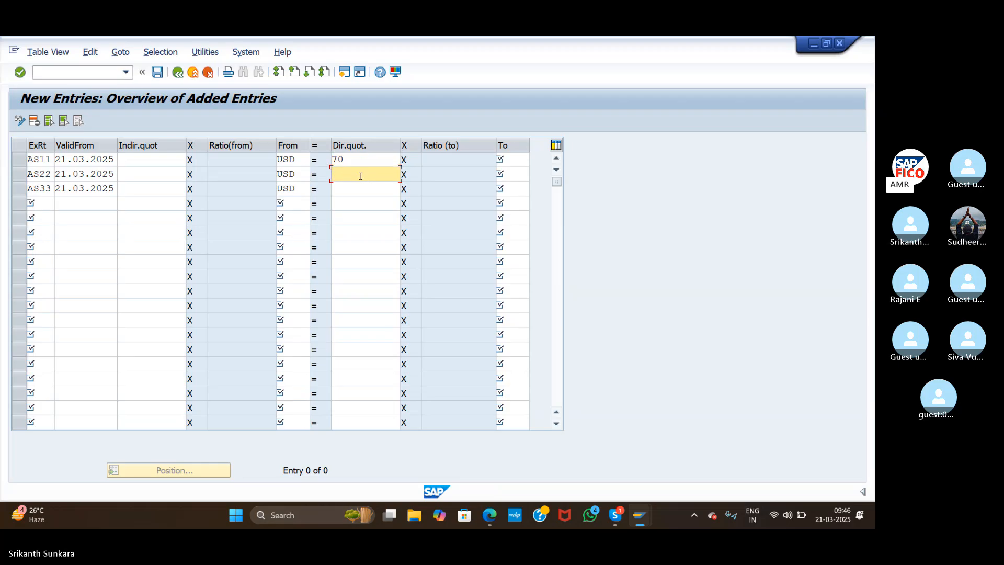
{"action": "type", "text": "70"}
{"action": "left_click", "coordinate": [364, 193]}
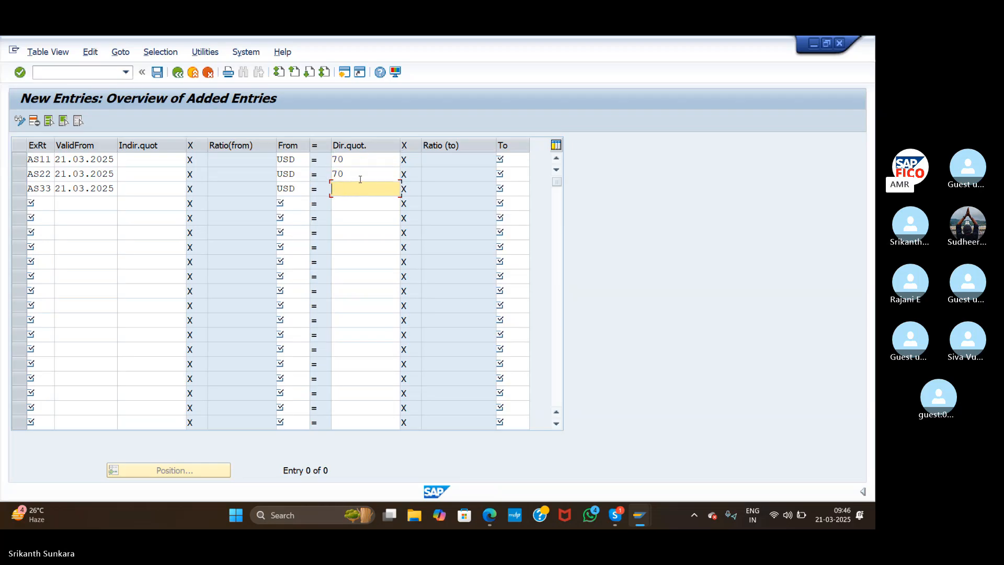
{"action": "type", "text": "72"}
Set the to currency of the AS11, AS22 and AS33 exchange rate rows to INR
{"action": "left_click", "coordinate": [508, 160]}
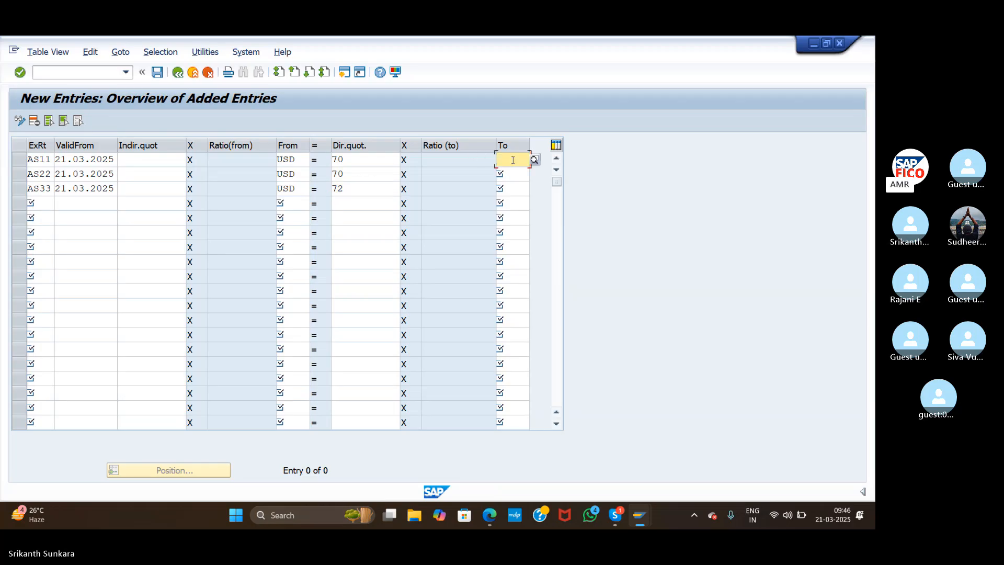
{"action": "type", "text": "INR"}
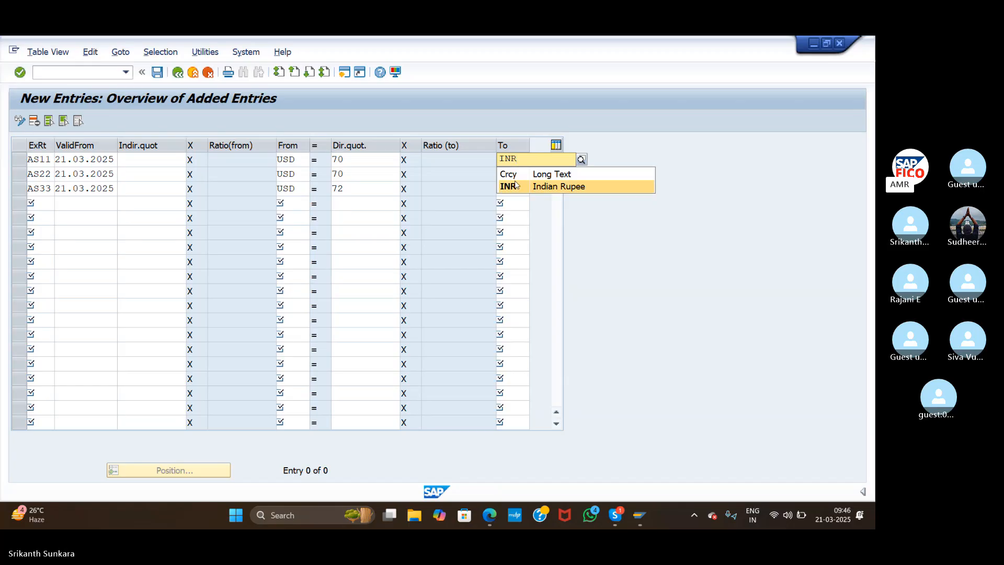
{"action": "left_click", "coordinate": [512, 186]}
{"action": "left_click", "coordinate": [512, 172]}
{"action": "type", "text": "INR"}
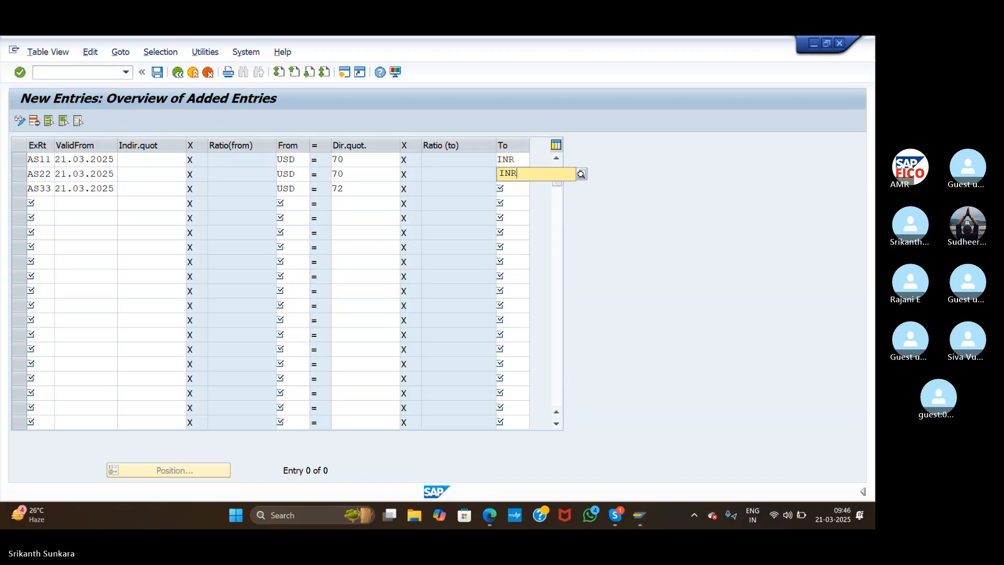
{"action": "left_click", "coordinate": [515, 201]}
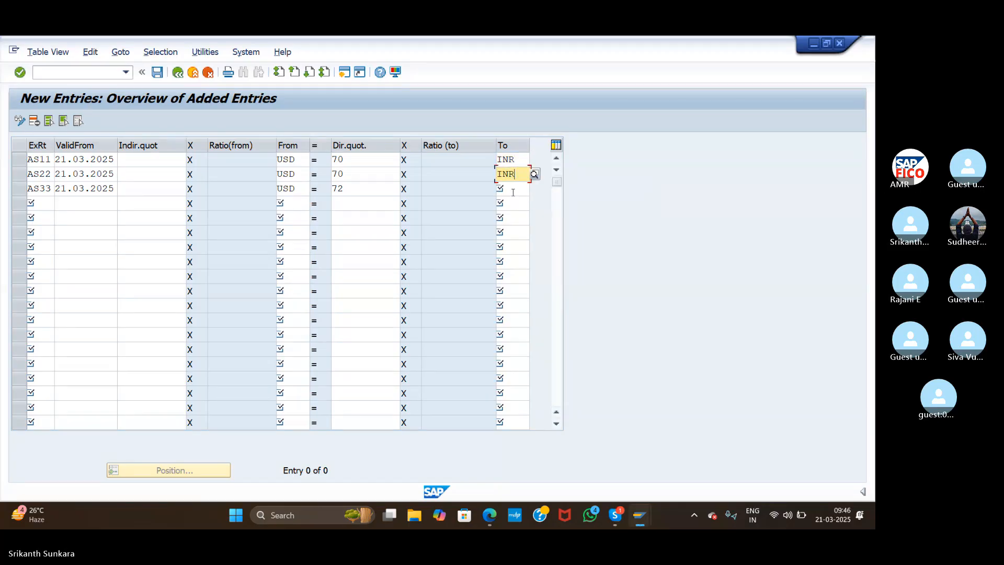
{"action": "left_click", "coordinate": [512, 187]}
{"action": "type", "text": "INR"}
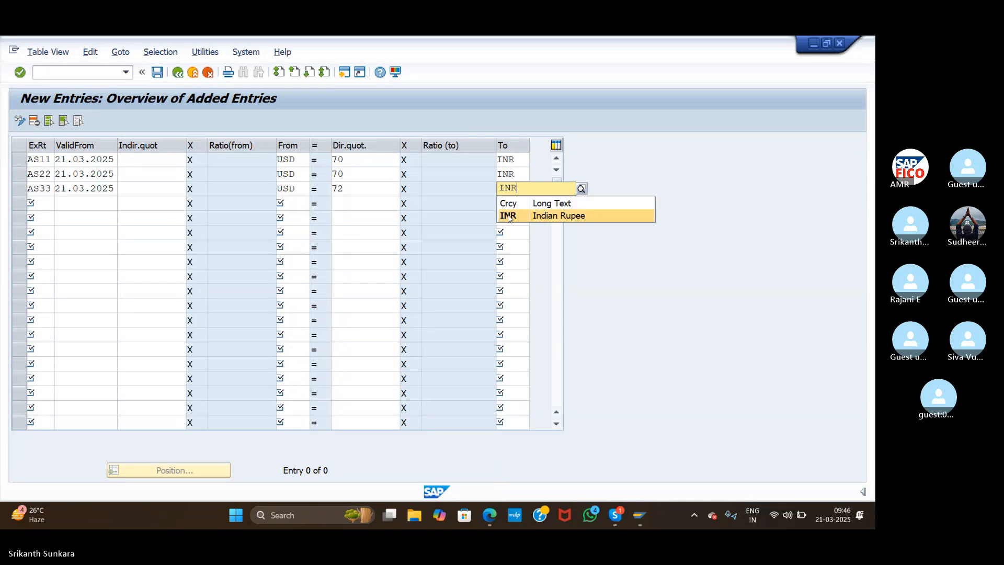
{"action": "left_click", "coordinate": [509, 216]}
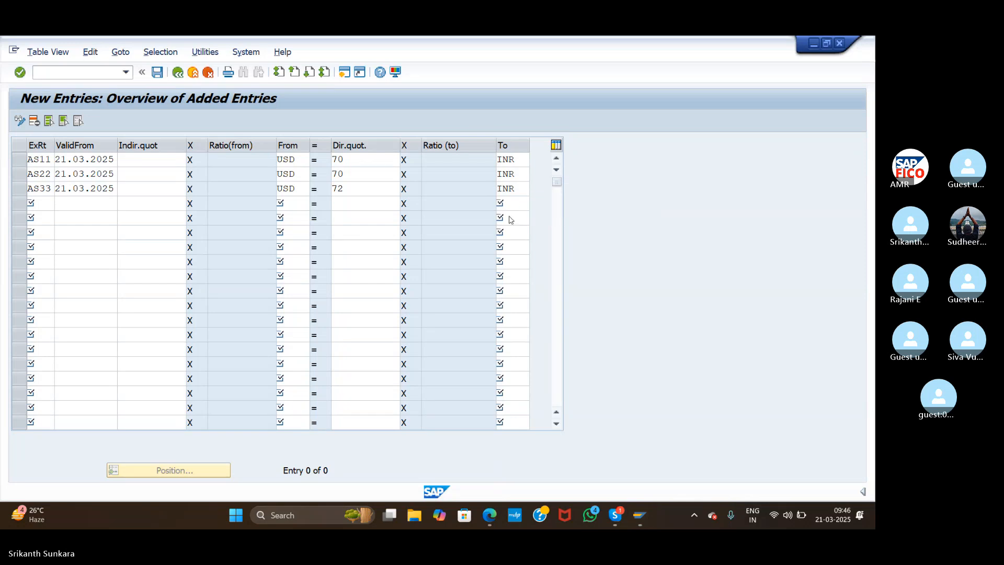
Save the exchange rates to the Foreign Currency Customization request and return to the implementation guide
{"action": "left_click", "coordinate": [158, 74]}
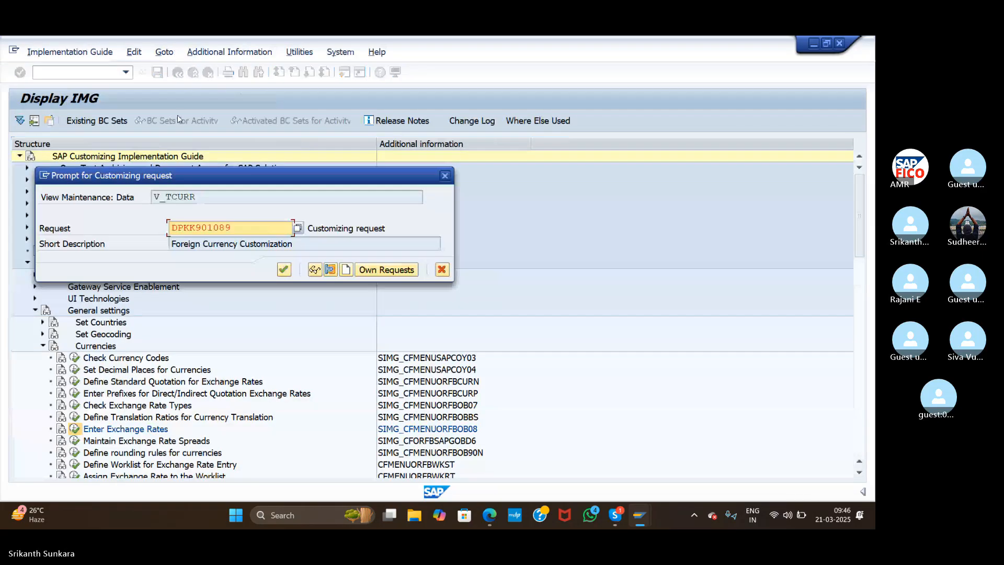
{"action": "left_click", "coordinate": [283, 269]}
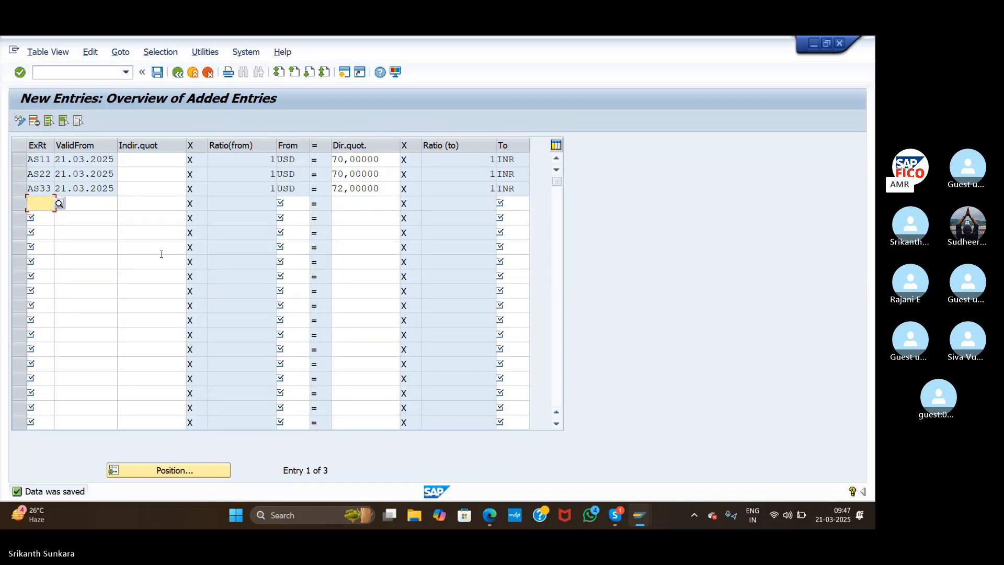
{"action": "left_click", "coordinate": [178, 73]}
{"action": "left_click", "coordinate": [178, 72]}
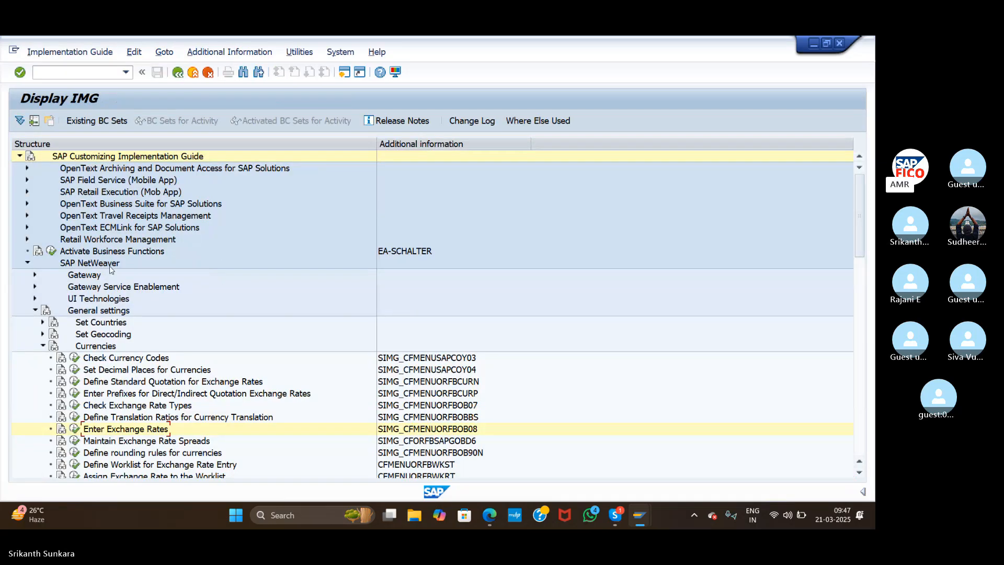
Open Define Accounting Principles under Financial Accounting (New), Financial Accounting Global Settings (New), Ledgers, Parallel Accounting
{"action": "left_click", "coordinate": [35, 310]}
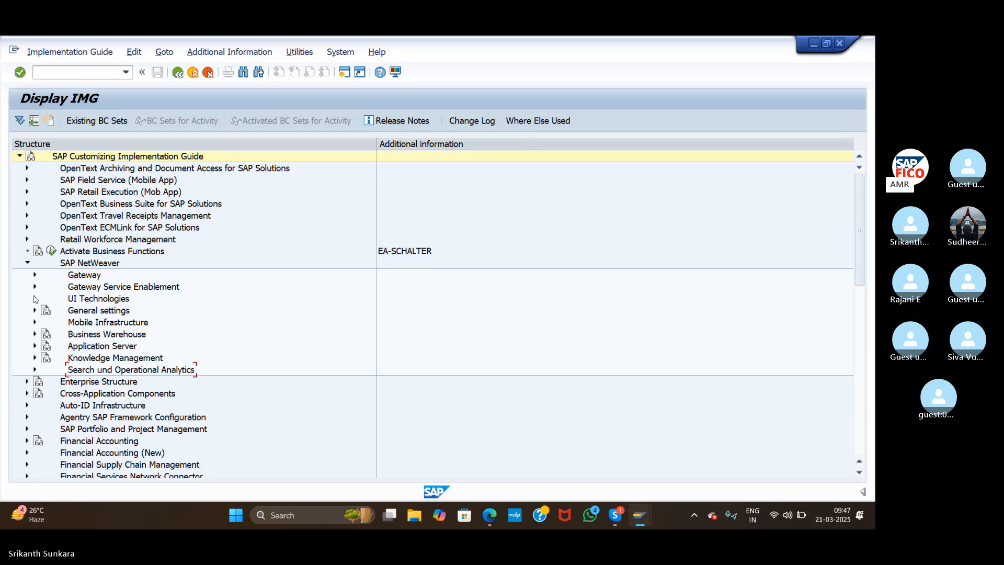
{"action": "left_click", "coordinate": [28, 264]}
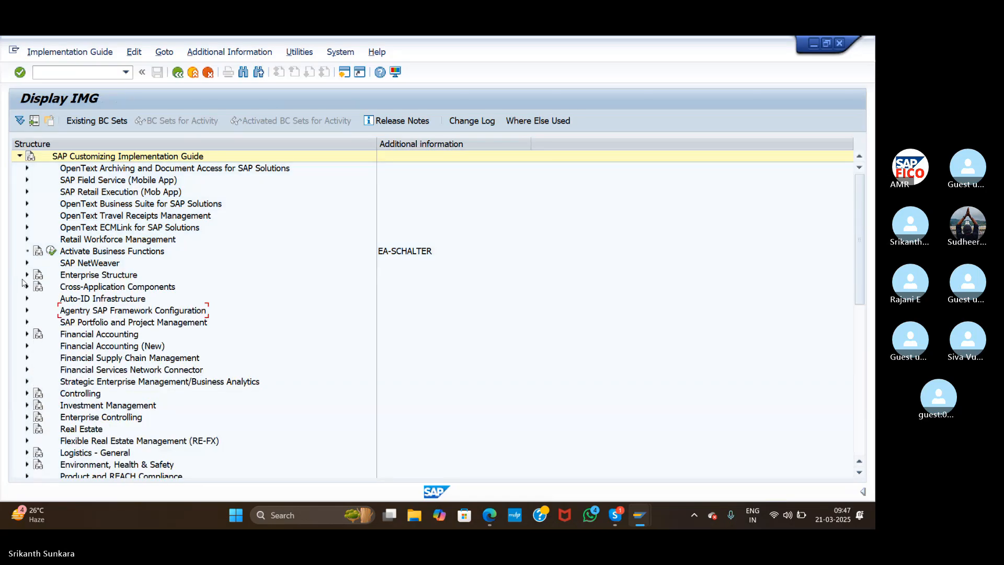
{"action": "left_click", "coordinate": [28, 346]}
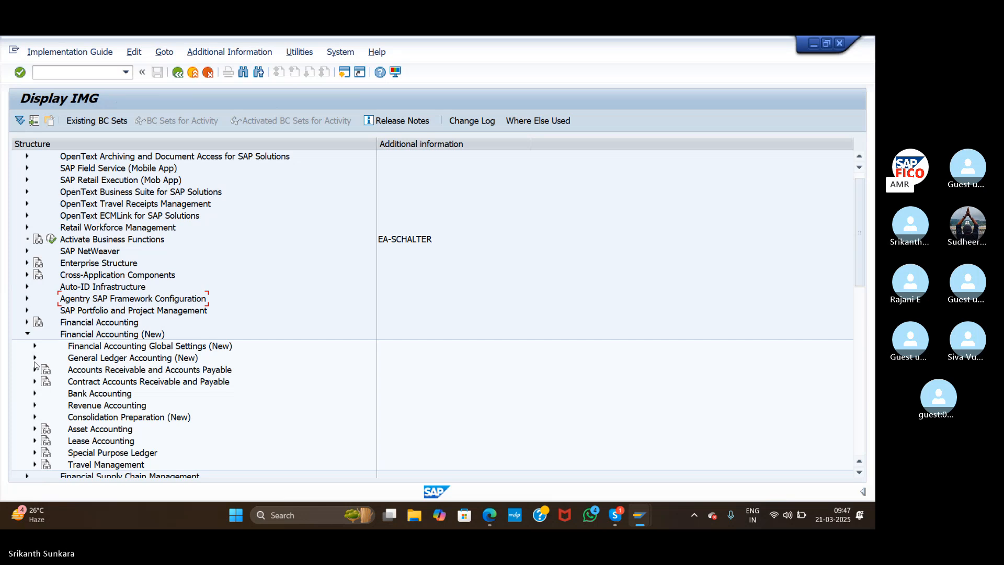
{"action": "left_click", "coordinate": [35, 346]}
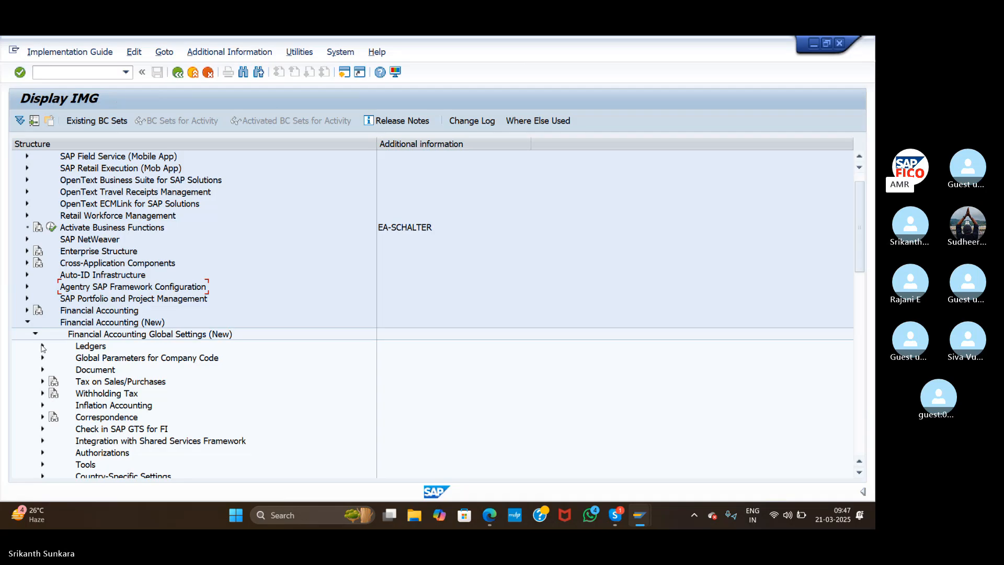
{"action": "left_click", "coordinate": [42, 346]}
{"action": "left_click", "coordinate": [42, 346]}
{"action": "left_click", "coordinate": [43, 346]}
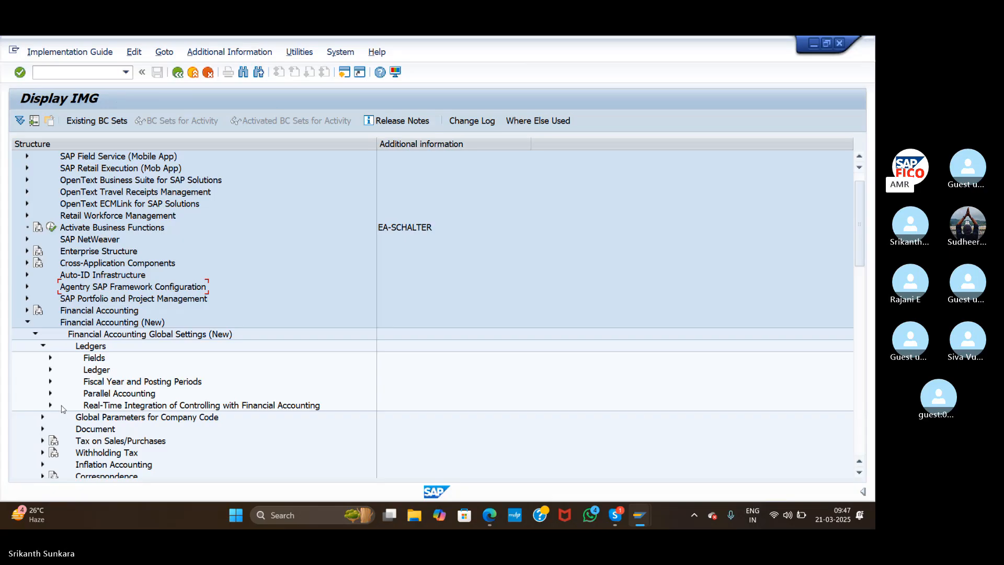
{"action": "left_click", "coordinate": [50, 393]}
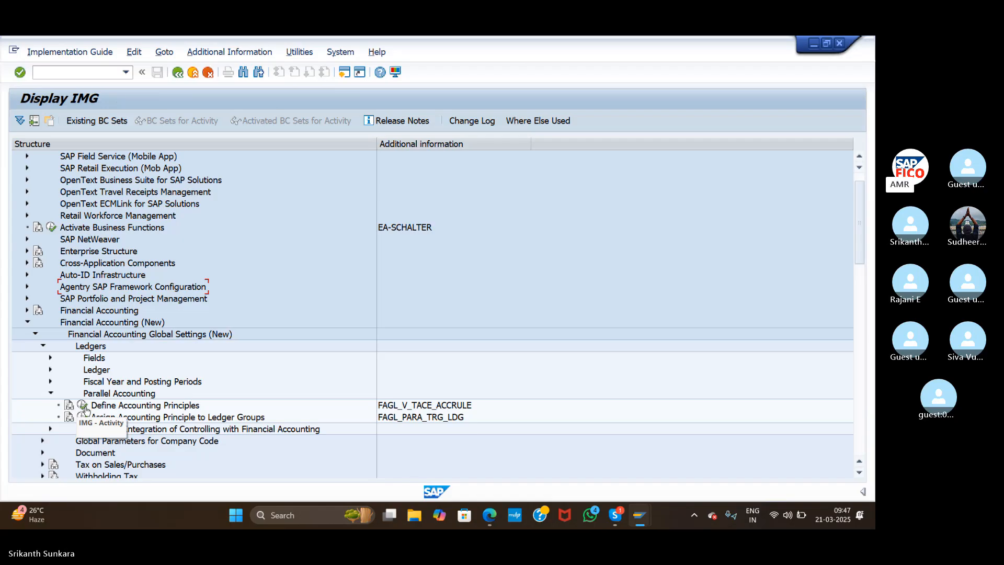
{"action": "left_click", "coordinate": [82, 403]}
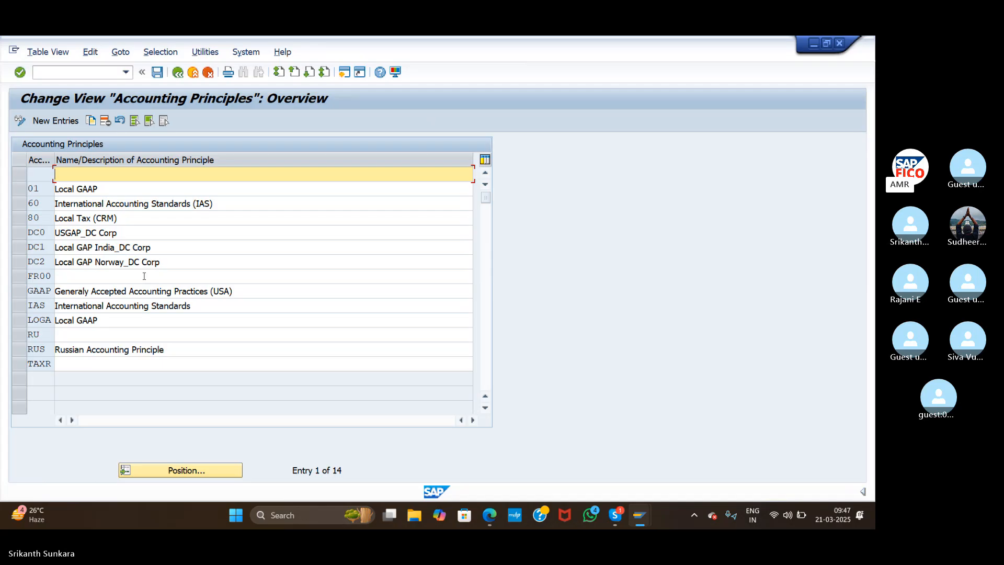
Add a new accounting principle UADD with the description "Accounting Principles for Foreign Currency Revalidation"
{"action": "left_click", "coordinate": [68, 124]}
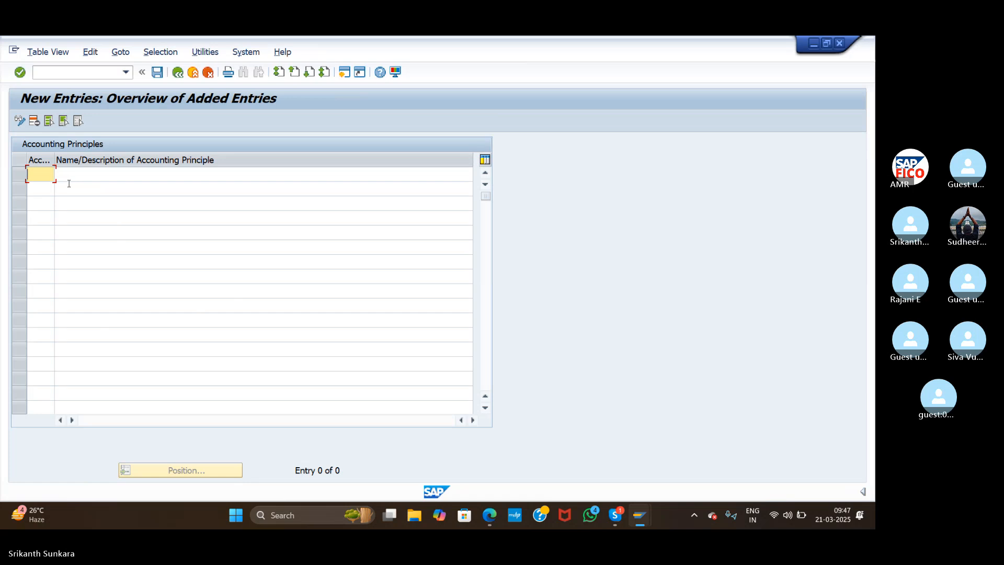
{"action": "type", "text": "UADD"}
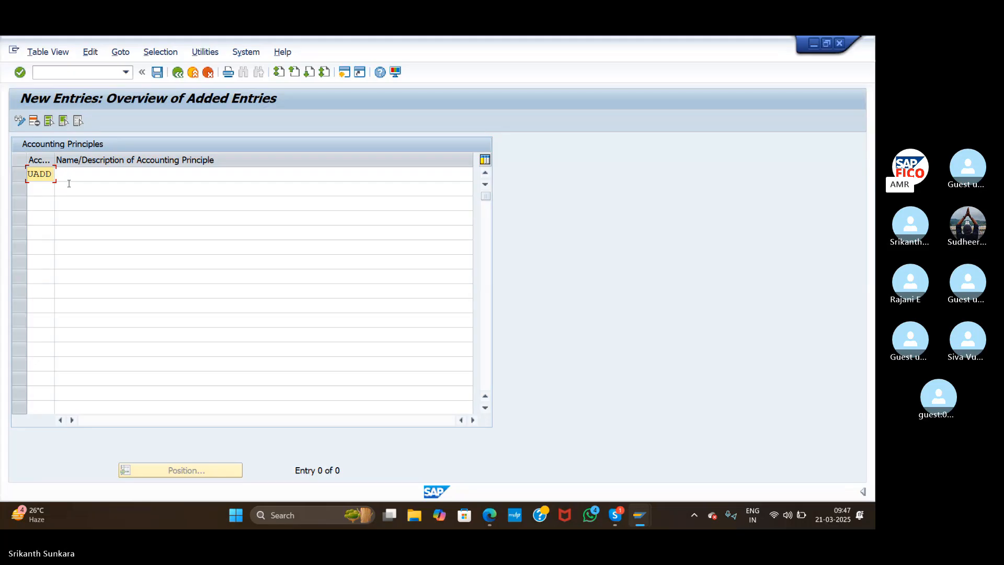
{"action": "key", "text": "Tab"}
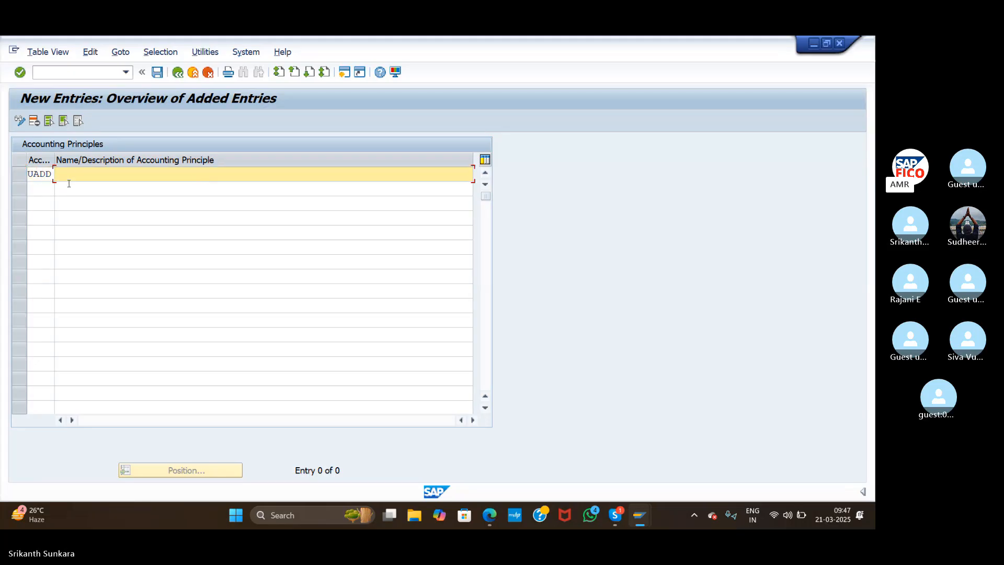
{"action": "type", "text": "Accoun"}
{"action": "type", "text": "ting Prin"}
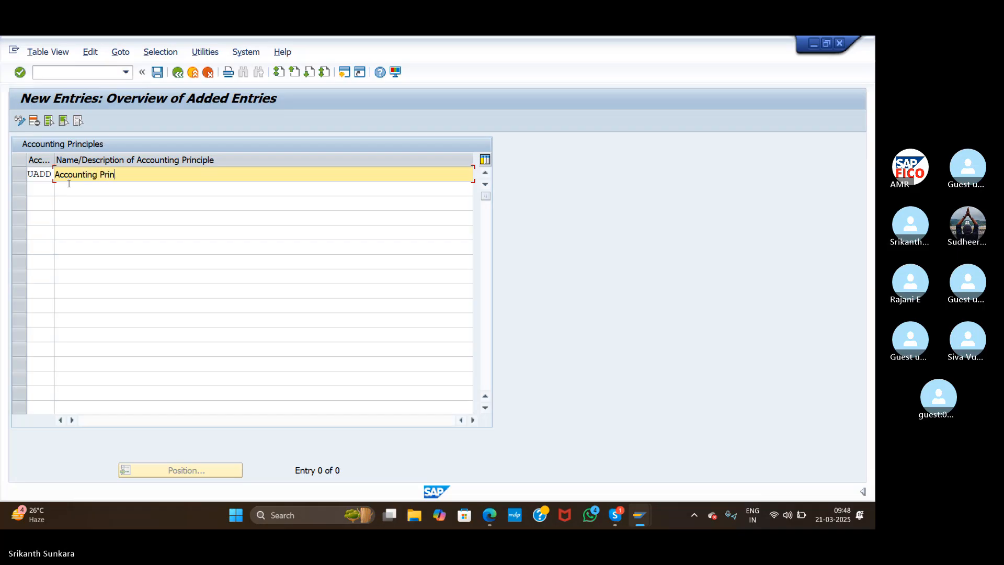
{"action": "type", "text": "ciples for Foreign Currency Rev"}
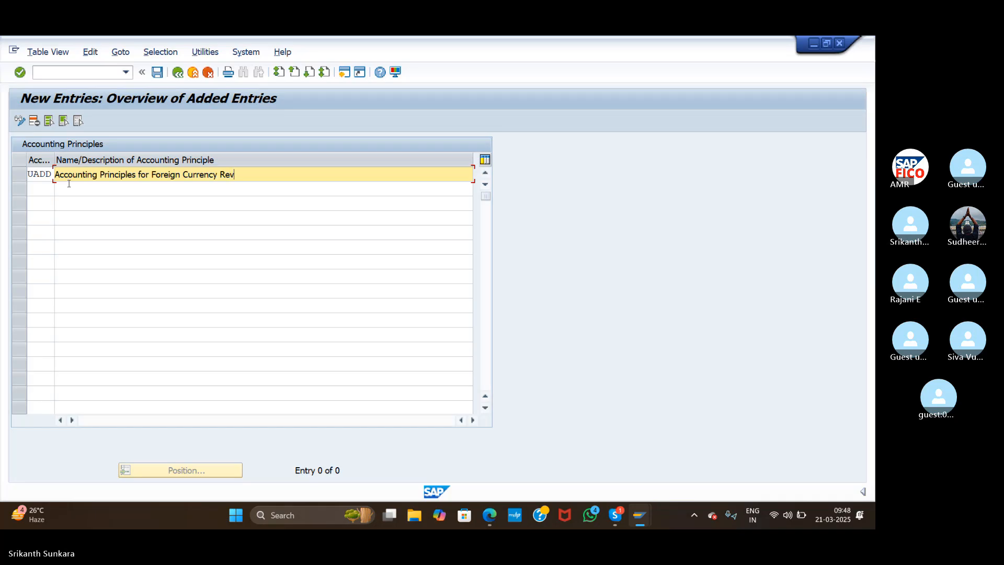
{"action": "type", "text": "alidation"}
Save accounting principle UADD to the Foreign Currency Customization request and return to the implementation guide
{"action": "left_click", "coordinate": [156, 73]}
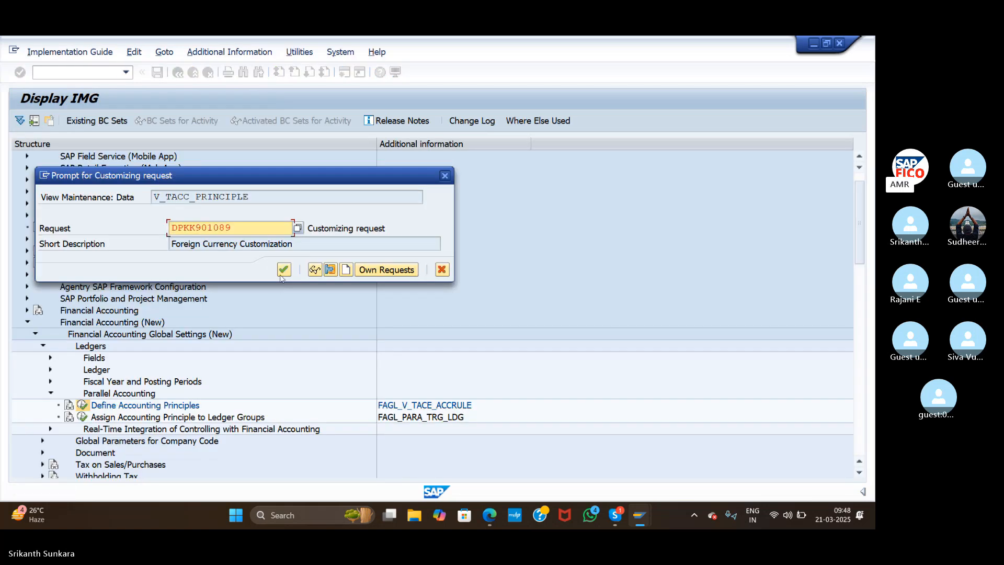
{"action": "left_click", "coordinate": [443, 176]}
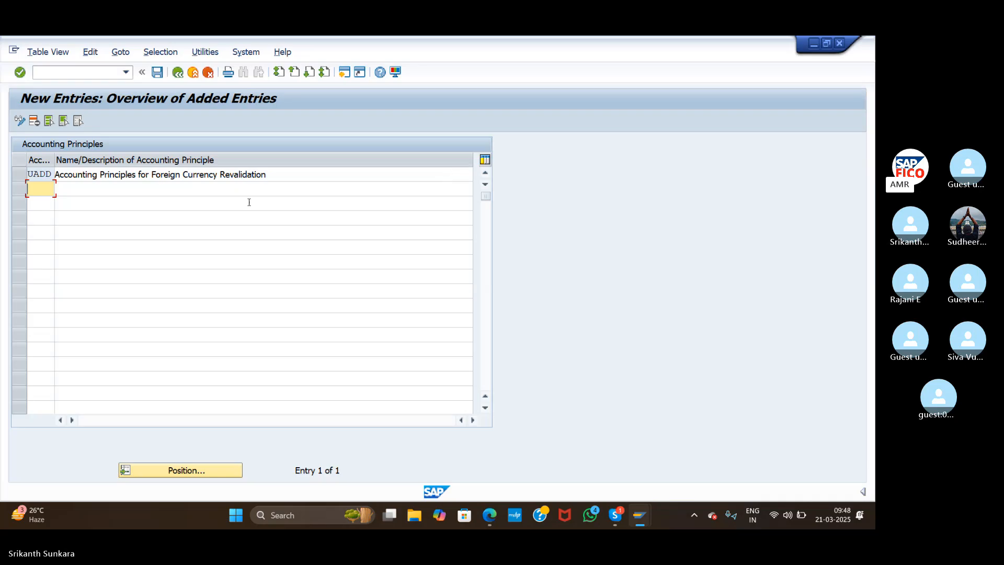
{"action": "left_click", "coordinate": [157, 73]}
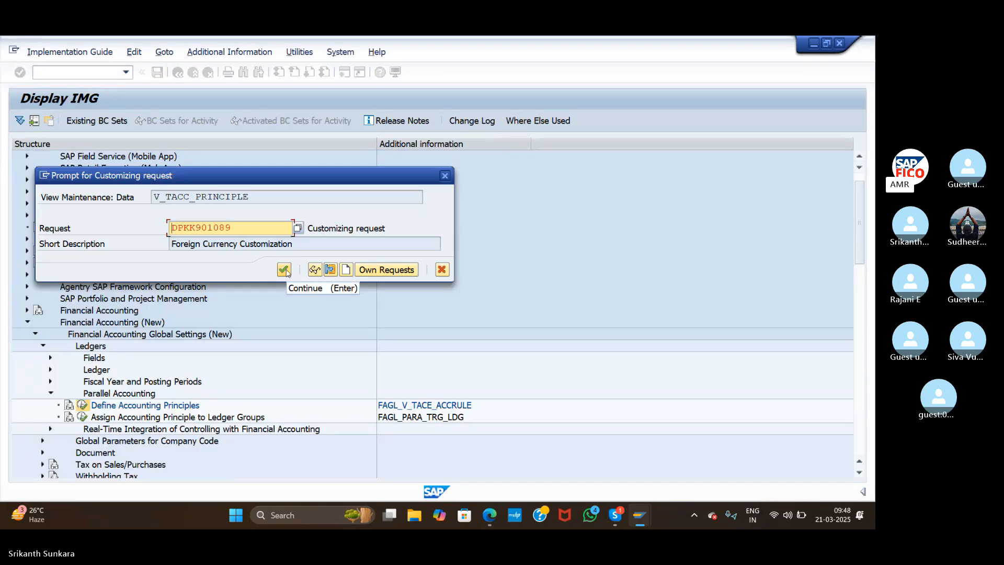
{"action": "left_click", "coordinate": [352, 271]}
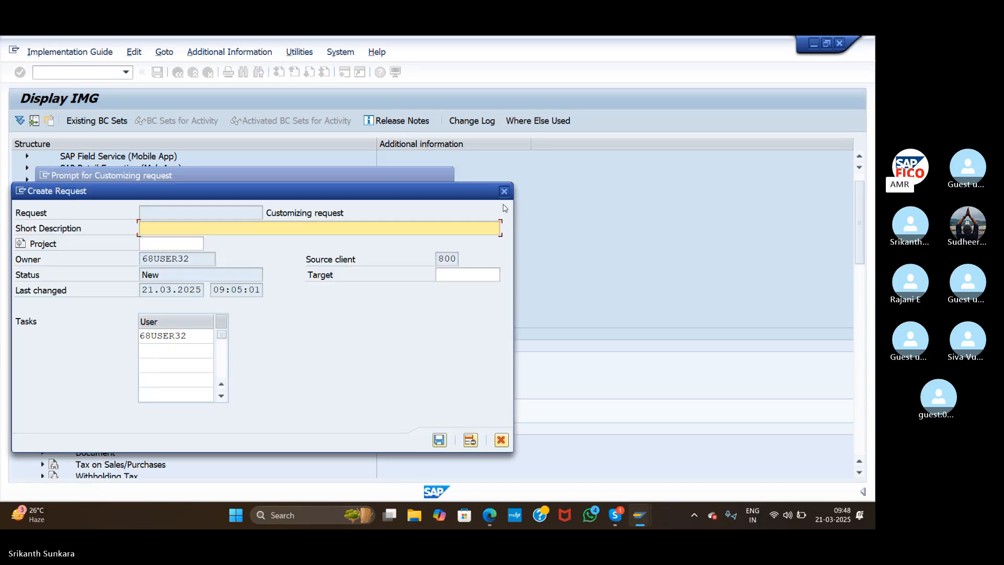
{"action": "left_click", "coordinate": [504, 191]}
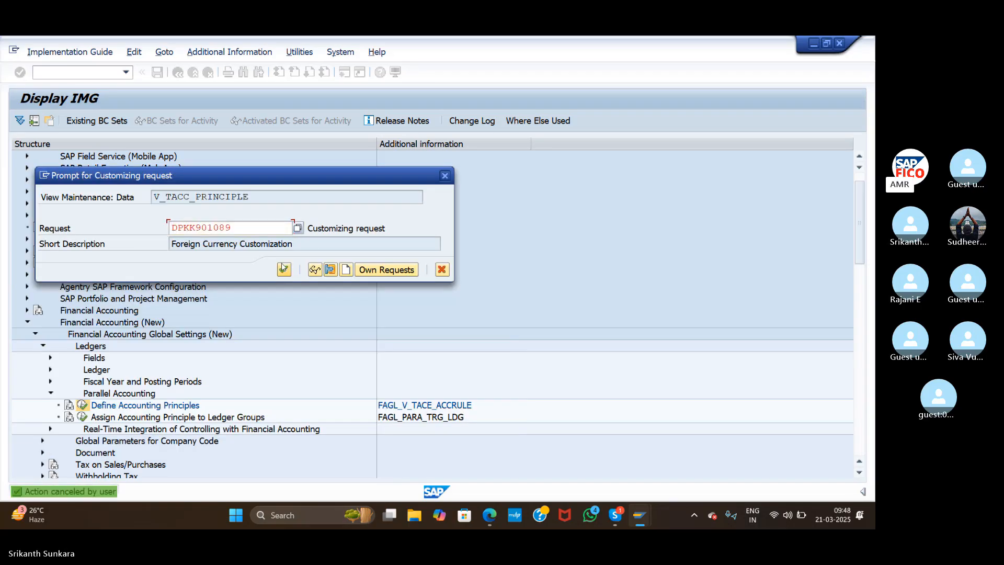
{"action": "left_click", "coordinate": [284, 269]}
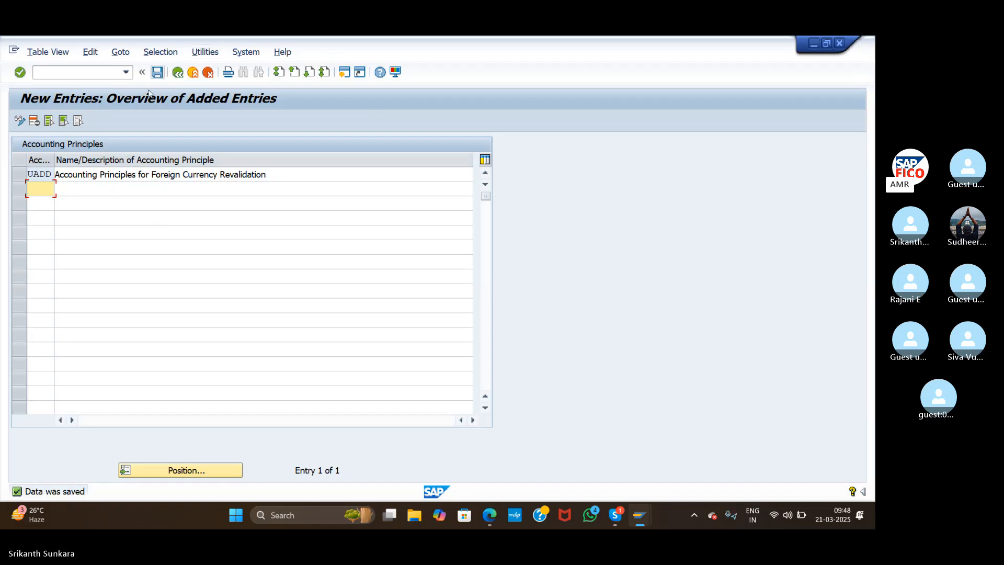
{"action": "left_click", "coordinate": [178, 73]}
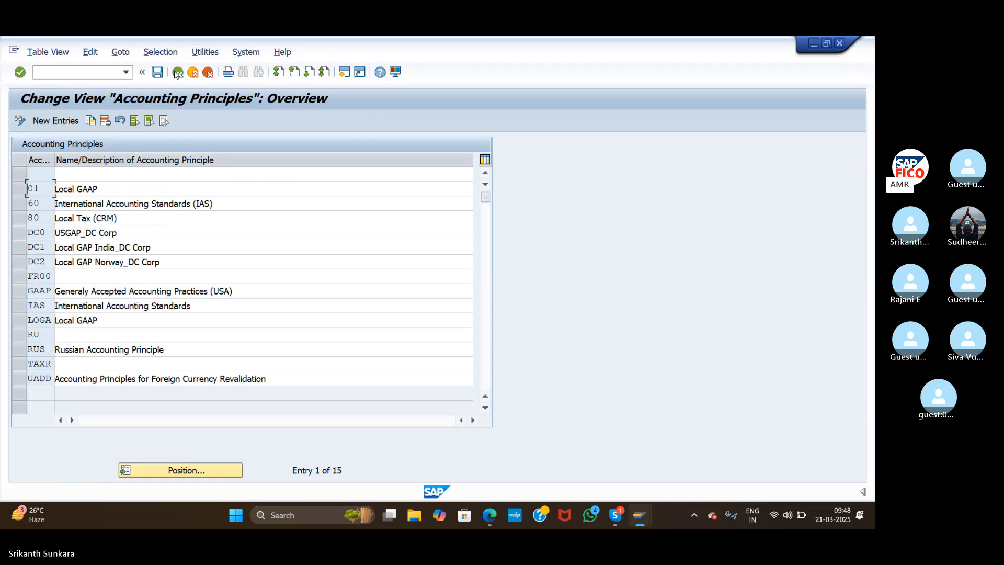
{"action": "left_click", "coordinate": [178, 73]}
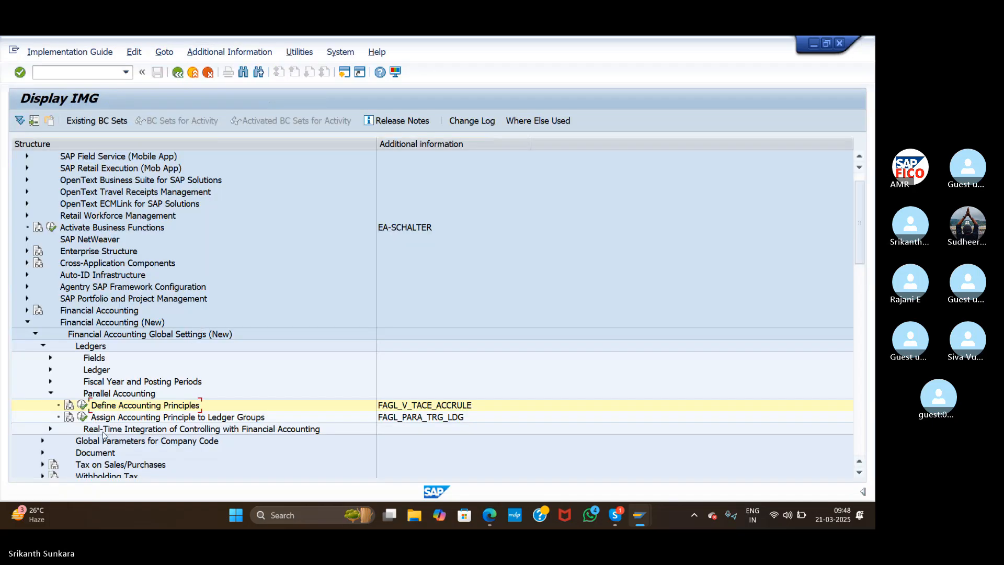
In Assign Accounting Principle to Ledger Groups, add a new entry assigning accounting principle UADD to target ledger group 0L
{"action": "left_click", "coordinate": [82, 417]}
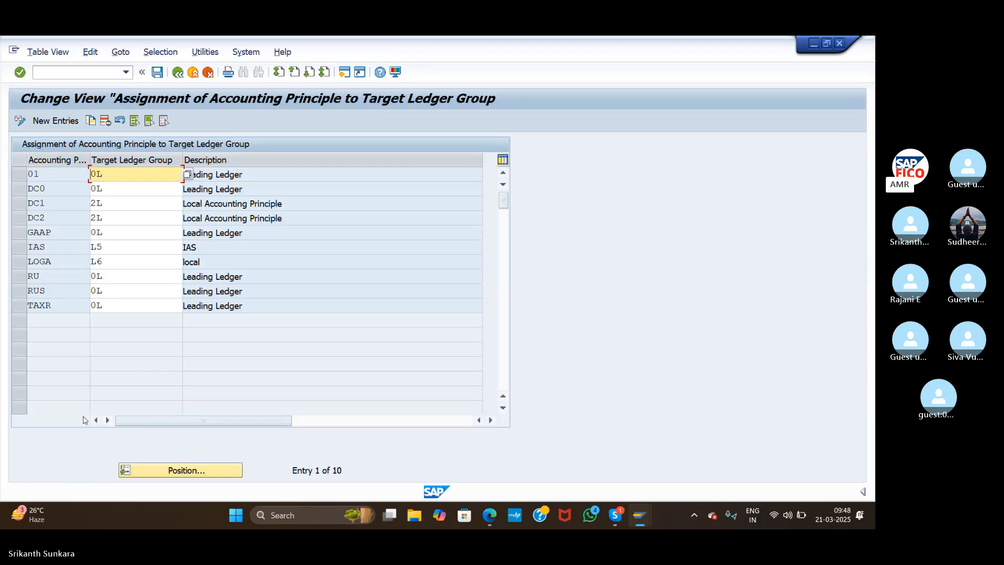
{"action": "left_click", "coordinate": [58, 121]}
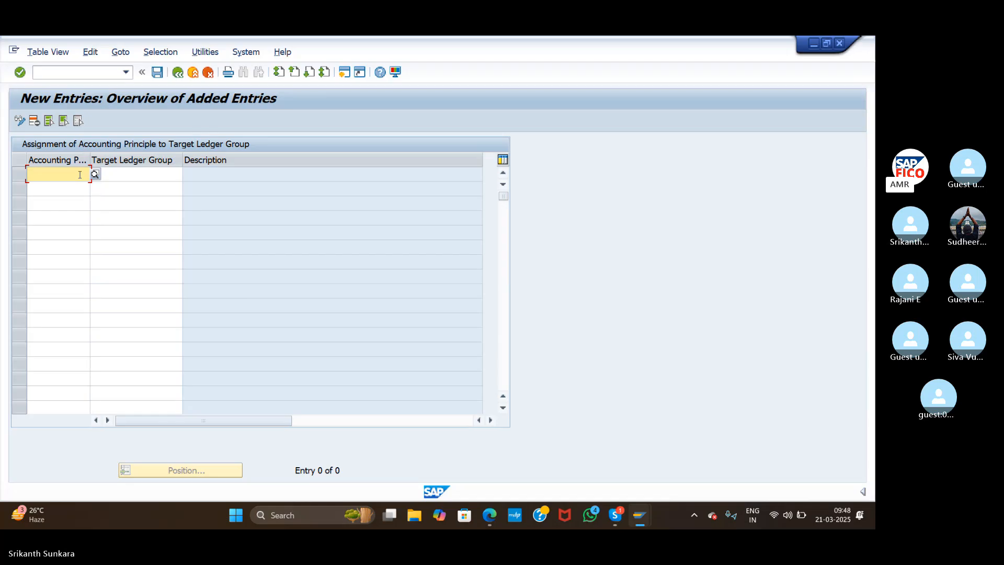
{"action": "type", "text": "ua"}
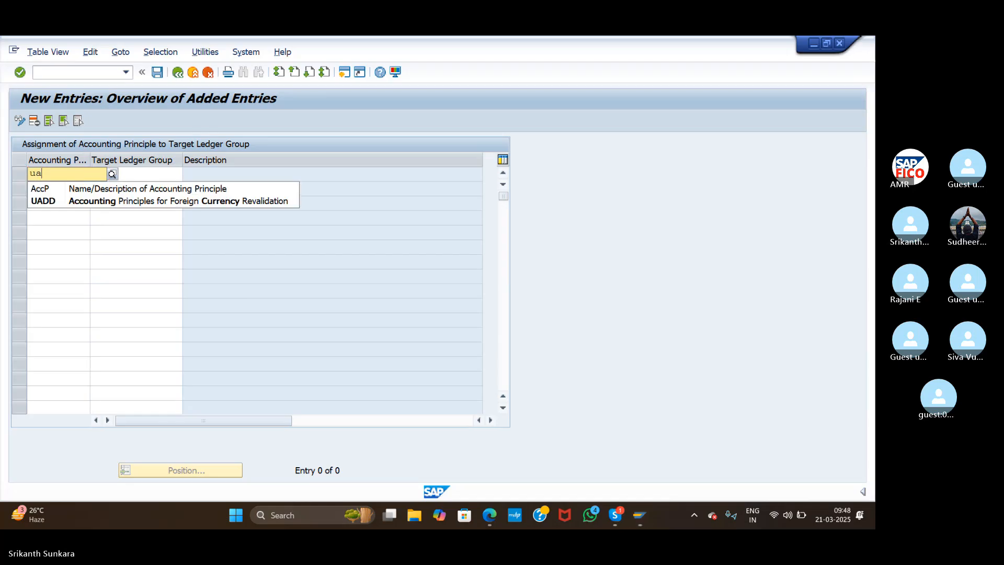
{"action": "left_click", "coordinate": [48, 201]}
{"action": "left_click", "coordinate": [129, 171]}
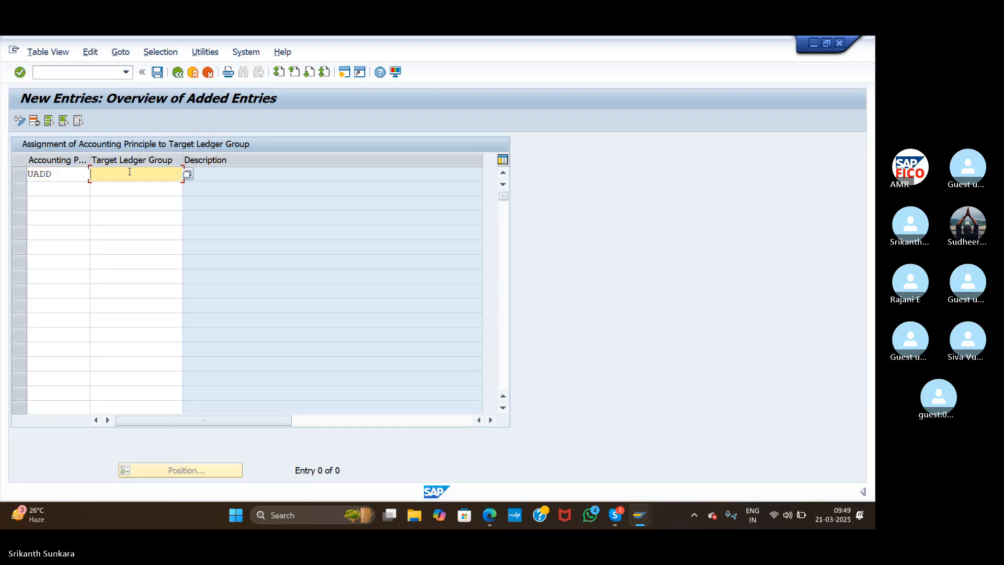
{"action": "type", "text": "ol"}
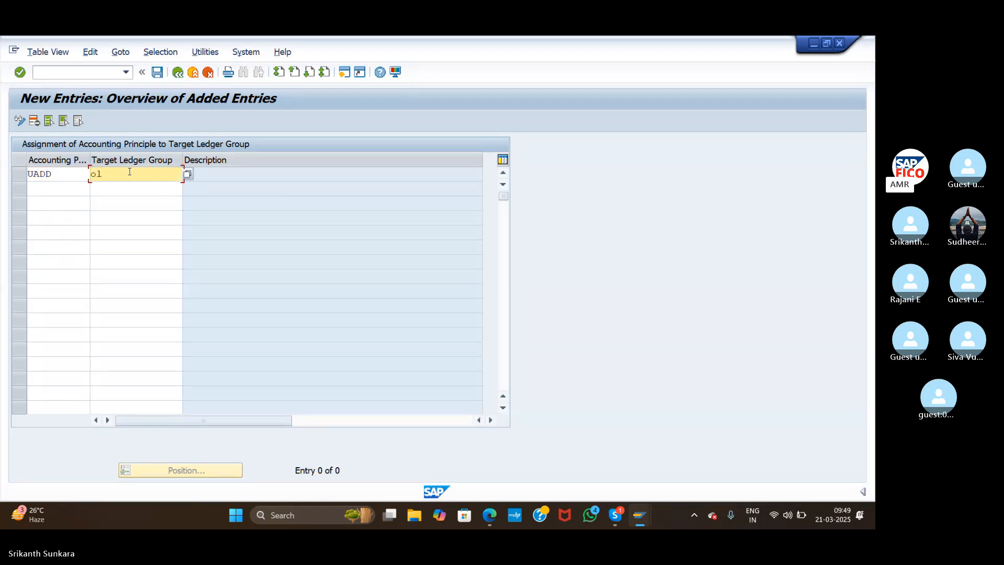
{"action": "key", "text": "BackSpace"}
{"action": "key", "text": "BackSpace"}
{"action": "left_click", "coordinate": [187, 174]}
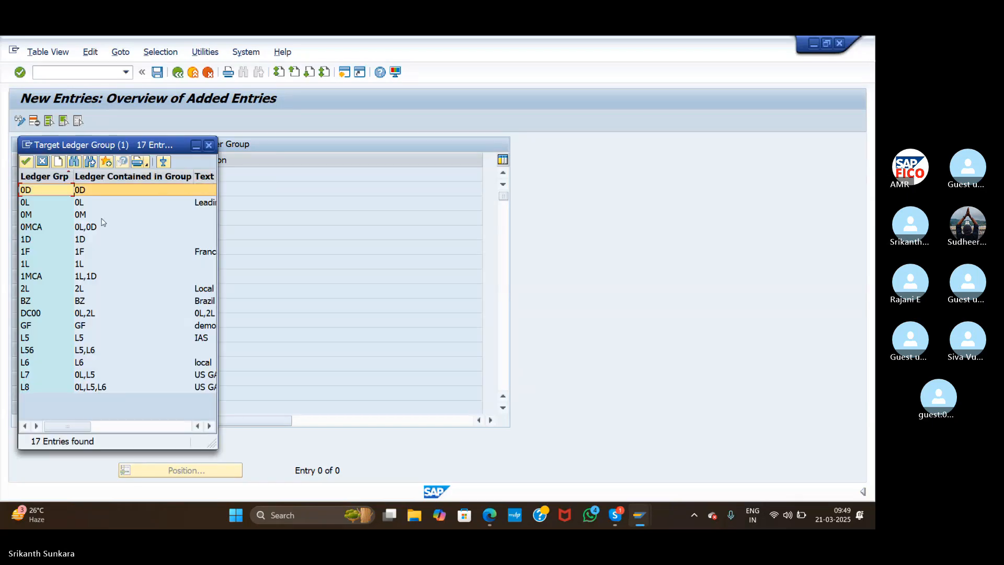
{"action": "left_click", "coordinate": [42, 202]}
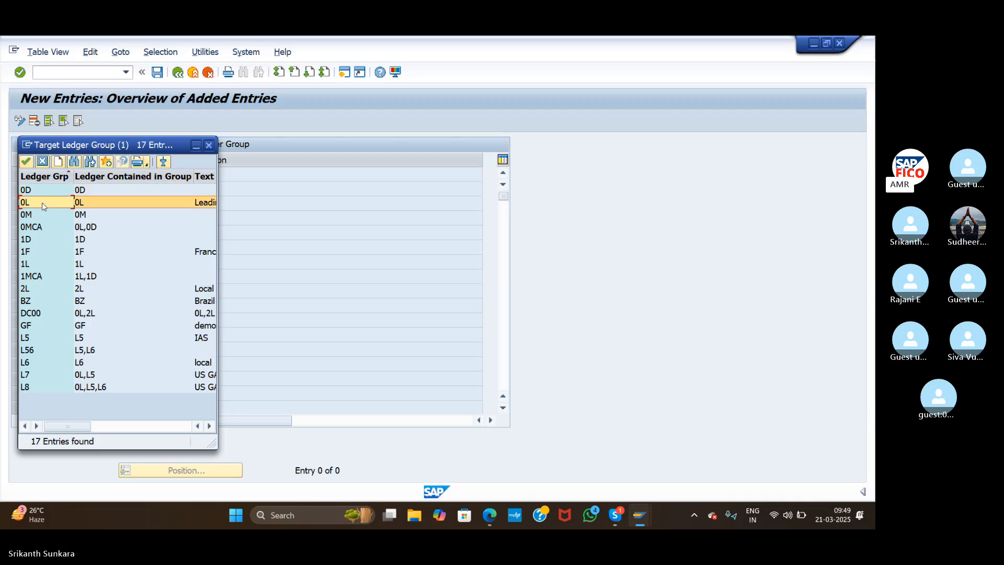
{"action": "double_click", "coordinate": [42, 202]}
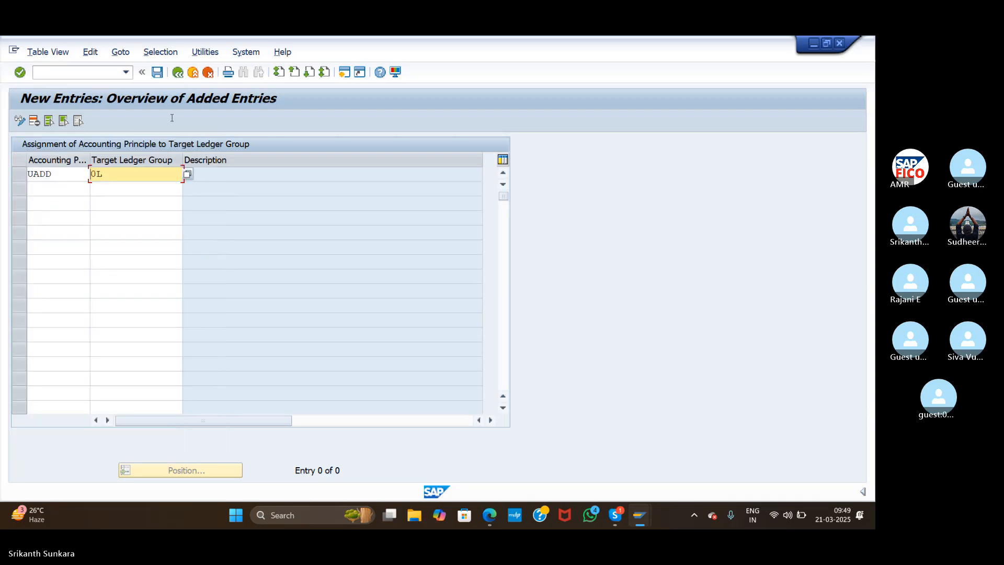
Save the UADD ledger group assignment to the Foreign Currency Customization request and return to the implementation guide
{"action": "left_click", "coordinate": [158, 75]}
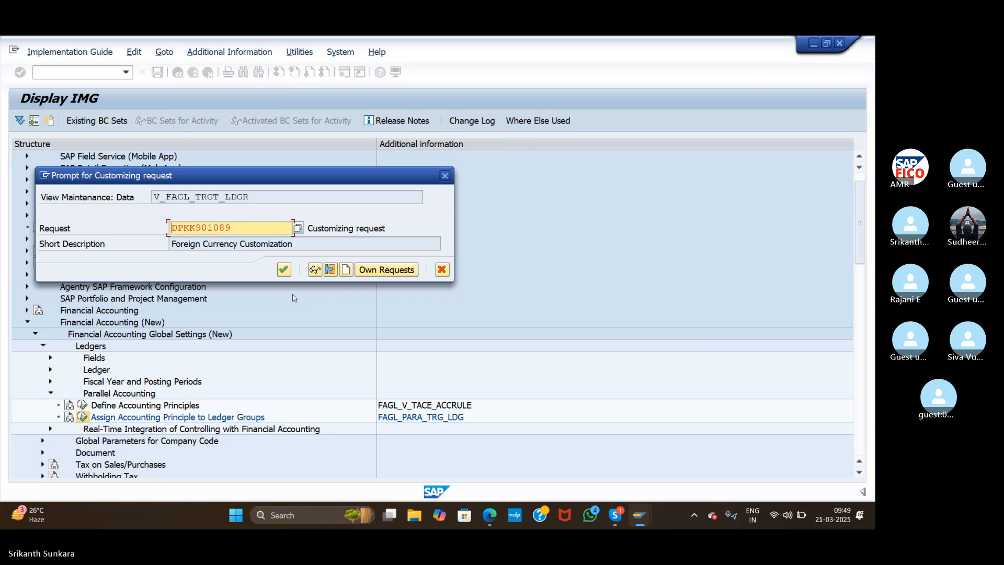
{"action": "left_click", "coordinate": [284, 270]}
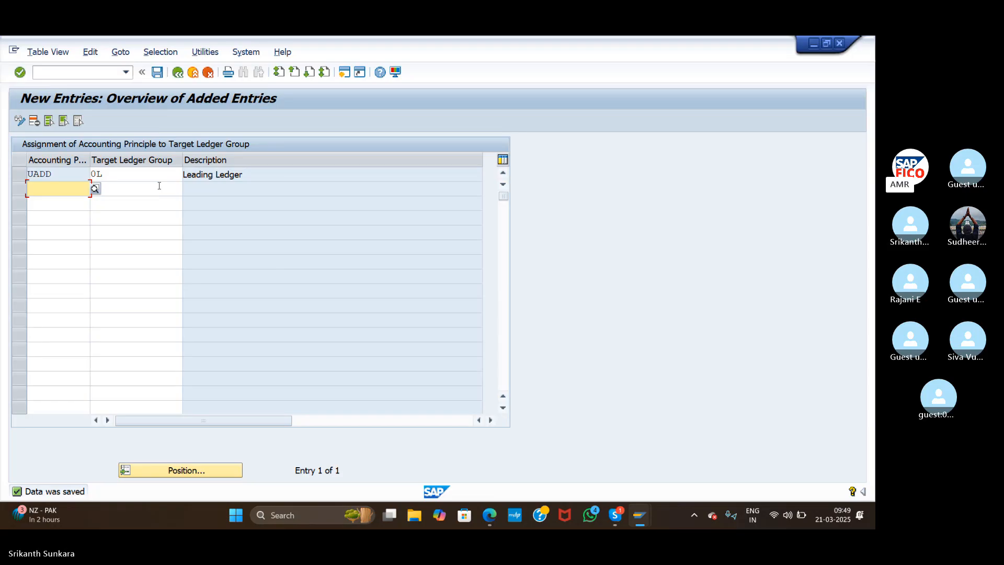
{"action": "left_click", "coordinate": [177, 73]}
{"action": "left_click", "coordinate": [177, 74]}
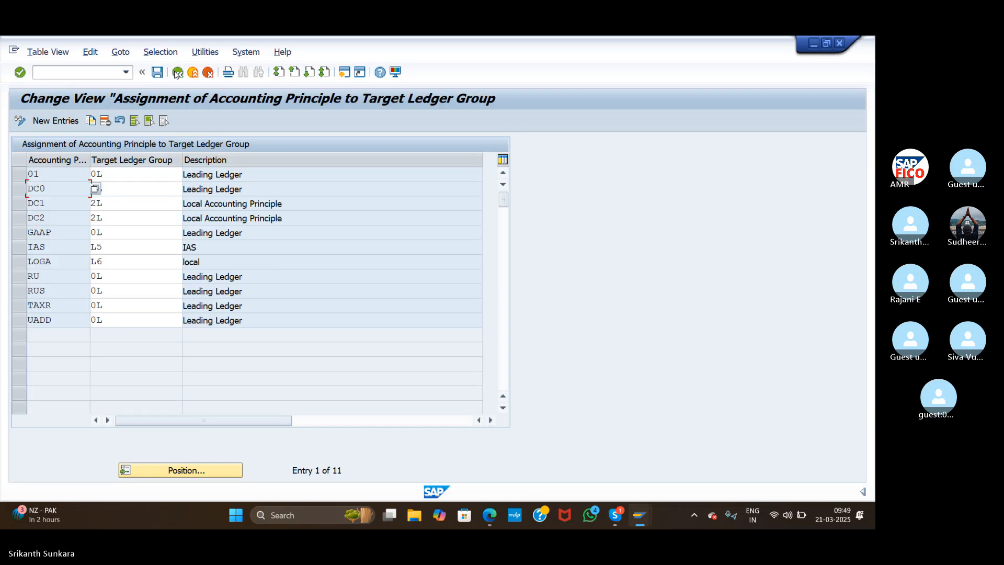
{"action": "left_click", "coordinate": [178, 73]}
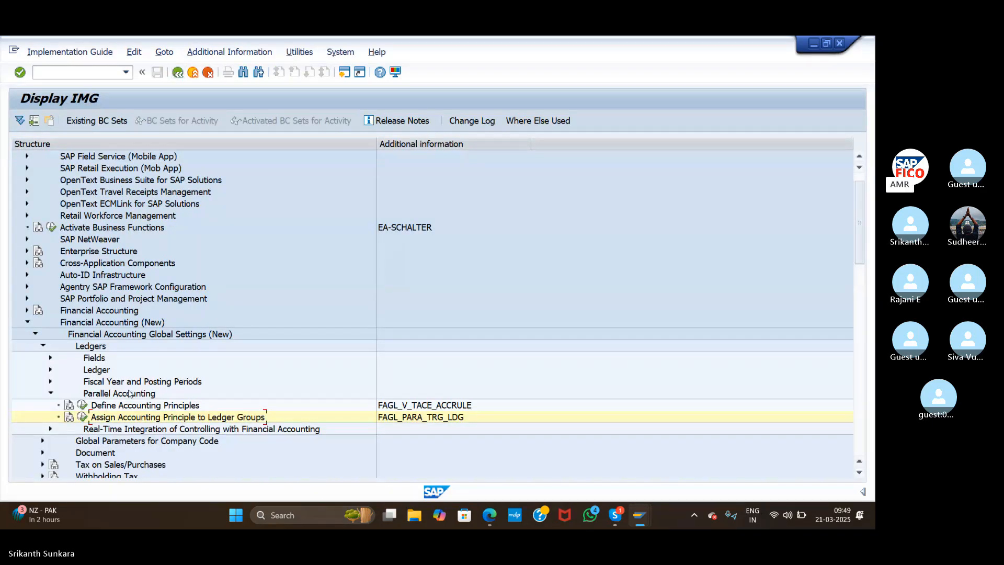
Open Define Valuation Methods under Financial Accounting (New), General Ledger Accounting (New), Periodic Processing, Valuate
{"action": "left_click", "coordinate": [52, 394]}
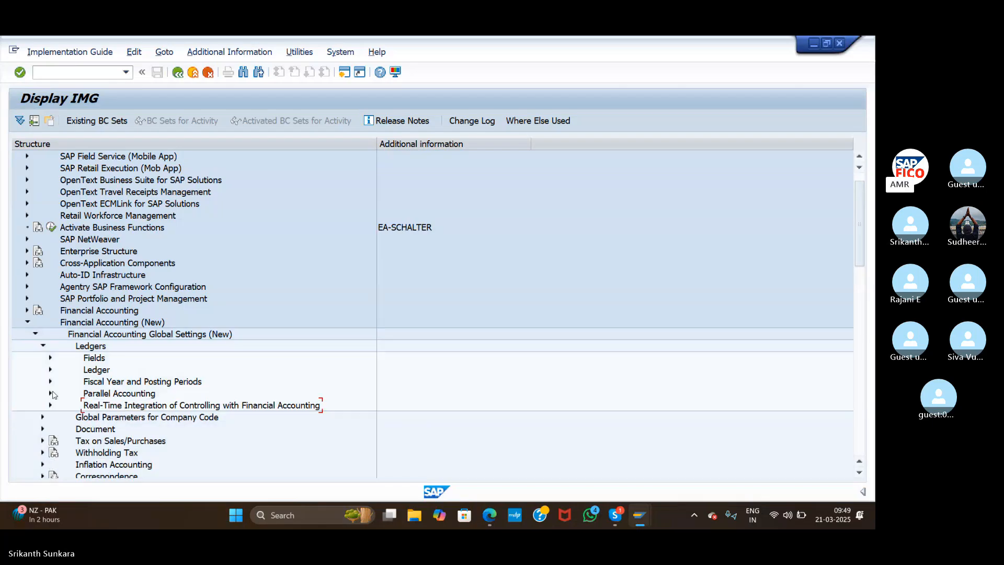
{"action": "left_click", "coordinate": [43, 346]}
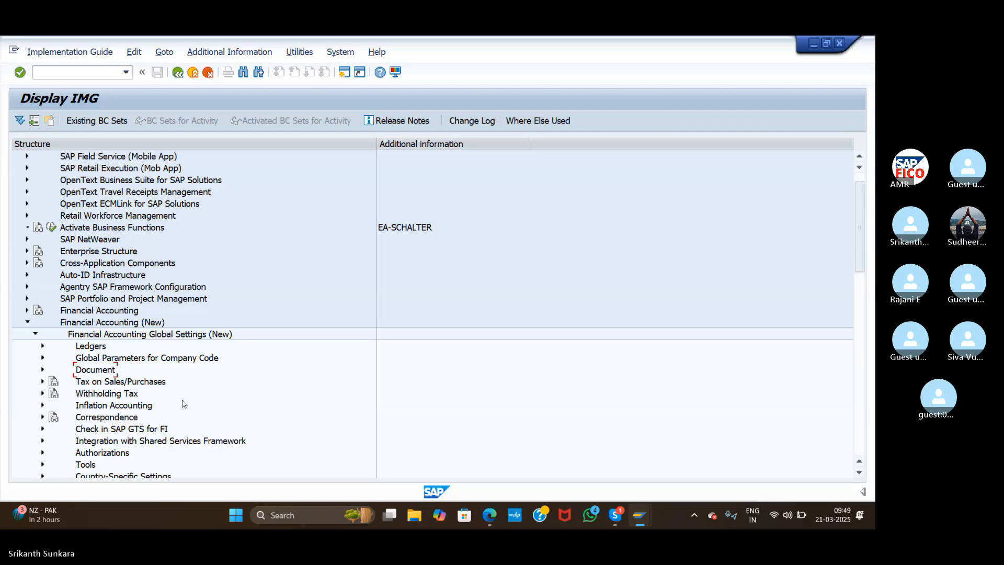
{"action": "left_click", "coordinate": [42, 346]}
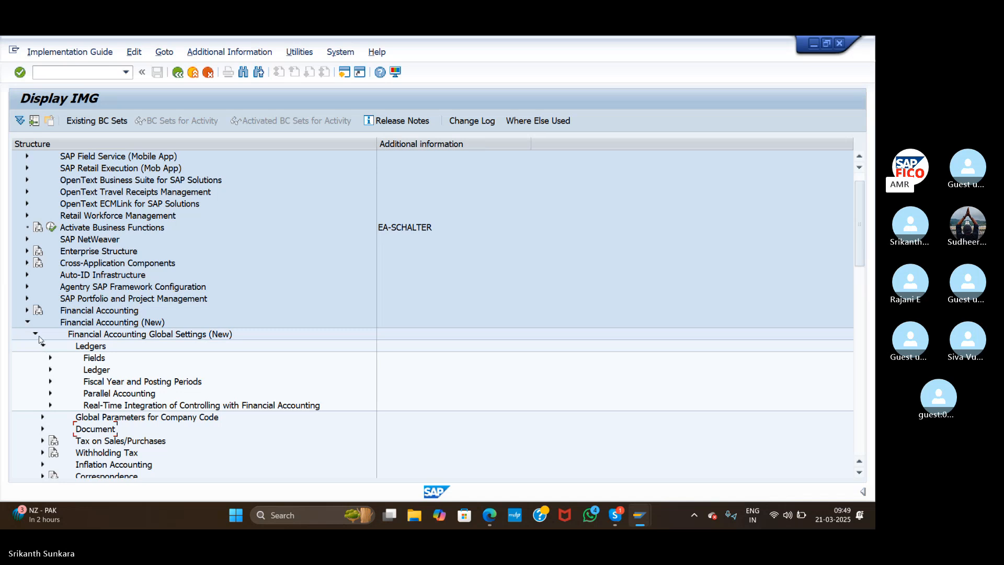
{"action": "left_click", "coordinate": [43, 346]}
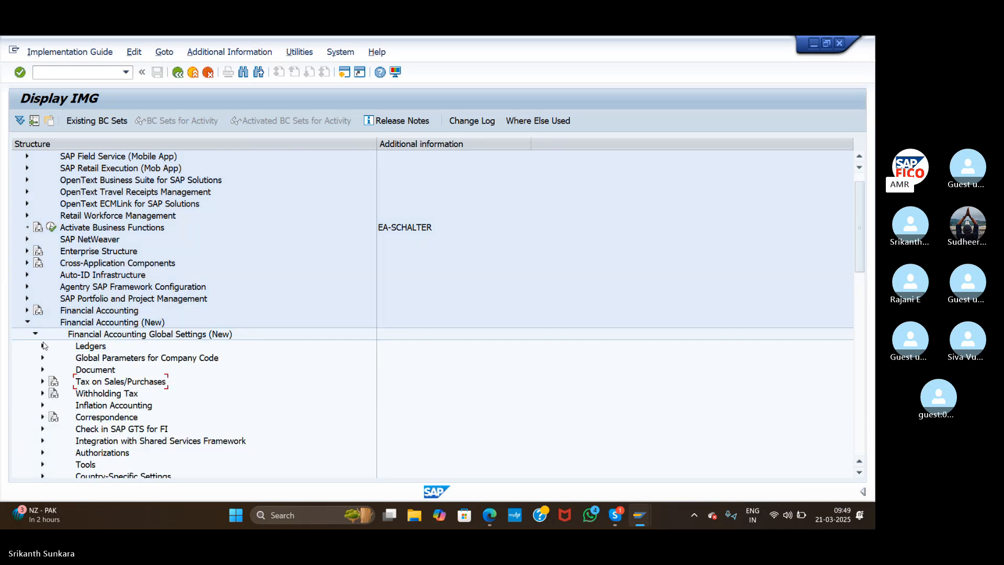
{"action": "left_click", "coordinate": [35, 334]}
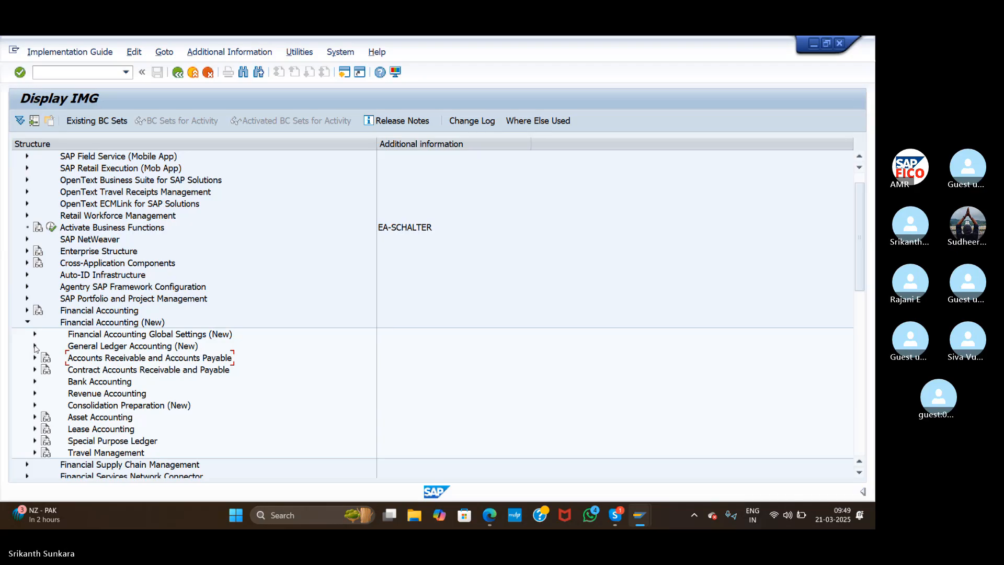
{"action": "left_click", "coordinate": [35, 345]}
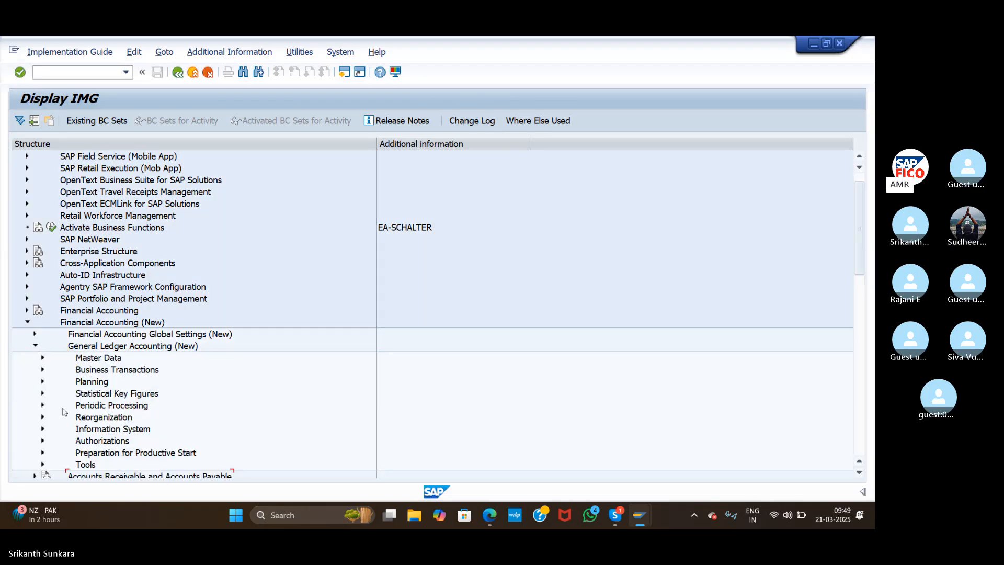
{"action": "left_click", "coordinate": [43, 405]}
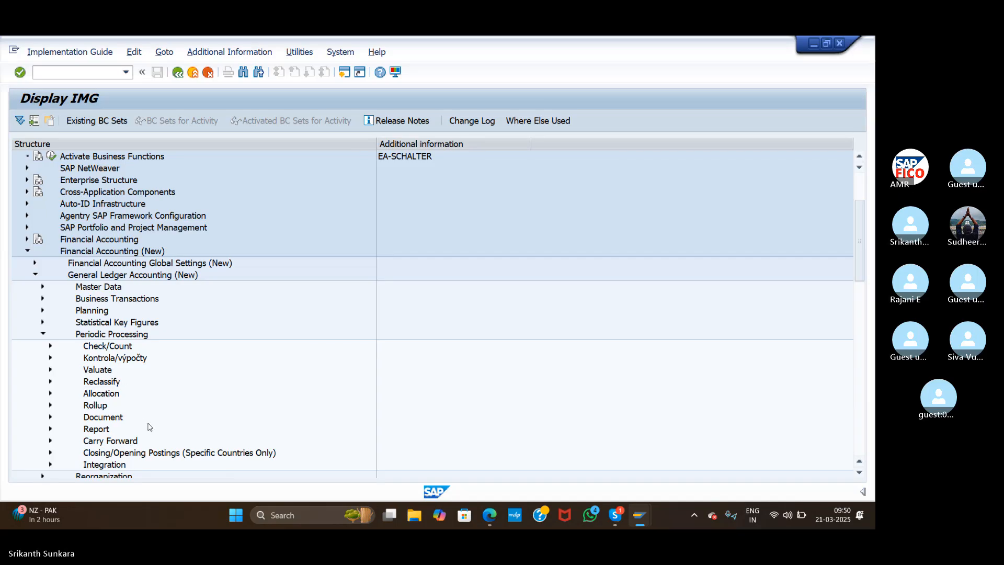
{"action": "left_click", "coordinate": [51, 370]}
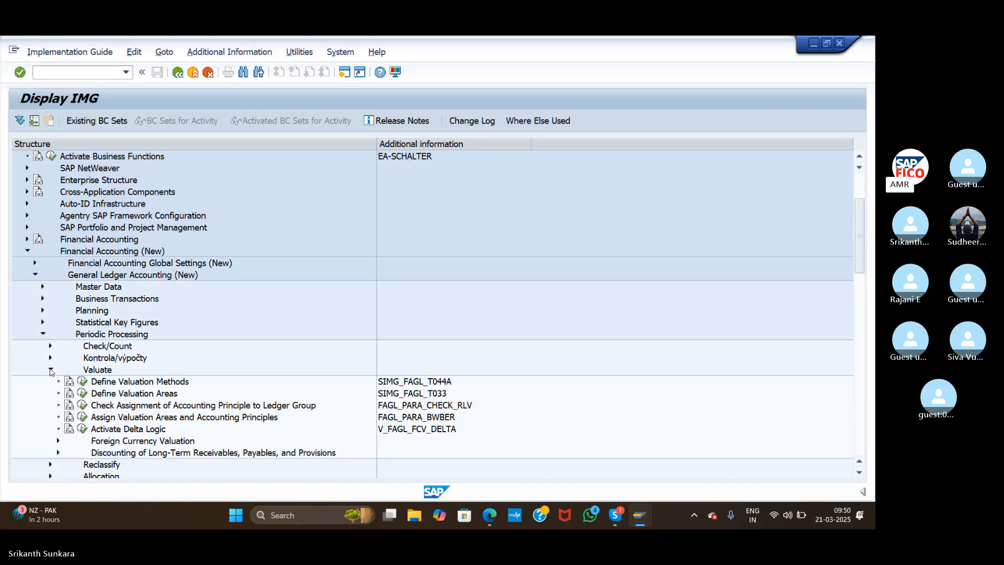
{"action": "left_click", "coordinate": [83, 383]}
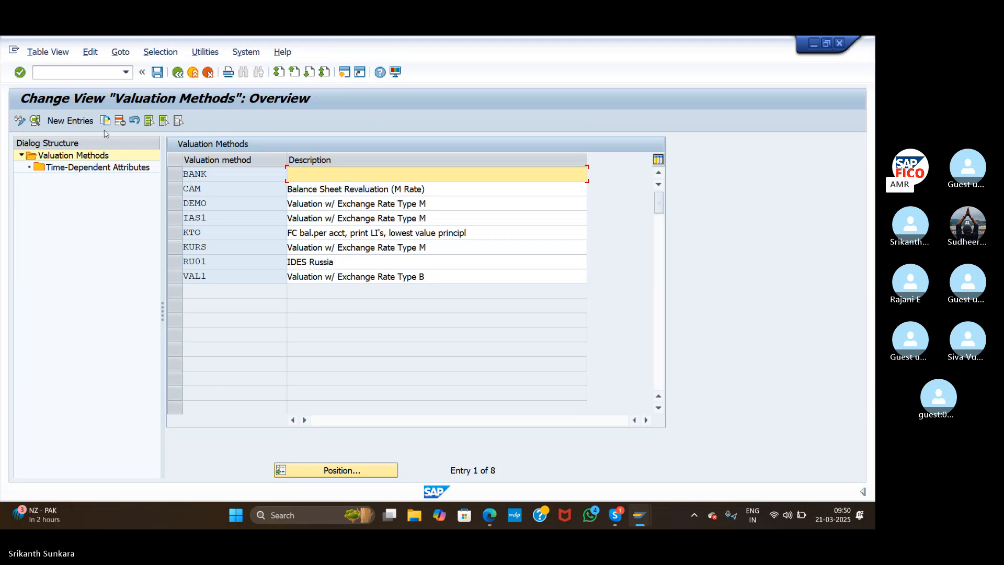
Create a new valuation method UADD with the description "Validation Method" and the Always evaluate valuation procedure
{"action": "left_click", "coordinate": [75, 121]}
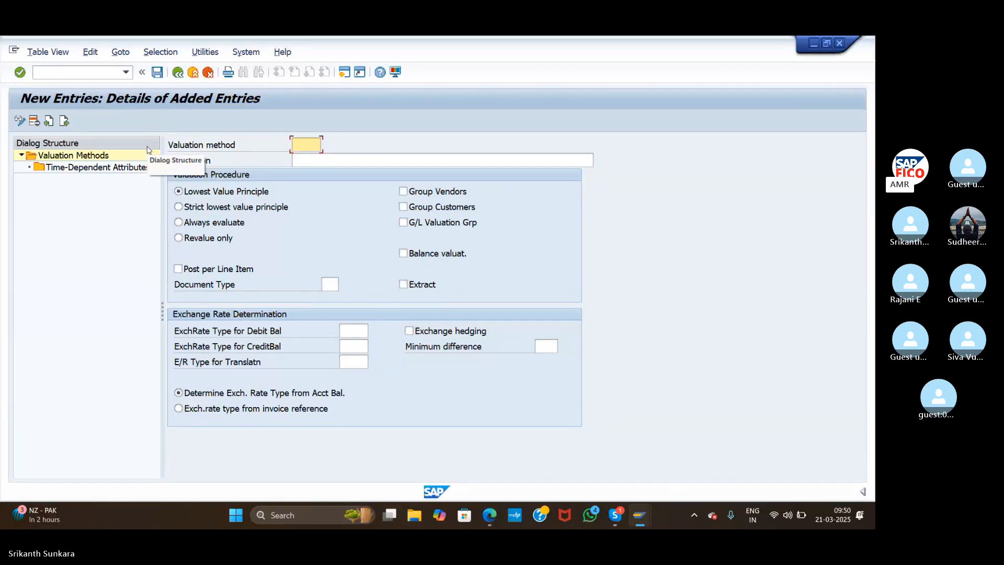
{"action": "type", "text": "UADD"}
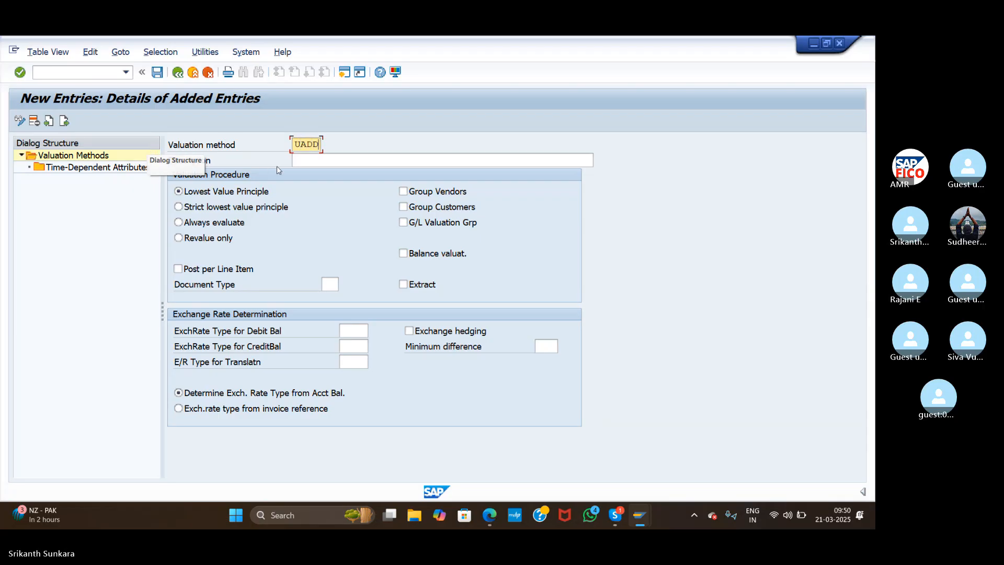
{"action": "left_click", "coordinate": [312, 160]}
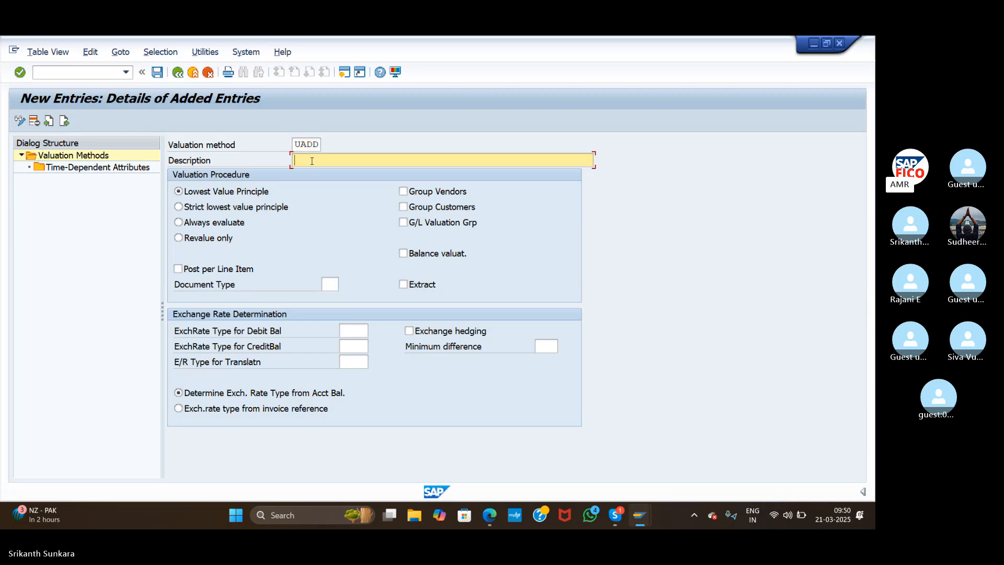
{"action": "type", "text": "Valid"}
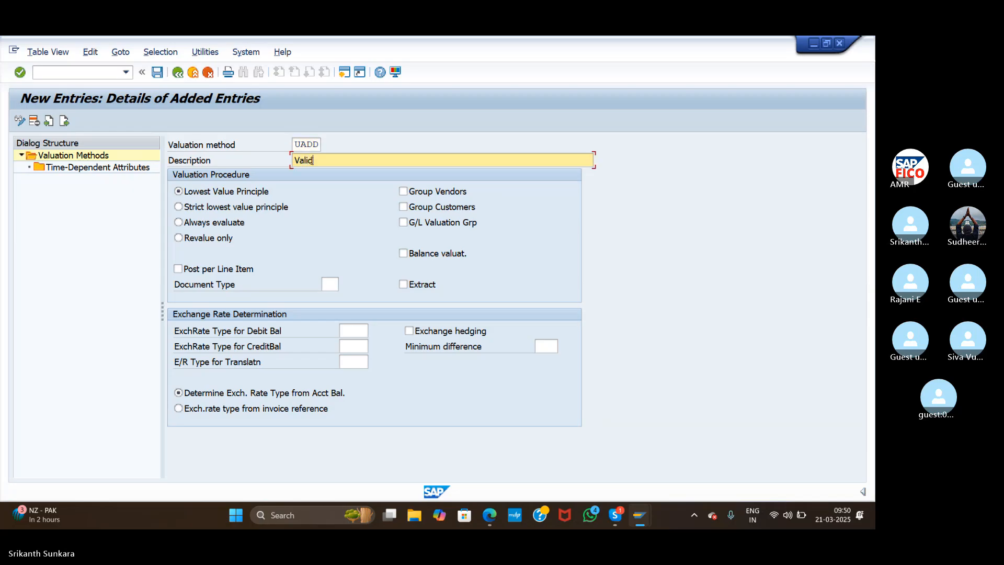
{"action": "type", "text": "ation Method"}
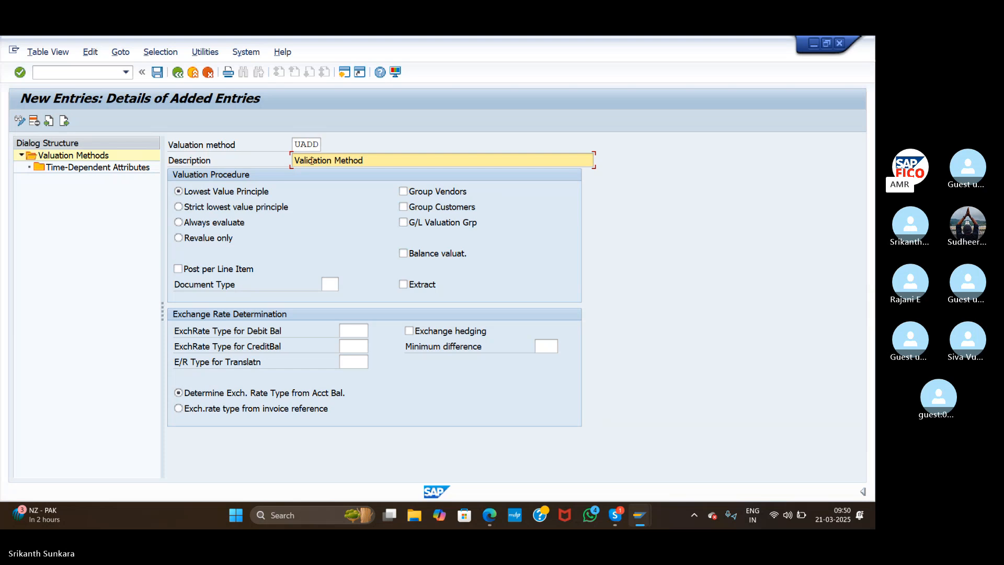
{"action": "left_click", "coordinate": [179, 223]}
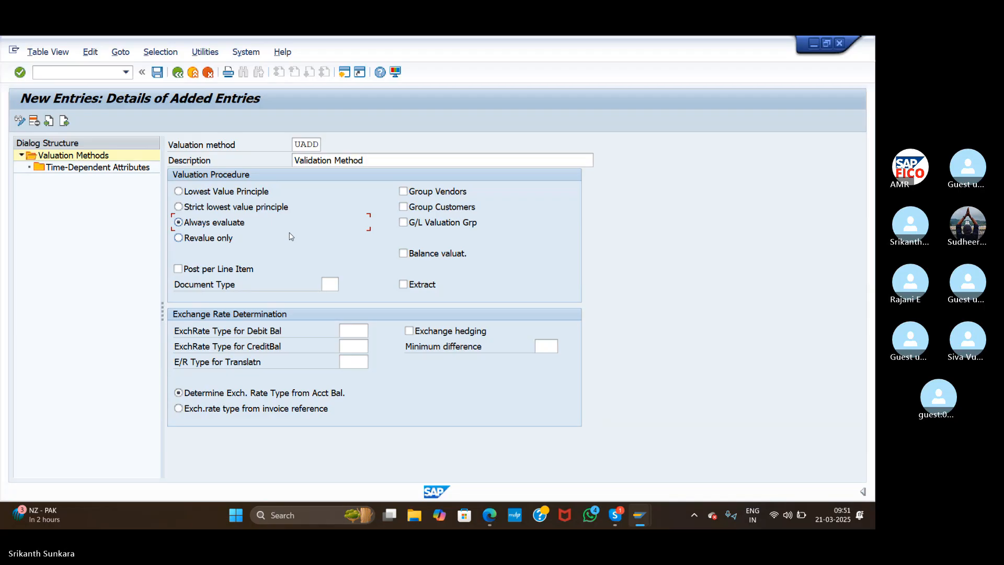
Set the valuation method's document type to SA and choose exchange rate type AS11 for both debit and credit balances
{"action": "left_click", "coordinate": [333, 284]}
{"action": "type", "text": "SA"}
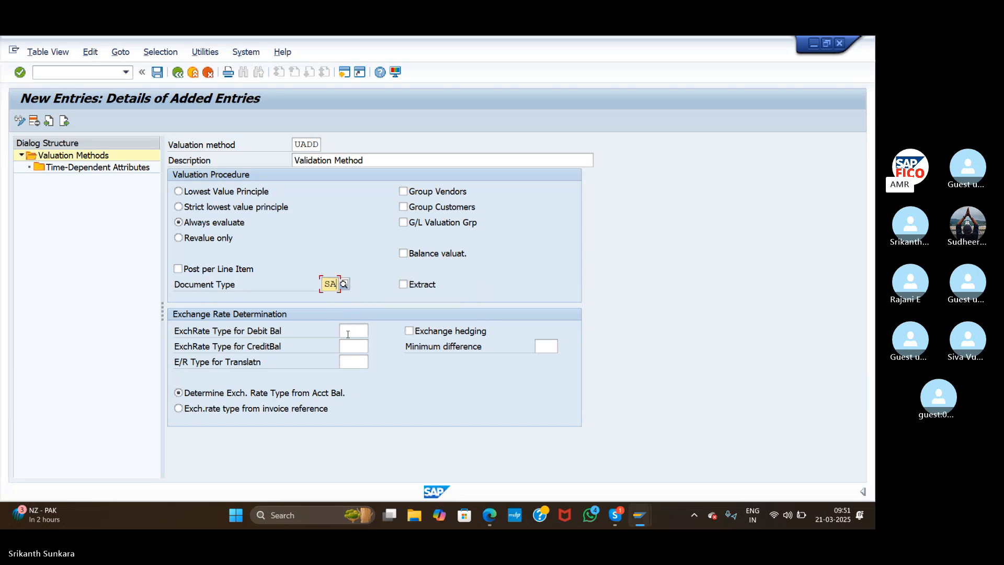
{"action": "left_click", "coordinate": [348, 333]}
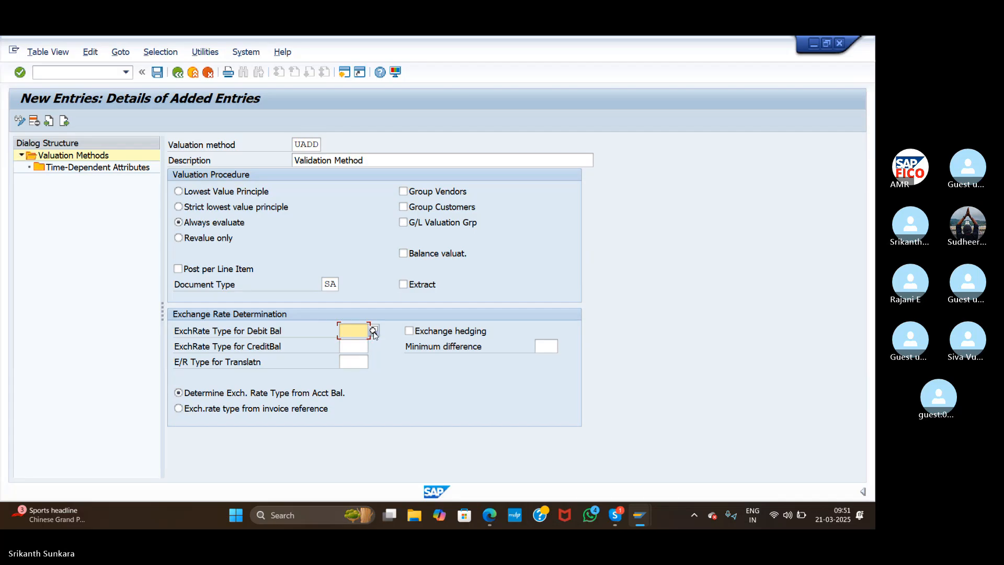
{"action": "left_click", "coordinate": [374, 331]}
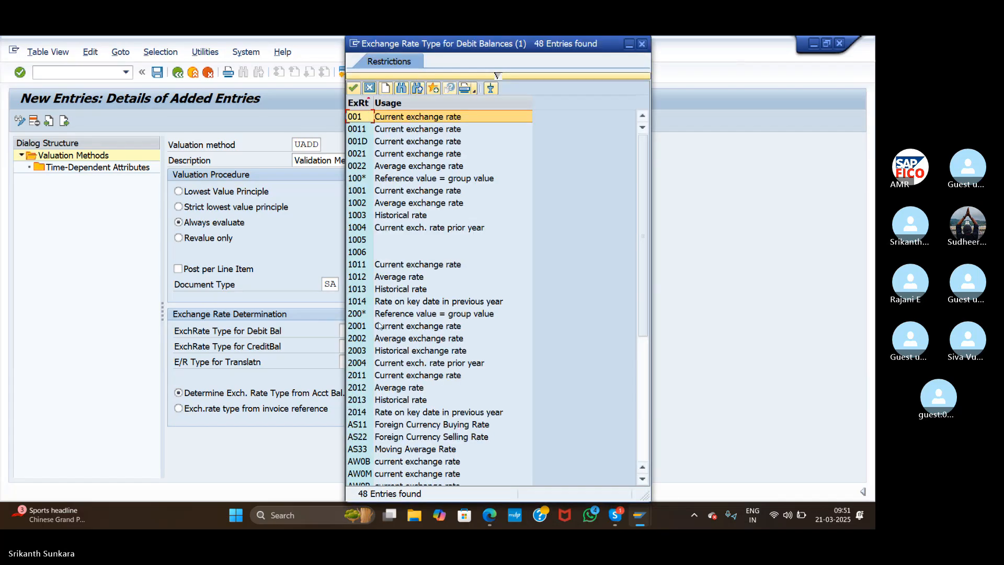
{"action": "left_click", "coordinate": [419, 426]}
{"action": "double_click", "coordinate": [419, 426]}
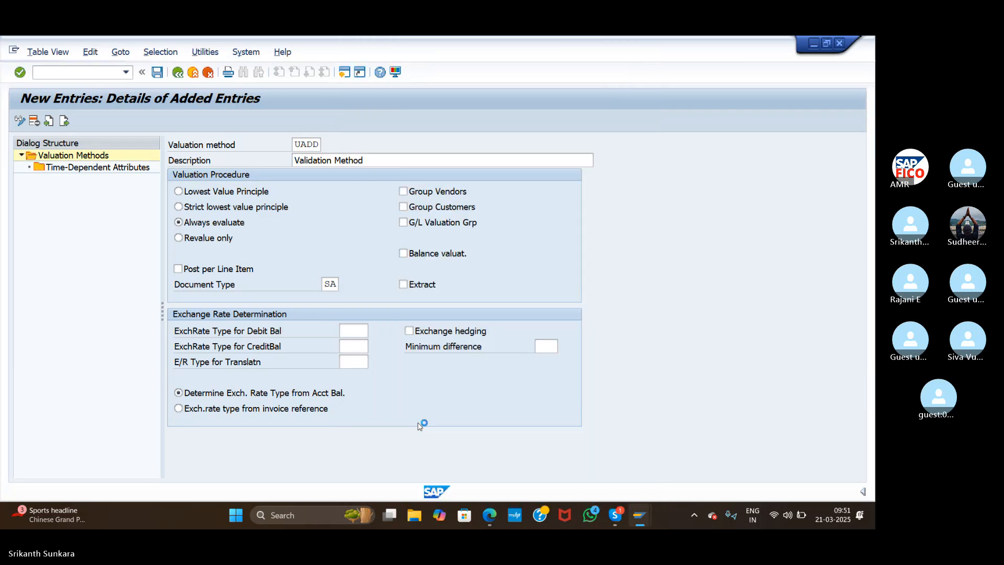
{"action": "left_click", "coordinate": [357, 347]}
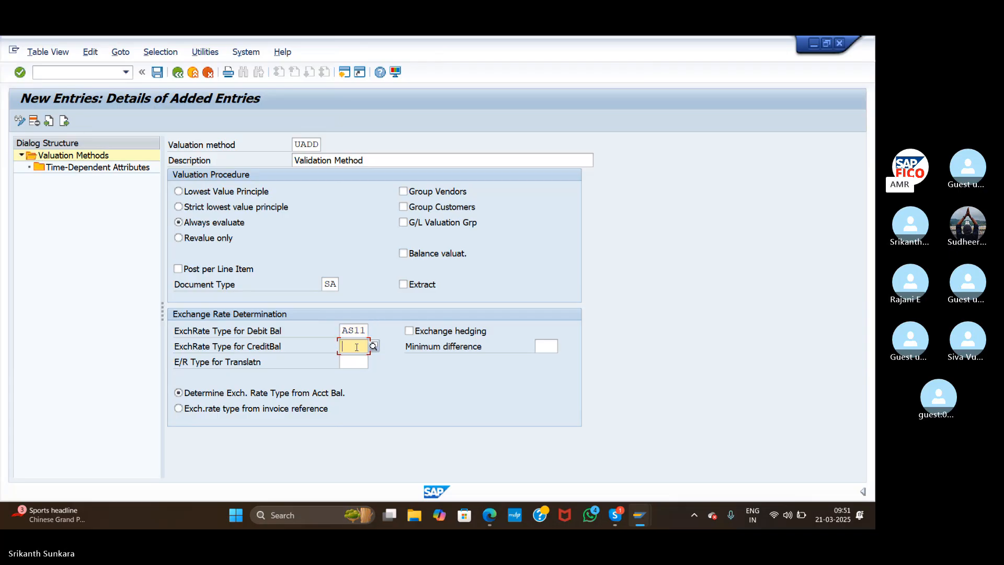
{"action": "left_click", "coordinate": [374, 347]}
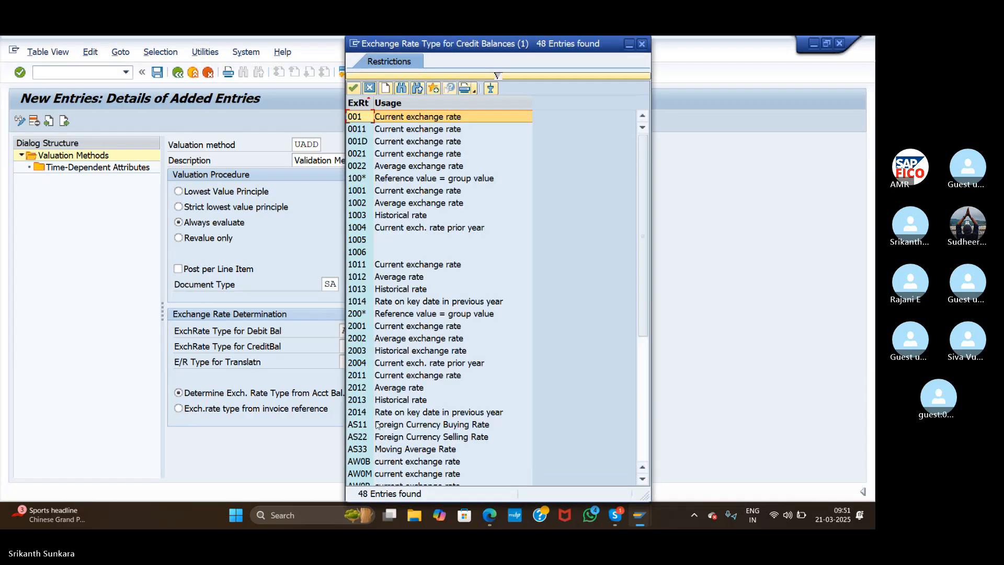
{"action": "left_click", "coordinate": [377, 424]}
{"action": "double_click", "coordinate": [377, 424]}
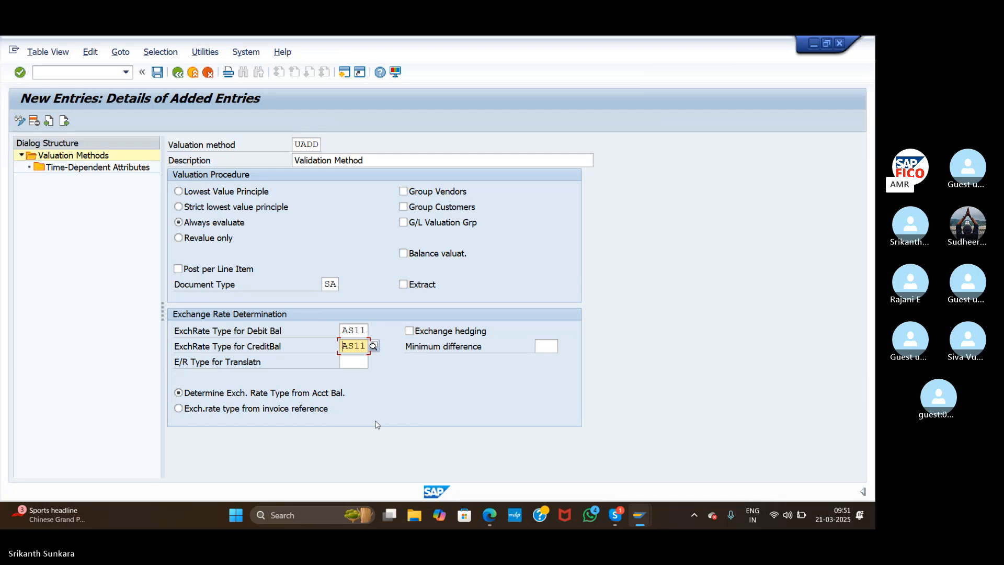
Save valuation method UADD to the Foreign Currency Customization request and return to the implementation guide
{"action": "left_click", "coordinate": [155, 74]}
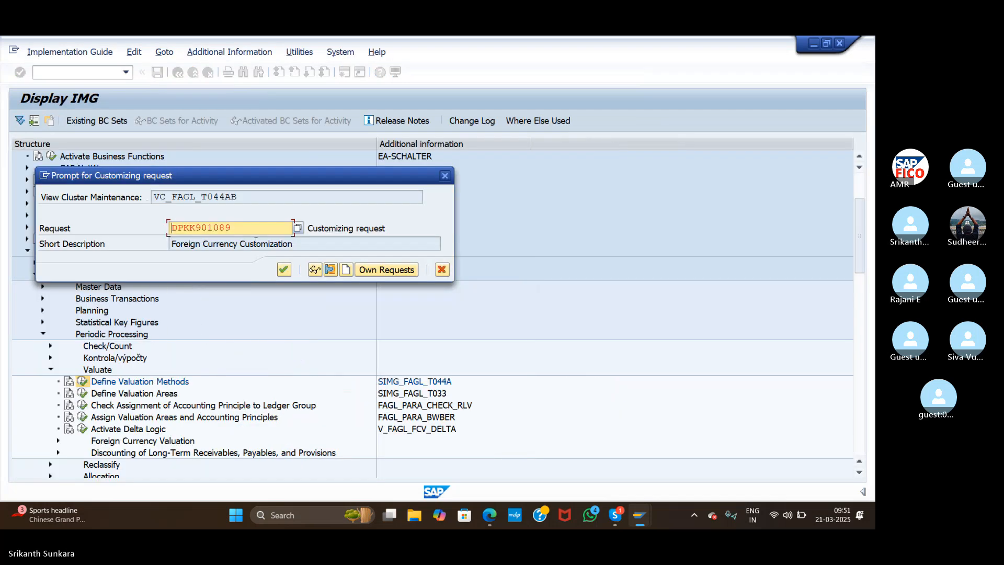
{"action": "left_click", "coordinate": [284, 269]}
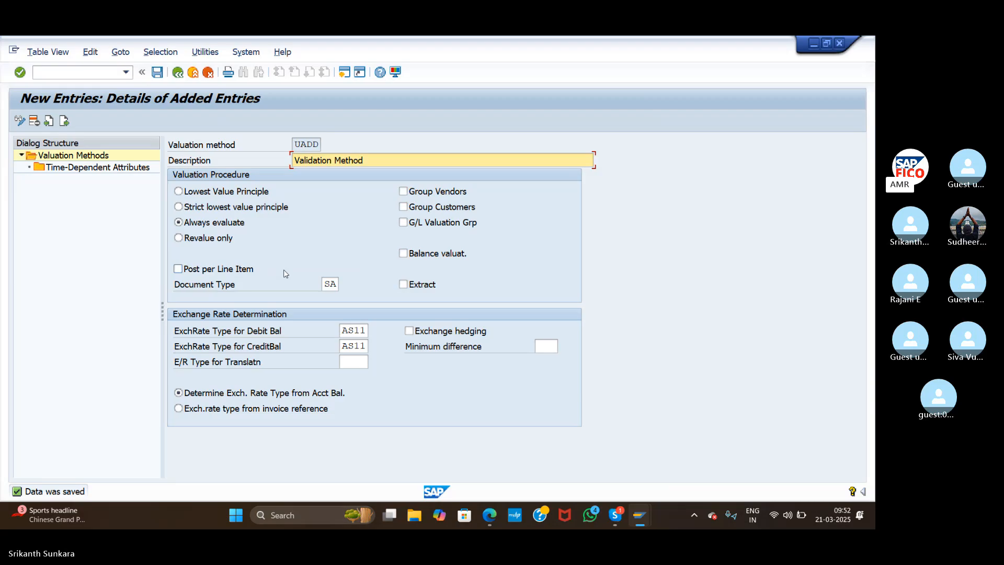
{"action": "left_click", "coordinate": [177, 72]}
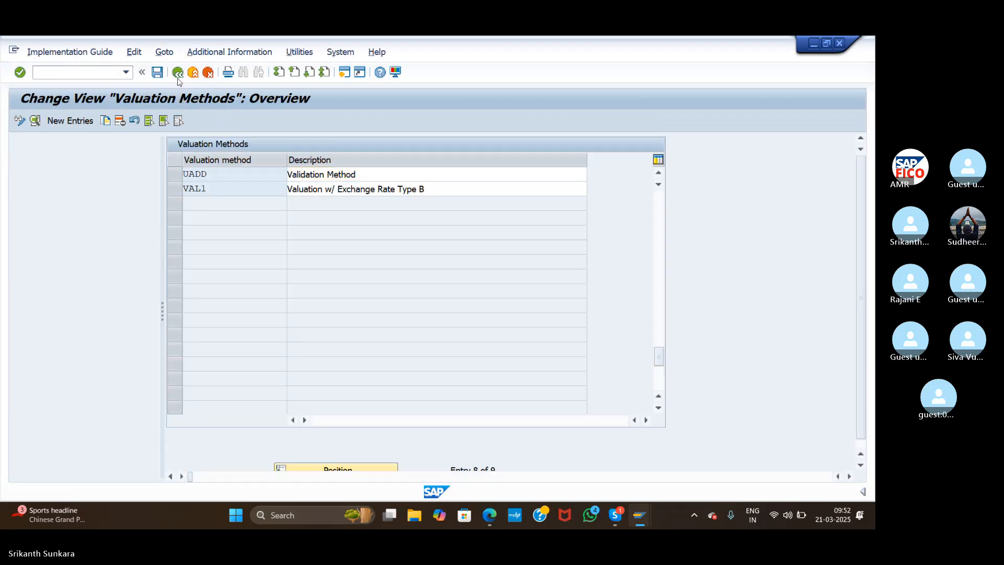
{"action": "left_click", "coordinate": [178, 73]}
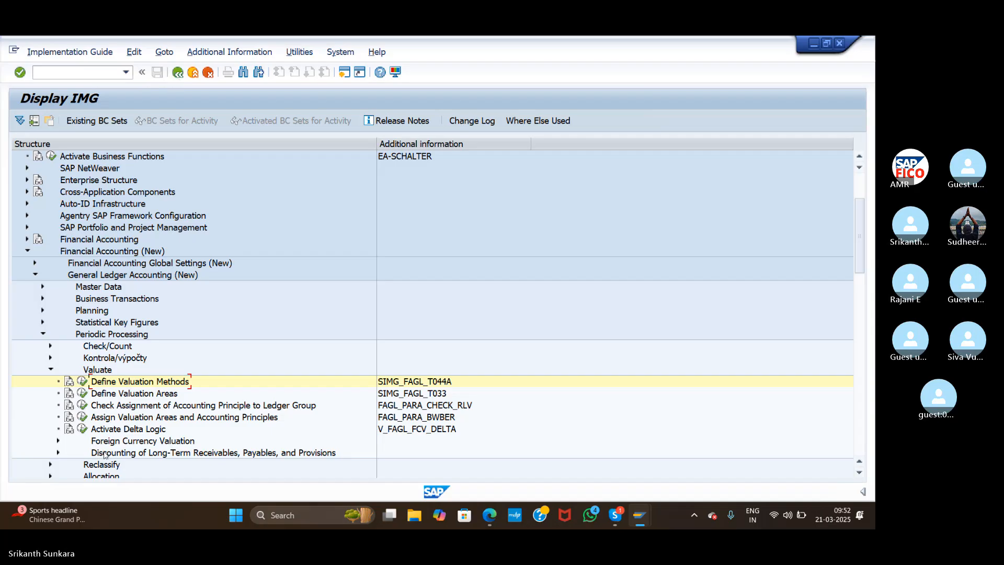
In Define Valuation Areas, add valuation area U1 with valuation method UADD and currency type Company code currency
{"action": "left_click", "coordinate": [82, 393]}
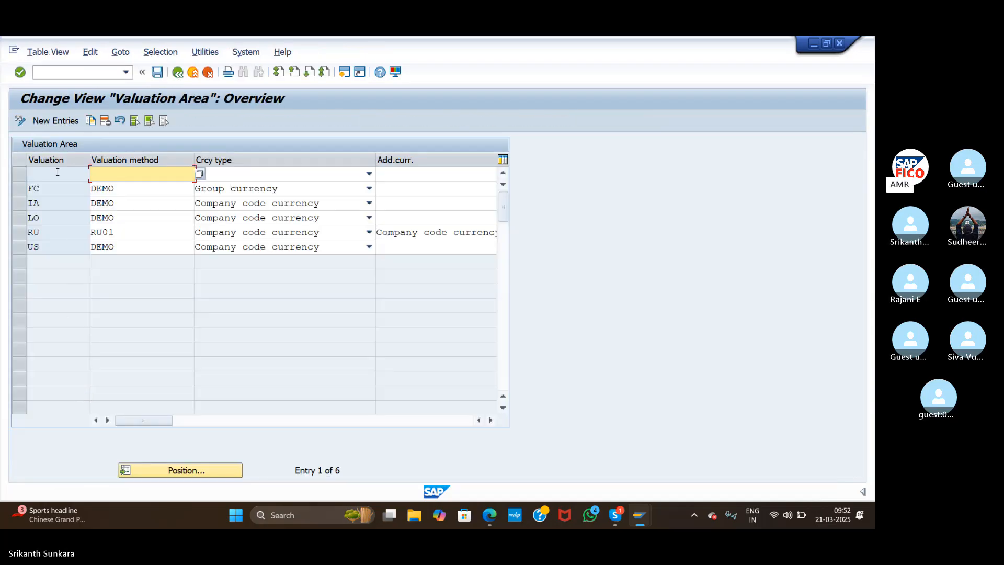
{"action": "left_click", "coordinate": [56, 121]}
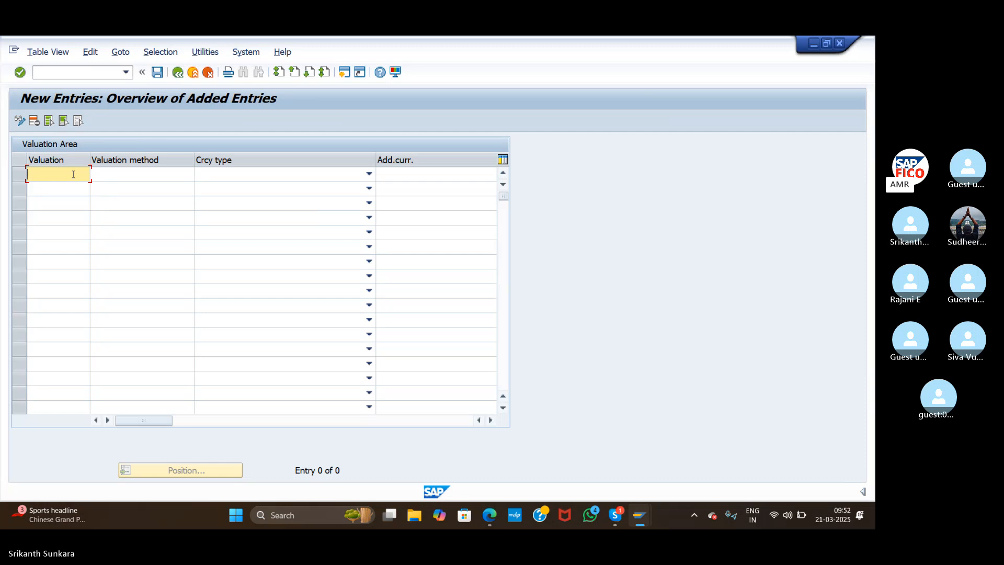
{"action": "type", "text": "U1"}
{"action": "key", "text": "Tab"}
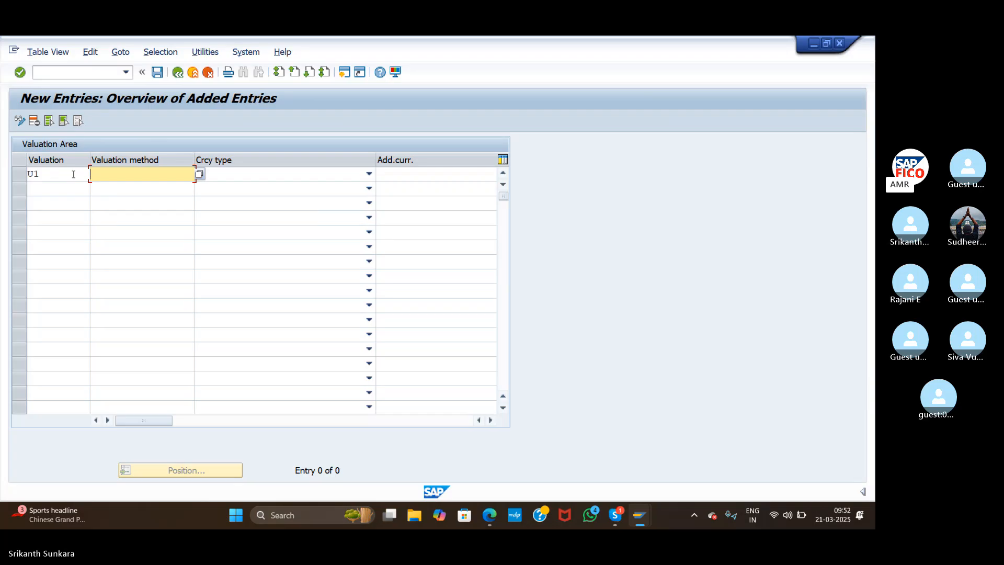
{"action": "left_click", "coordinate": [199, 174]}
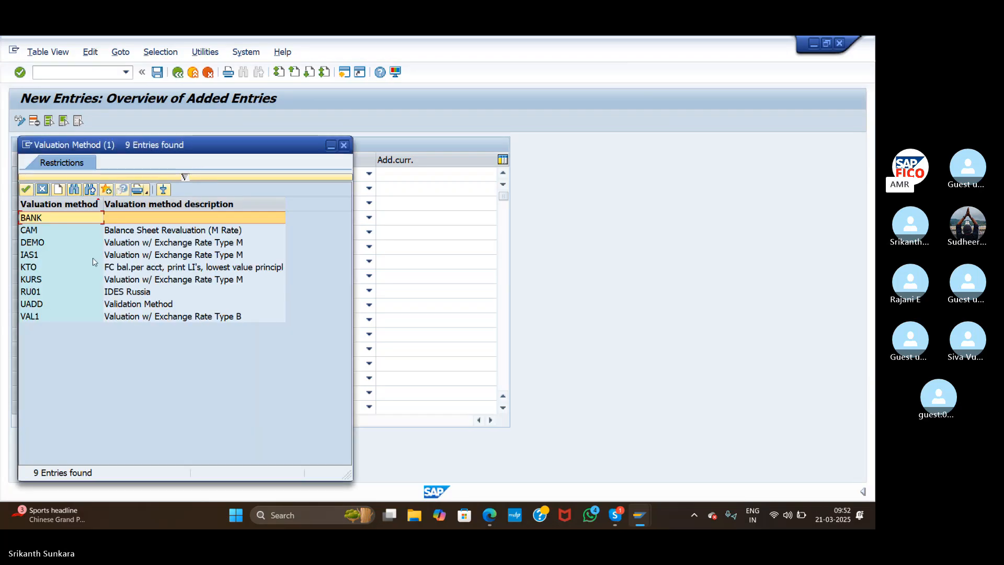
{"action": "double_click", "coordinate": [58, 309]}
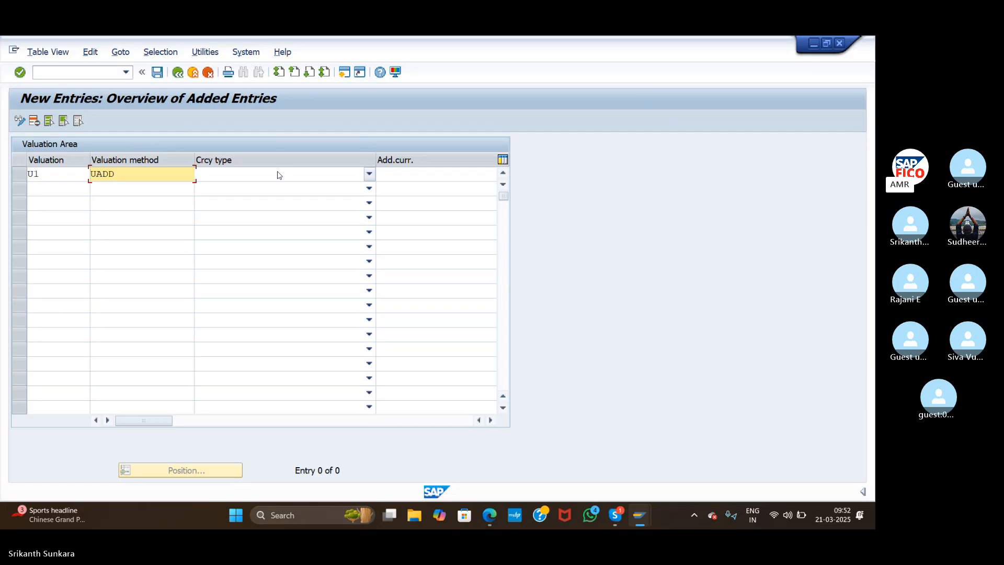
{"action": "left_click", "coordinate": [277, 175]}
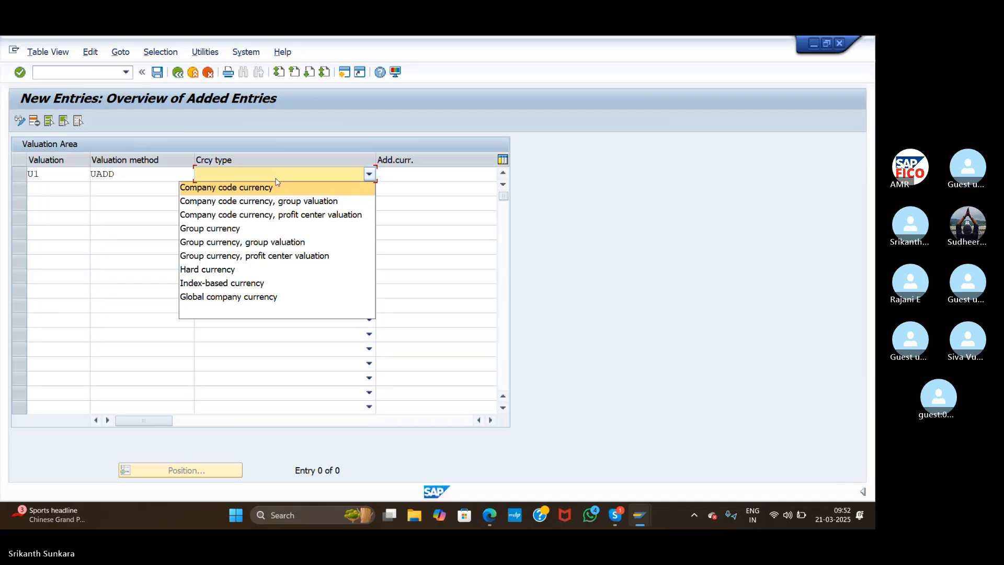
{"action": "left_click", "coordinate": [276, 188]}
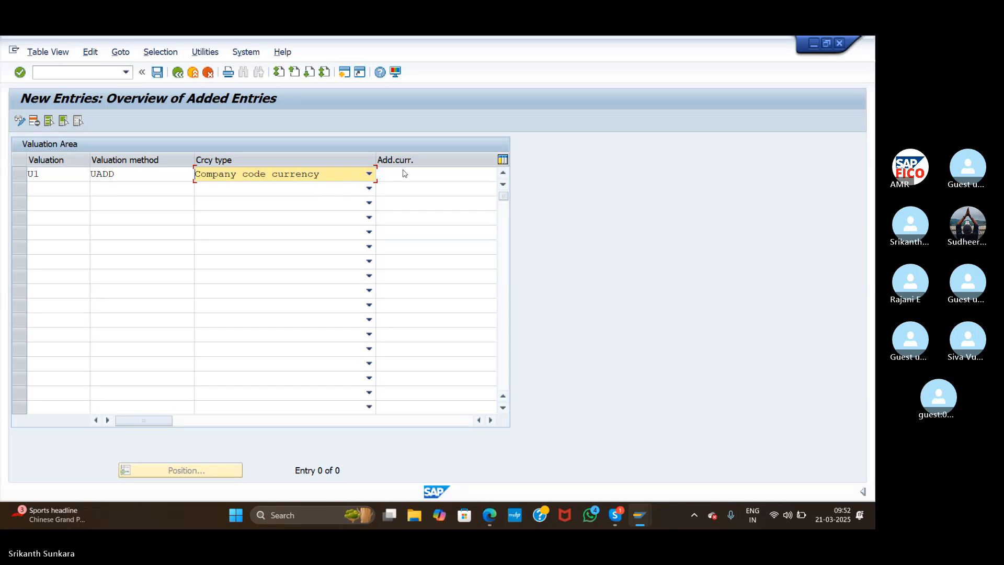
Save valuation area U1 to the Foreign Currency Customization request and return to the implementation guide
{"action": "left_click", "coordinate": [157, 72]}
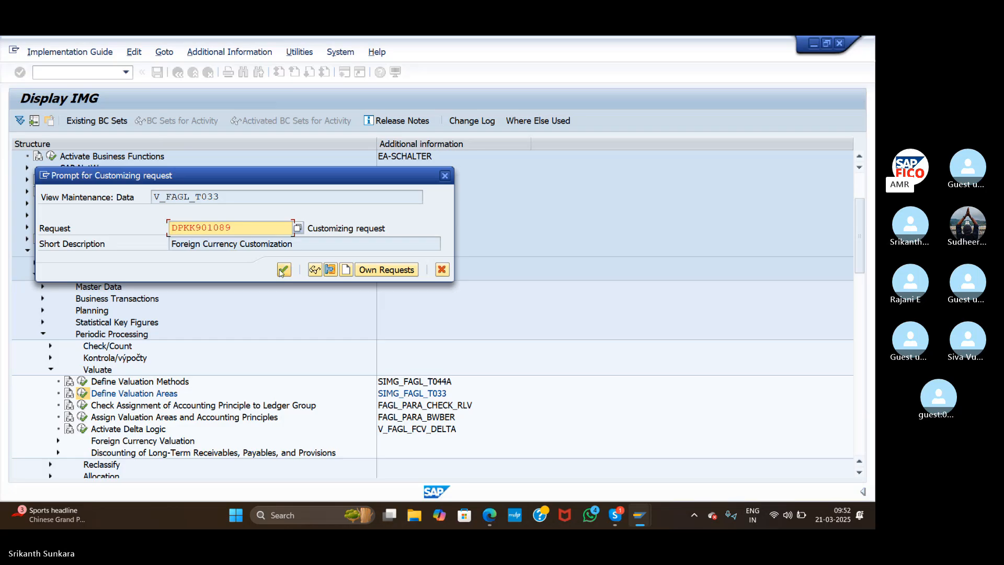
{"action": "left_click", "coordinate": [283, 270]}
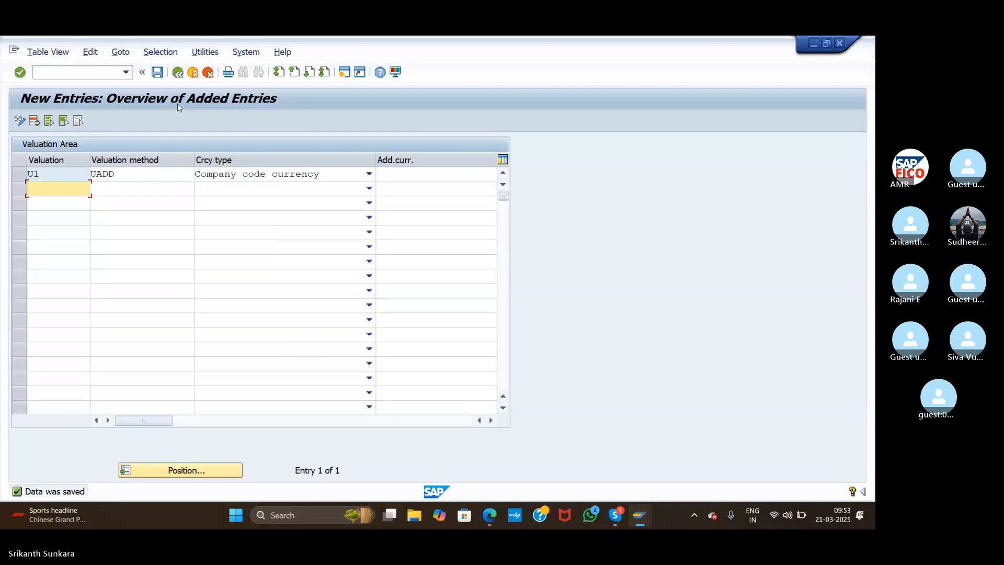
{"action": "left_click", "coordinate": [178, 73]}
{"action": "left_click", "coordinate": [178, 73]}
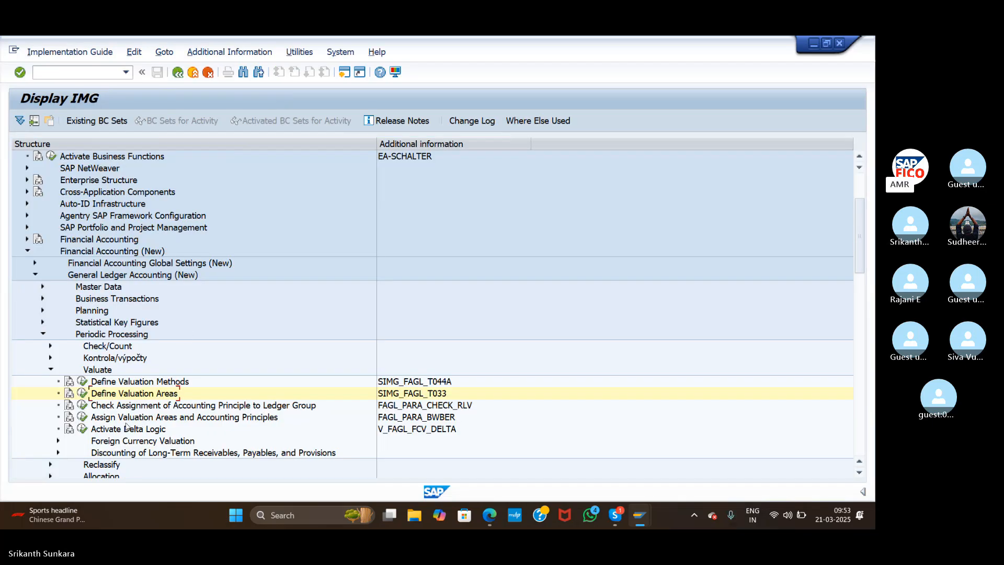
In Assign Valuation Areas and Accounting Principles, add a new entry assigning valuation area U1 to accounting principle UADD
{"action": "left_click", "coordinate": [82, 416]}
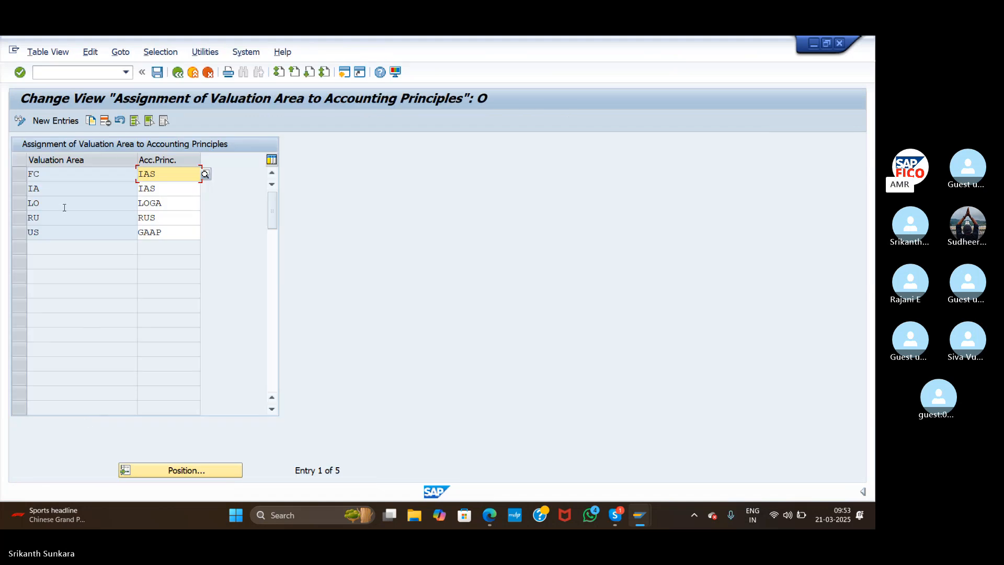
{"action": "left_click", "coordinate": [47, 118]}
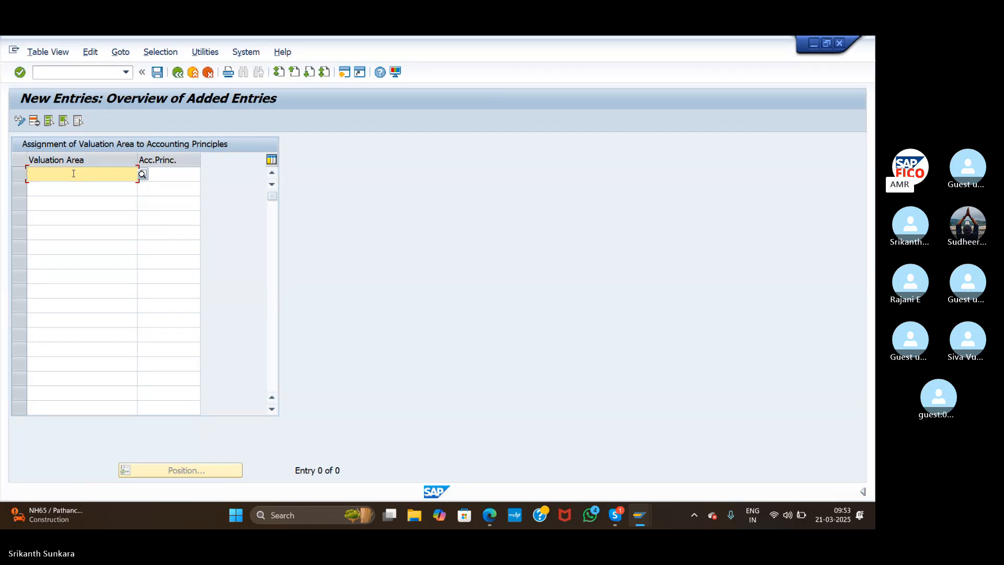
{"action": "type", "text": "U1"}
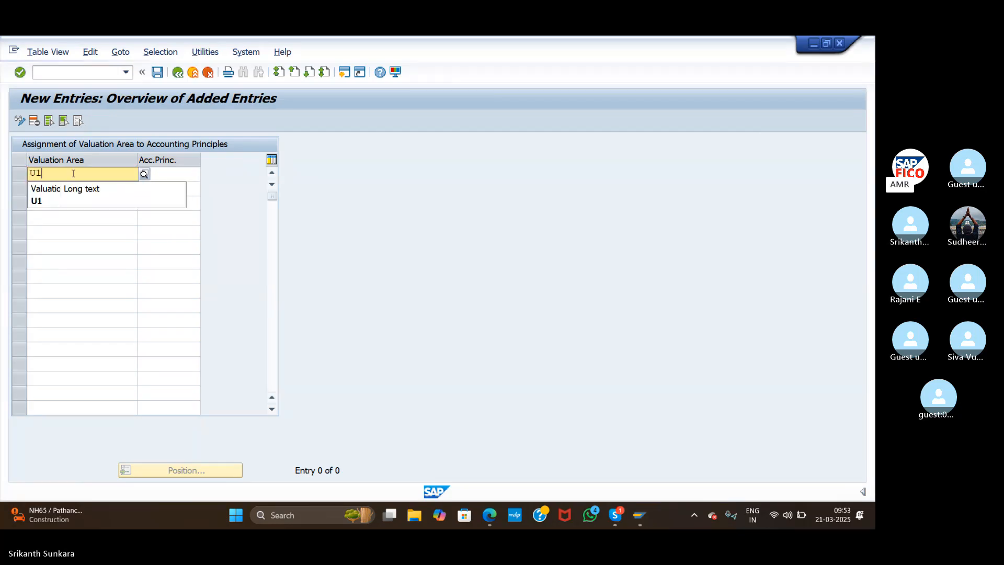
{"action": "left_click", "coordinate": [36, 203]}
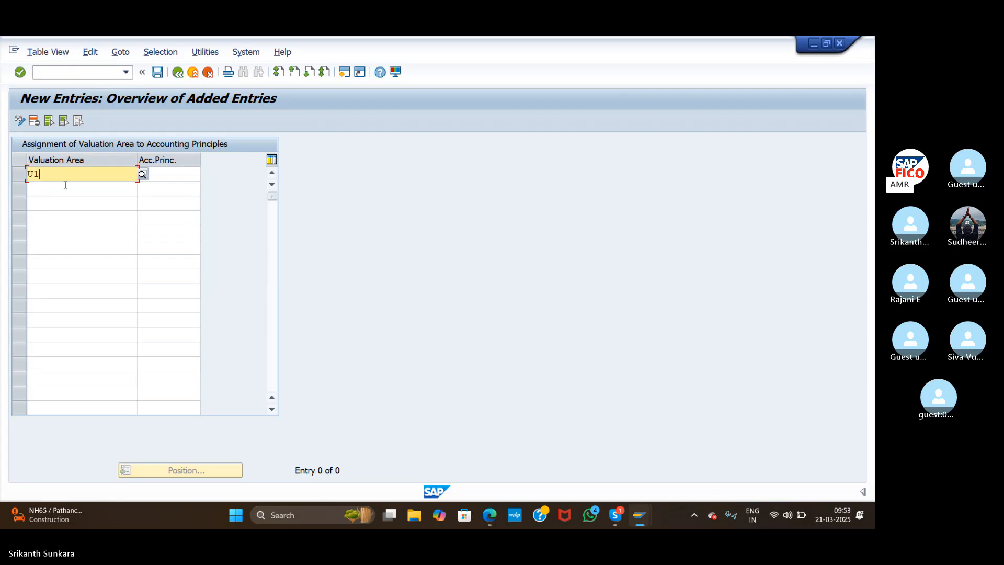
{"action": "left_click", "coordinate": [167, 173]}
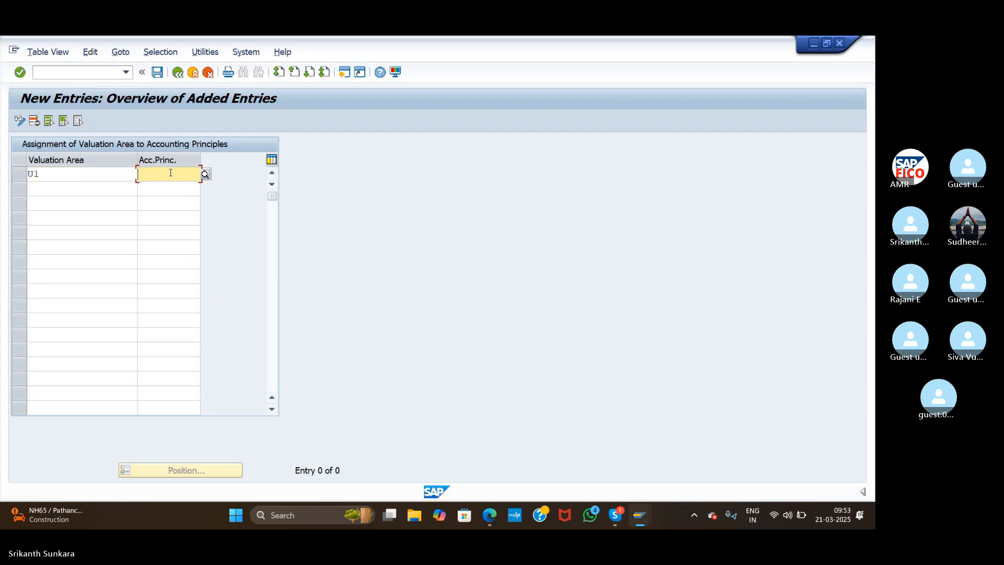
{"action": "type", "text": "UA"}
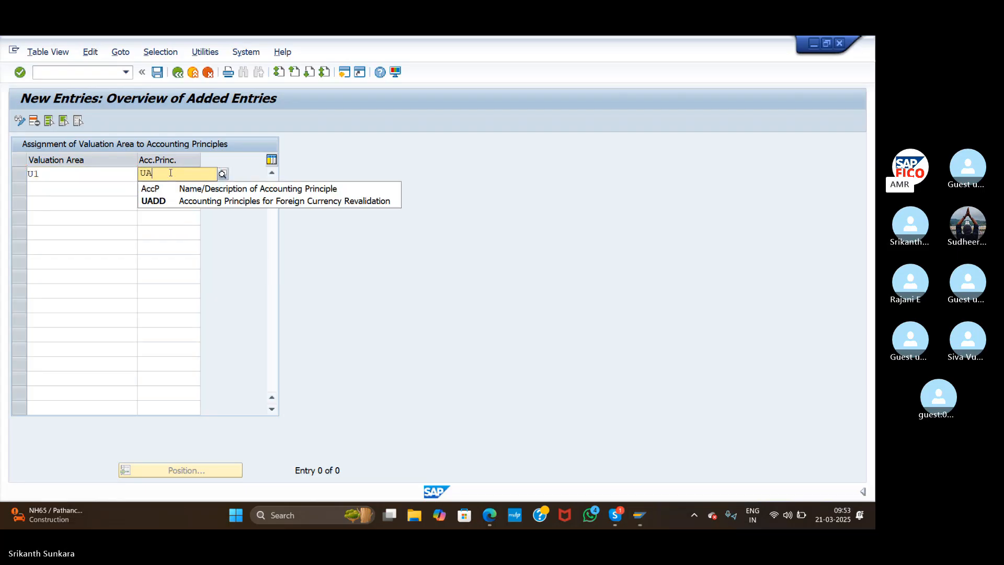
{"action": "left_click", "coordinate": [154, 201]}
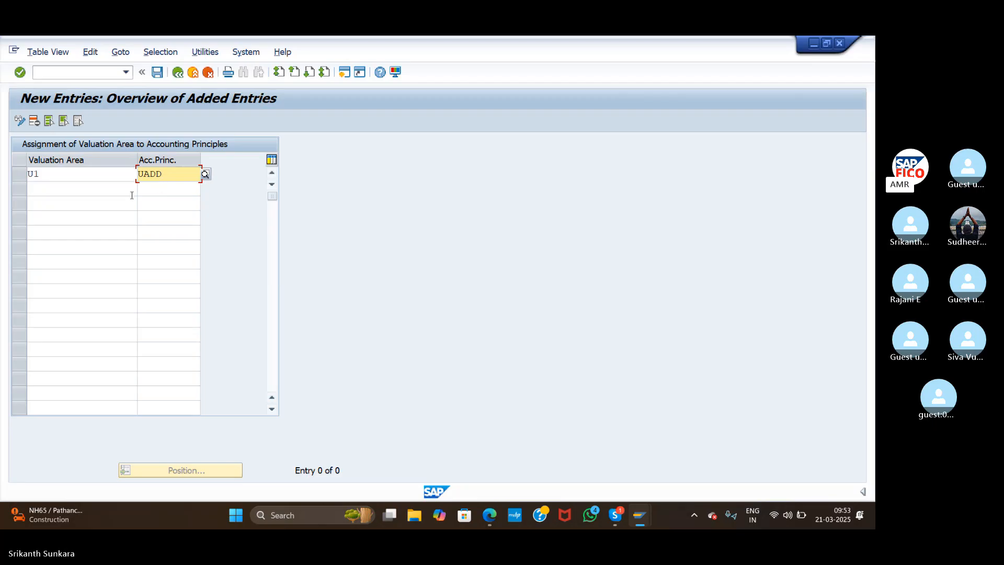
Save the U1 to UADD assignment to the Foreign Currency Customization request and return to the implementation guide
{"action": "left_click", "coordinate": [157, 73]}
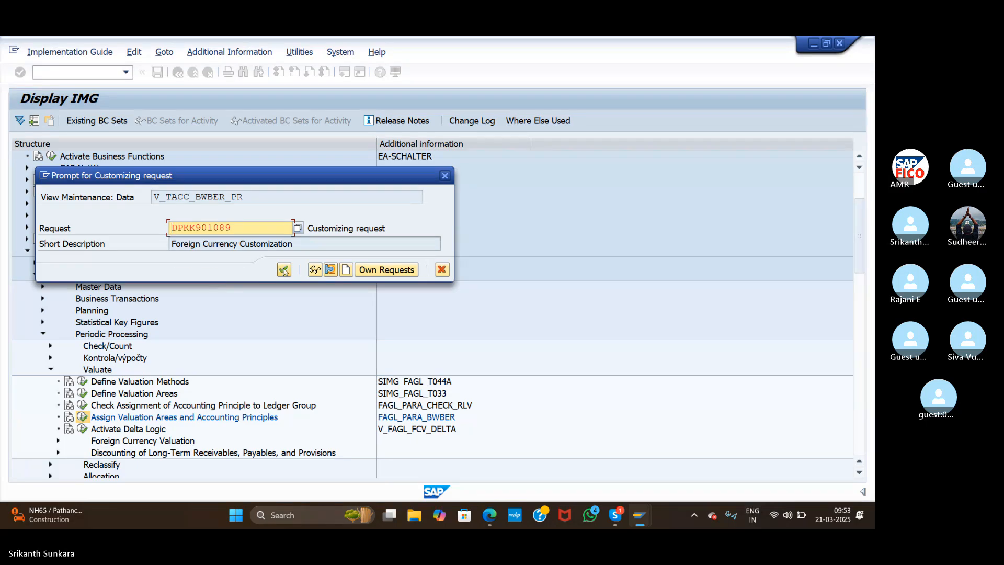
{"action": "left_click", "coordinate": [283, 268]}
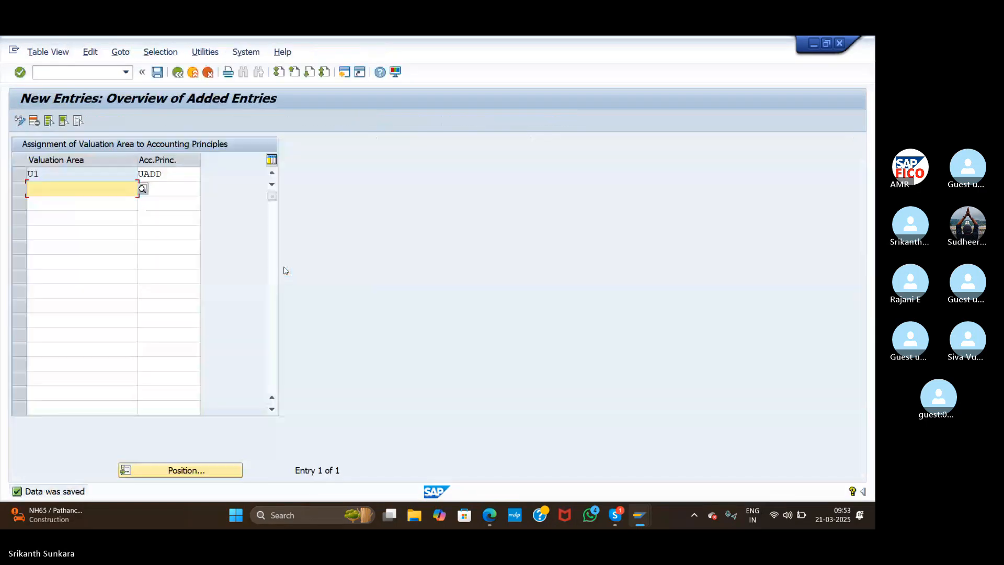
{"action": "left_click", "coordinate": [177, 73]}
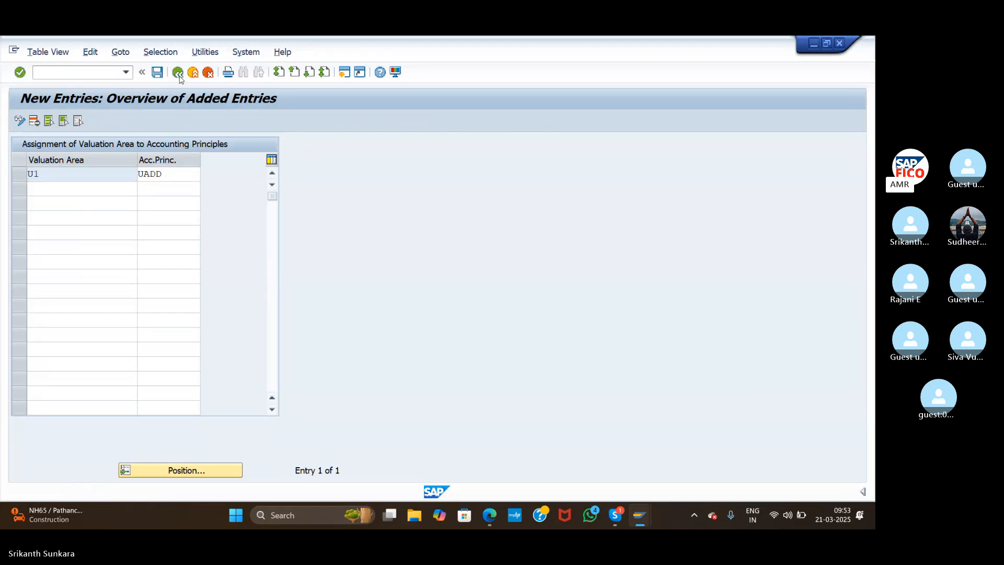
{"action": "left_click", "coordinate": [178, 73]}
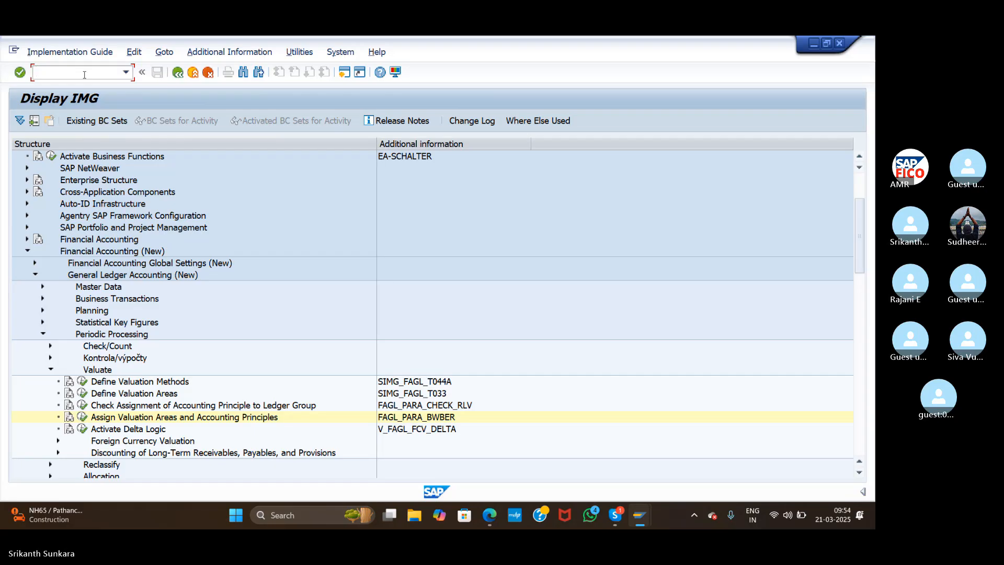
Open central G/L account maintenance with transaction FS00
{"action": "type", "text": "/FS00"}
{"action": "key", "text": "Return"}
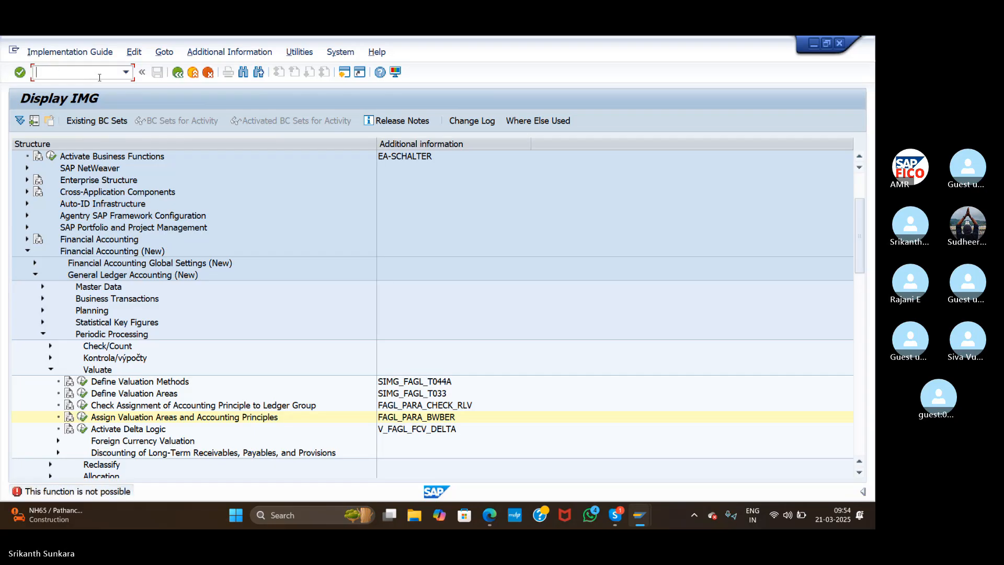
{"action": "type", "text": "/NFS00"}
{"action": "key", "text": "Return"}
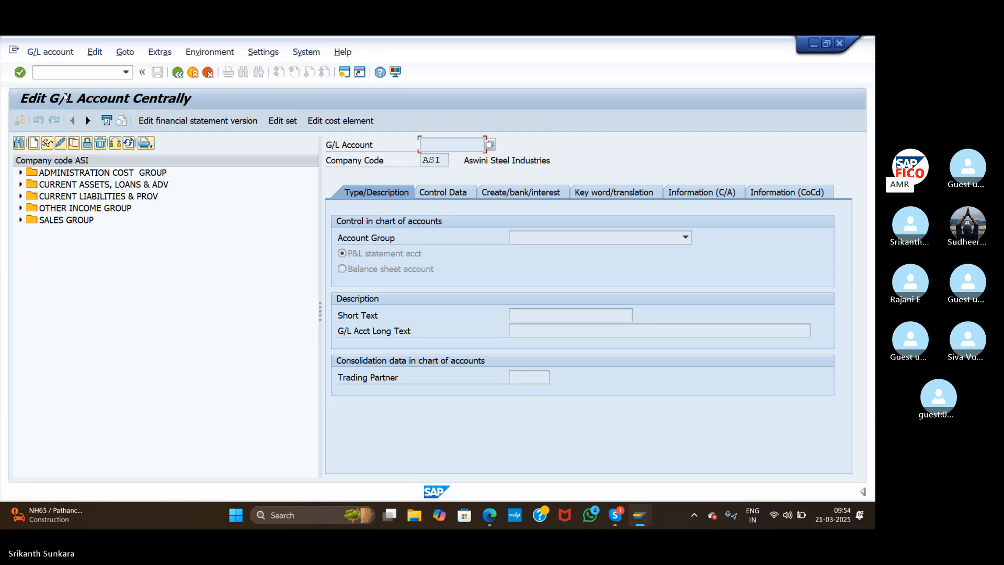
Open the G/L account groups with transaction OBD4 and position the list at chart of accounts AGOC
{"action": "left_click", "coordinate": [78, 71]}
{"action": "type", "text": "/NO"}
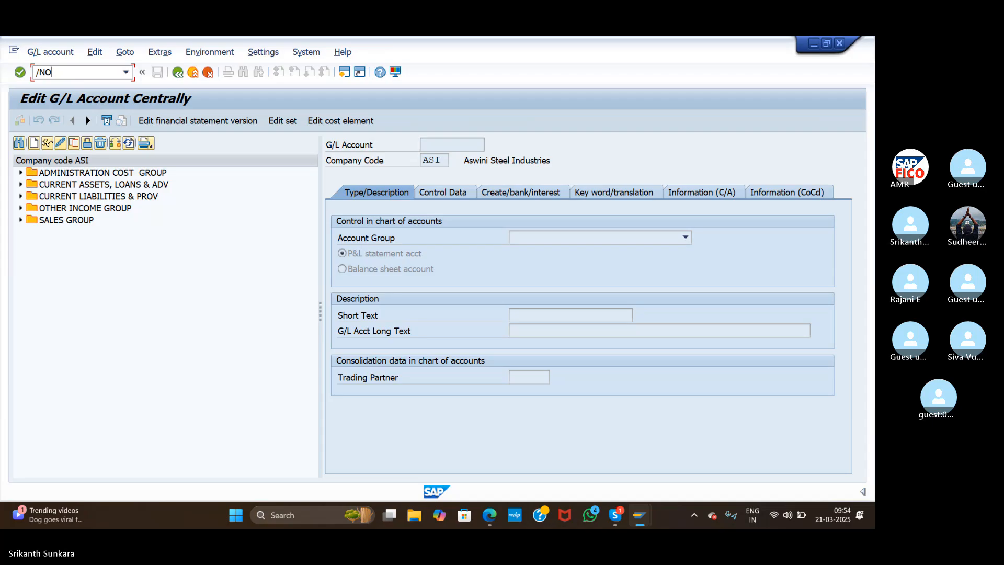
{"action": "type", "text": "BD4"}
{"action": "key", "text": "Return"}
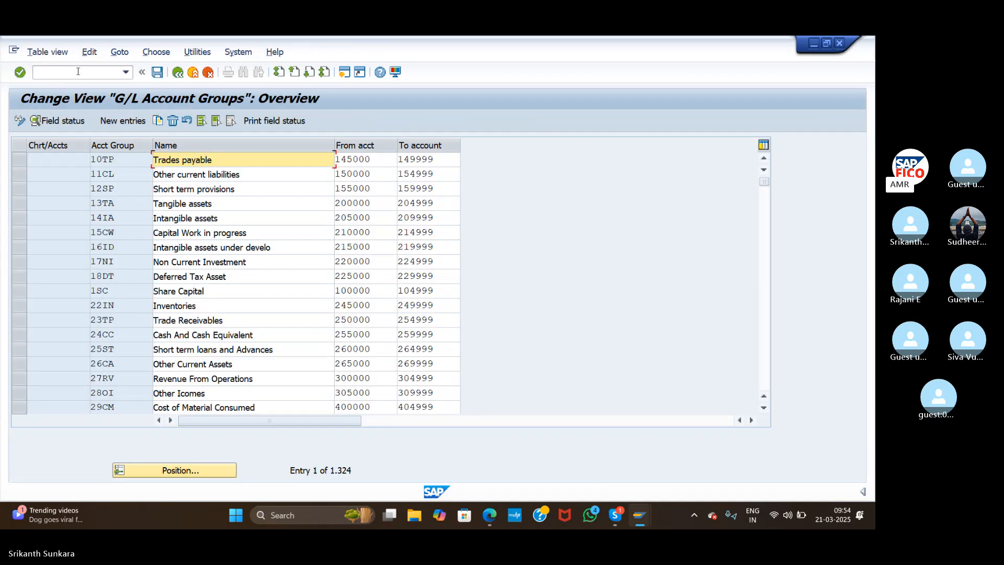
{"action": "left_click", "coordinate": [204, 473]}
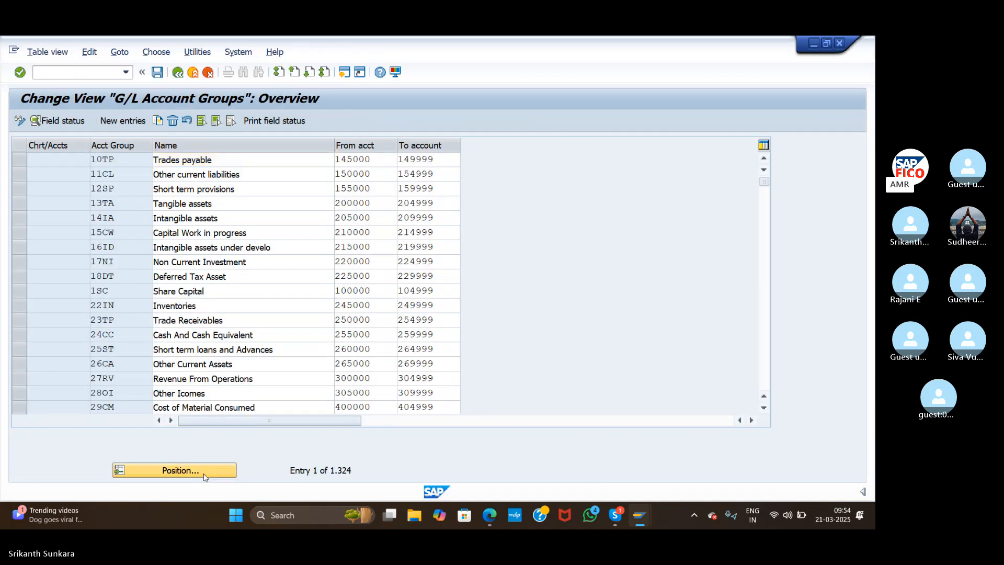
{"action": "type", "text": "A"}
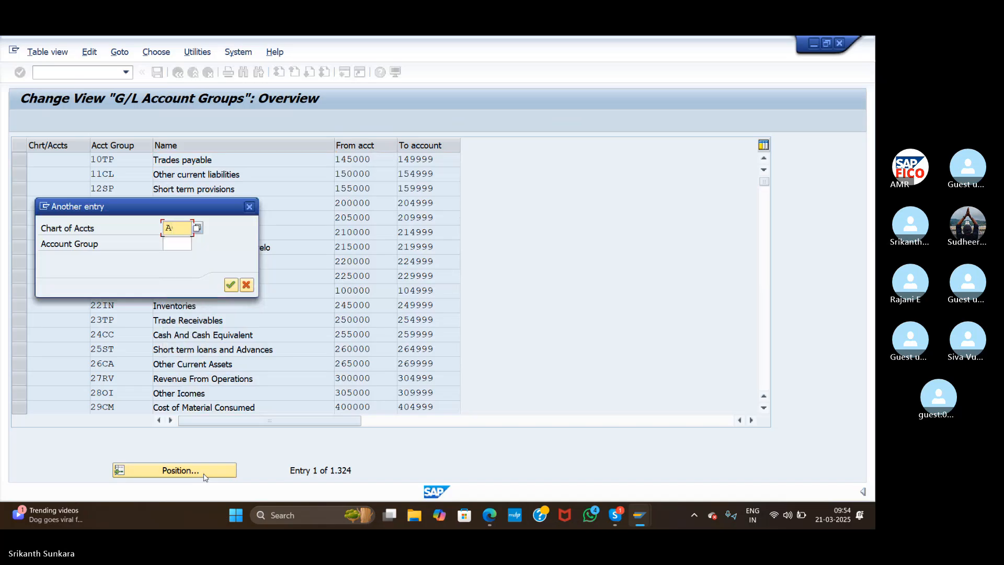
{"action": "type", "text": "GOC"}
{"action": "key", "text": "Return"}
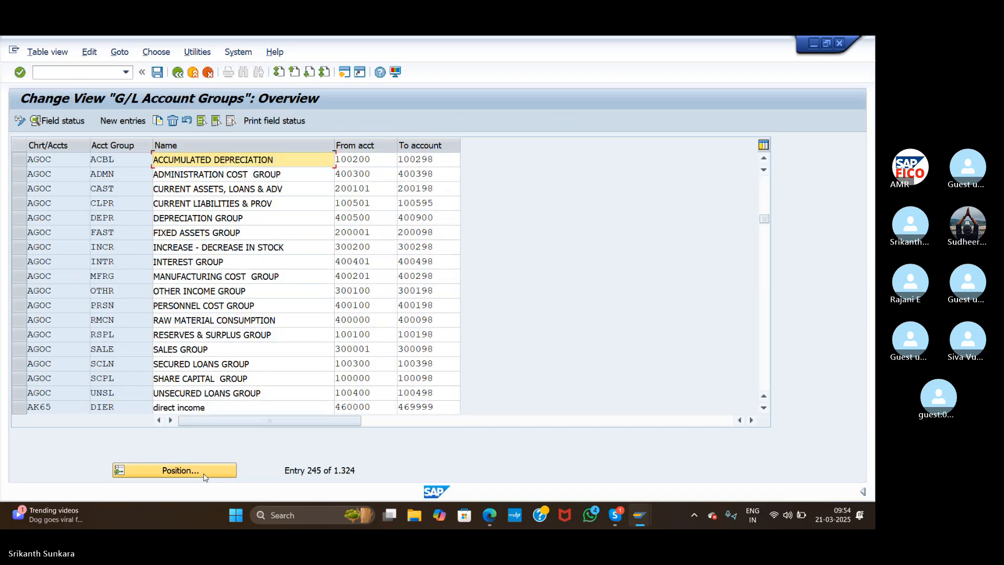
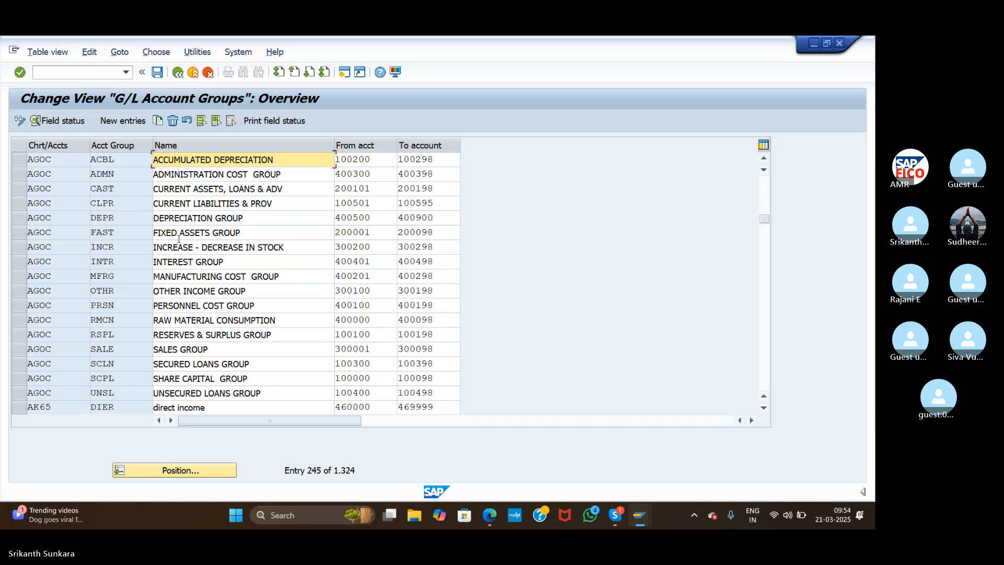
{"action": "left_click", "coordinate": [183, 172]}
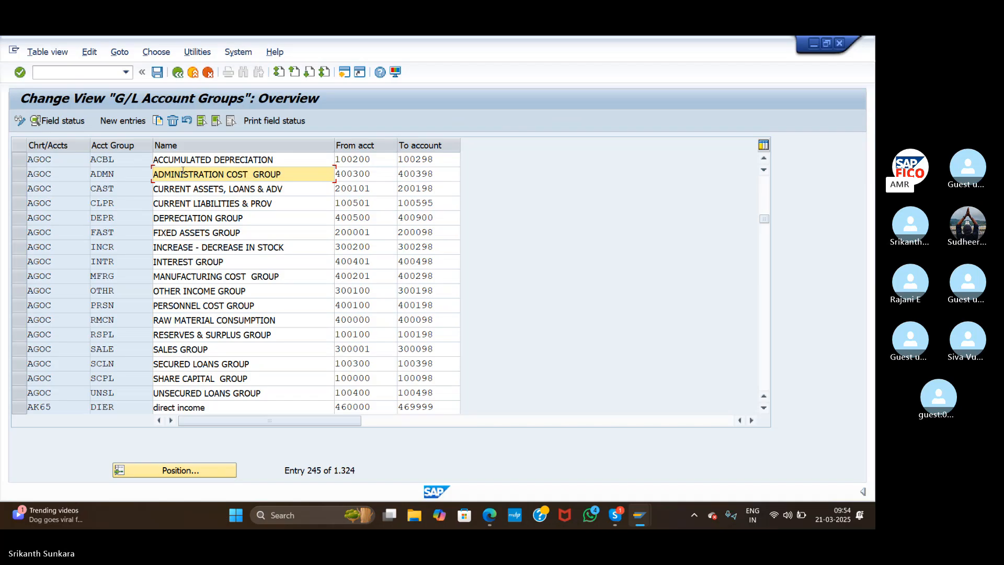
Start a new G/L account group entry for chart of accounts AGOC
{"action": "left_click", "coordinate": [122, 120]}
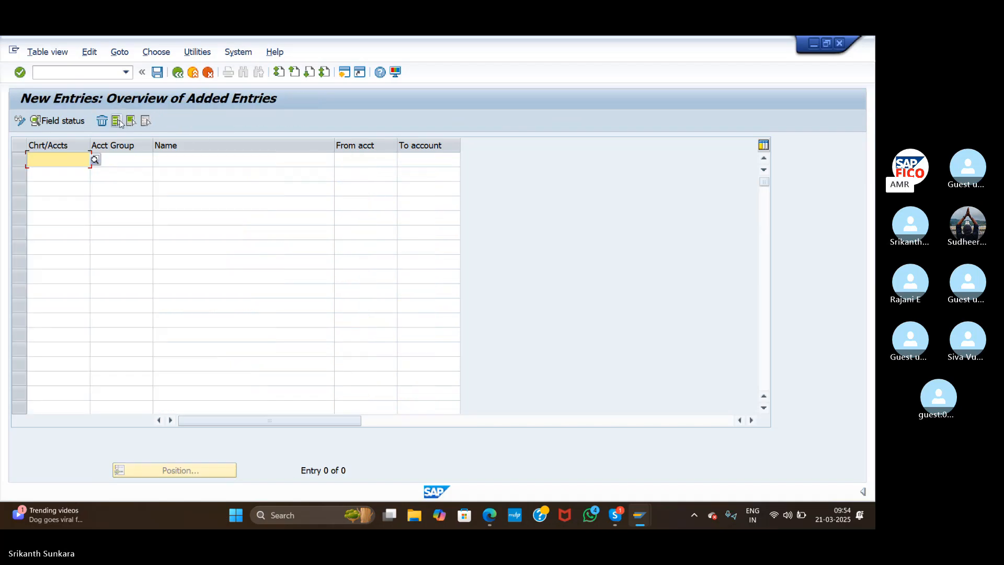
{"action": "type", "text": "AGO"}
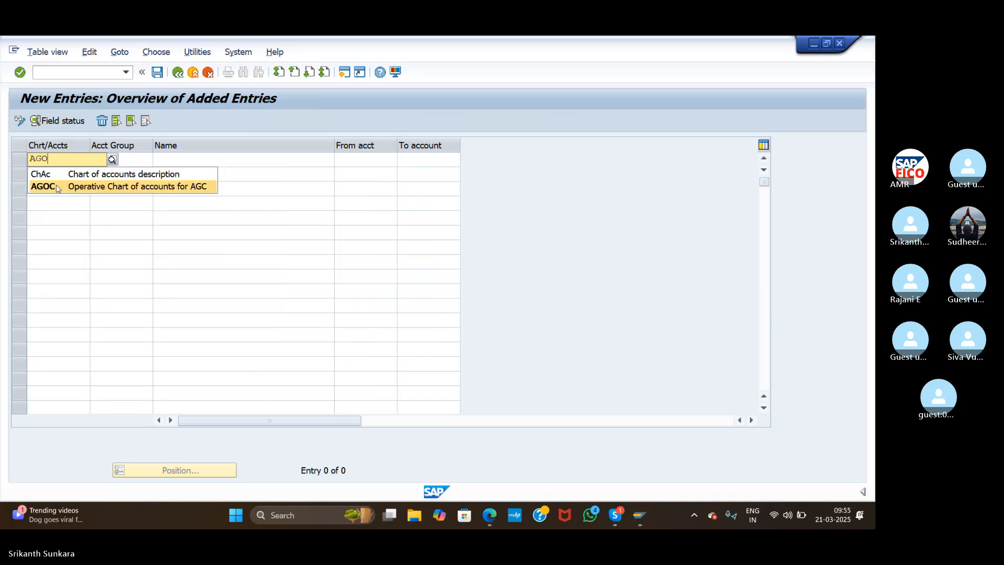
{"action": "left_click", "coordinate": [60, 186]}
{"action": "left_click", "coordinate": [118, 159]}
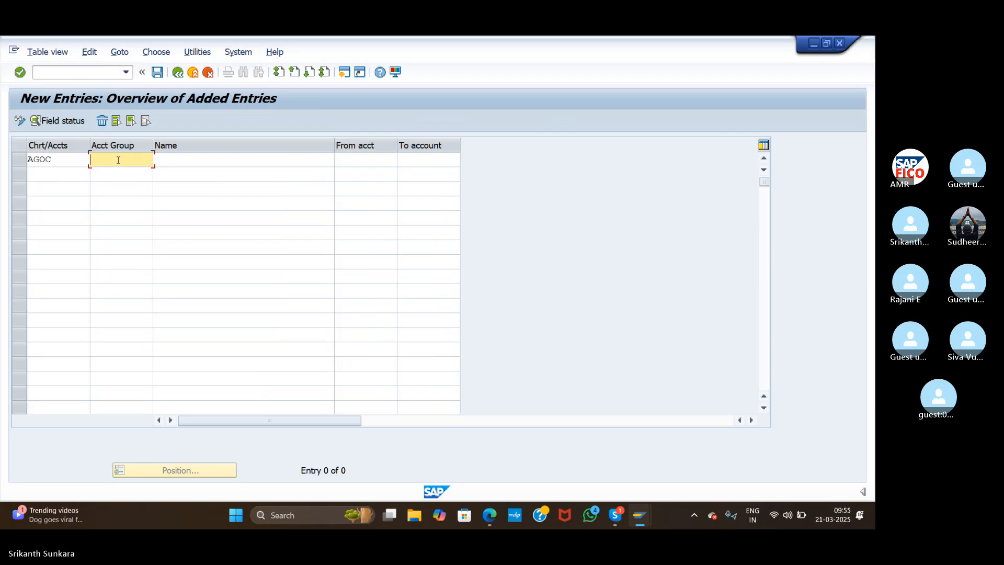
{"action": "type", "text": "OTHE"}
{"action": "key", "text": "BackSpace"}
{"action": "key", "text": "BackSpace"}
{"action": "key", "text": "BackSpace"}
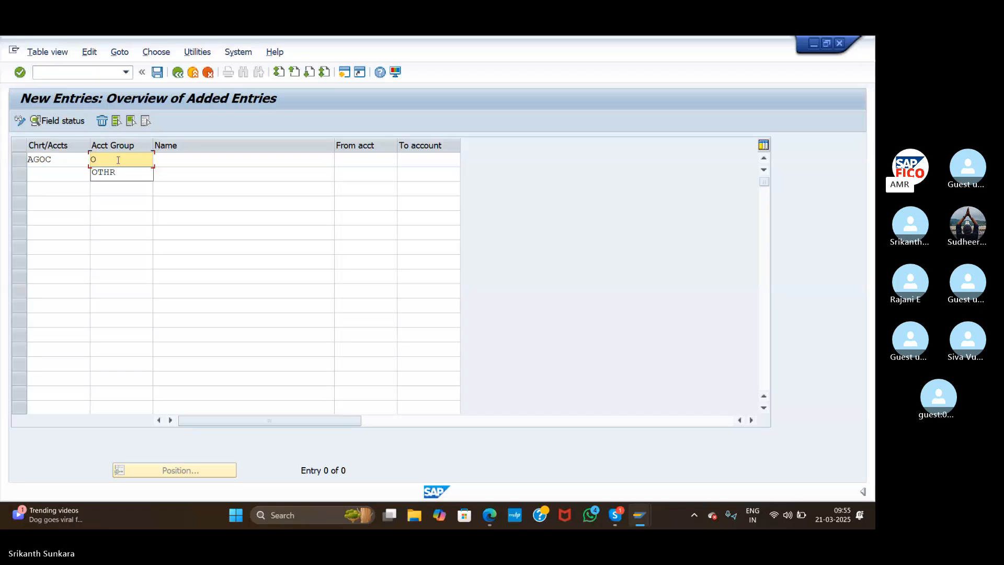
{"action": "key", "text": "BackSpace"}
Enter account group key EXPN with the name OTHER EXPENSES for the new AGOC entry
{"action": "type", "text": "E"}
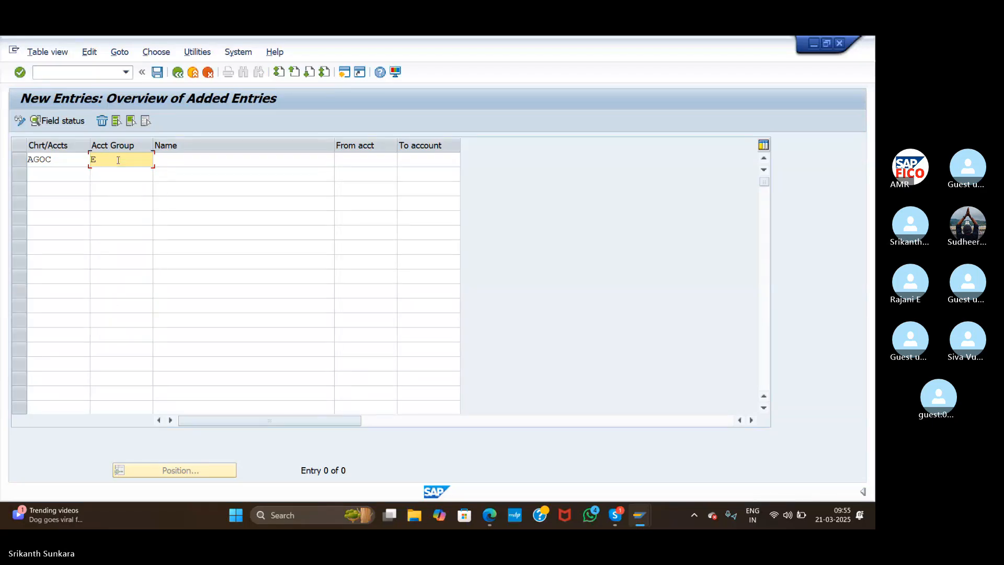
{"action": "type", "text": "XPN"}
{"action": "left_click", "coordinate": [189, 159]}
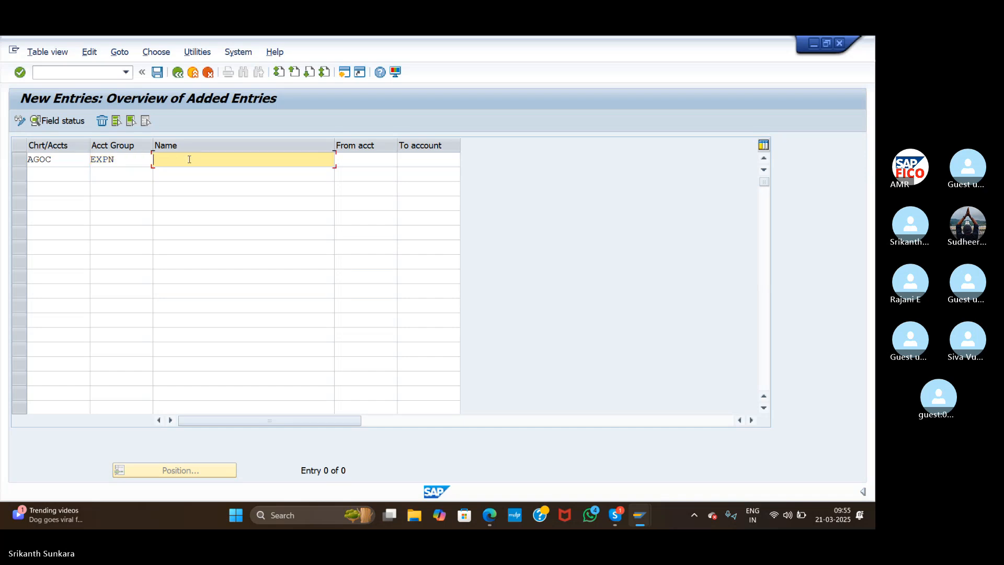
{"action": "type", "text": "O"}
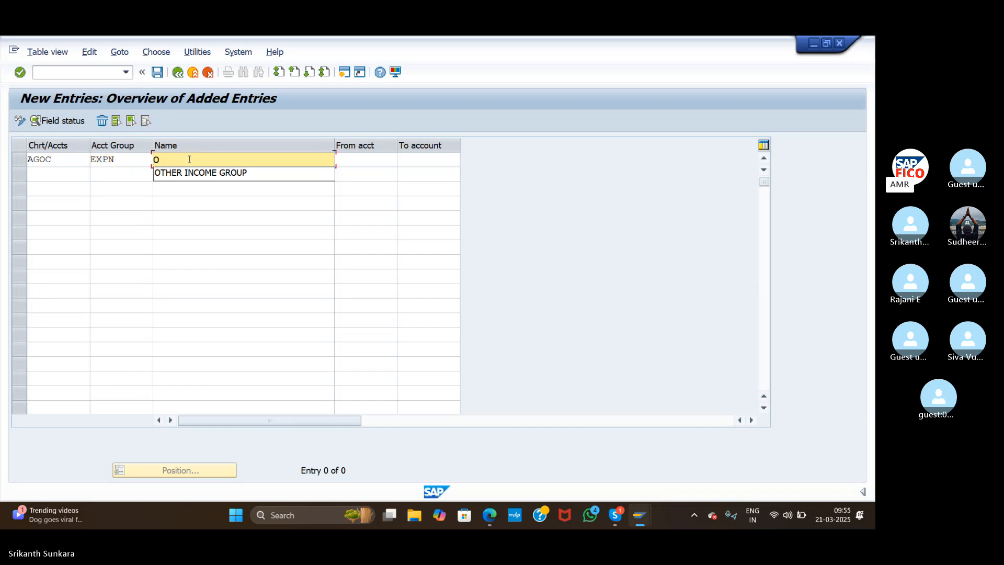
{"action": "type", "text": "THER E"}
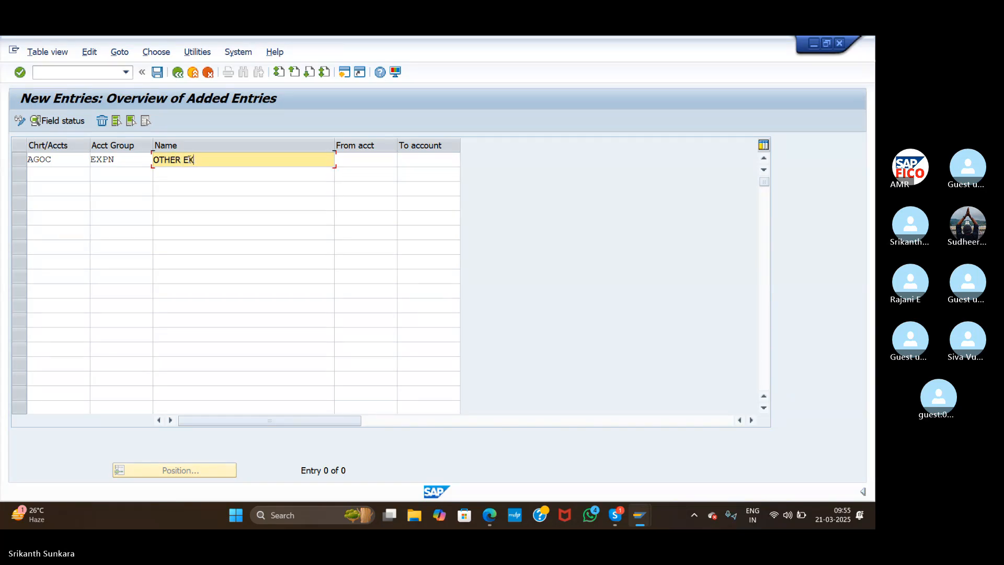
{"action": "type", "text": "XPENSES"}
{"action": "left_click", "coordinate": [358, 161]}
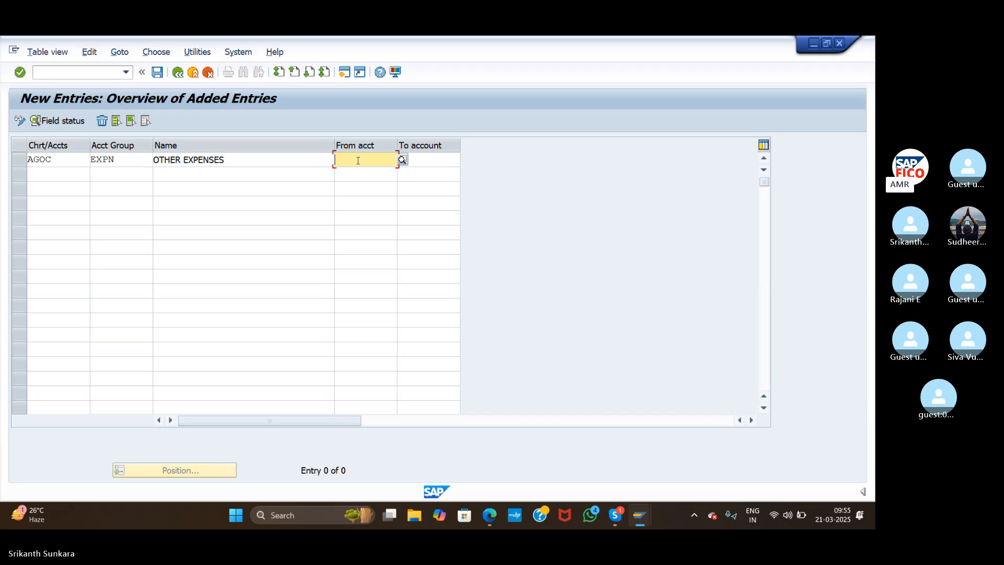
{"action": "type", "text": "3"}
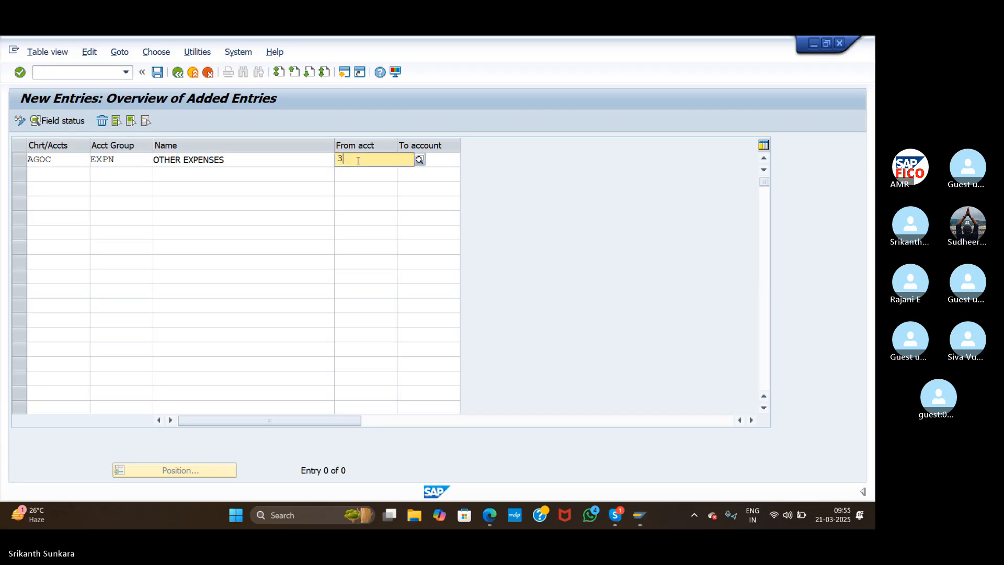
{"action": "type", "text": "0000"}
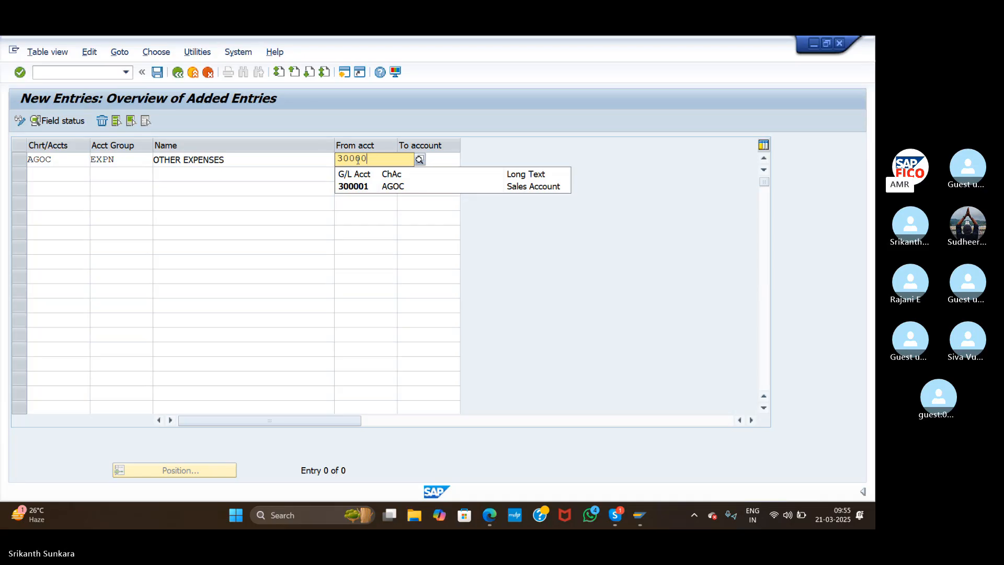
{"action": "key", "text": "BackSpace"}
{"action": "key", "text": "BackSpace"}
{"action": "key", "text": "BackSpace"}
{"action": "key", "text": "BackSpace"}
{"action": "key", "text": "BackSpace"}
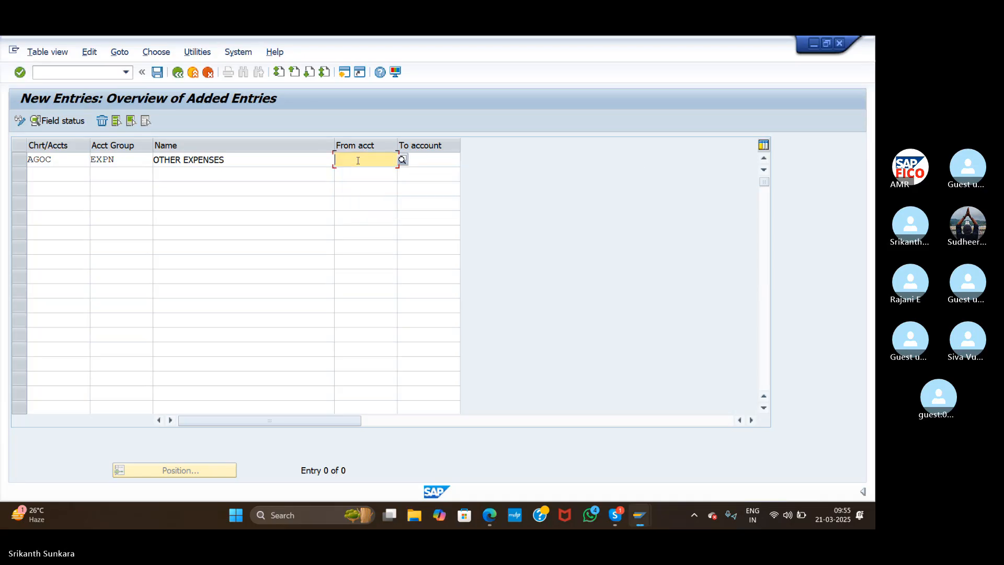
Set the EXPN account group's number range from account 500000 to account 500100
{"action": "type", "text": "5000"}
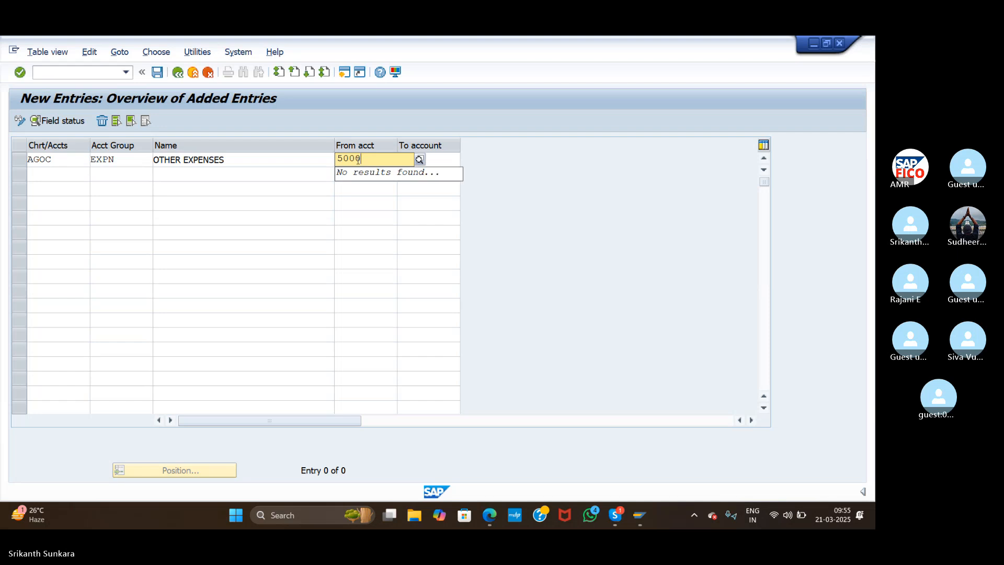
{"action": "type", "text": "00"}
{"action": "left_click", "coordinate": [439, 159]}
{"action": "type", "text": "5000"}
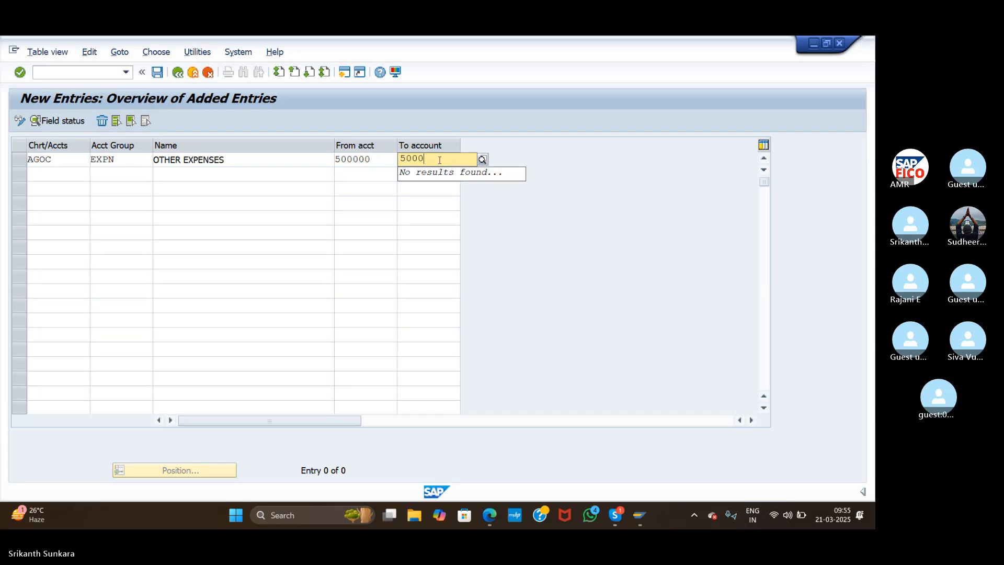
{"action": "key", "text": "BackSpace"}
{"action": "type", "text": "100"}
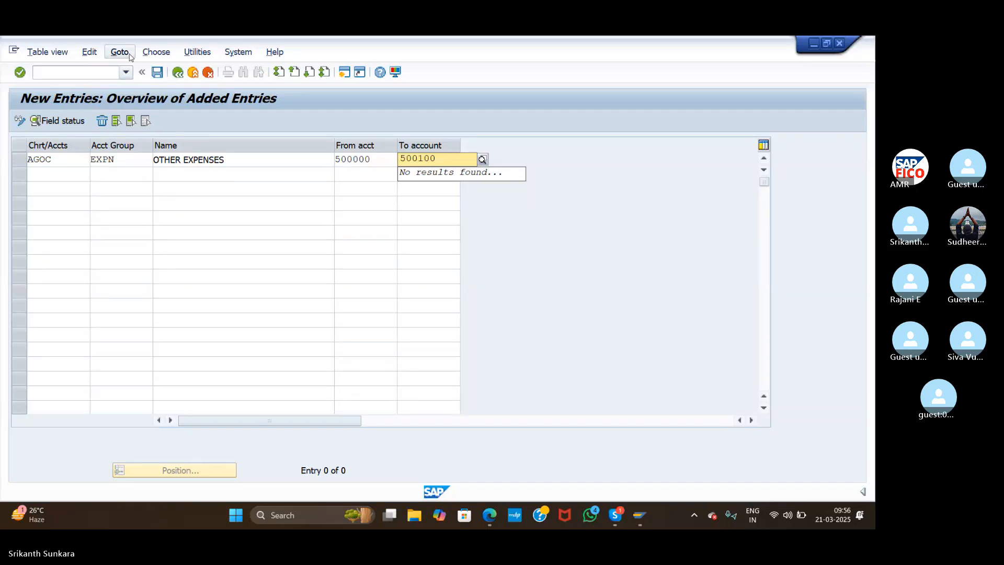
Save the new account group to the Foreign Currency Customization request and return to the SAP Easy Access screen
{"action": "left_click", "coordinate": [157, 73]}
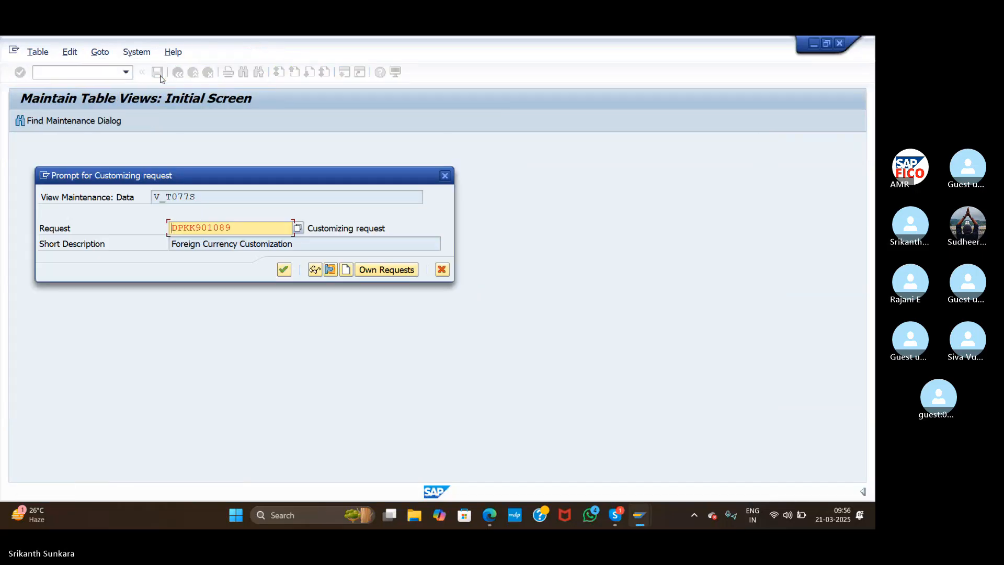
{"action": "left_click", "coordinate": [285, 270]}
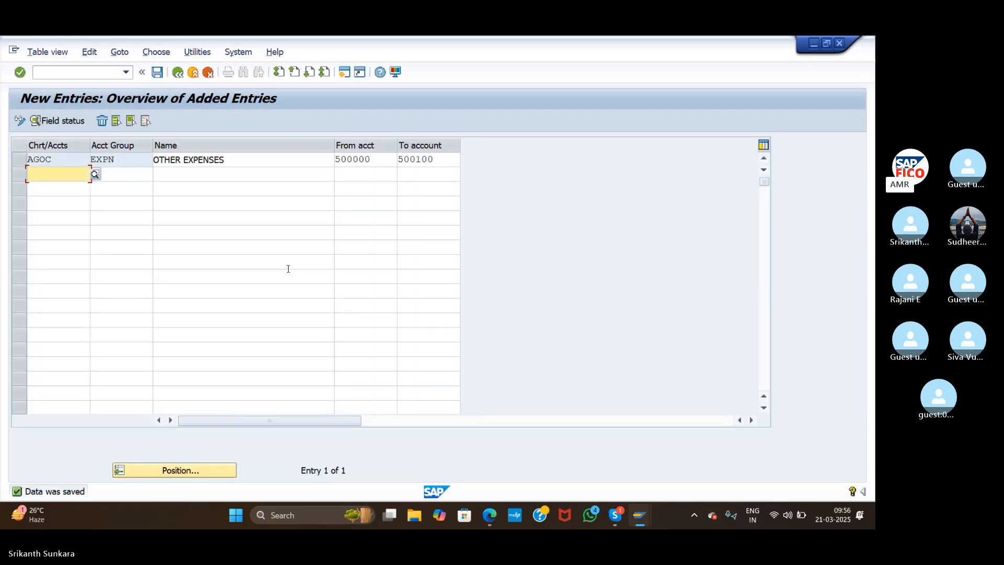
{"action": "left_click", "coordinate": [178, 72]}
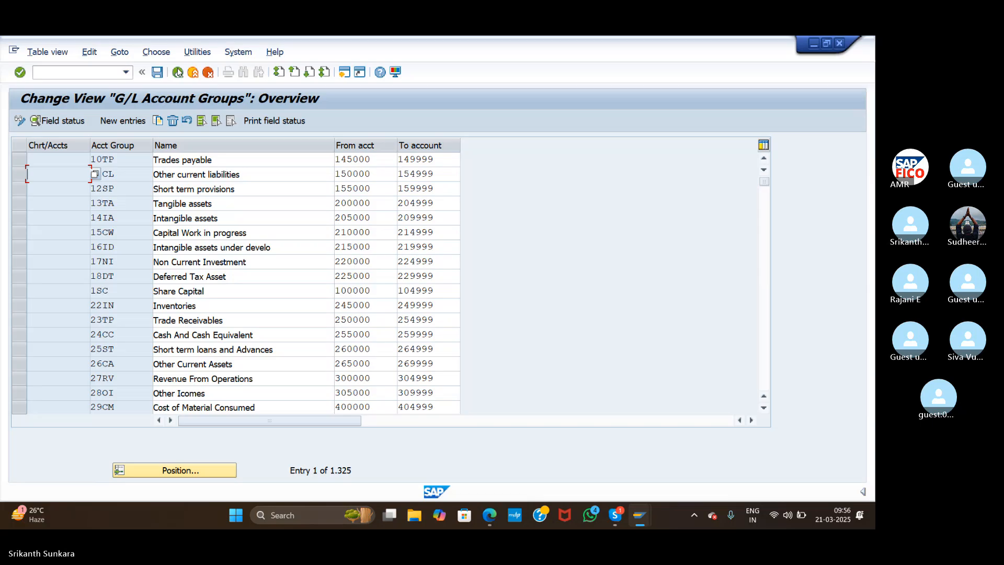
{"action": "left_click", "coordinate": [178, 72]}
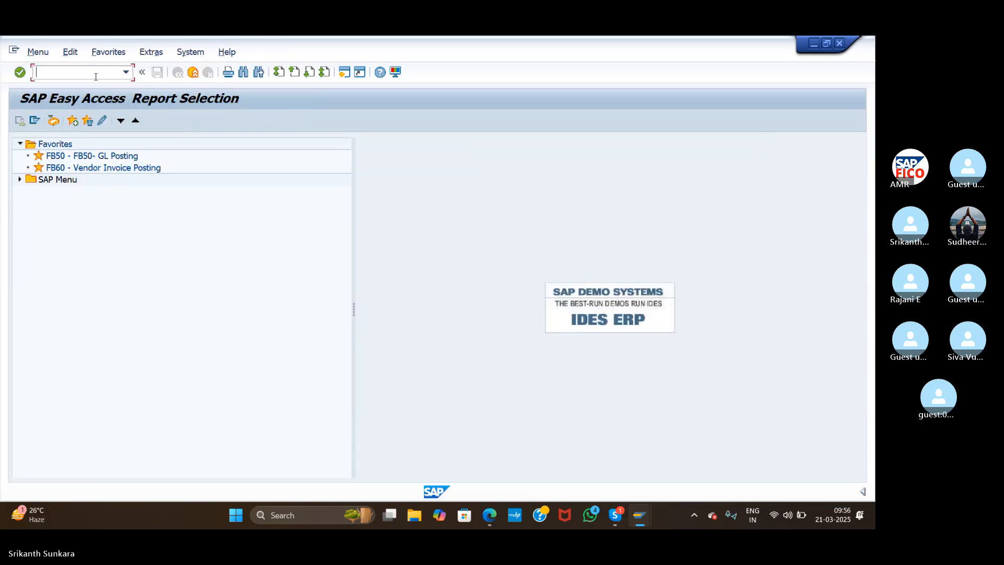
Start a G/L account document with transaction FB50 dated 21.03.2025, then open and dismiss the G/L account search
{"action": "left_click", "coordinate": [95, 76]}
{"action": "type", "text": "/"}
{"action": "key", "text": "BackSpace"}
{"action": "type", "text": "FB50"}
{"action": "key", "text": "Return"}
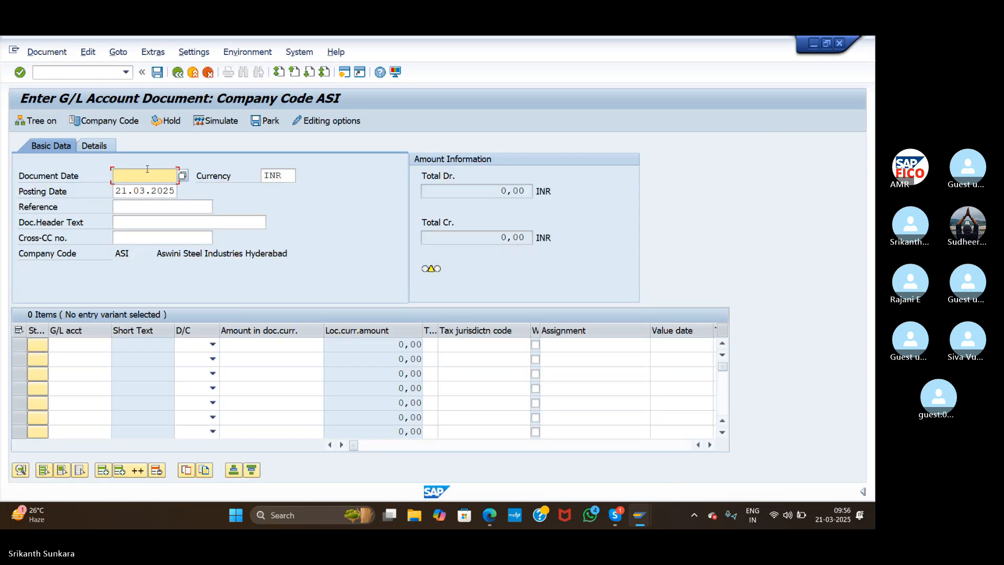
{"action": "type", "text": "21.03.2025"}
{"action": "left_click", "coordinate": [87, 347]}
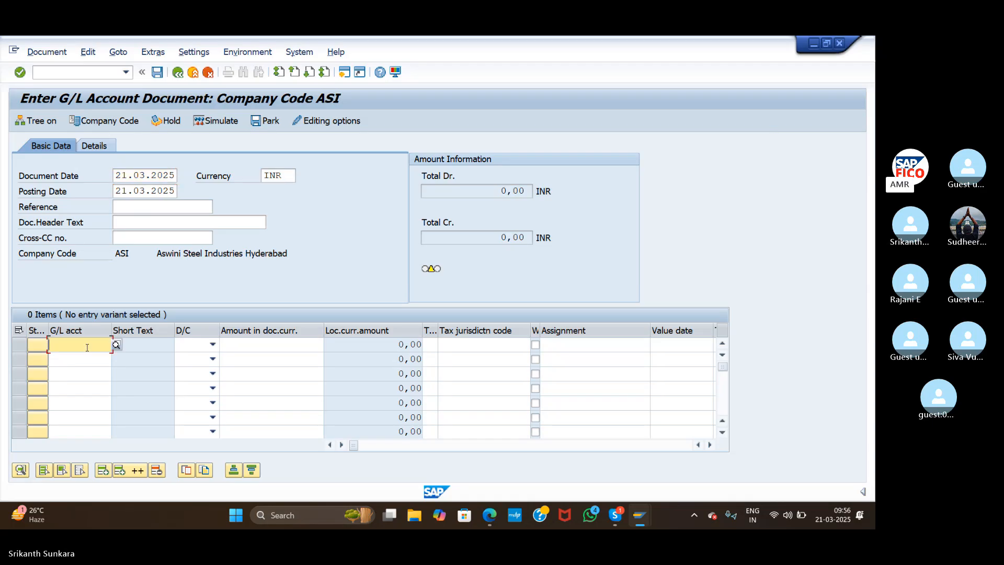
{"action": "left_click", "coordinate": [117, 344]}
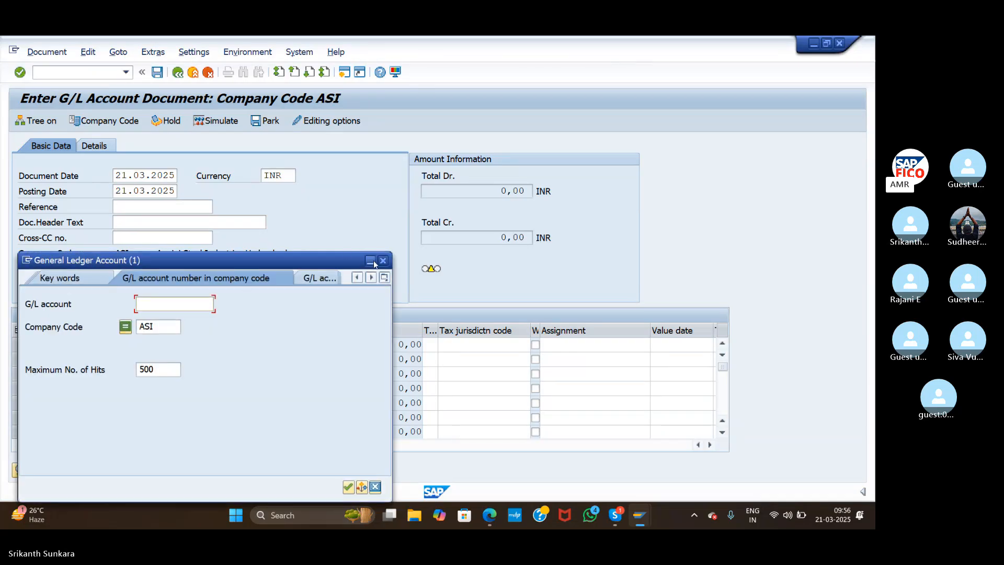
{"action": "left_click", "coordinate": [383, 261]}
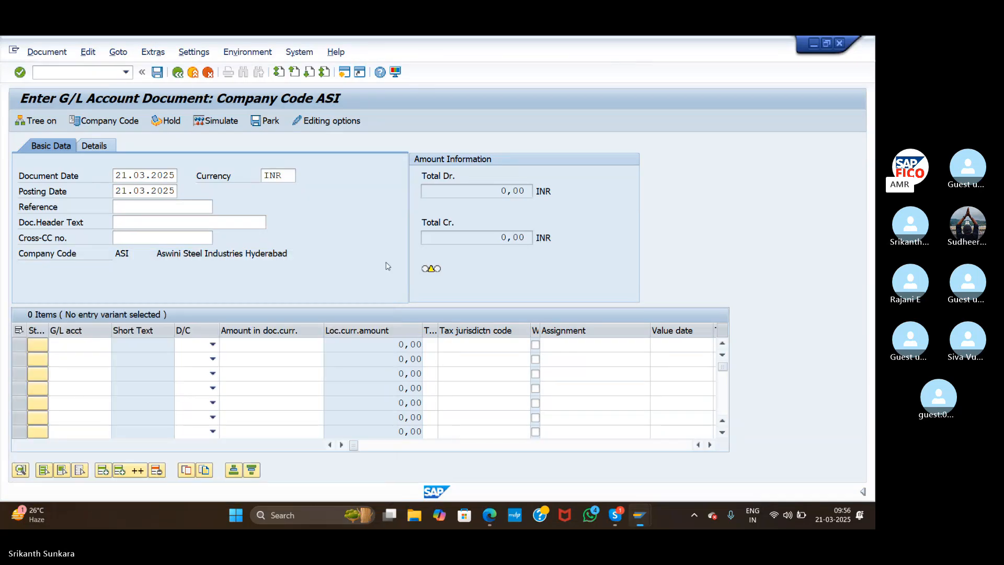
Switch to central G/L account maintenance with transaction FS00
{"action": "left_click", "coordinate": [97, 73]}
{"action": "type", "text": "/NFS"}
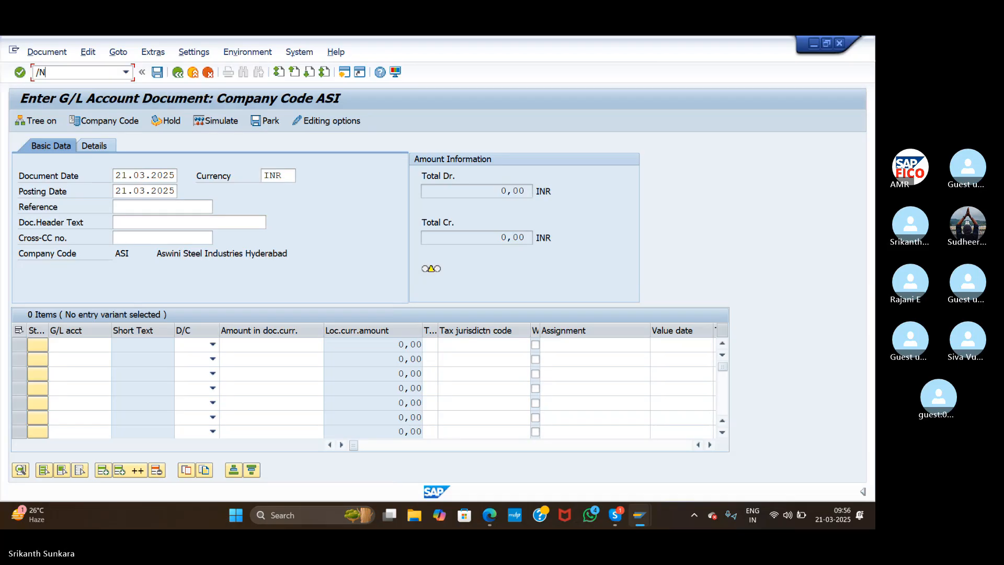
{"action": "type", "text": "00"}
{"action": "key", "text": "Return"}
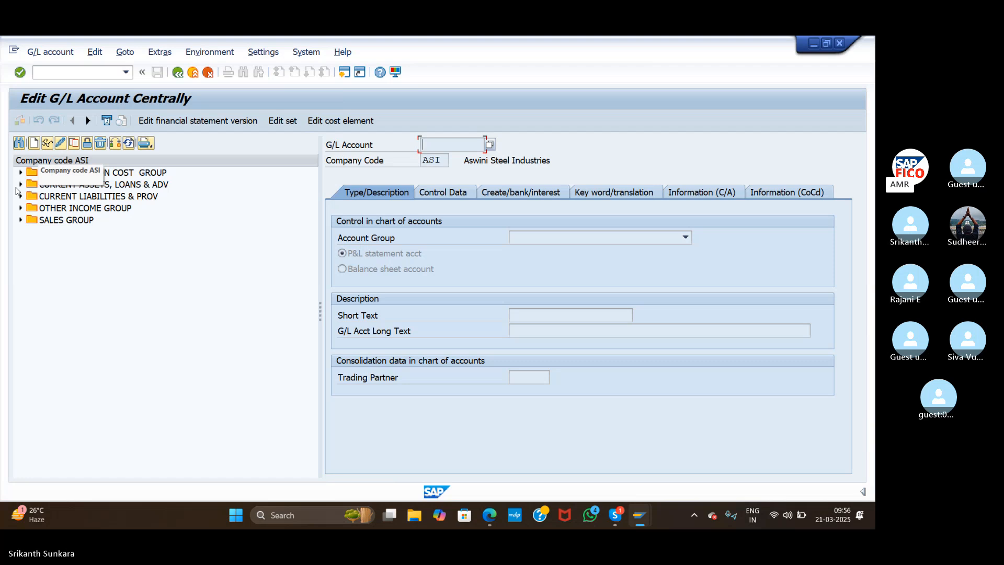
Start creating G/L account 500000 in company code ASI and assign it to the OTHER EXPENSES account group
{"action": "left_click", "coordinate": [35, 144]}
{"action": "type", "text": "5"}
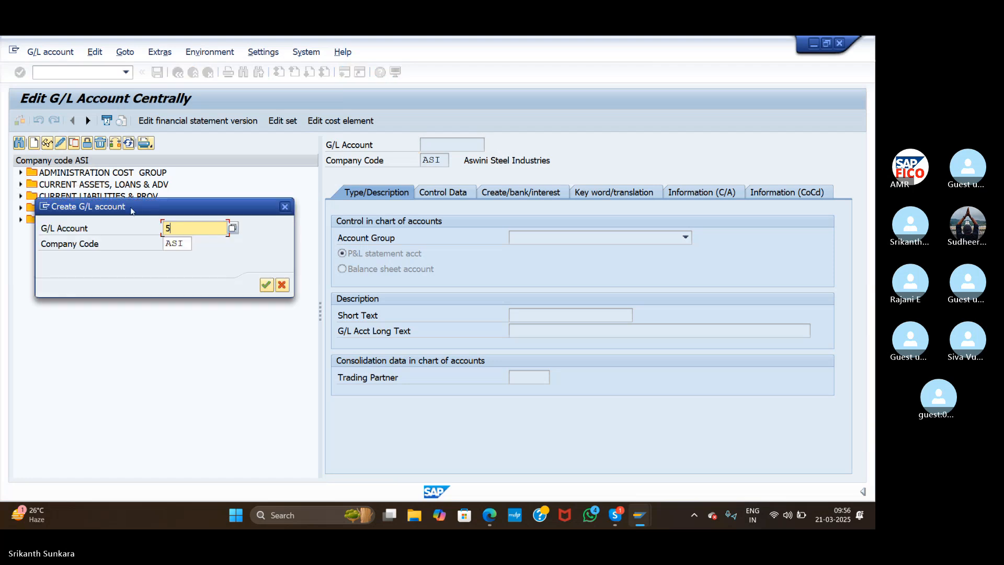
{"action": "type", "text": "00000"}
{"action": "left_click", "coordinate": [266, 285]}
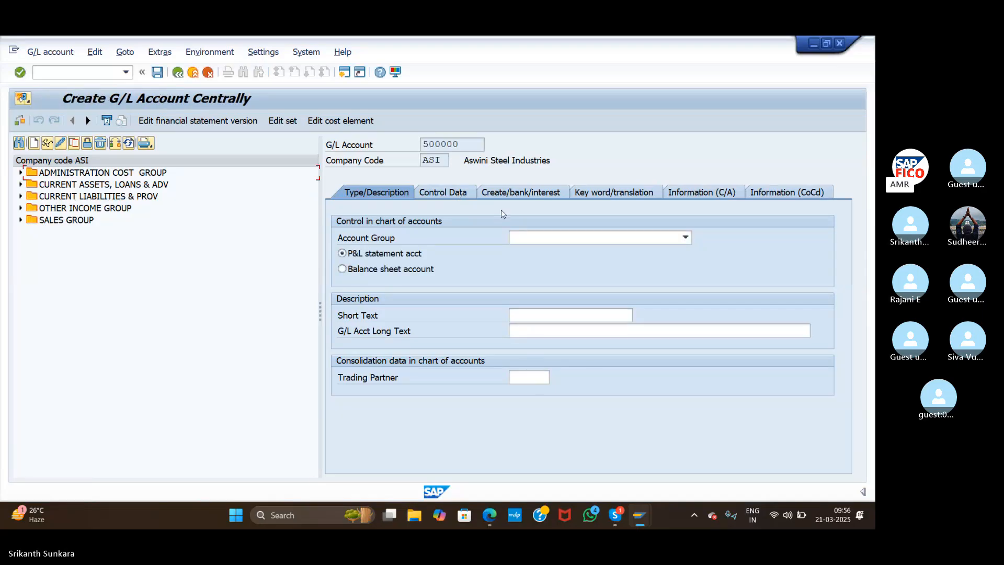
{"action": "left_click", "coordinate": [574, 239]}
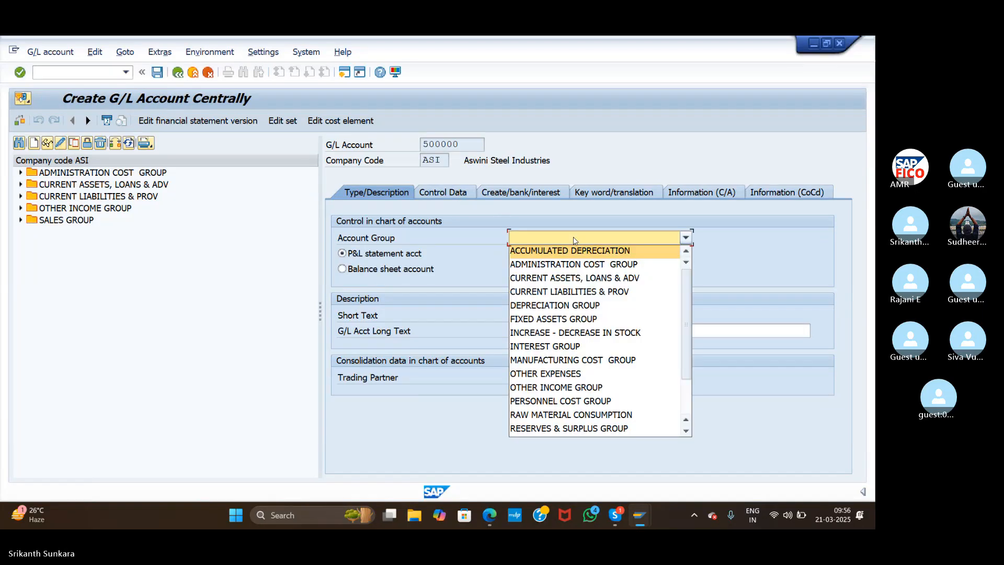
{"action": "left_click", "coordinate": [552, 374]}
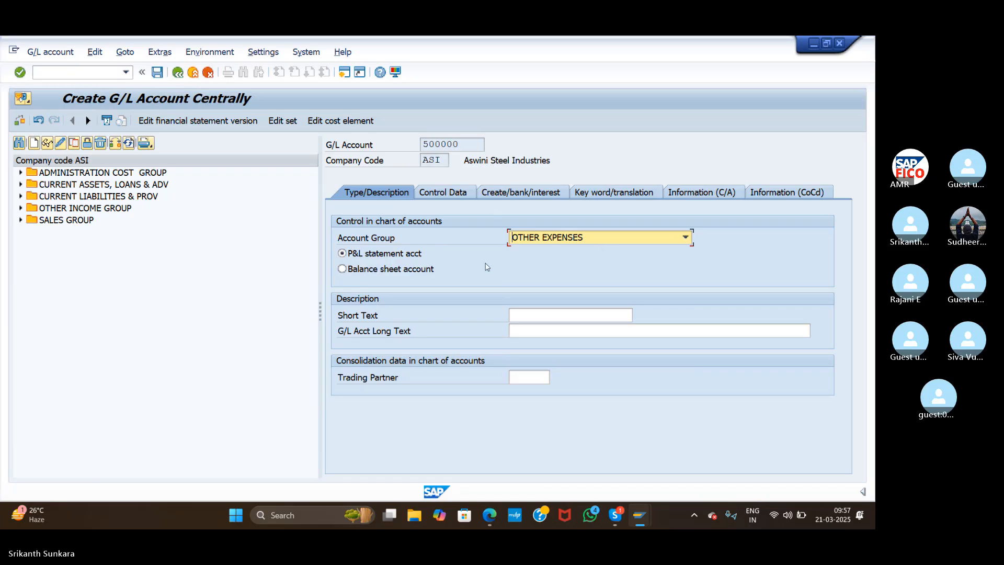
Enter the short text "Exchange Rate Loss" and the long text "Exchange Rate Loss Account" for account 500000
{"action": "left_click", "coordinate": [531, 311]}
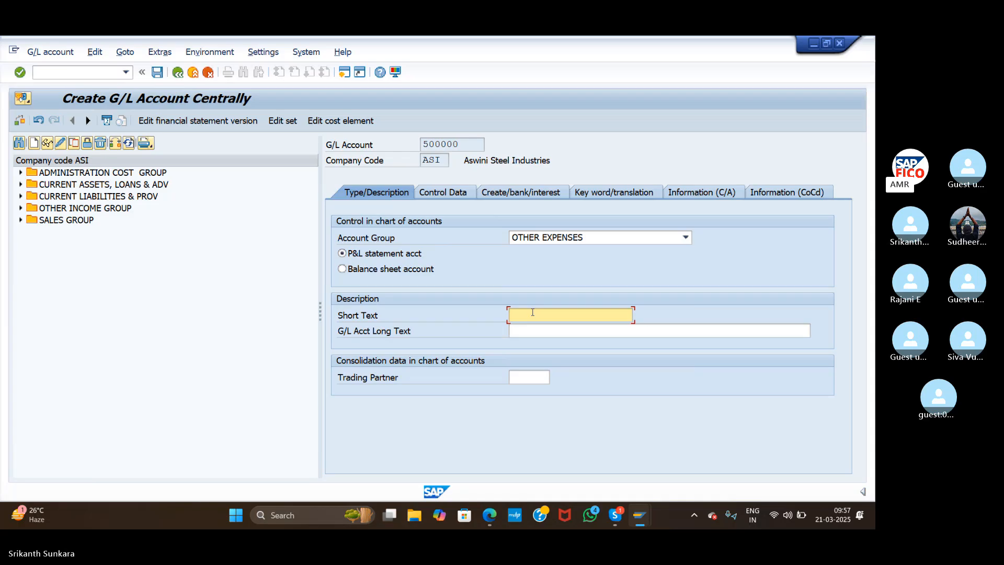
{"action": "type", "text": "Exchange R"}
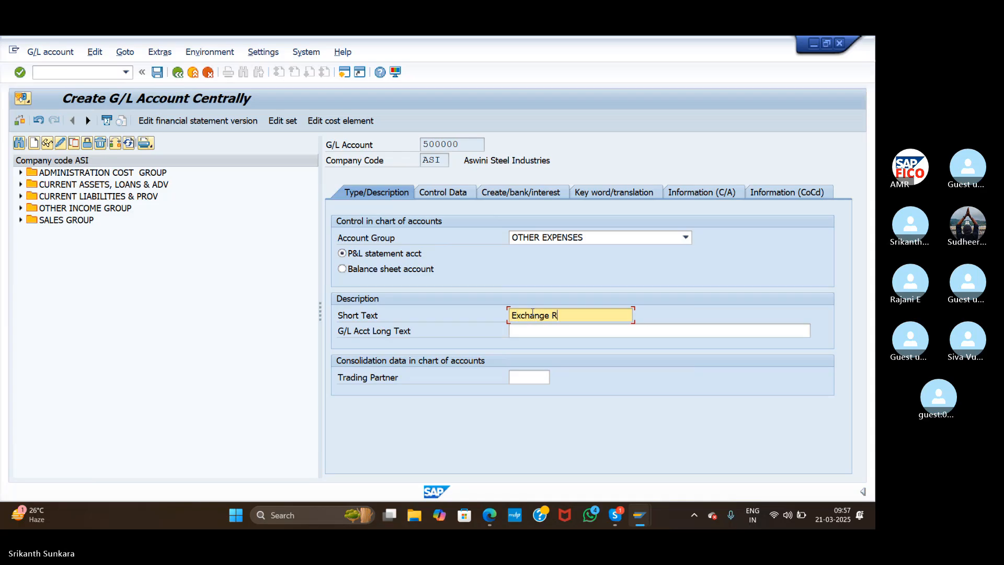
{"action": "type", "text": "ate Loss"}
{"action": "left_click", "coordinate": [582, 333]}
{"action": "type", "text": "Exchange Rat"}
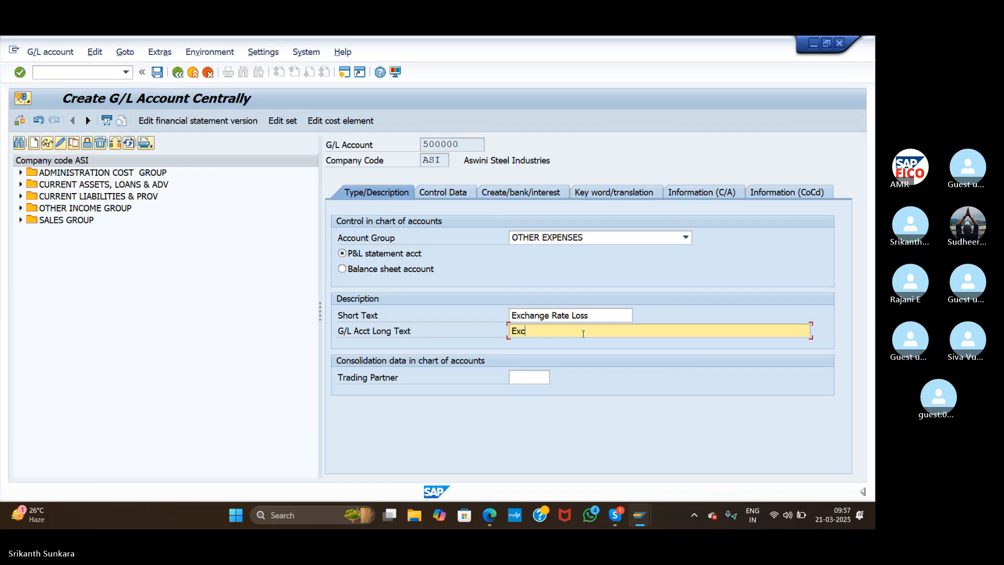
{"action": "type", "text": "e Loss"}
{"action": "type", "text": "s"}
{"action": "key", "text": "BackSpace"}
{"action": "key", "text": "BackSpace"}
{"action": "key", "text": "BackSpace"}
{"action": "key", "text": "BackSpace"}
{"action": "type", "text": "ss Account"}
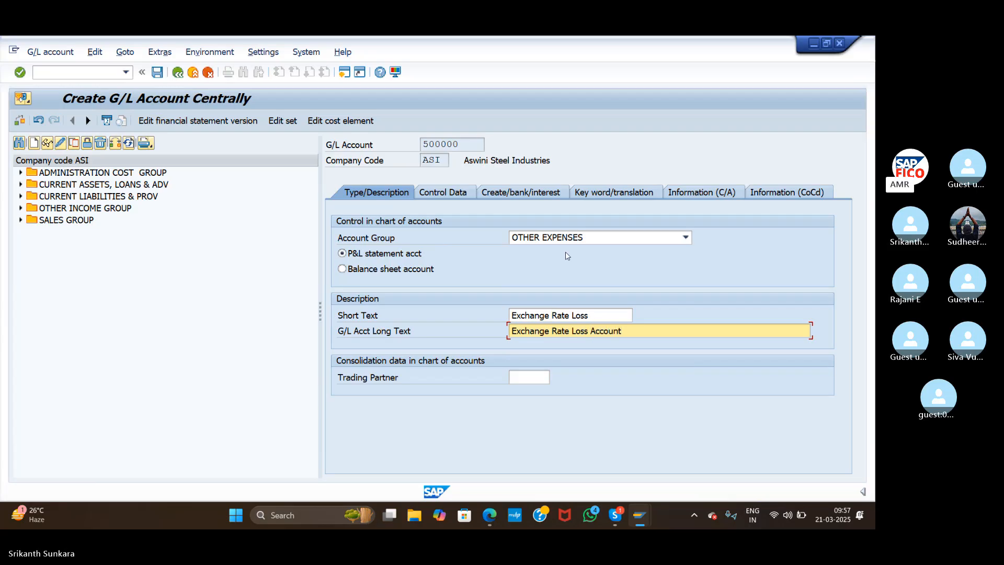
In the control data of account 500000, enable line item display and set the sort key to 001
{"action": "left_click", "coordinate": [452, 191]}
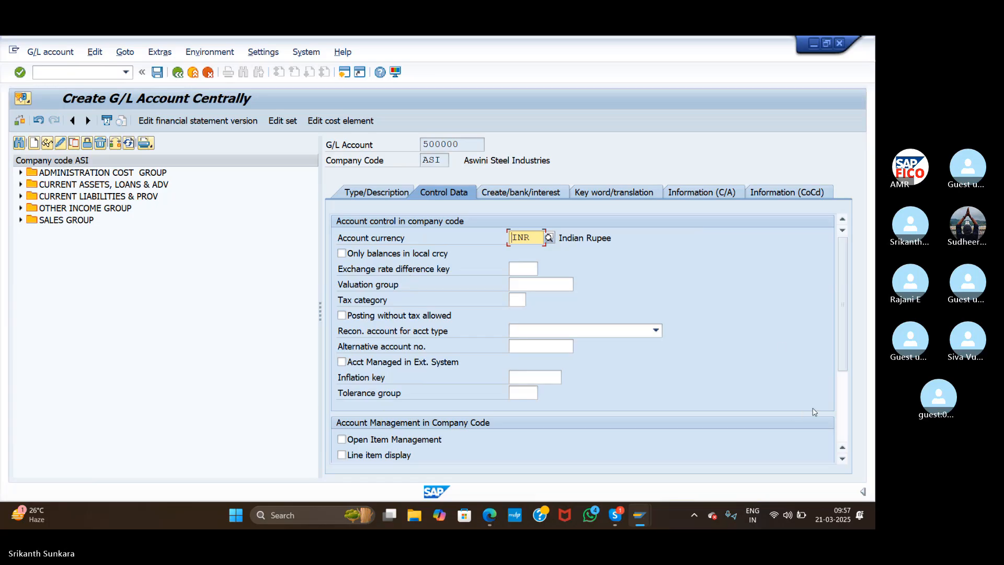
{"action": "left_click", "coordinate": [843, 409]}
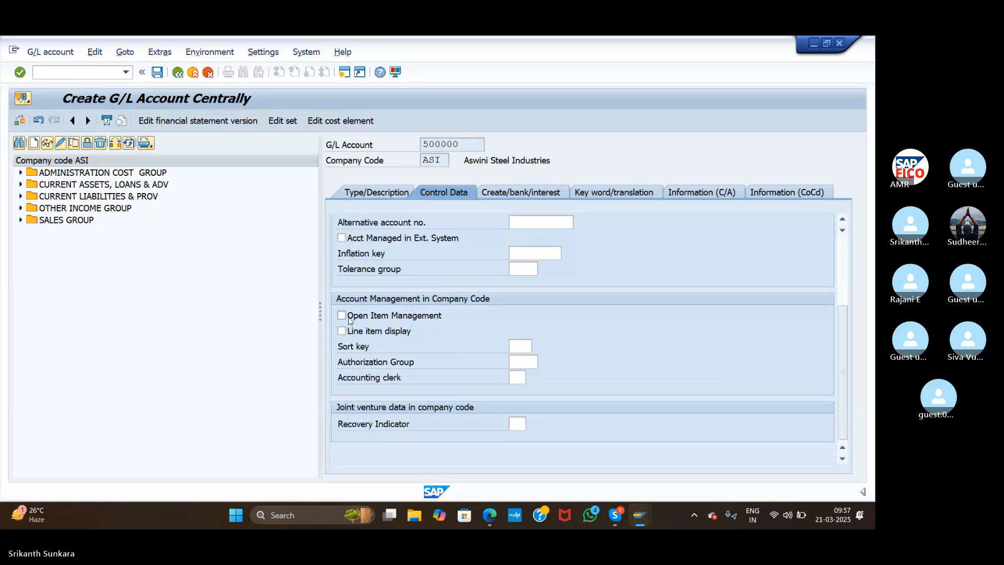
{"action": "left_click", "coordinate": [342, 331]}
{"action": "left_click", "coordinate": [516, 347]}
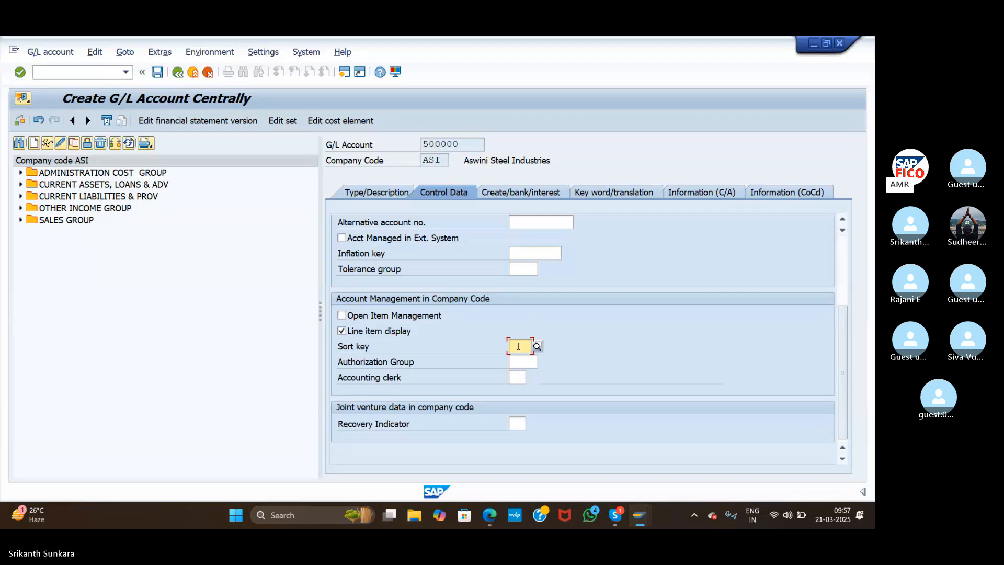
{"action": "type", "text": "001"}
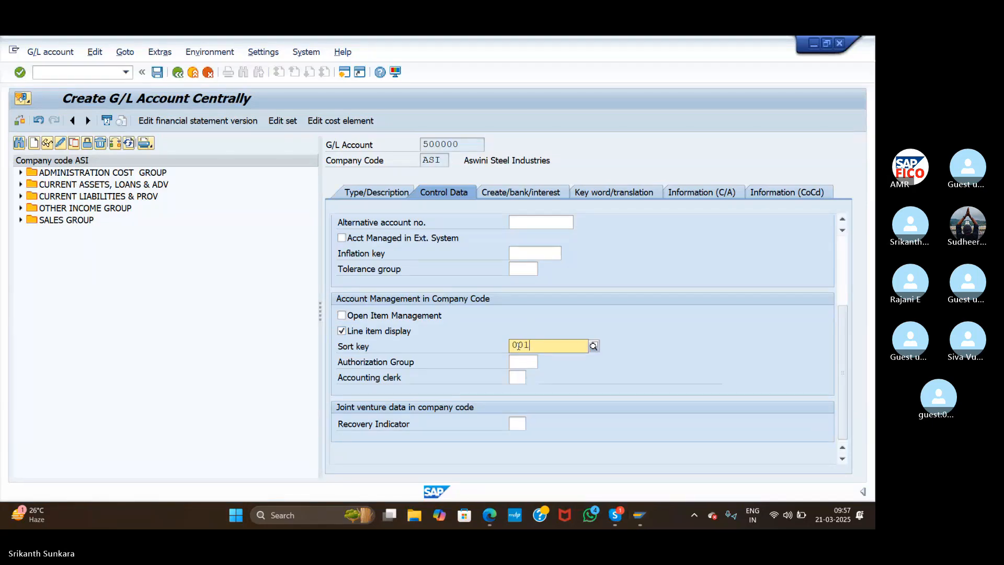
{"action": "left_click", "coordinate": [536, 373]}
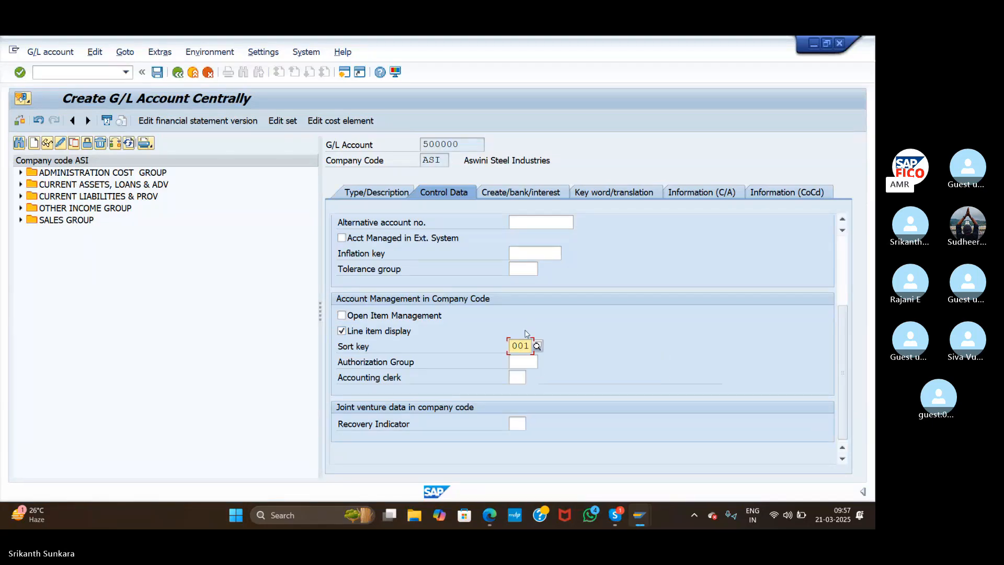
Assign field status group G001 to account 500000 and save the account
{"action": "left_click", "coordinate": [509, 195]}
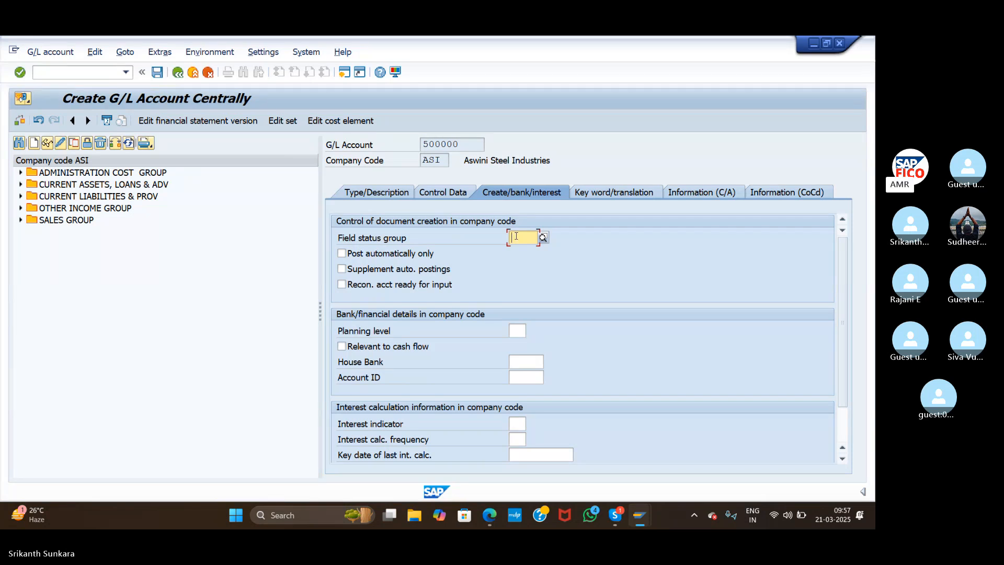
{"action": "type", "text": "g00"}
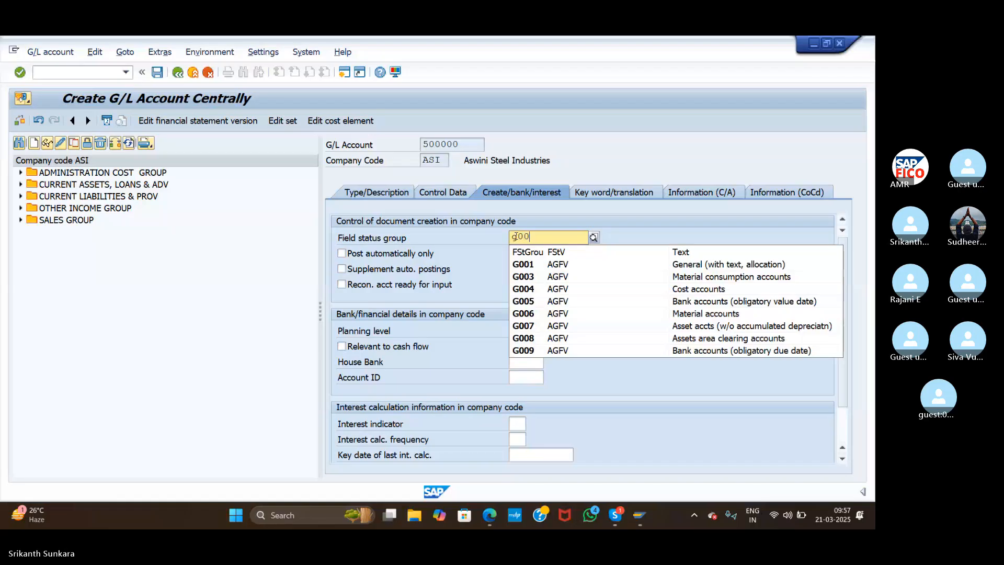
{"action": "left_click", "coordinate": [526, 264]}
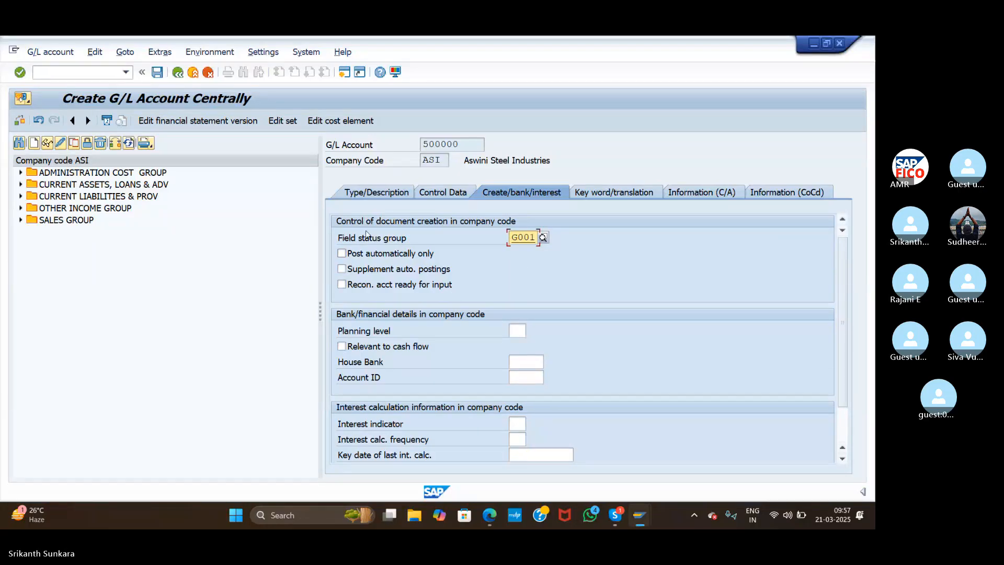
{"action": "left_click", "coordinate": [157, 72]}
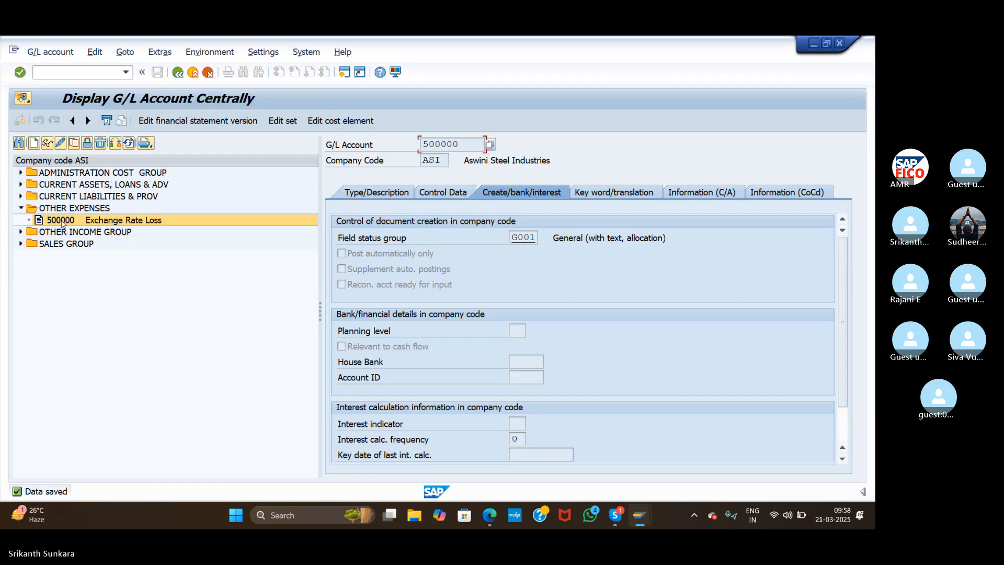
Expand the other income accounts, then start G/L account 300102 in company code ASI with account group OTHER INCOME GROUP
{"action": "left_click", "coordinate": [21, 232]}
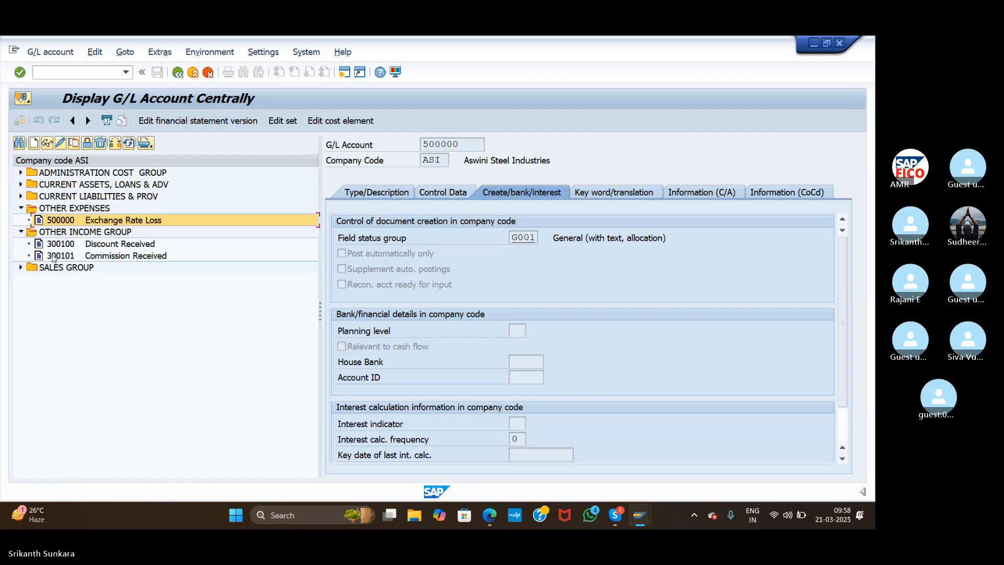
{"action": "left_click", "coordinate": [35, 146]}
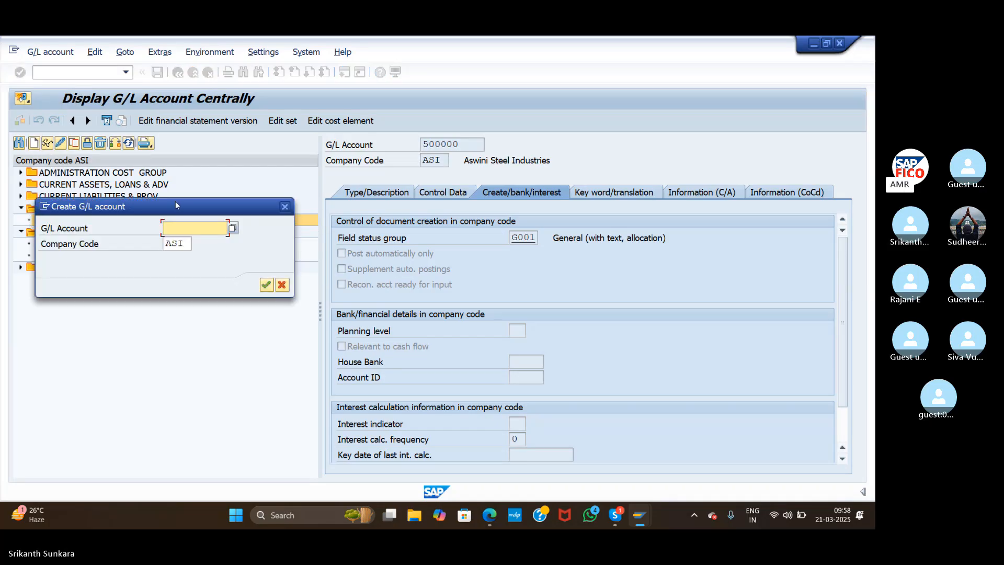
{"action": "left_click_drag", "start_coordinate": [175, 205], "coordinate": [173, 311]}
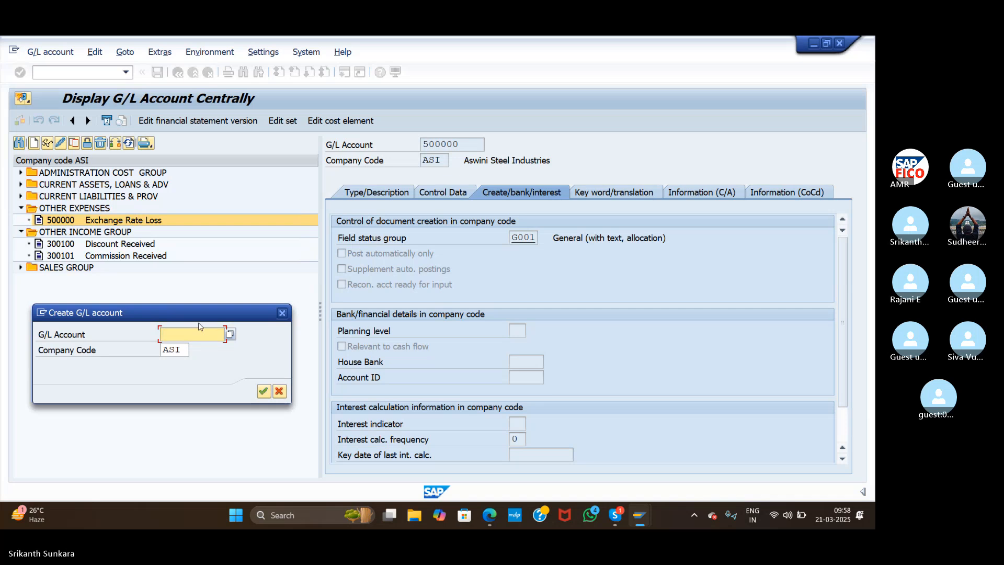
{"action": "type", "text": "300"}
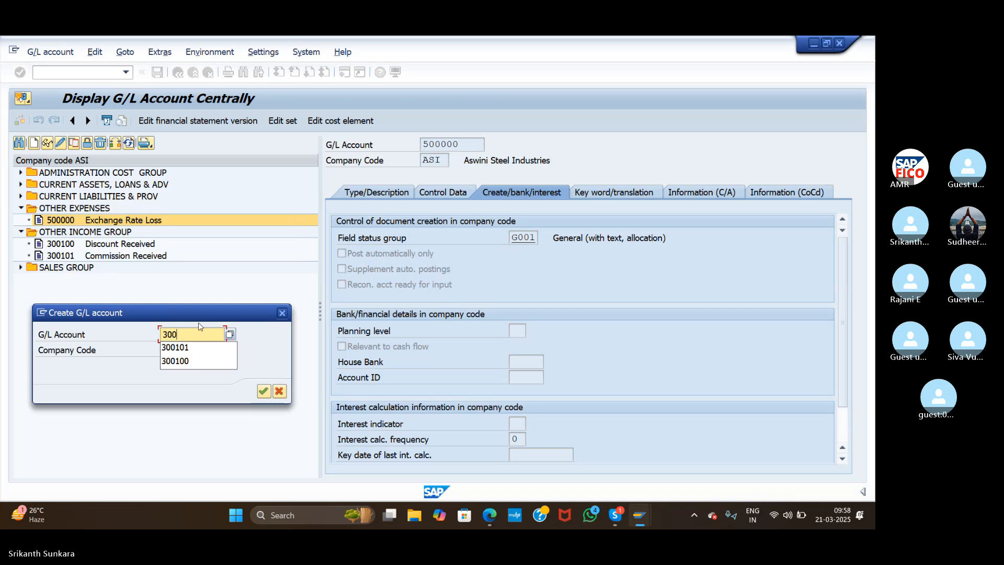
{"action": "type", "text": "102"}
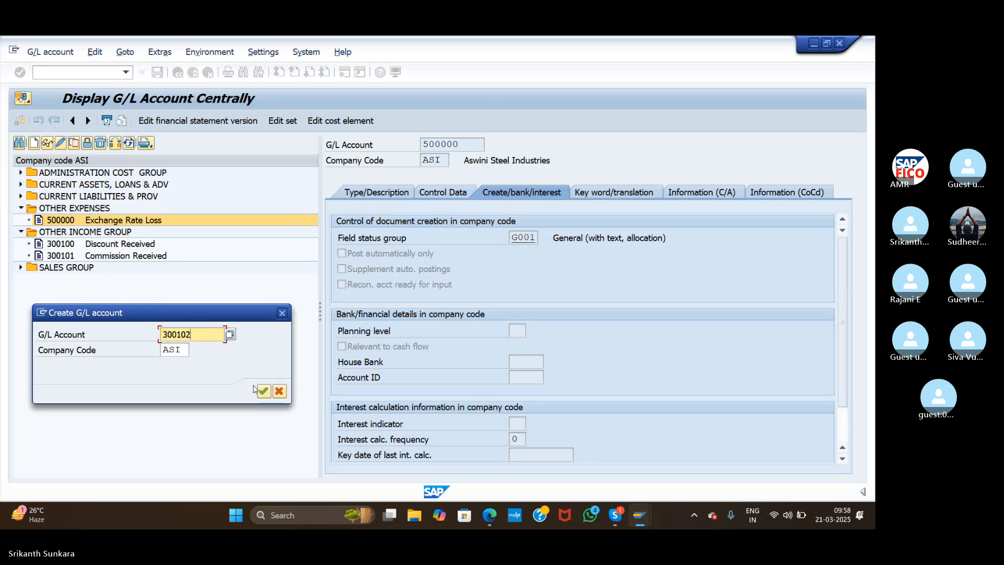
{"action": "left_click", "coordinate": [263, 390]}
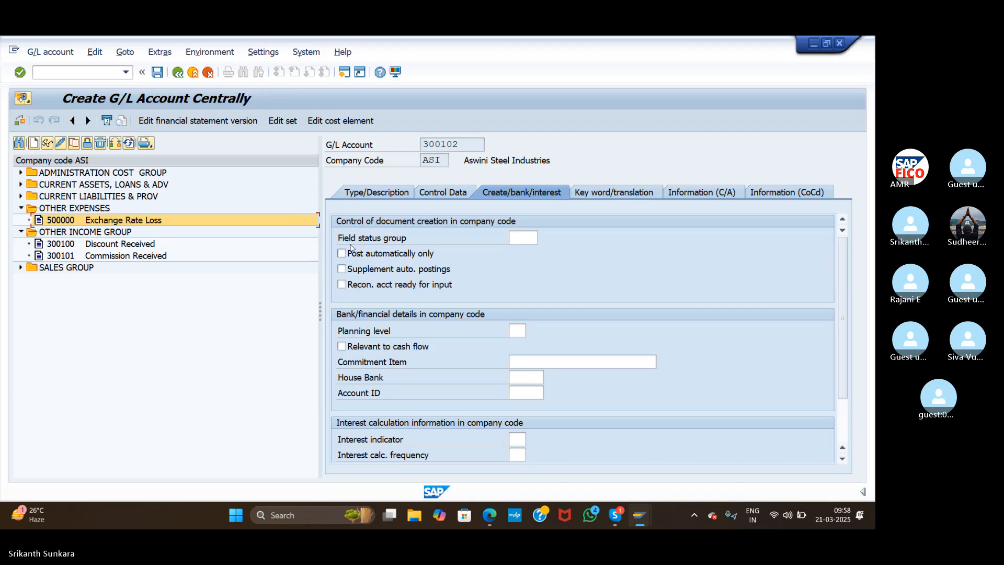
{"action": "left_click", "coordinate": [400, 199]}
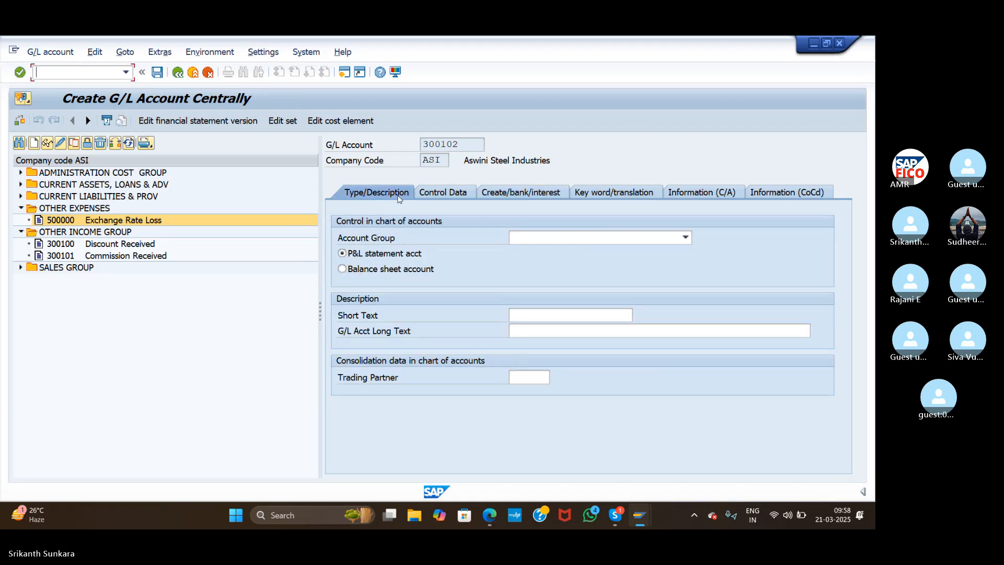
{"action": "left_click", "coordinate": [545, 238]}
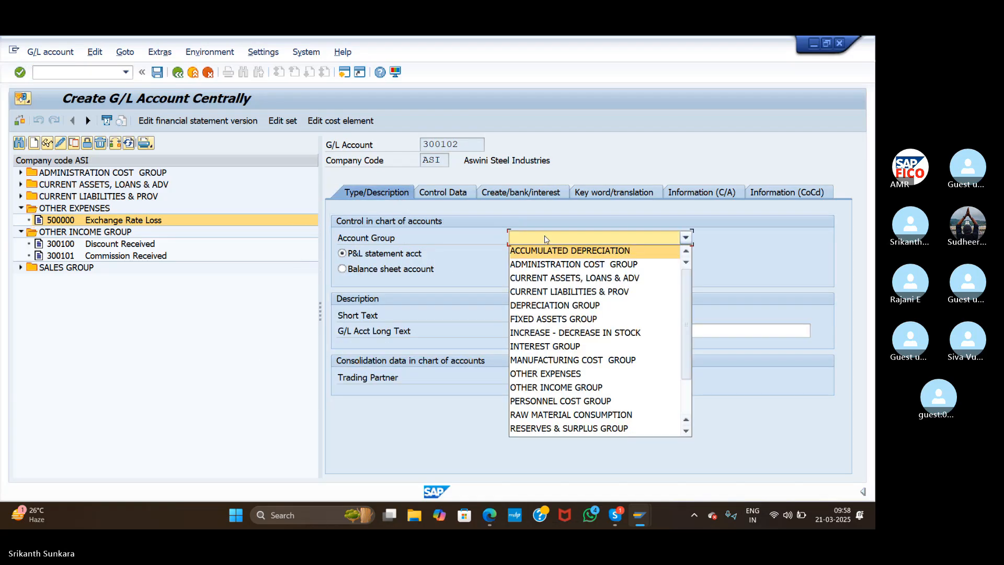
{"action": "left_click", "coordinate": [576, 390]}
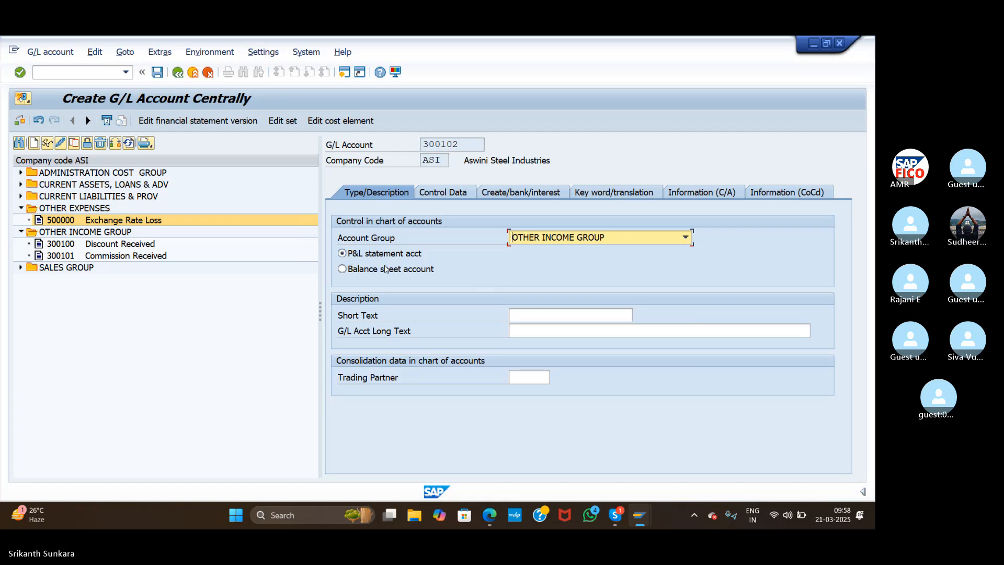
Enter the short text "Exchange Rate Gain" and the long text "Exchange Rate Gain Account" for account 300102
{"action": "left_click", "coordinate": [536, 312]}
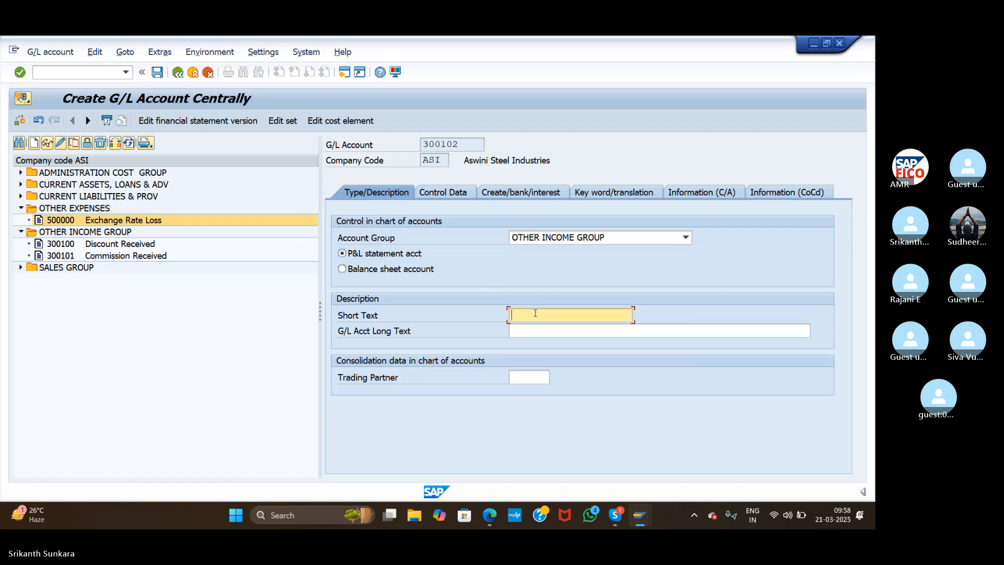
{"action": "type", "text": "Exchan"}
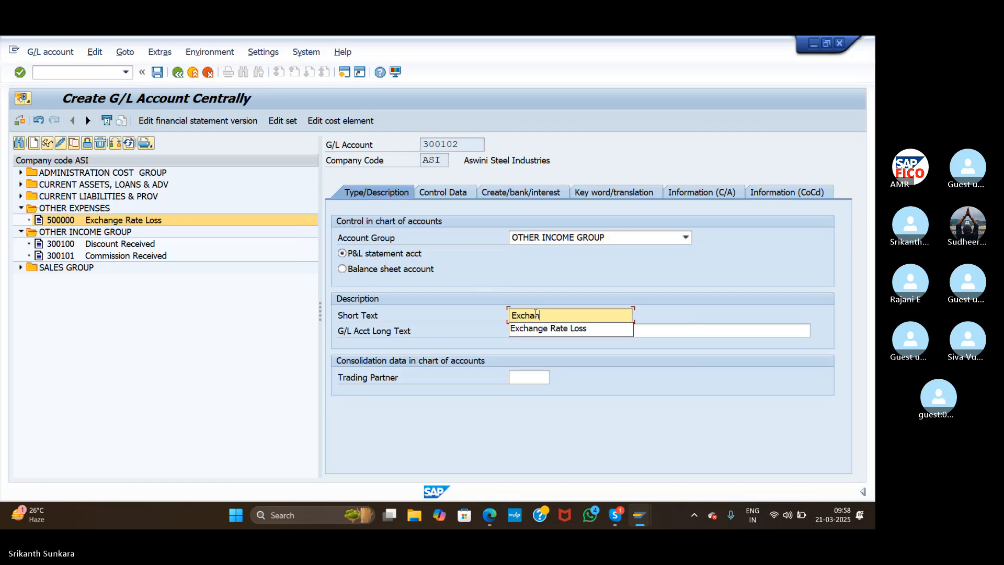
{"action": "type", "text": "ge Rate Gain"}
{"action": "left_click", "coordinate": [544, 326]}
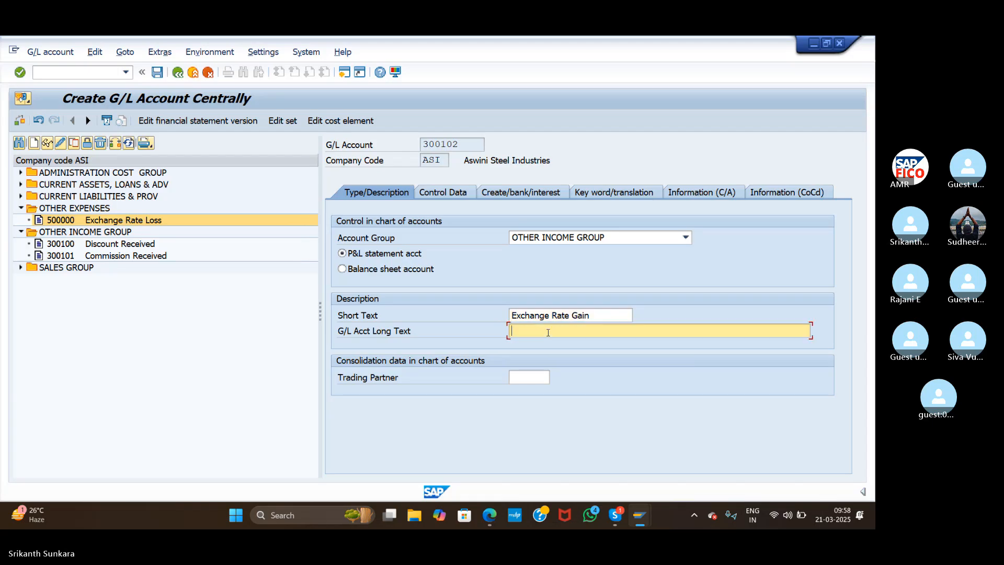
{"action": "type", "text": "Exchange Rate"}
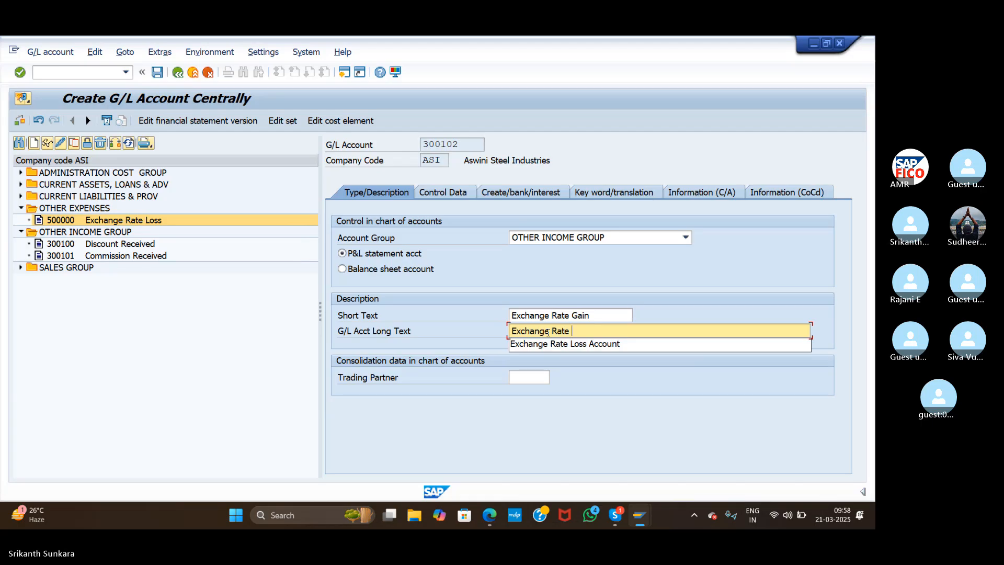
{"action": "type", "text": " Gain Accoungt"}
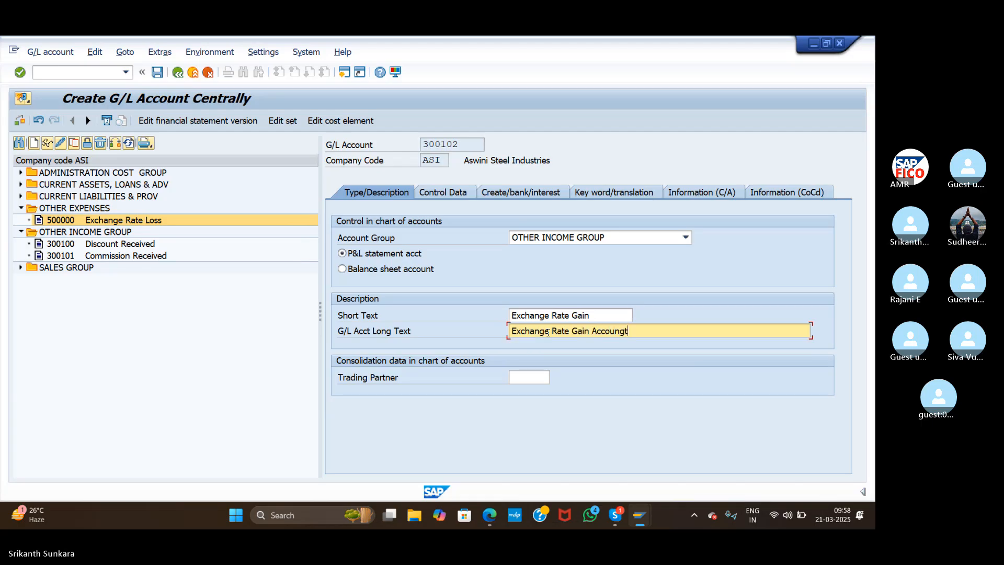
{"action": "key", "text": "BackSpace"}
{"action": "key", "text": "BackSpace"}
{"action": "type", "text": "t"}
In the control data of account 300102, enable line item display and set the sort key to 001
{"action": "left_click", "coordinate": [445, 193]}
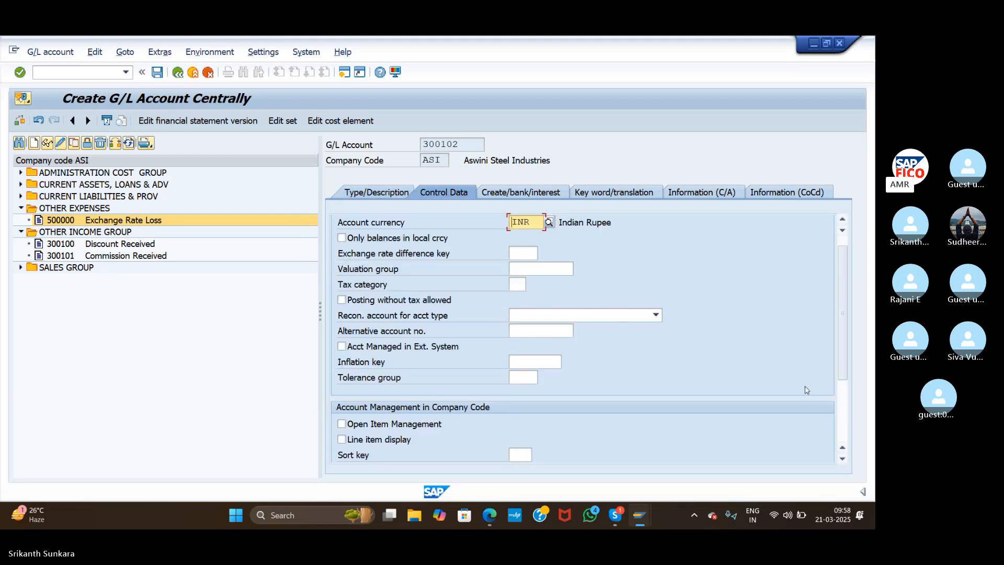
{"action": "scroll", "coordinate": [839, 407], "scroll_direction": "down", "scroll_amount": 3}
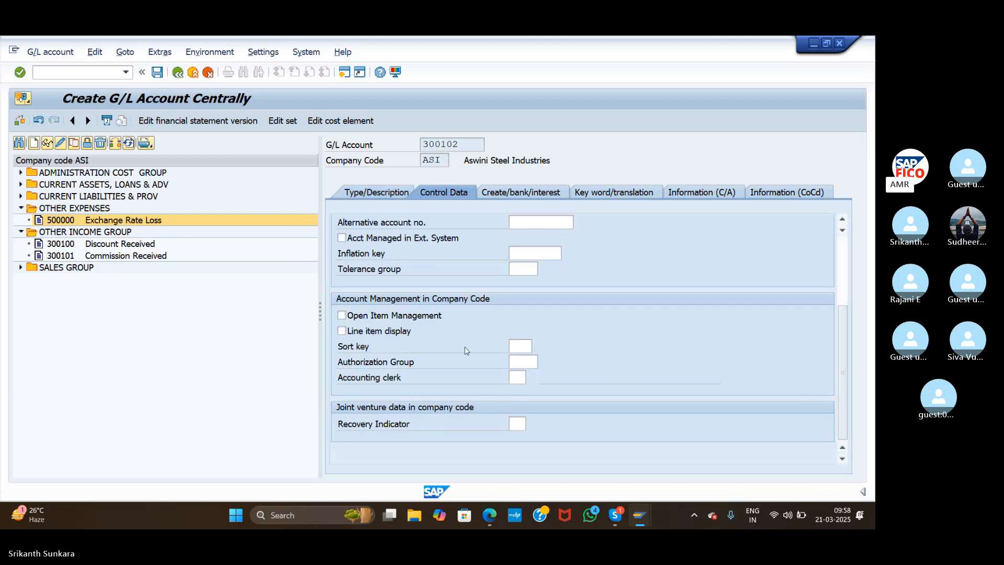
{"action": "left_click", "coordinate": [342, 331]}
{"action": "left_click", "coordinate": [519, 346]}
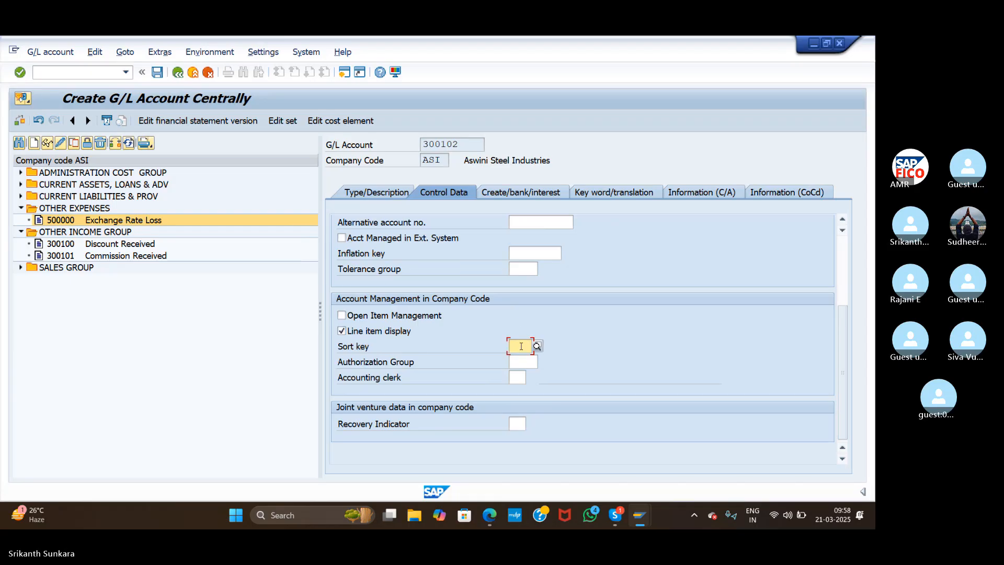
{"action": "type", "text": "001"}
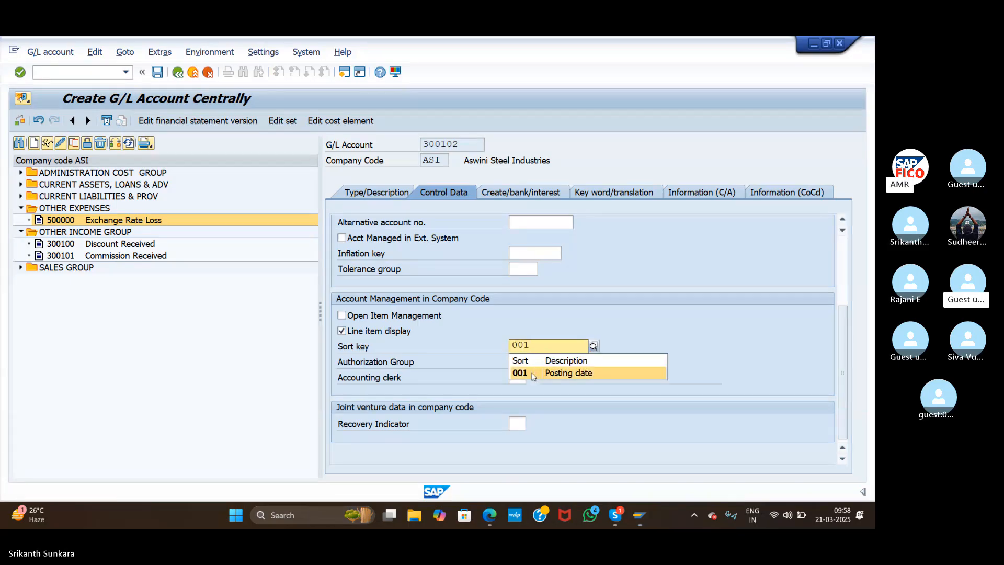
{"action": "left_click", "coordinate": [533, 375]}
Assign field status group G001 to account 300102 and save the account
{"action": "left_click", "coordinate": [529, 193]}
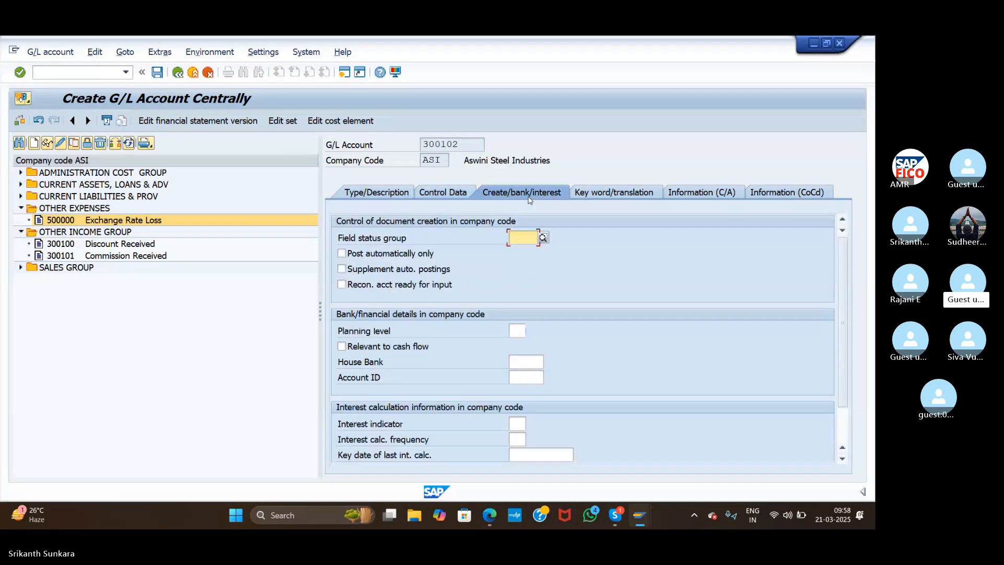
{"action": "type", "text": "g00"}
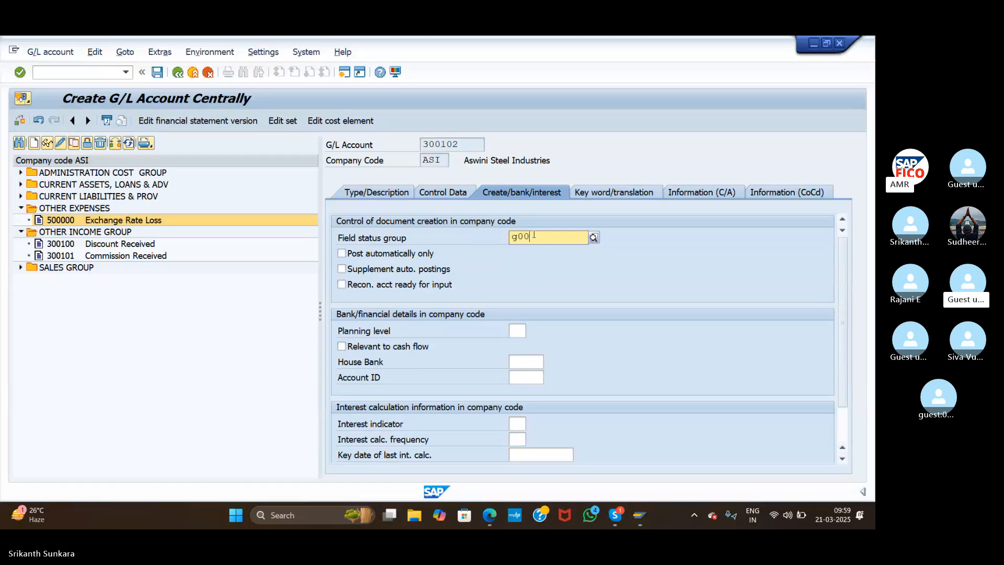
{"action": "left_click", "coordinate": [537, 262]}
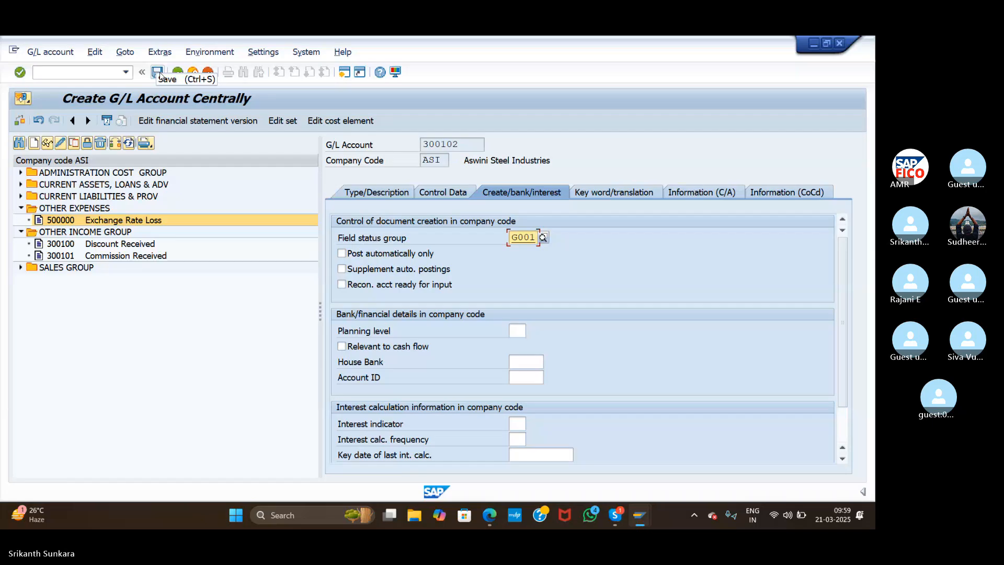
{"action": "left_click", "coordinate": [158, 73]}
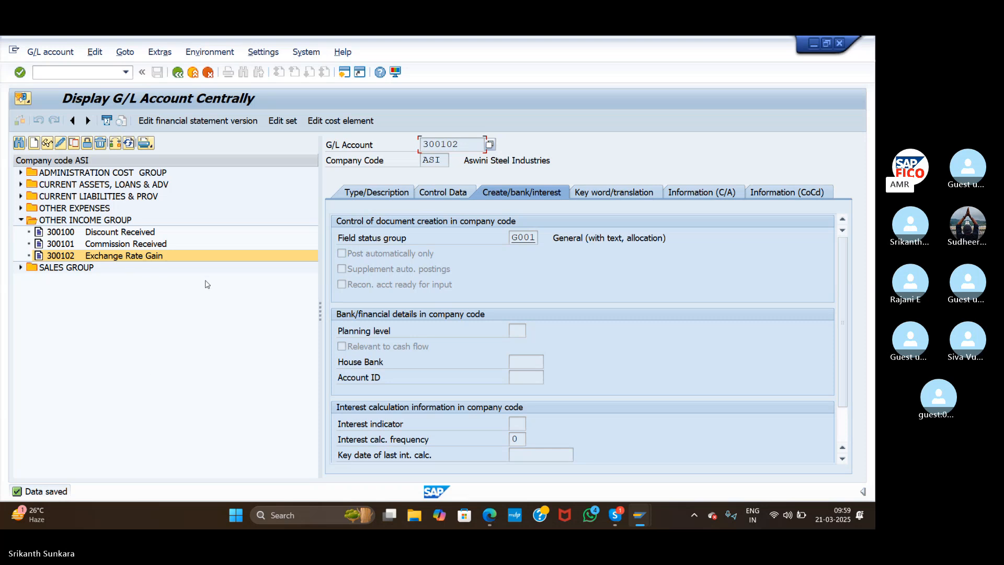
Go to transaction OBA1 and open the exchange rate difference procedure KDB for chart of accounts AGOC
{"action": "left_click", "coordinate": [83, 74]}
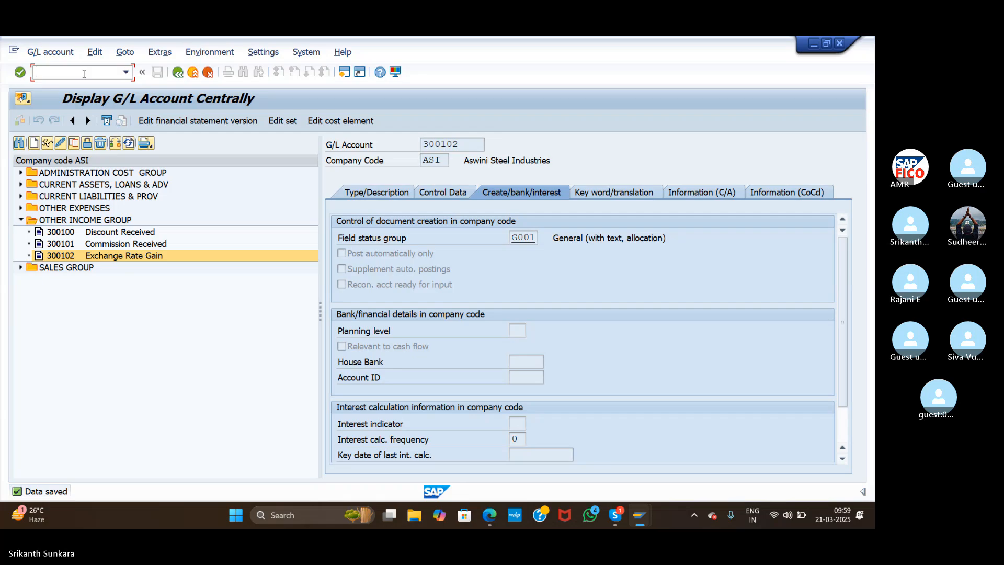
{"action": "type", "text": "/noba1"}
{"action": "key", "text": "Return"}
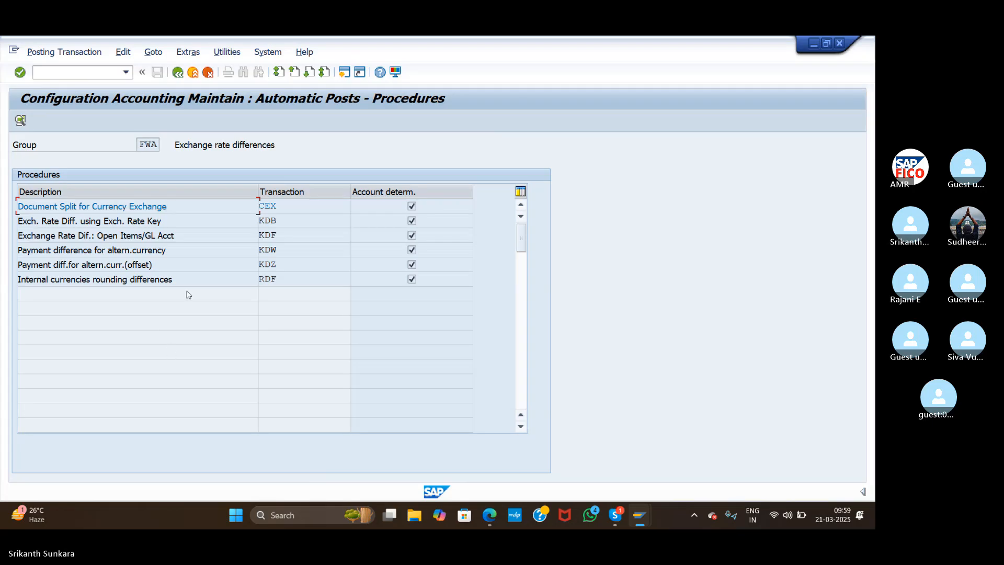
{"action": "double_click", "coordinate": [278, 221]}
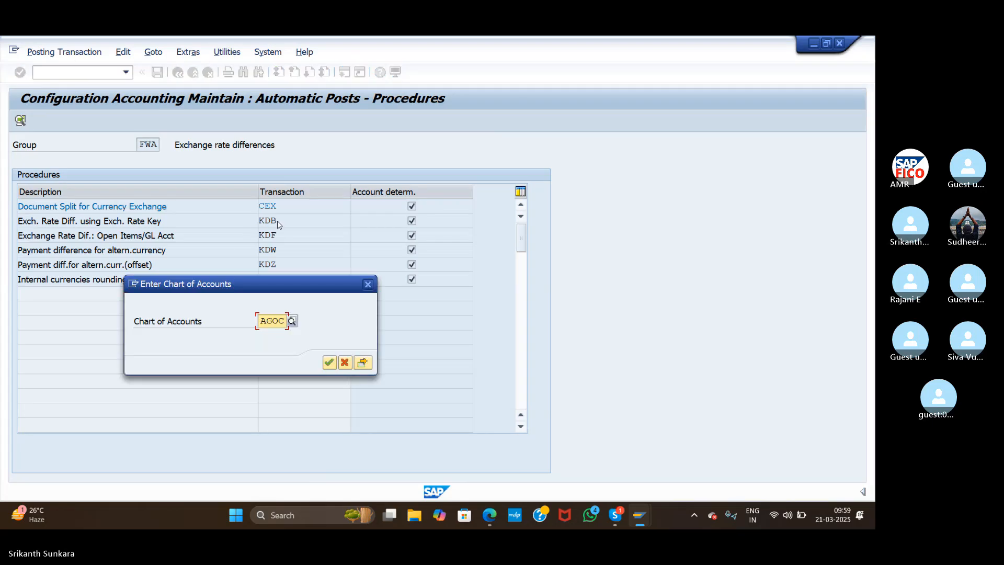
{"action": "left_click", "coordinate": [328, 363]}
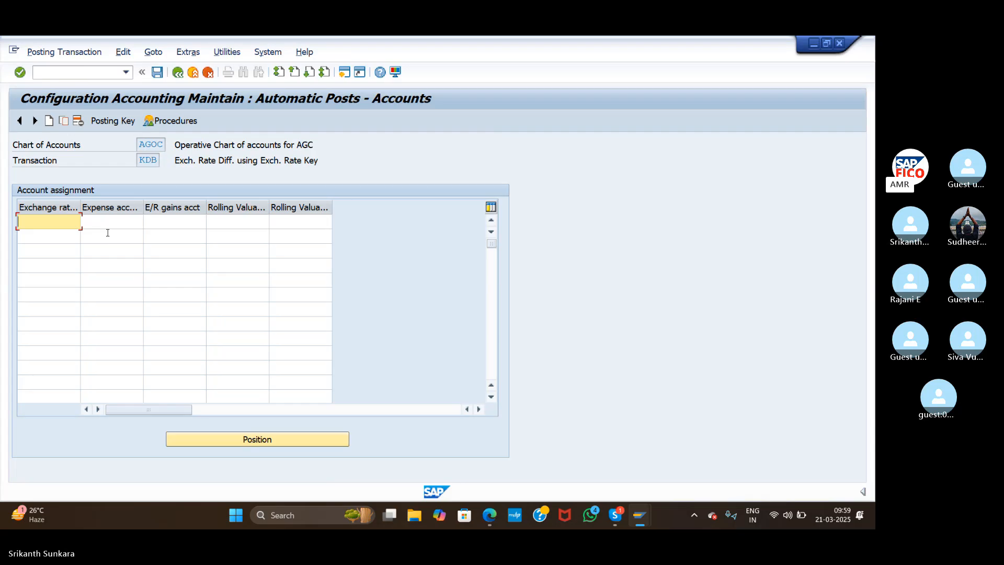
Add an account assignment for USD with the Exchange Rate Loss Account 500000 of company code ASI as expense account
{"action": "type", "text": "UAD"}
{"action": "key", "text": "BackSpace"}
{"action": "key", "text": "BackSpace"}
{"action": "type", "text": "SD"}
{"action": "left_click", "coordinate": [110, 220]}
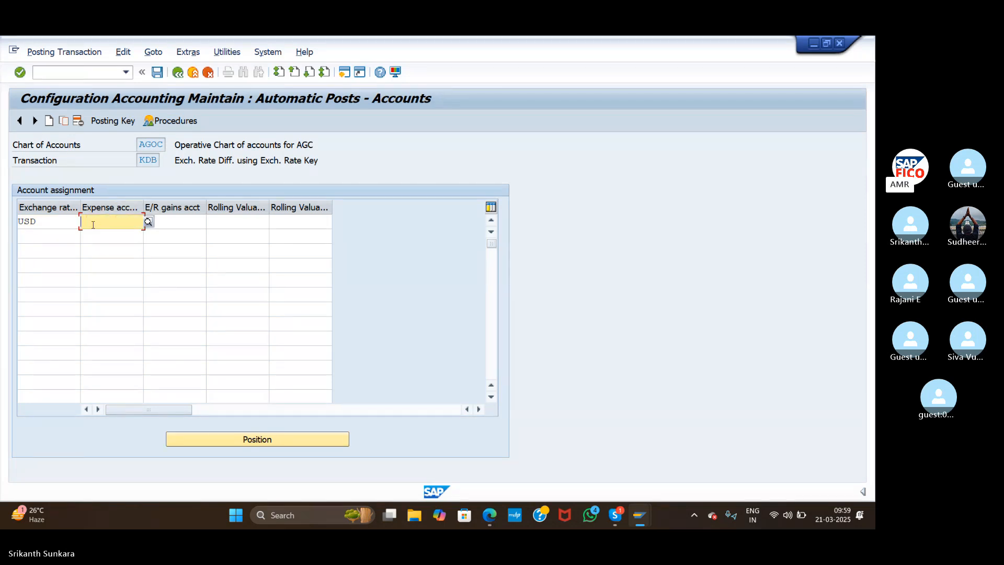
{"action": "left_click", "coordinate": [149, 223]}
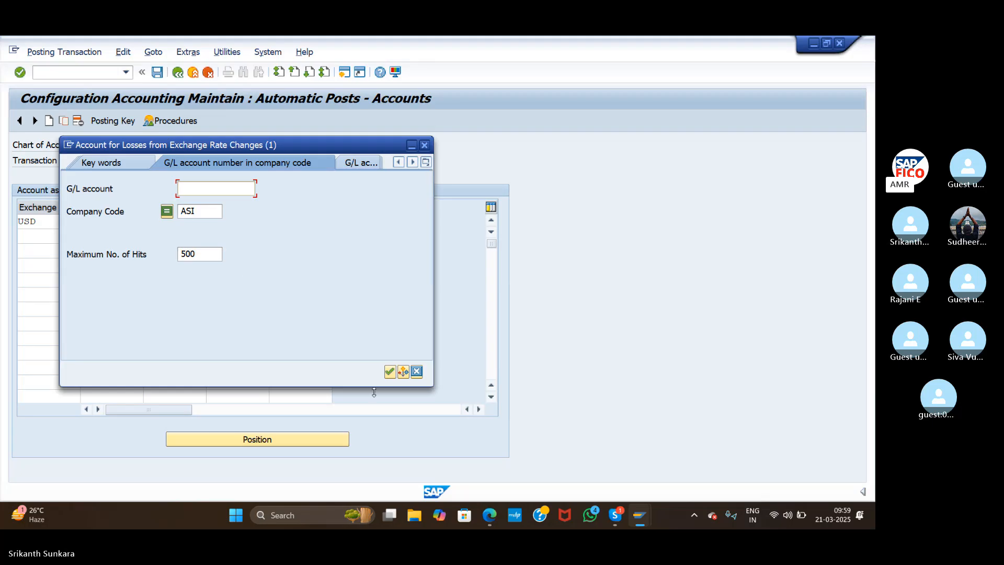
{"action": "left_click", "coordinate": [389, 373]}
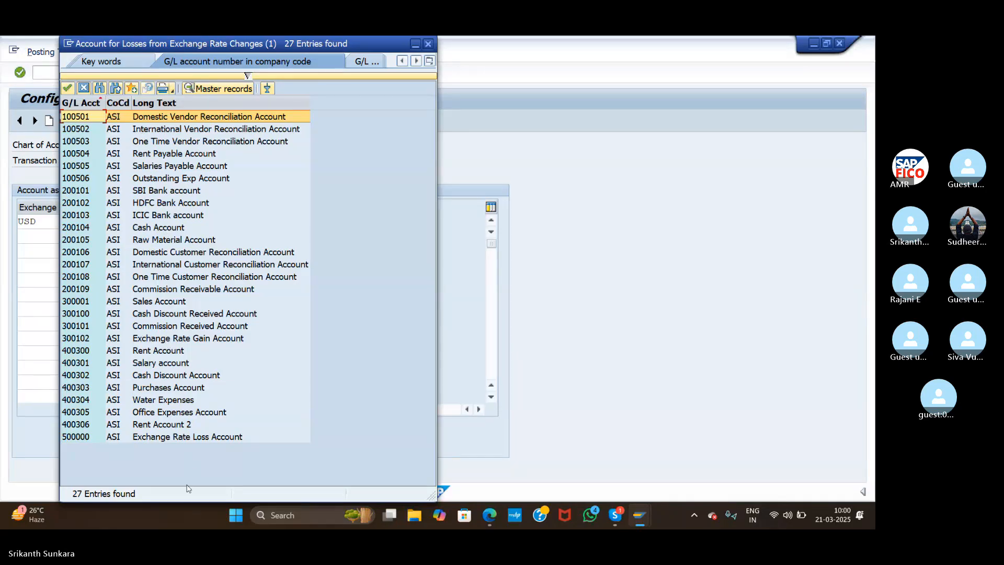
{"action": "double_click", "coordinate": [192, 437]}
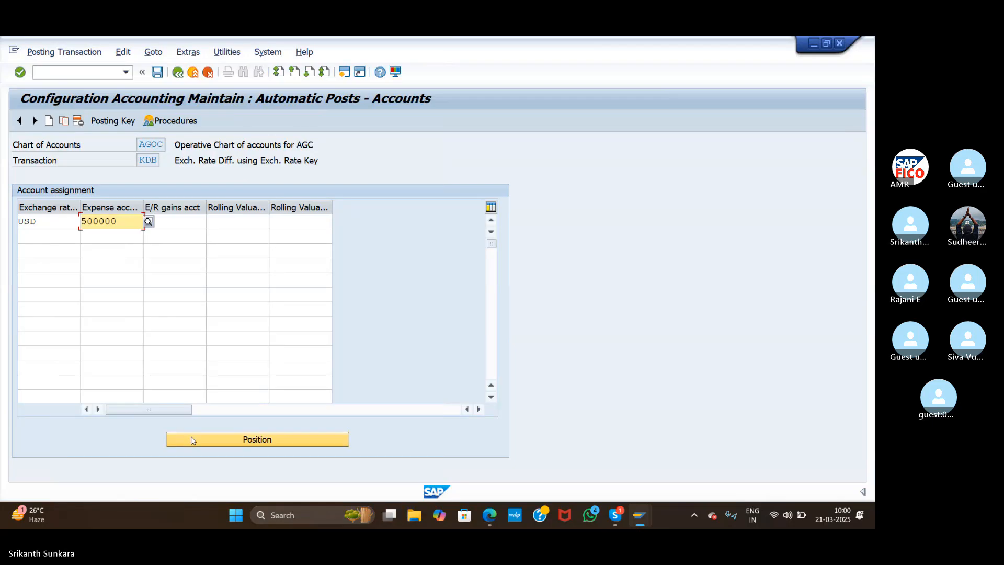
Assign the Exchange Rate Gain Account 300102 as the USD gains account and save under the Foreign Currency Customization request
{"action": "left_click", "coordinate": [166, 222]}
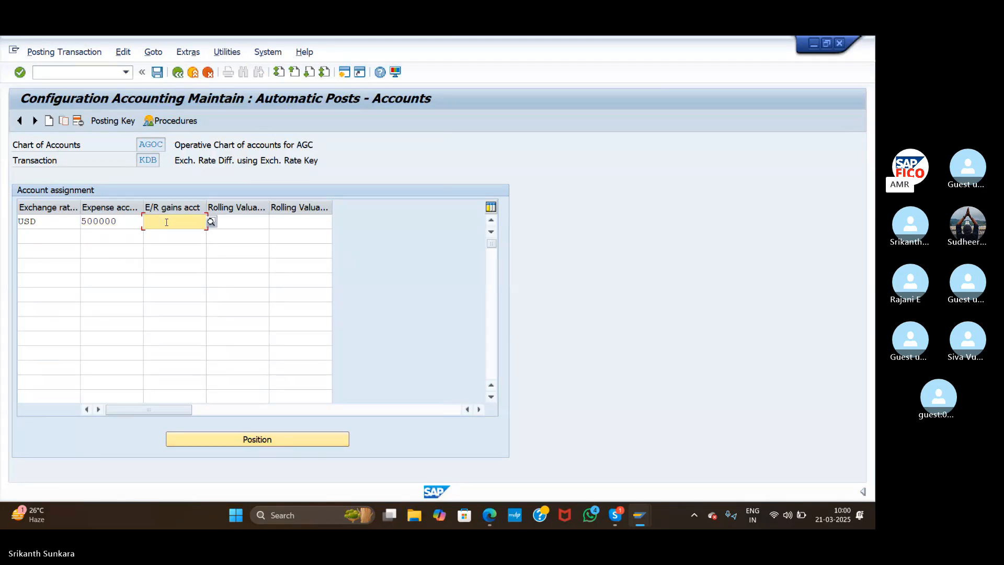
{"action": "left_click", "coordinate": [211, 222]}
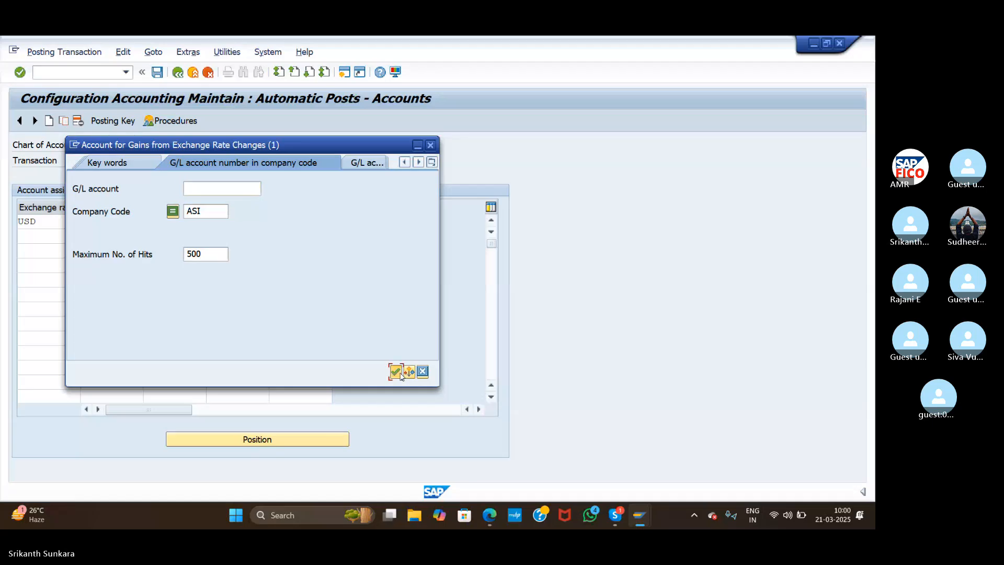
{"action": "left_click", "coordinate": [397, 371]}
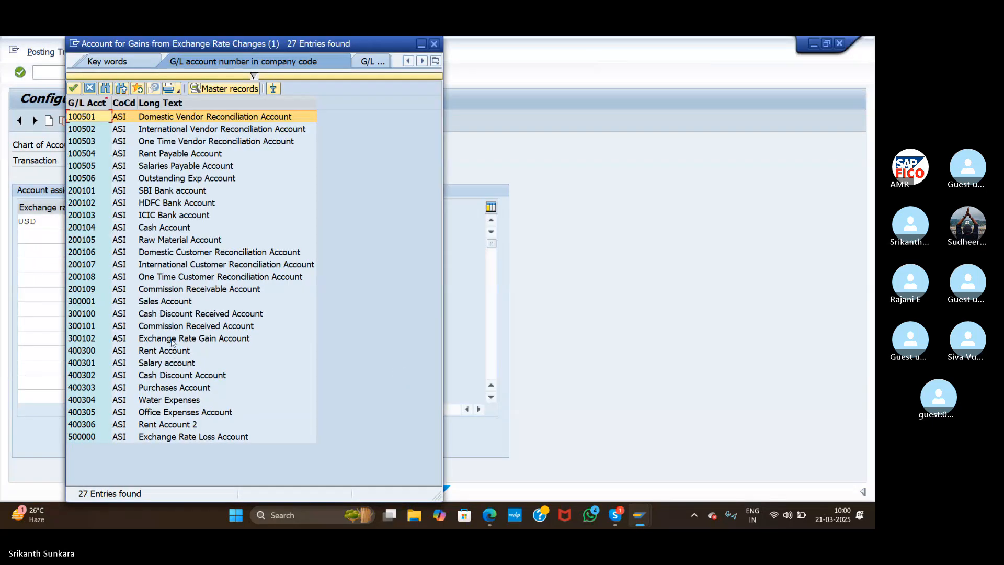
{"action": "left_click", "coordinate": [175, 340]}
{"action": "double_click", "coordinate": [174, 339]}
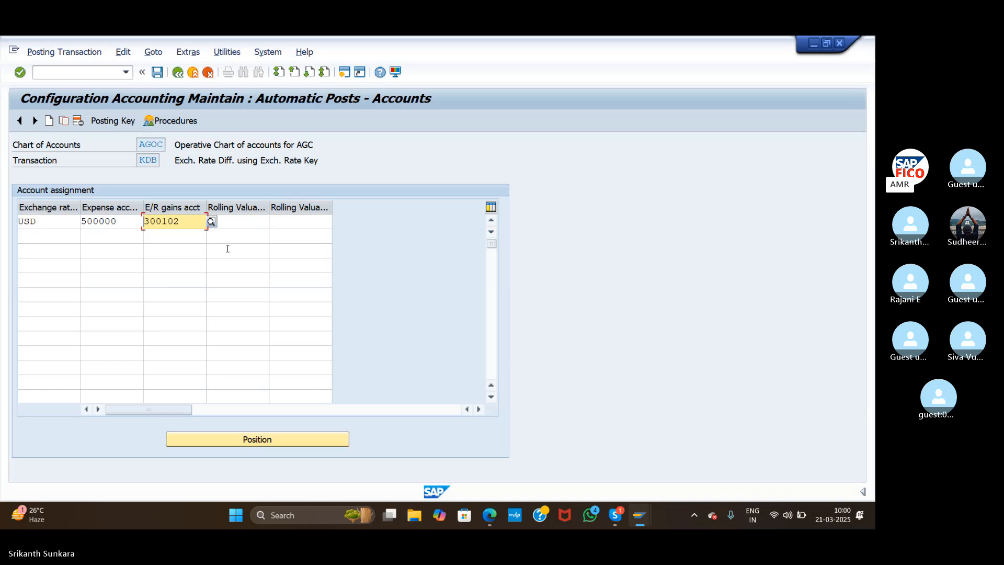
{"action": "left_click", "coordinate": [159, 74]}
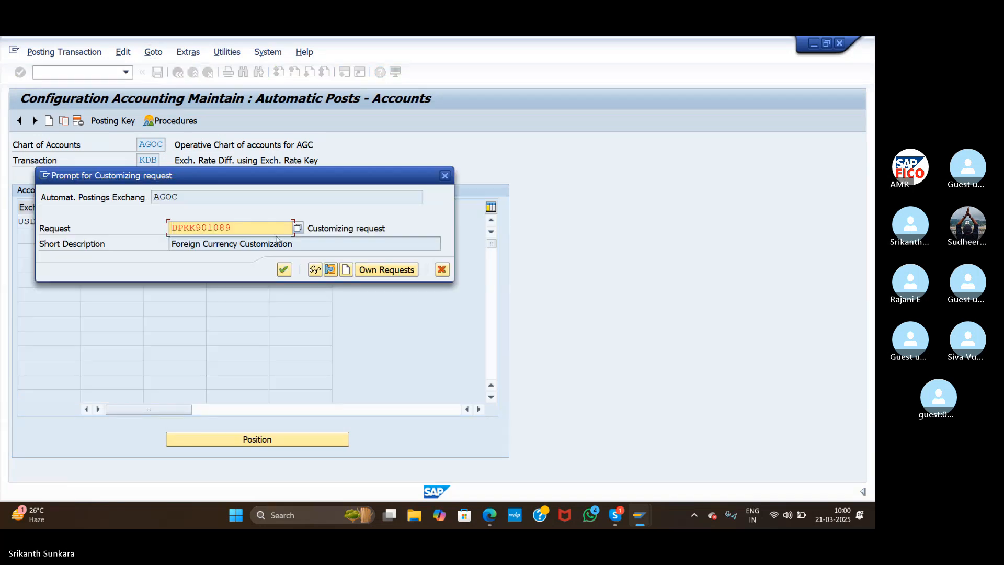
{"action": "left_click", "coordinate": [283, 268]}
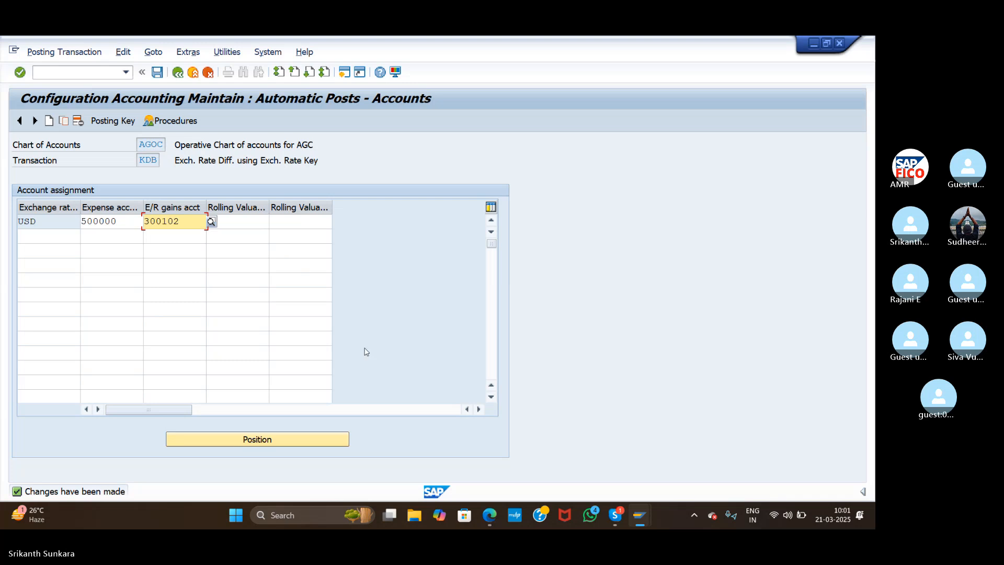
Switch to Skype and review the foreign currency revaluation step list shared in the meeting chat
{"action": "left_click", "coordinate": [616, 517]}
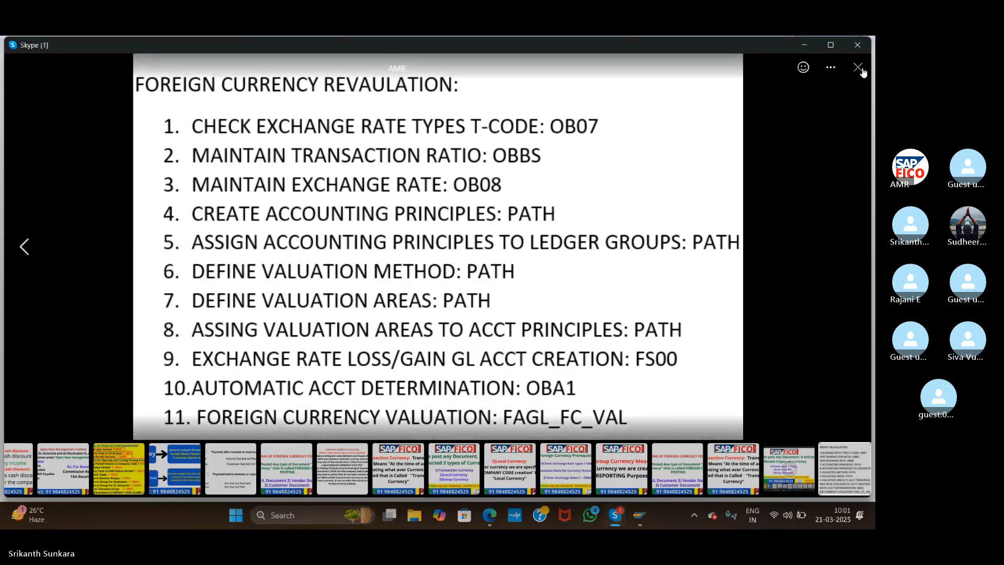
{"action": "left_click", "coordinate": [859, 68]}
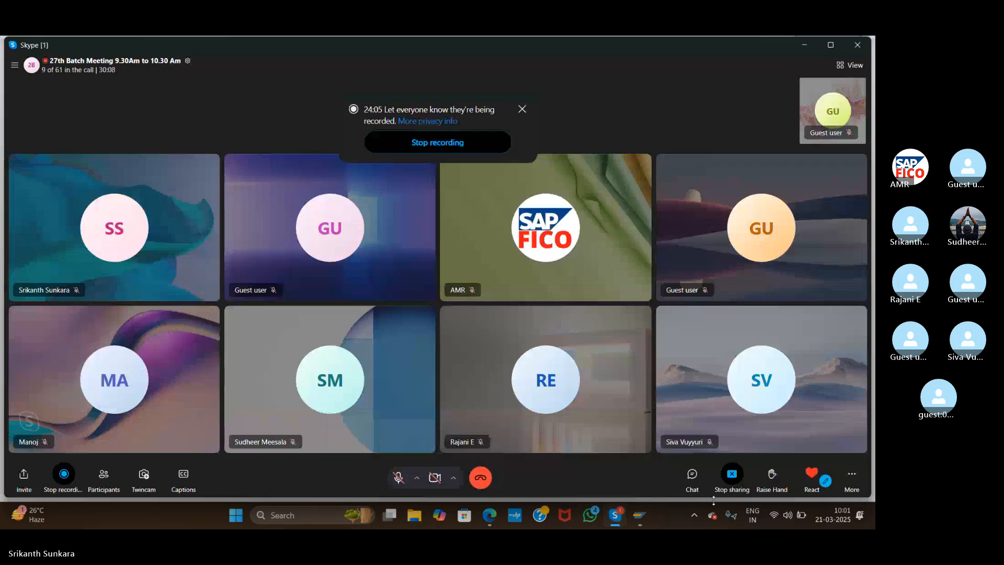
{"action": "left_click", "coordinate": [690, 484]}
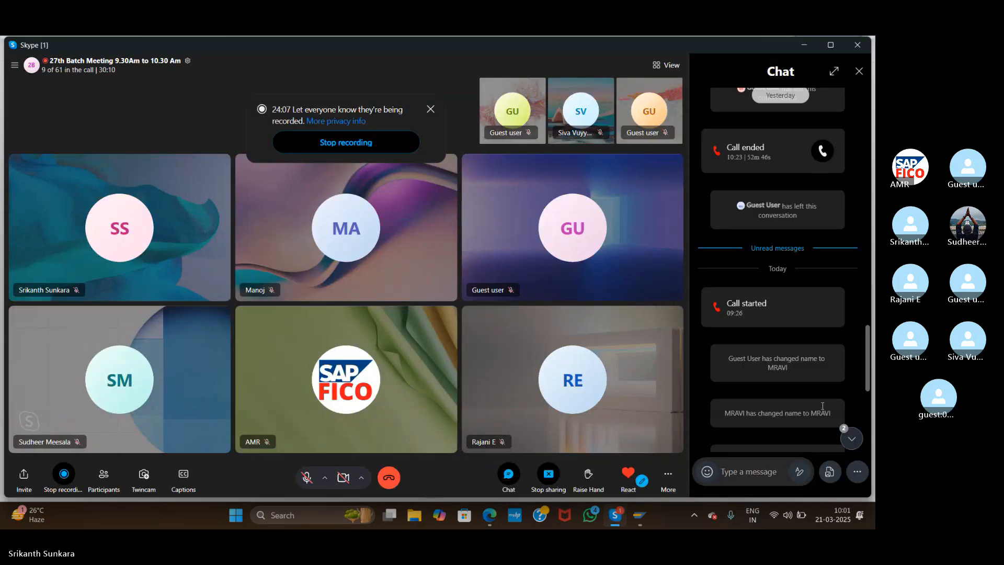
{"action": "scroll", "coordinate": [868, 366], "scroll_direction": "up", "scroll_amount": 5}
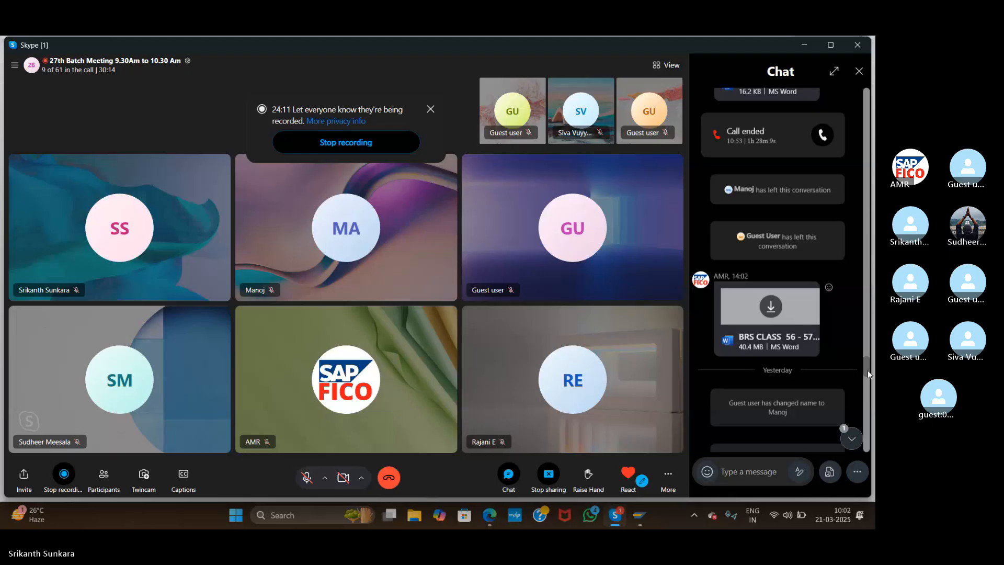
{"action": "left_click_drag", "start_coordinate": [867, 371], "coordinate": [867, 445]}
{"action": "left_click", "coordinate": [762, 364]}
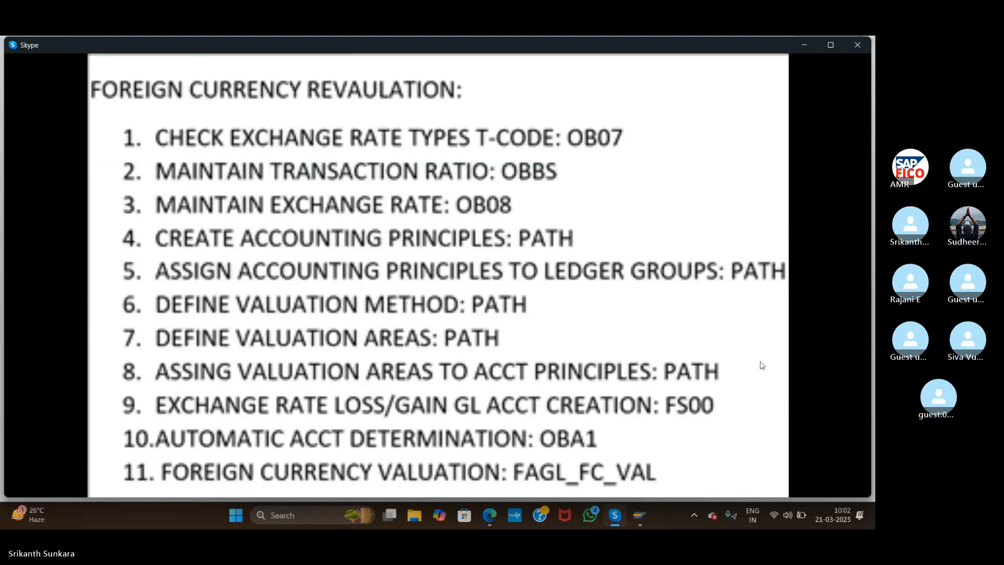
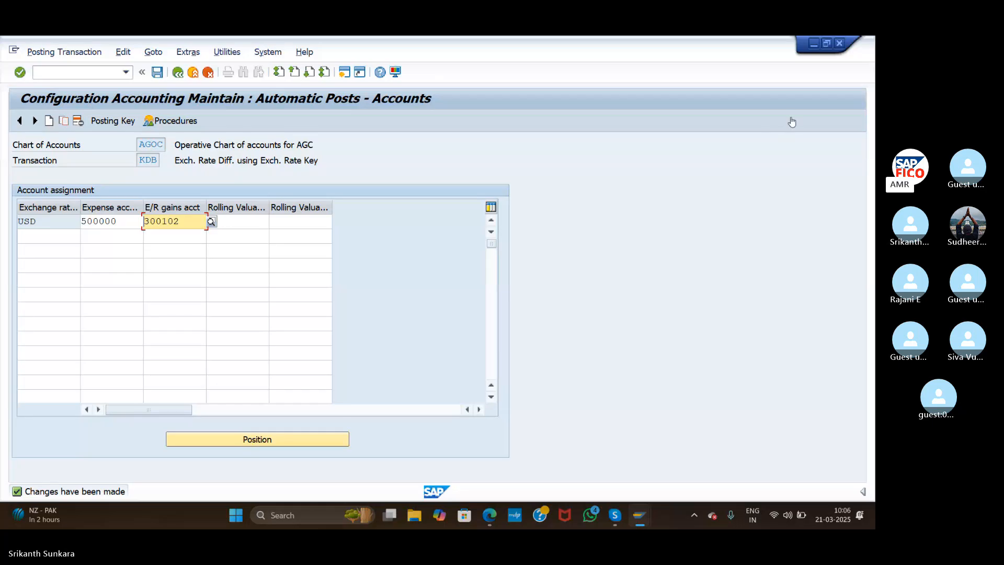
Return to SAP and open central G/L account maintenance with transaction FS00
{"action": "left_click", "coordinate": [794, 118]}
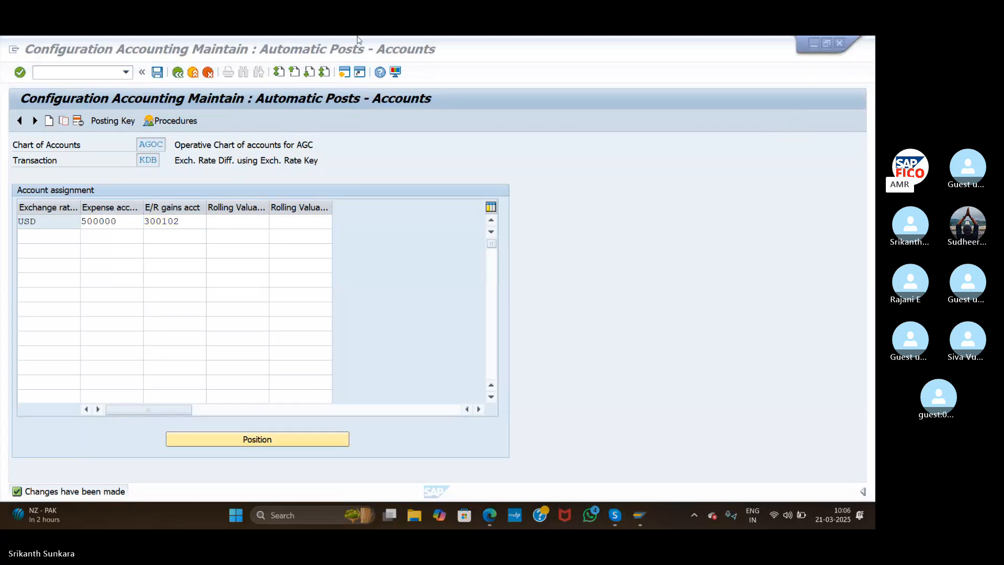
{"action": "left_click", "coordinate": [104, 72]}
{"action": "type", "text": "/nfs00"}
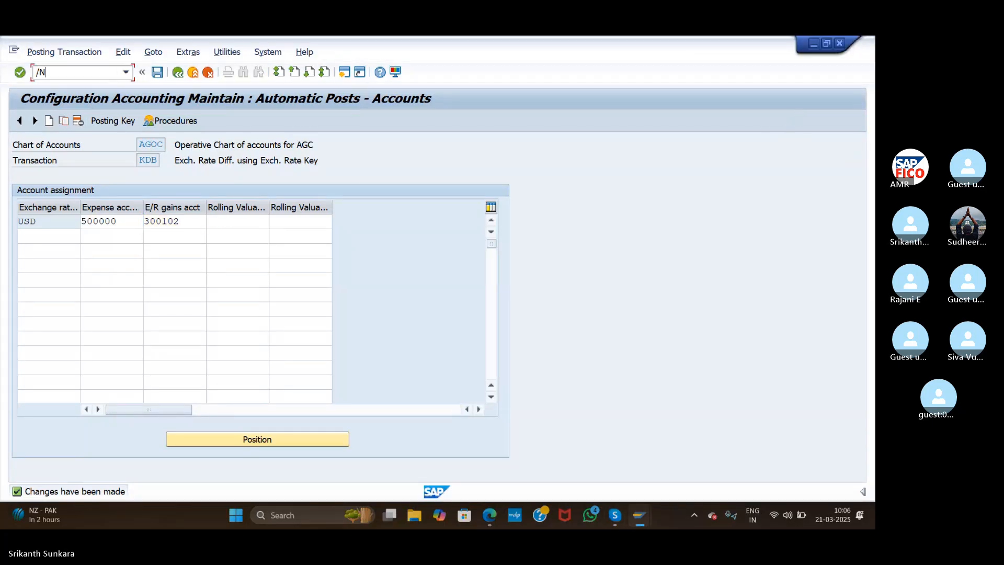
{"action": "key", "text": "Return"}
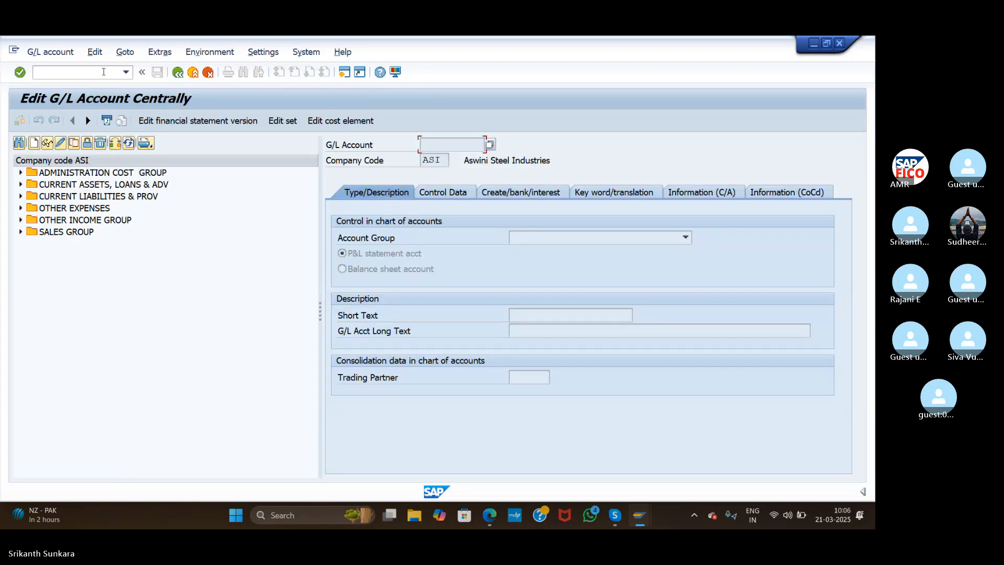
{"action": "left_click", "coordinate": [33, 142]}
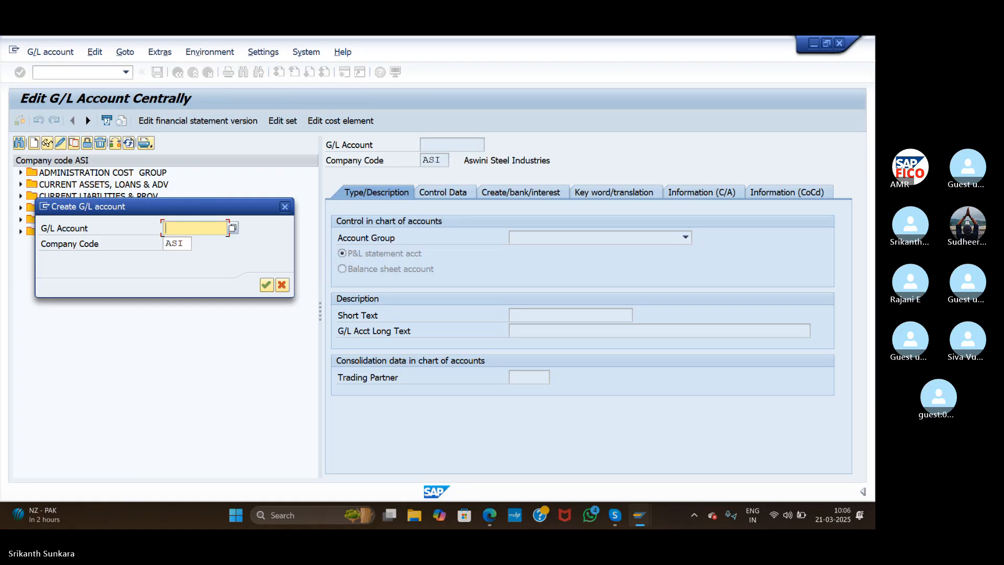
{"action": "left_click_drag", "start_coordinate": [189, 210], "coordinate": [187, 300]}
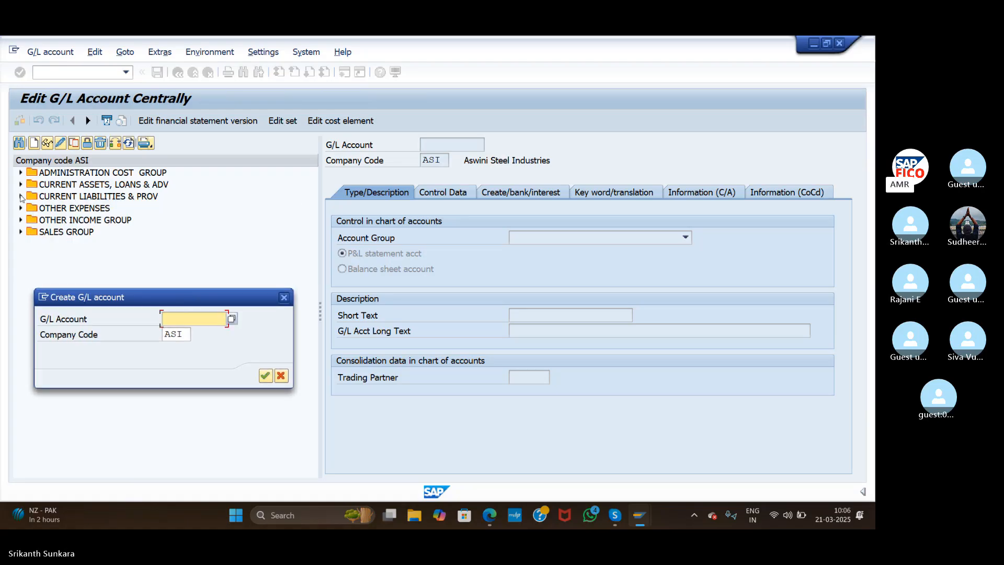
{"action": "left_click", "coordinate": [284, 298]}
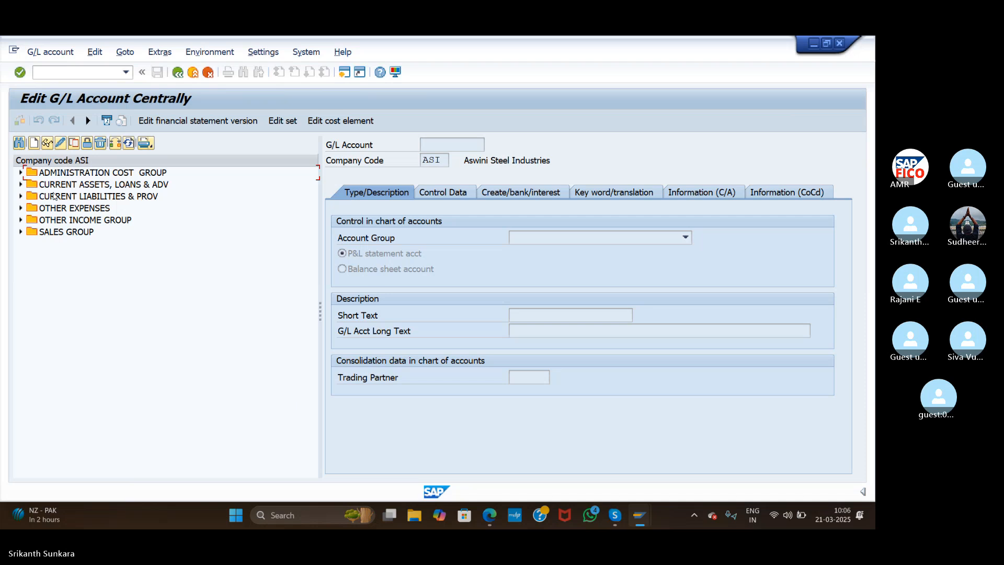
Start creating G/L account 100507 in company code ASI as the next number among the current liabilities accounts
{"action": "left_click", "coordinate": [20, 197]}
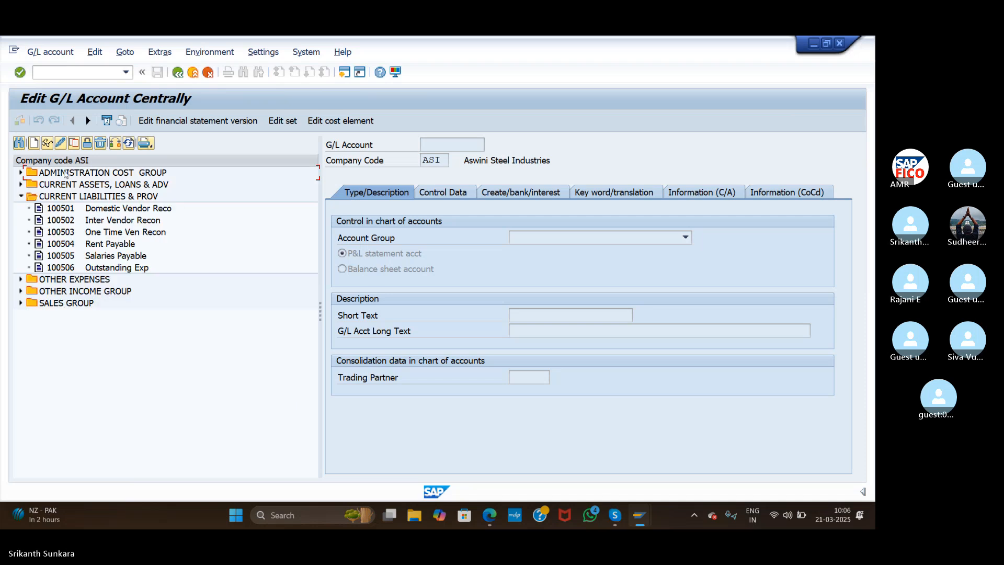
{"action": "left_click", "coordinate": [33, 143]}
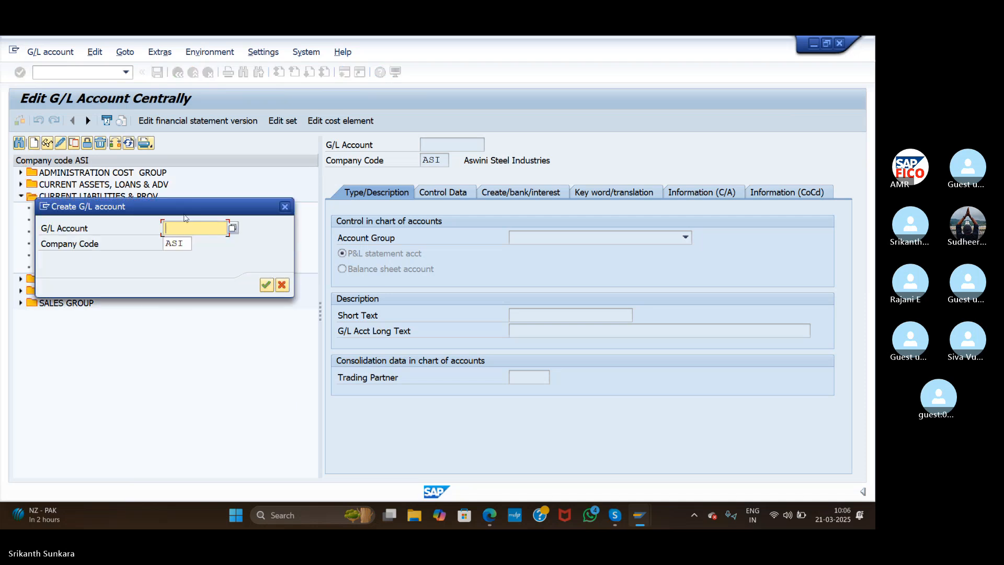
{"action": "left_click_drag", "start_coordinate": [181, 205], "coordinate": [185, 311]}
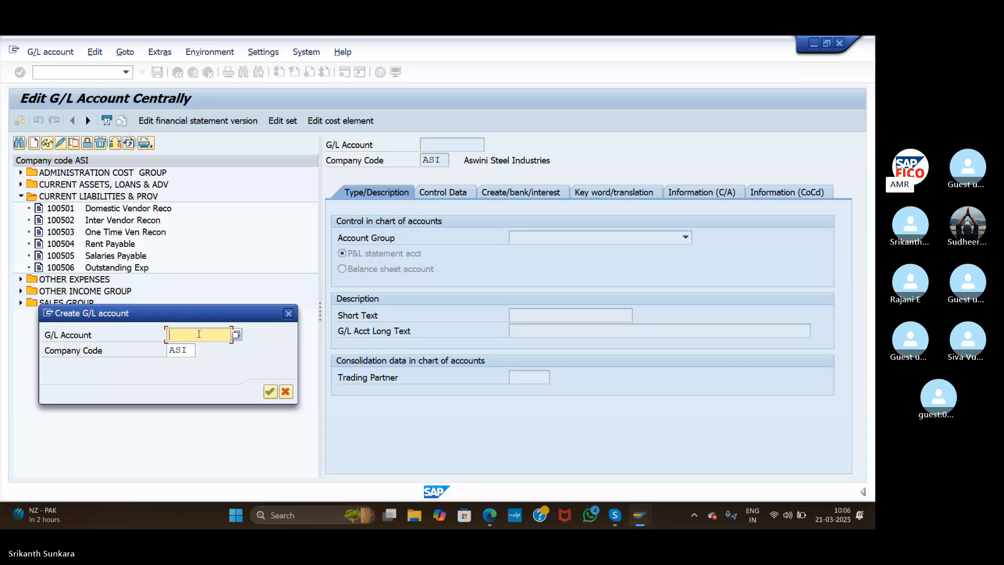
{"action": "type", "text": "100507"}
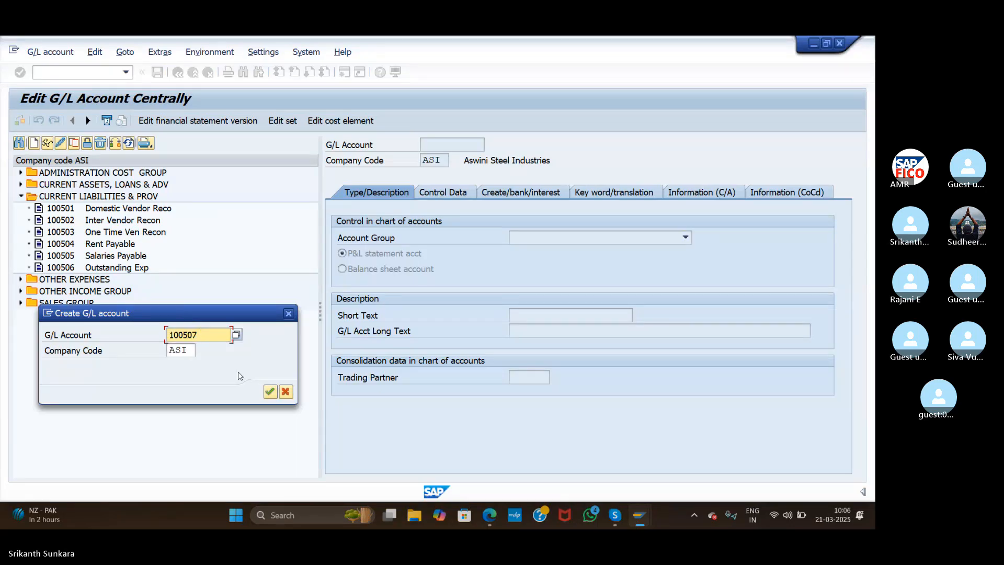
{"action": "left_click", "coordinate": [270, 392]}
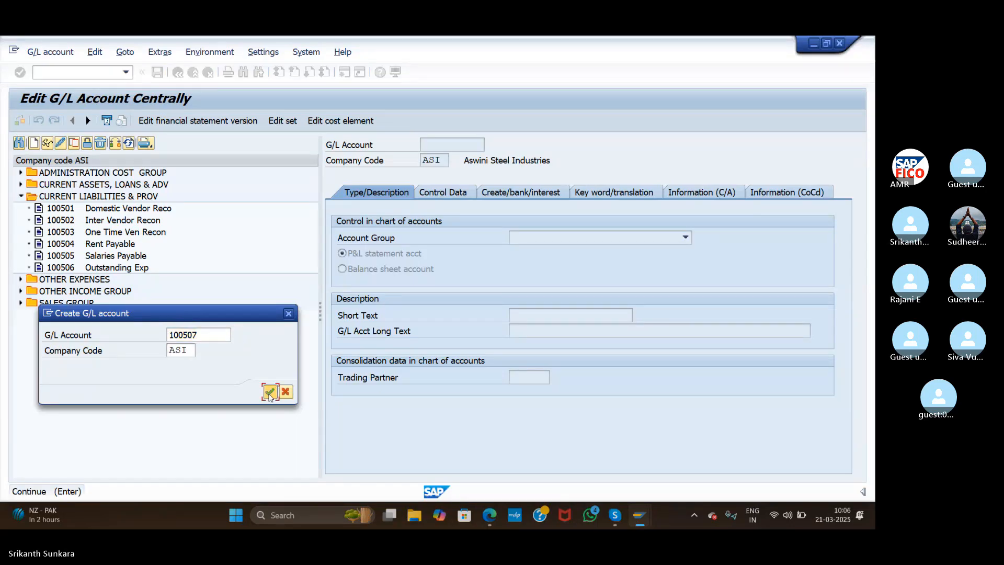
Assign the new account to the CURRENT LIABILITIES & PROV account group and make it a balance sheet account
{"action": "left_click", "coordinate": [569, 239]}
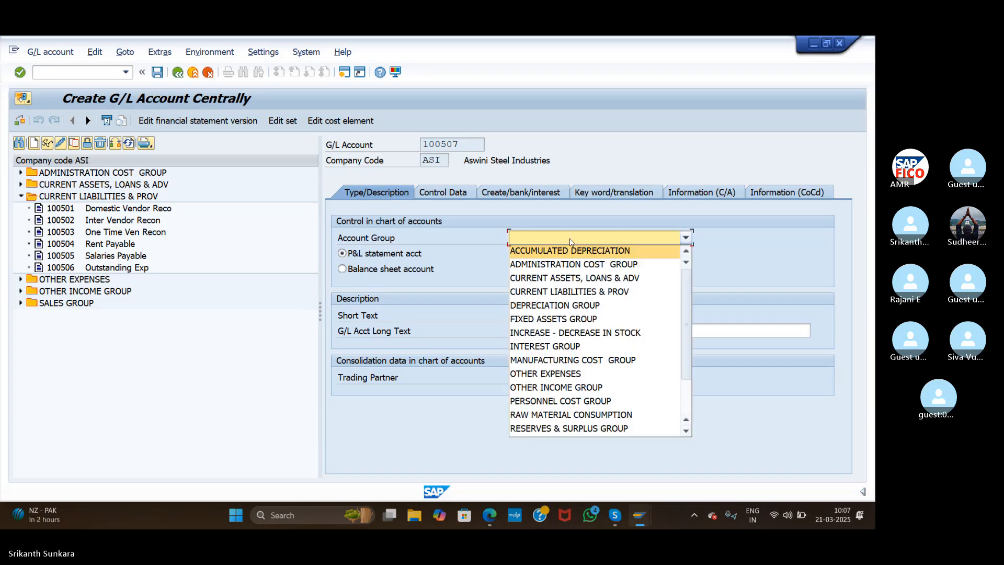
{"action": "left_click", "coordinate": [570, 292]}
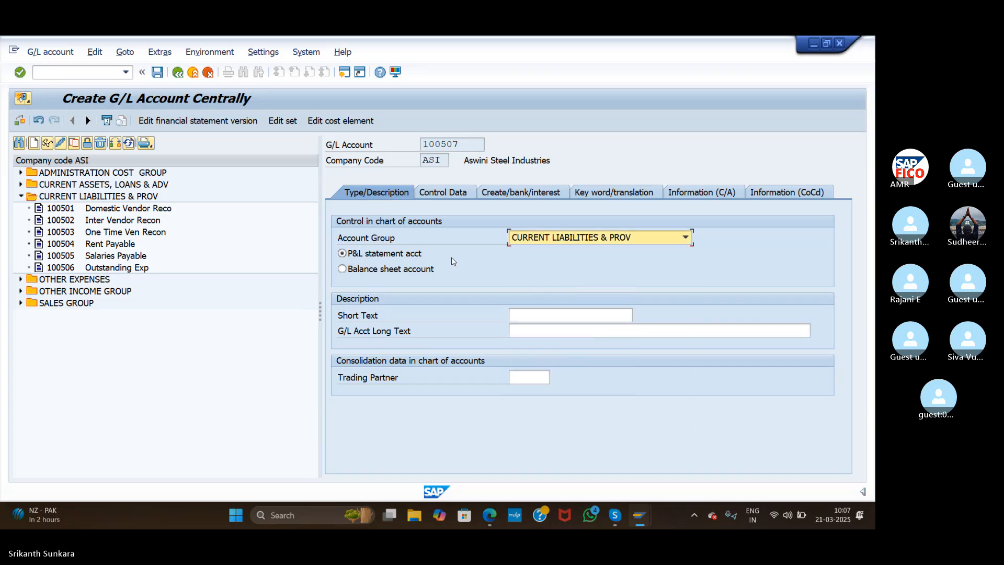
{"action": "left_click", "coordinate": [536, 238]}
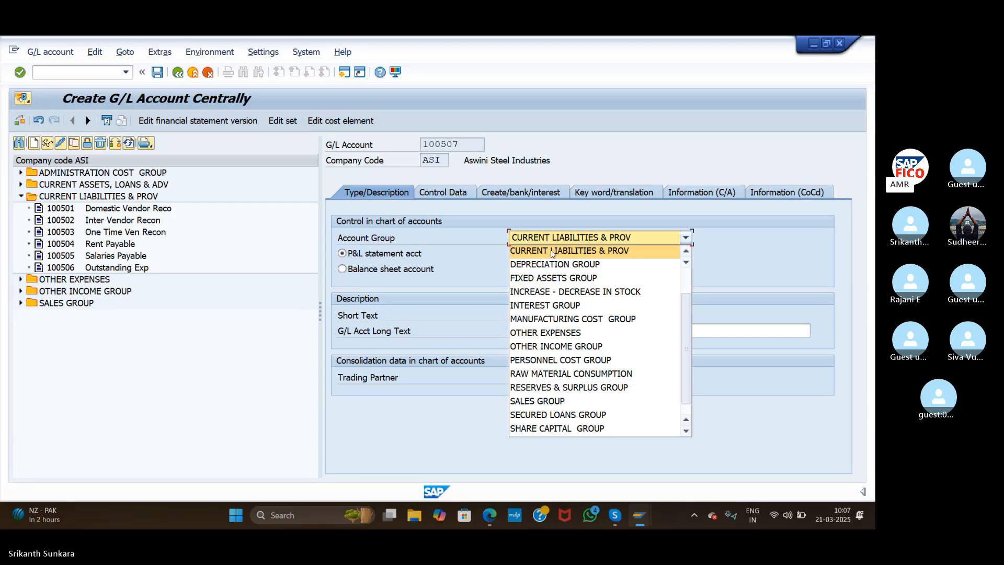
{"action": "left_click", "coordinate": [555, 252]}
{"action": "left_click", "coordinate": [348, 270]}
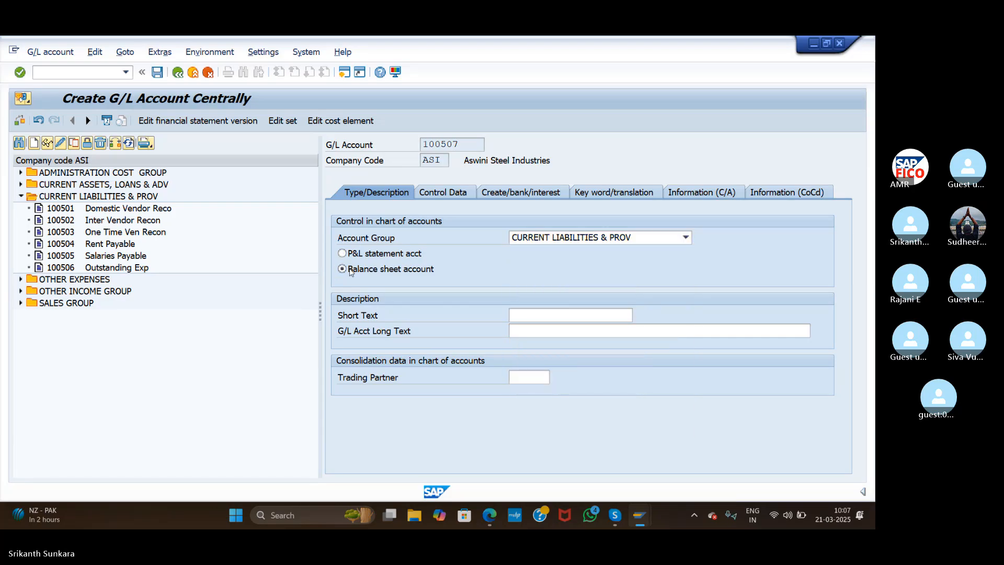
Describe the account with short text "Loan From US Bank" and long text "Loan From US Bank Account"
{"action": "left_click", "coordinate": [537, 316]}
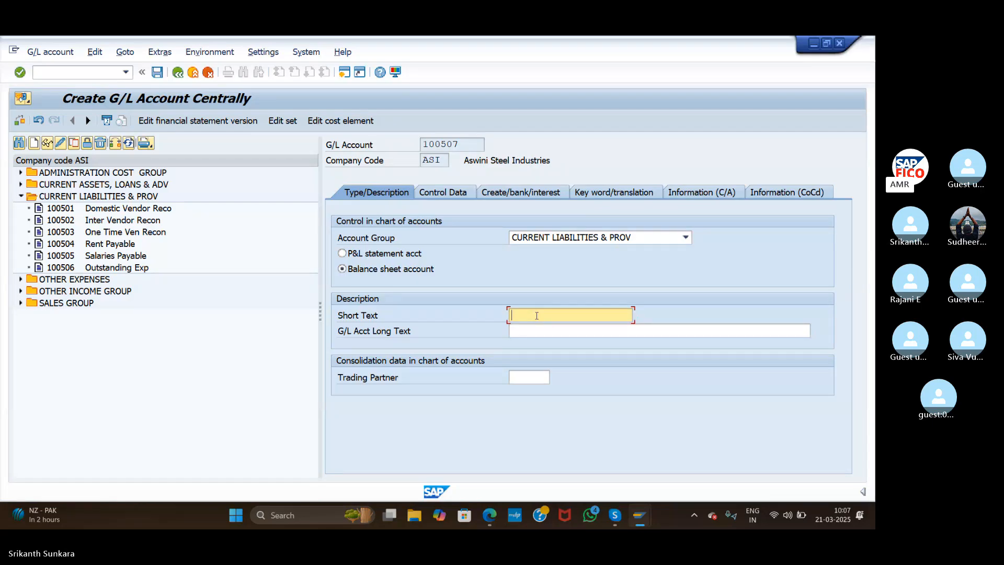
{"action": "type", "text": "Loa"}
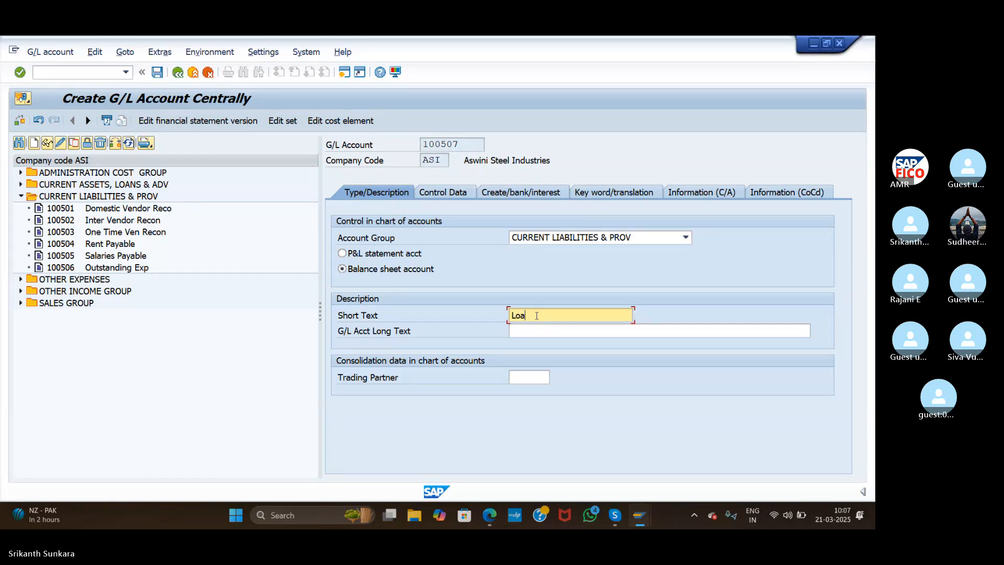
{"action": "type", "text": "n From US Bank"}
{"action": "left_click", "coordinate": [539, 331]}
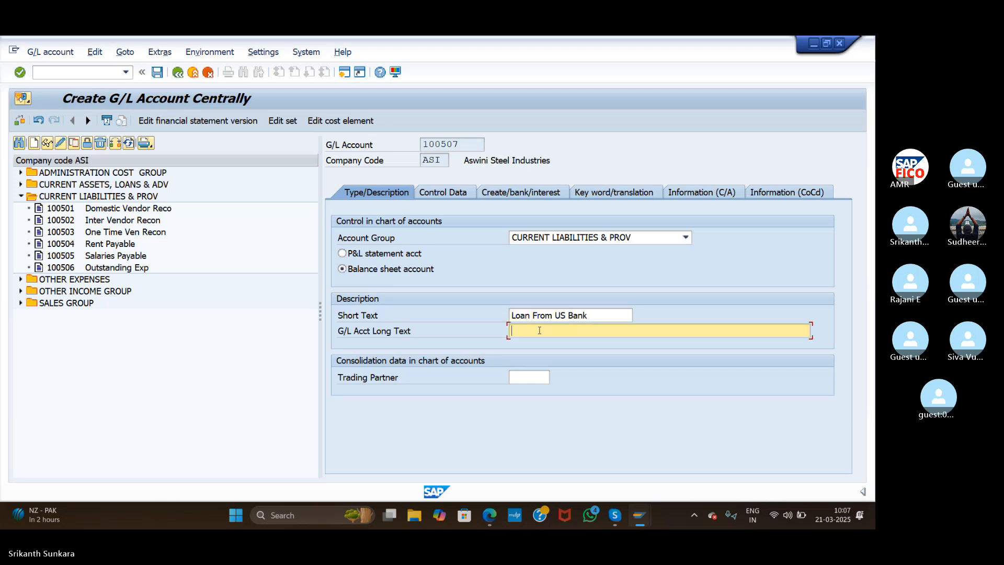
{"action": "type", "text": "Laon"}
{"action": "key", "text": "BackSpace"}
{"action": "key", "text": "BackSpace"}
{"action": "key", "text": "BackSpace"}
{"action": "type", "text": "oan From US Bank Accoutnnt"}
Set the exchange rate difference key of account 100507 to USD in its control data
{"action": "left_click", "coordinate": [437, 193]}
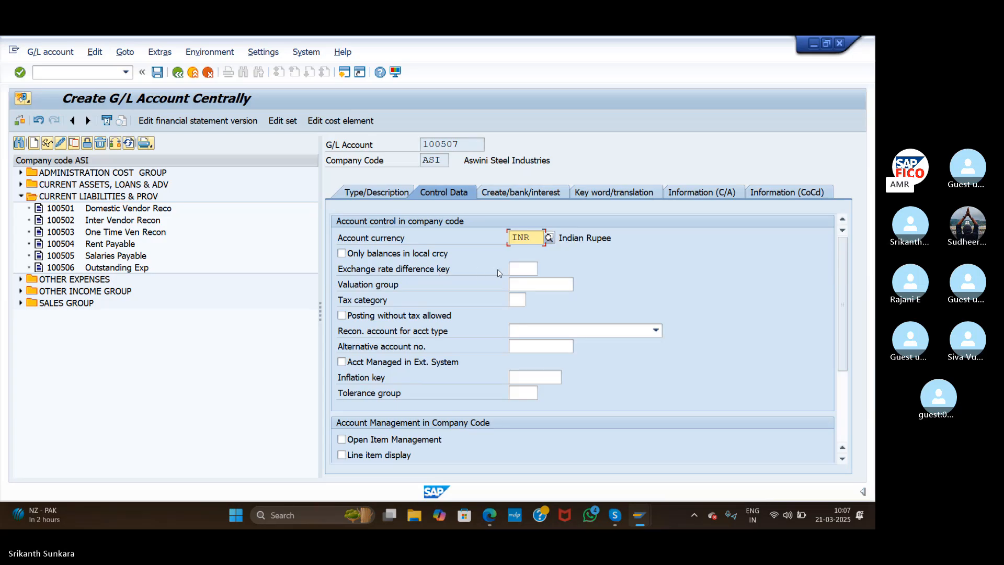
{"action": "left_click", "coordinate": [526, 269]}
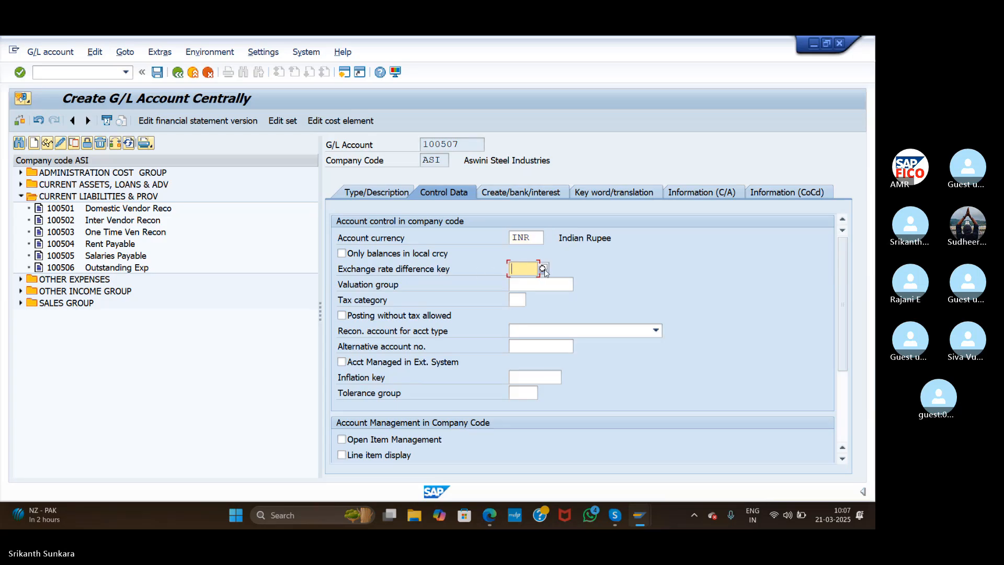
{"action": "left_click", "coordinate": [542, 268]}
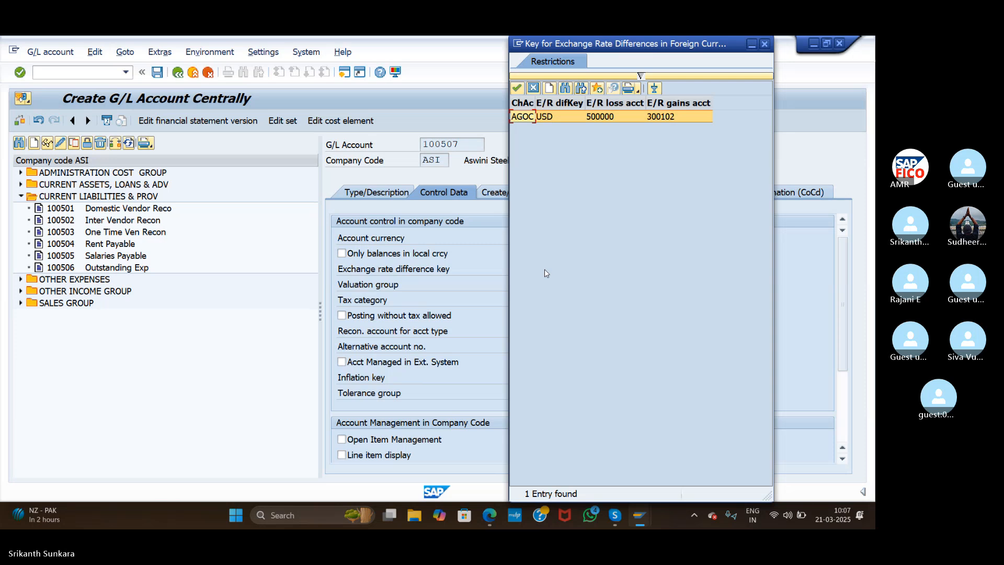
{"action": "double_click", "coordinate": [542, 117]}
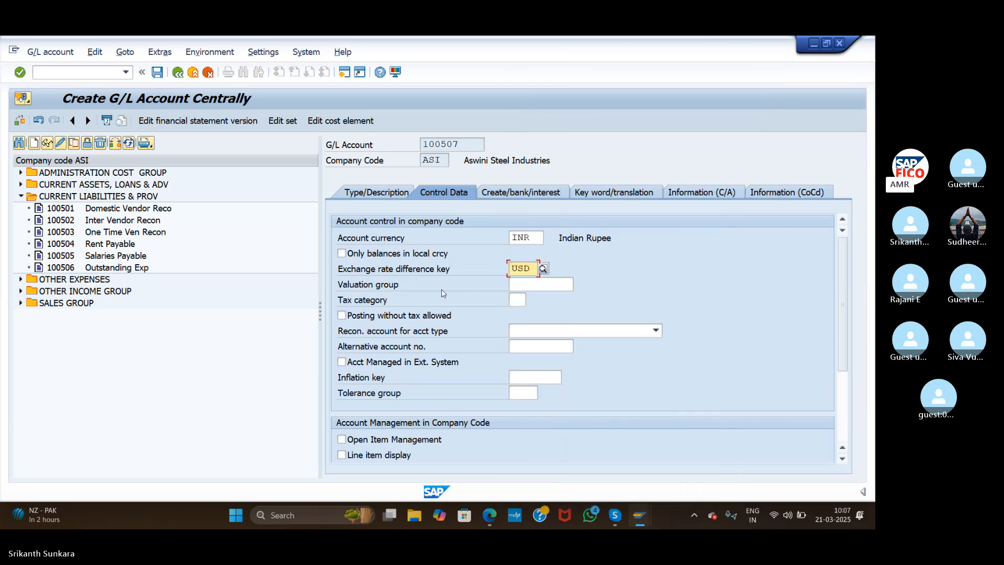
{"action": "left_click", "coordinate": [540, 285]}
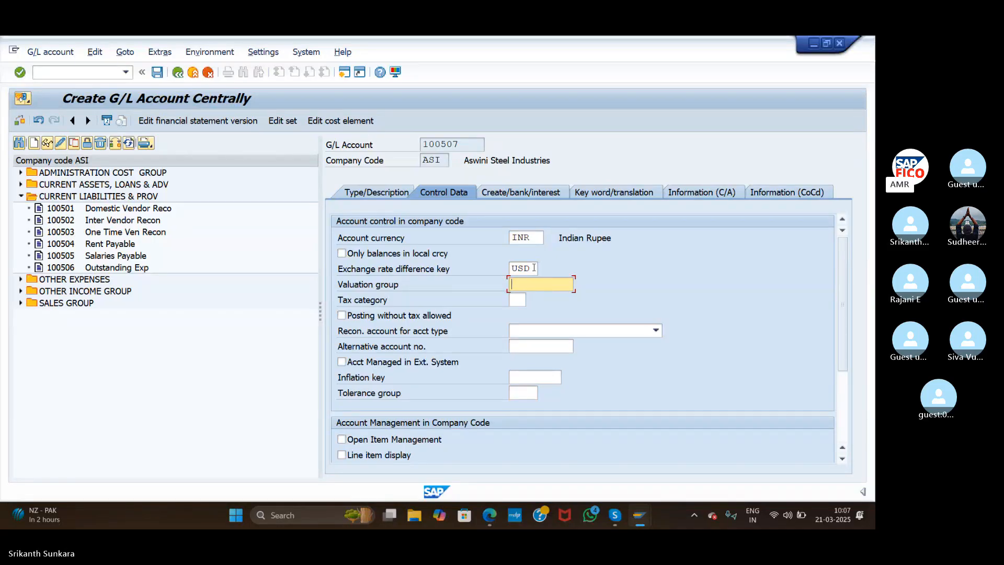
{"action": "left_click", "coordinate": [534, 268]}
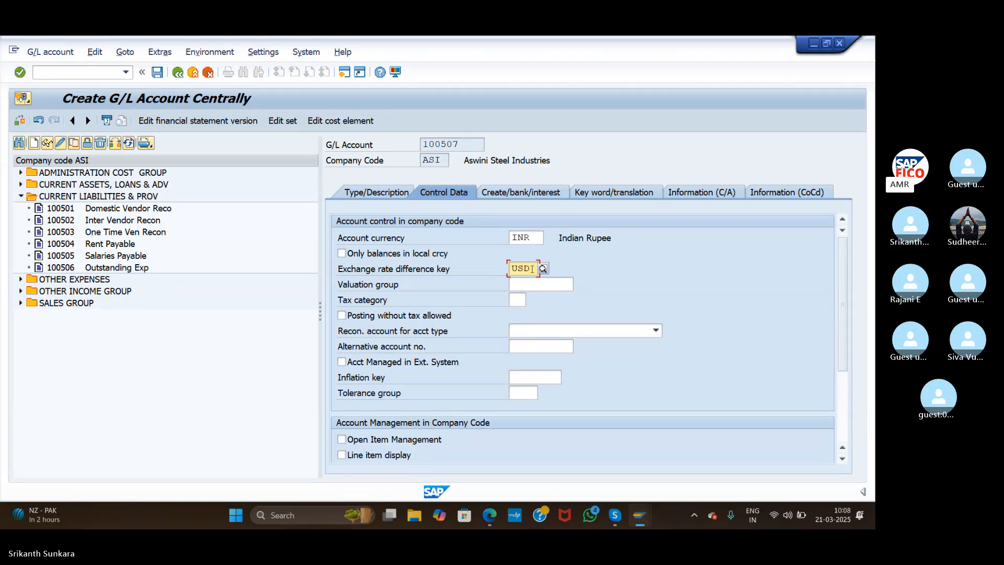
{"action": "left_click", "coordinate": [528, 284]}
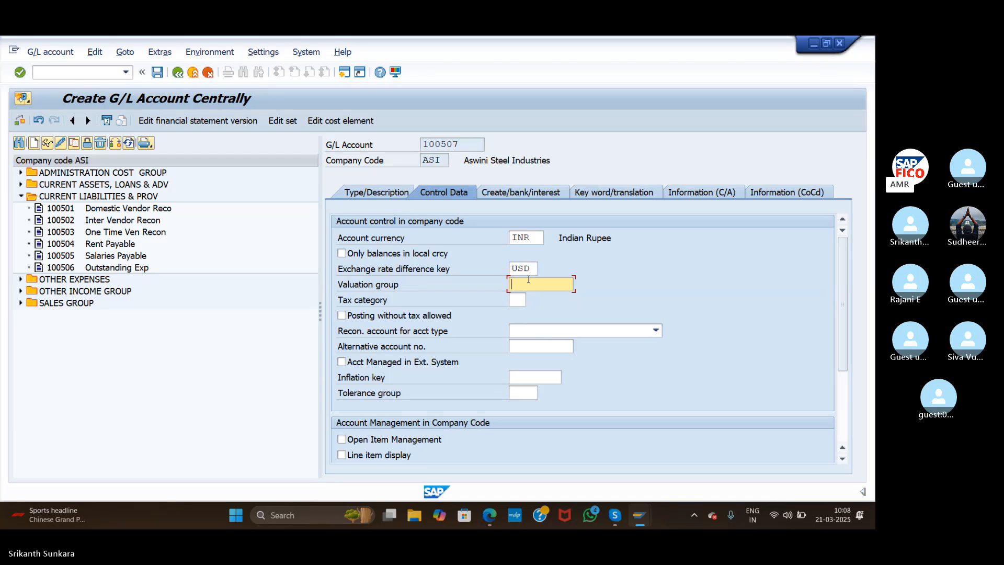
Enable line item display for the loan account and set its sort key to 001
{"action": "left_click", "coordinate": [342, 454]}
{"action": "left_click", "coordinate": [843, 397]}
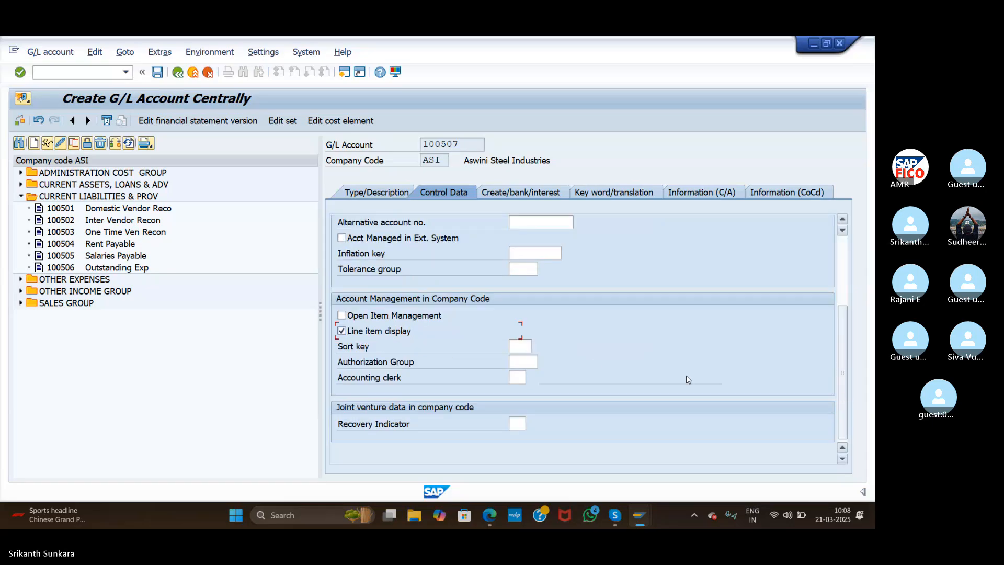
{"action": "left_click", "coordinate": [524, 347]}
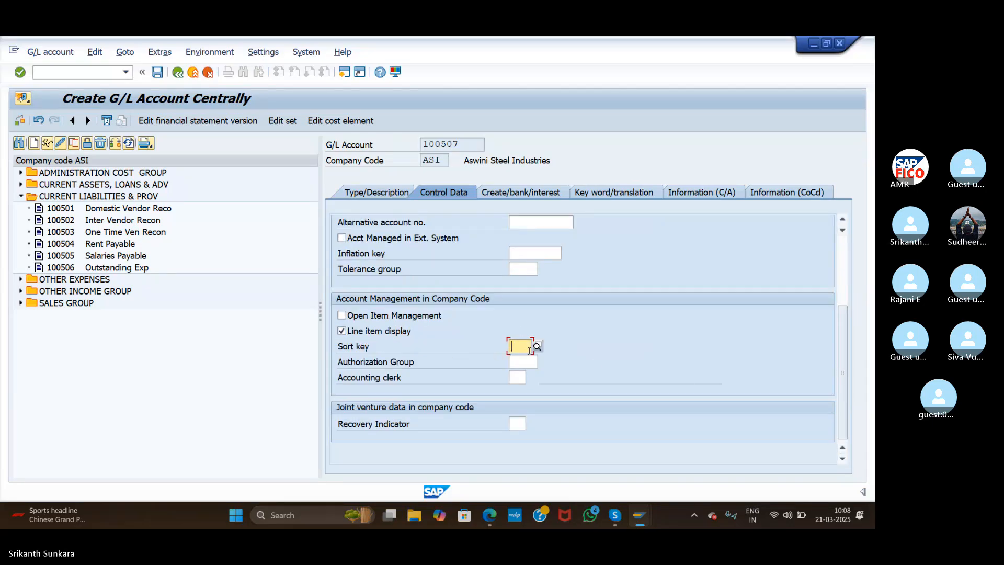
{"action": "type", "text": "001"}
{"action": "left_click", "coordinate": [522, 371]}
Set the field status group to G001 and save the loan account, accepting the warnings
{"action": "left_click", "coordinate": [521, 192]}
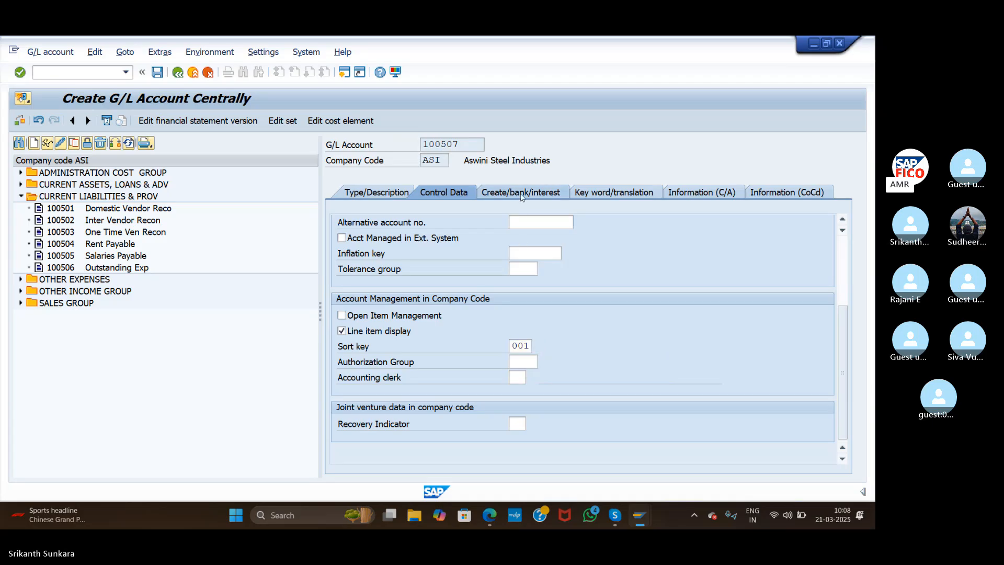
{"action": "type", "text": "g001"}
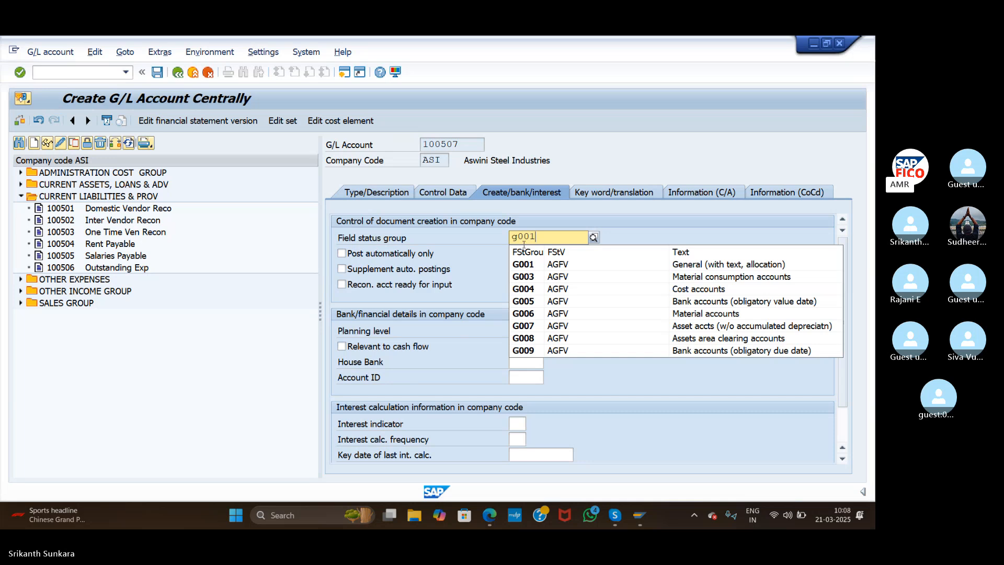
{"action": "left_click", "coordinate": [528, 266]}
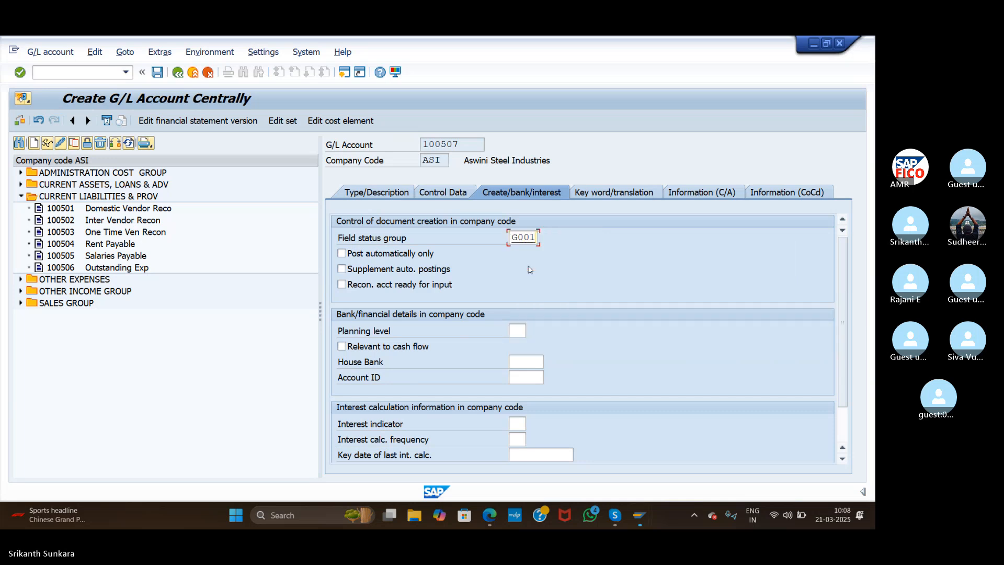
{"action": "left_click", "coordinate": [454, 195]}
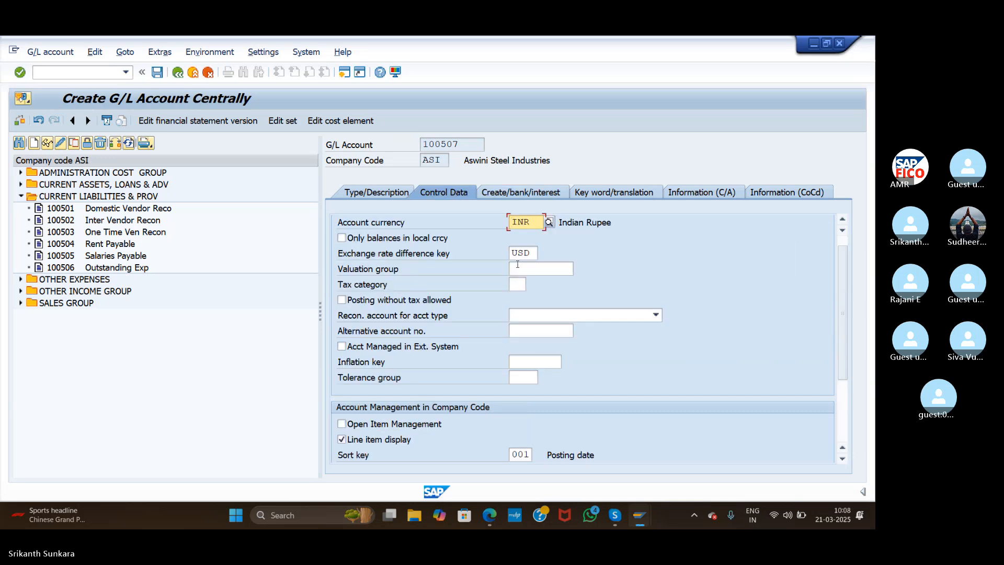
{"action": "left_click", "coordinate": [157, 73]}
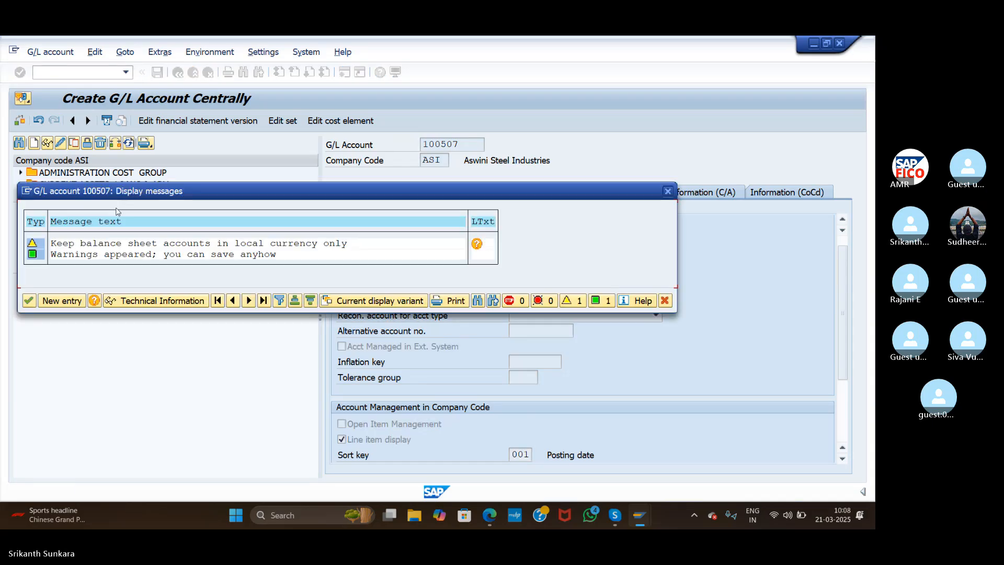
{"action": "left_click", "coordinate": [30, 301]}
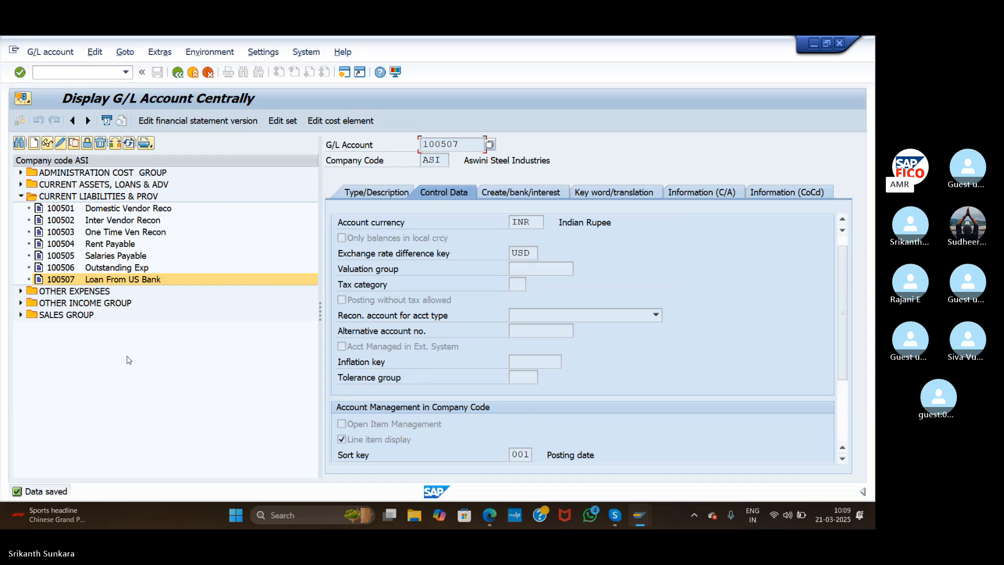
Open document type maintenance with transaction OBA7 and display the details of document type SA
{"action": "left_click", "coordinate": [83, 71]}
{"action": "type", "text": "/n"}
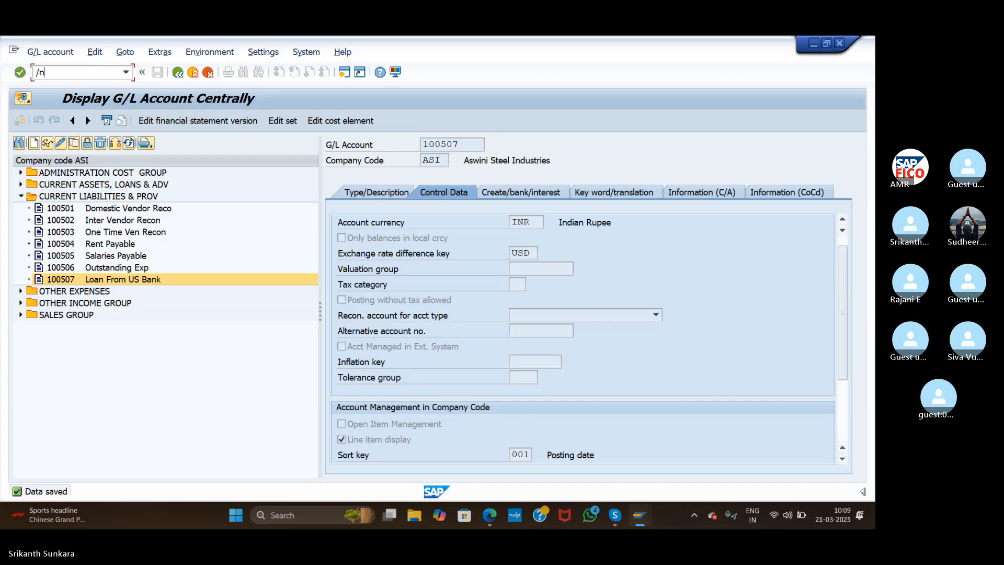
{"action": "type", "text": "oba7"}
{"action": "key", "text": "Return"}
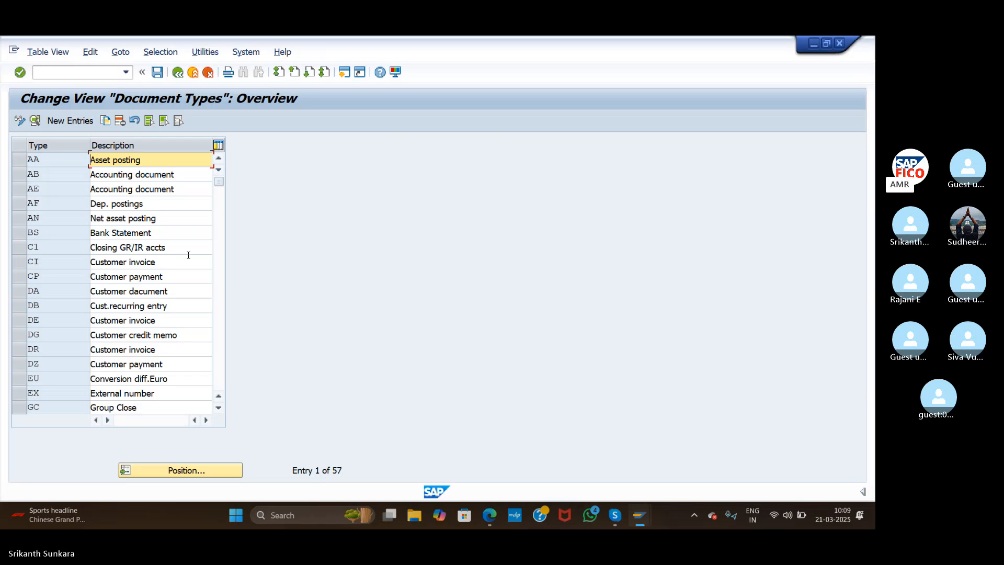
{"action": "left_click", "coordinate": [191, 470]}
{"action": "type", "text": "sa"}
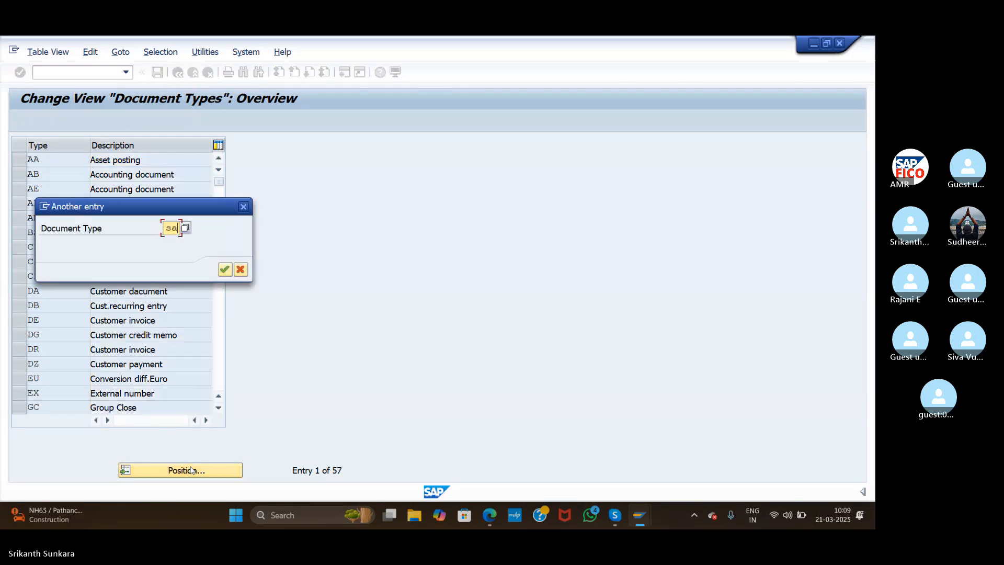
{"action": "left_click", "coordinate": [225, 269]}
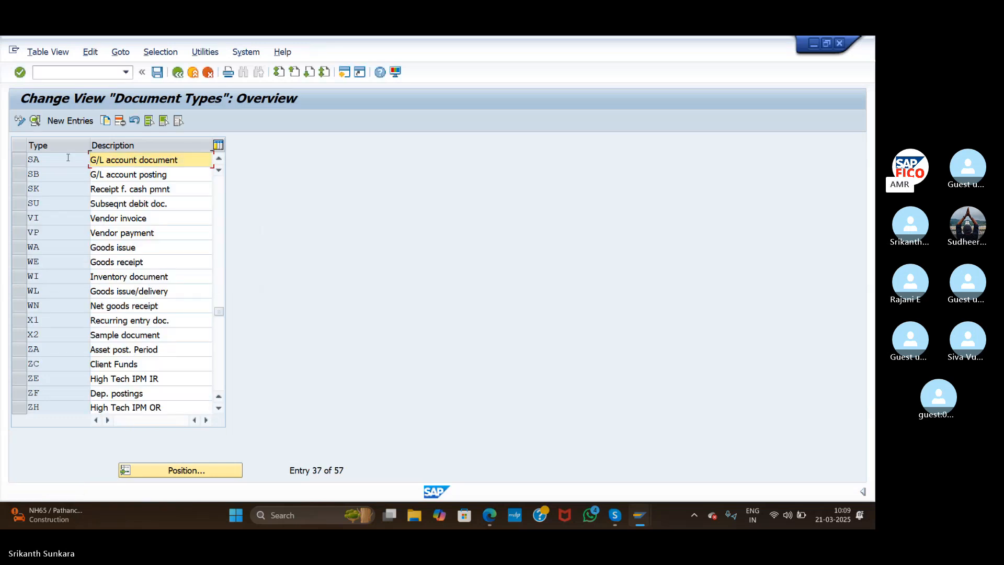
{"action": "double_click", "coordinate": [68, 158]}
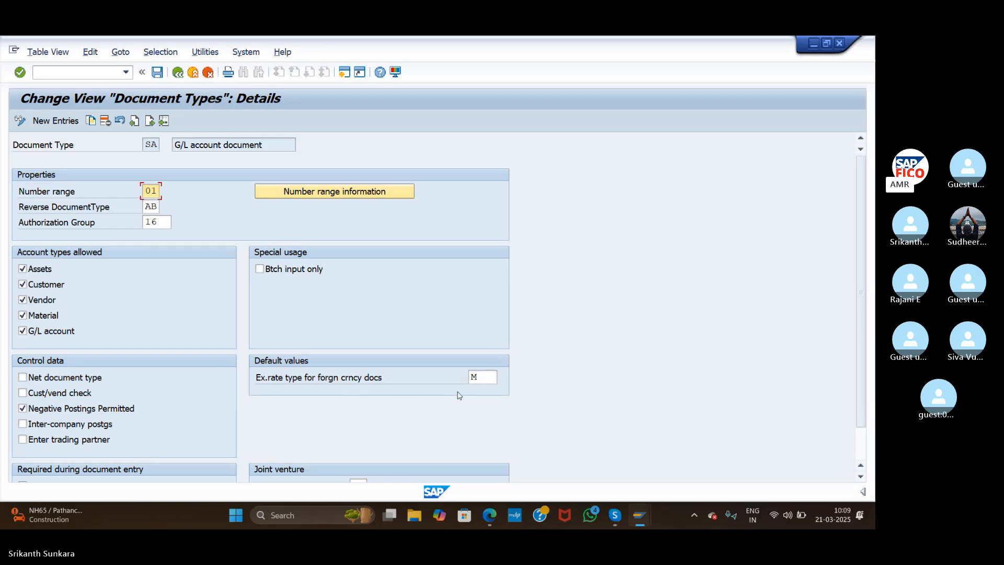
Set the exchange rate type for foreign currency documents of document type SA to AS11, Foreign Currency Buying Rate
{"action": "left_click", "coordinate": [492, 377]}
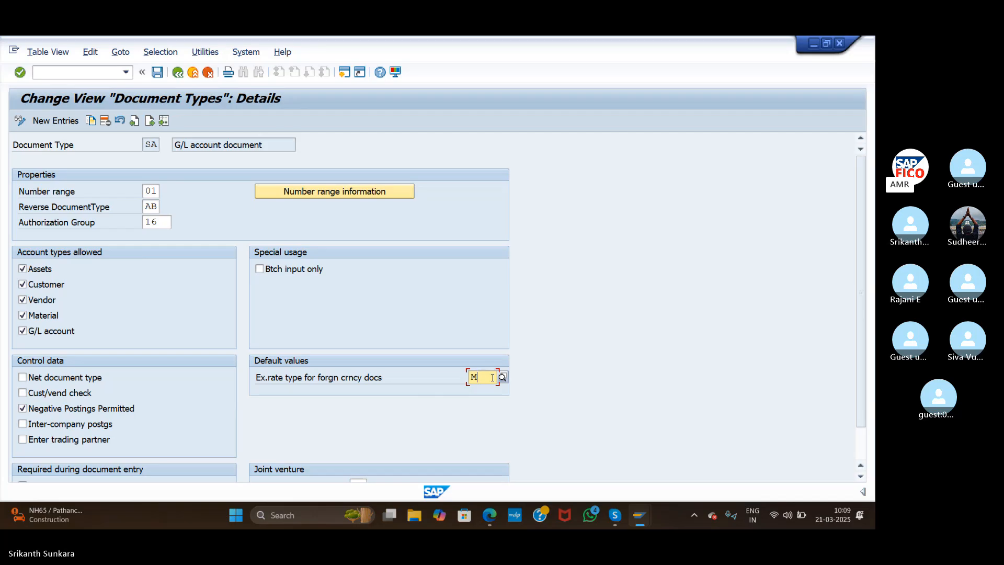
{"action": "type", "text": "as11"}
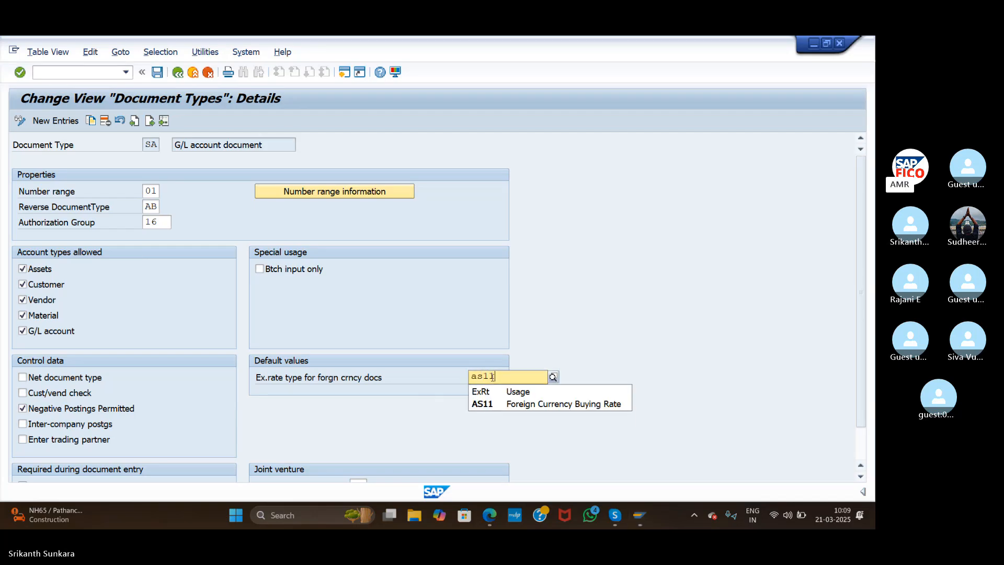
{"action": "left_click", "coordinate": [482, 406]}
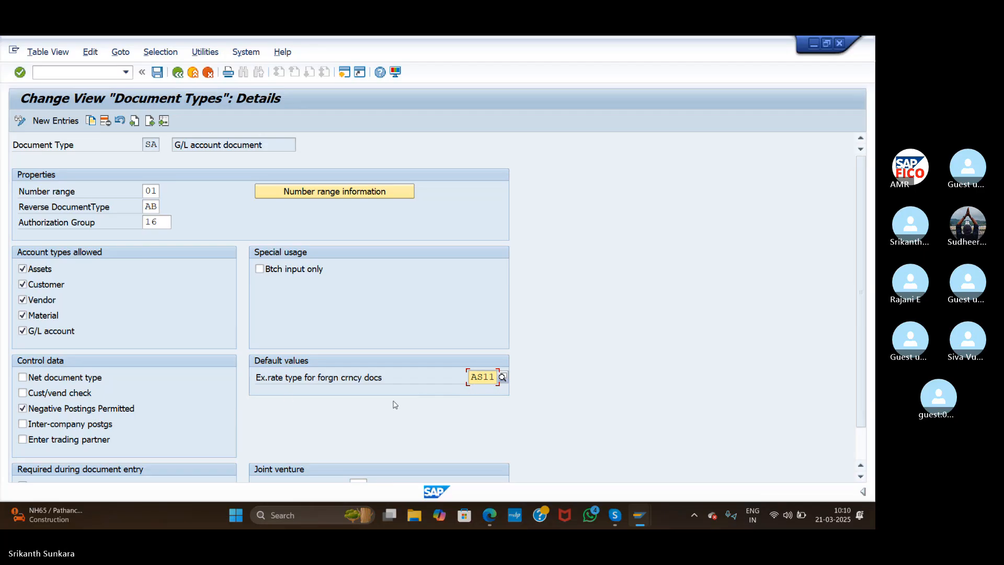
Save document type SA under the Foreign Currency Customization request and open G/L account posting with transaction F-02
{"action": "left_click", "coordinate": [157, 73]}
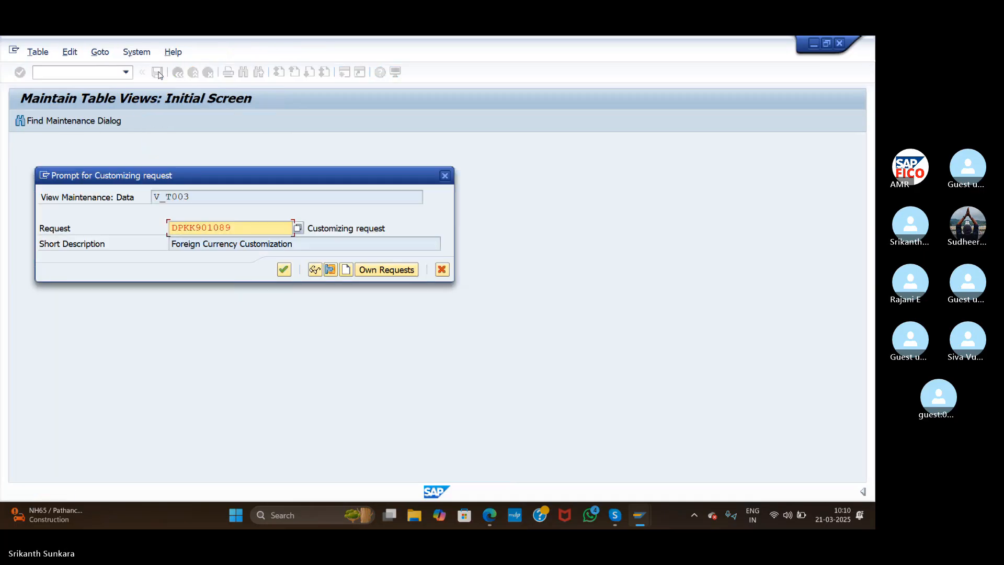
{"action": "left_click", "coordinate": [285, 270]}
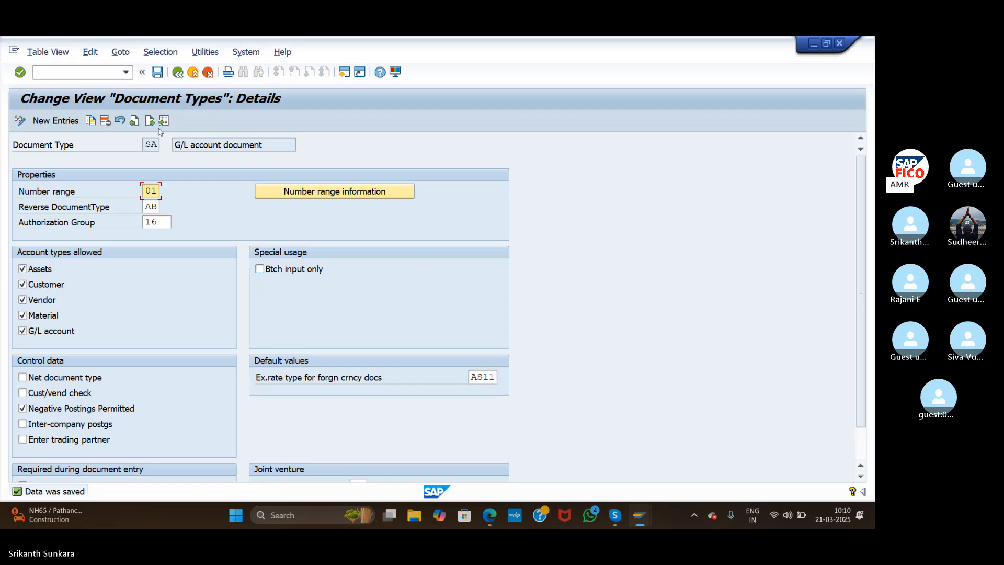
{"action": "left_click", "coordinate": [80, 69]}
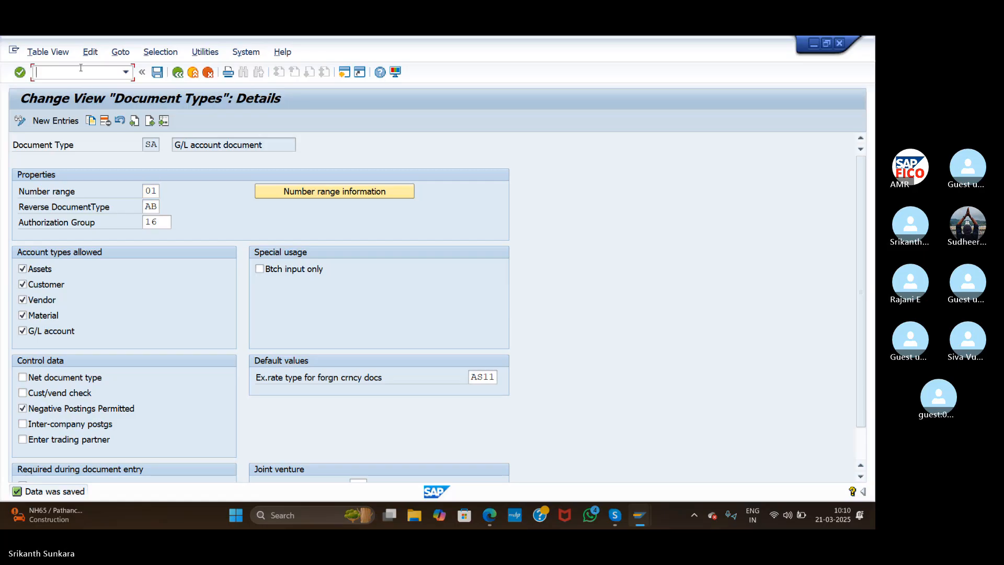
{"action": "type", "text": "f-0"}
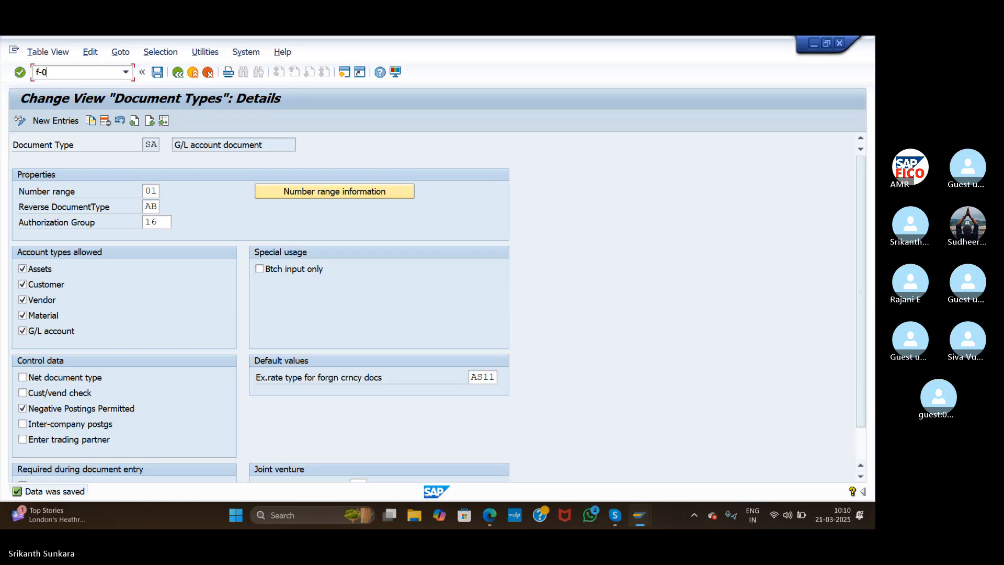
{"action": "key", "text": "BackSpace"}
{"action": "key", "text": "BackSpace"}
{"action": "key", "text": "BackSpace"}
{"action": "type", "text": "/nf-02"}
{"action": "key", "text": "Return"}
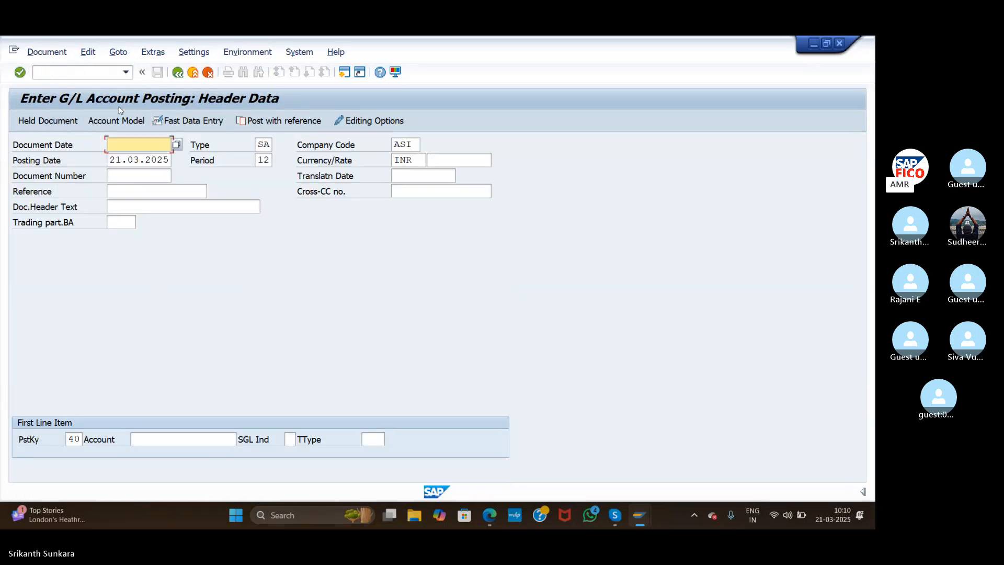
Set the posting header's document date to 21.03.2025 and its currency to USD
{"action": "type", "text": "21"}
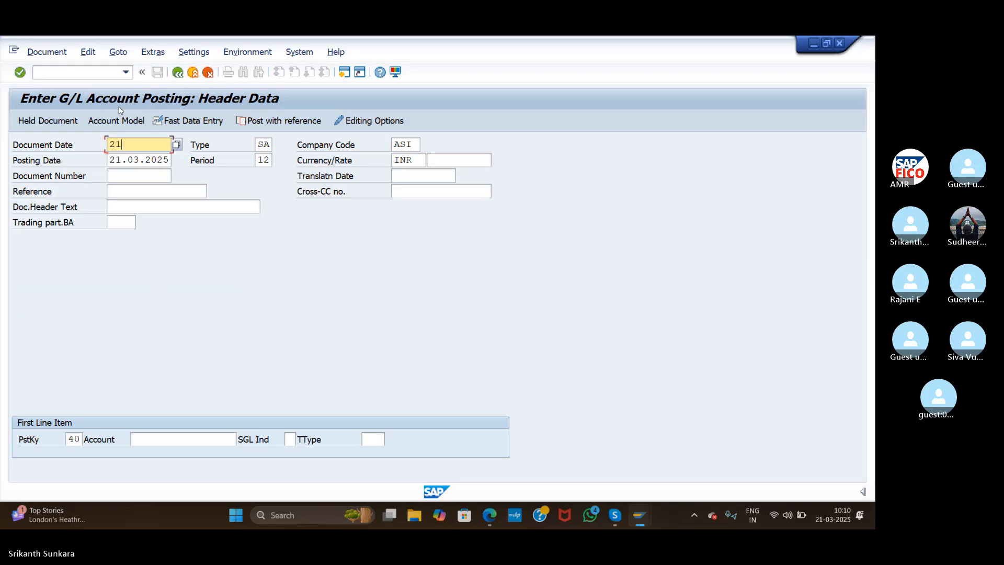
{"action": "type", "text": ".03.2025"}
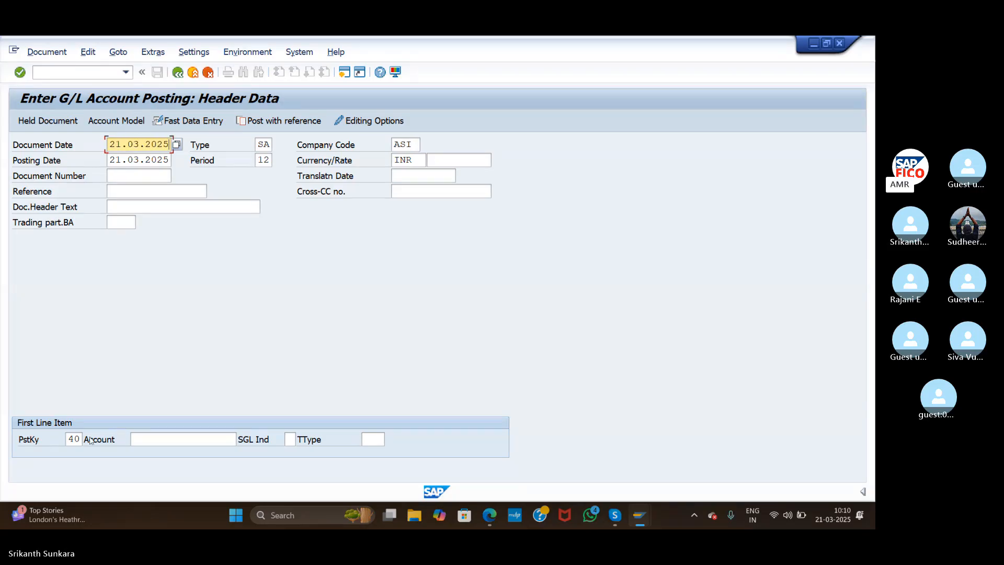
{"action": "left_click", "coordinate": [148, 441]}
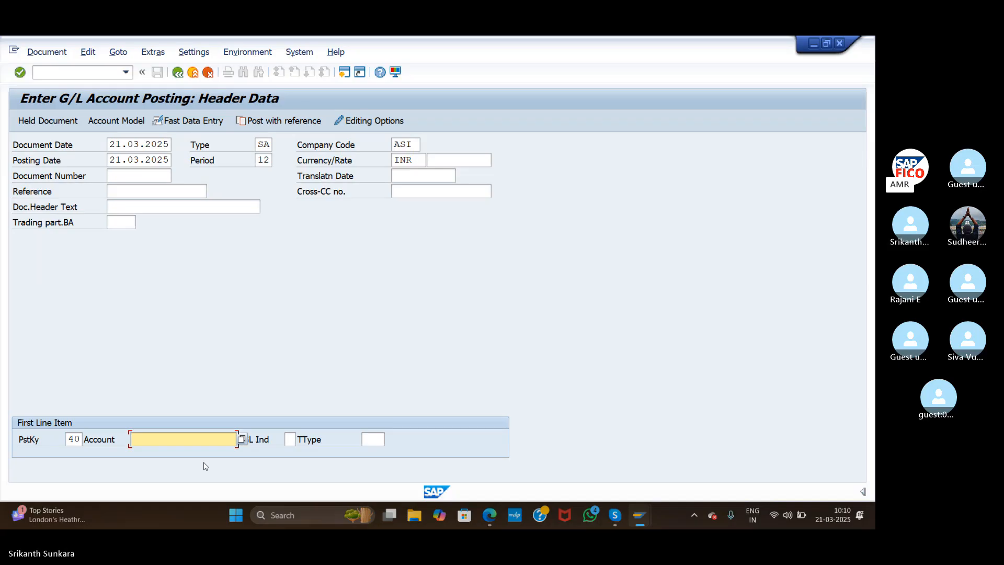
{"action": "left_click", "coordinate": [420, 158]}
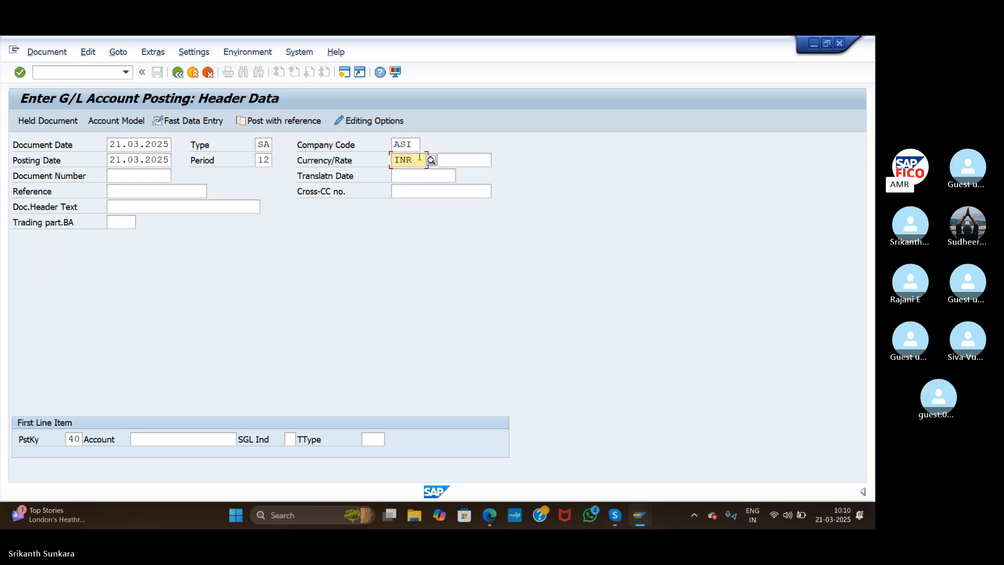
{"action": "key", "text": "BackSpace"}
{"action": "key", "text": "BackSpace"}
{"action": "key", "text": "BackSpace"}
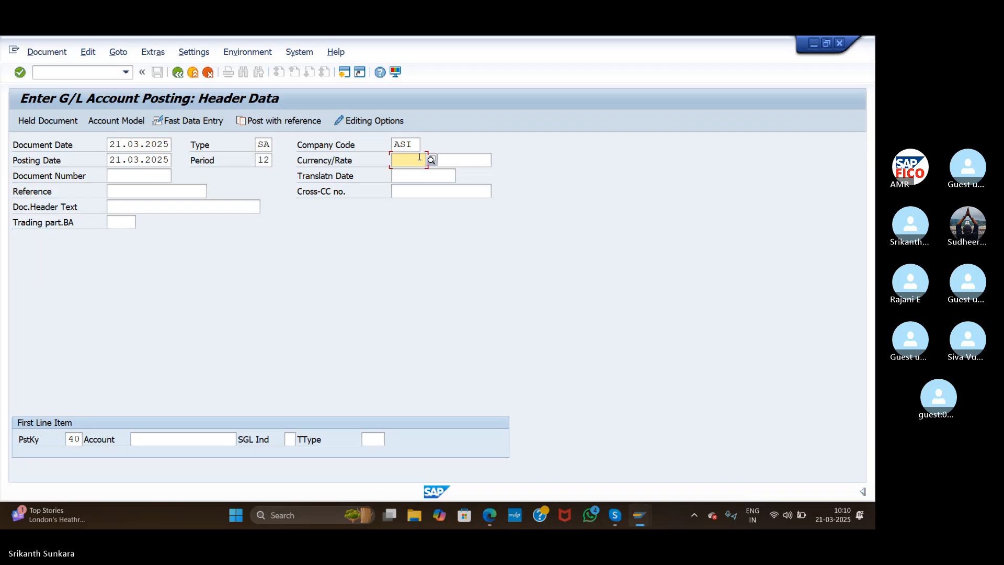
{"action": "type", "text": "usd"}
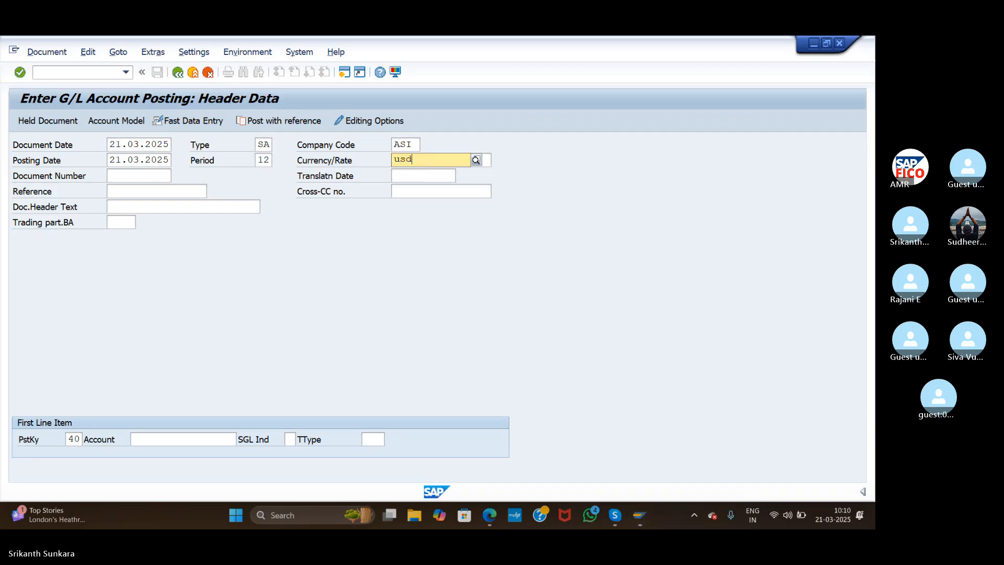
{"action": "left_click", "coordinate": [424, 186]}
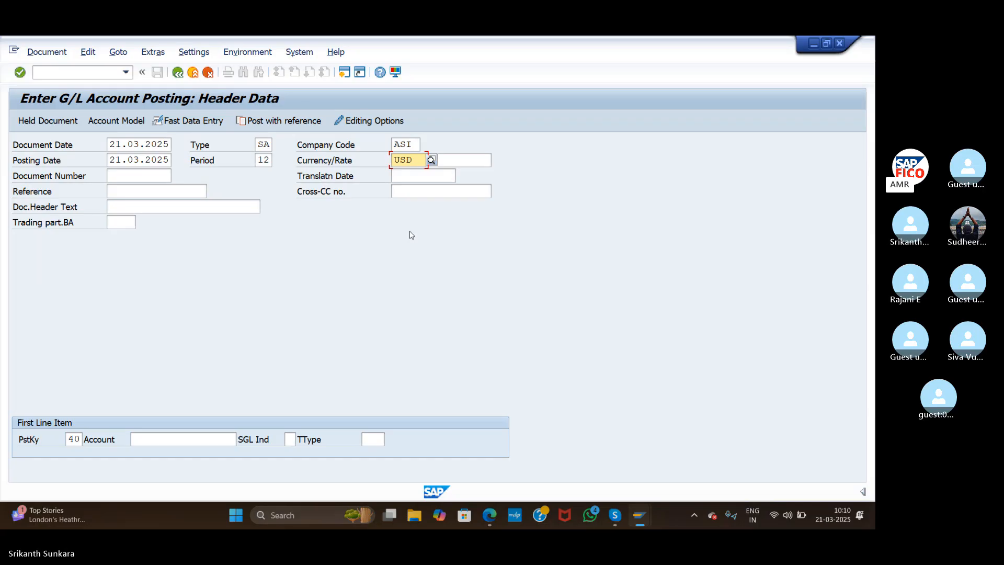
Choose the SBI Bank account for the first line item and enter a debit amount of 3000 USD
{"action": "left_click", "coordinate": [176, 439]}
{"action": "left_click", "coordinate": [242, 439]}
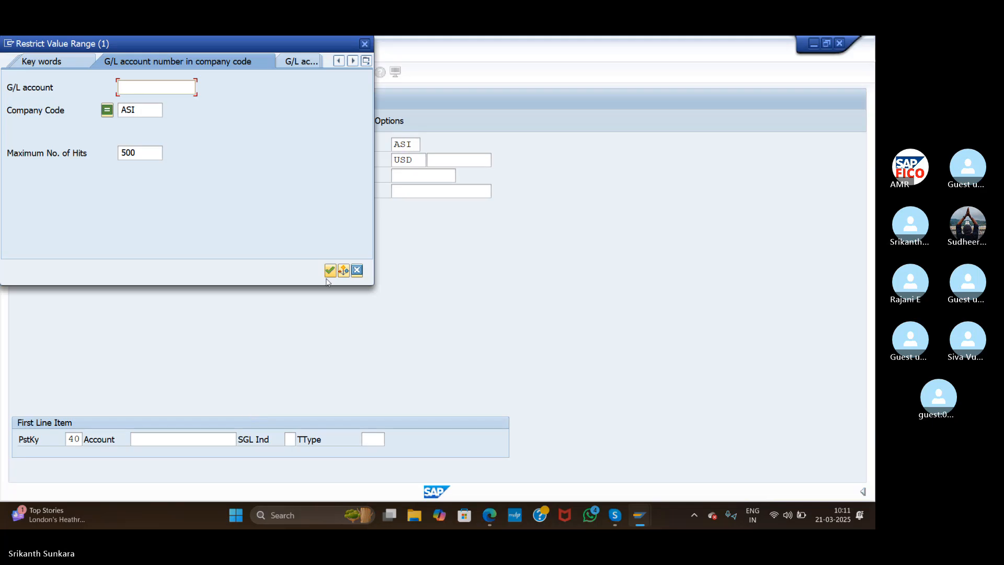
{"action": "left_click", "coordinate": [330, 271]}
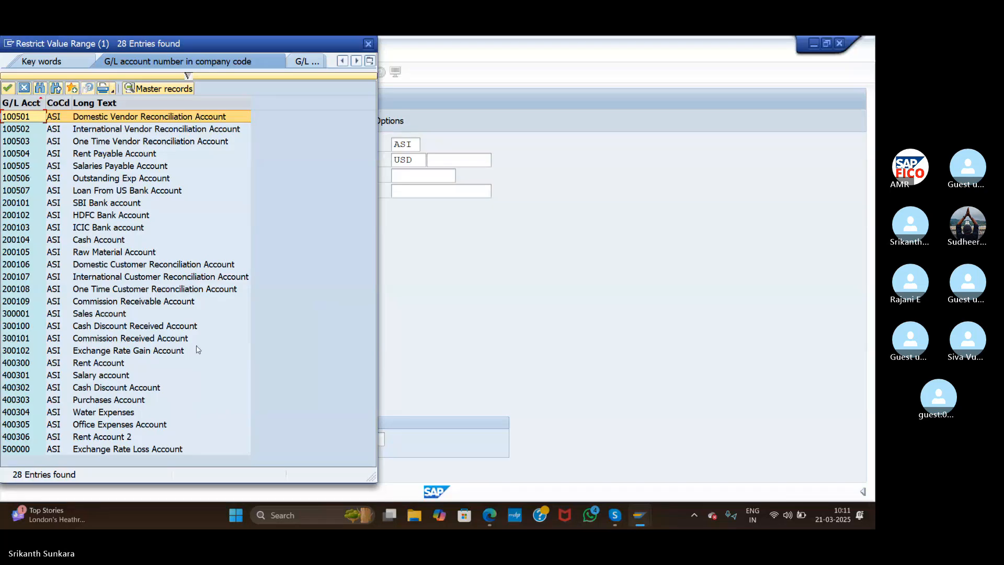
{"action": "left_click", "coordinate": [124, 203]}
{"action": "double_click", "coordinate": [123, 203]}
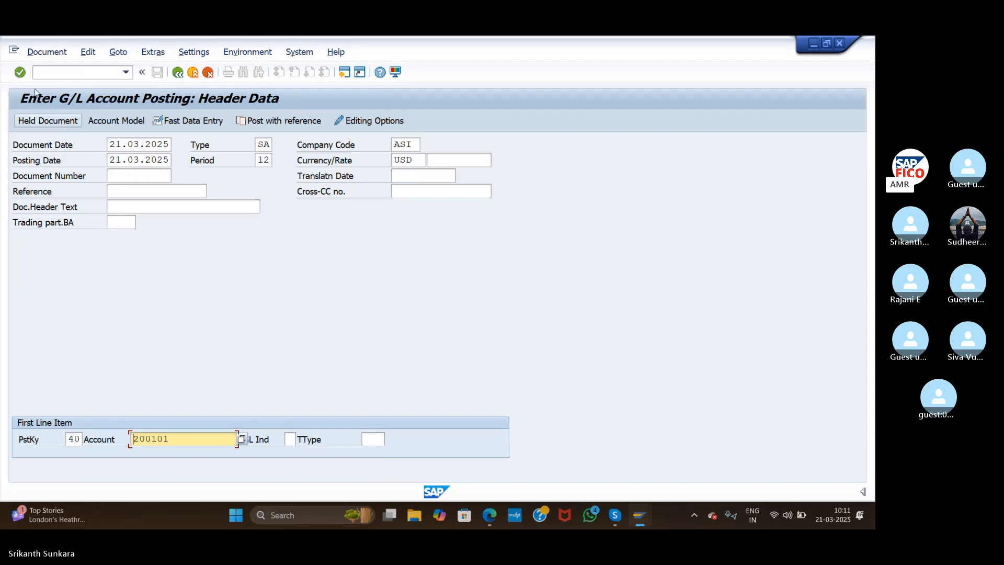
{"action": "left_click", "coordinate": [20, 72]}
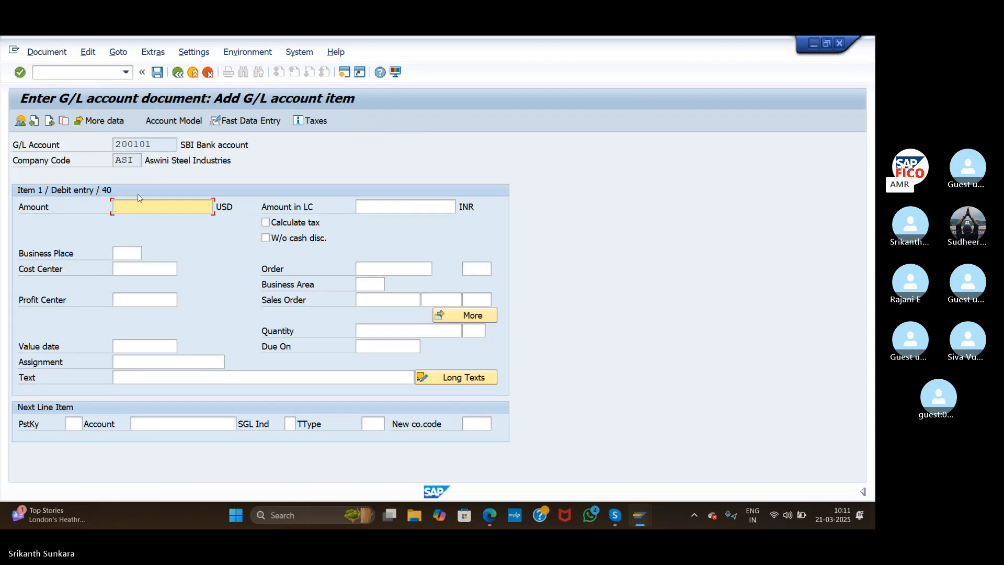
{"action": "type", "text": "3000"}
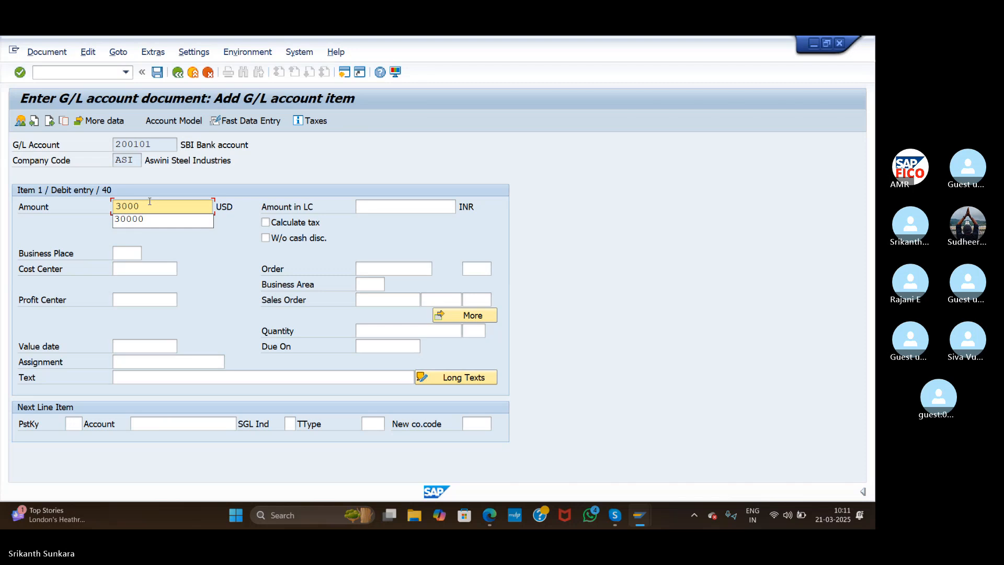
{"action": "left_click", "coordinate": [213, 270]}
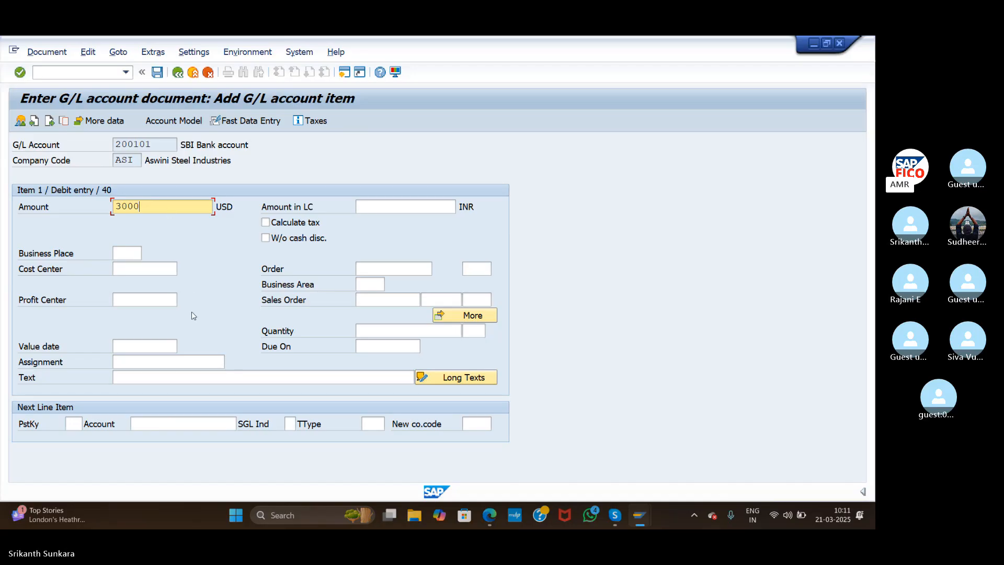
Enter "Loan from USD Bank account" as the text of the SBI Bank debit item
{"action": "left_click", "coordinate": [126, 382]}
{"action": "type", "text": "Loa"}
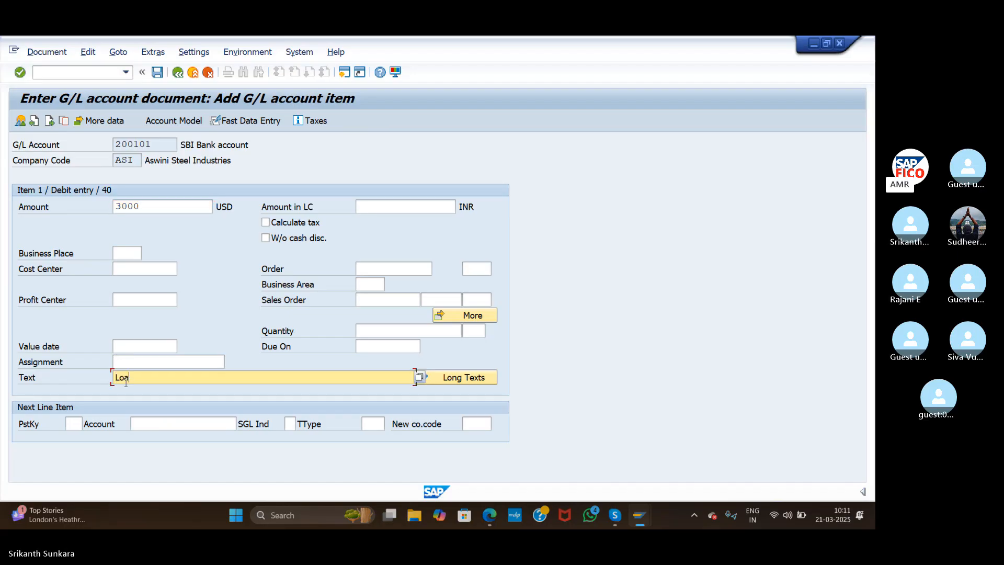
{"action": "type", "text": "n from "}
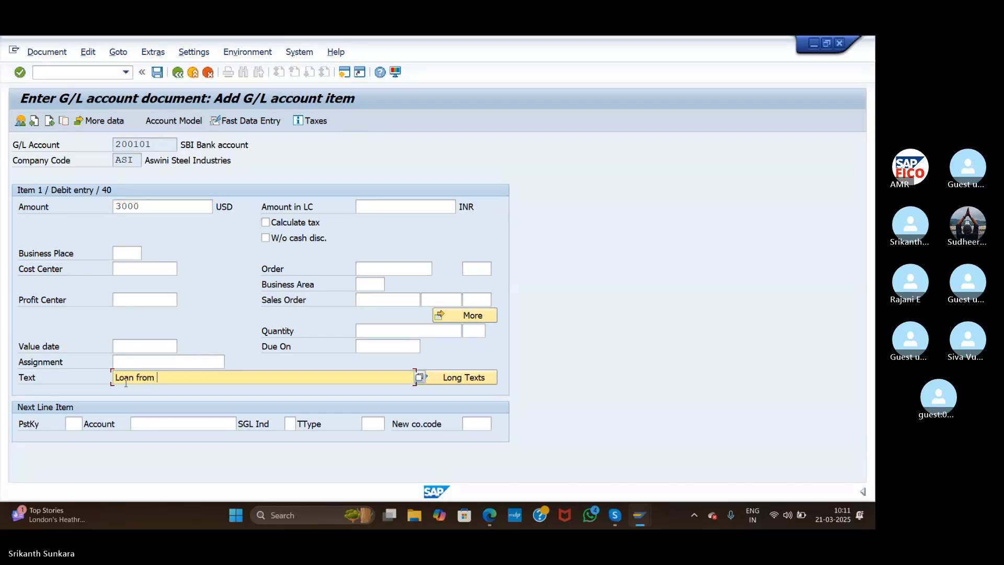
{"action": "type", "text": "USD Bank account"}
Add a next line item with posting key 50 and the Loan From US Bank Account in company code ASI
{"action": "left_click", "coordinate": [73, 426]}
{"action": "type", "text": "50"}
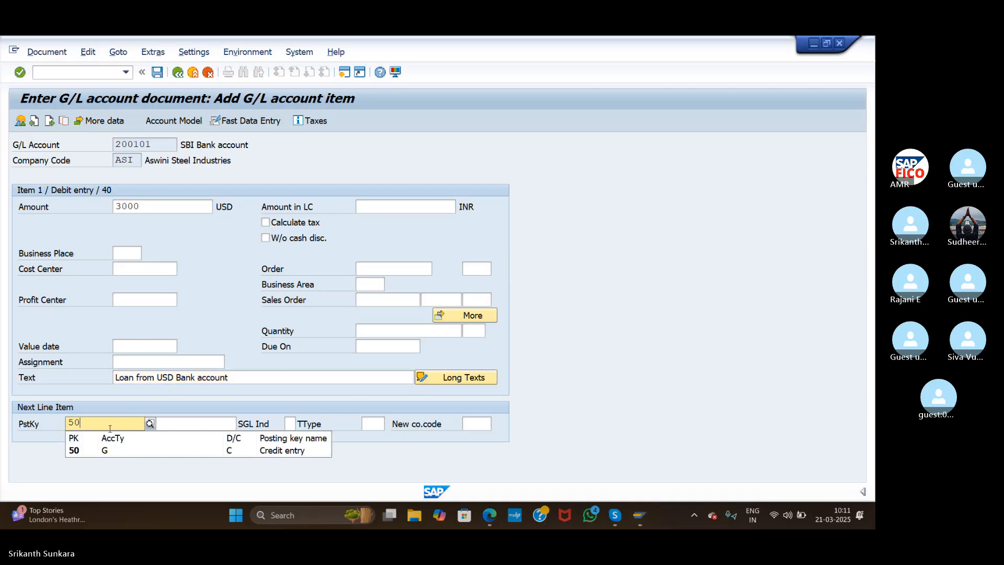
{"action": "left_click", "coordinate": [173, 423]}
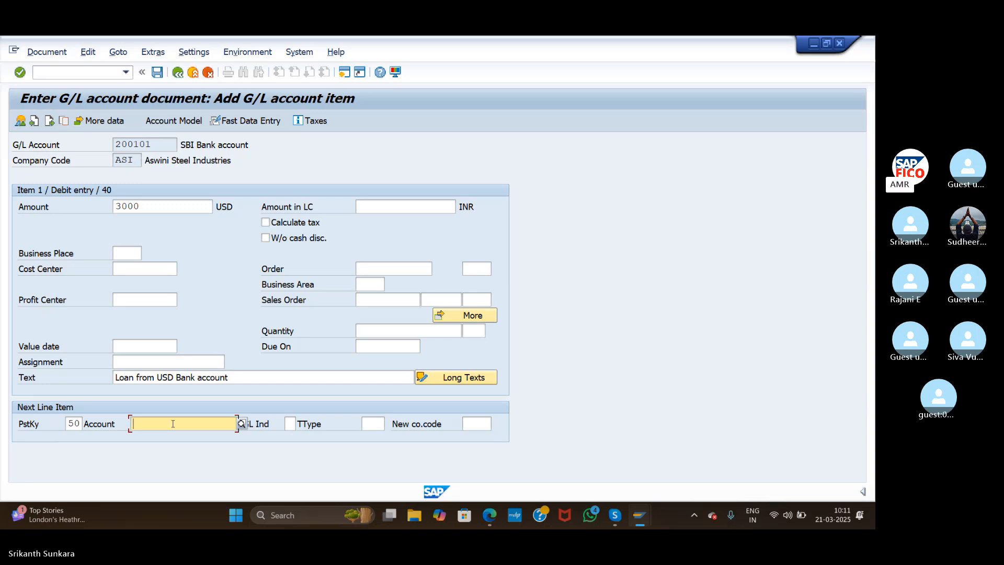
{"action": "left_click", "coordinate": [243, 423]}
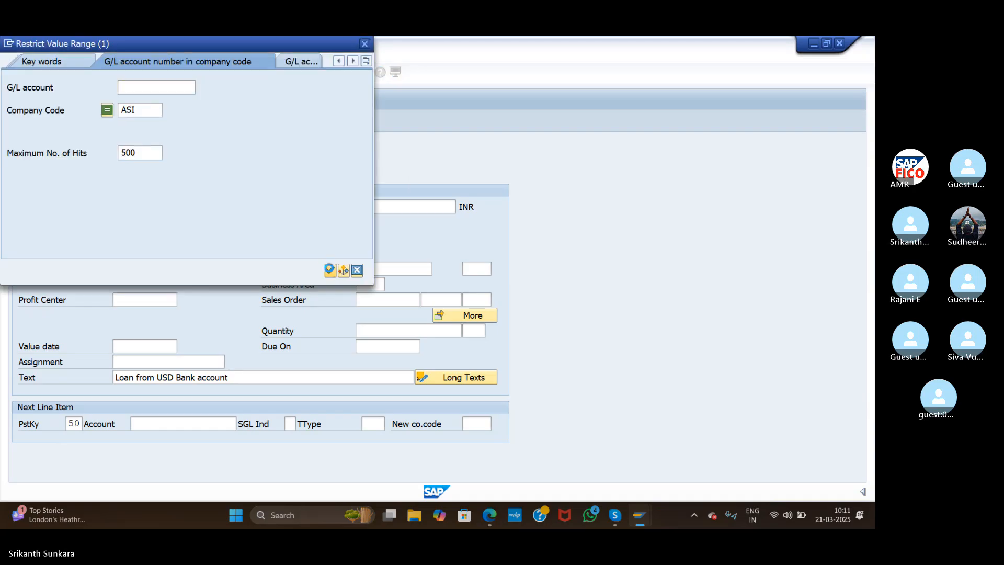
{"action": "left_click", "coordinate": [330, 270]}
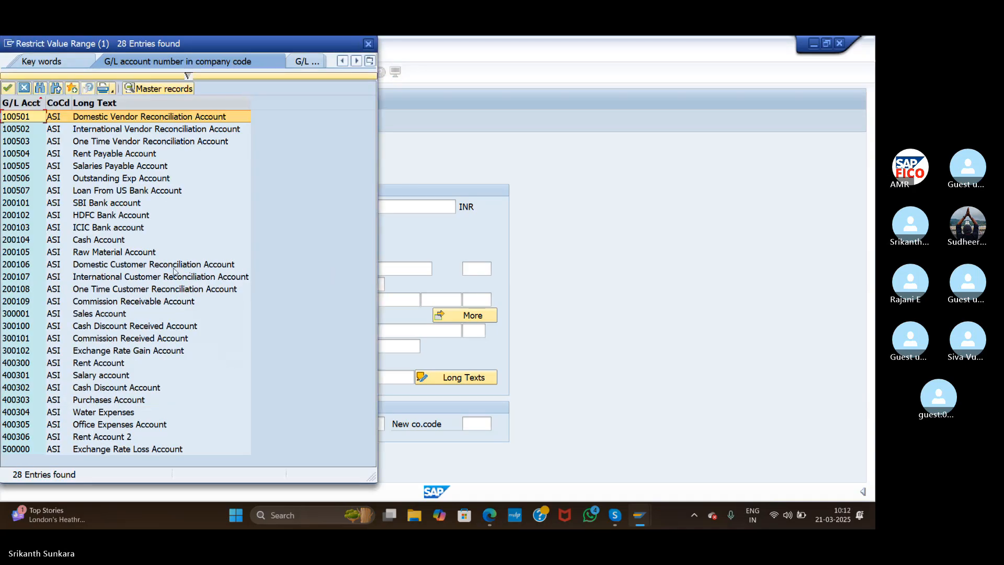
{"action": "double_click", "coordinate": [144, 190]}
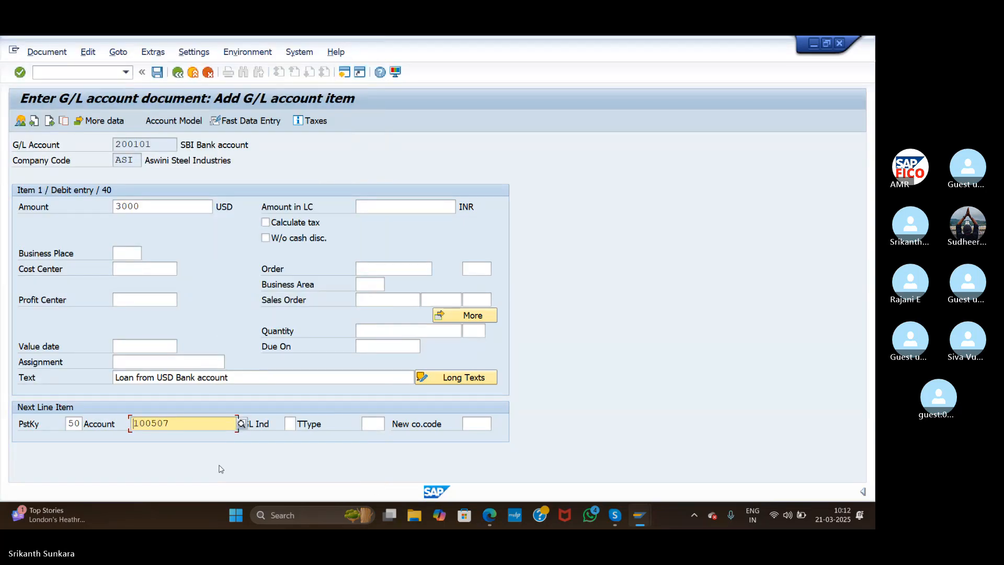
{"action": "left_click", "coordinate": [22, 74]}
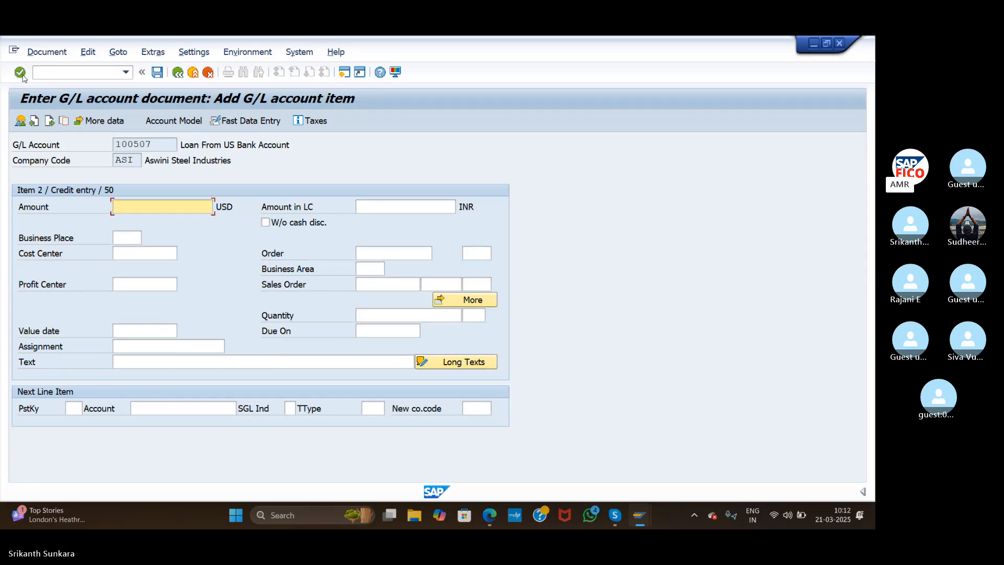
Fill the credit item with * as the amount and + as the text, and apply the entries
{"action": "type", "text": "*"}
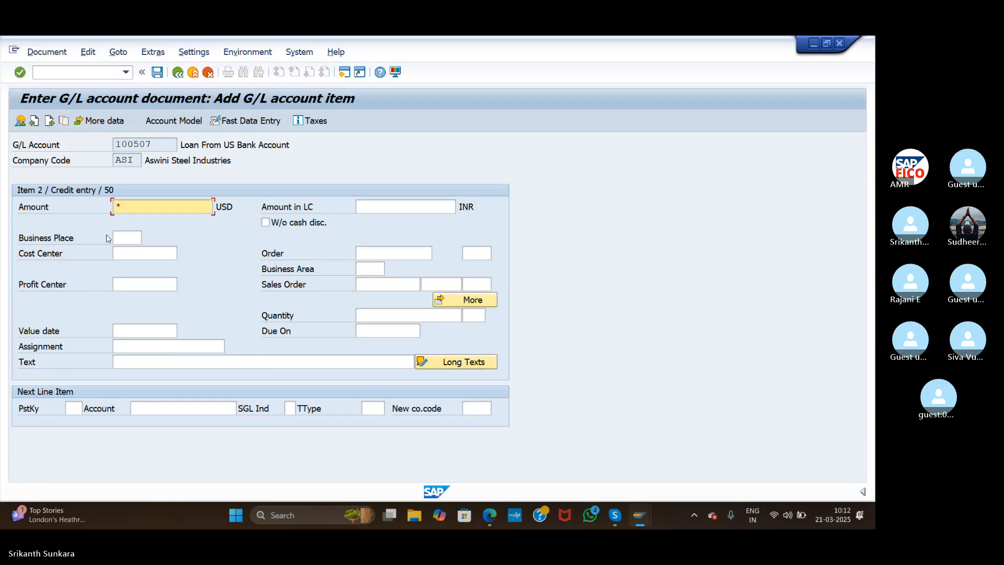
{"action": "left_click", "coordinate": [208, 365]}
{"action": "type", "text": "+"}
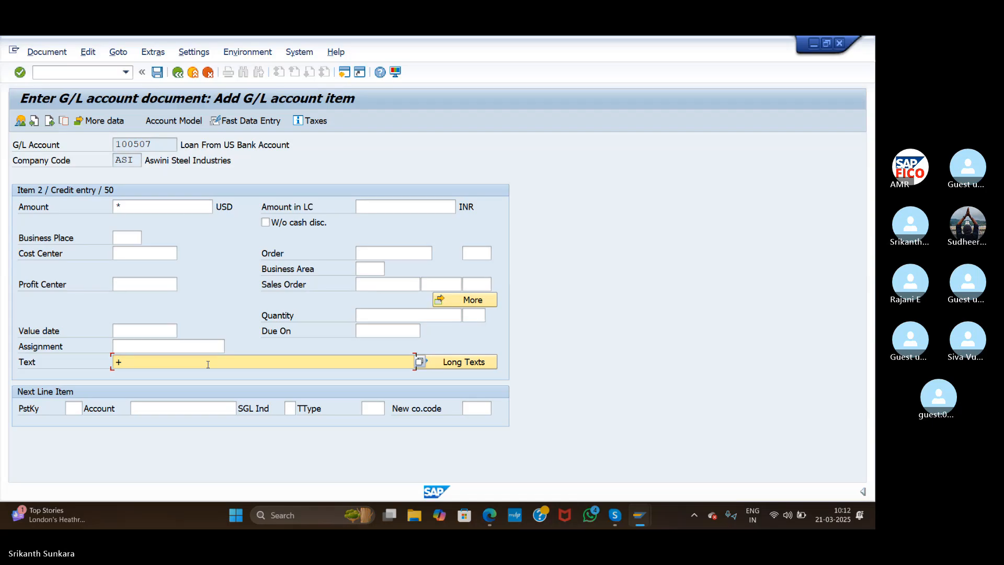
{"action": "left_click", "coordinate": [20, 73]}
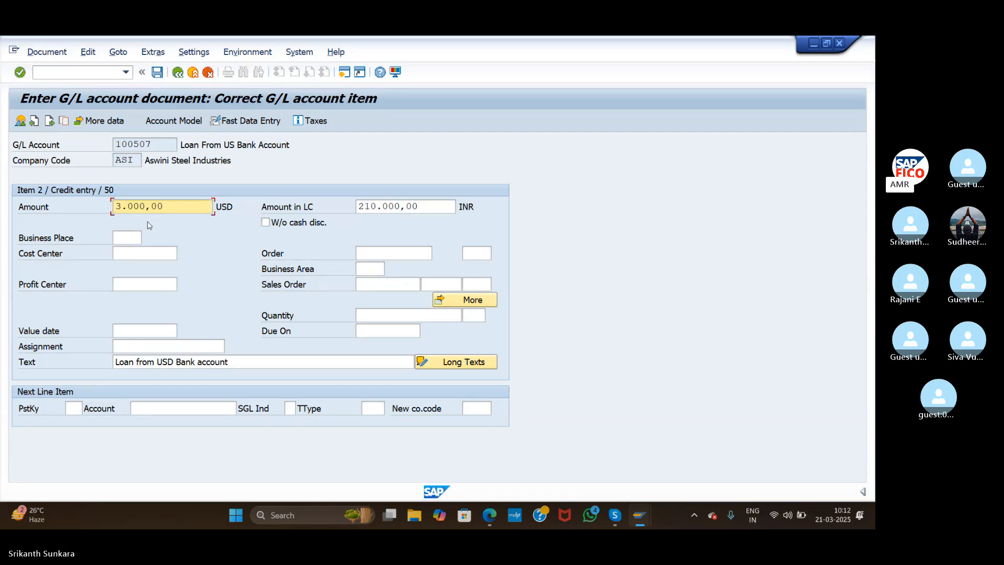
Simulate the G/L document and post it
{"action": "left_click", "coordinate": [64, 54]}
{"action": "left_click", "coordinate": [75, 114]}
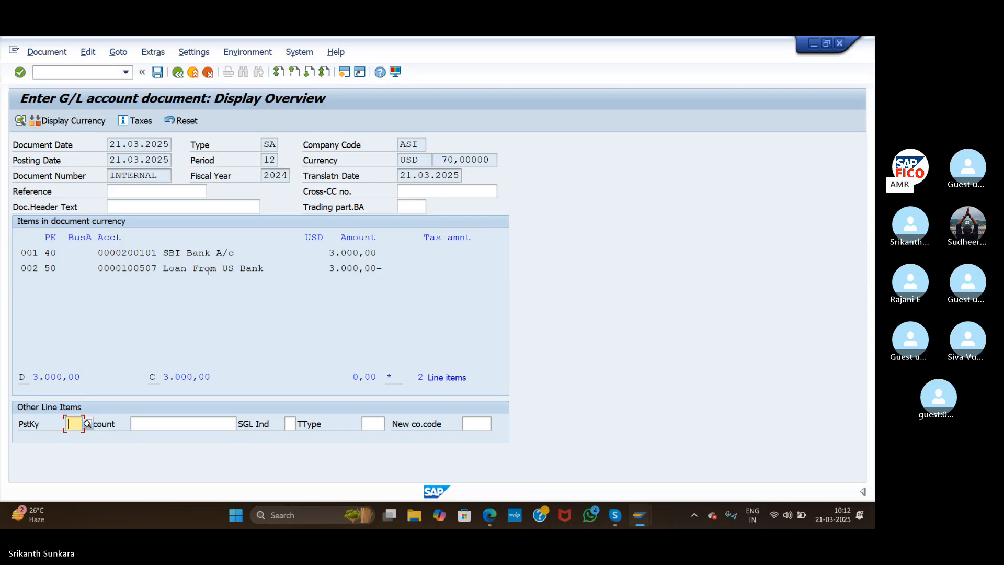
{"action": "left_click", "coordinate": [158, 71]}
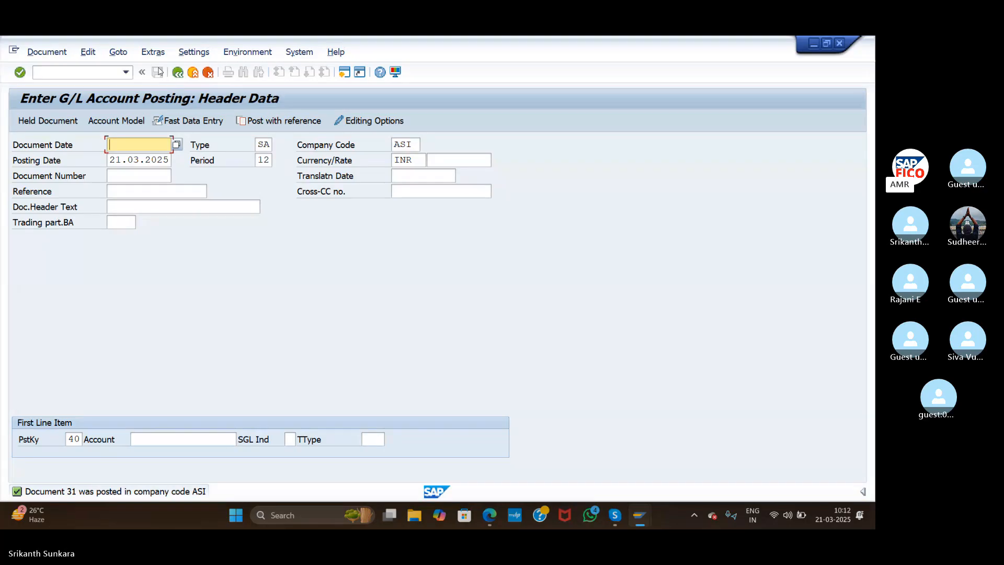
Display the posted document and switch its display currency to Local Currency
{"action": "left_click", "coordinate": [49, 52]}
{"action": "left_click", "coordinate": [63, 98]}
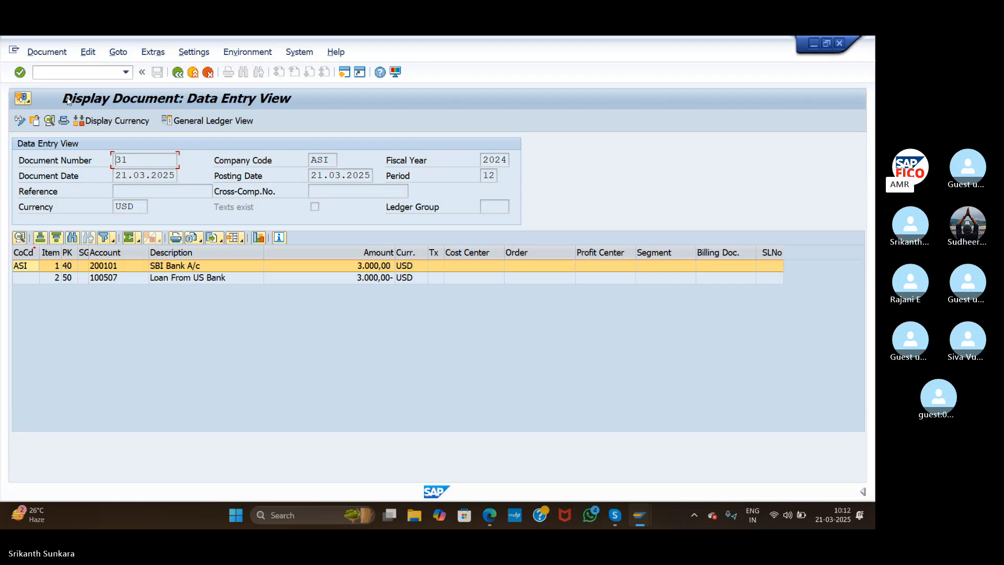
{"action": "left_click", "coordinate": [113, 121]}
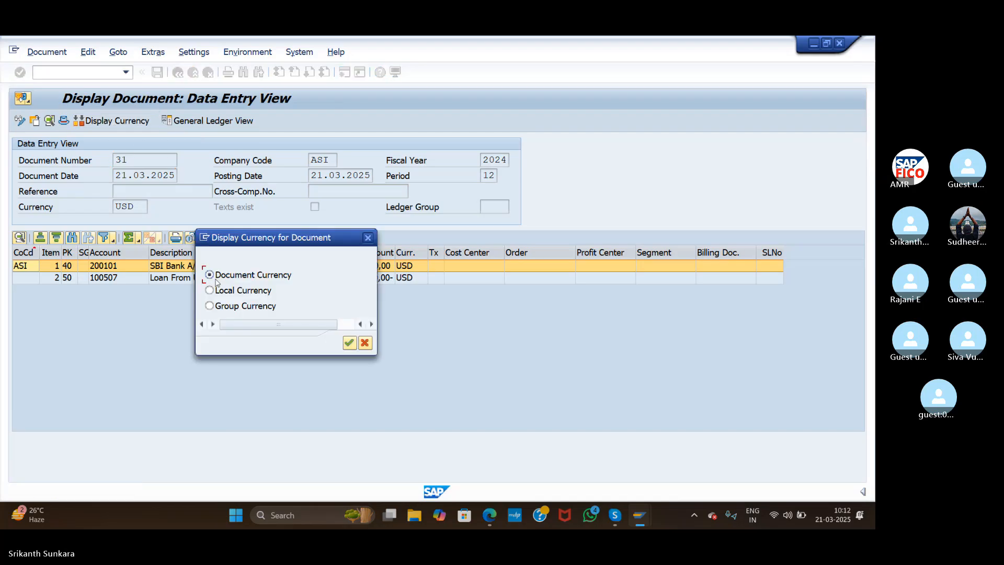
{"action": "left_click", "coordinate": [209, 290]}
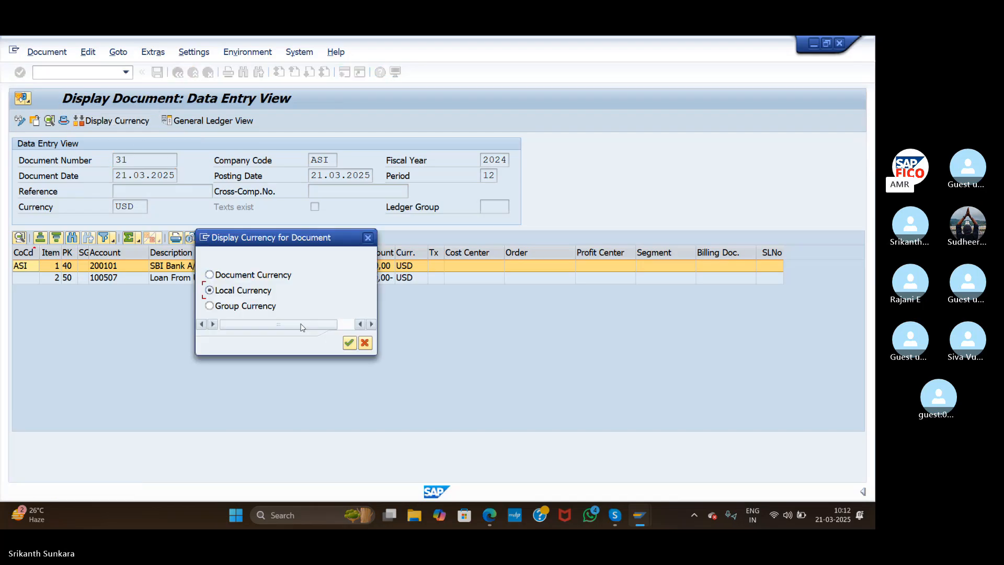
{"action": "left_click", "coordinate": [349, 342]}
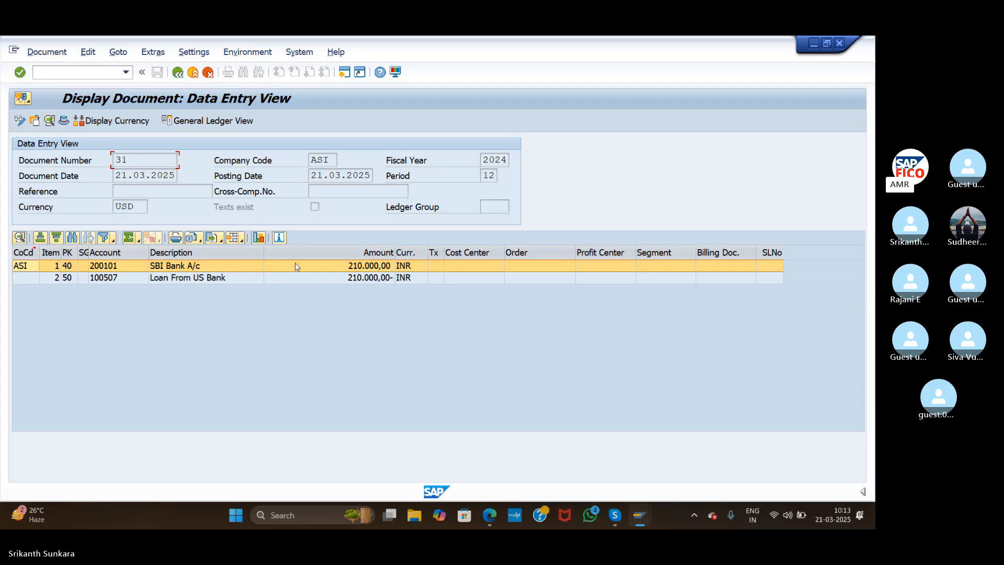
Open the currency exchange rates table (OB08) in a new session and bring up the dialog for positioning to an entry
{"action": "left_click", "coordinate": [343, 72]}
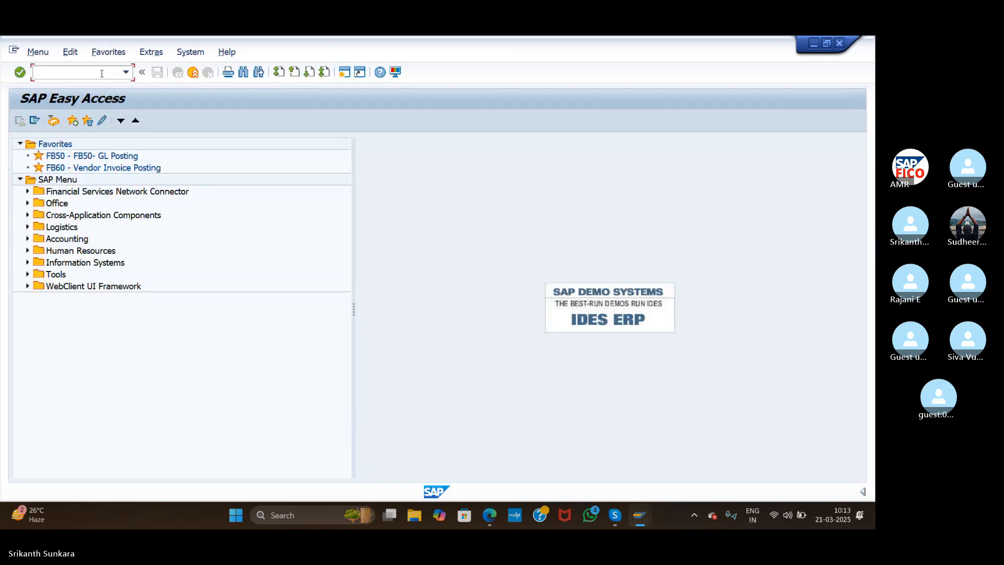
{"action": "type", "text": "ob08"}
{"action": "key", "text": "Return"}
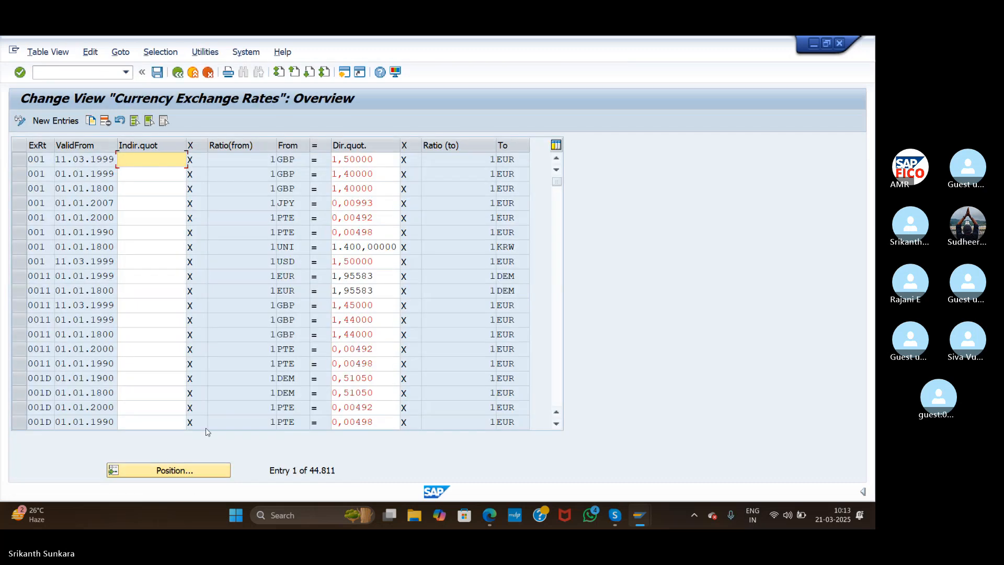
{"action": "left_click", "coordinate": [186, 472]}
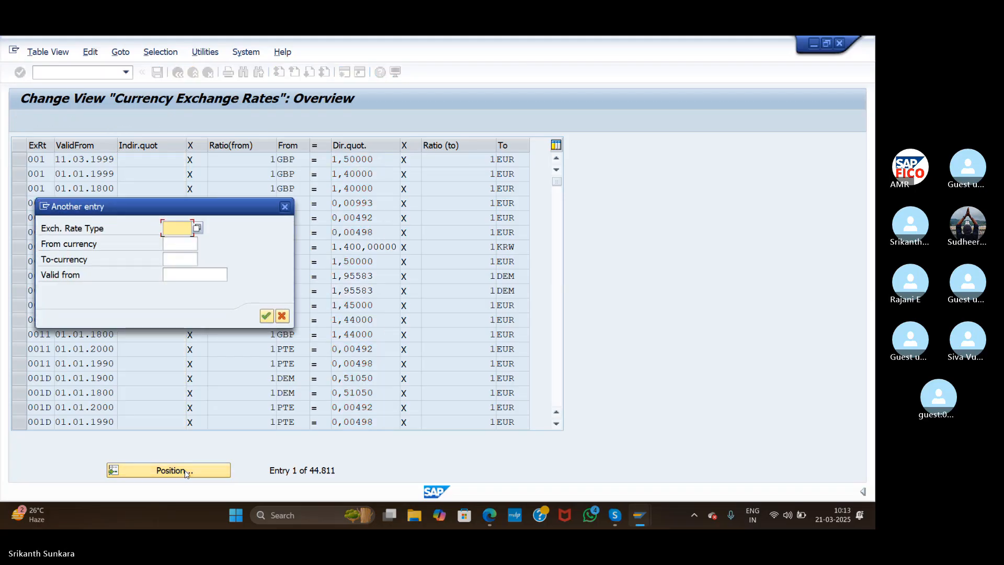
{"action": "type", "text": "as"}
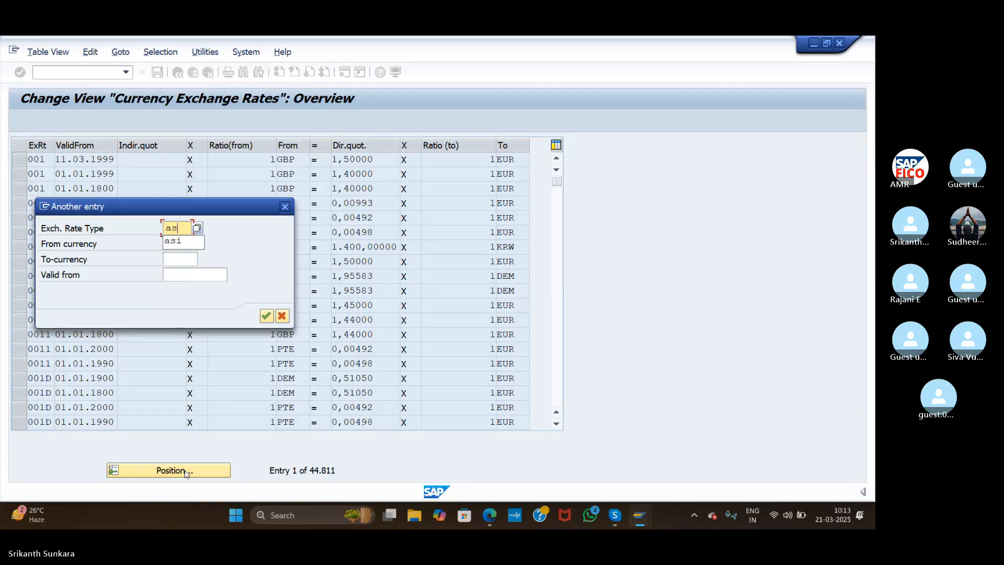
{"action": "key", "text": "BackSpace"}
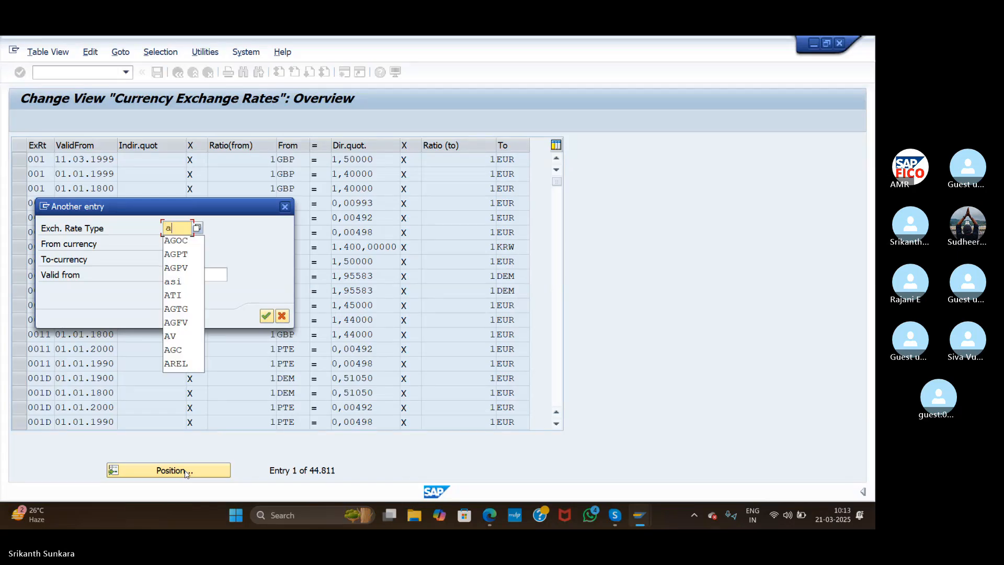
{"action": "key", "text": "BackSpace"}
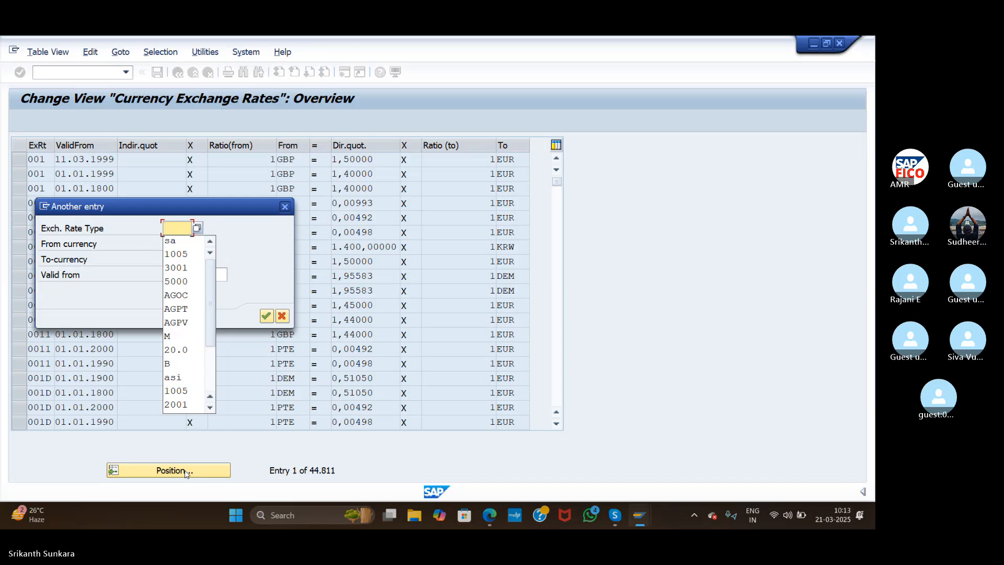
{"action": "type", "text": "as"}
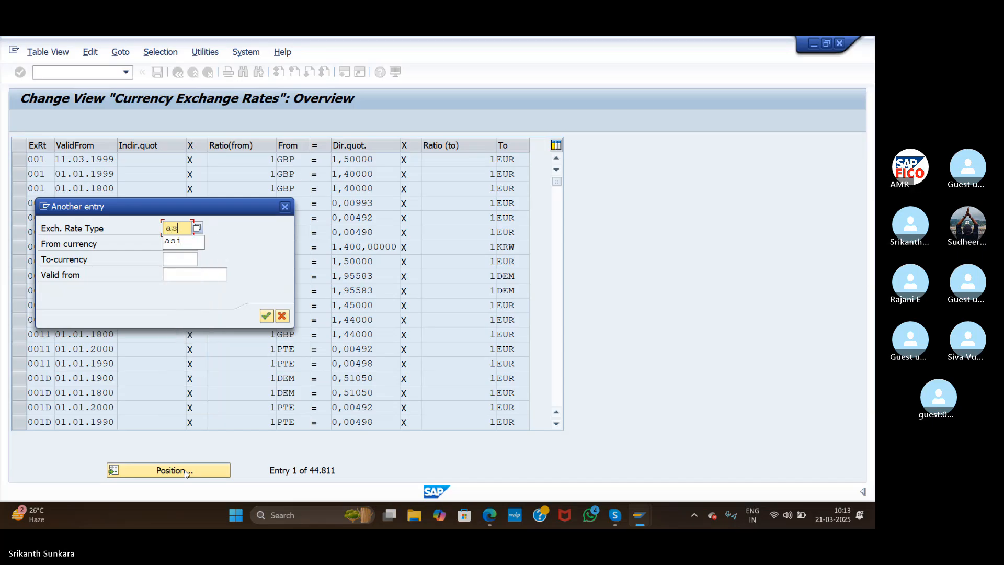
{"action": "type", "text": "11"}
{"action": "key", "text": "BackSpace"}
{"action": "key", "text": "BackSpace"}
{"action": "key", "text": "BackSpace"}
{"action": "key", "text": "BackSpace"}
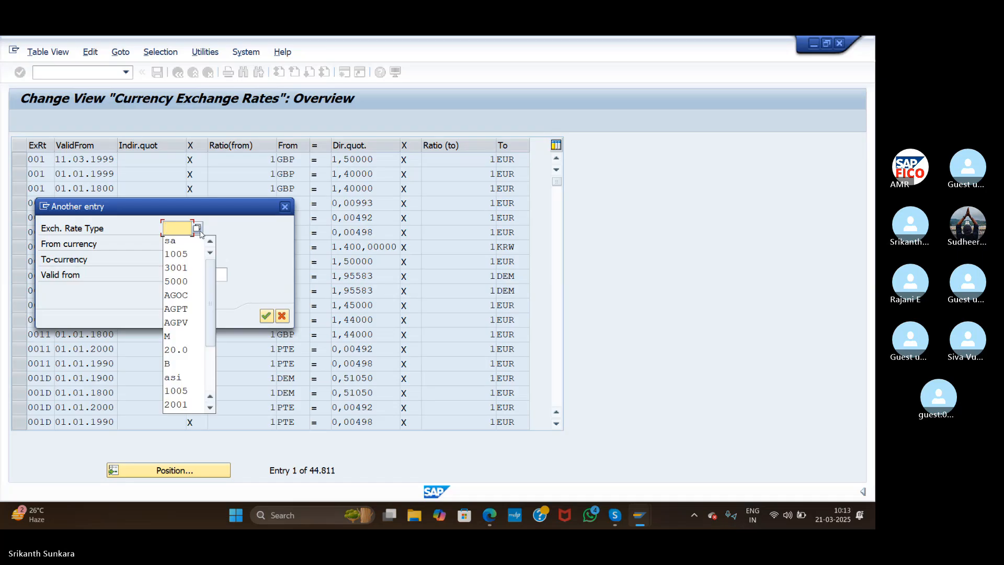
Position the exchange rate list at rate type AS11, Foreign Currency Buying Rate
{"action": "left_click", "coordinate": [198, 228]}
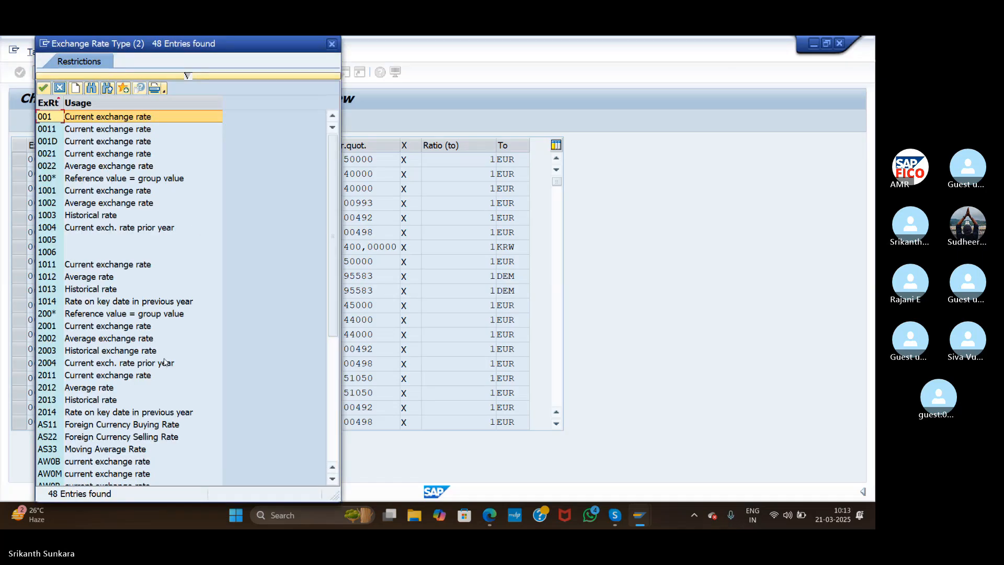
{"action": "double_click", "coordinate": [86, 425]}
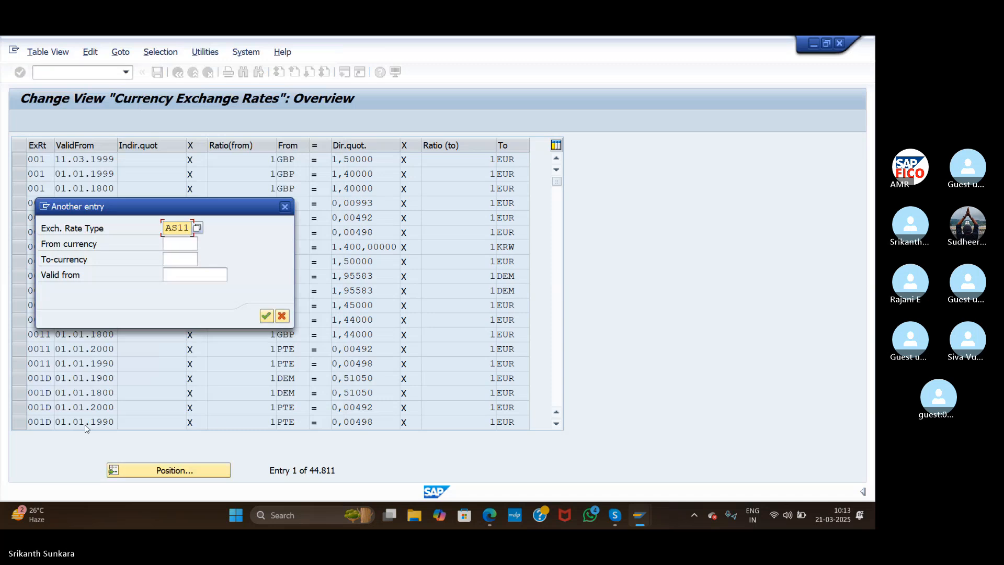
{"action": "left_click", "coordinate": [266, 316]}
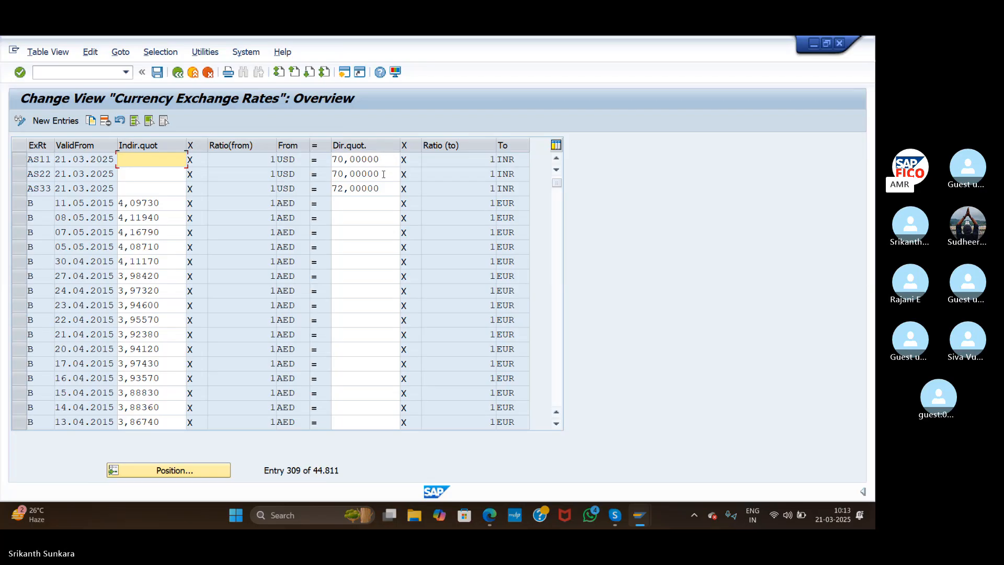
Set the AS11 direct quotation from USD to INR to 73
{"action": "left_click", "coordinate": [344, 158]}
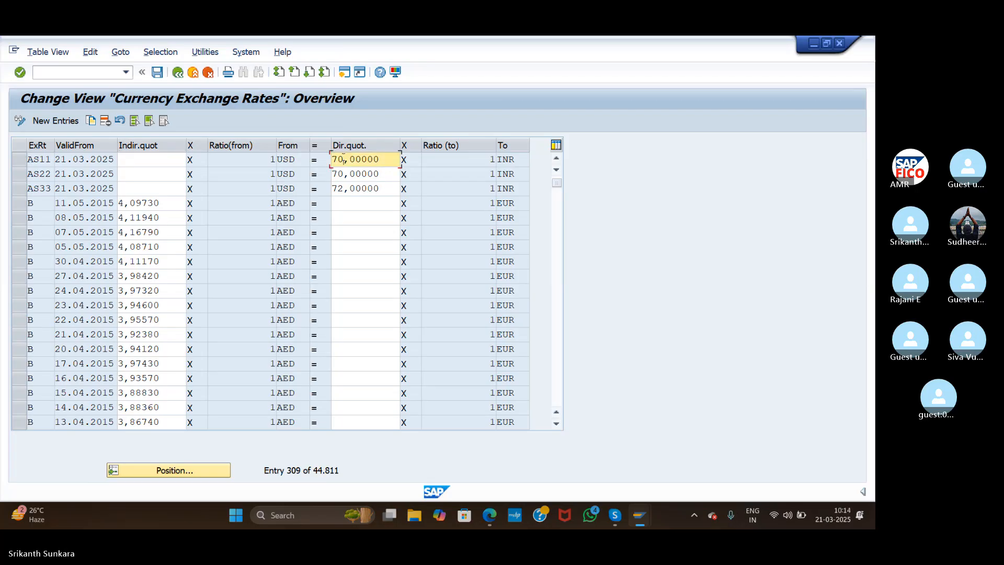
{"action": "key", "text": "BackSpace"}
{"action": "type", "text": "3"}
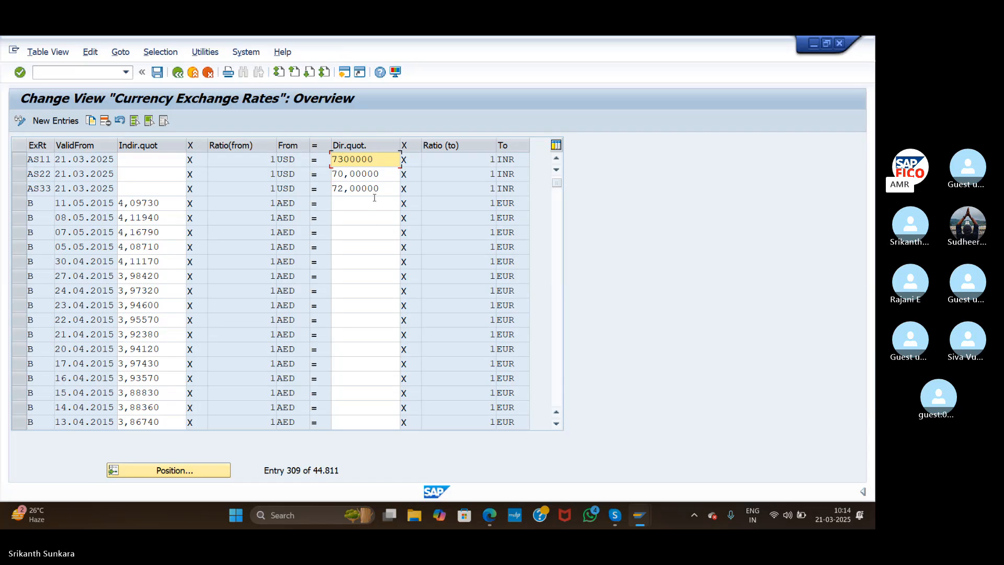
{"action": "double_click", "coordinate": [382, 160]}
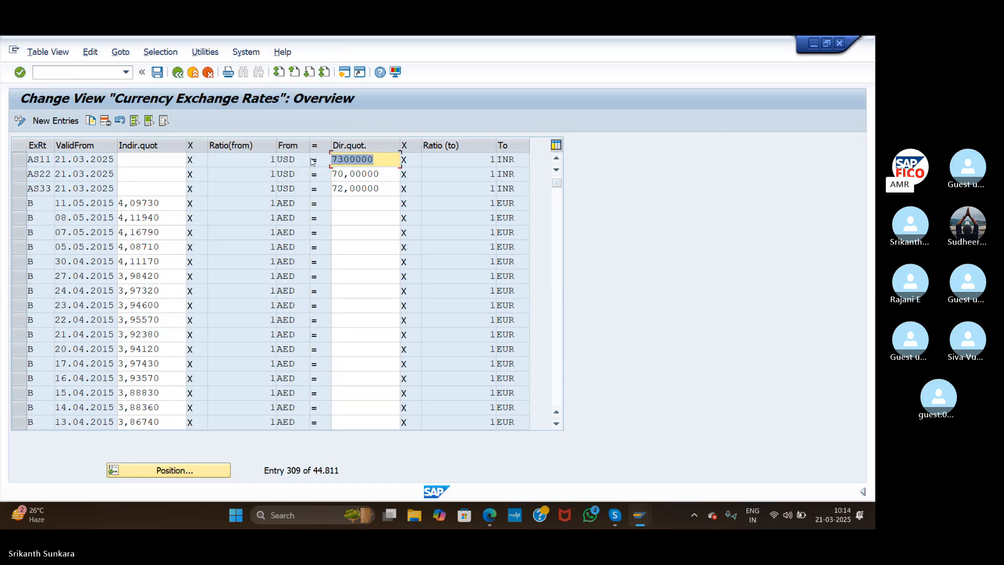
{"action": "type", "text": "73"}
{"action": "left_click", "coordinate": [349, 209]}
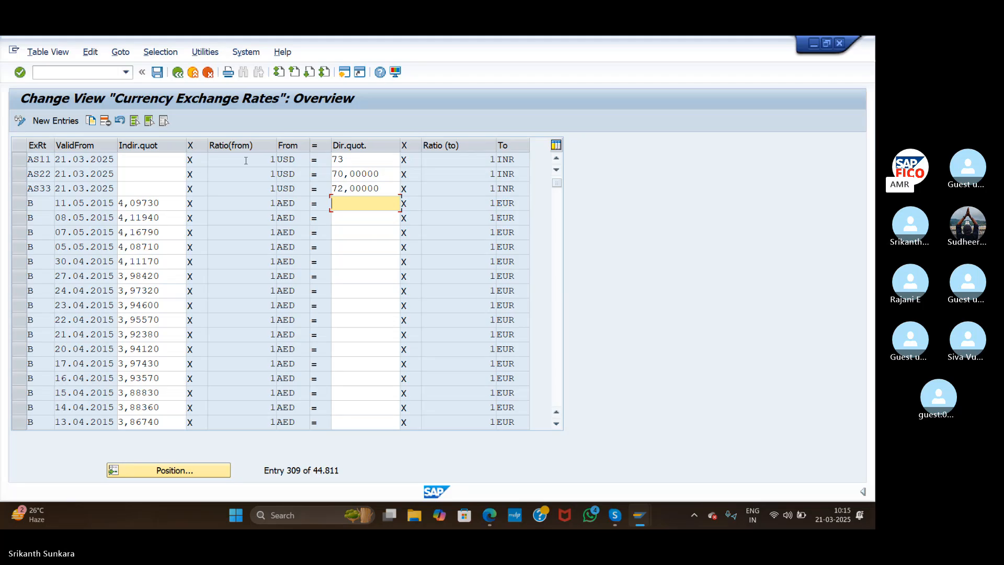
Save the exchange rate change under the Foreign Currency Customization request and return to the session displaying the posted document
{"action": "left_click", "coordinate": [158, 72]}
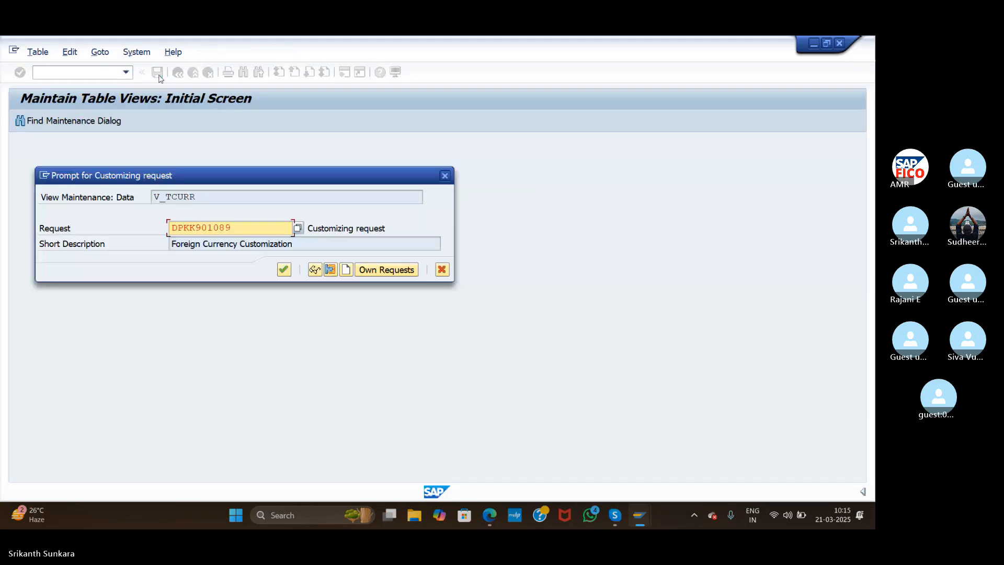
{"action": "left_click", "coordinate": [284, 269]}
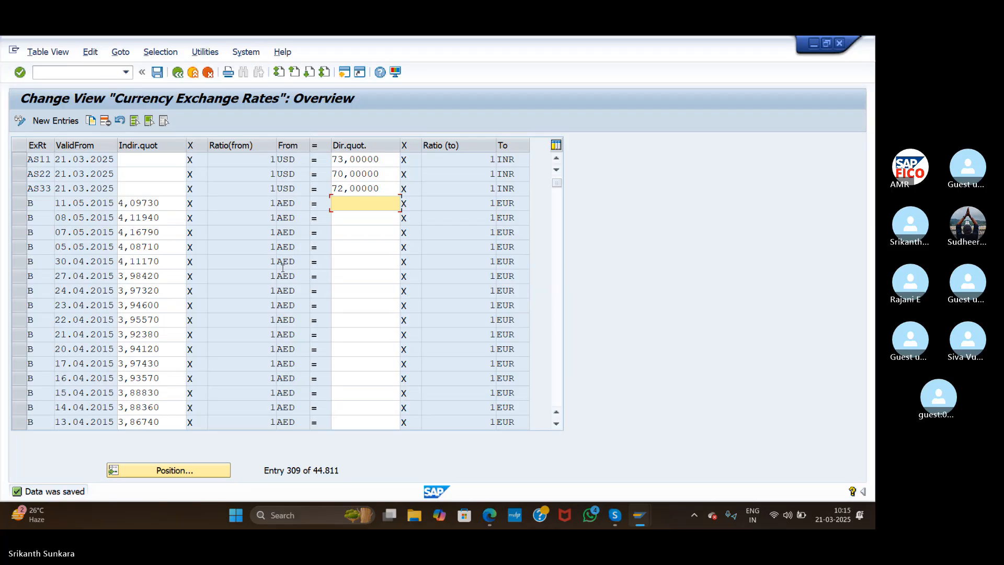
{"action": "key", "text": "alt+Tab"}
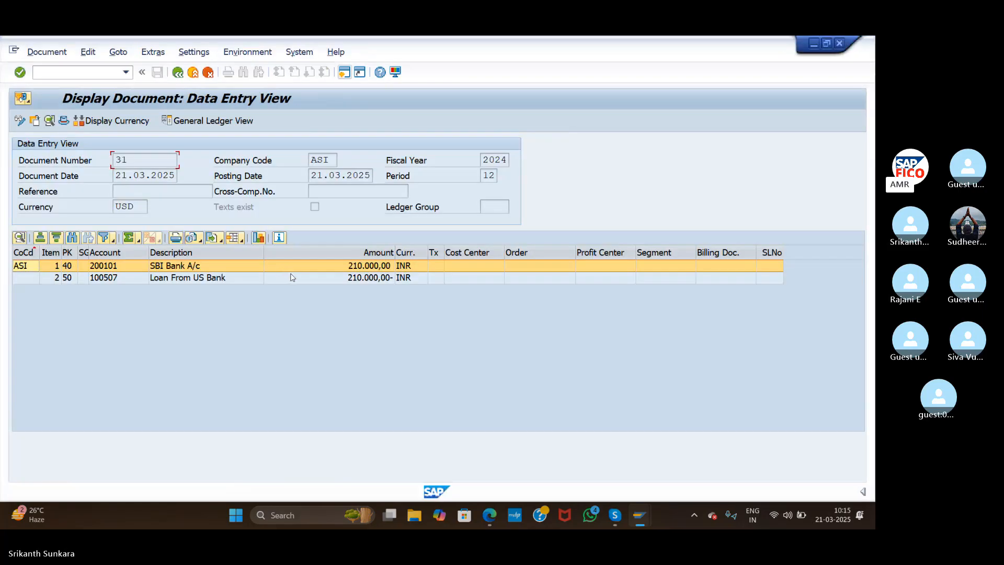
Switch to the currency exchange rates session and leave the table for the SAP Easy Access screen
{"action": "key", "text": "alt+Tab"}
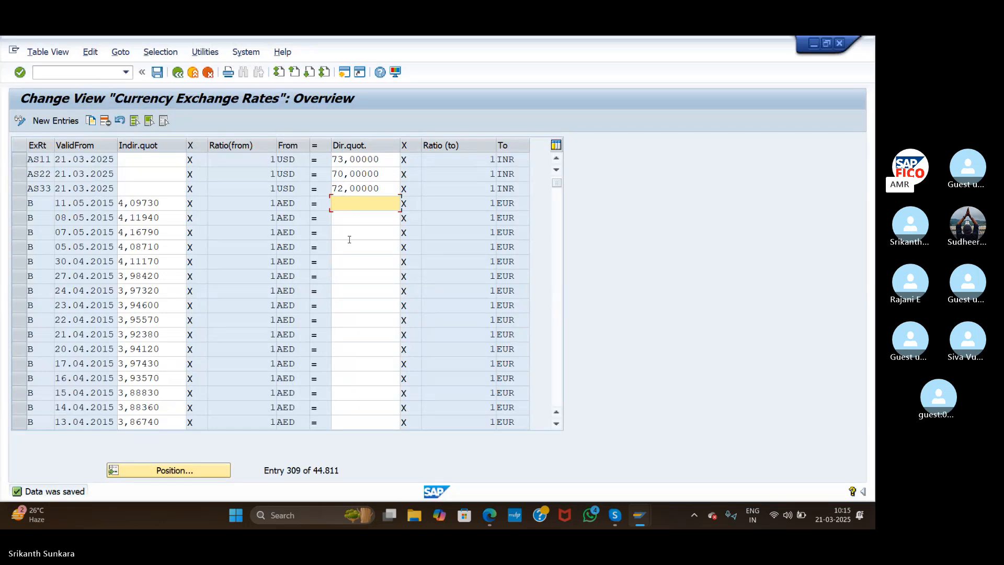
{"action": "left_click", "coordinate": [178, 73]}
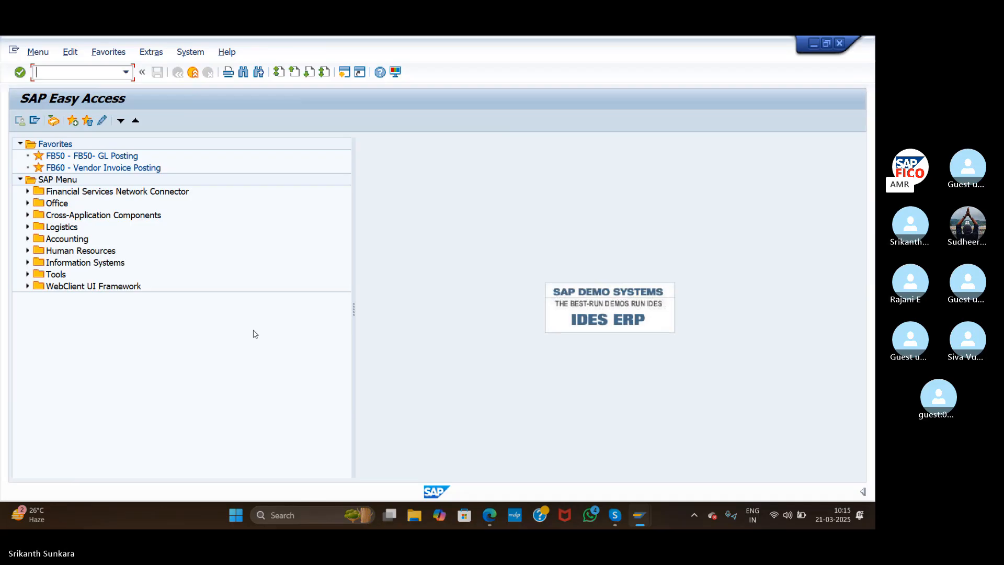
{"action": "key", "text": "alt+m"}
{"action": "key", "text": "Escape"}
Switch to the foreign currency revaluation checklist in Skype and look up the transaction code for foreign currency valuation
{"action": "key", "text": "alt+Tab"}
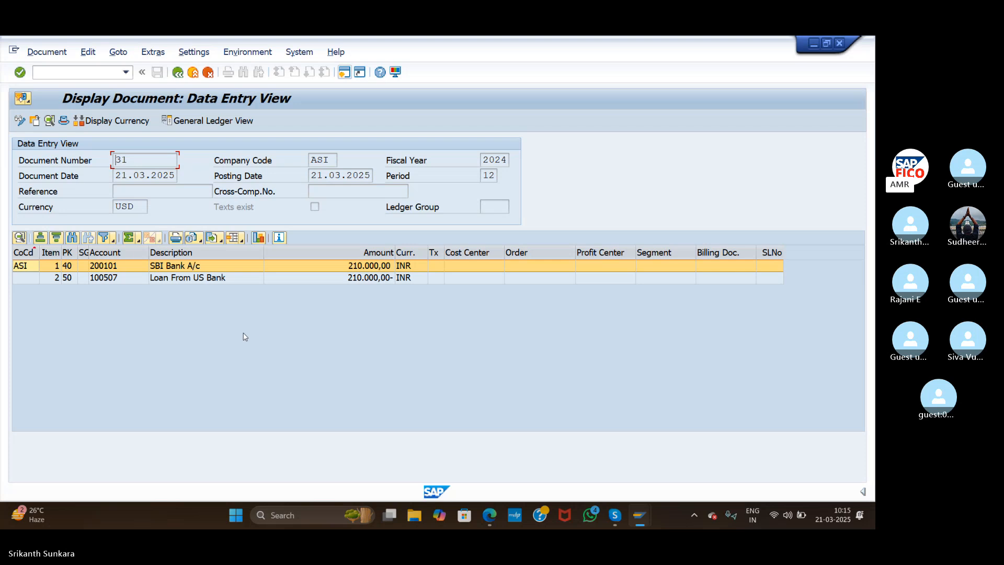
{"action": "key", "text": "alt+Tab"}
{"action": "key", "text": "alt+Tab"}
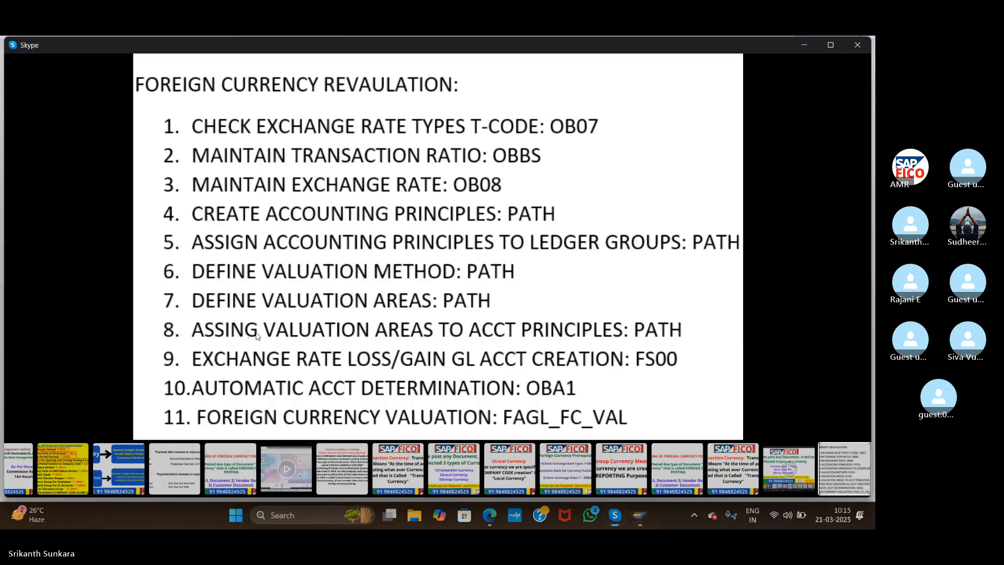
{"action": "key", "text": "alt+Tab"}
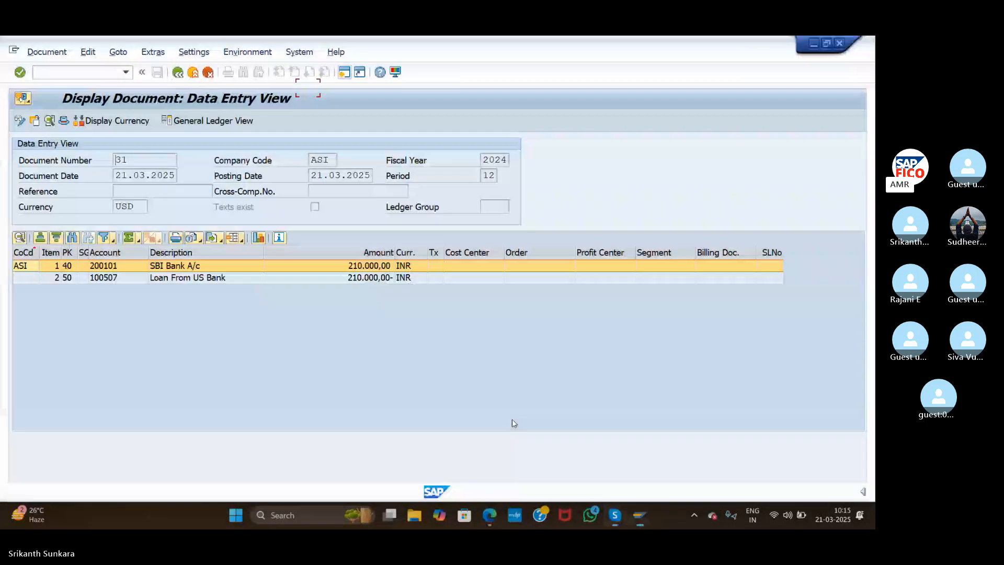
{"action": "key", "text": "alt+Tab"}
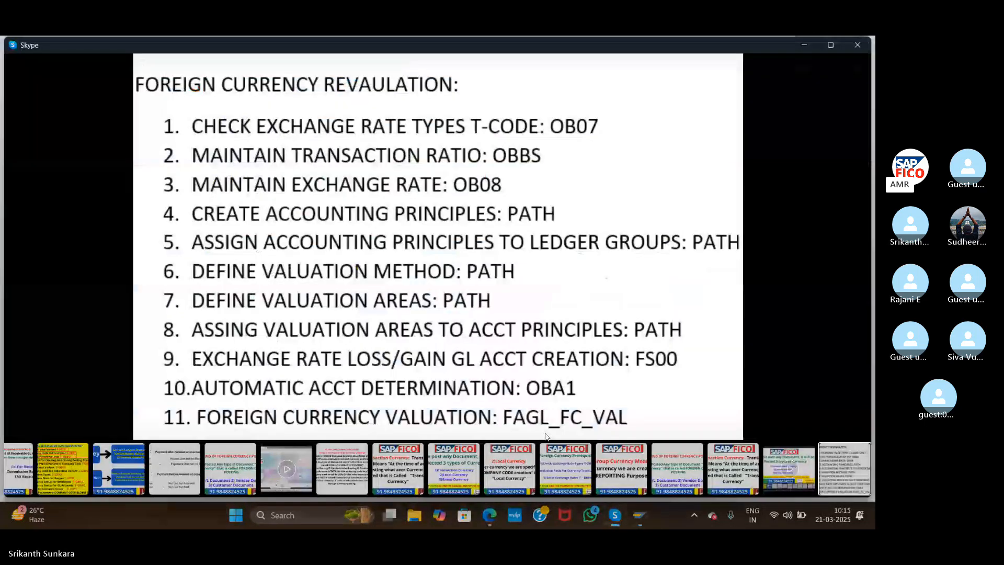
{"action": "mouse_move", "coordinate": [566, 427]}
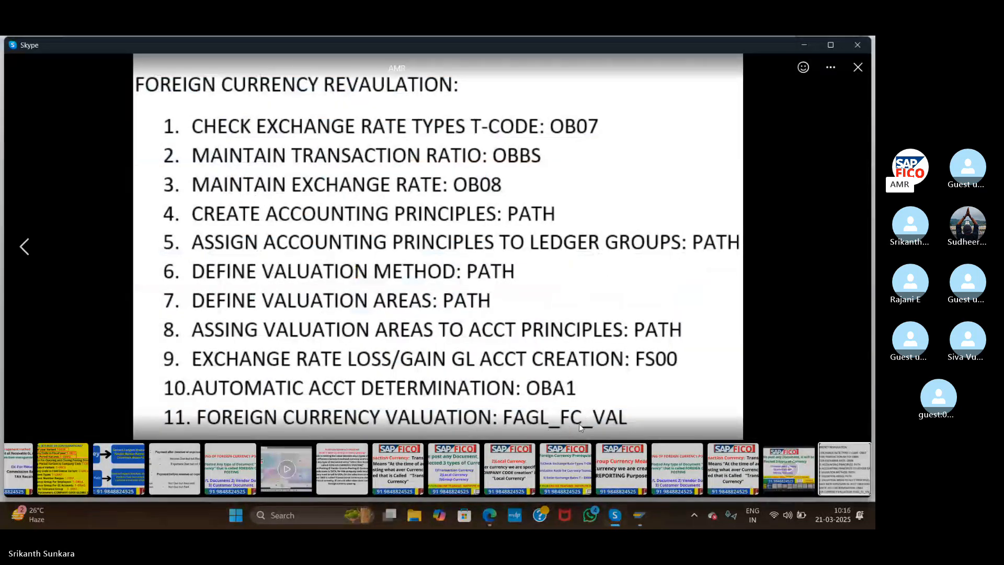
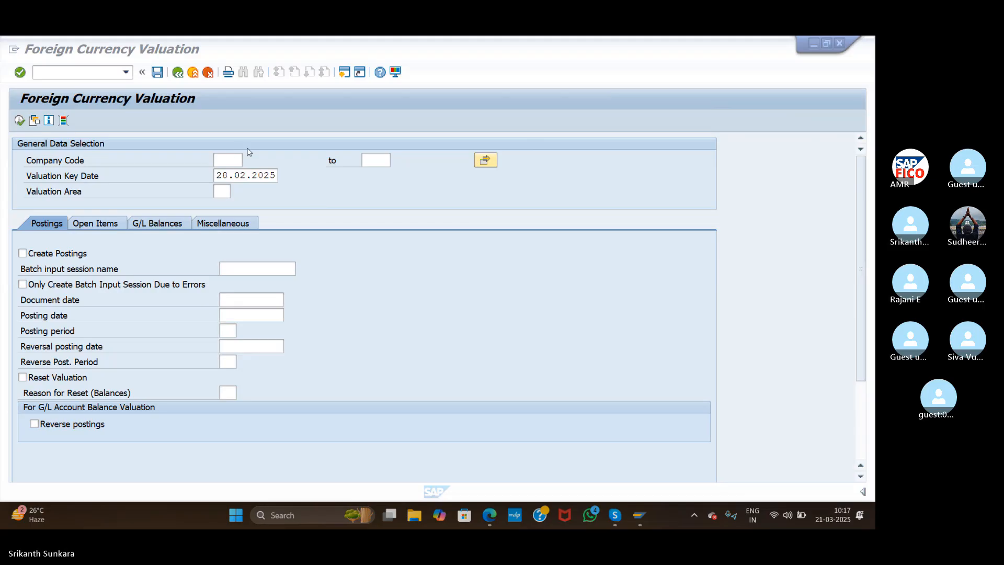
Set the foreign currency valuation's company code to ASI and its valuation area to U1
{"action": "left_click", "coordinate": [242, 158]}
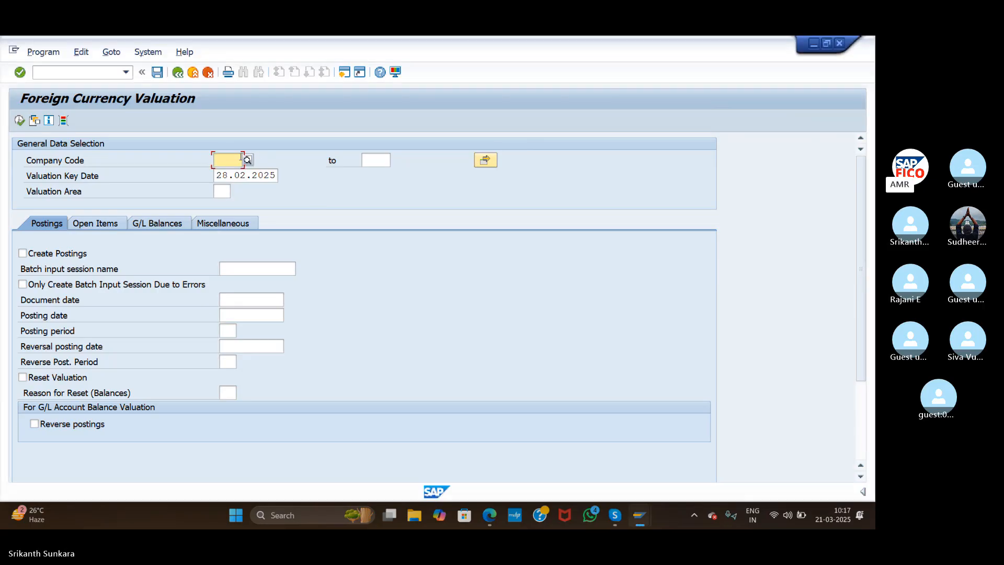
{"action": "type", "text": "ASI"}
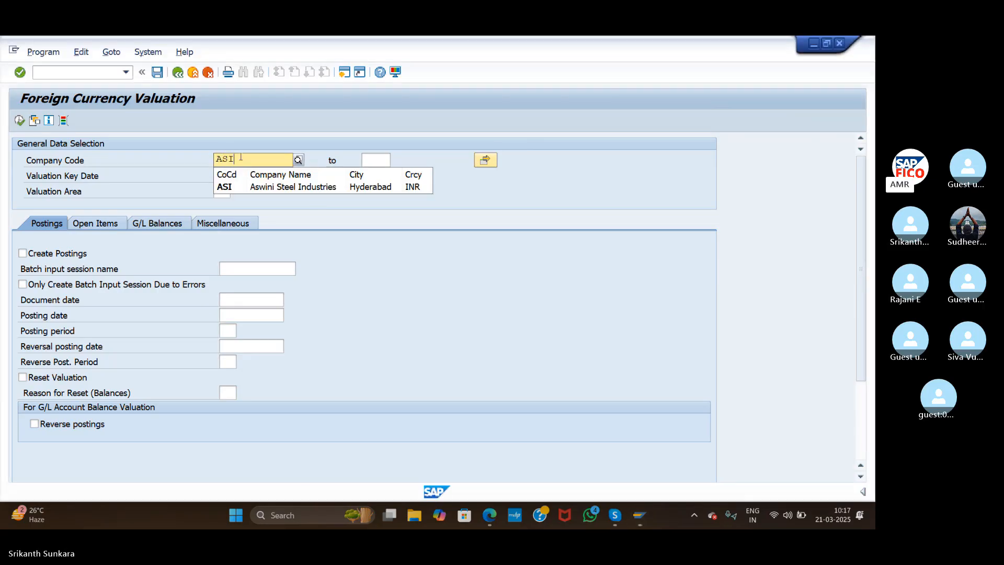
{"action": "left_click", "coordinate": [241, 189]}
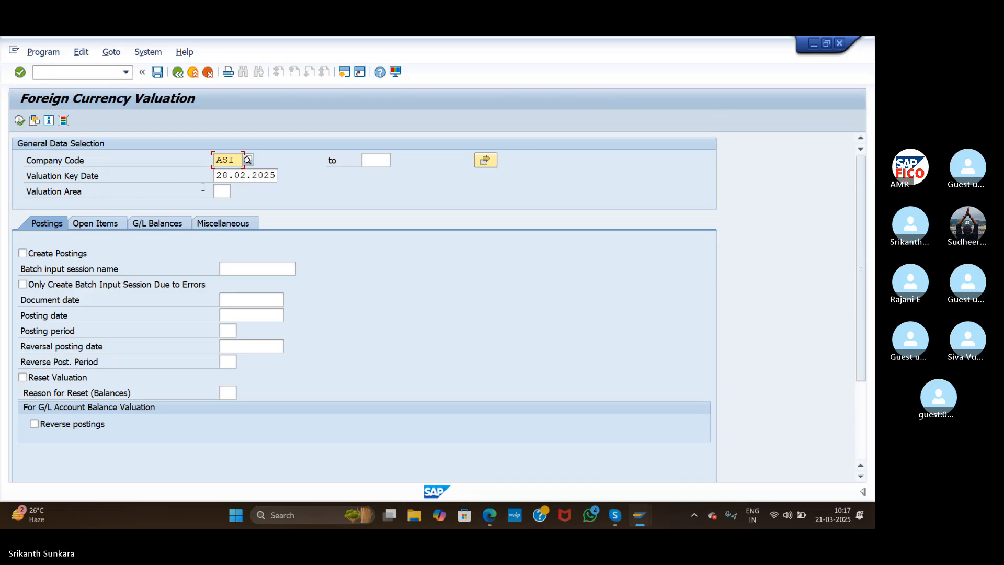
{"action": "left_click", "coordinate": [224, 191]}
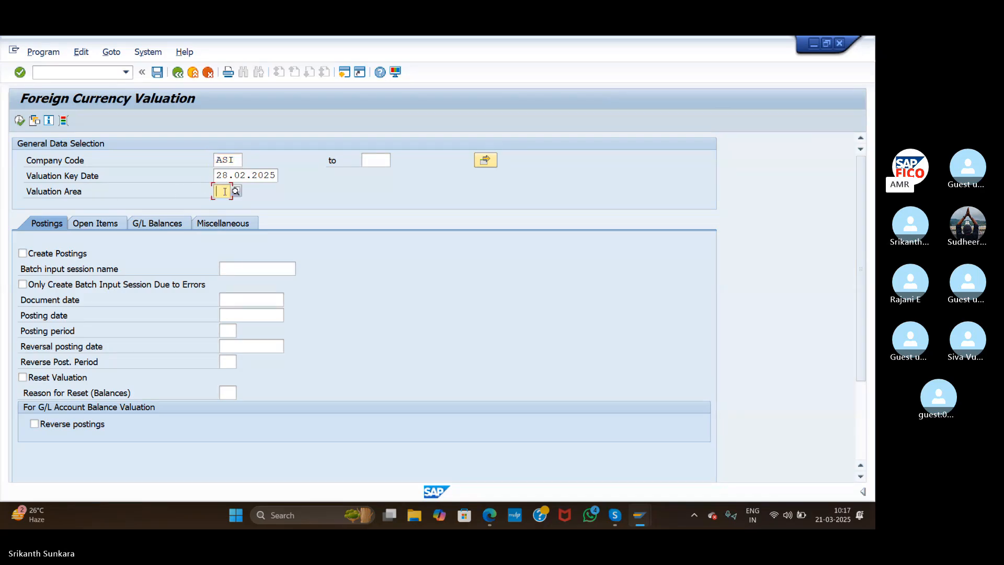
{"action": "type", "text": "U1"}
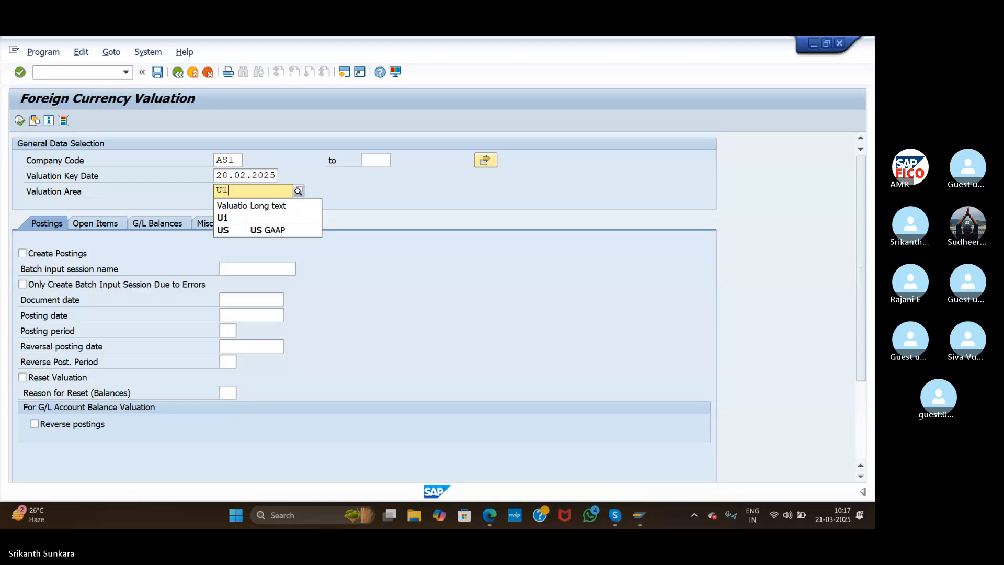
{"action": "left_click", "coordinate": [227, 218]}
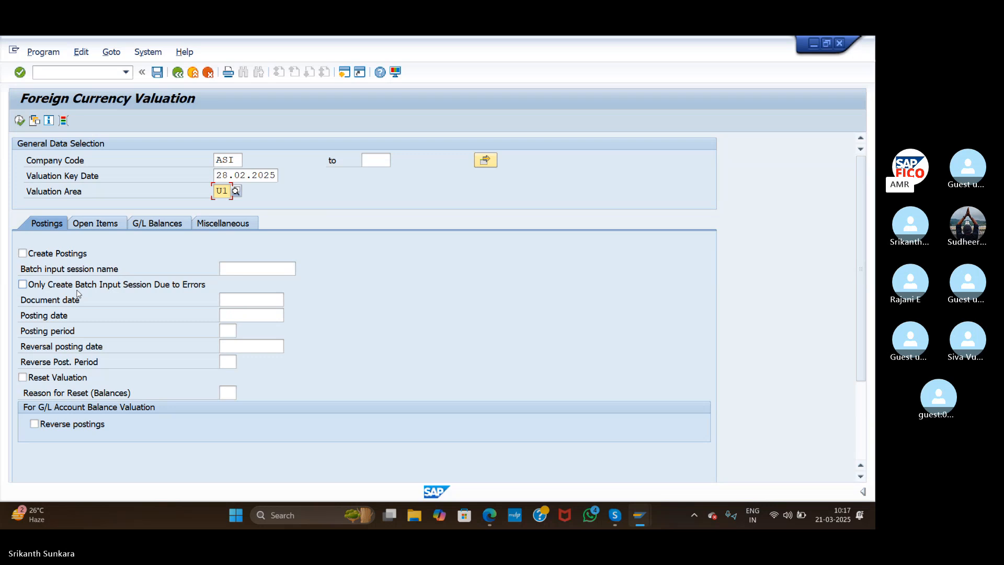
Enable Create Postings with batch input session name ASI_ASI and document date 21.03.2025
{"action": "left_click", "coordinate": [22, 253]}
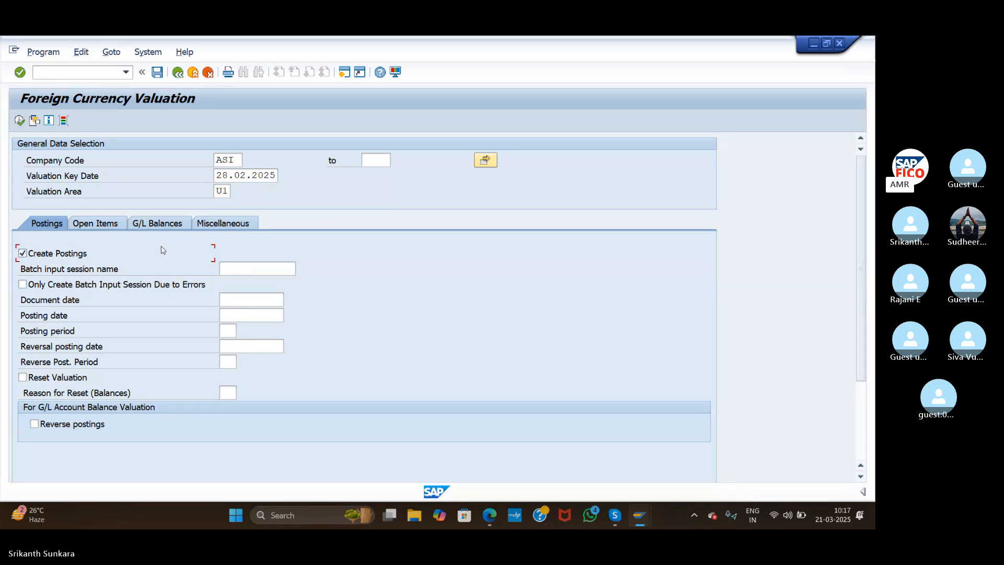
{"action": "left_click", "coordinate": [240, 266]}
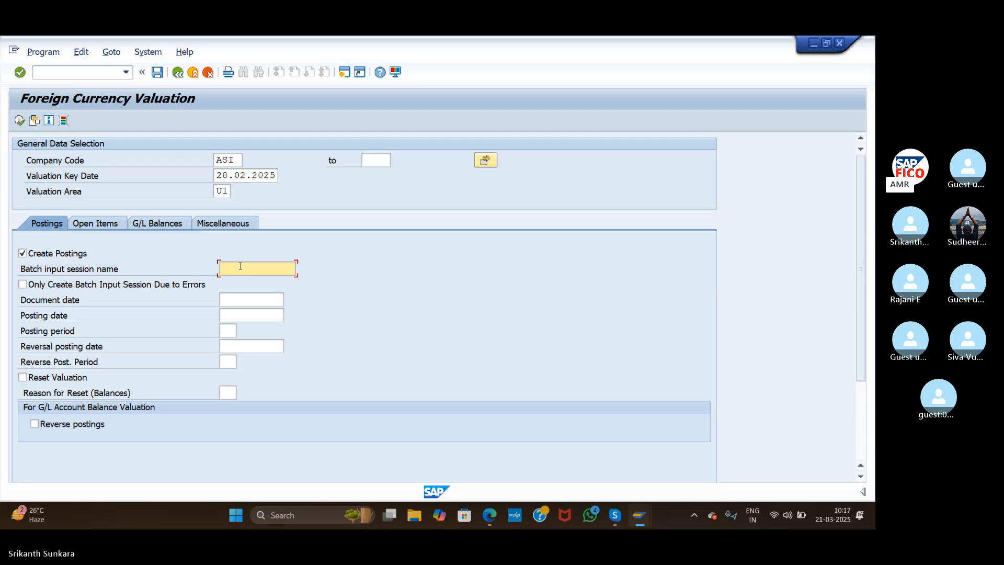
{"action": "type", "text": "ASI_ASI"}
{"action": "left_click", "coordinate": [240, 295]}
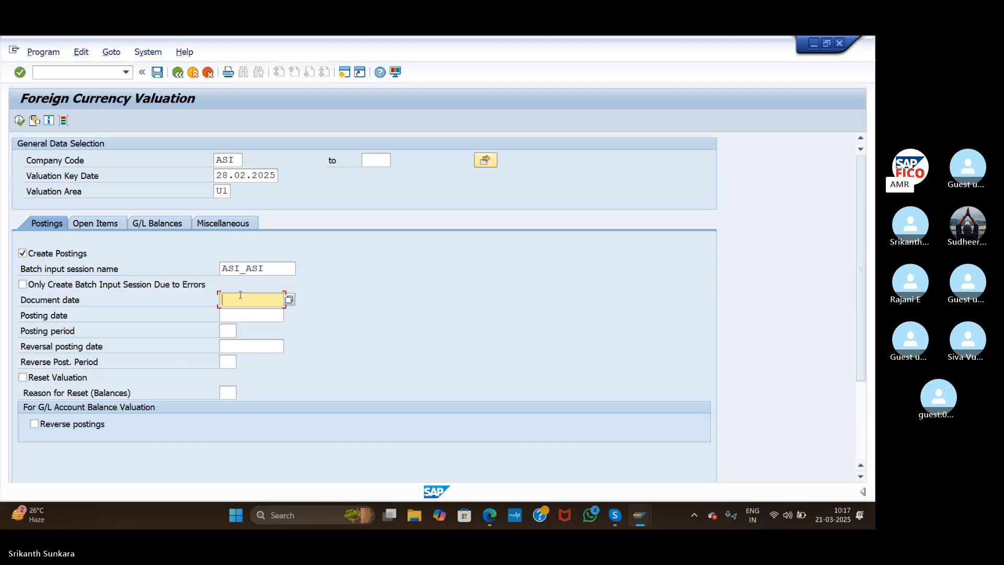
{"action": "type", "text": "21.03.2025"}
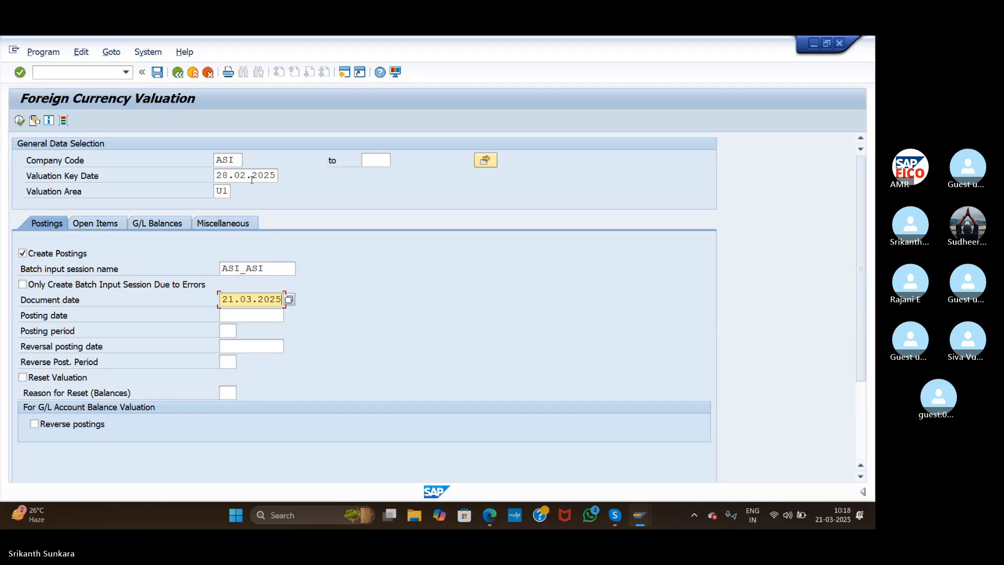
Set the valuation key date to 21.03.2025
{"action": "left_click_drag", "start_coordinate": [277, 175], "coordinate": [205, 177]}
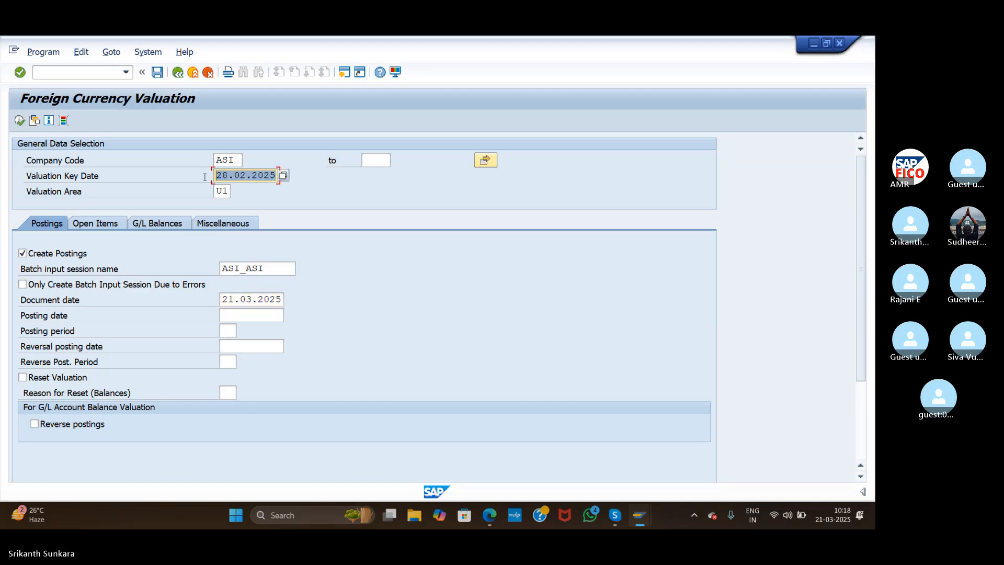
{"action": "type", "text": "21.03."}
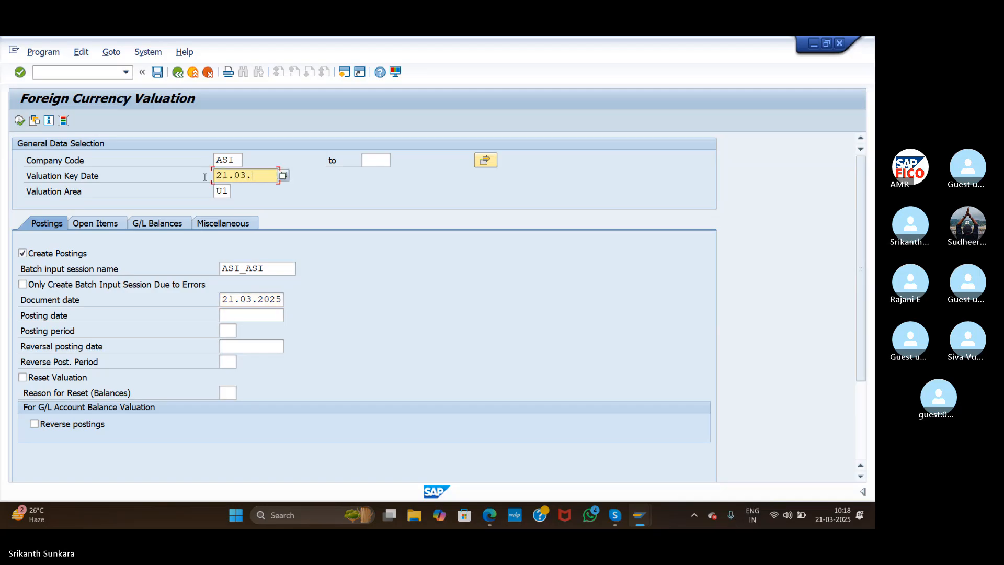
{"action": "type", "text": "2025"}
Set the valuation's posting date to 21.03.2025 and its posting period to 12
{"action": "left_click", "coordinate": [244, 318]}
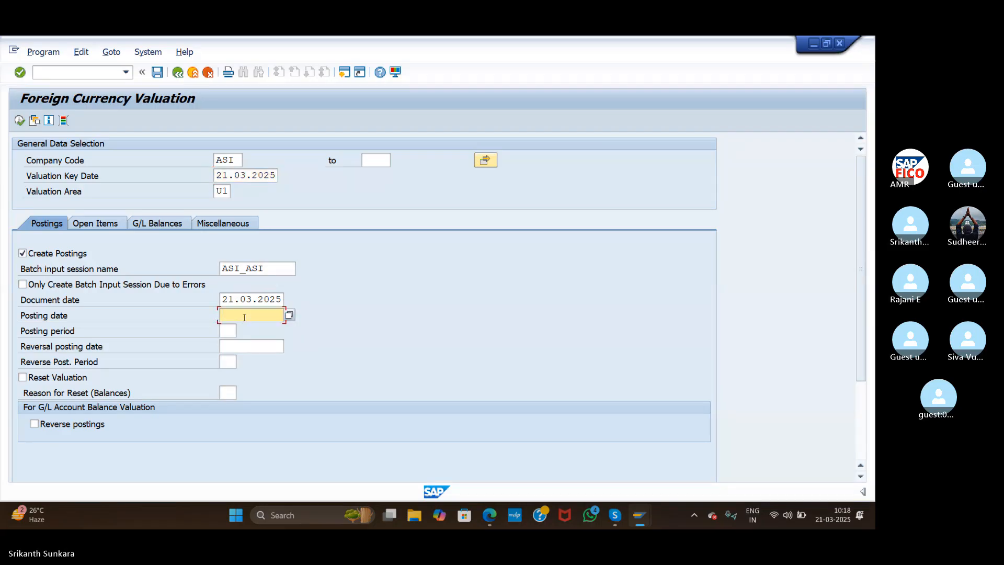
{"action": "type", "text": "21.03.2025"}
{"action": "left_click", "coordinate": [231, 330]}
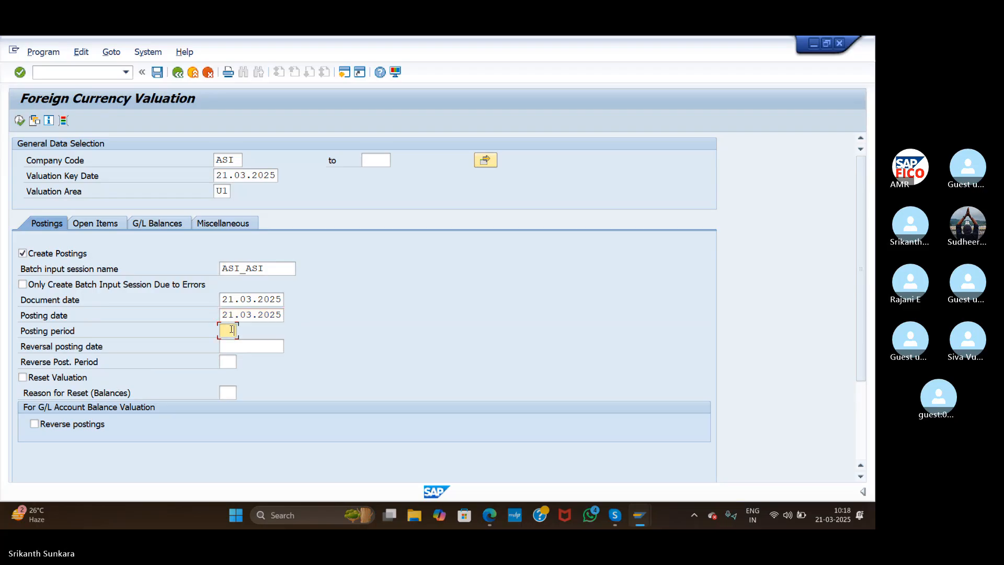
{"action": "type", "text": "12"}
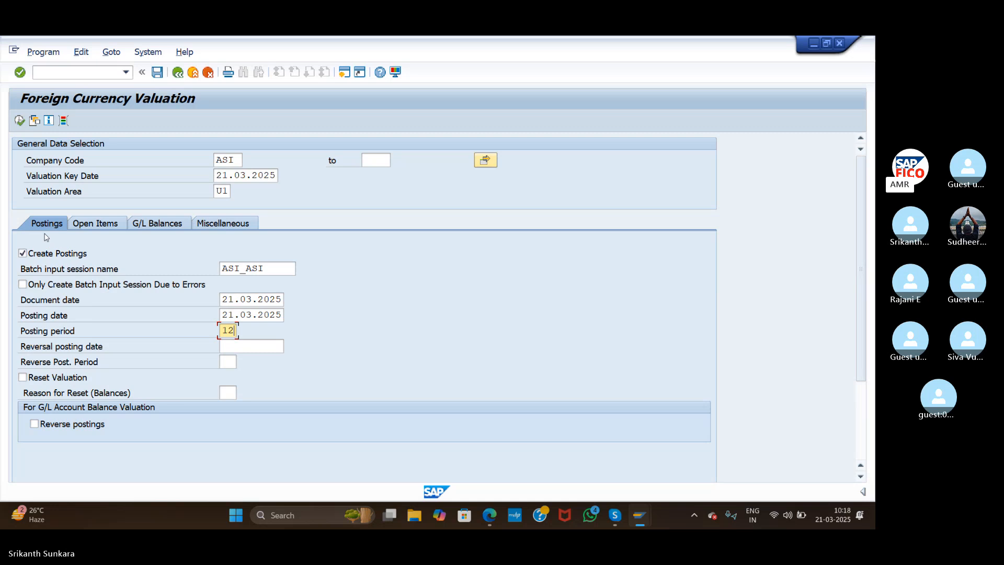
Enable valuation of G/L account balances and pick G/L account 100507, Loan From US Bank Account, from the ASI account list
{"action": "left_click", "coordinate": [150, 224]}
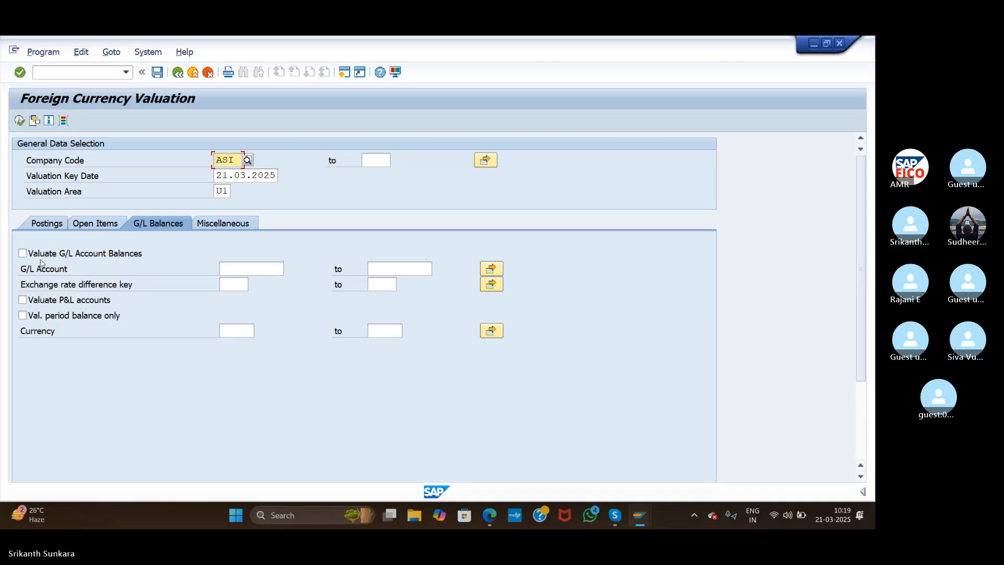
{"action": "left_click", "coordinate": [22, 253]}
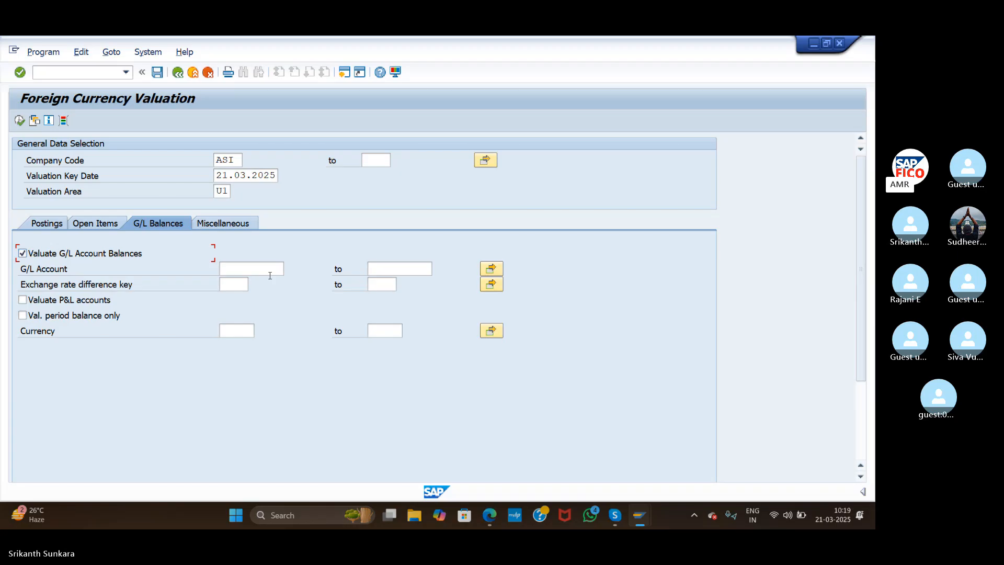
{"action": "left_click", "coordinate": [253, 268]}
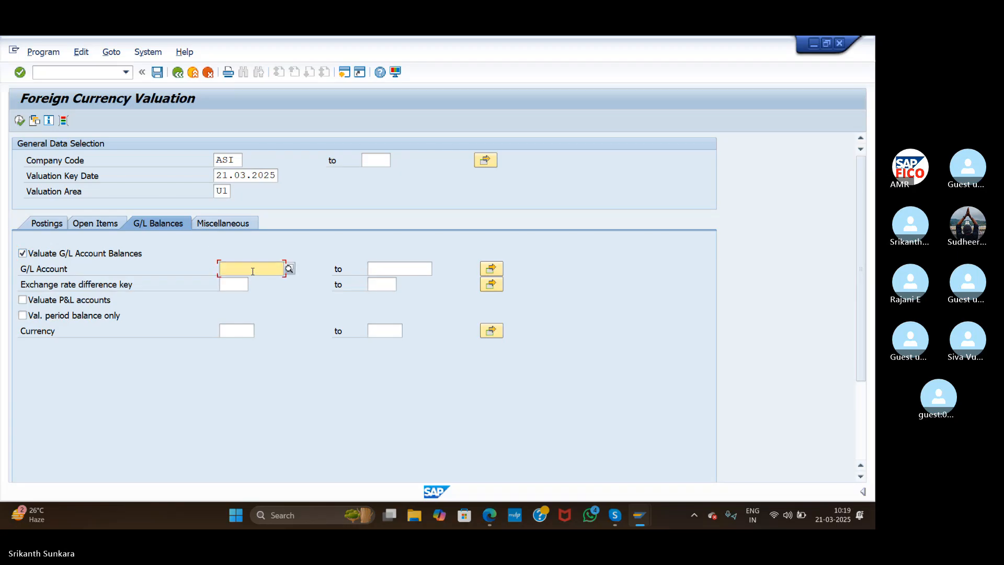
{"action": "left_click", "coordinate": [289, 268]}
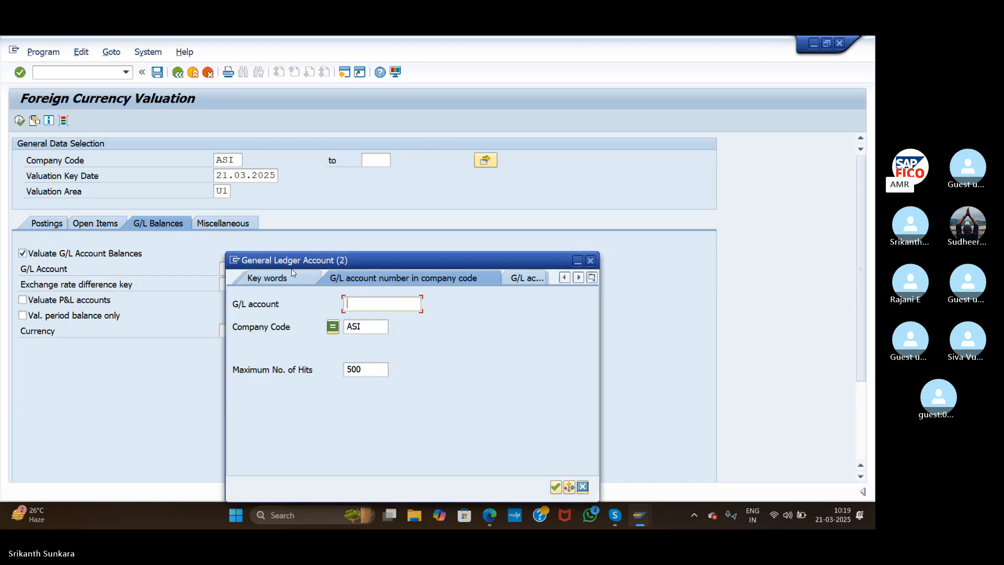
{"action": "left_click", "coordinate": [555, 488]}
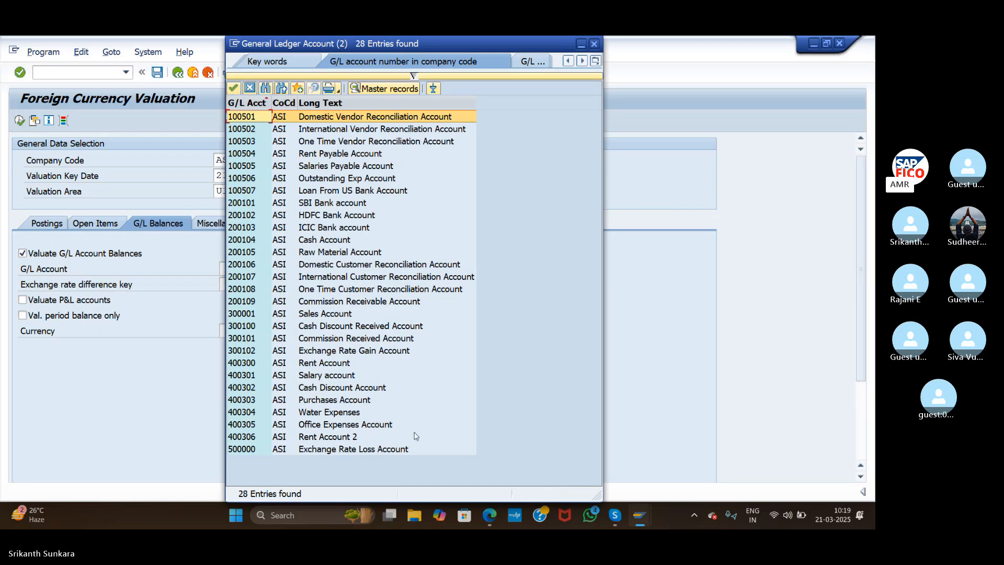
{"action": "double_click", "coordinate": [336, 193]}
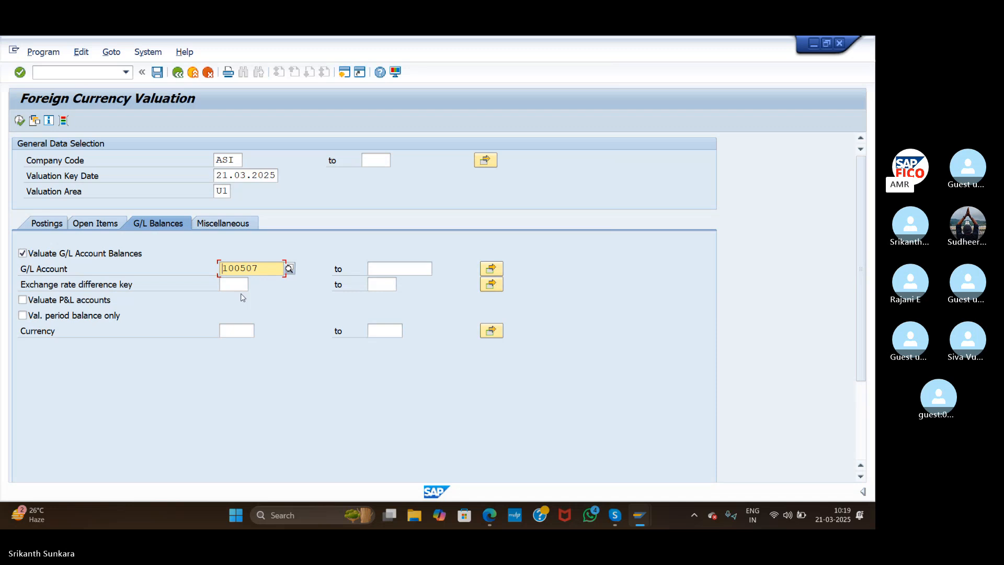
Set the exchange rate difference key for the G/L balance valuation to USD, using the entry for chart of accounts AGOC
{"action": "left_click", "coordinate": [228, 284]}
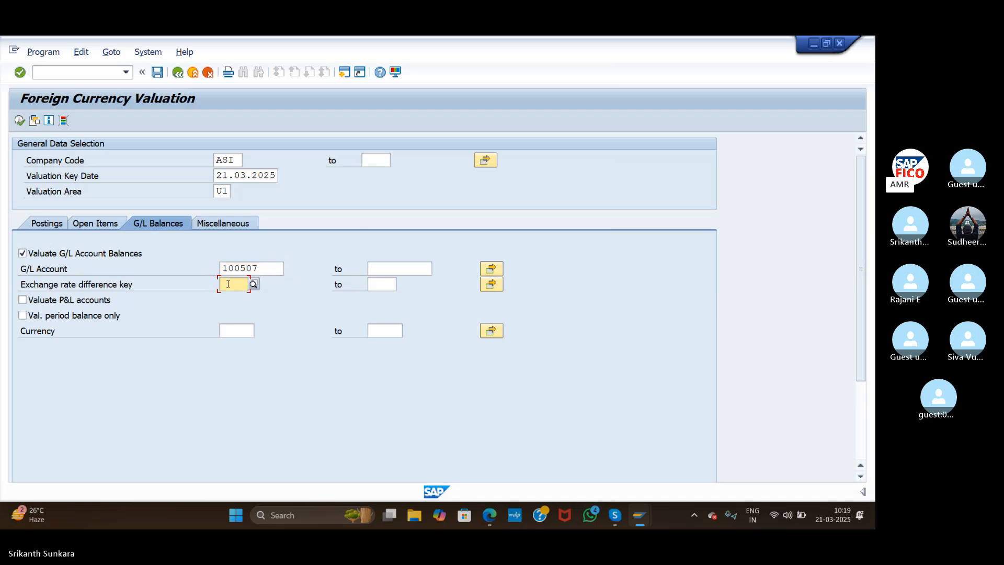
{"action": "type", "text": "U"}
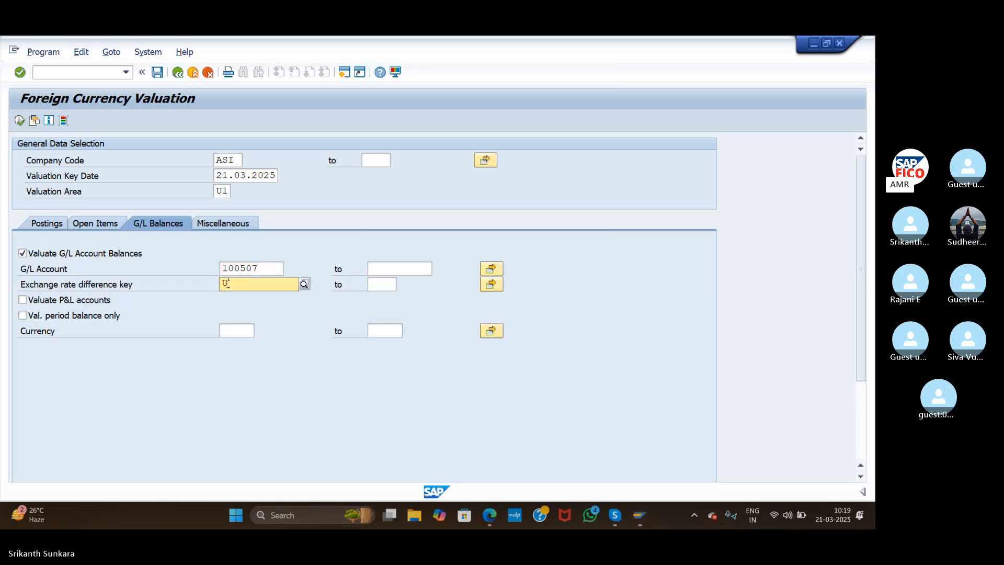
{"action": "type", "text": "SD"}
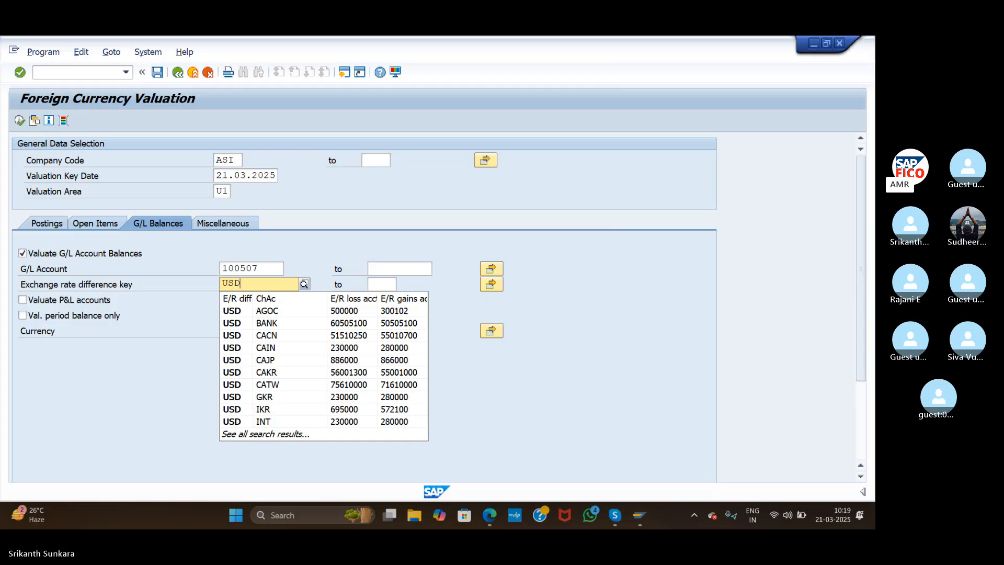
{"action": "left_click", "coordinate": [241, 314]}
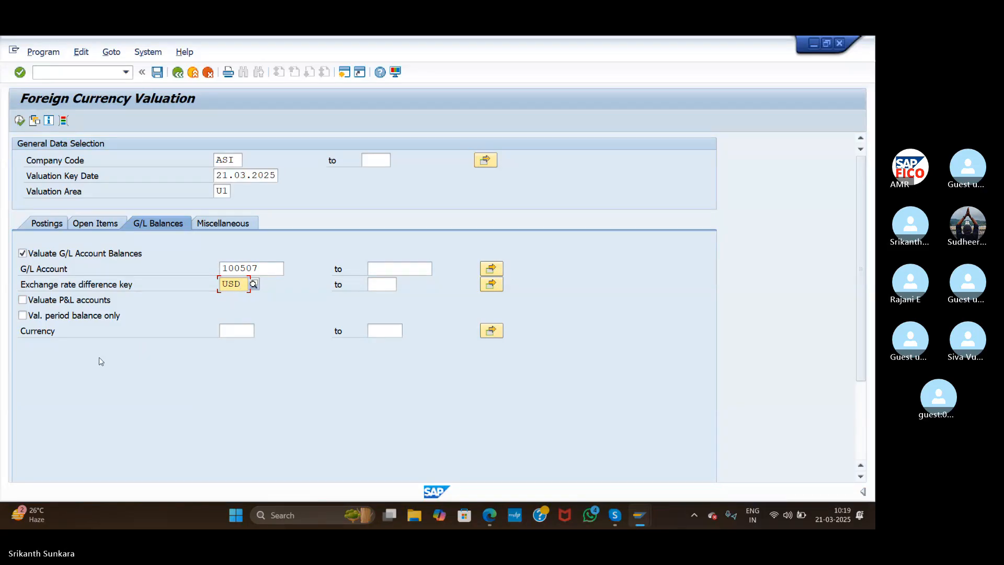
Save the valuation selections as variant ASI_ASI with the description ASI
{"action": "left_click", "coordinate": [157, 74]}
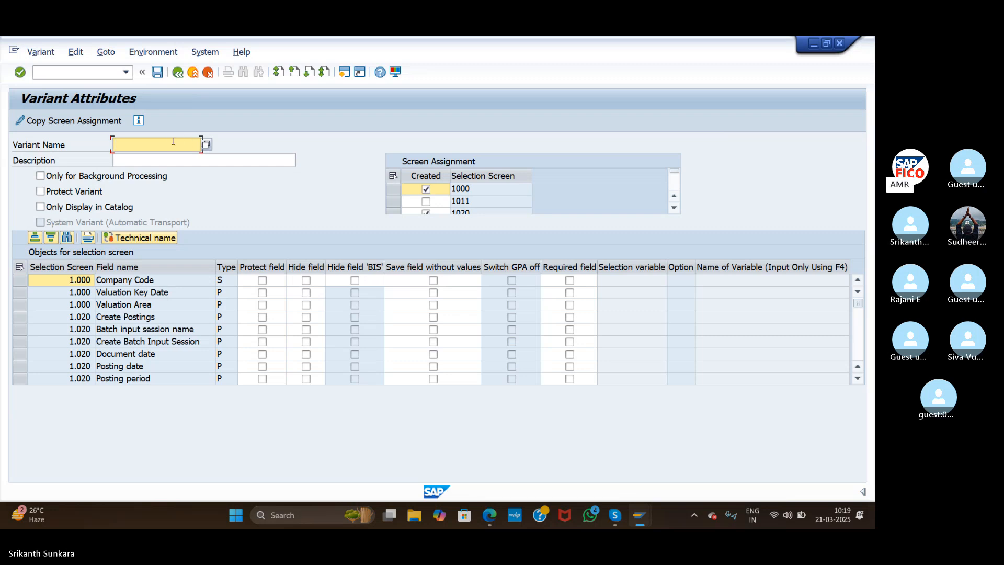
{"action": "type", "text": "ASI_ASI"}
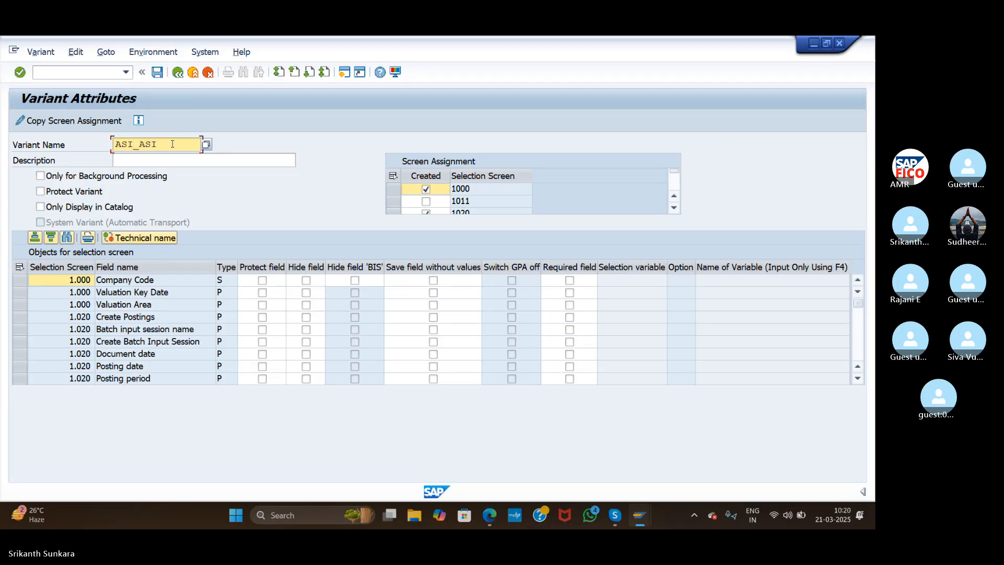
{"action": "left_click", "coordinate": [172, 159]}
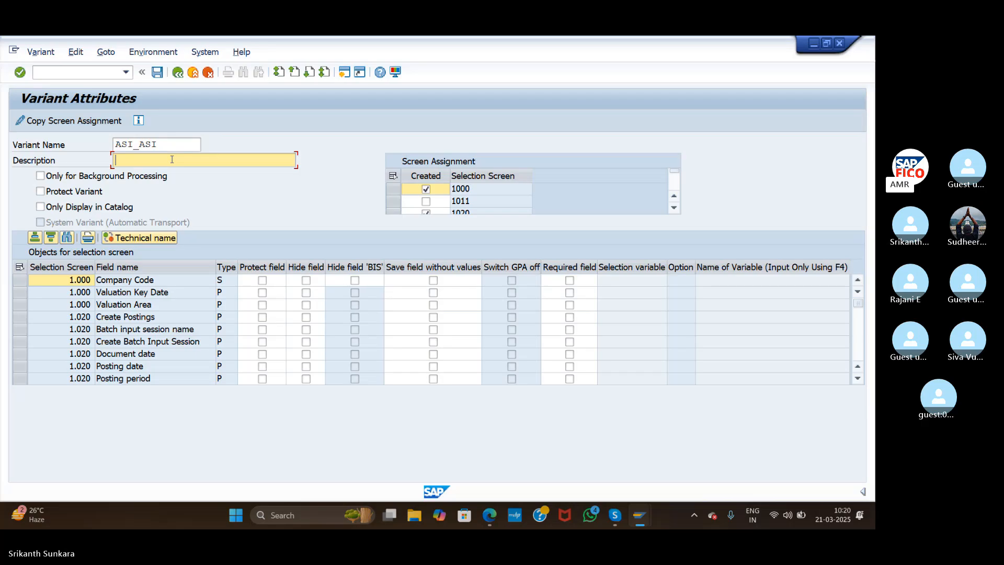
{"action": "type", "text": "ASI"}
{"action": "left_click", "coordinate": [157, 72]}
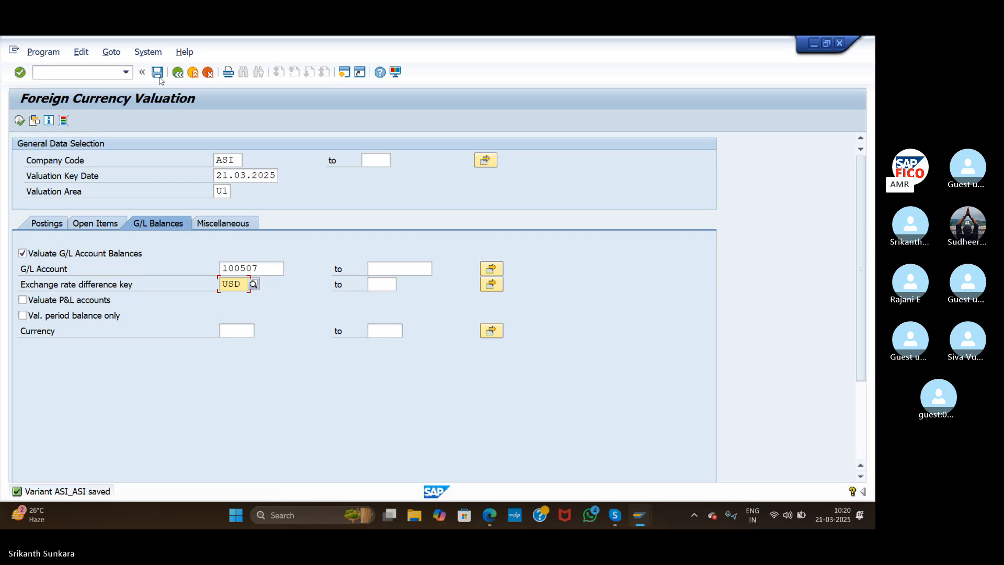
Execute the foreign currency valuation and examine the exchange rate, difference and posted amount columns for the loan account
{"action": "left_click", "coordinate": [20, 121]}
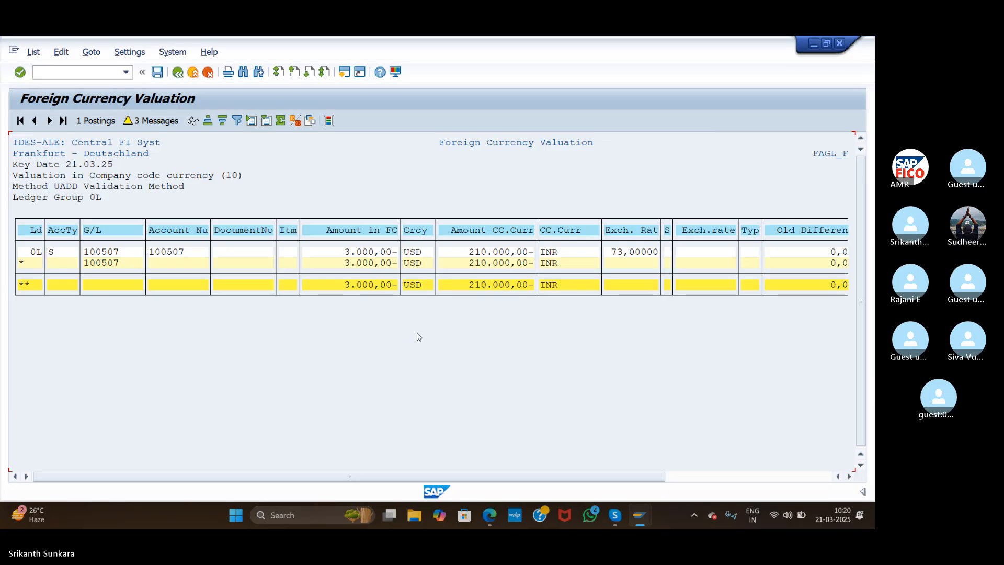
{"action": "left_click_drag", "start_coordinate": [638, 481], "coordinate": [676, 488]}
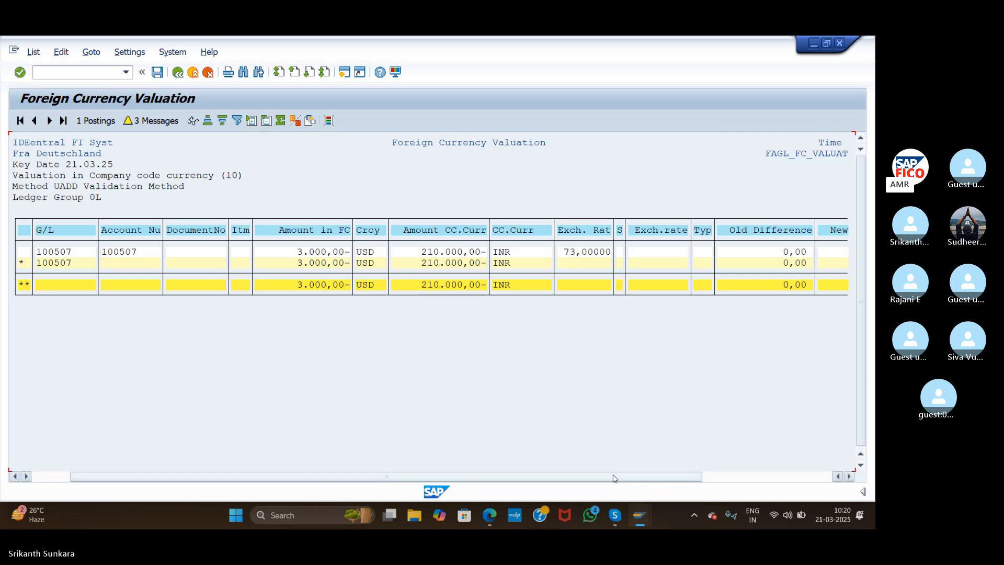
{"action": "left_click_drag", "start_coordinate": [614, 478], "coordinate": [748, 479]}
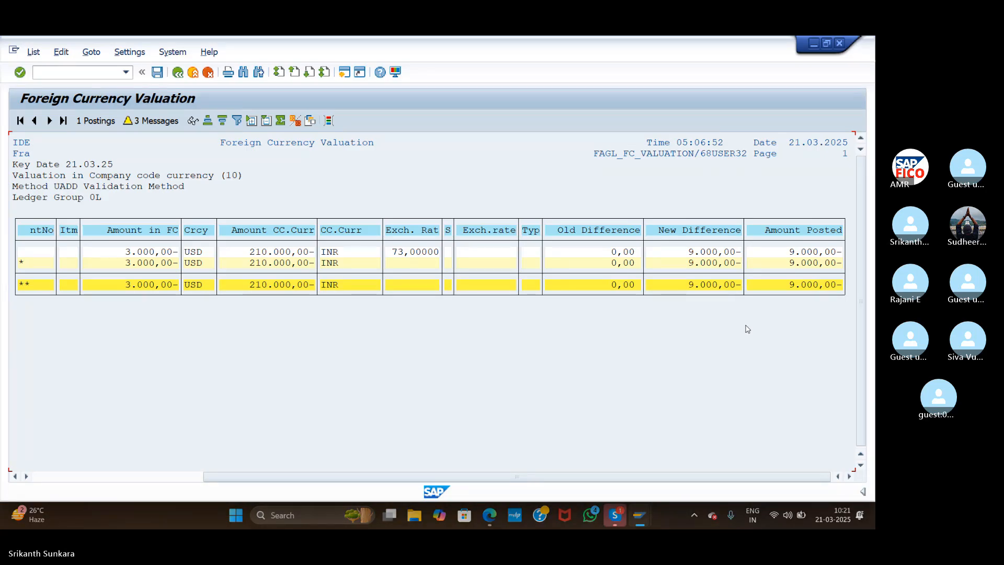
Switch to Skype and view the Foreign Currency Posting slide that follows the revaluation steps list
{"action": "left_click", "coordinate": [619, 524]}
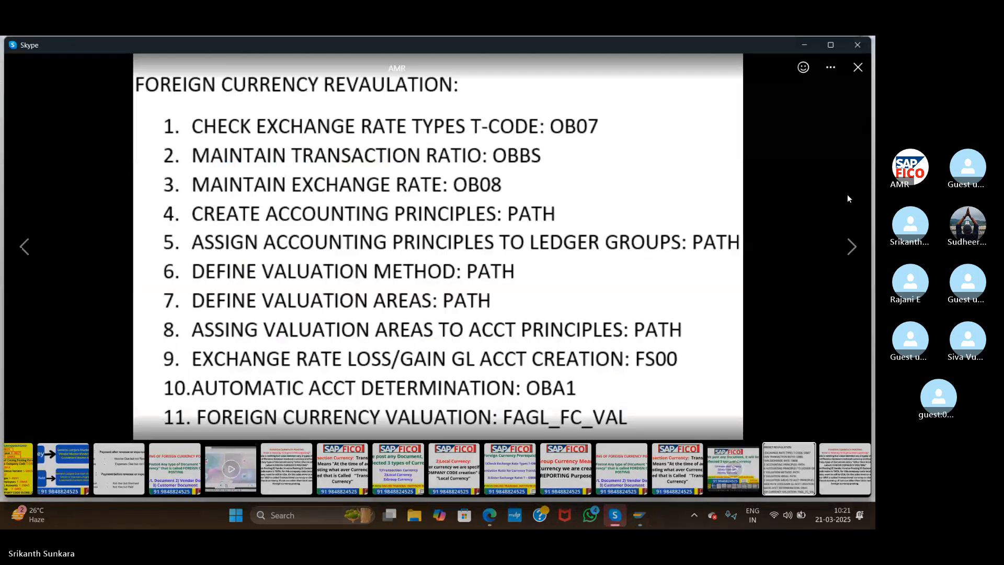
{"action": "left_click", "coordinate": [852, 246]}
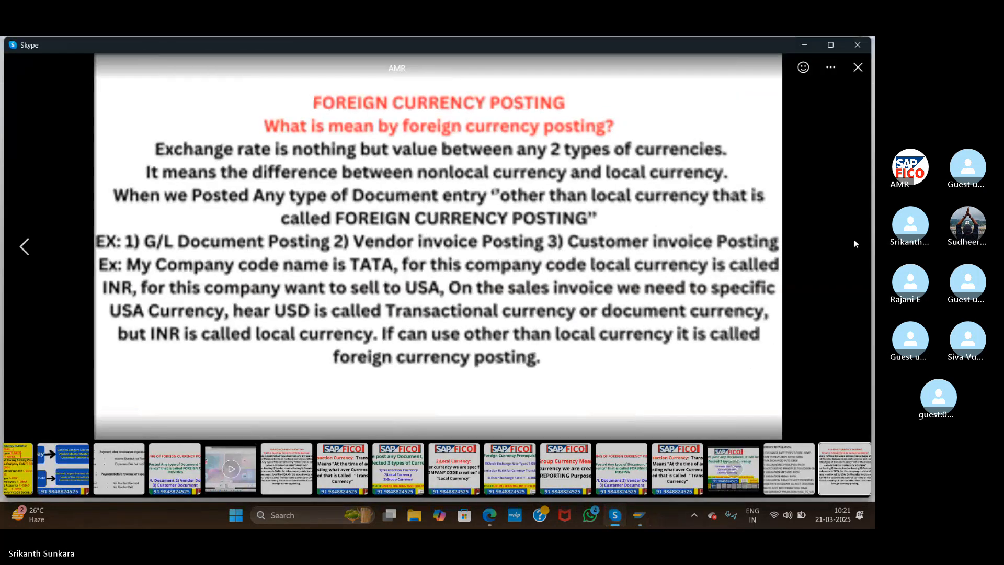
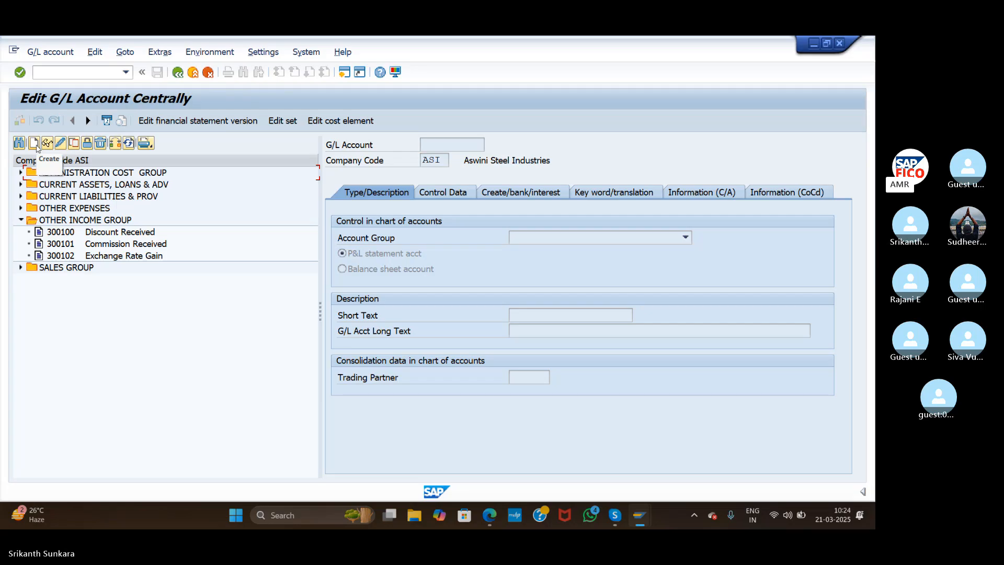
Start creating G/L account 300103 in company code ASI and assign it to the OTHER INCOME GROUP account group
{"action": "left_click", "coordinate": [35, 143]}
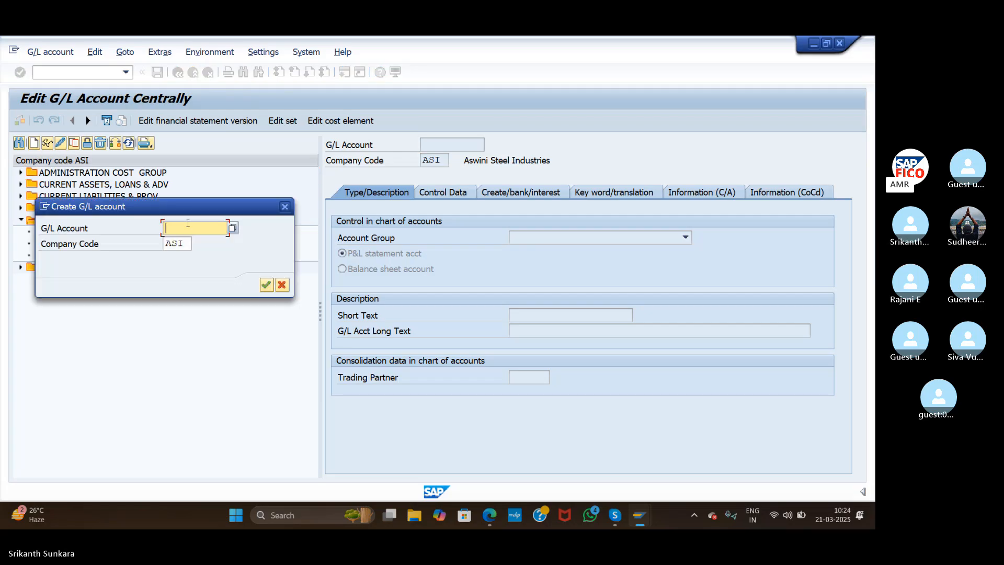
{"action": "left_click_drag", "start_coordinate": [187, 215], "coordinate": [200, 322]}
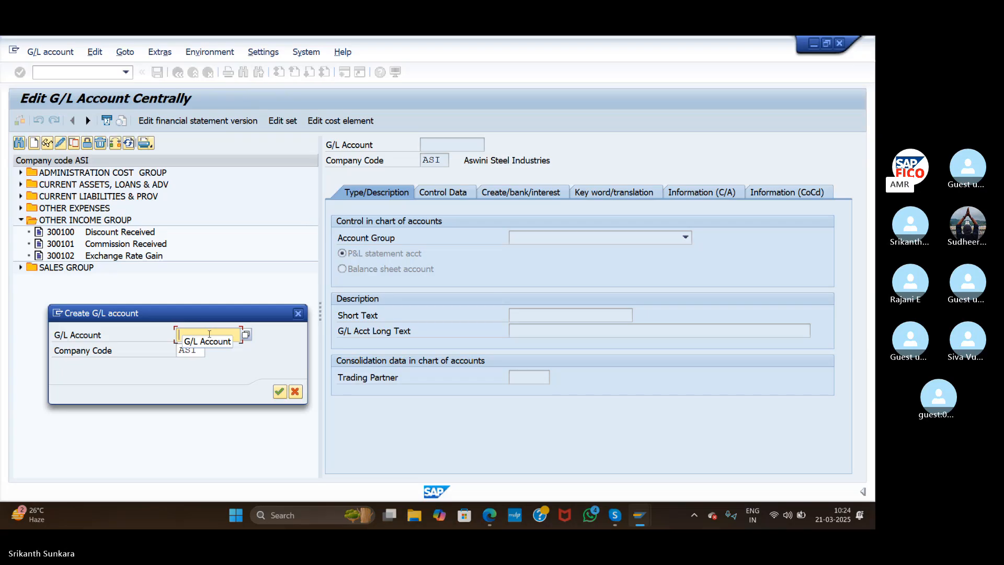
{"action": "type", "text": "300103"}
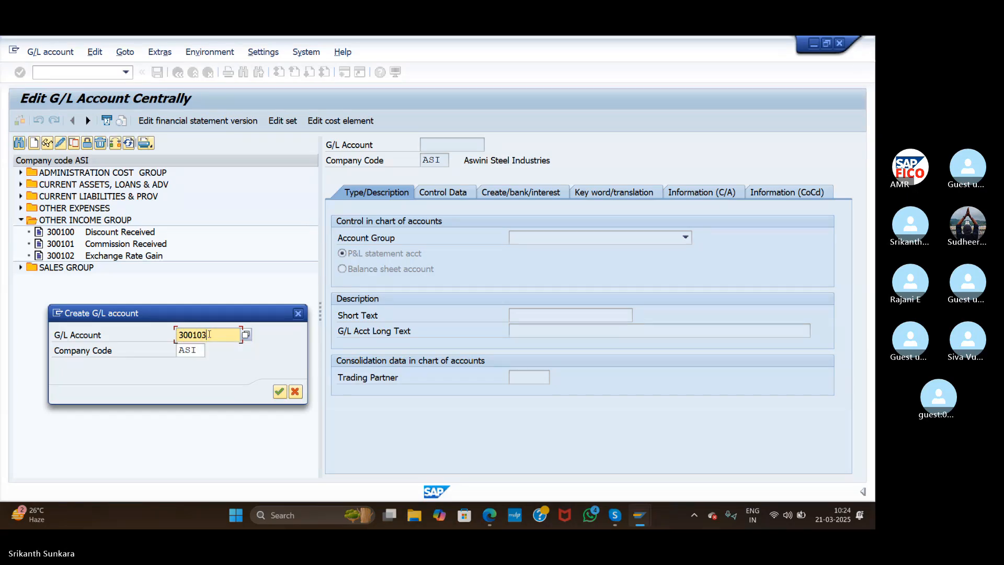
{"action": "left_click", "coordinate": [280, 392]}
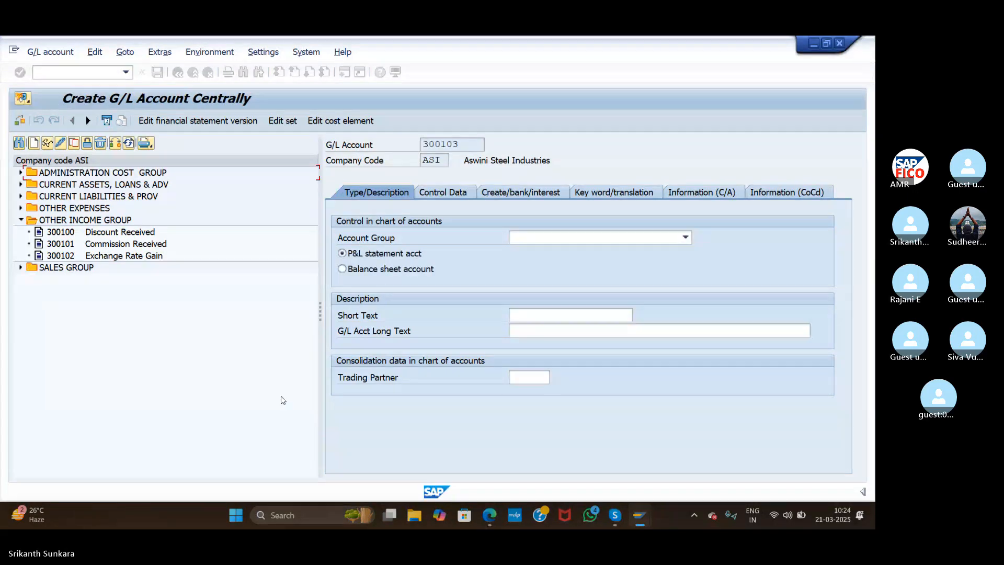
{"action": "left_click", "coordinate": [533, 239]}
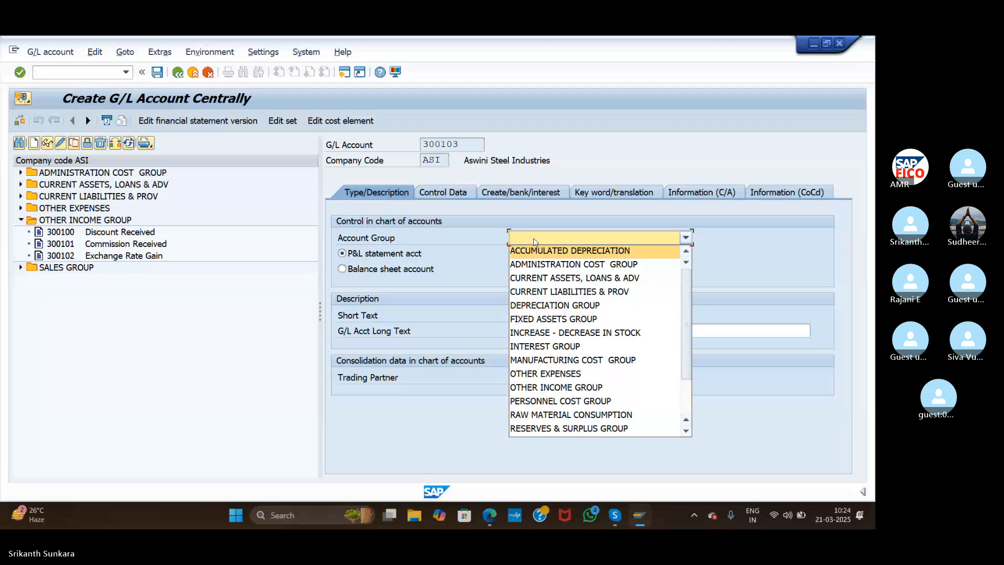
{"action": "left_click", "coordinate": [557, 387]}
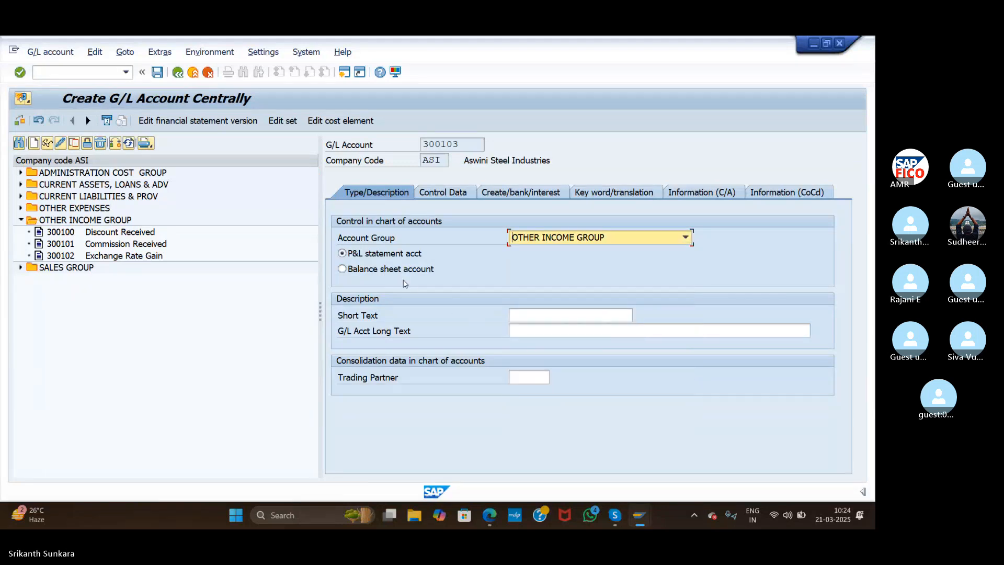
Describe the new account with short text Realised Gain and long text Realised Gain Account
{"action": "left_click", "coordinate": [537, 316]}
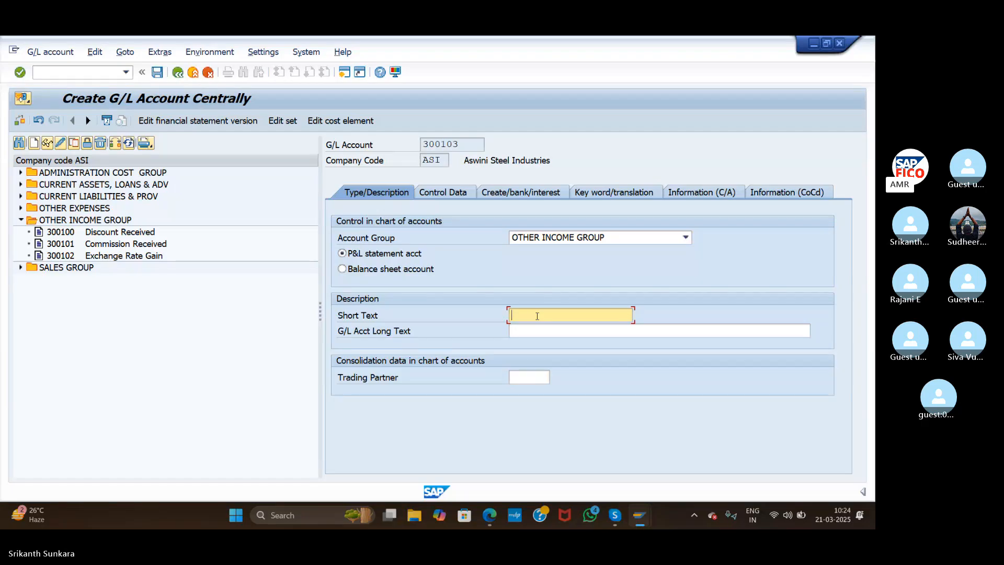
{"action": "type", "text": "Re"}
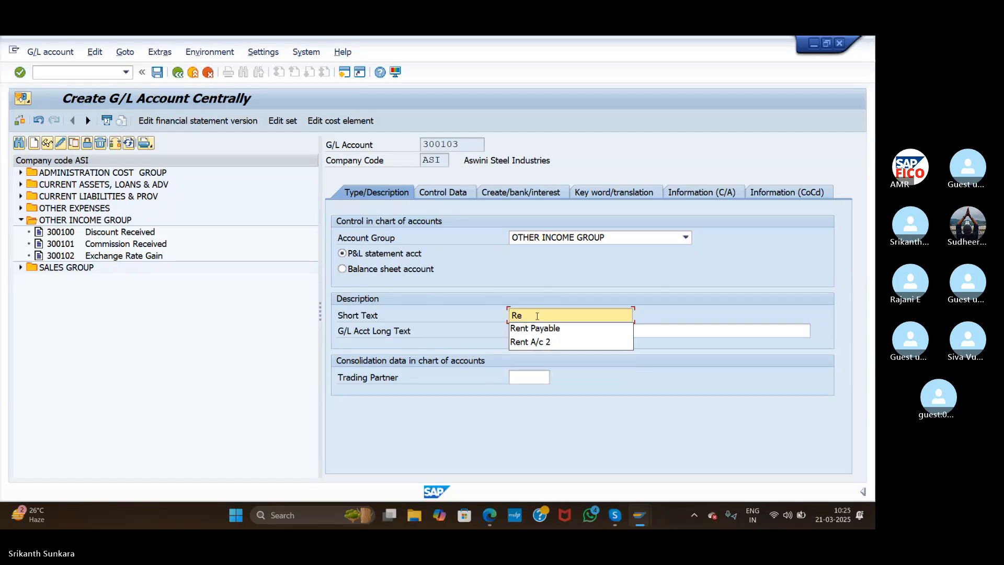
{"action": "type", "text": "alis"}
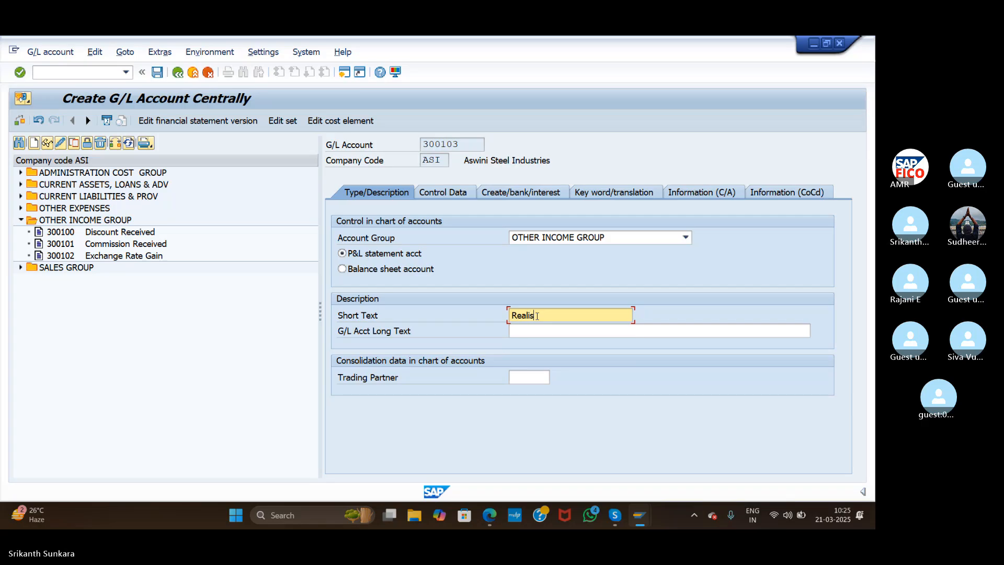
{"action": "type", "text": "ed Gain"}
{"action": "left_click", "coordinate": [539, 335]}
{"action": "type", "text": "R"}
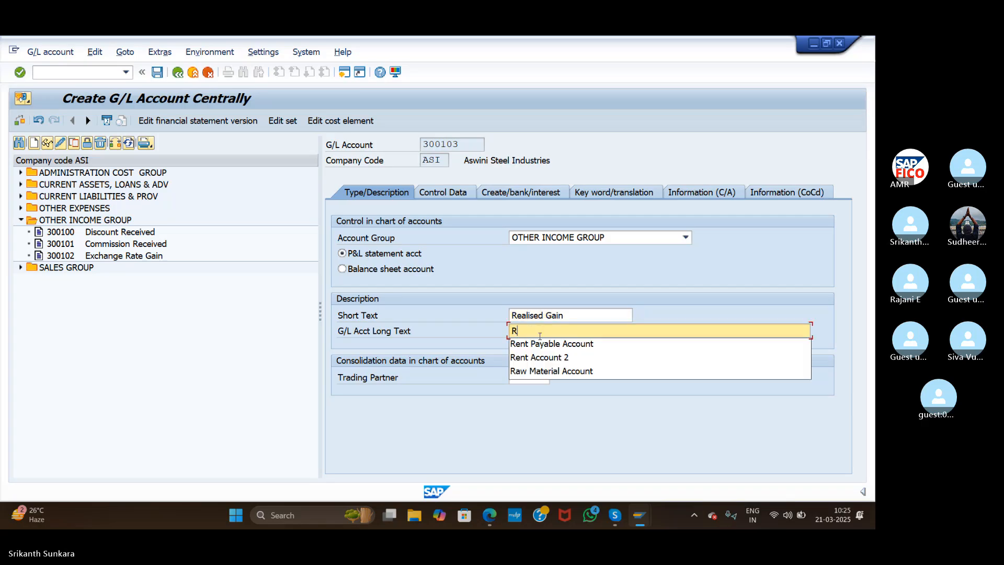
{"action": "type", "text": "ealised Gain Account"}
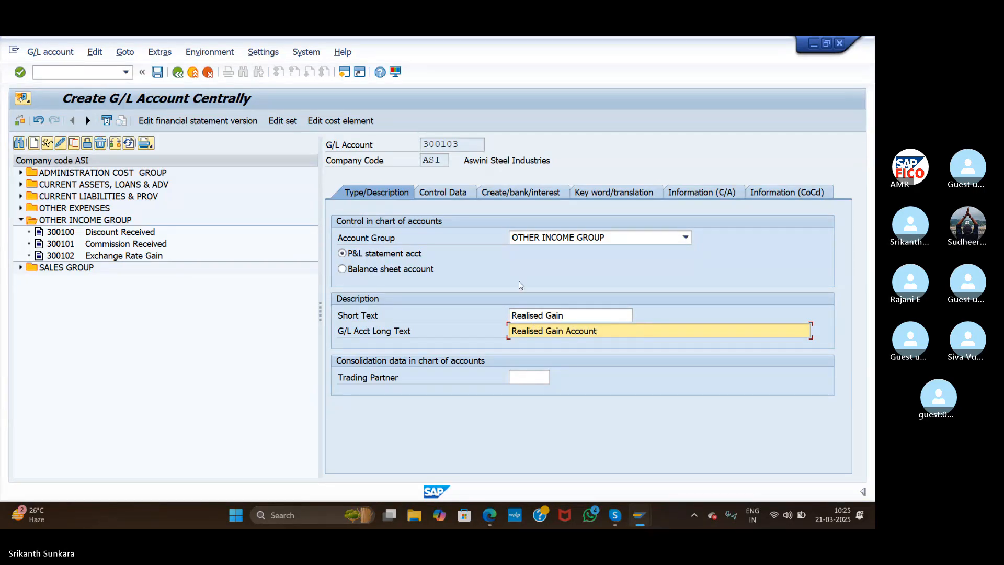
Enable line item display for account 300103 and set its sort key to 001
{"action": "left_click", "coordinate": [442, 193]}
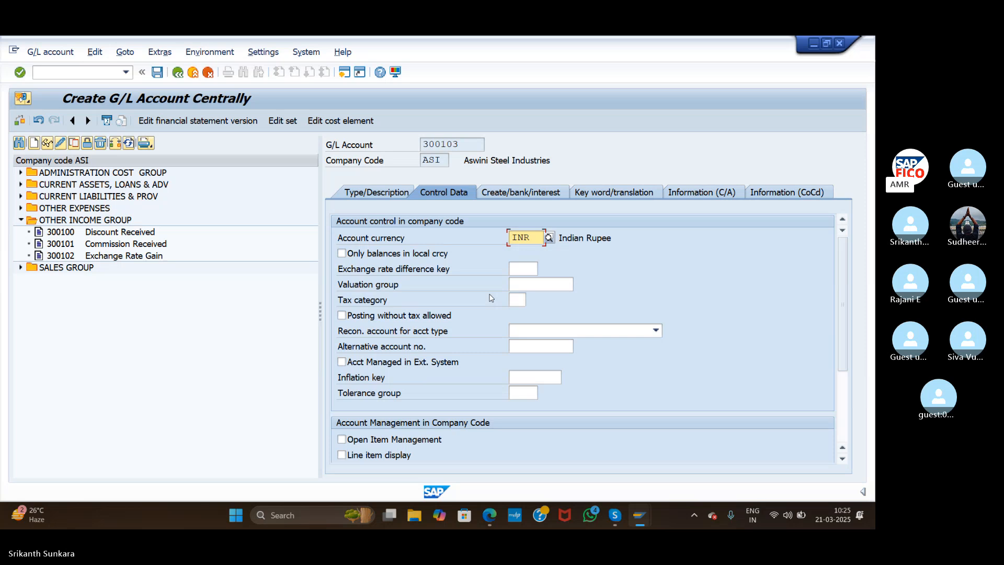
{"action": "left_click", "coordinate": [341, 454]}
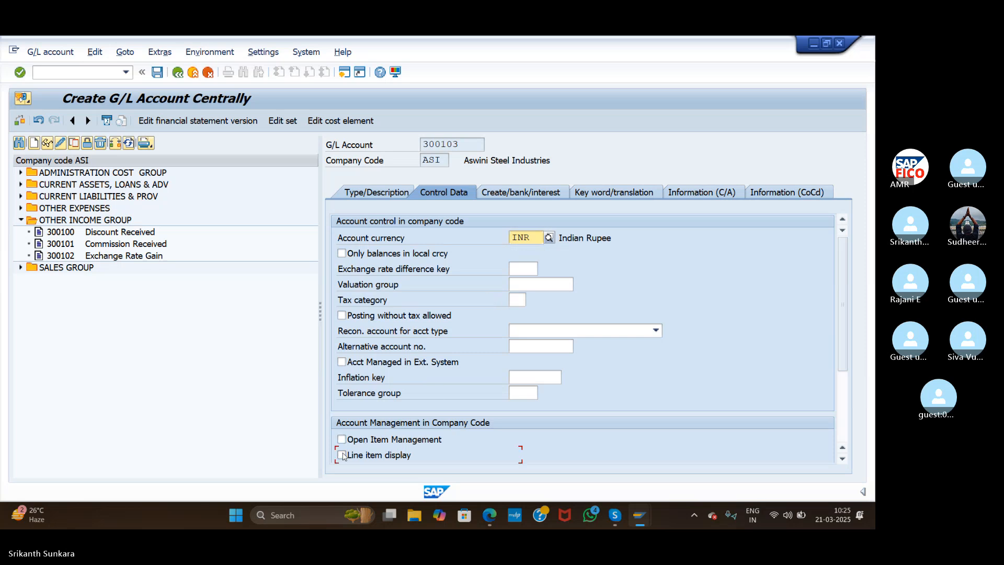
{"action": "left_click", "coordinate": [843, 406]}
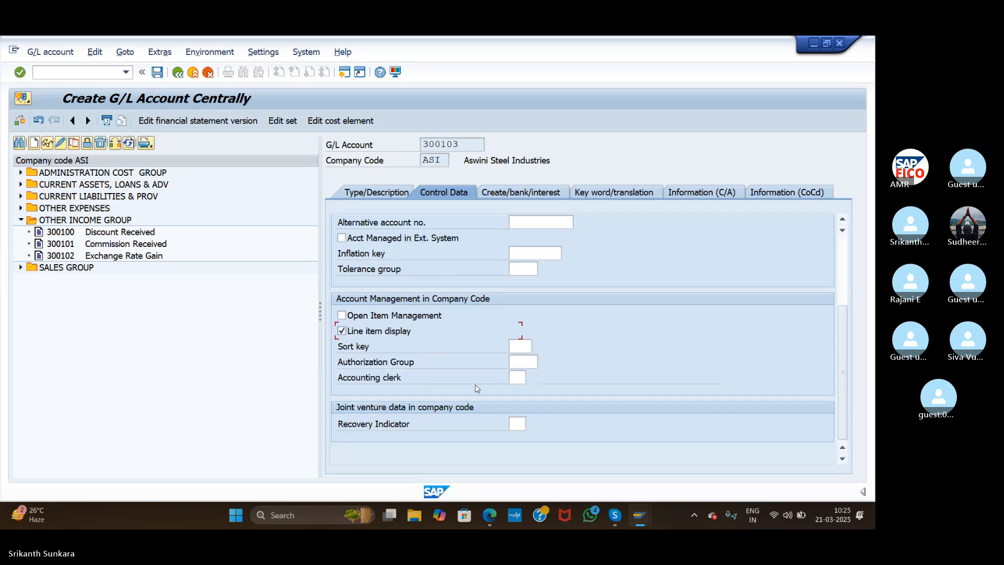
{"action": "left_click", "coordinate": [525, 343]}
{"action": "type", "text": "001"}
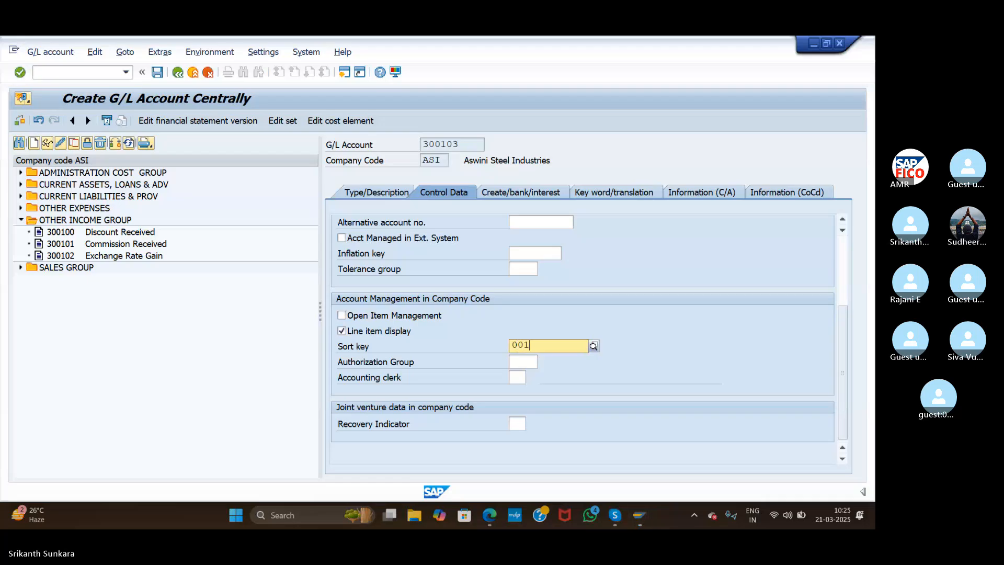
{"action": "left_click", "coordinate": [528, 372]}
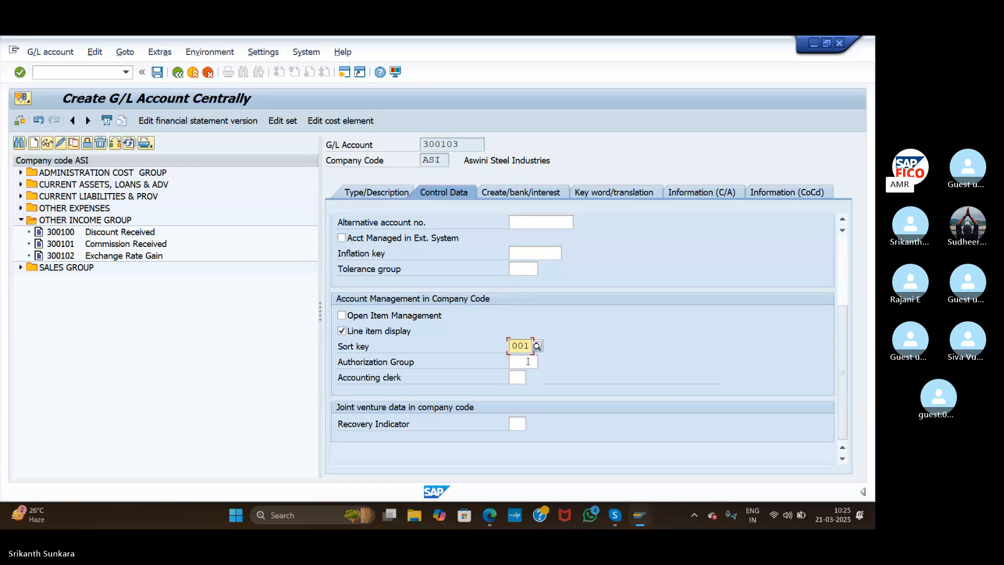
Set the account's field status group to G001 and save G/L account 300103
{"action": "left_click", "coordinate": [526, 194]}
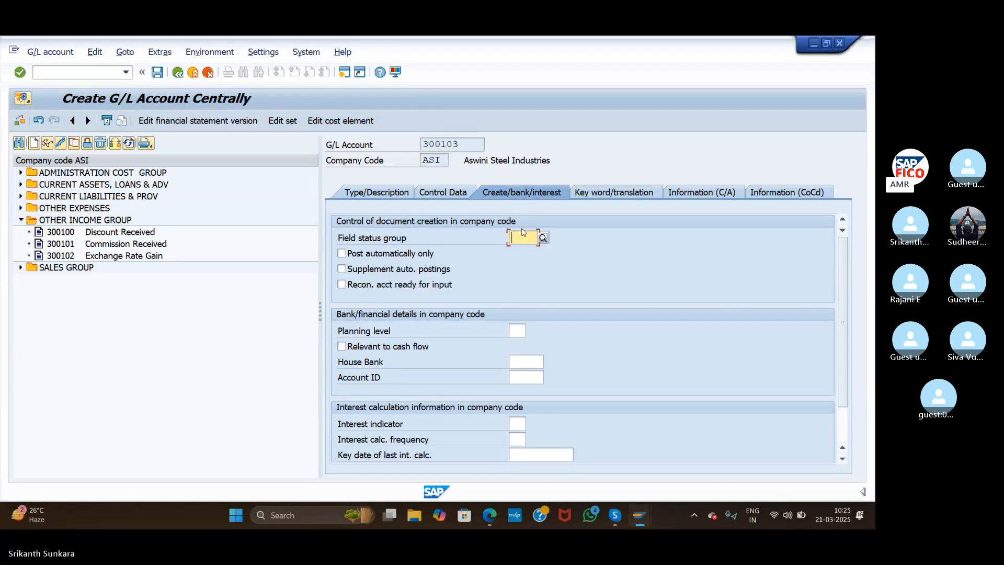
{"action": "type", "text": "g001"}
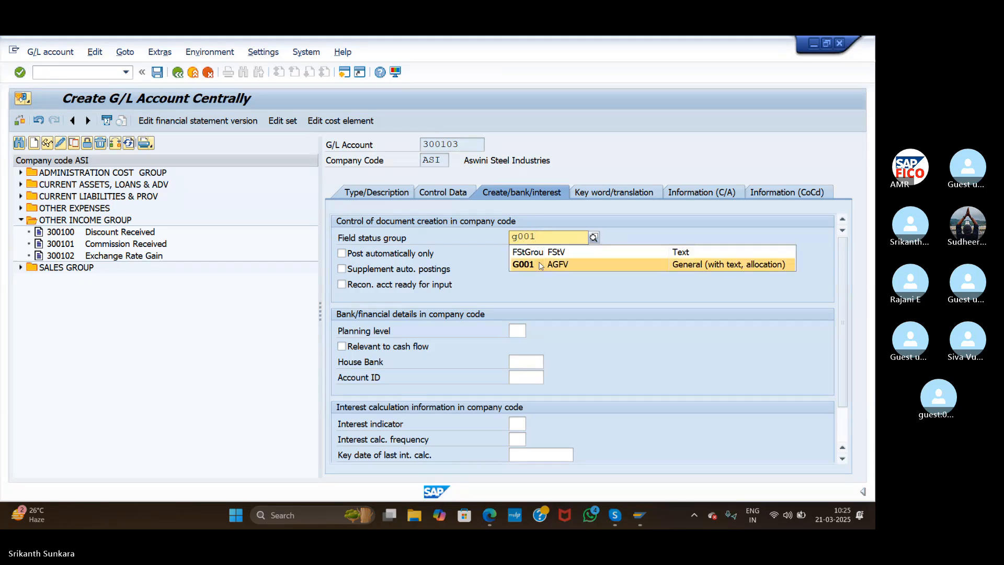
{"action": "left_click", "coordinate": [540, 266]}
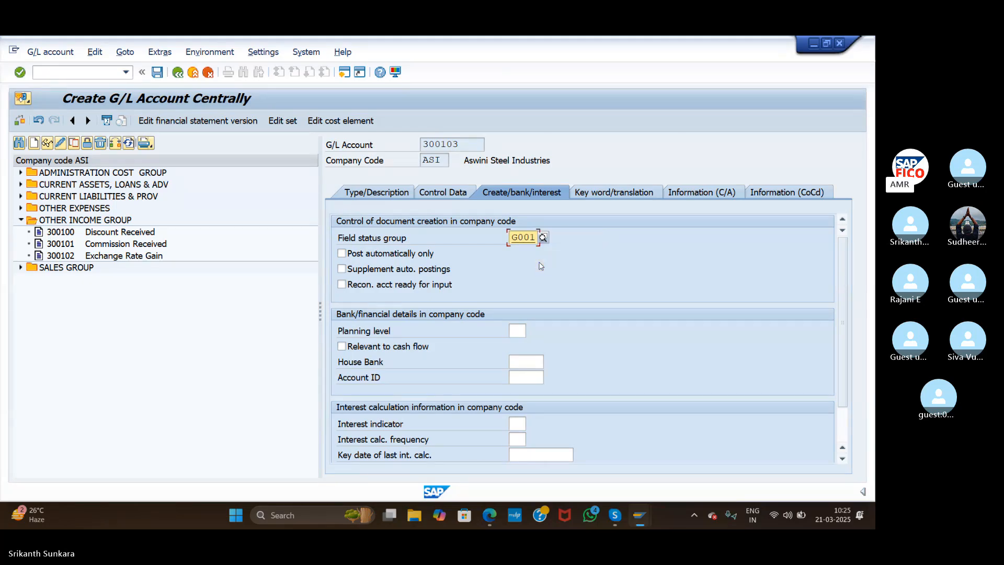
{"action": "left_click", "coordinate": [157, 73]}
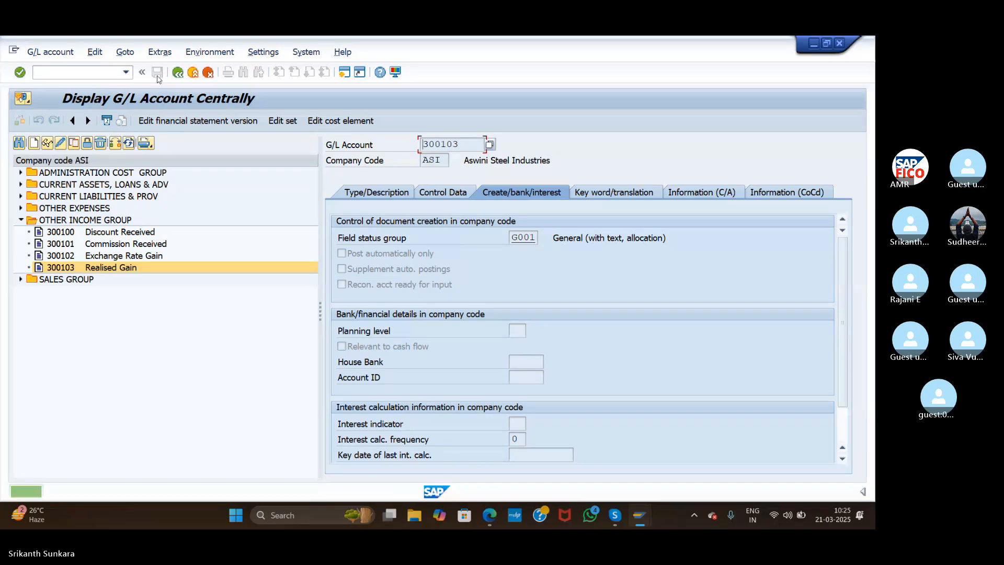
Start creating G/L account 500001 in company code ASI and assign it to the OTHER EXPENSES account group
{"action": "left_click", "coordinate": [22, 208]}
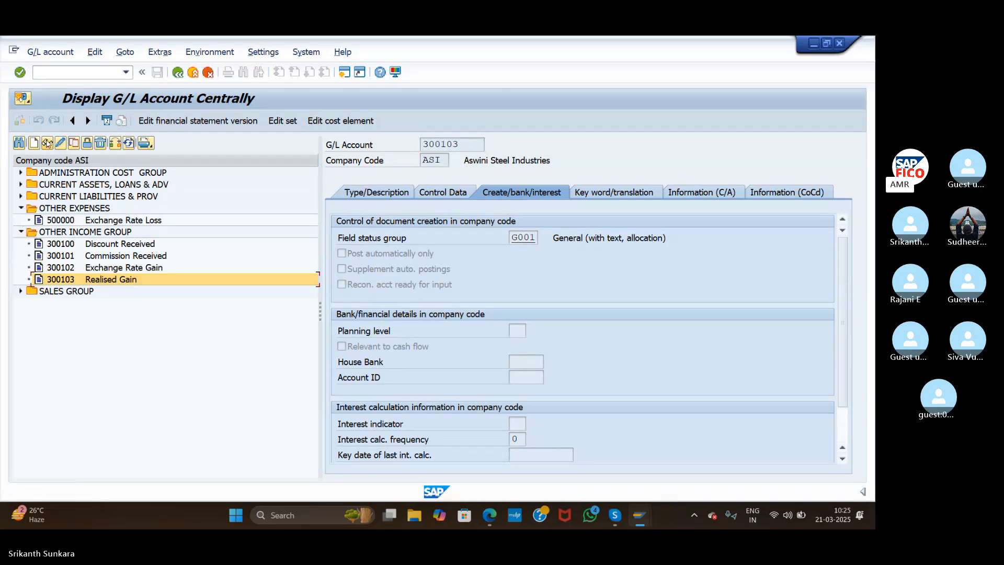
{"action": "left_click", "coordinate": [34, 143]}
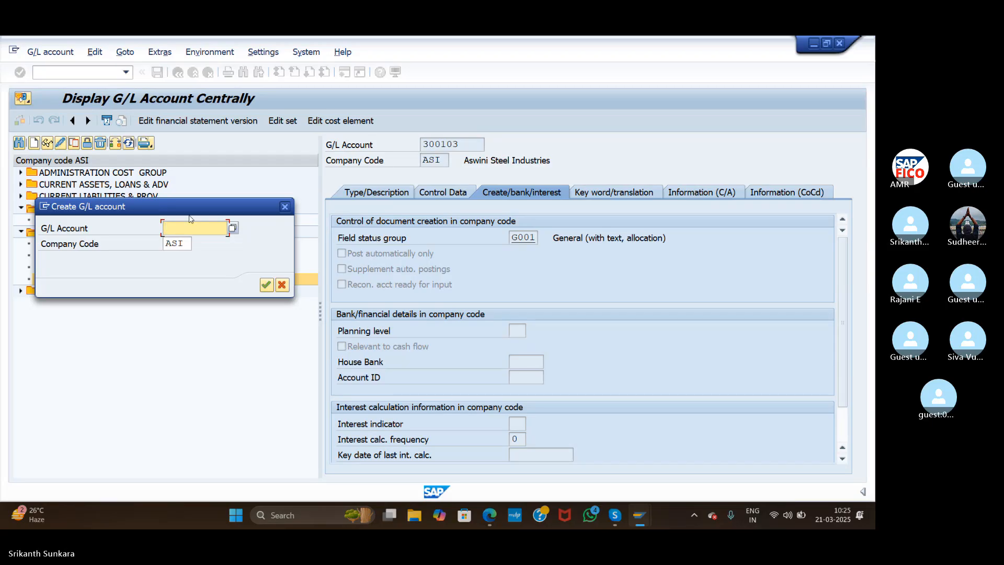
{"action": "left_click_drag", "start_coordinate": [194, 204], "coordinate": [187, 261]}
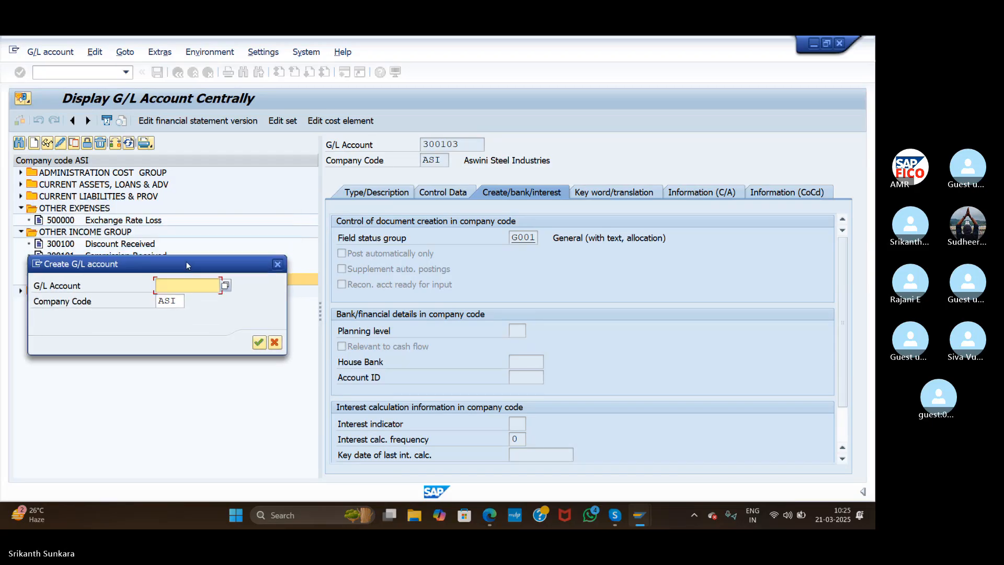
{"action": "type", "text": "5000"}
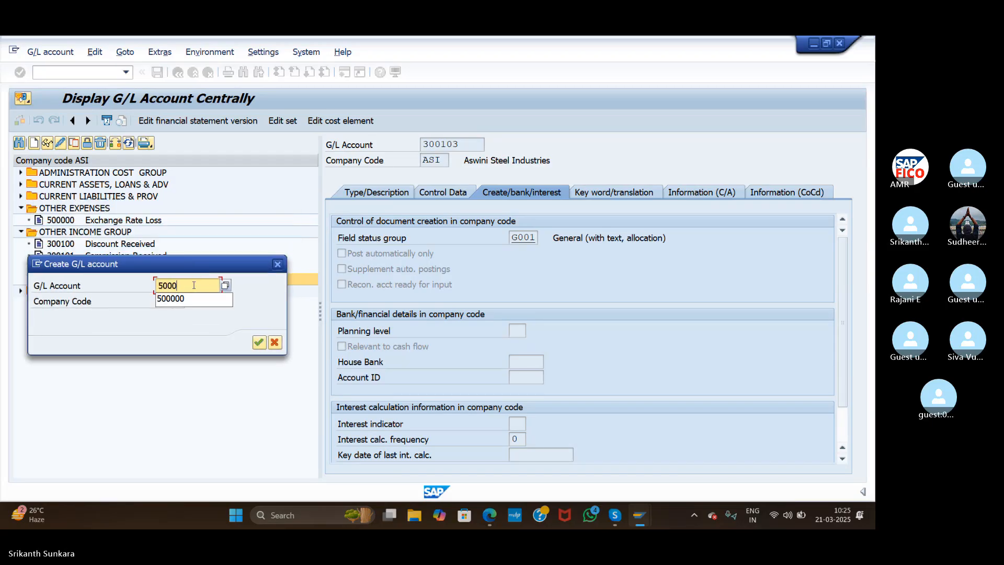
{"action": "type", "text": "01"}
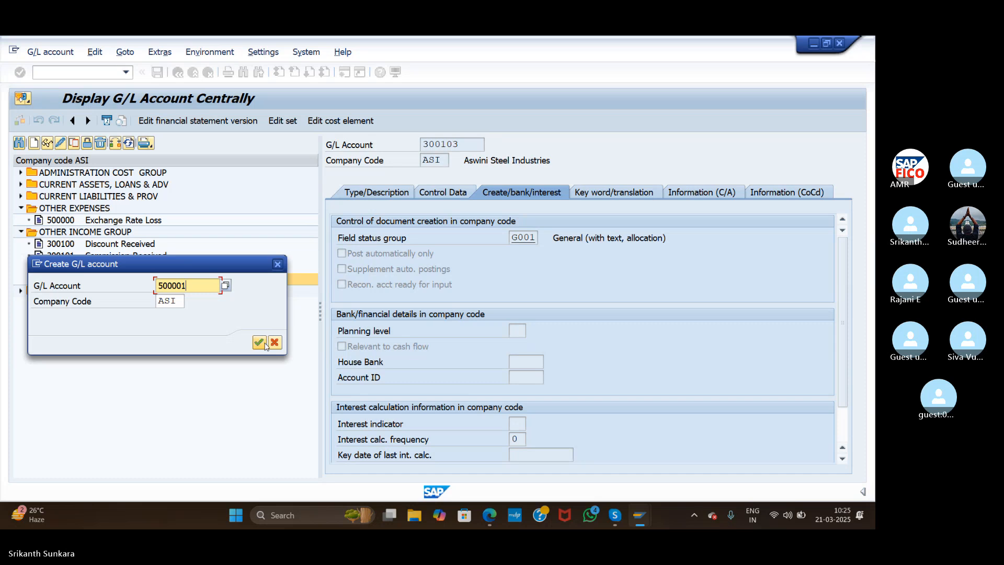
{"action": "left_click", "coordinate": [259, 342]}
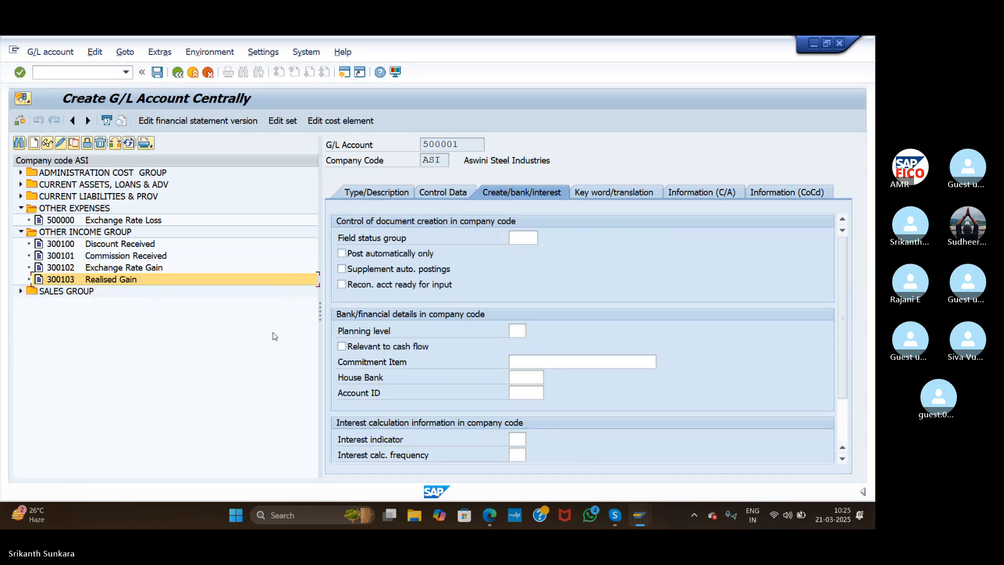
{"action": "left_click", "coordinate": [377, 194]}
{"action": "left_click", "coordinate": [547, 239]}
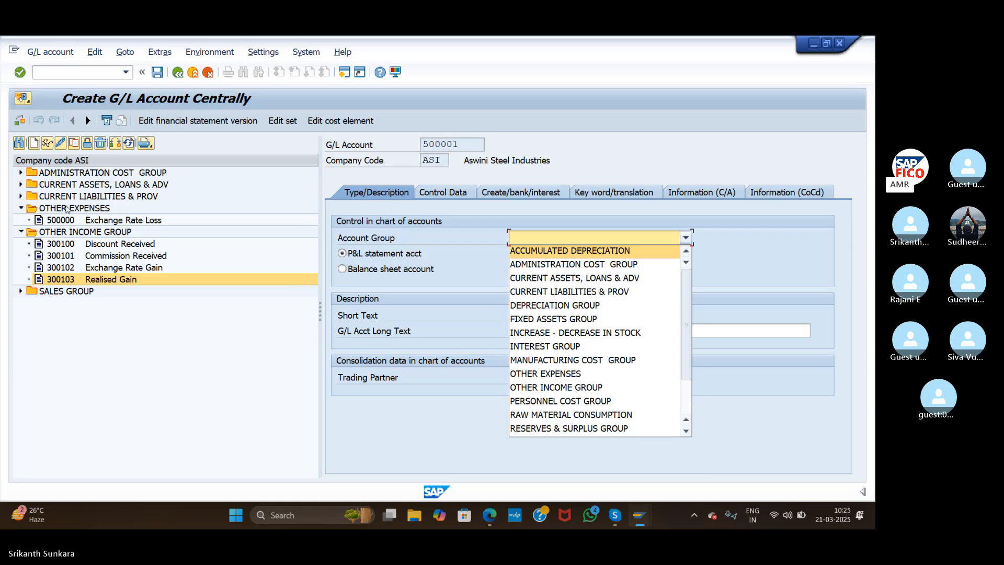
{"action": "left_click", "coordinate": [581, 373]}
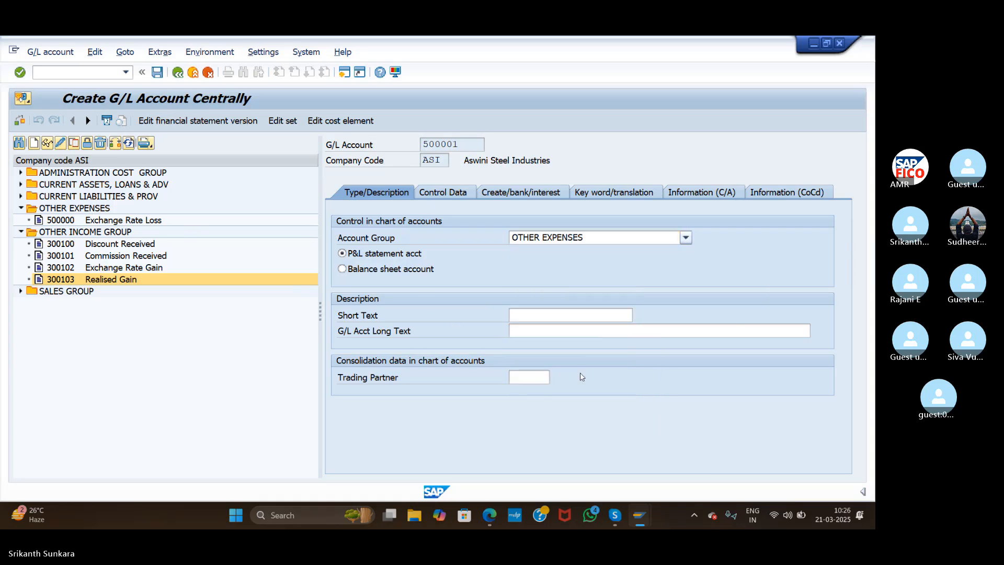
Describe account 500001 with short text Realised Loss and long text Realised Loss Account
{"action": "left_click", "coordinate": [571, 316]}
{"action": "type", "text": "Real"}
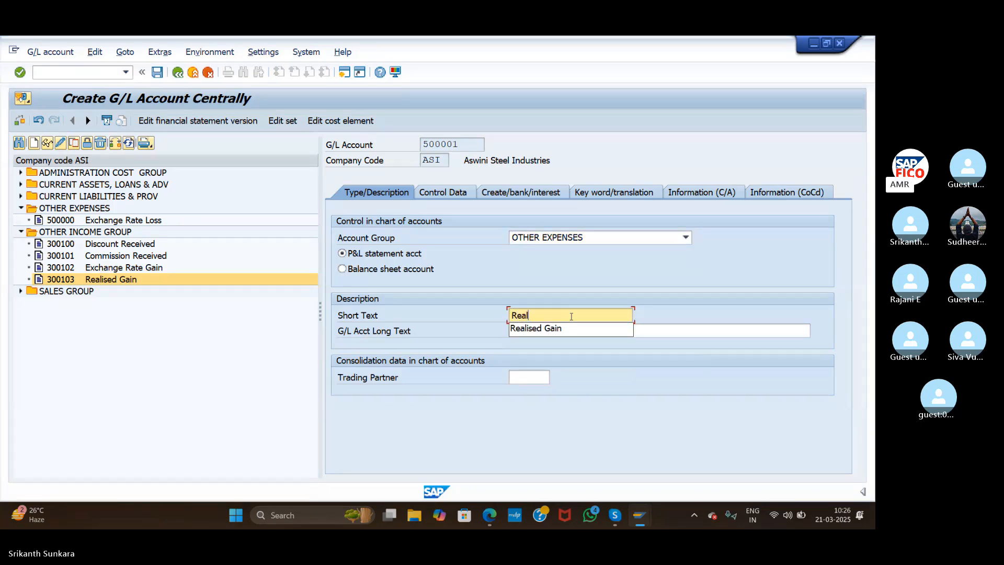
{"action": "type", "text": "ised Loa"}
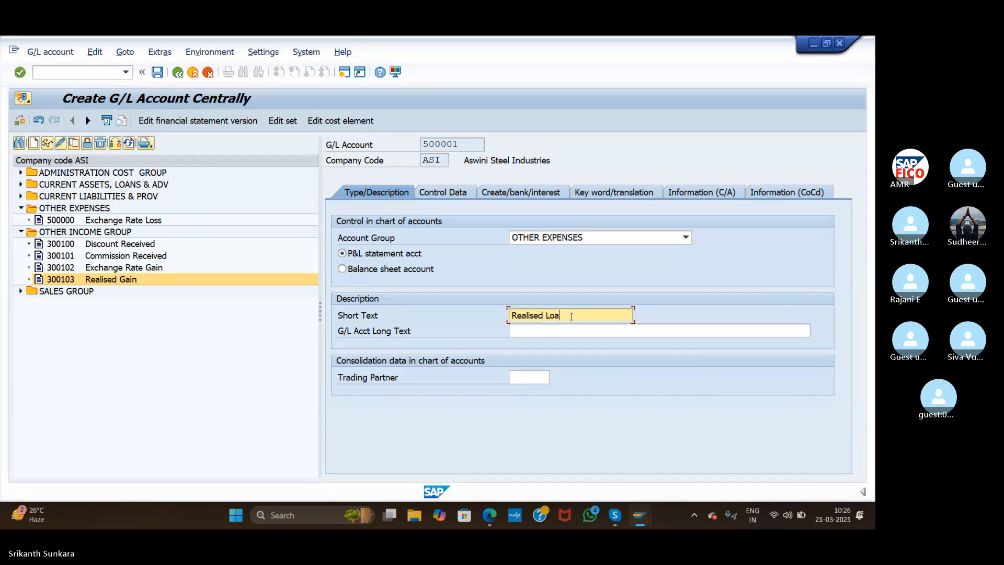
{"action": "key", "text": "BackSpace"}
{"action": "type", "text": "ss"}
{"action": "left_click", "coordinate": [567, 330]}
{"action": "type", "text": "R"}
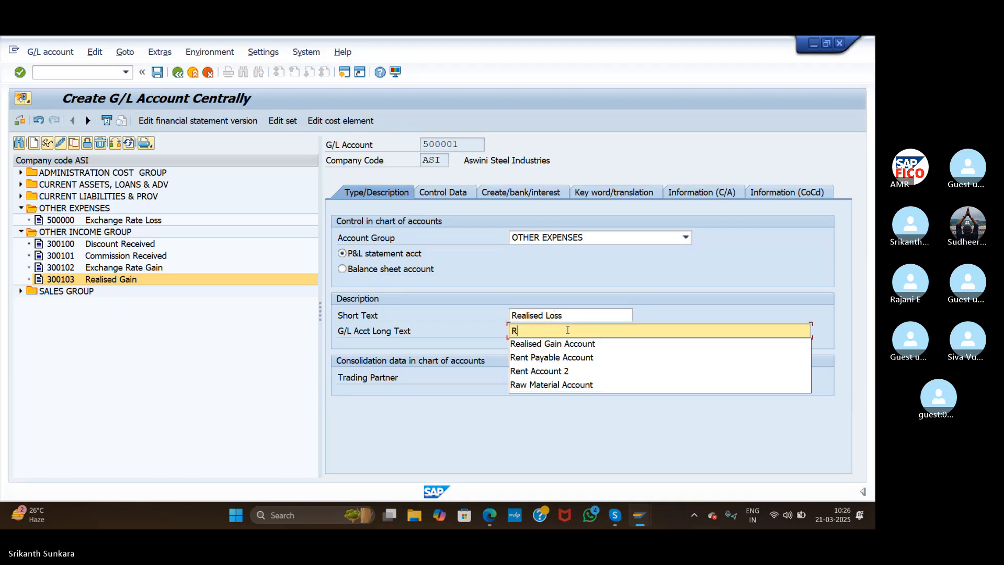
{"action": "type", "text": "ealised L"}
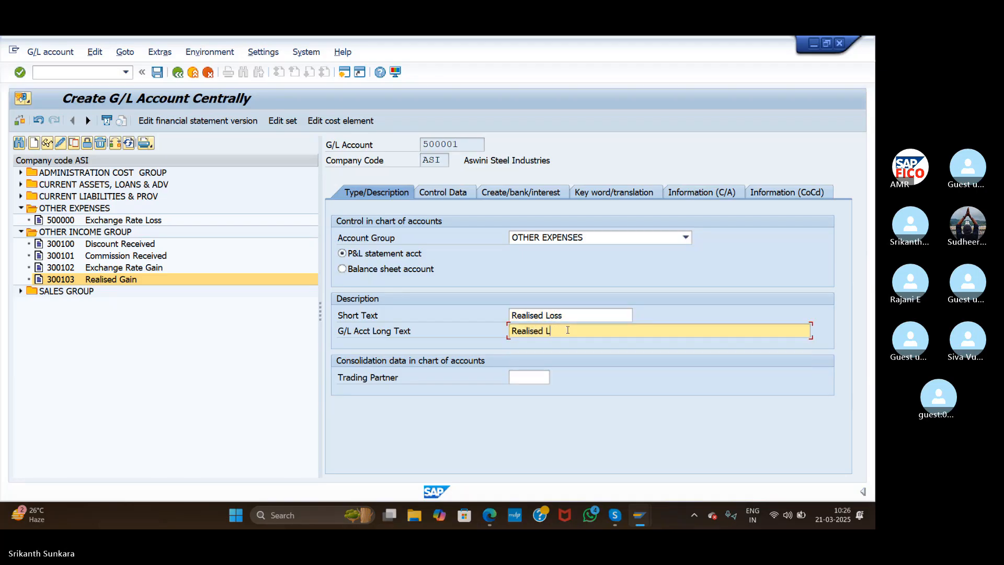
{"action": "type", "text": "oss Account"}
Enable line item display for account 500001 and set its sort key to 001
{"action": "left_click", "coordinate": [464, 196]}
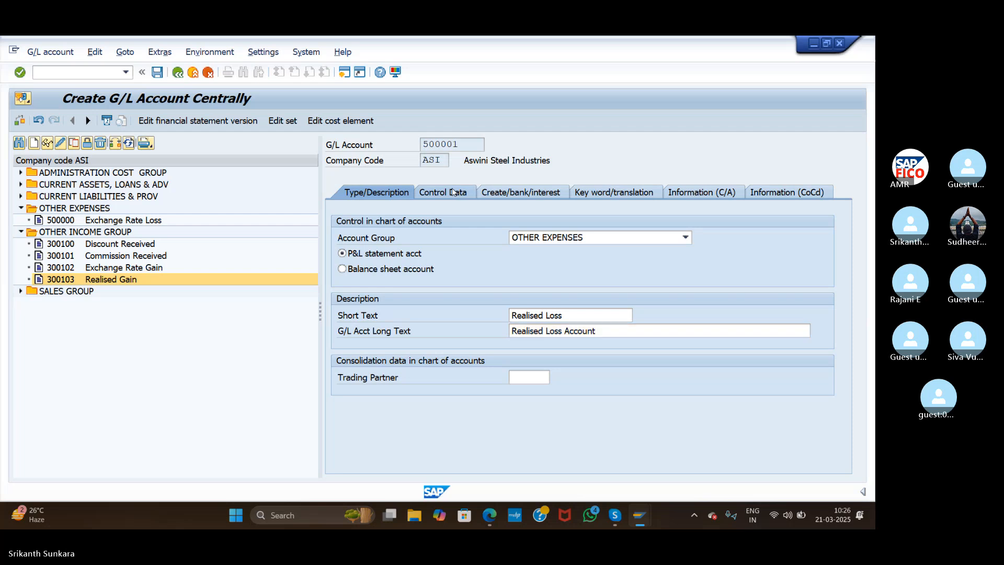
{"action": "left_click", "coordinate": [342, 439]}
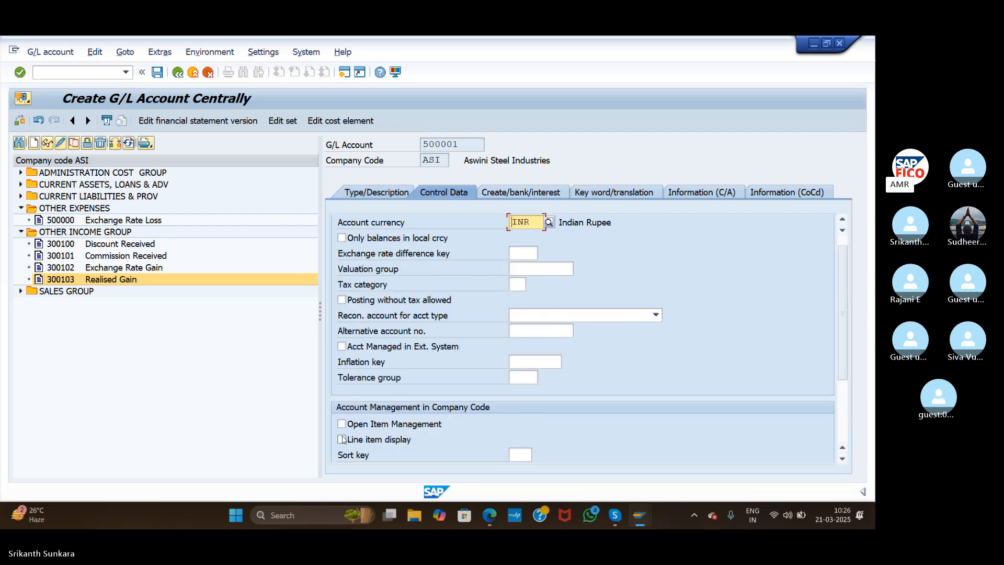
{"action": "left_click", "coordinate": [513, 452]}
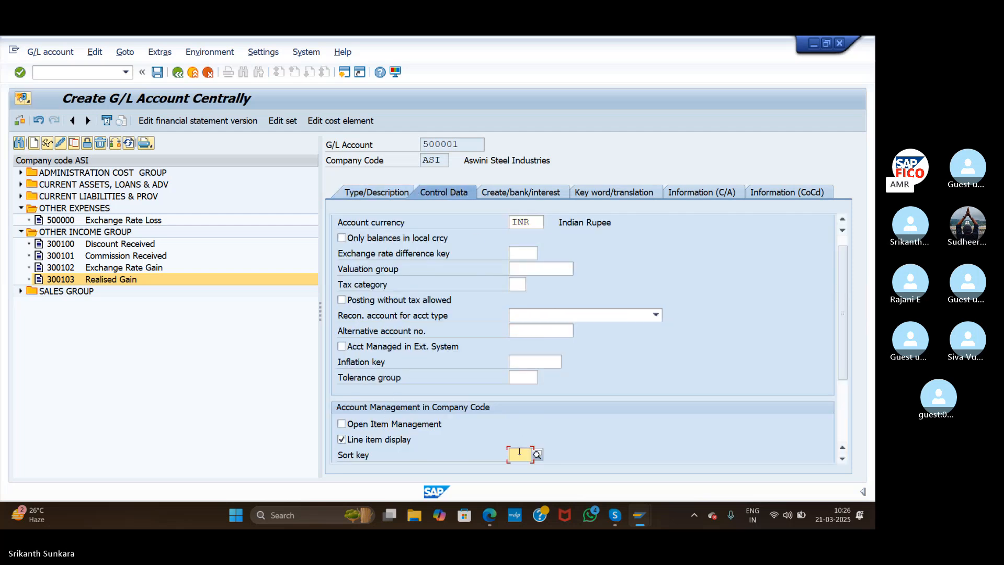
{"action": "type", "text": "001"}
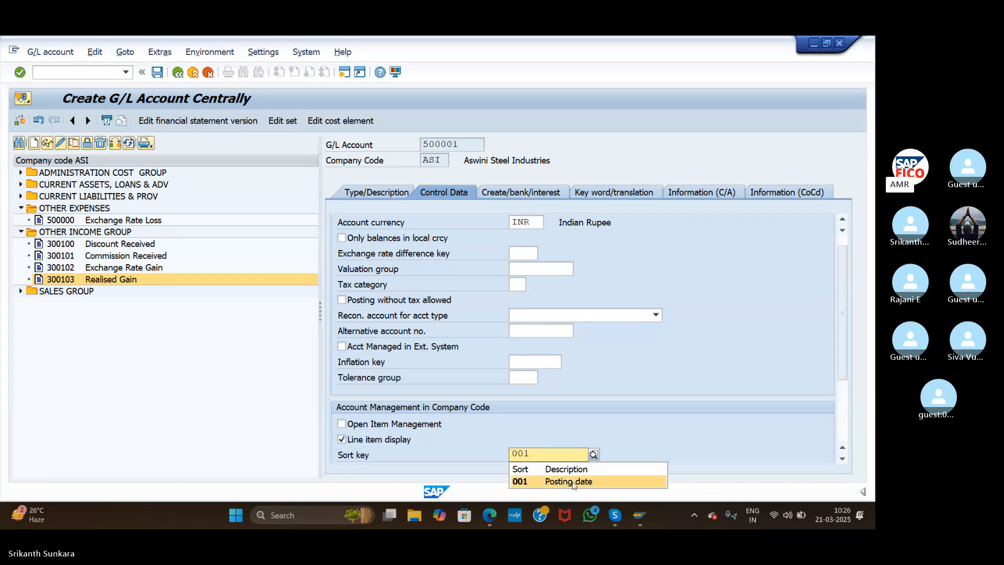
{"action": "key", "text": "Return"}
Set the Realised Loss account's field status group to G001 and save G/L account 500001
{"action": "left_click", "coordinate": [531, 194]}
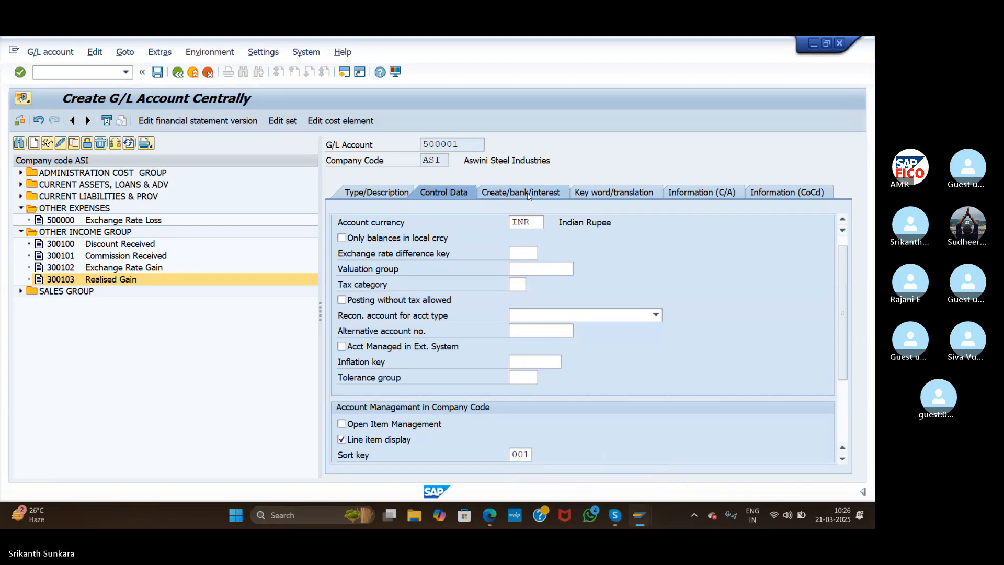
{"action": "type", "text": "g001"}
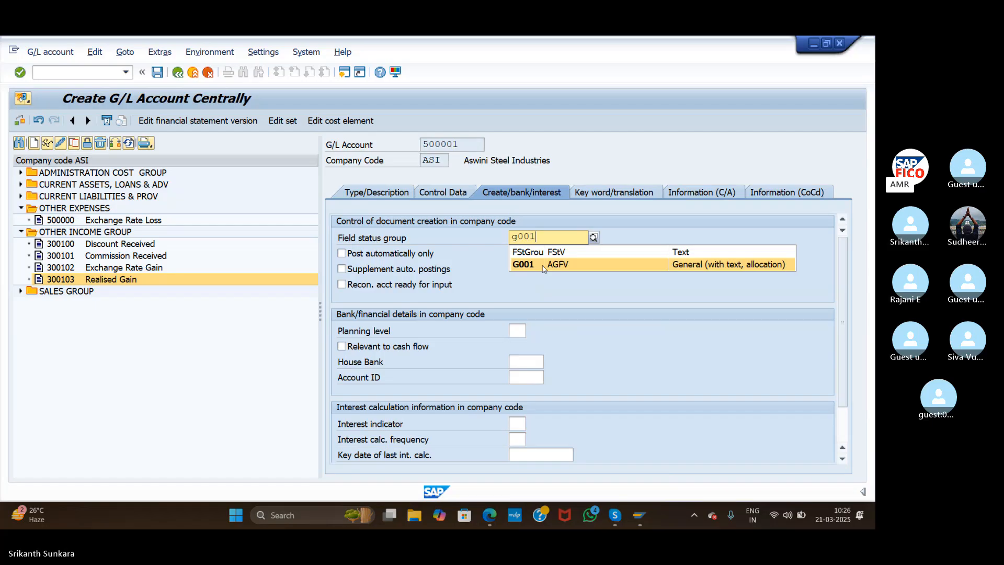
{"action": "left_click", "coordinate": [541, 264]}
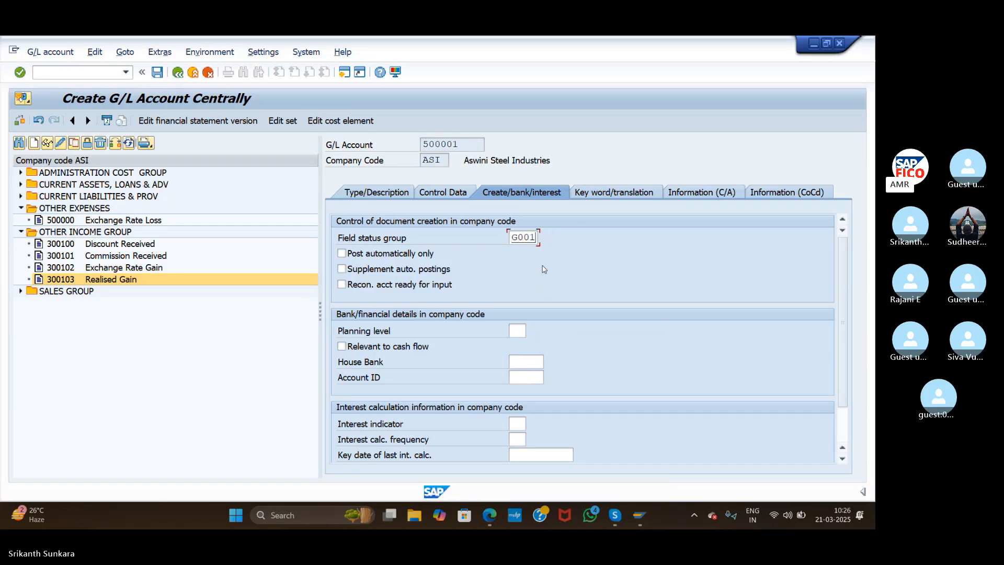
{"action": "left_click", "coordinate": [157, 72]}
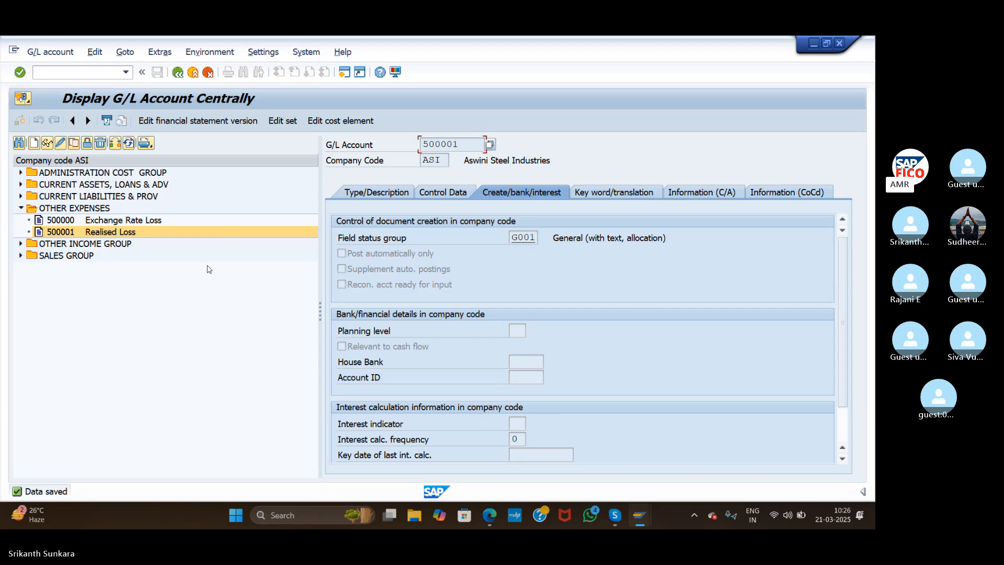
Go to transaction OBA1 and open the KDF open item exchange rate difference procedure for chart of accounts AGOC
{"action": "left_click", "coordinate": [83, 71]}
{"action": "type", "text": "/noba1"}
{"action": "key", "text": "Return"}
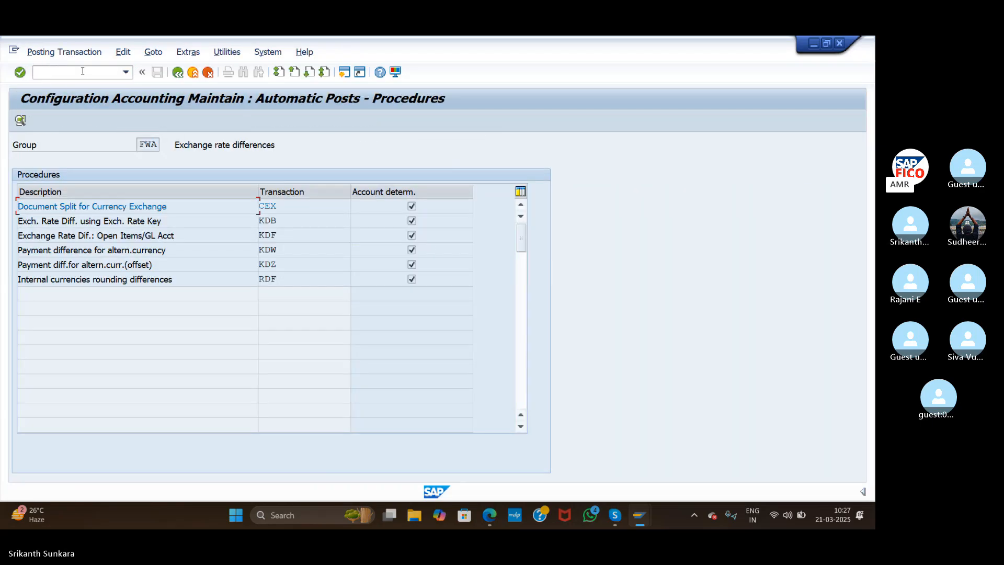
{"action": "double_click", "coordinate": [270, 222]}
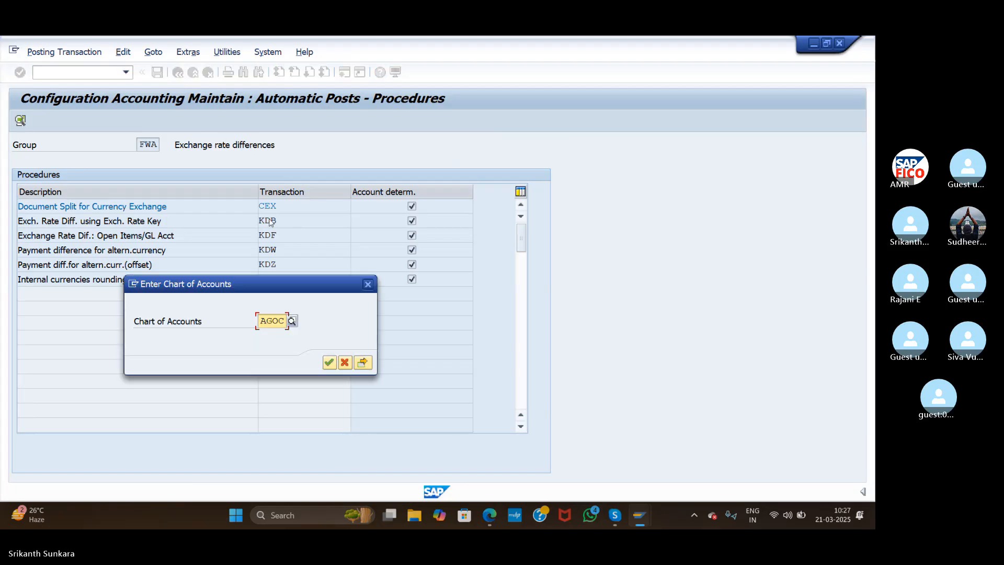
{"action": "left_click", "coordinate": [369, 285]}
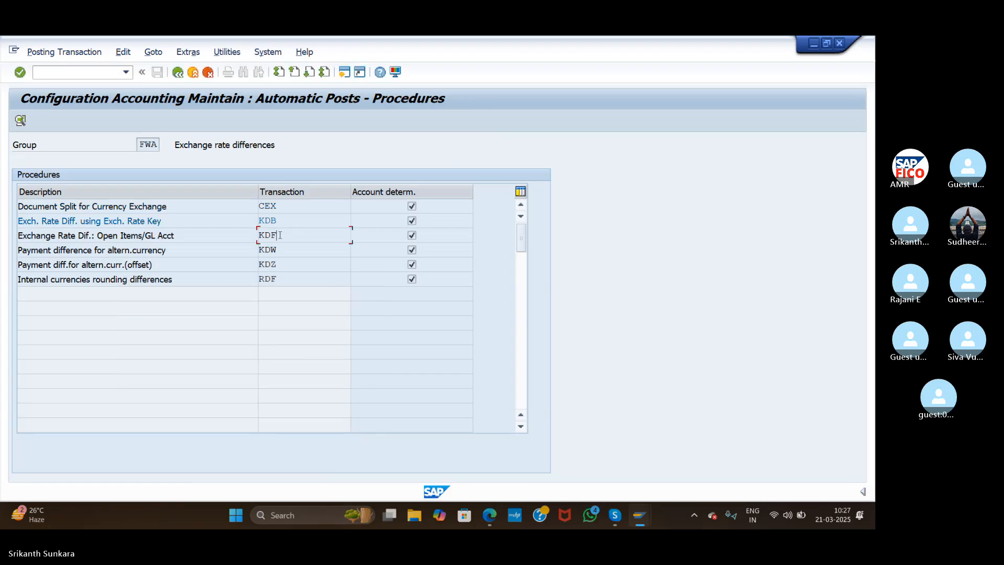
{"action": "double_click", "coordinate": [280, 235]}
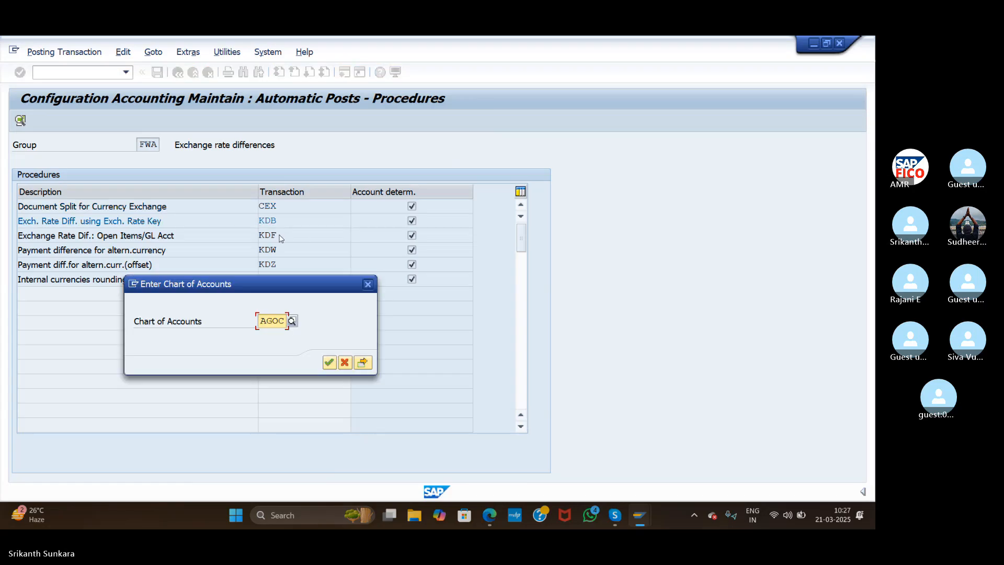
{"action": "left_click", "coordinate": [330, 363]}
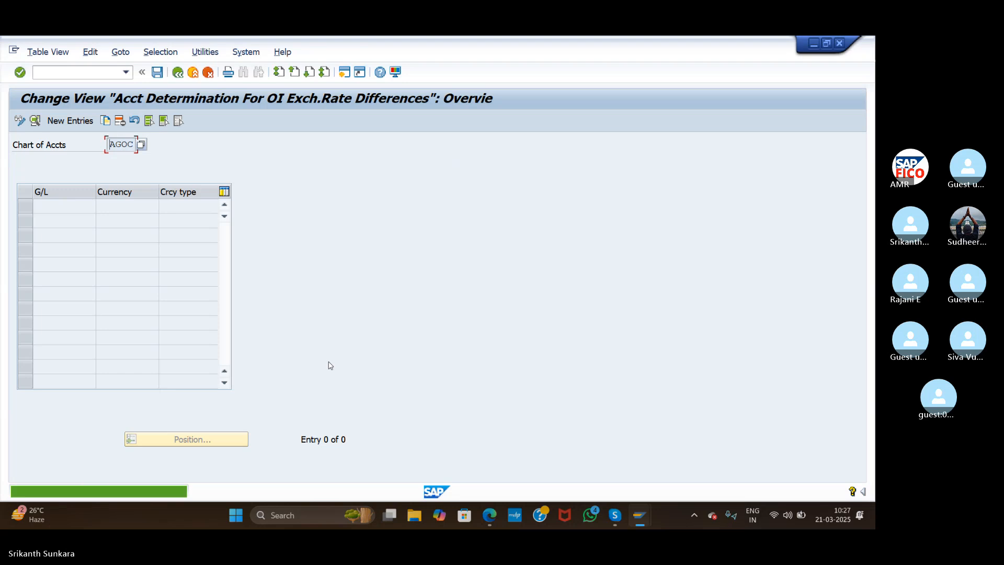
Start a new account determination entry for G/L account 100501, Domestic Vendor Reconciliation Account
{"action": "left_click", "coordinate": [70, 121]}
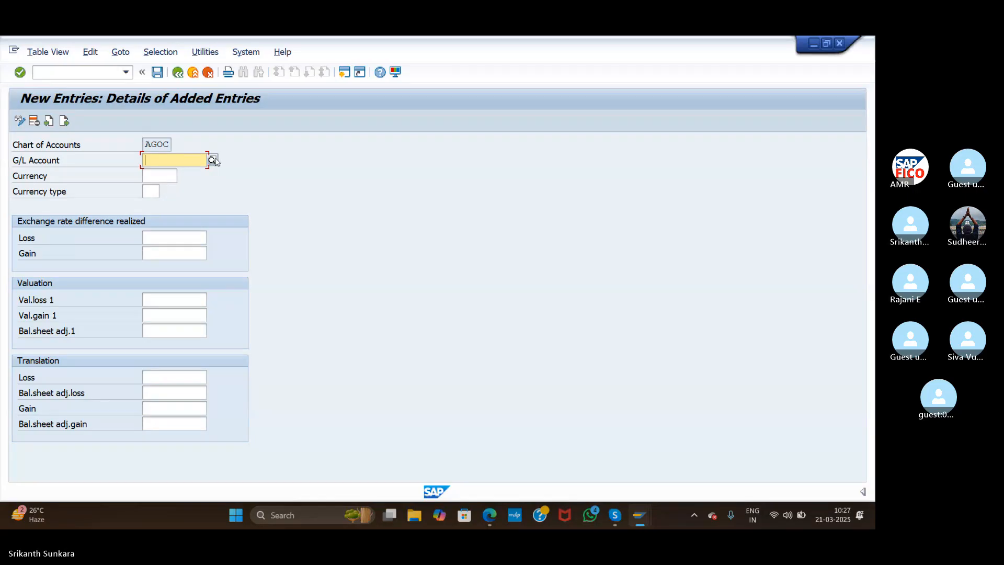
{"action": "left_click", "coordinate": [213, 160]}
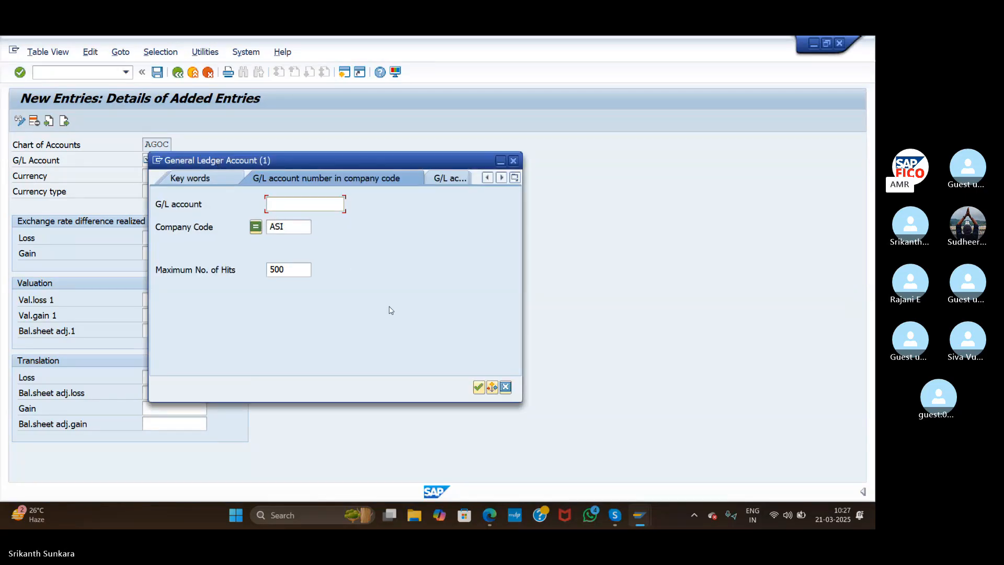
{"action": "left_click", "coordinate": [478, 387]}
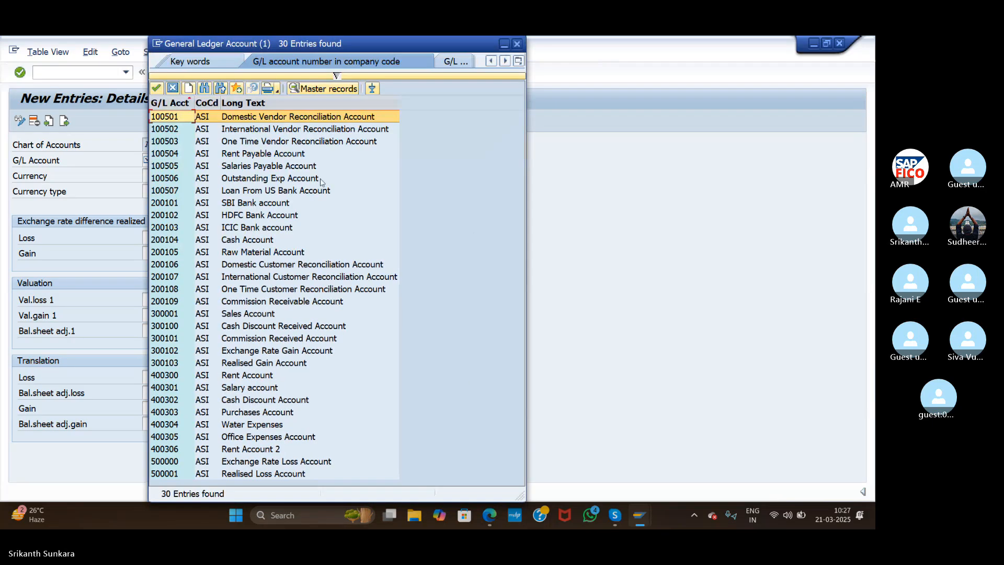
{"action": "double_click", "coordinate": [290, 117]}
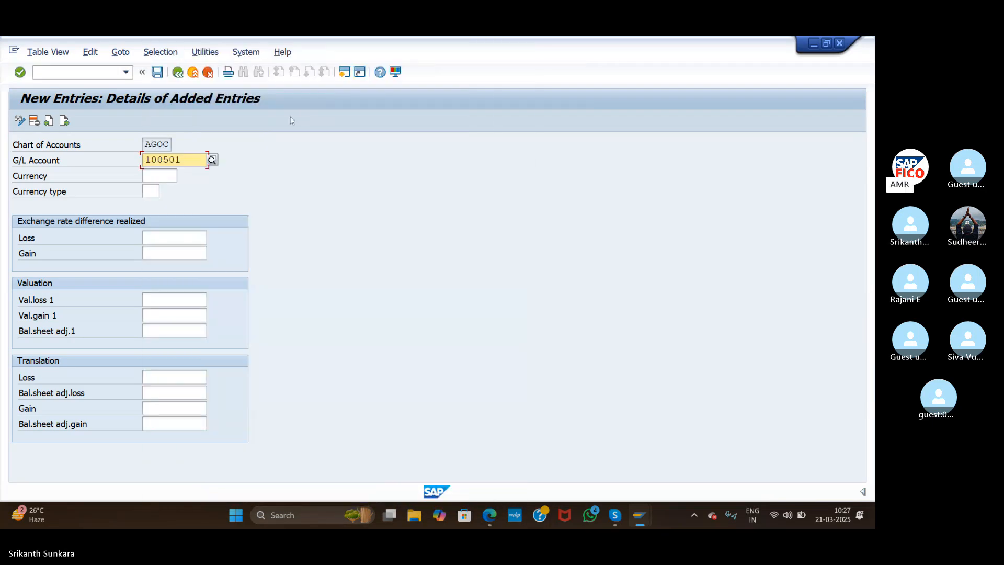
Assign Realised Loss Account 500001 as the loss account for realized exchange rate differences
{"action": "left_click", "coordinate": [163, 174]}
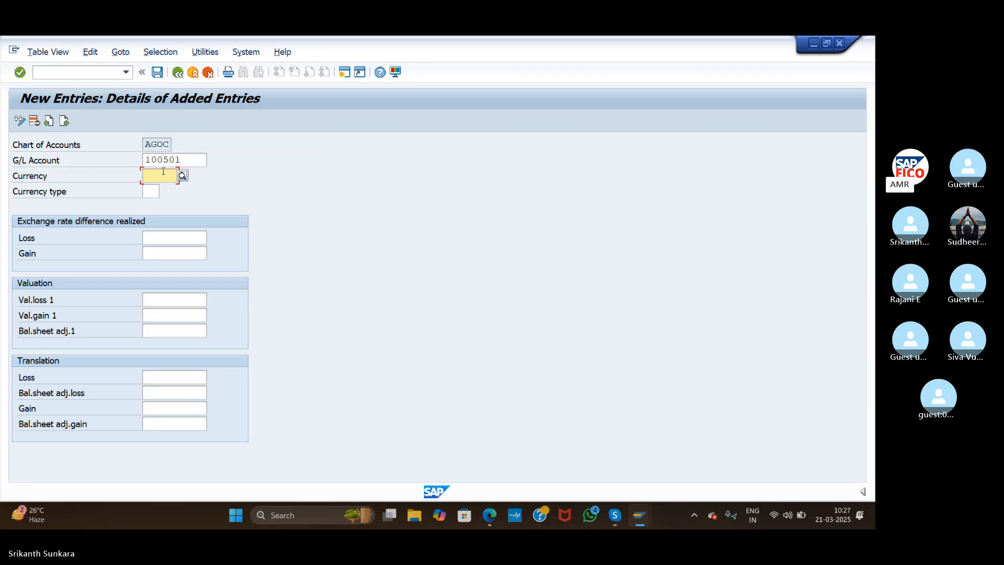
{"action": "left_click", "coordinate": [165, 236]}
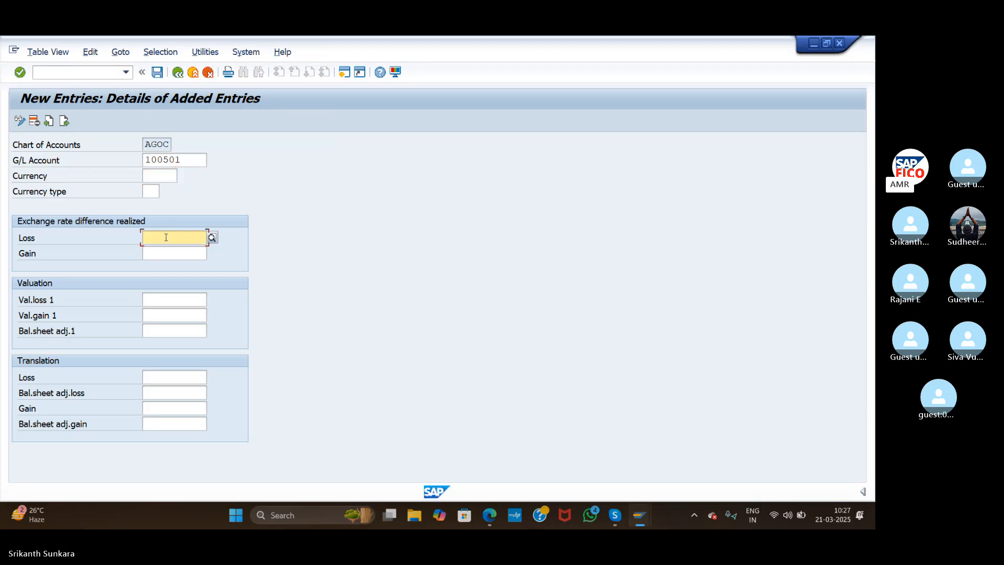
{"action": "key", "text": "F4"}
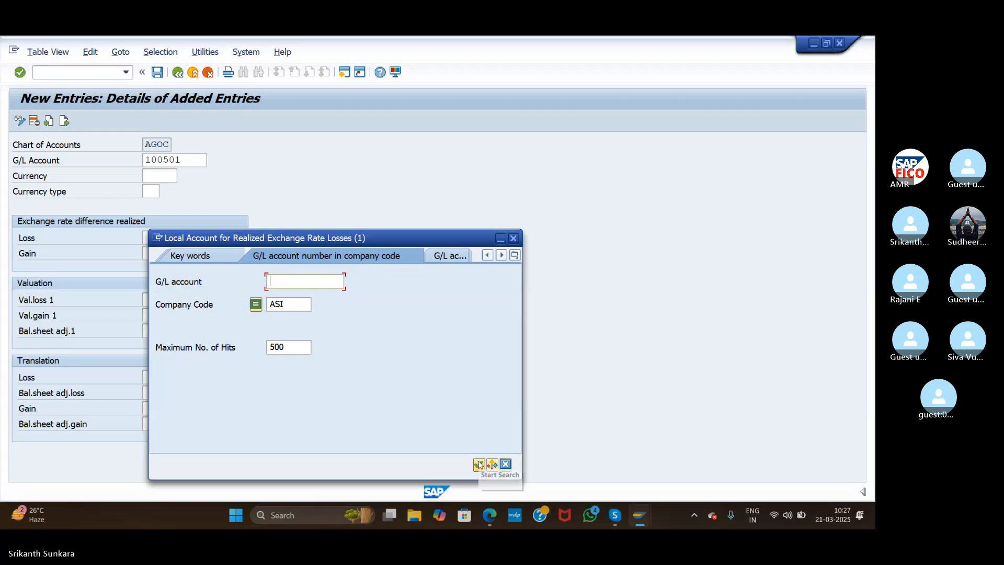
{"action": "left_click", "coordinate": [478, 463]}
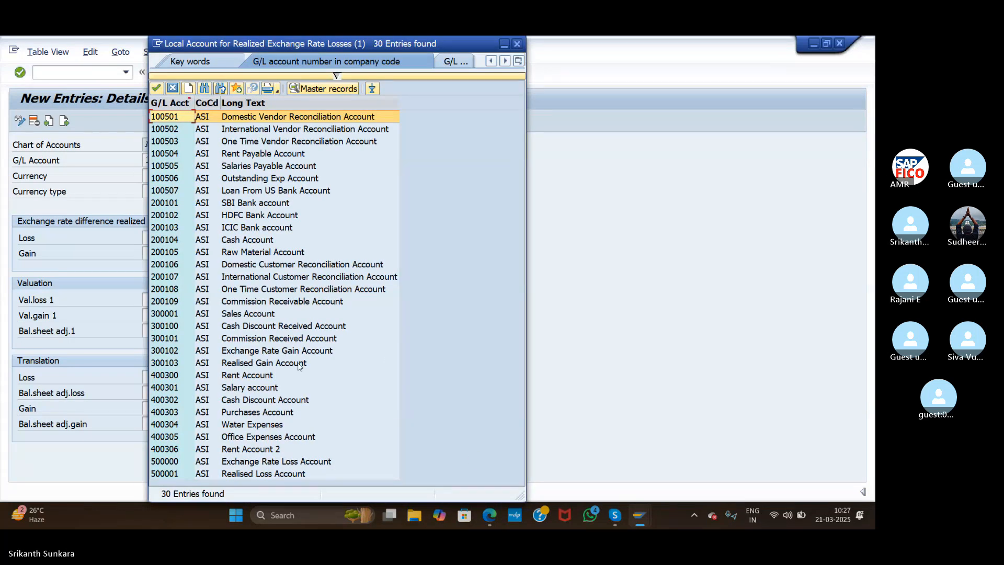
{"action": "double_click", "coordinate": [267, 473]}
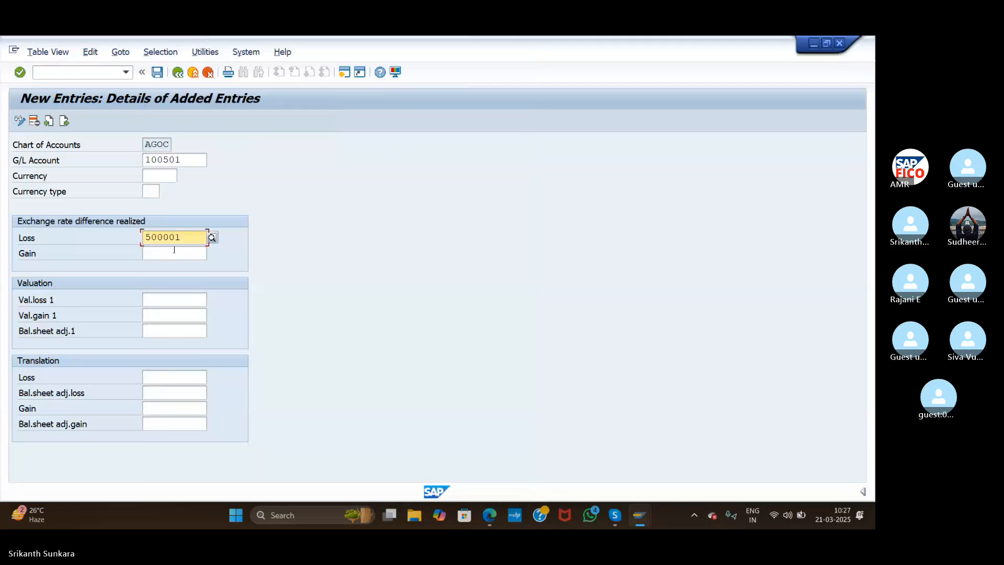
Assign Realised Gain Account 300103 as the gain account for realized exchange rate differences
{"action": "left_click", "coordinate": [174, 253]}
{"action": "left_click", "coordinate": [211, 253]}
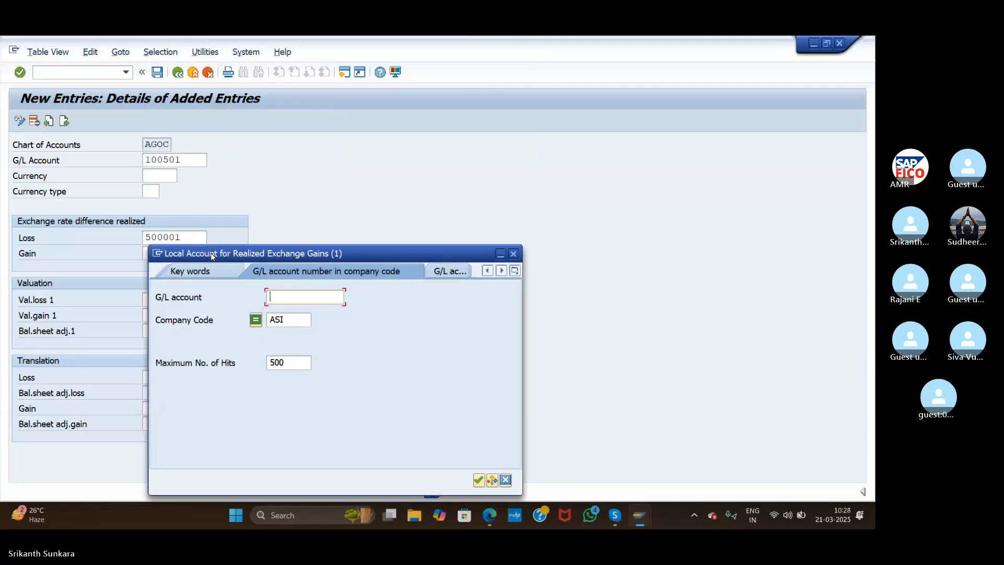
{"action": "left_click", "coordinate": [479, 479]}
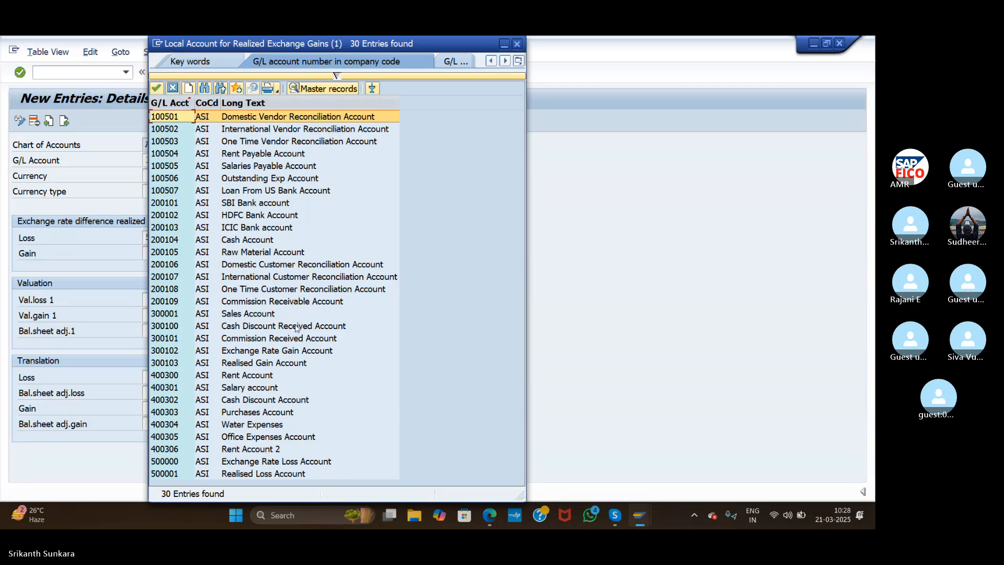
{"action": "double_click", "coordinate": [271, 367]}
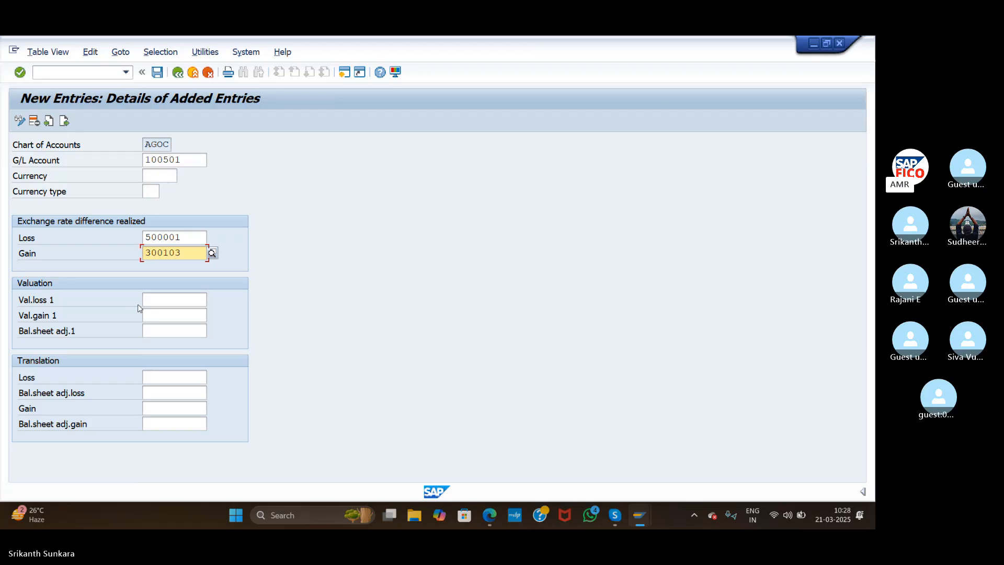
Set the valuation accounts to Realised Loss Account 500001 for Val.loss 1 and Realised Gain Account 300103 for Val.gain 1
{"action": "left_click", "coordinate": [157, 298]}
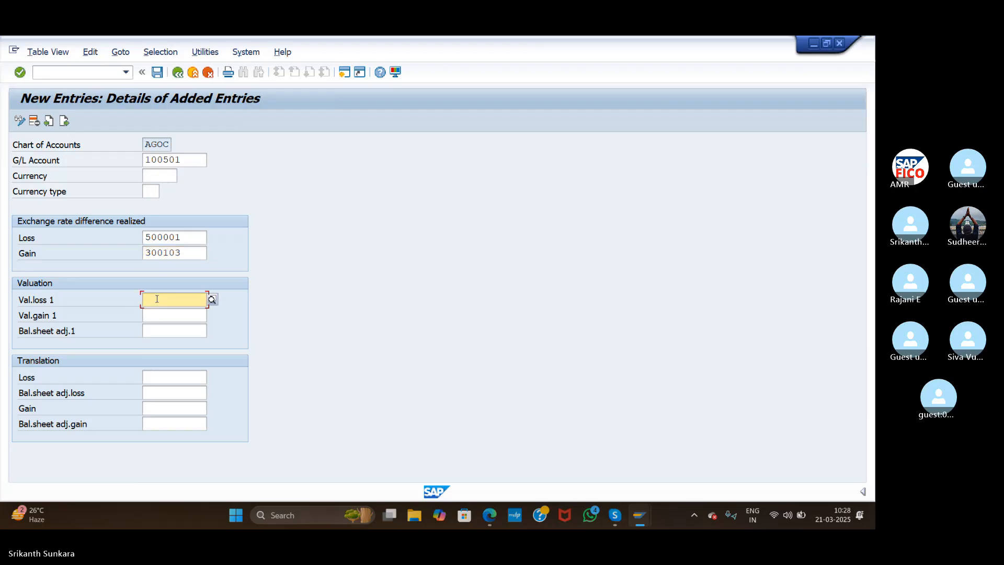
{"action": "left_click", "coordinate": [212, 299]}
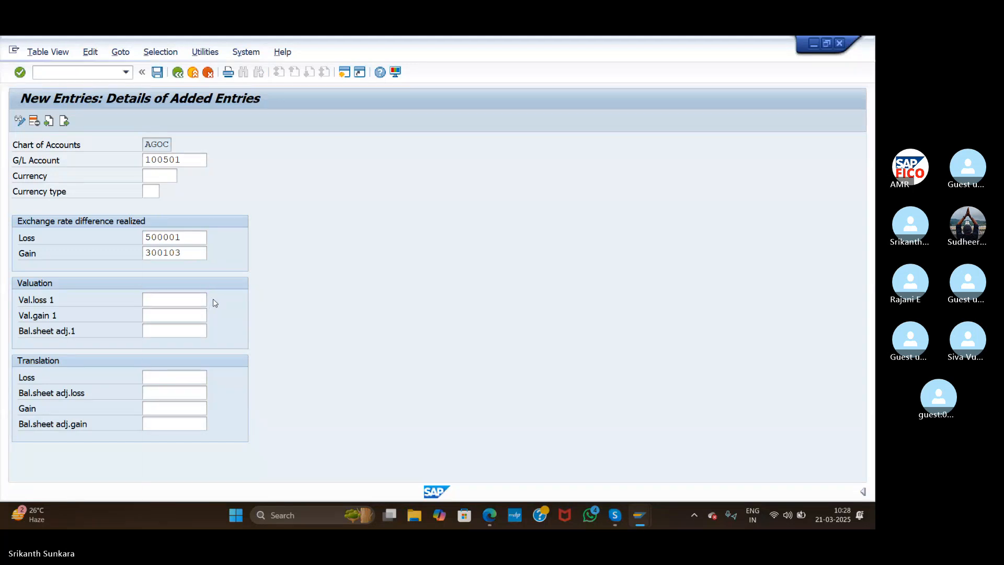
{"action": "left_click", "coordinate": [479, 486]}
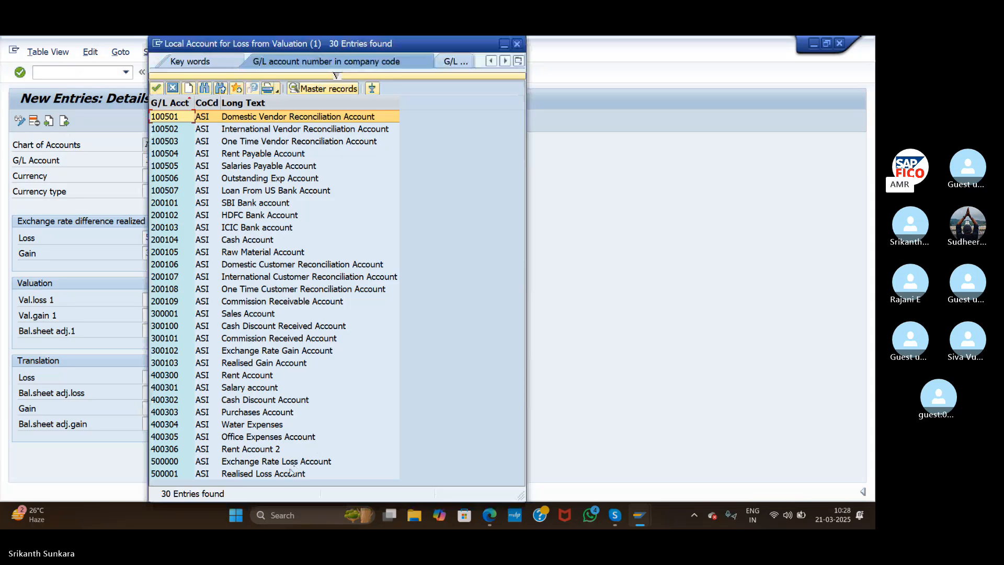
{"action": "double_click", "coordinate": [289, 472]}
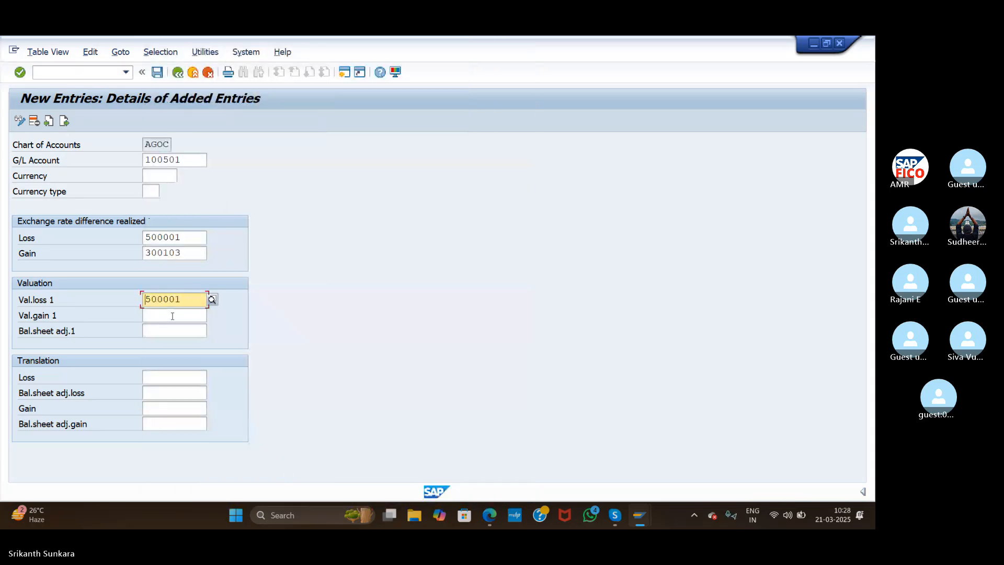
{"action": "left_click", "coordinate": [173, 315]}
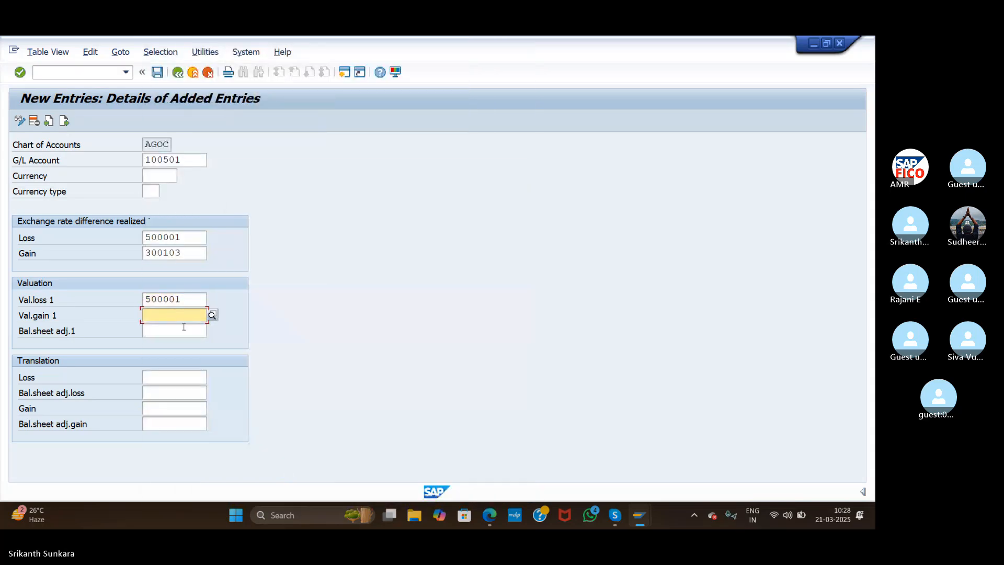
{"action": "left_click", "coordinate": [213, 315]}
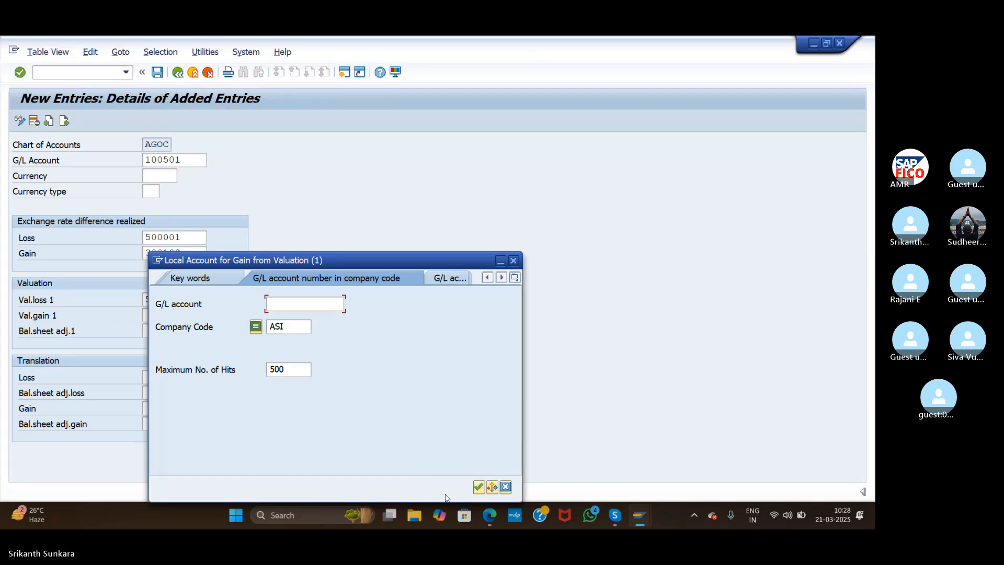
{"action": "left_click", "coordinate": [478, 487]}
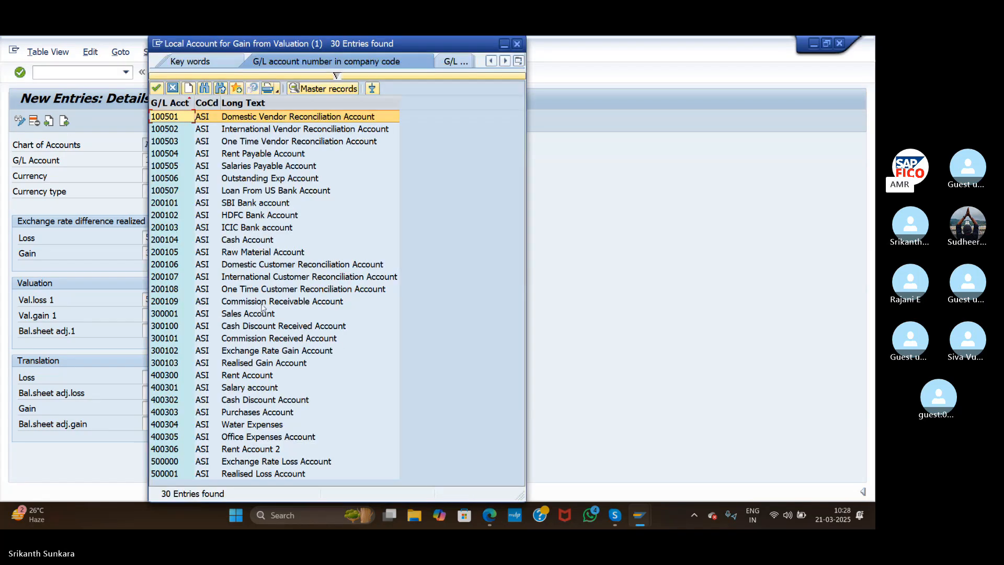
{"action": "left_click", "coordinate": [240, 364]}
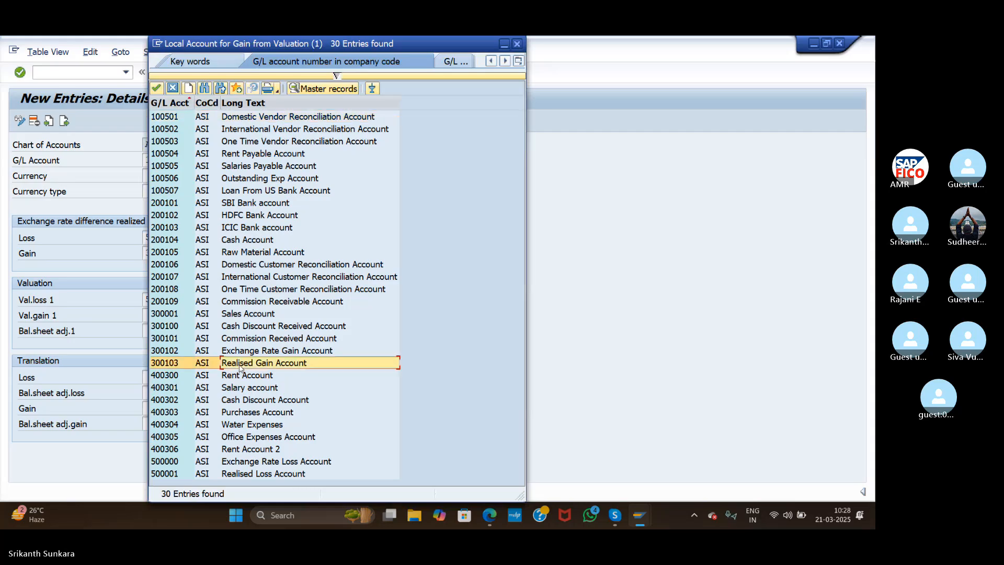
{"action": "double_click", "coordinate": [241, 364]}
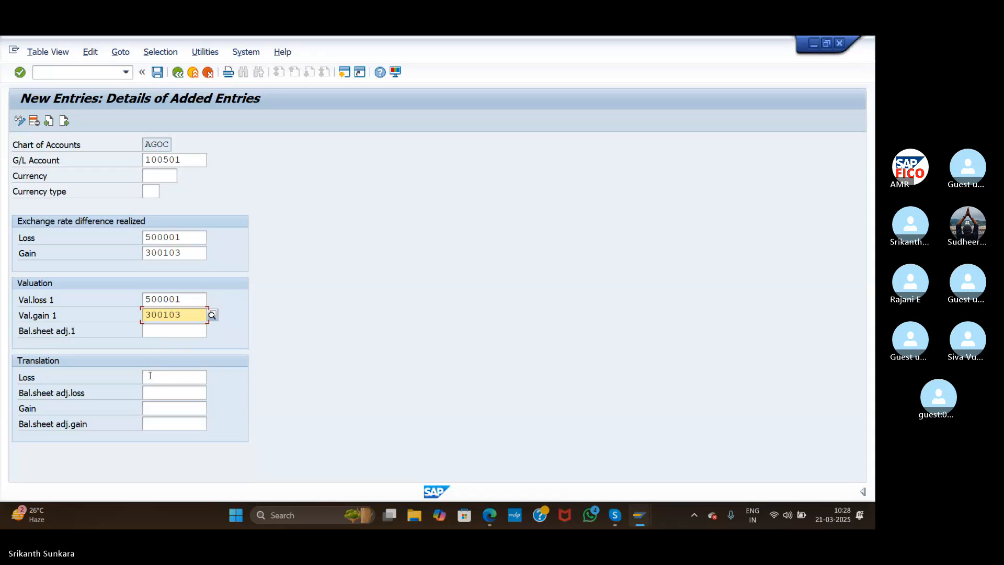
Save the account determination entry for G/L account 100501 in the Foreign Currency Customization request and leave the new-entry form
{"action": "left_click", "coordinate": [157, 73]}
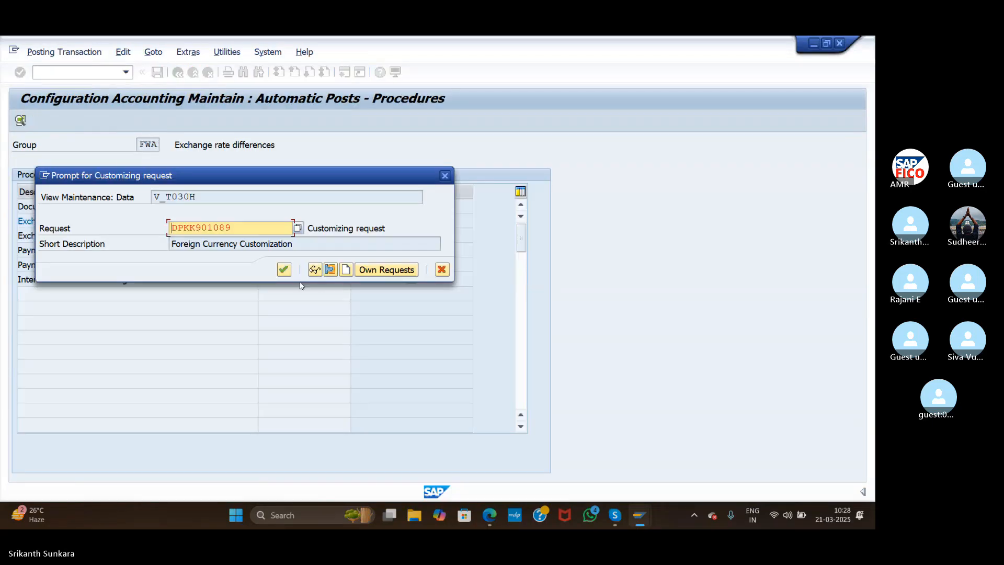
{"action": "left_click", "coordinate": [284, 269]}
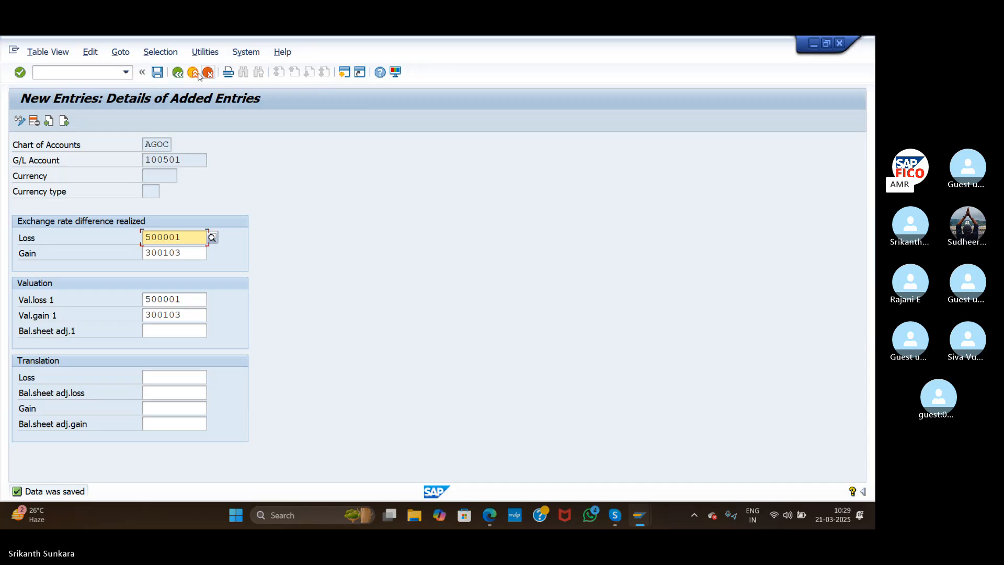
{"action": "left_click", "coordinate": [178, 73]}
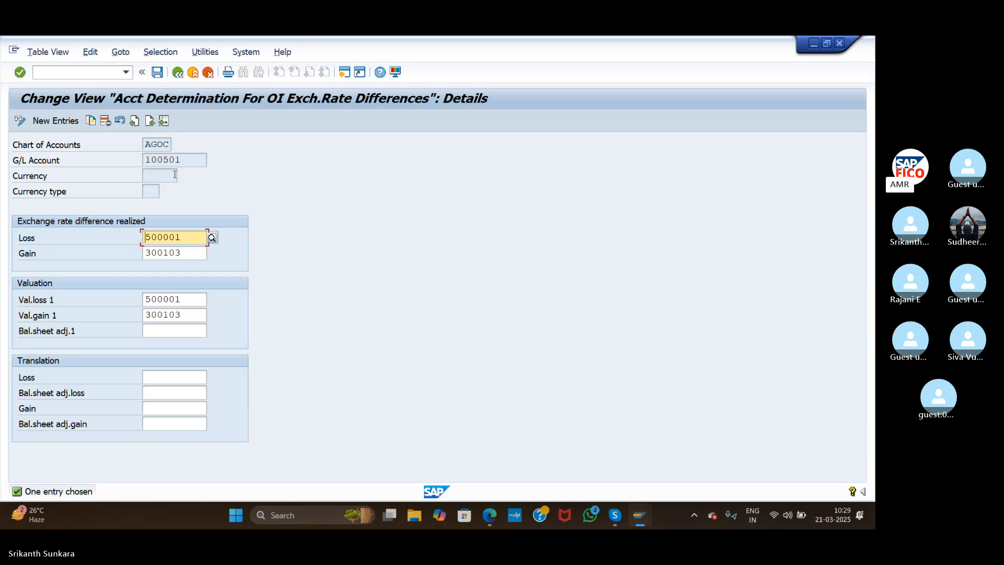
Start a new account determination entry for G/L account 200106, Domestic Customer Reconciliation Account
{"action": "left_click", "coordinate": [55, 121]}
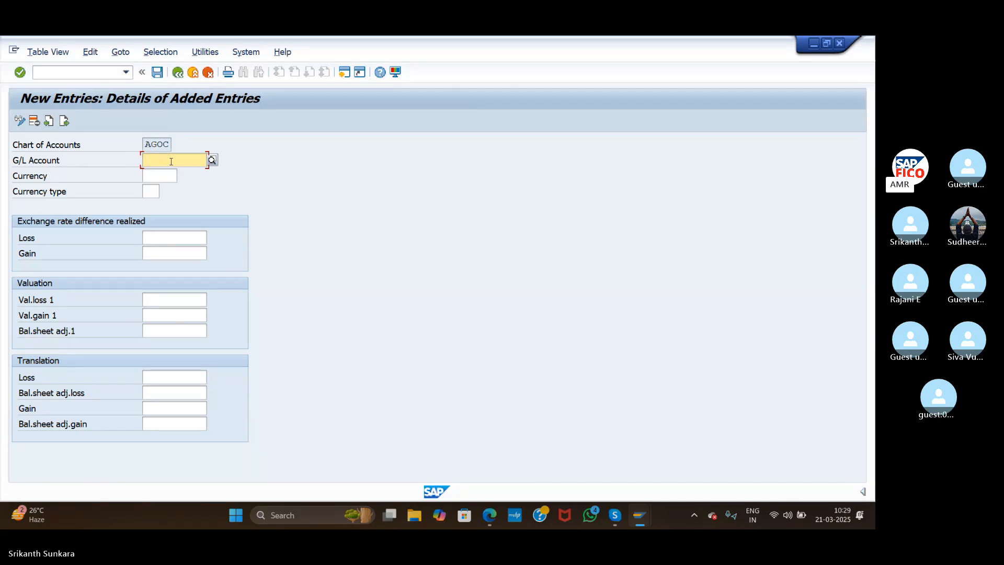
{"action": "left_click", "coordinate": [211, 161]}
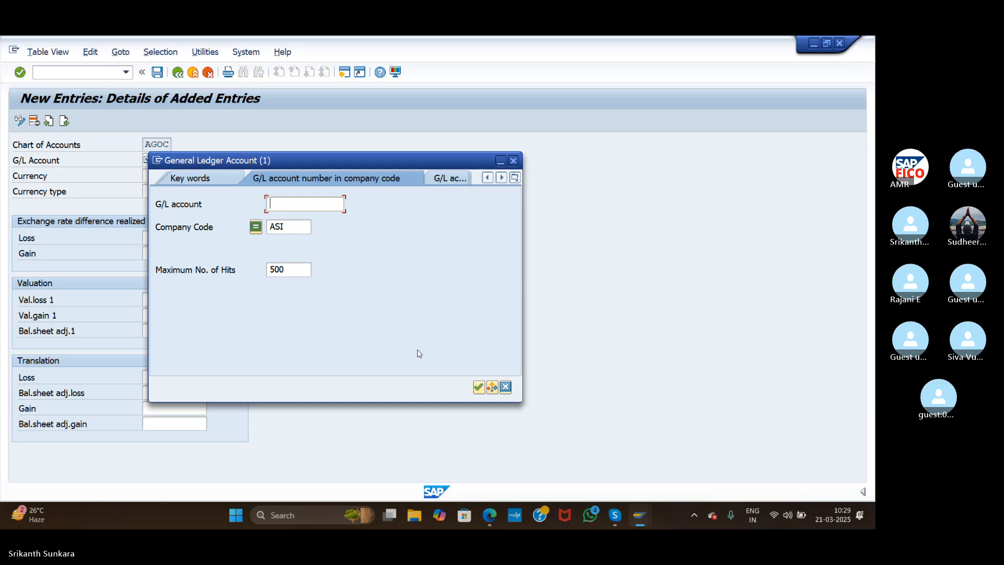
{"action": "left_click", "coordinate": [478, 387]}
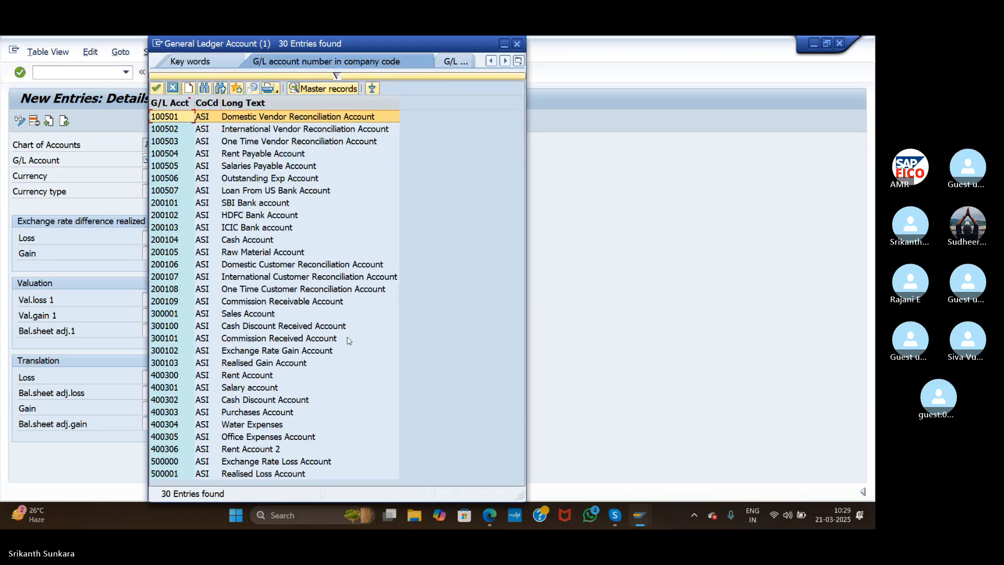
{"action": "double_click", "coordinate": [272, 265]}
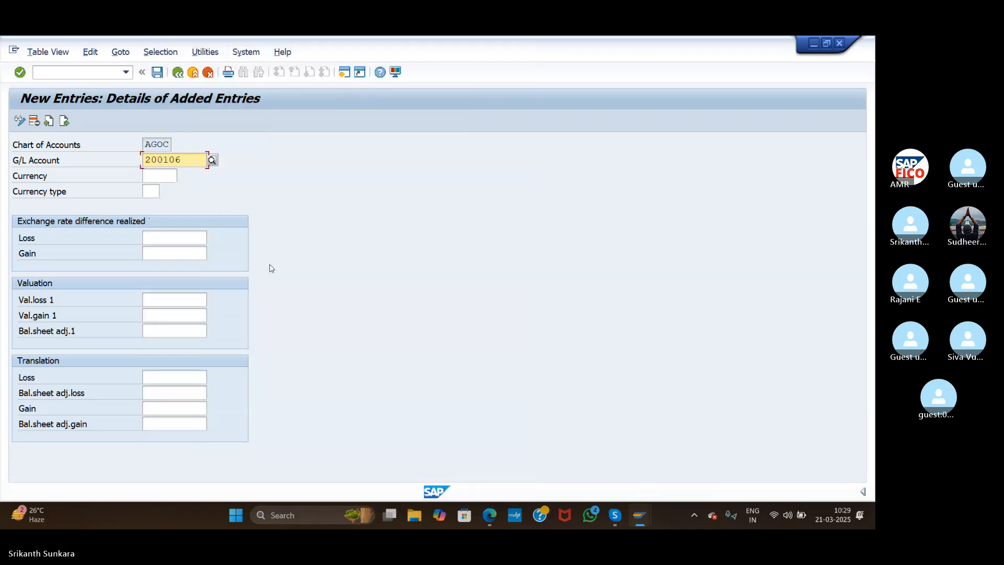
{"action": "left_click", "coordinate": [160, 179]}
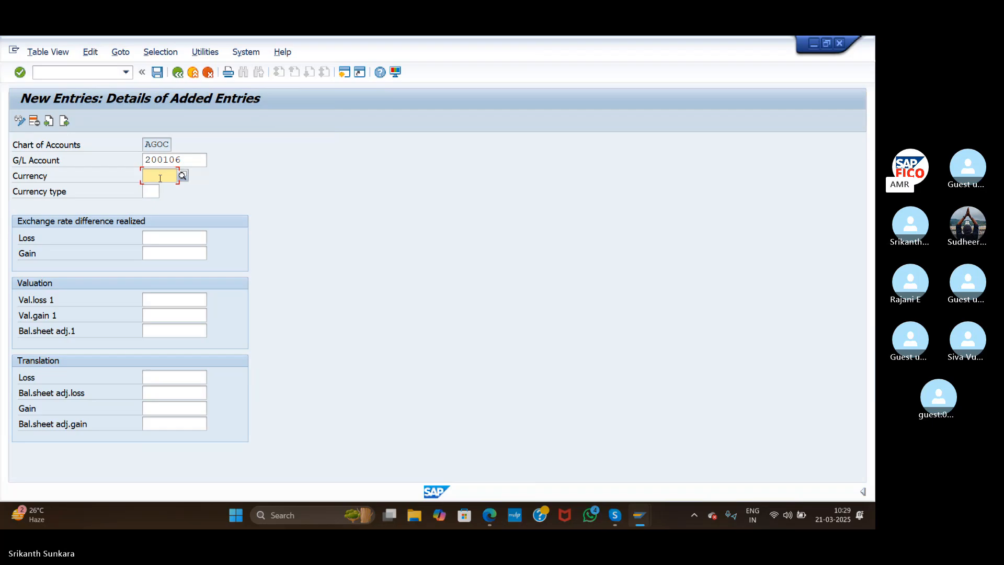
For account 200106, assign 500001 as the realized exchange rate loss account and 300103 as the realized gain account
{"action": "left_click", "coordinate": [160, 237]}
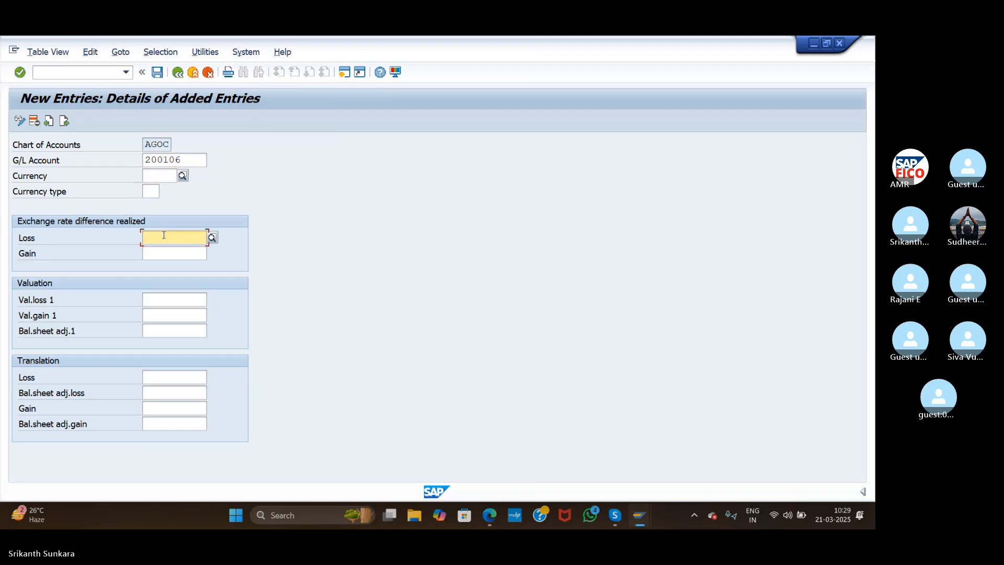
{"action": "left_click", "coordinate": [211, 238]}
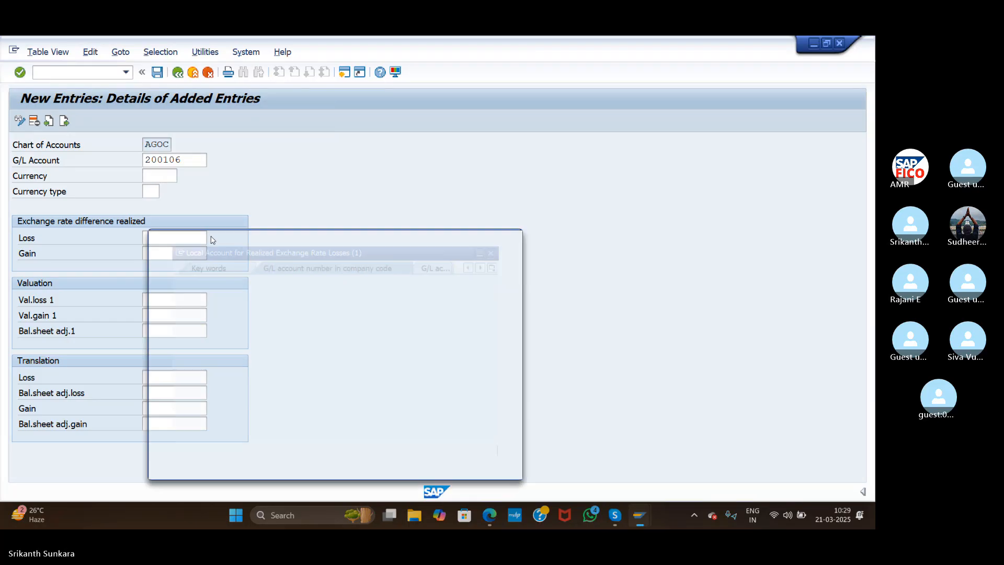
{"action": "left_click", "coordinate": [477, 464]}
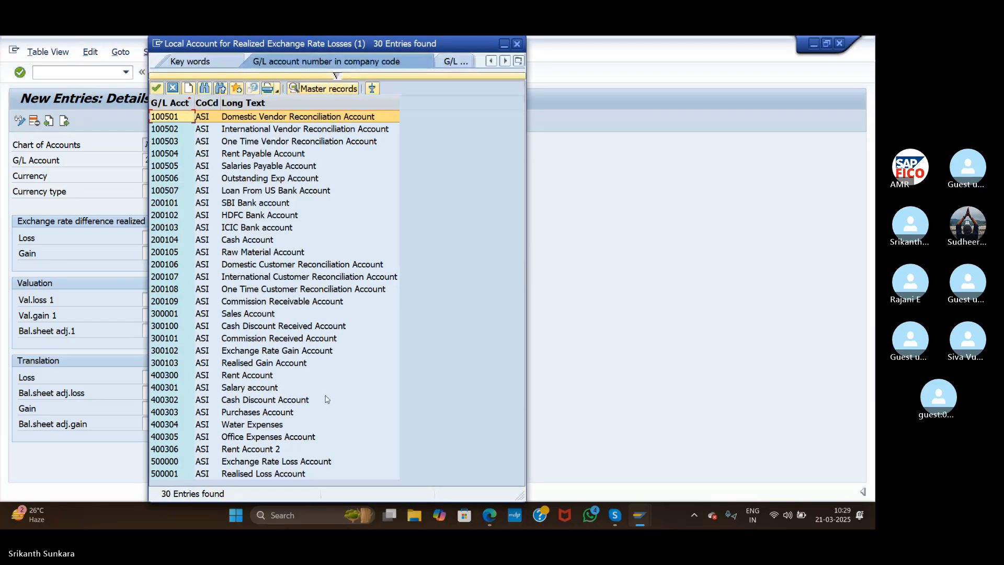
{"action": "double_click", "coordinate": [280, 473]}
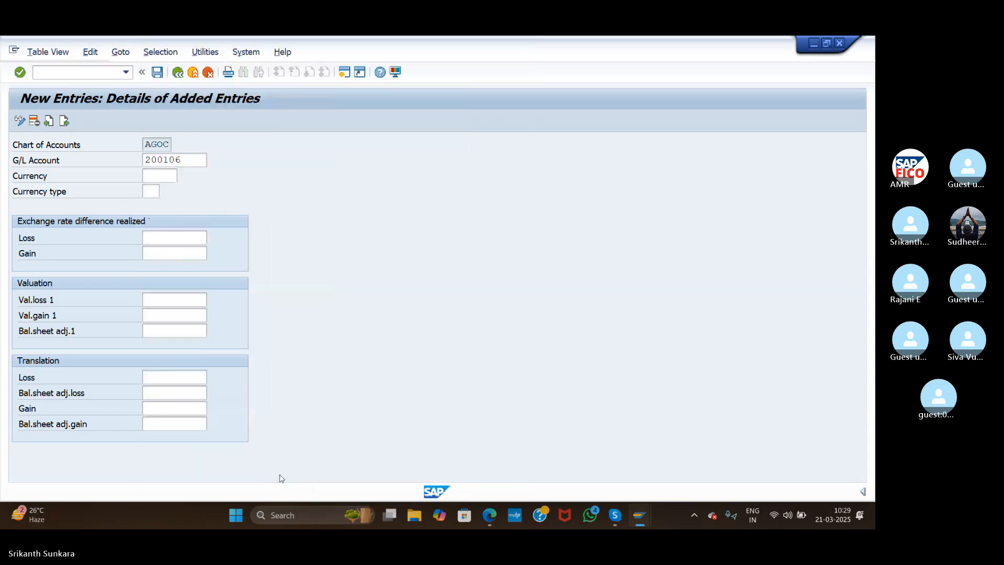
{"action": "left_click", "coordinate": [165, 256]}
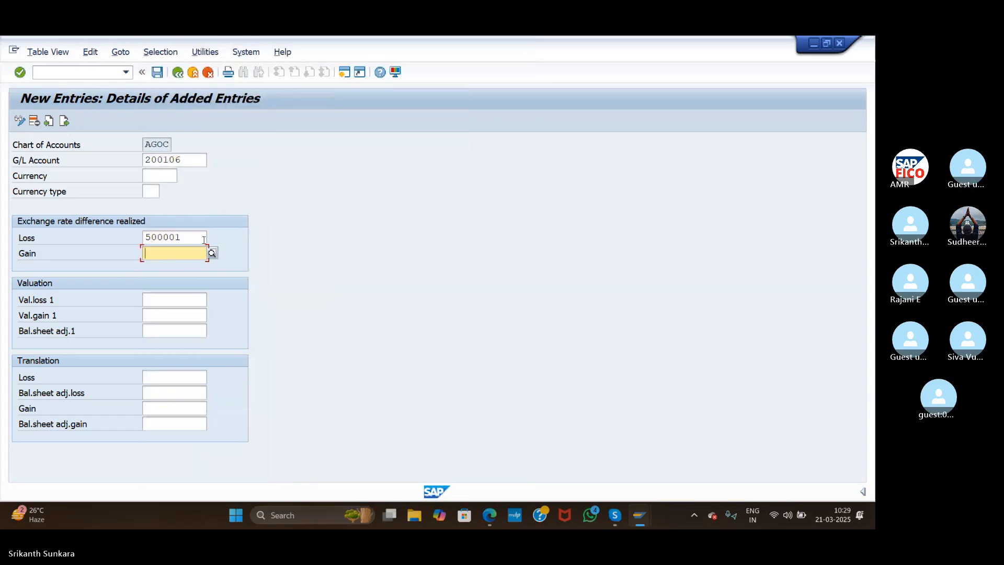
{"action": "left_click", "coordinate": [212, 253]}
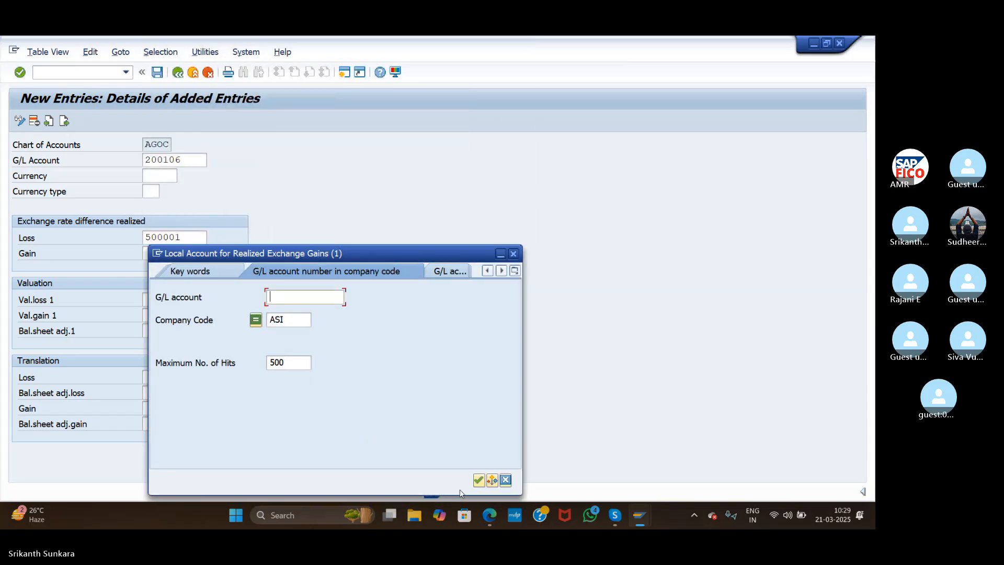
{"action": "left_click", "coordinate": [478, 479]}
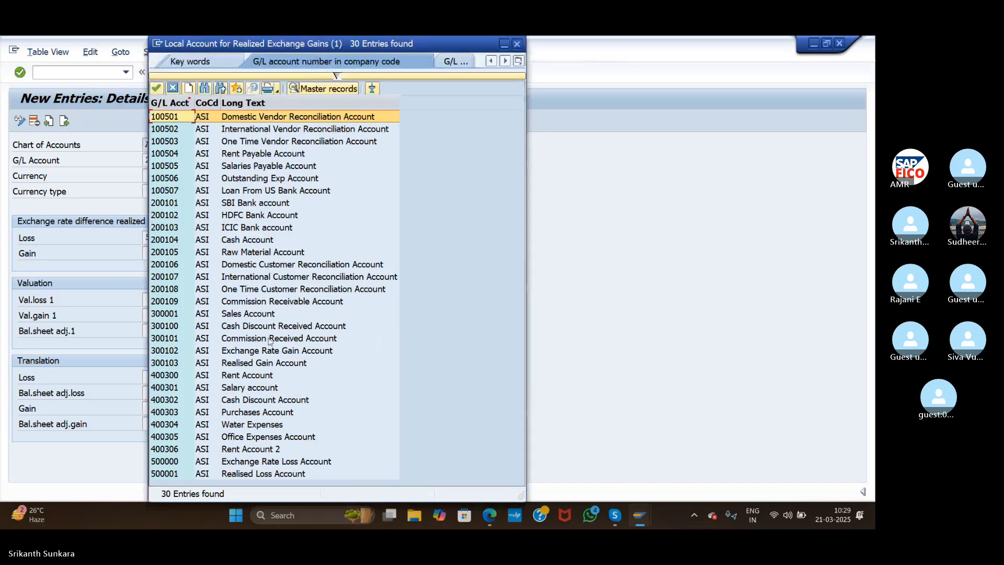
{"action": "double_click", "coordinate": [272, 363]}
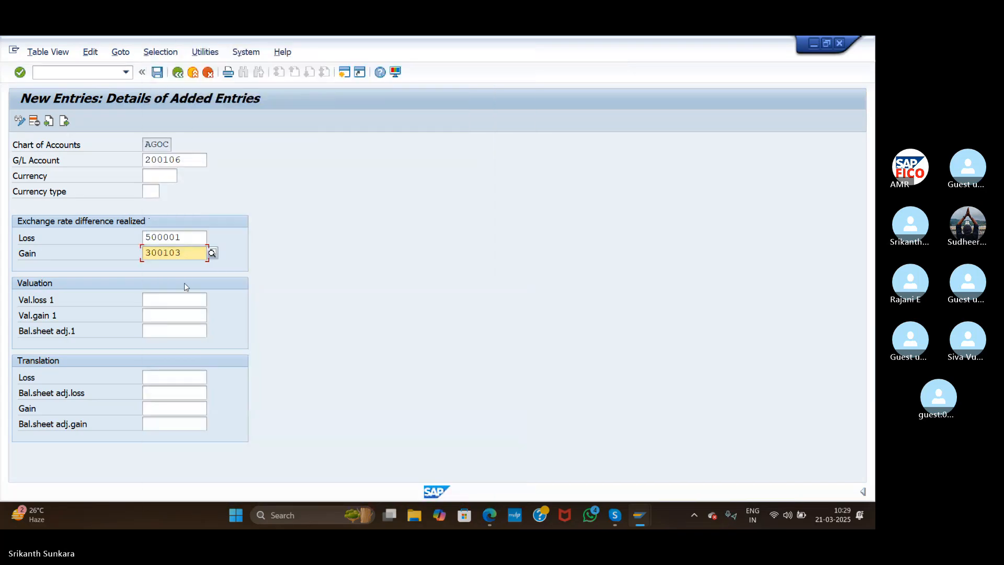
For account 200106, assign 500001 as the Val.loss 1 account and 300103 as the Val.gain 1 account
{"action": "left_click", "coordinate": [177, 299]}
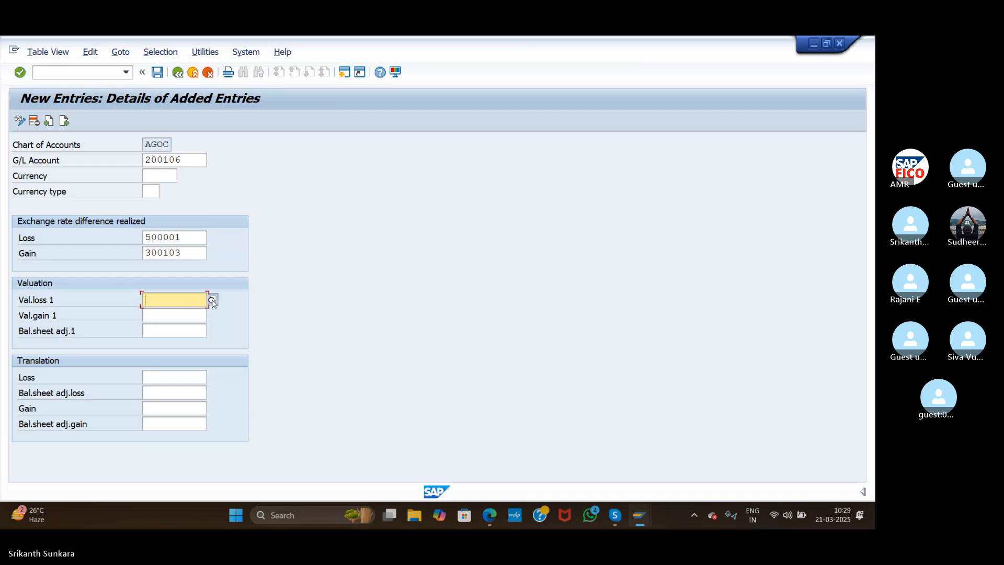
{"action": "left_click", "coordinate": [212, 301]}
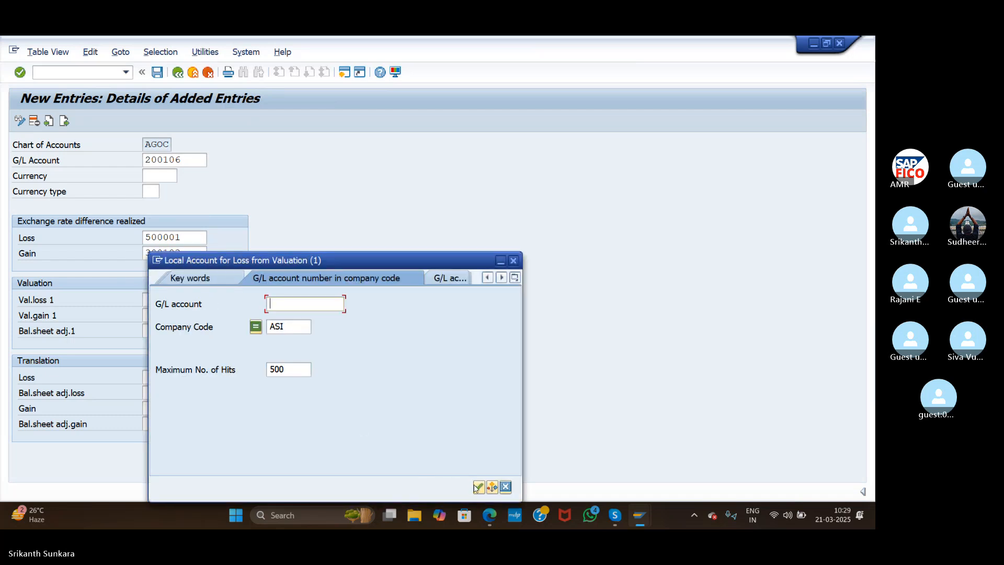
{"action": "left_click", "coordinate": [479, 488]}
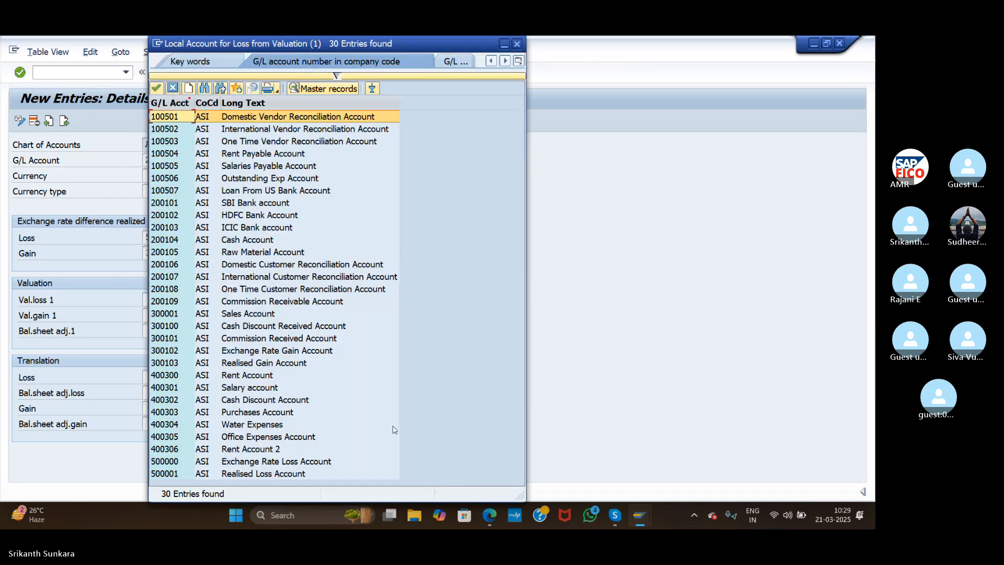
{"action": "double_click", "coordinate": [293, 474]}
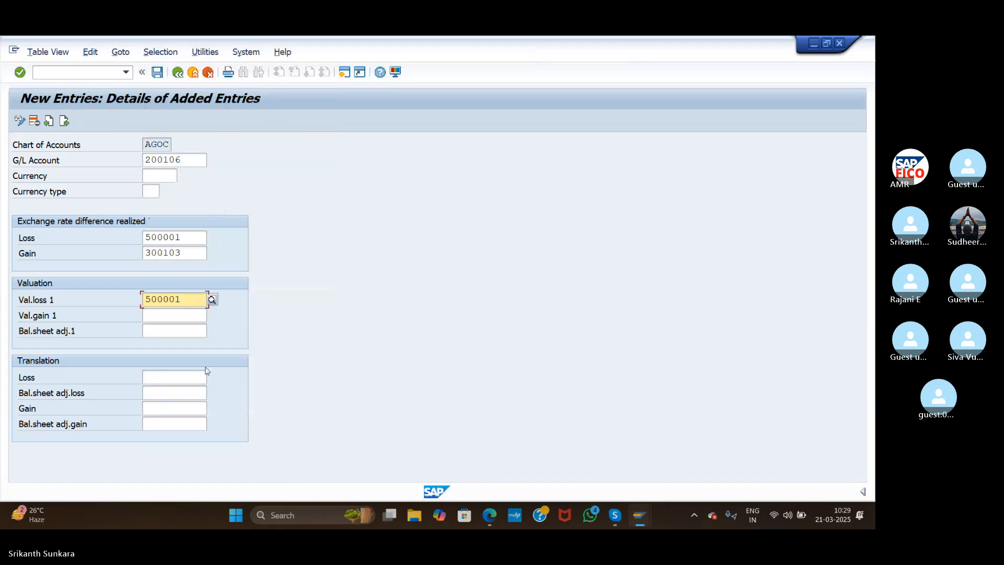
{"action": "left_click", "coordinate": [188, 317]}
{"action": "left_click", "coordinate": [211, 316]}
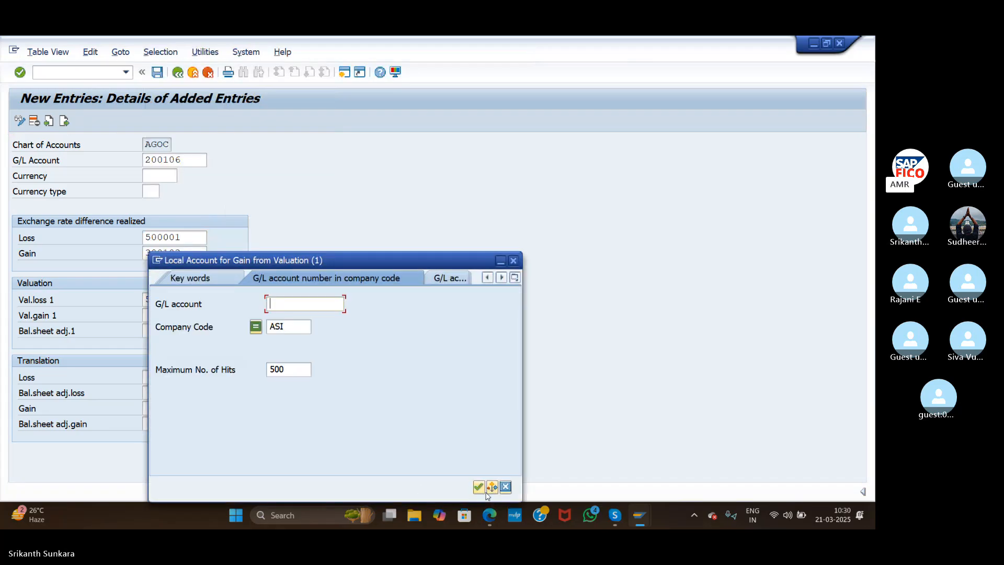
{"action": "left_click", "coordinate": [479, 487]}
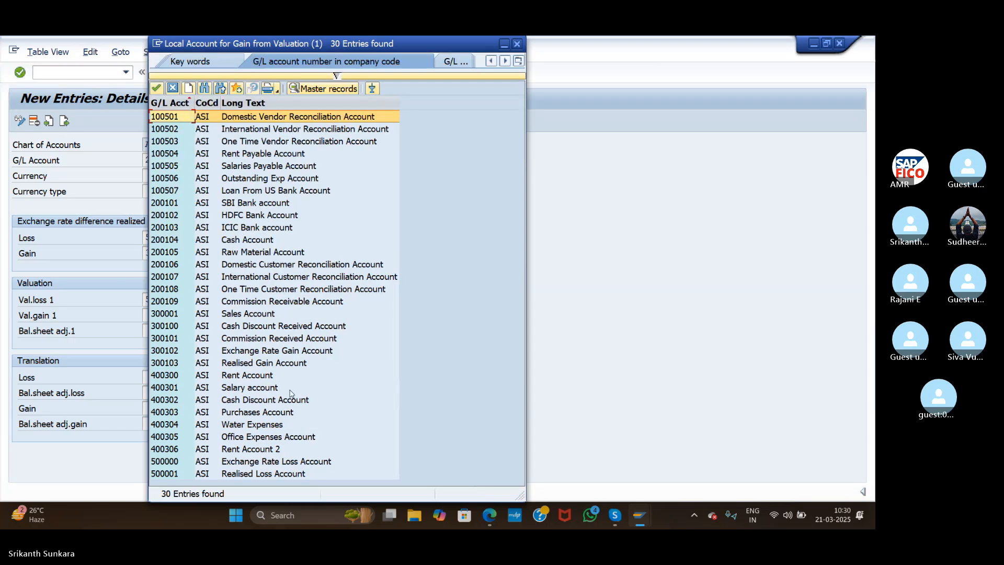
{"action": "double_click", "coordinate": [286, 365]}
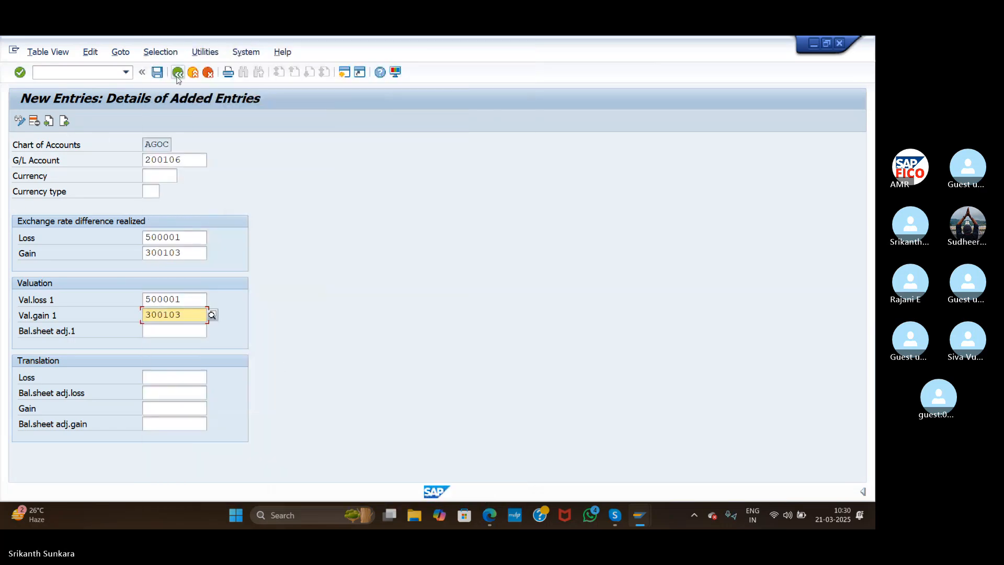
Save the account determination entry for account 200106 and open the currency exchange rates table with transaction OB08
{"action": "left_click", "coordinate": [157, 73]}
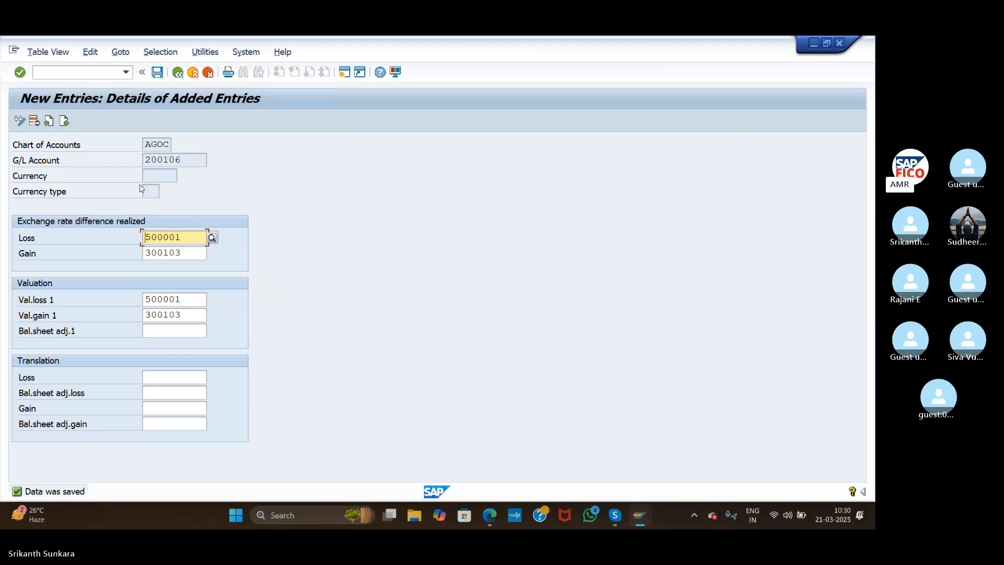
{"action": "left_click", "coordinate": [101, 73]}
{"action": "type", "text": "/"}
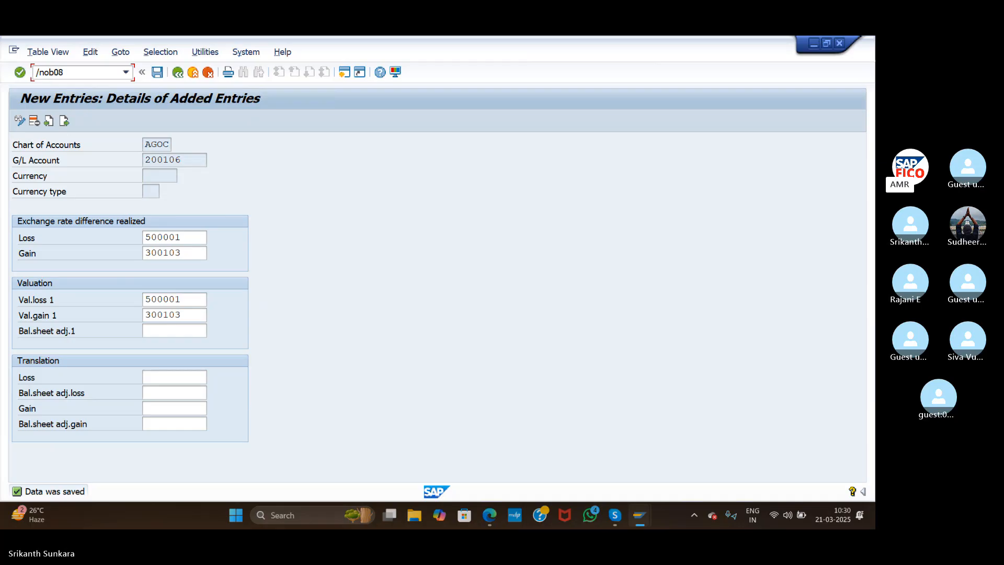
{"action": "type", "text": "nob08"}
{"action": "key", "text": "Return"}
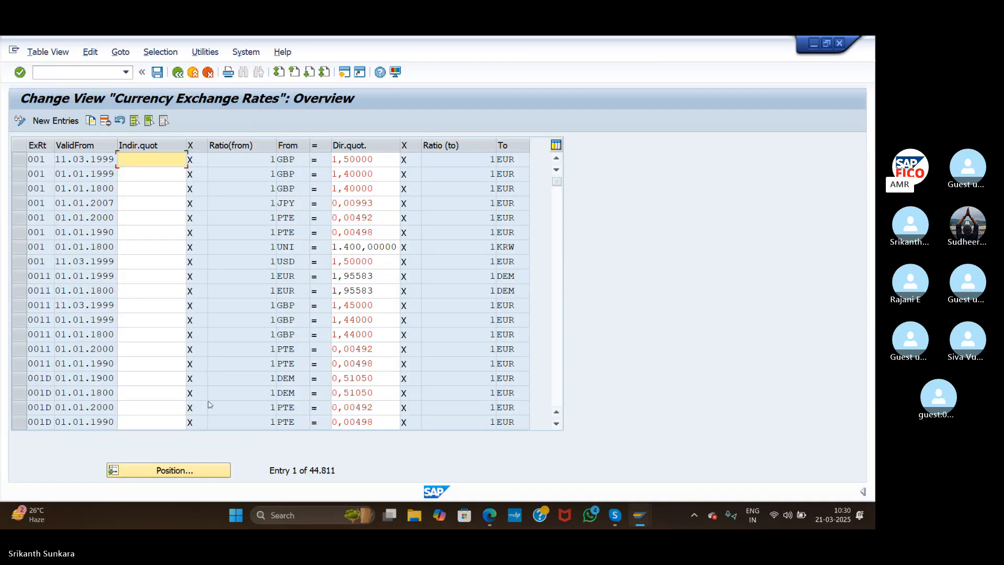
Find exchange rate type AS11, set its USD to INR direct quotation to 70, and save the change
{"action": "left_click", "coordinate": [175, 473]}
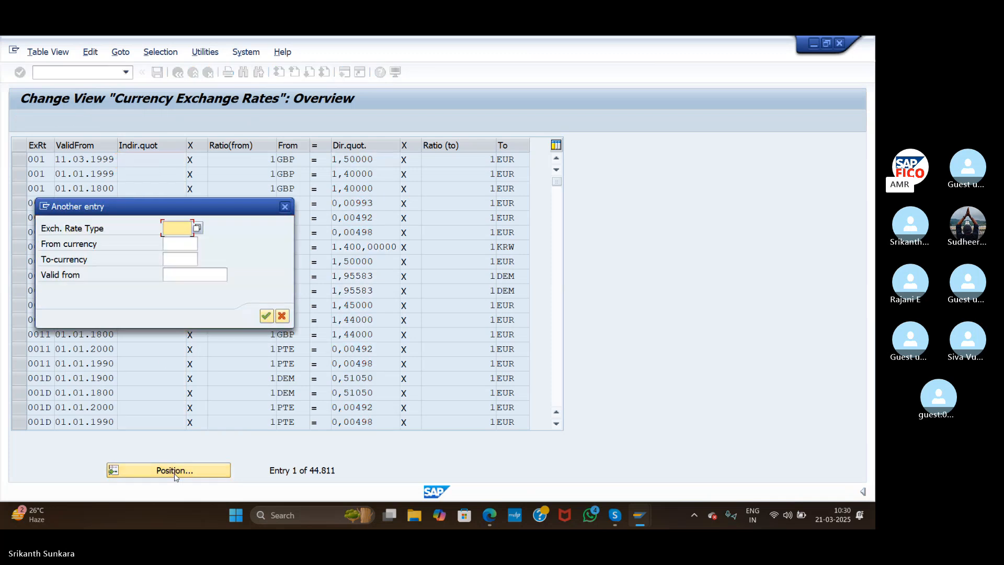
{"action": "type", "text": "as11"}
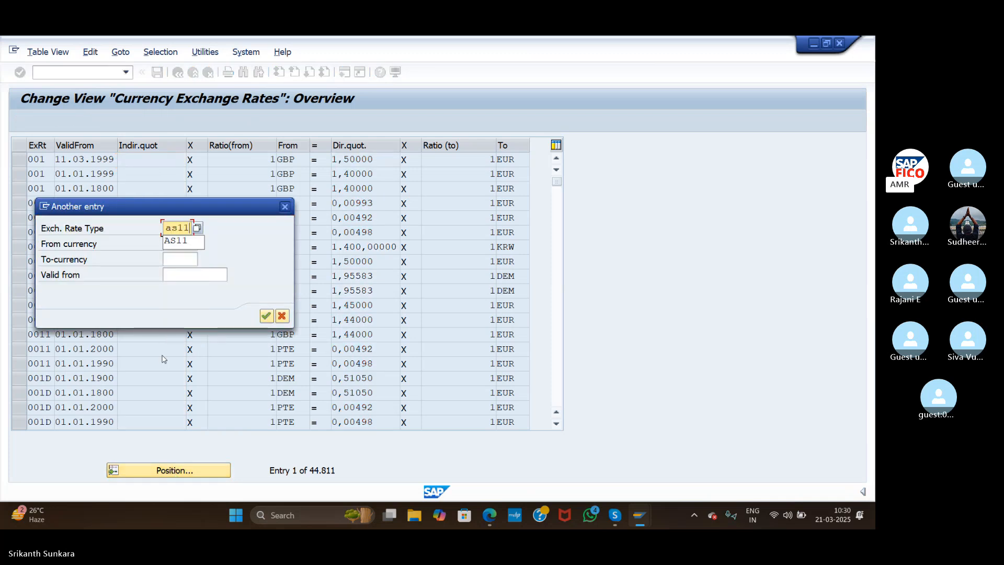
{"action": "key", "text": "Return"}
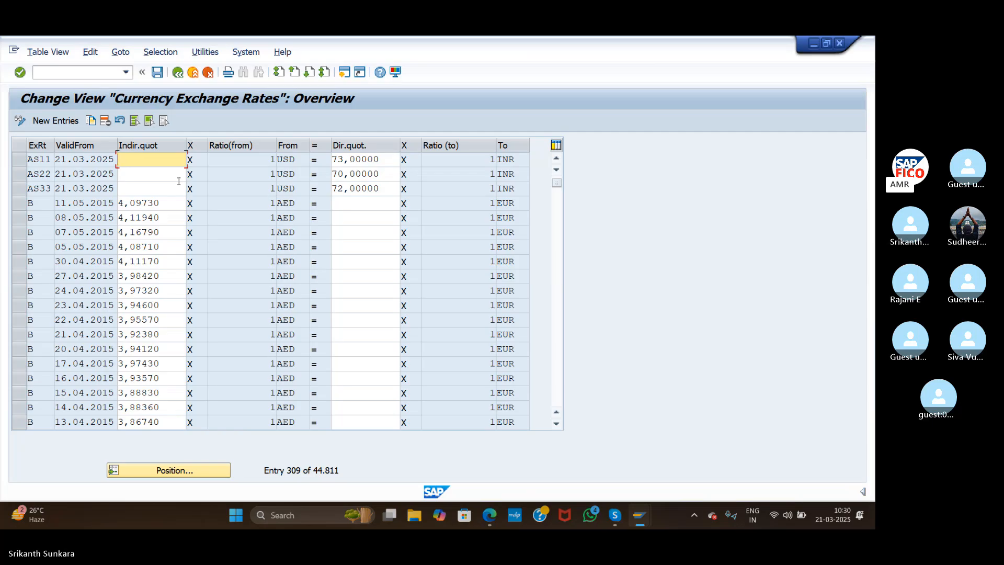
{"action": "double_click", "coordinate": [384, 157]}
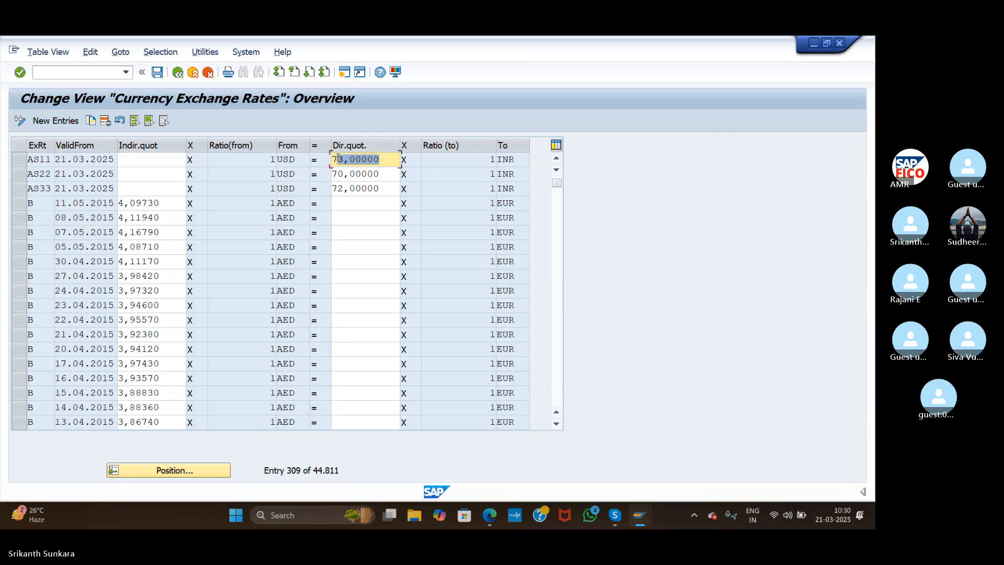
{"action": "type", "text": "70"}
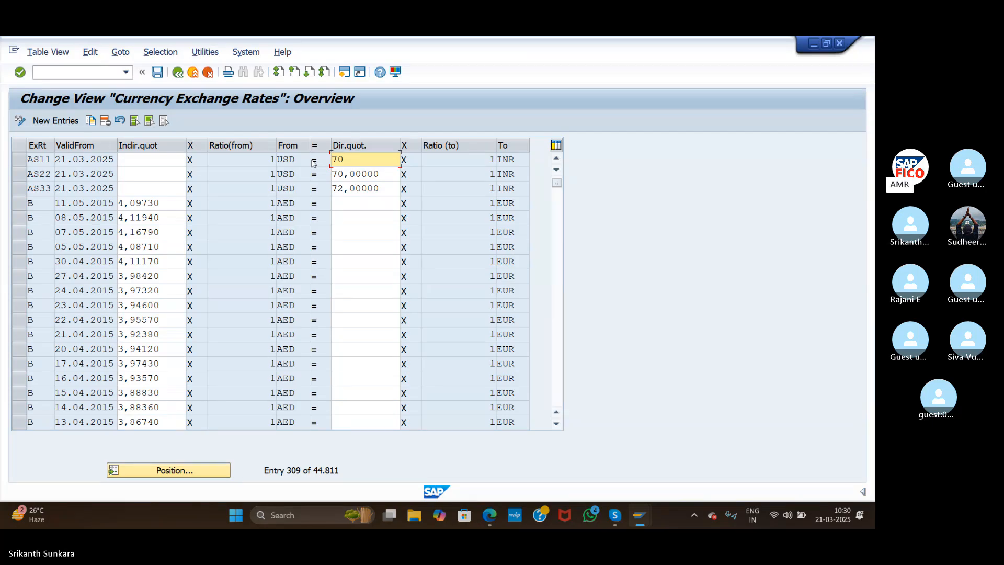
{"action": "key", "text": "Return"}
{"action": "left_click", "coordinate": [158, 74]}
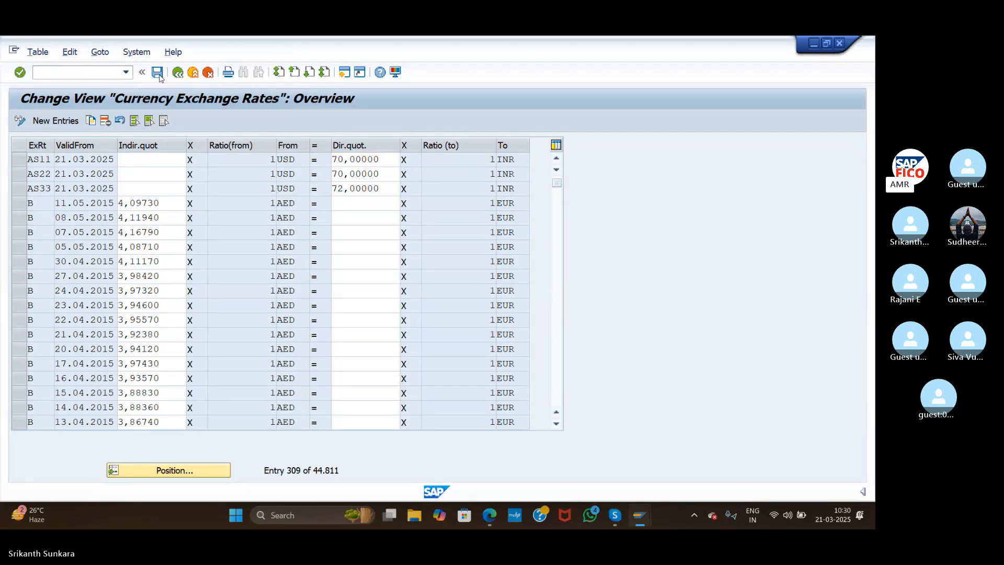
{"action": "left_click", "coordinate": [285, 269]}
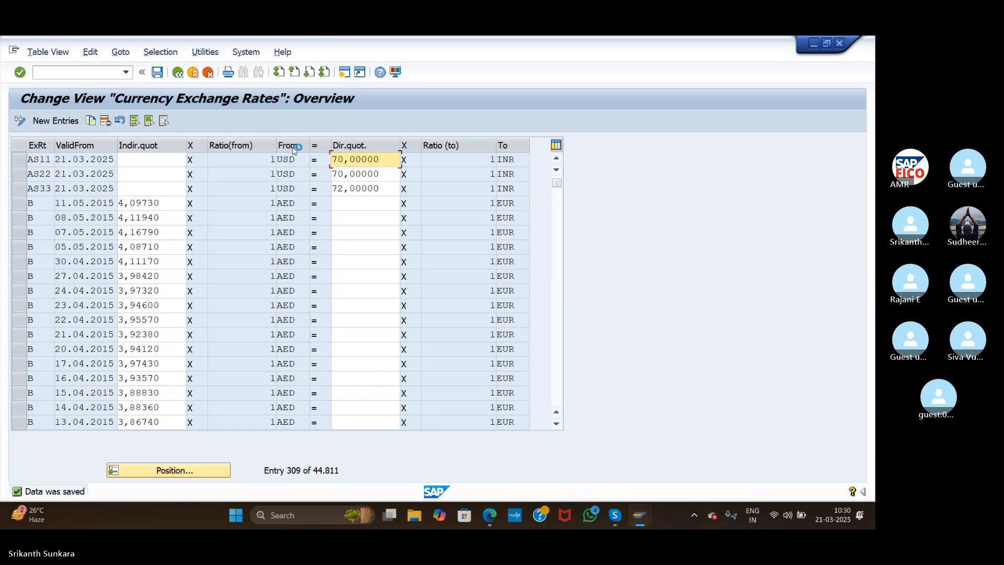
Open the document types with transaction OBA7 and examine the details of type SA, G/L account document
{"action": "left_click", "coordinate": [81, 71]}
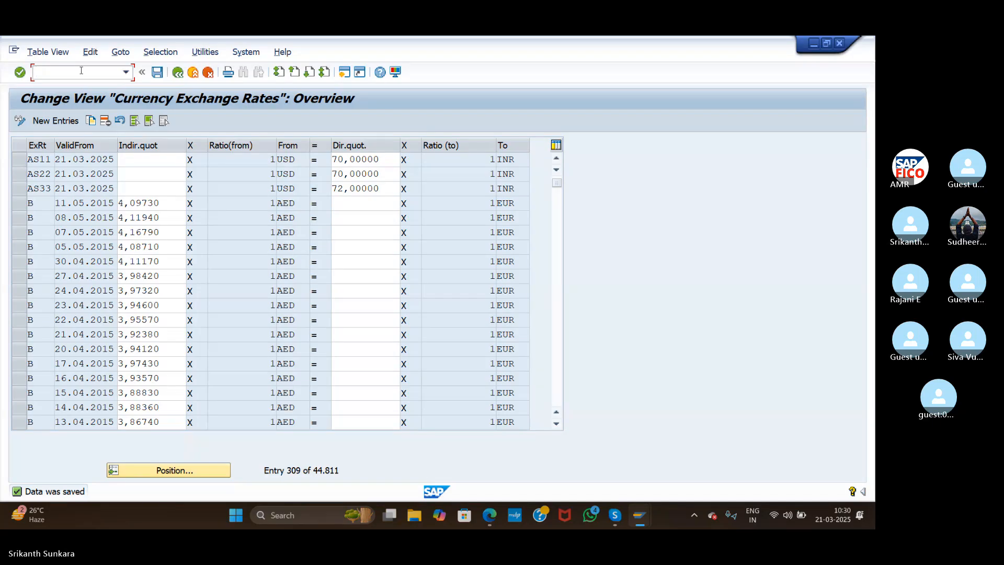
{"action": "type", "text": "/noba7"}
{"action": "key", "text": "Return"}
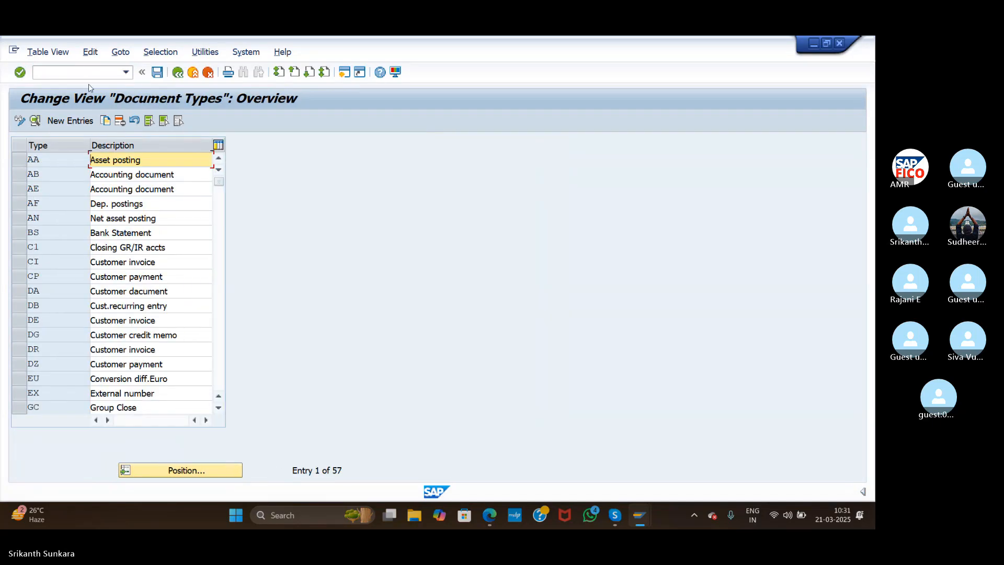
{"action": "left_click", "coordinate": [178, 473]}
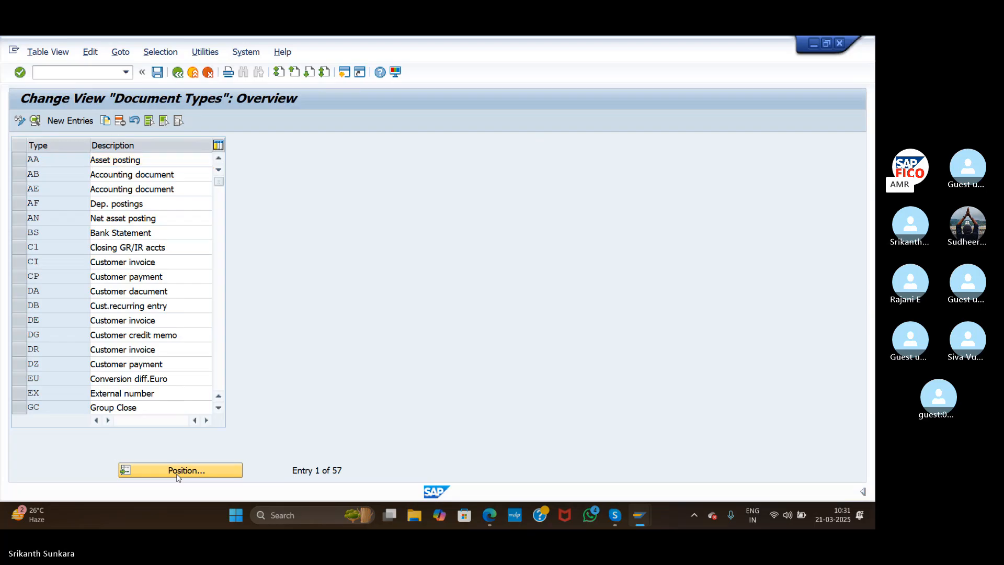
{"action": "type", "text": "sa"}
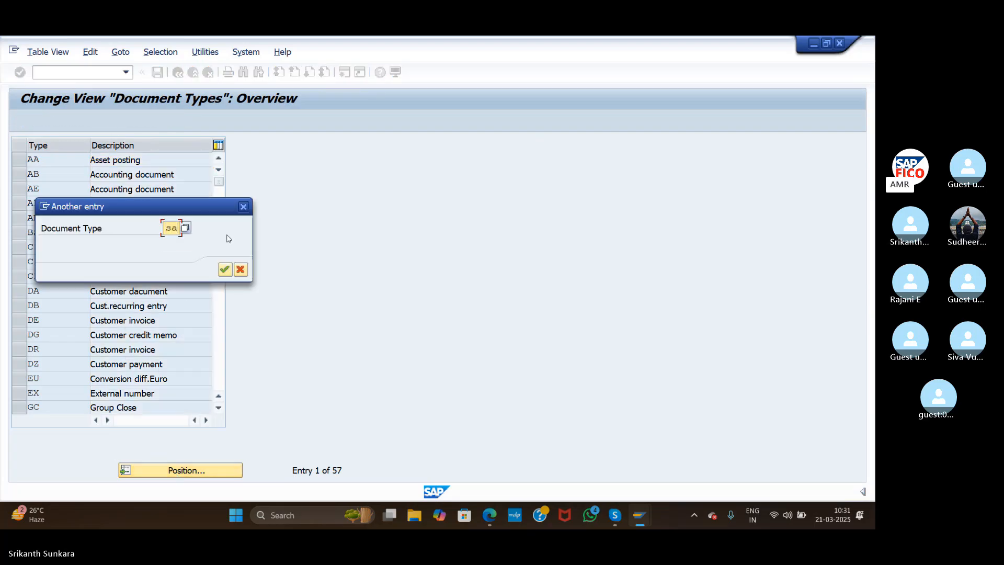
{"action": "left_click", "coordinate": [224, 269]}
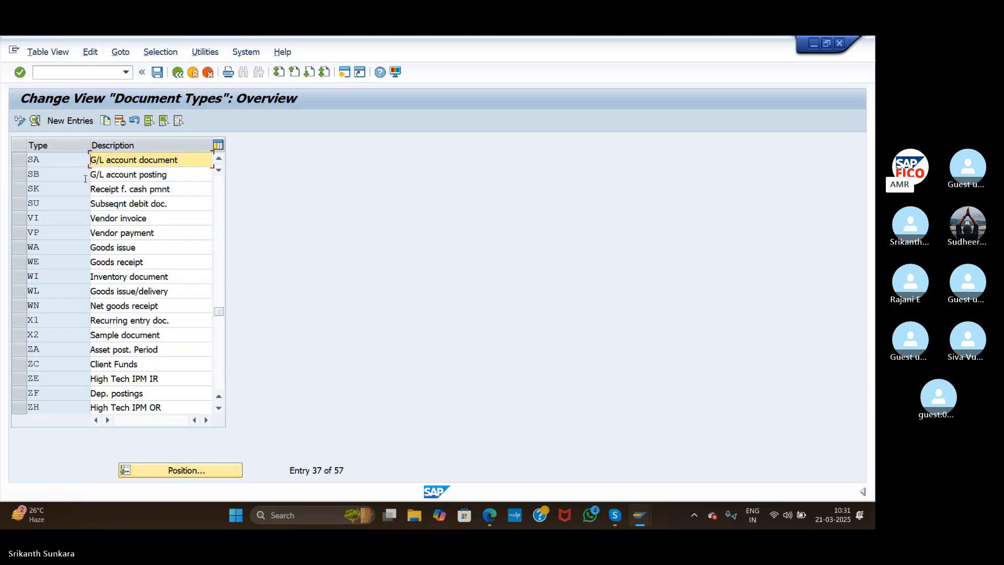
{"action": "double_click", "coordinate": [69, 160]}
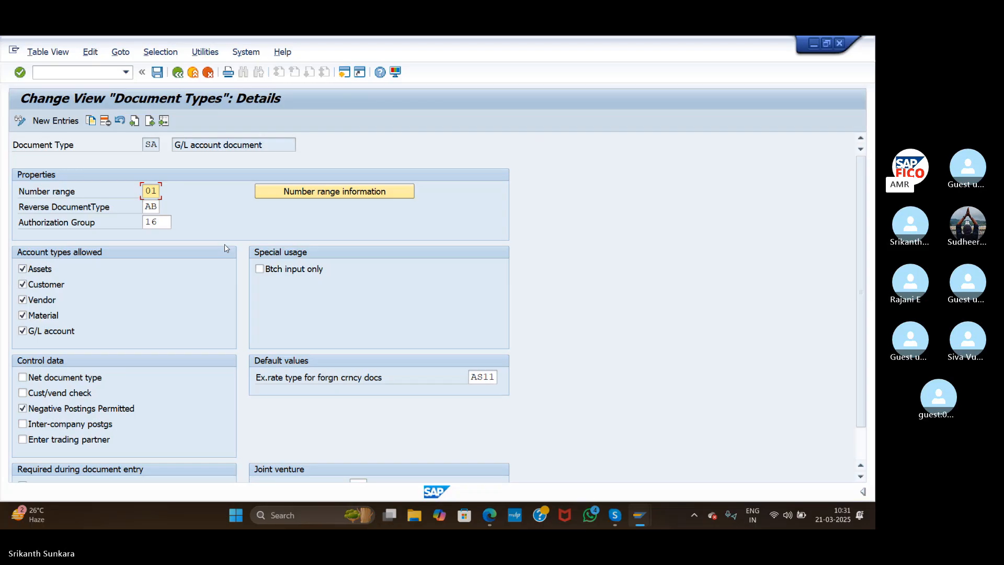
Start a new vendor invoice in company code ASI and select Ram Enterprises as the vendor
{"action": "left_click", "coordinate": [75, 77]}
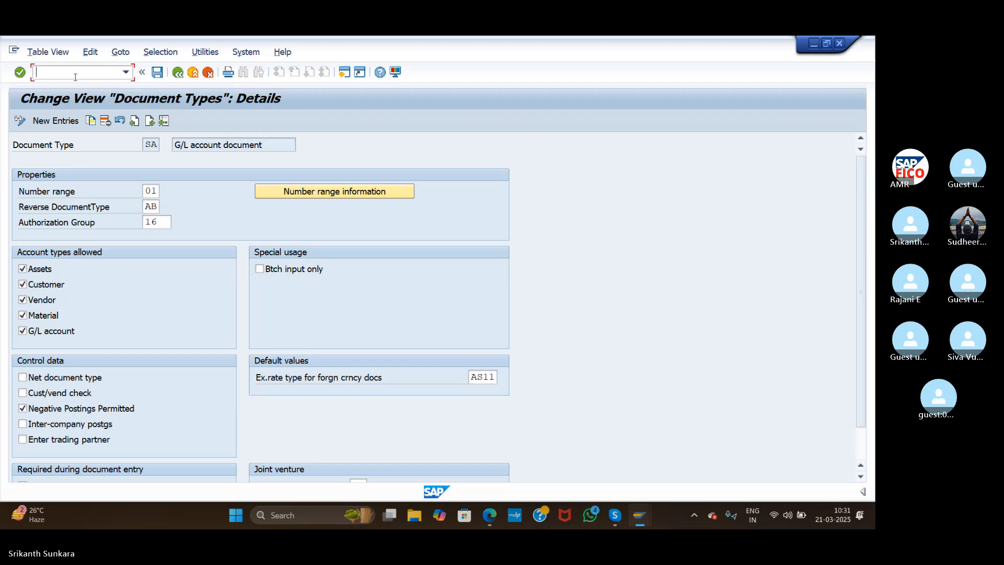
{"action": "type", "text": "/nfb6"}
{"action": "key", "text": "Return"}
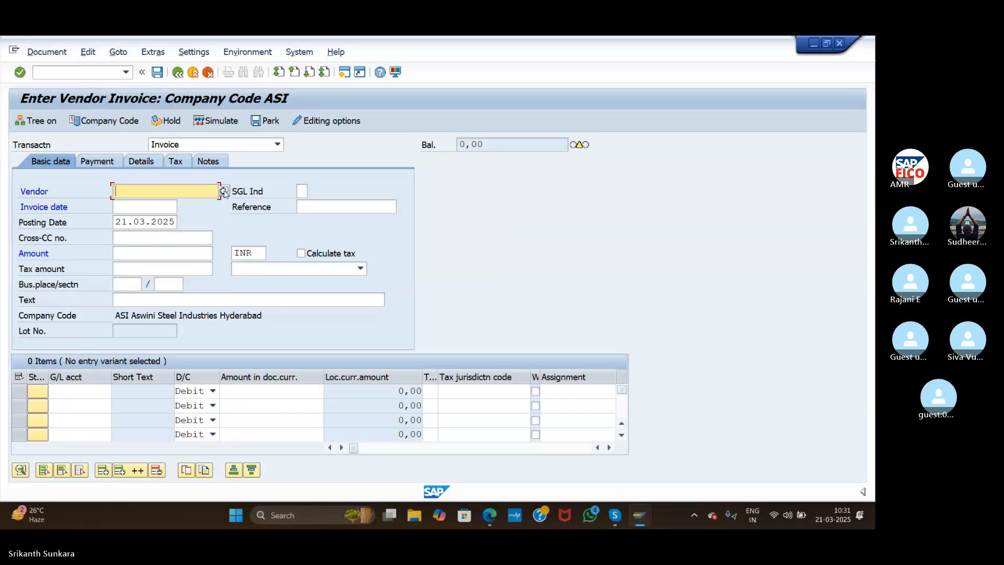
{"action": "left_click", "coordinate": [223, 191]}
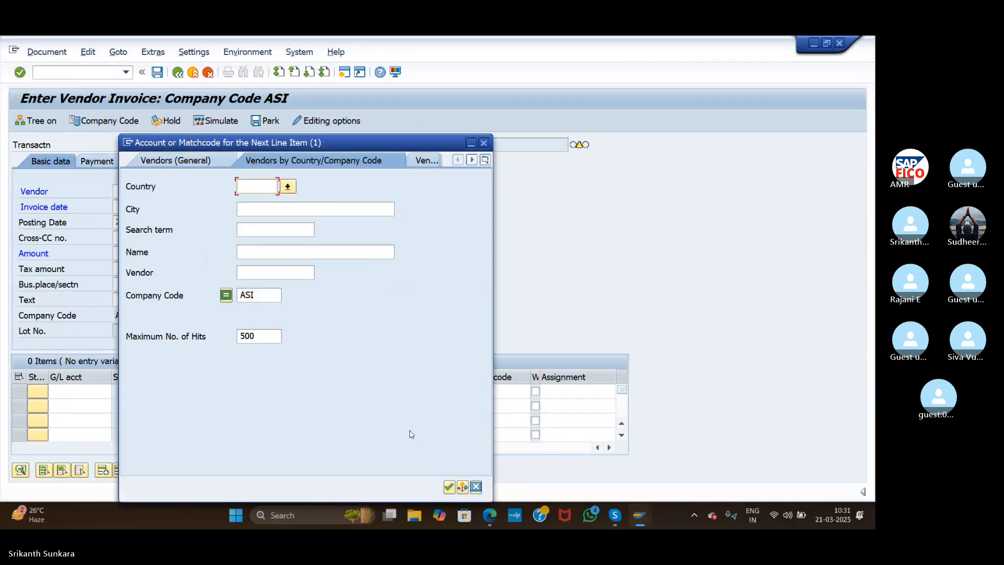
{"action": "left_click", "coordinate": [449, 487]}
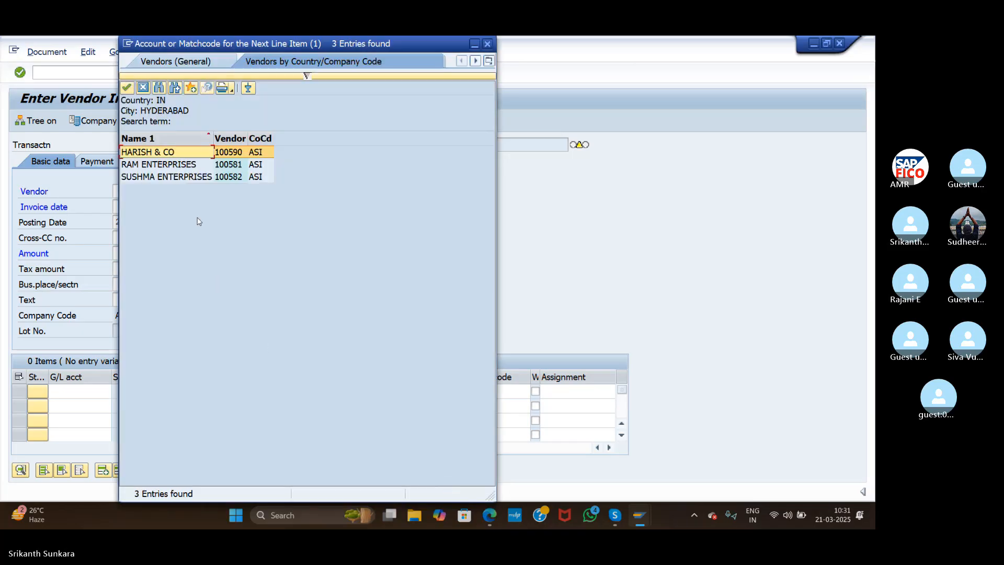
{"action": "double_click", "coordinate": [191, 165]}
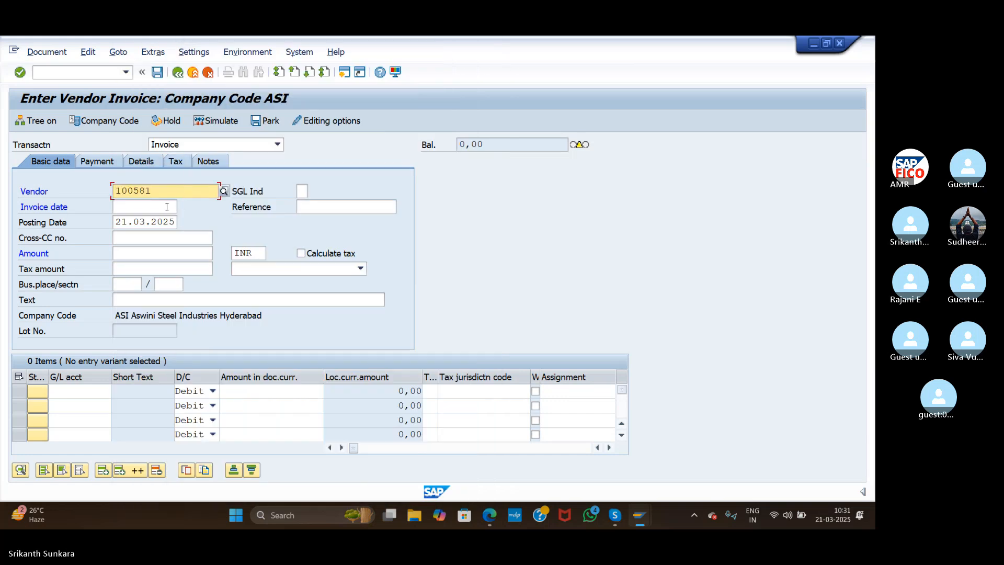
Fill in the invoice header with invoice date 21.03.2025, amount 1000 in USD and the text "Vendor Invoice posting"
{"action": "left_click", "coordinate": [167, 207]}
{"action": "type", "text": "21.0"}
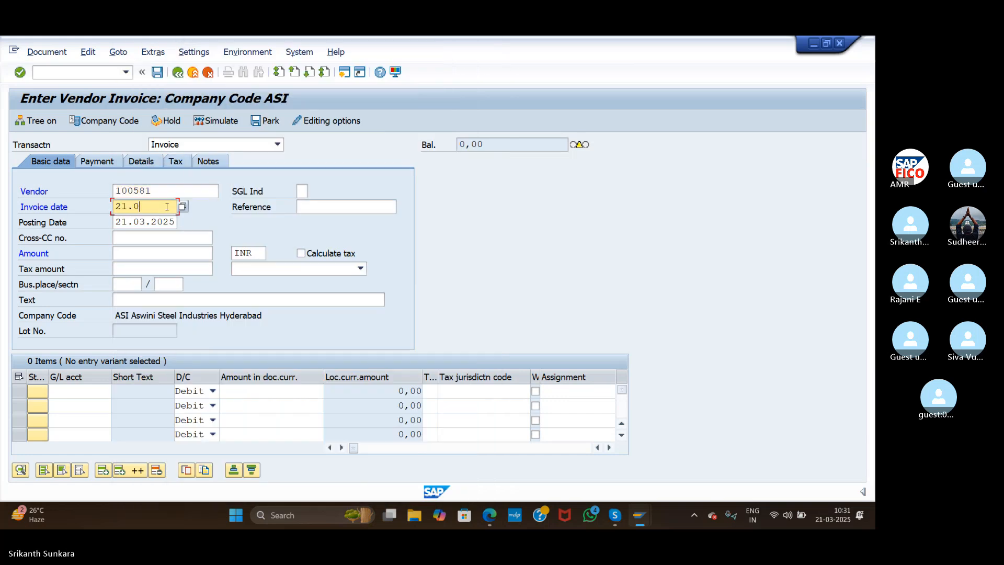
{"action": "type", "text": "3.2025"}
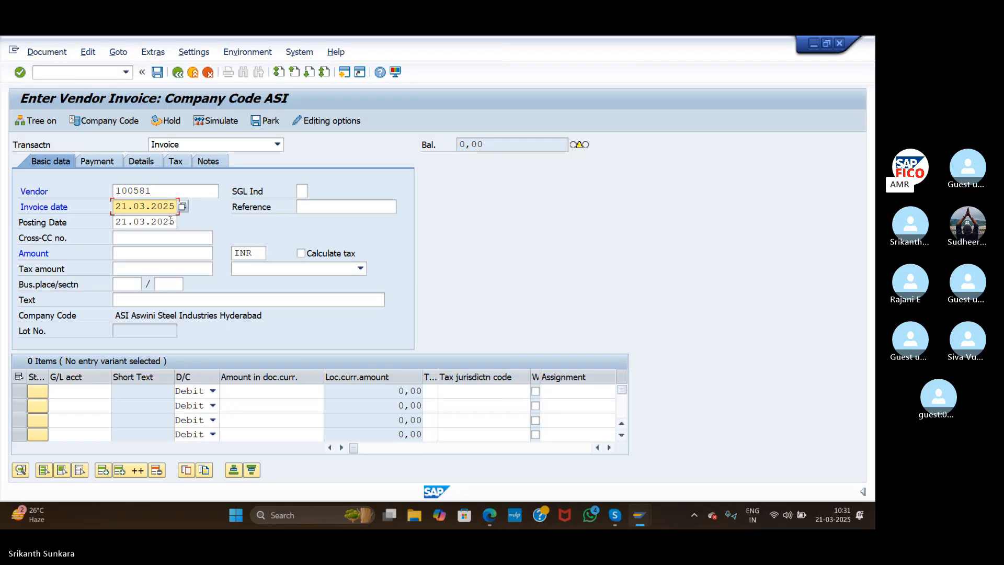
{"action": "left_click", "coordinate": [151, 253]}
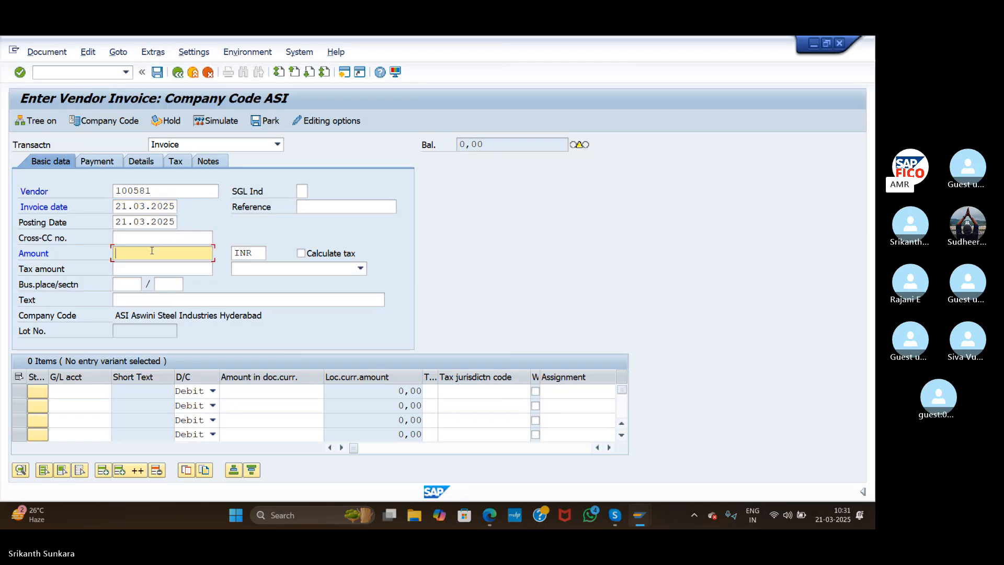
{"action": "type", "text": "1000"}
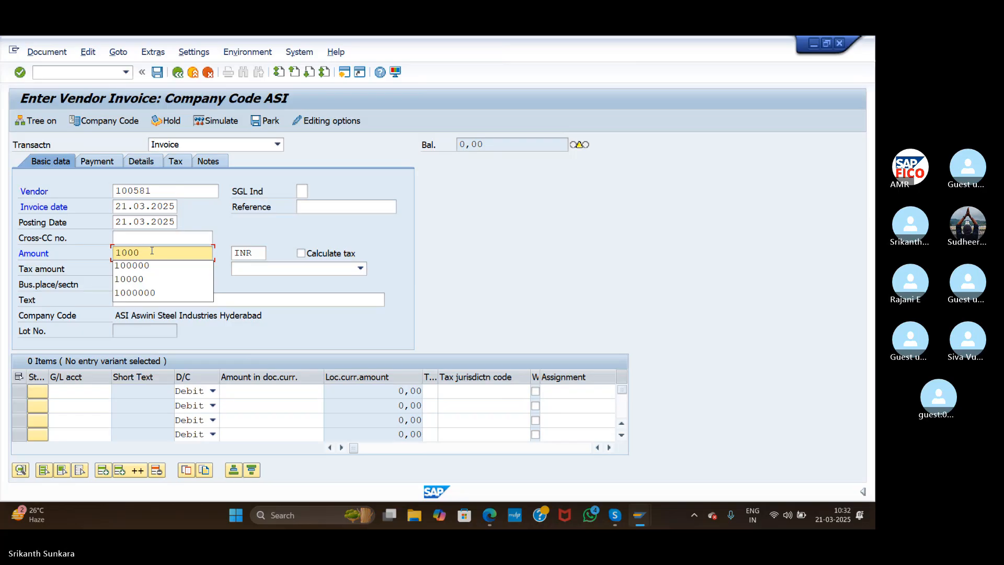
{"action": "left_click_drag", "start_coordinate": [254, 253], "coordinate": [229, 256]}
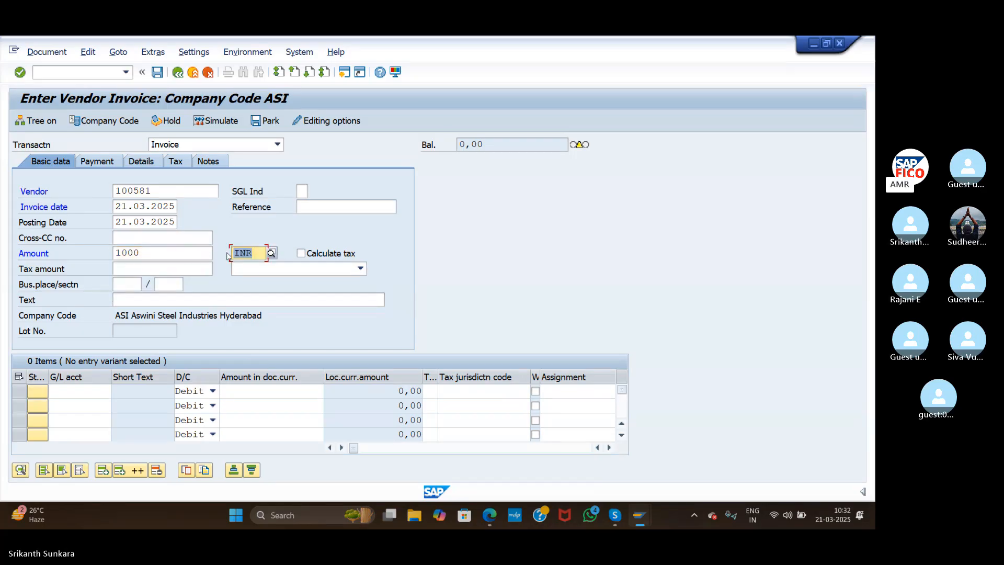
{"action": "type", "text": "usd"}
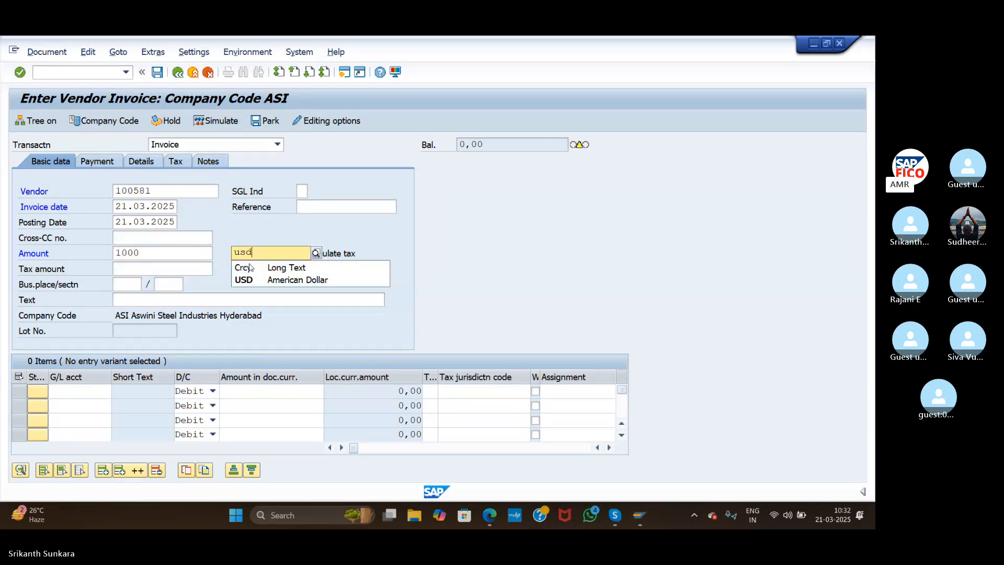
{"action": "left_click", "coordinate": [264, 281]}
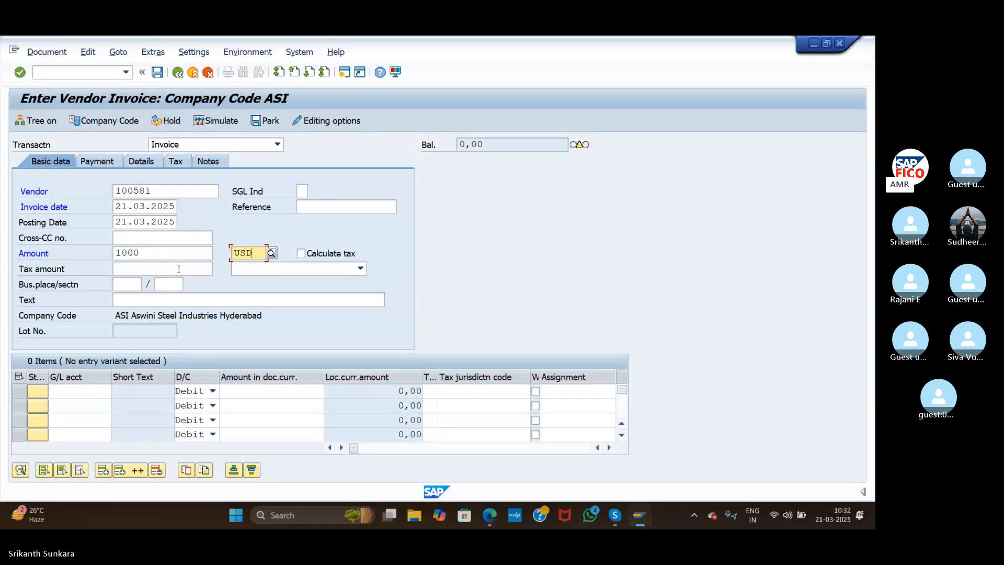
{"action": "left_click", "coordinate": [152, 297]}
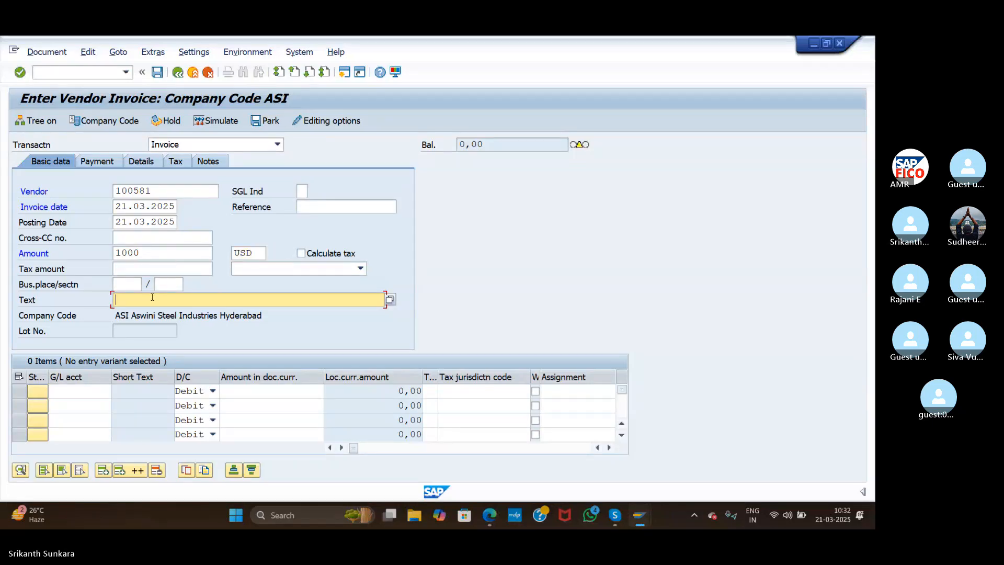
{"action": "type", "text": "ve"}
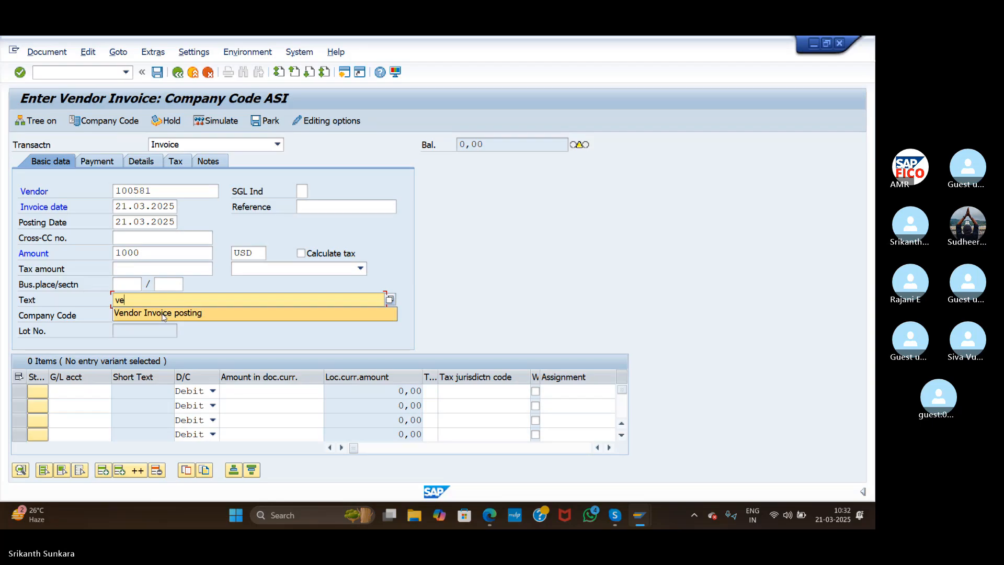
{"action": "left_click", "coordinate": [163, 313]}
Add a debit line item of 1000 to the Raw Material G/L account and validate the invoice entries
{"action": "left_click", "coordinate": [86, 393]}
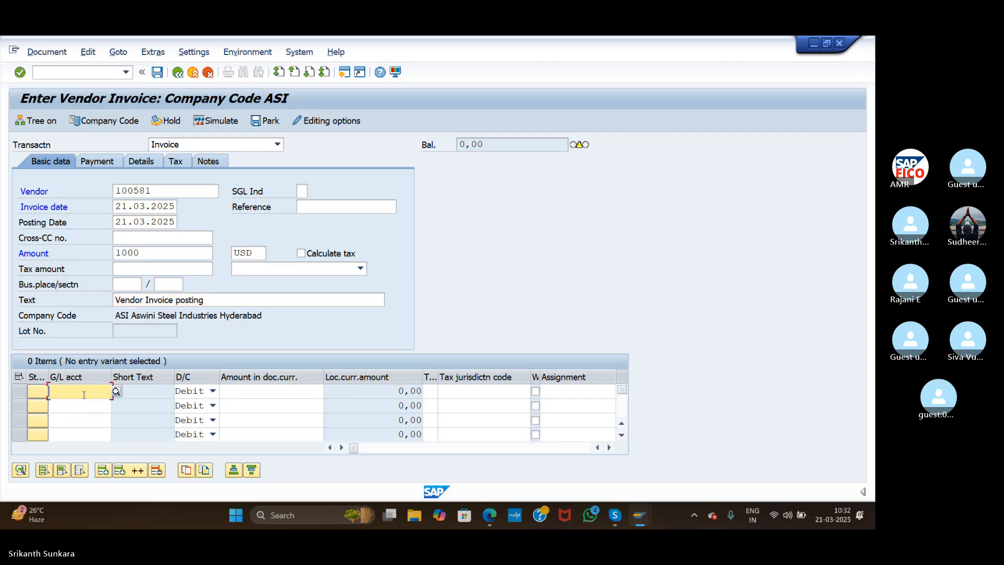
{"action": "left_click", "coordinate": [116, 392]}
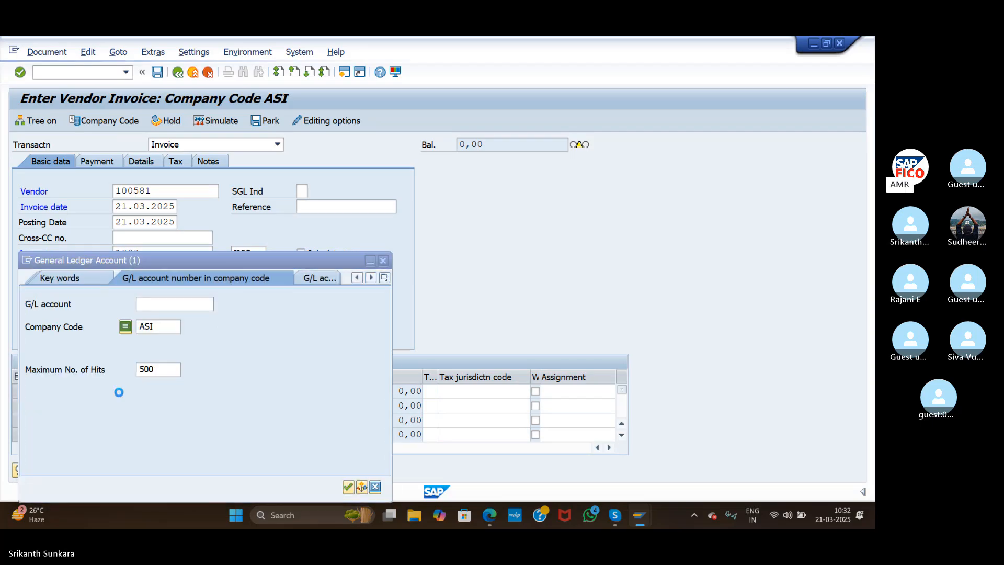
{"action": "left_click", "coordinate": [345, 488]}
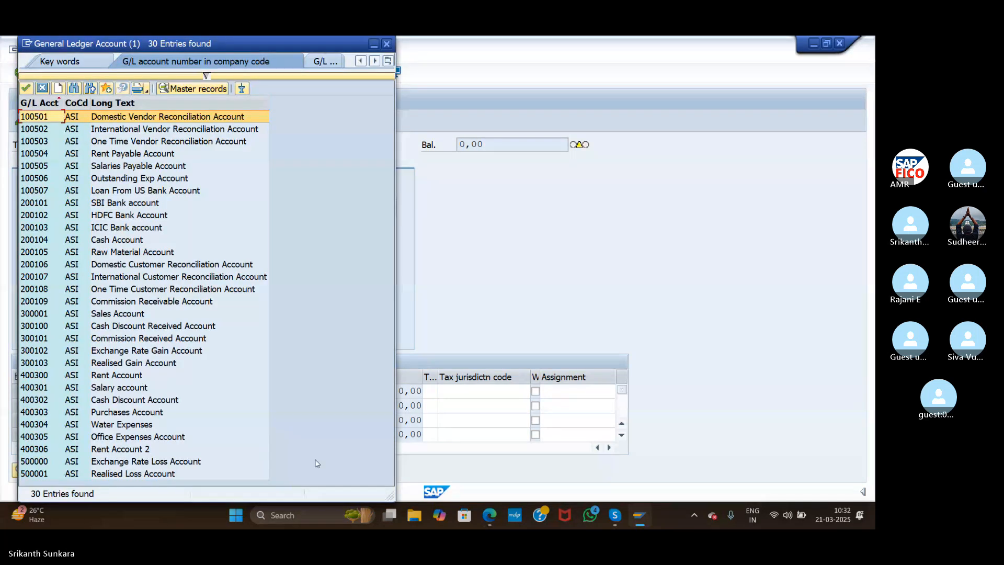
{"action": "double_click", "coordinate": [87, 252]}
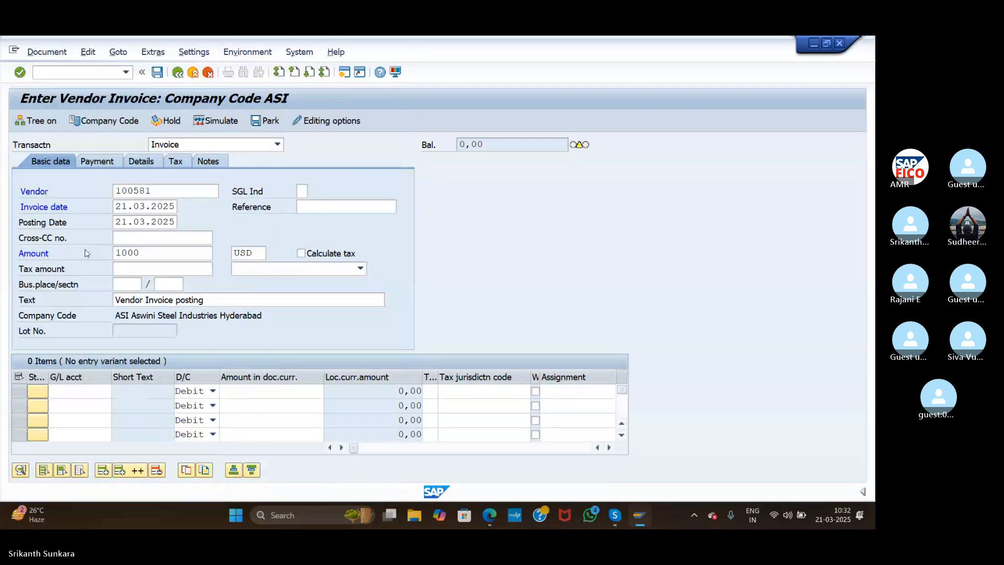
{"action": "left_click", "coordinate": [243, 396]}
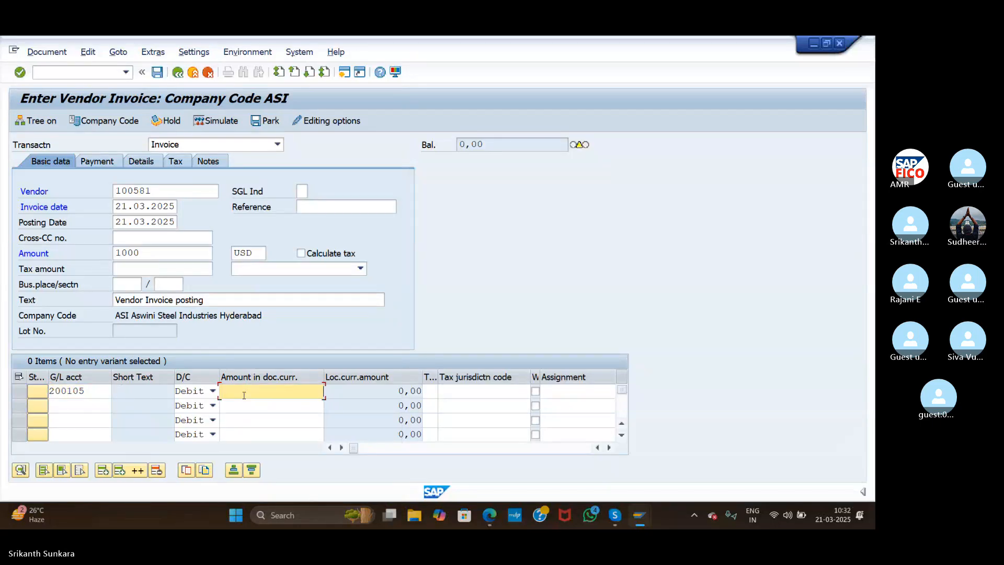
{"action": "type", "text": "1000"}
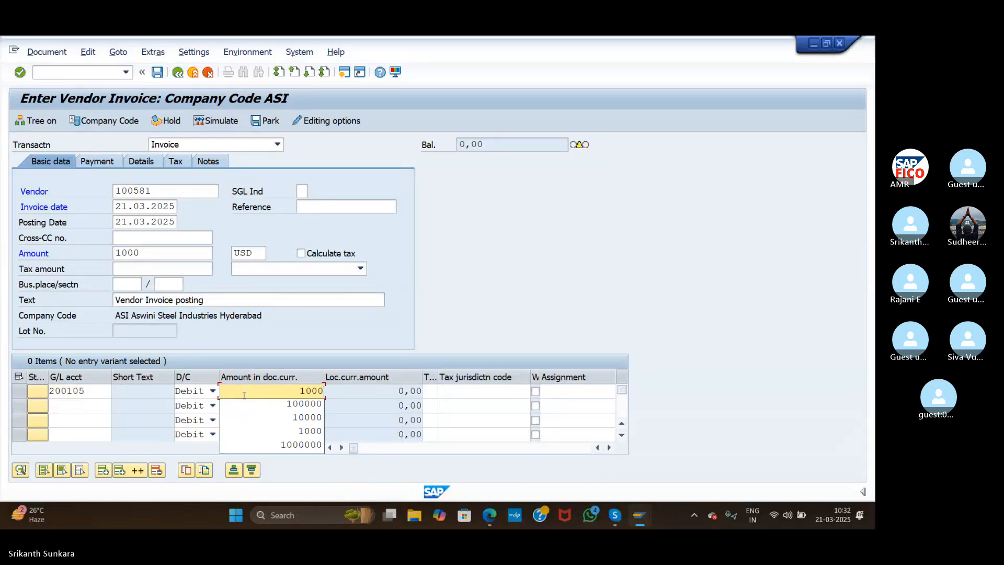
{"action": "left_click", "coordinate": [20, 73]}
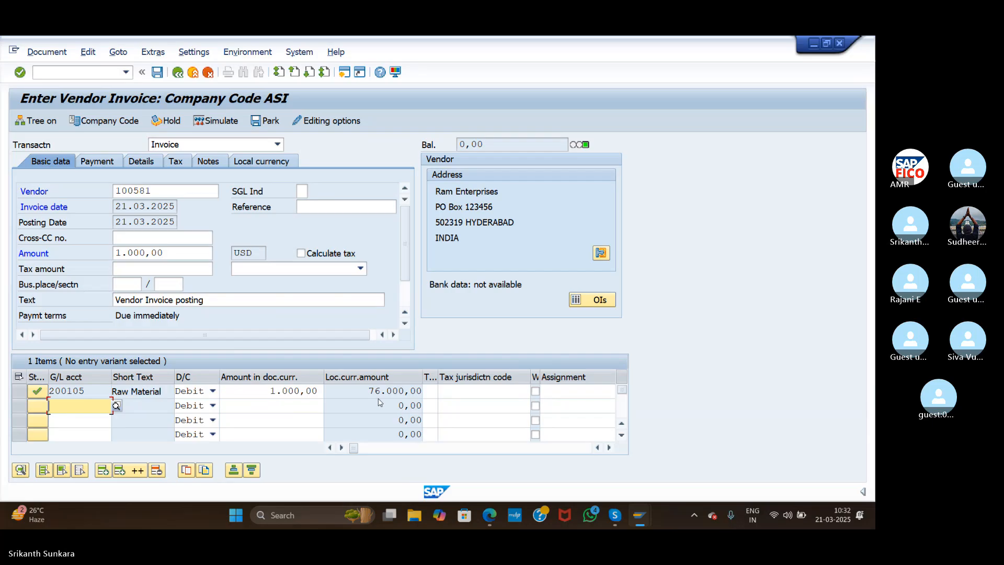
In the Foreign Currency Valuation session, open the exchange rates with transaction OB08 and check the USD to INR rate of type AS11
{"action": "mouse_move", "coordinate": [640, 520]}
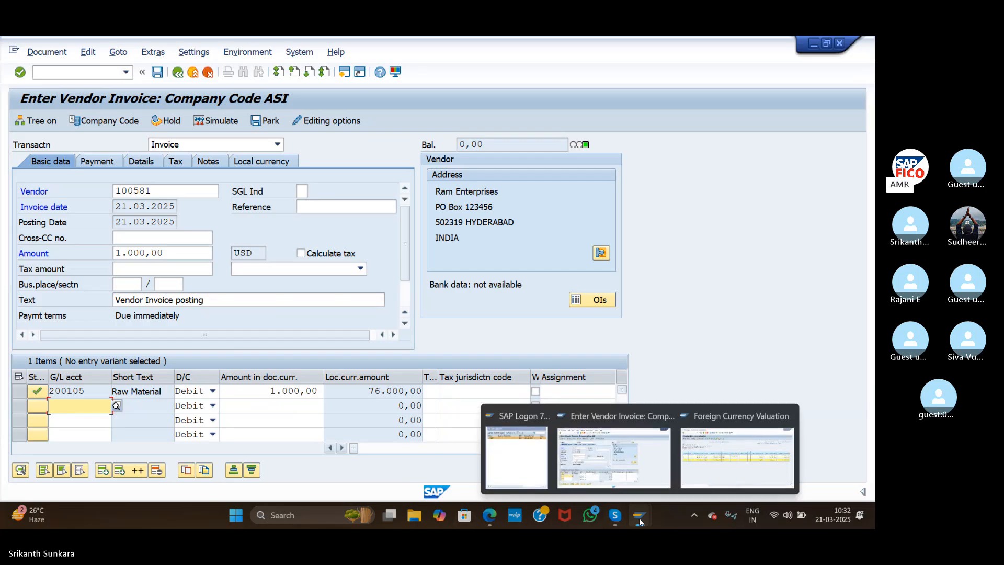
{"action": "left_click", "coordinate": [716, 476]}
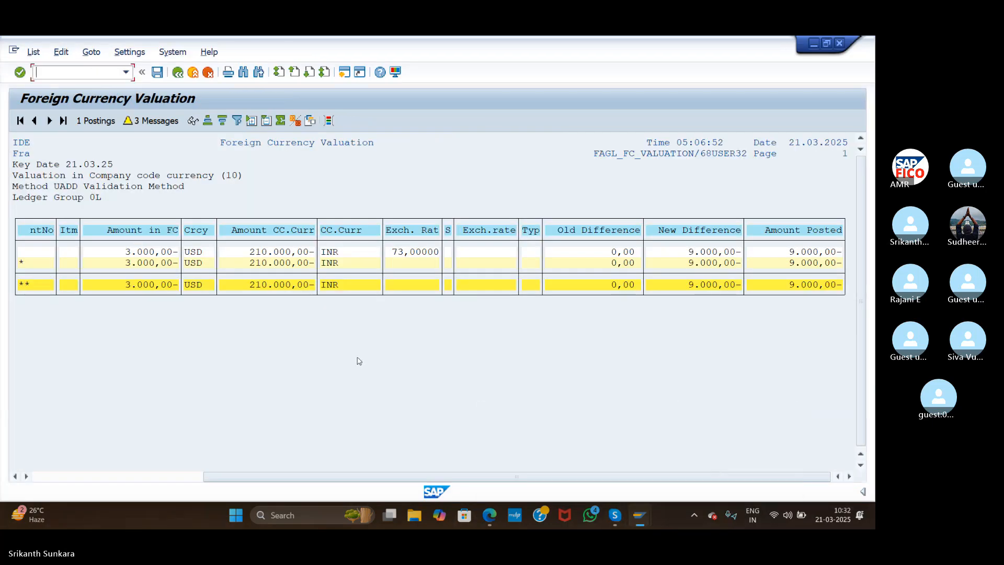
{"action": "left_click", "coordinate": [90, 69]}
{"action": "type", "text": "/no"}
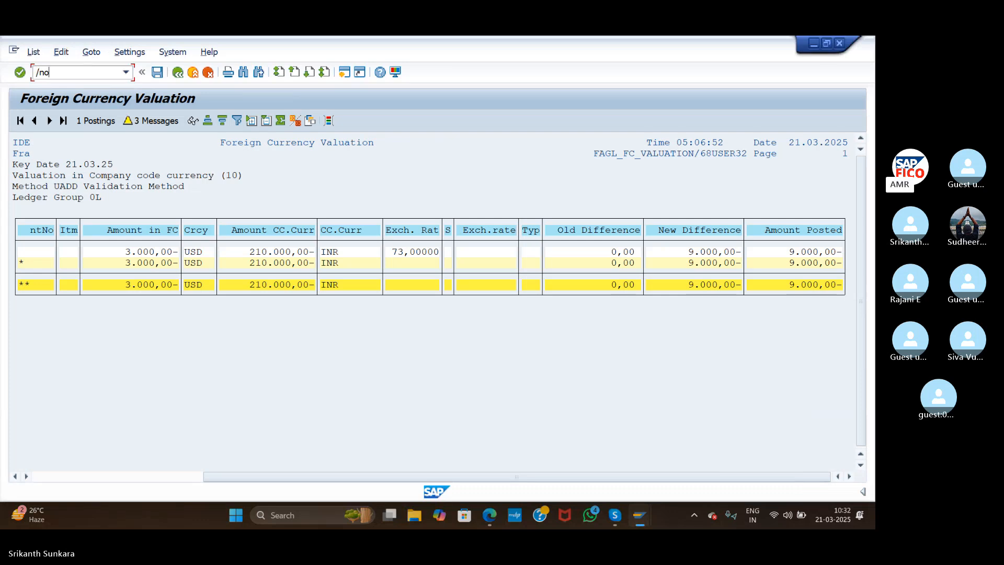
{"action": "type", "text": "b08"}
{"action": "key", "text": "Return"}
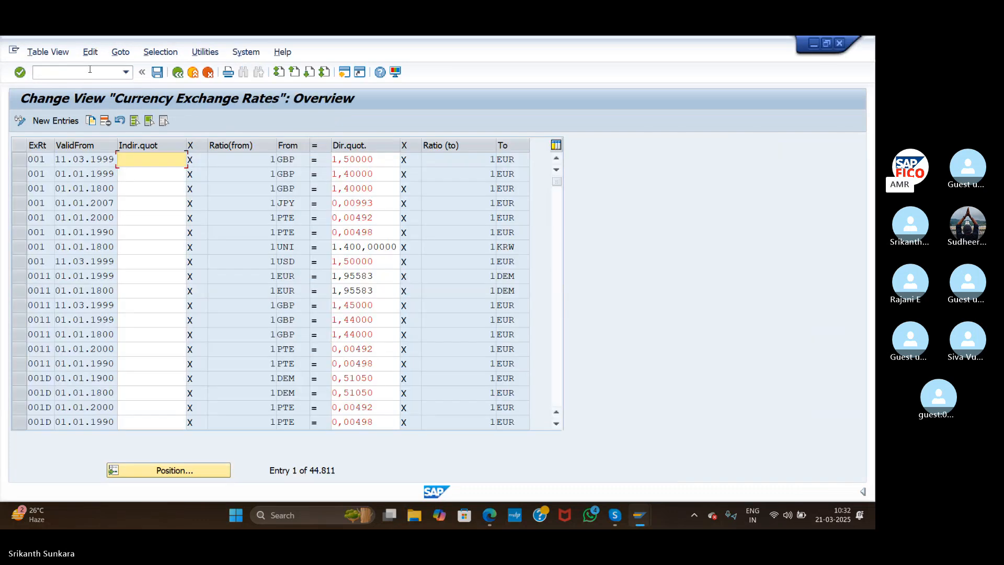
{"action": "left_click", "coordinate": [156, 469]}
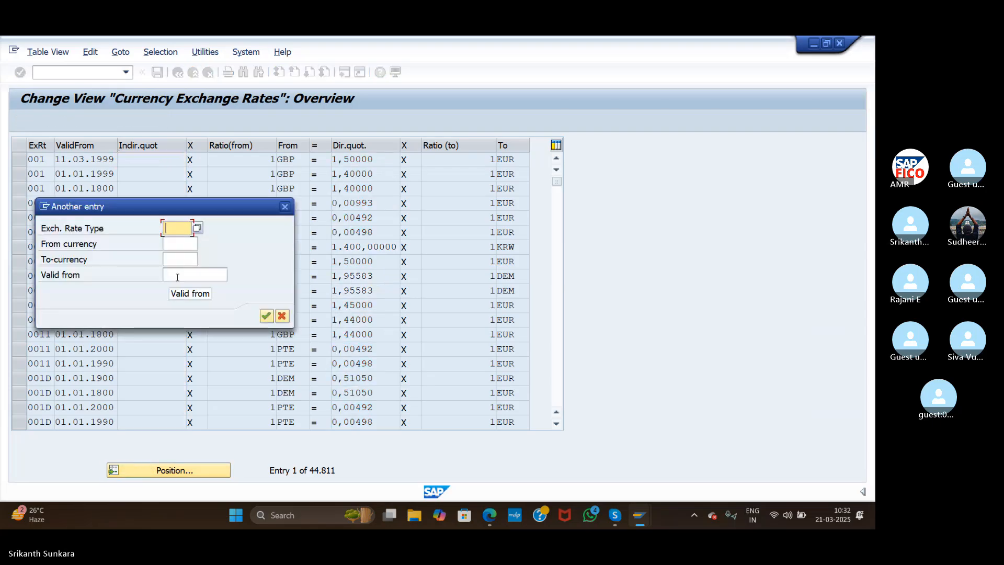
{"action": "type", "text": "as11"}
{"action": "key", "text": "Return"}
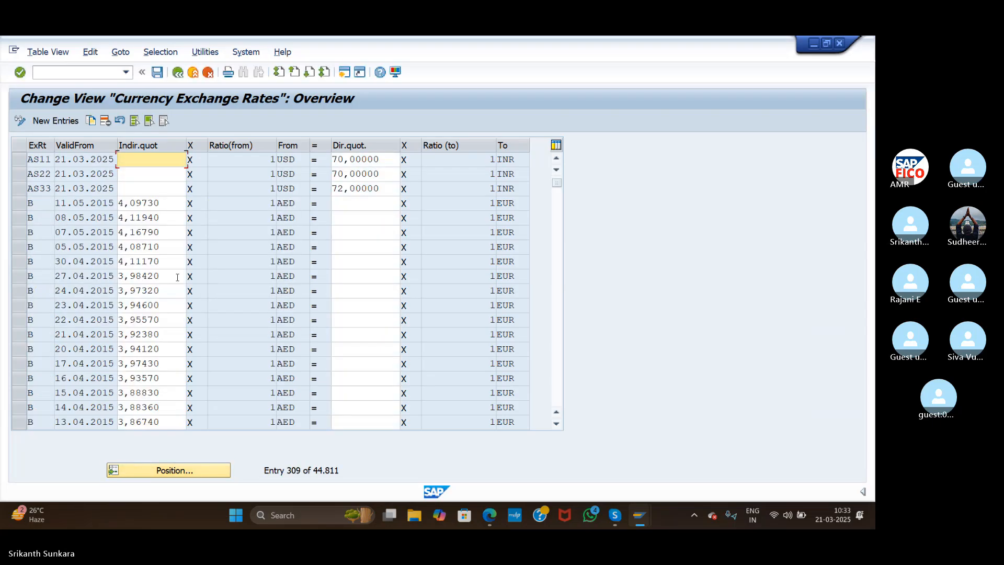
{"action": "left_click", "coordinate": [349, 158]}
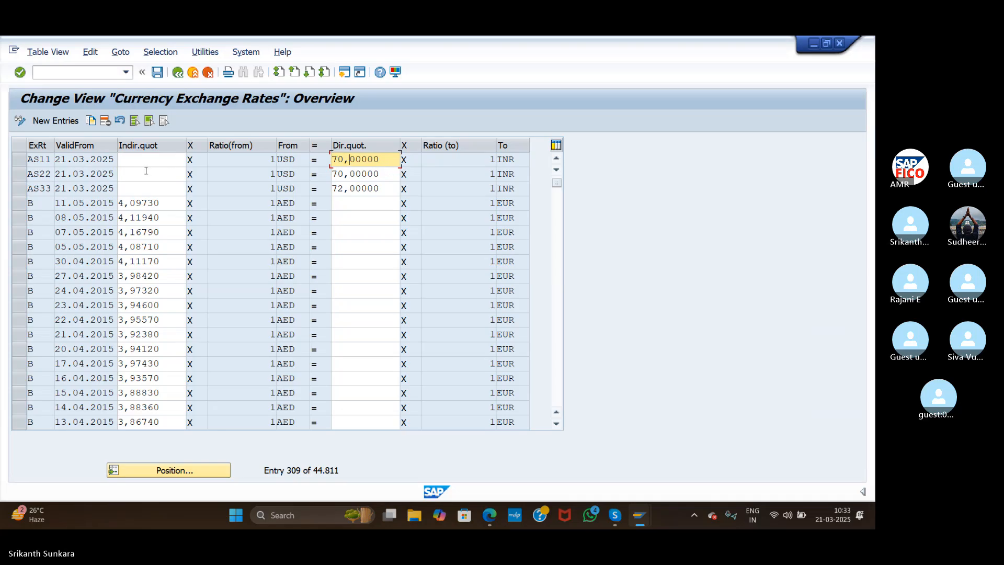
Open the document types with transaction OBA7 and check the exchange rate type for foreign currency documents in type SA
{"action": "left_click", "coordinate": [106, 72]}
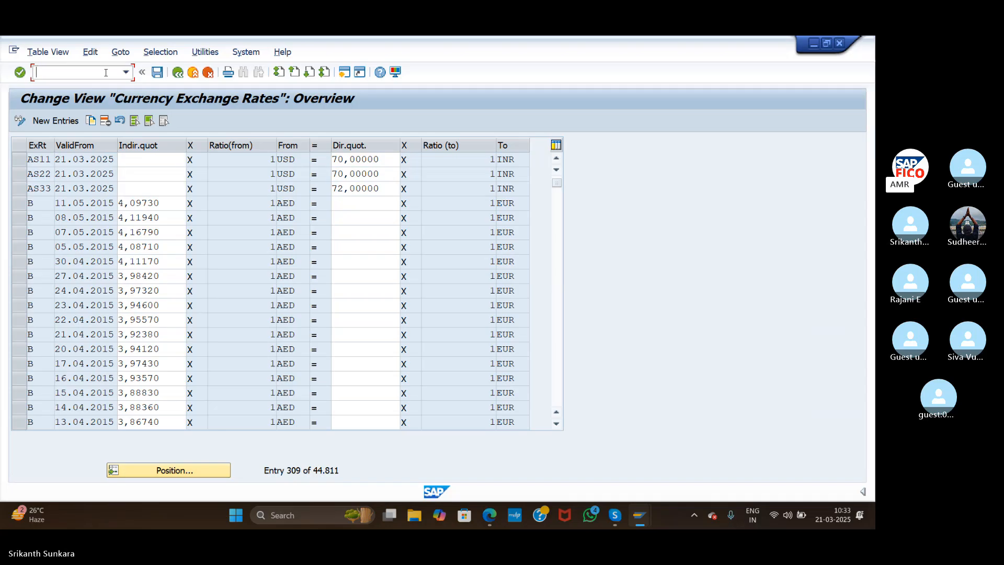
{"action": "type", "text": "/"}
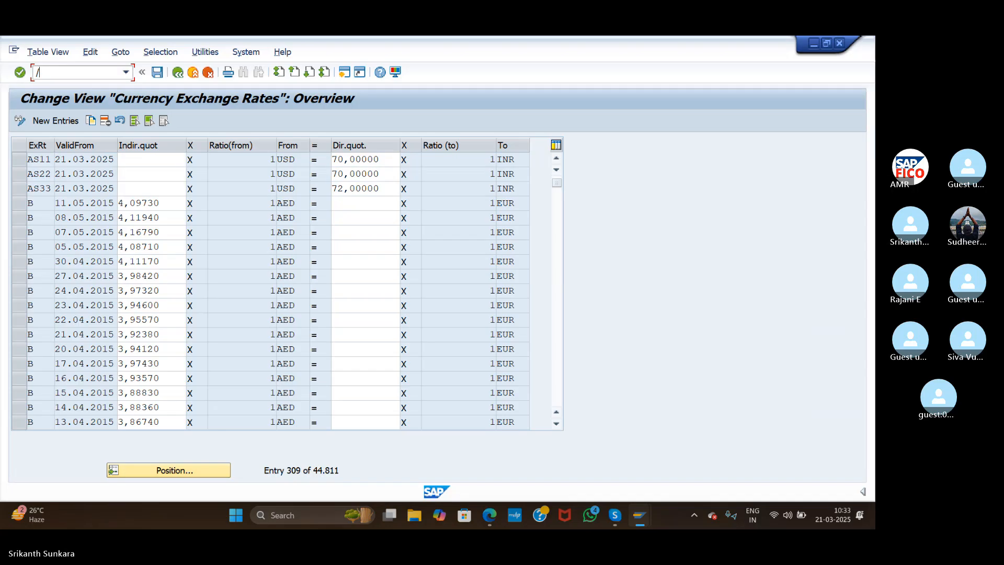
{"action": "type", "text": "noba7"}
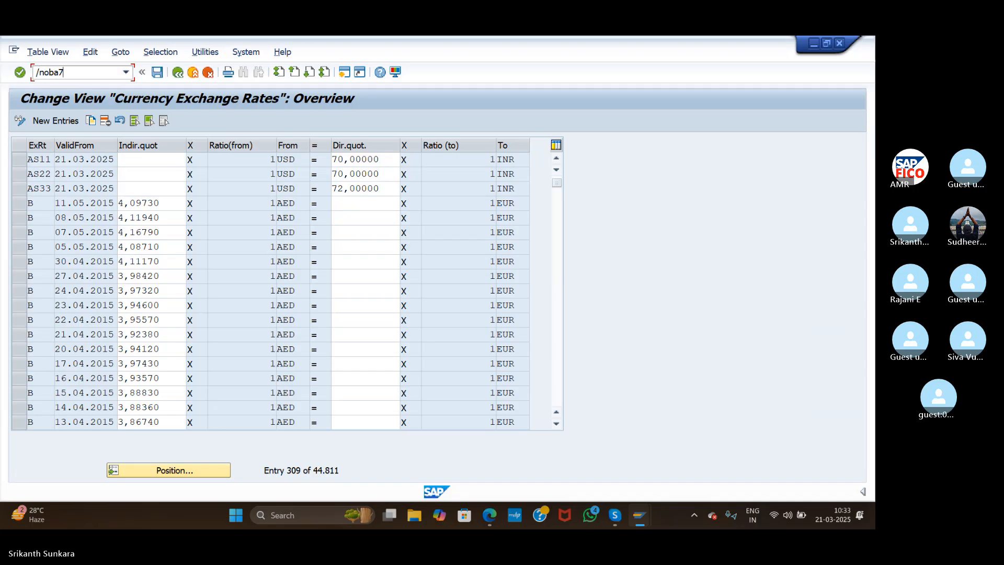
{"action": "key", "text": "Return"}
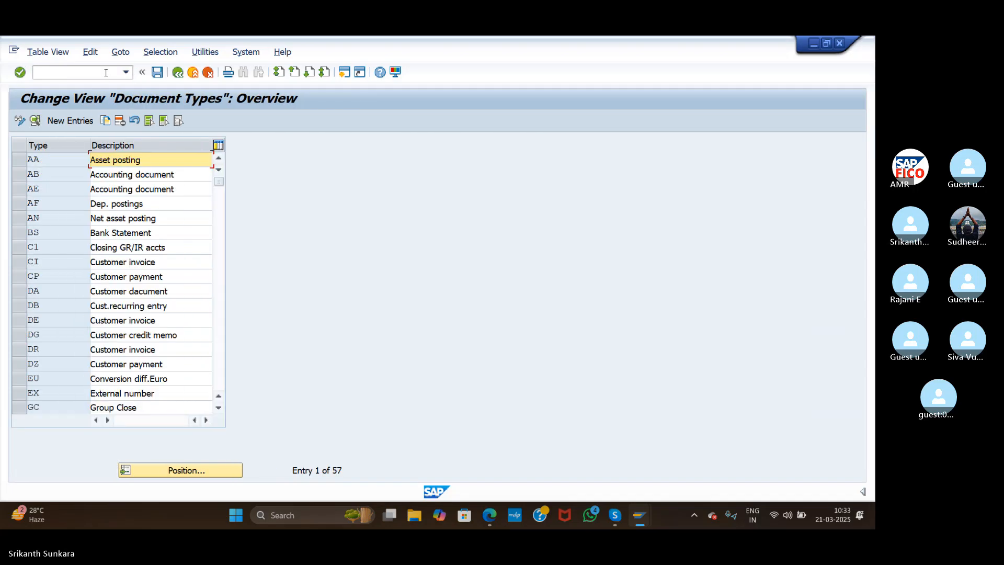
{"action": "left_click", "coordinate": [182, 477]}
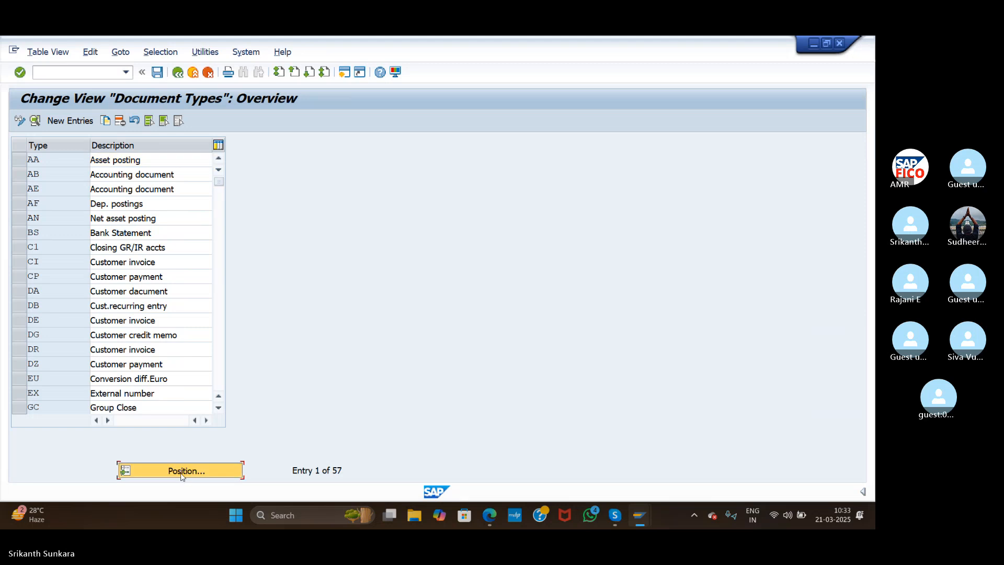
{"action": "type", "text": "sa"}
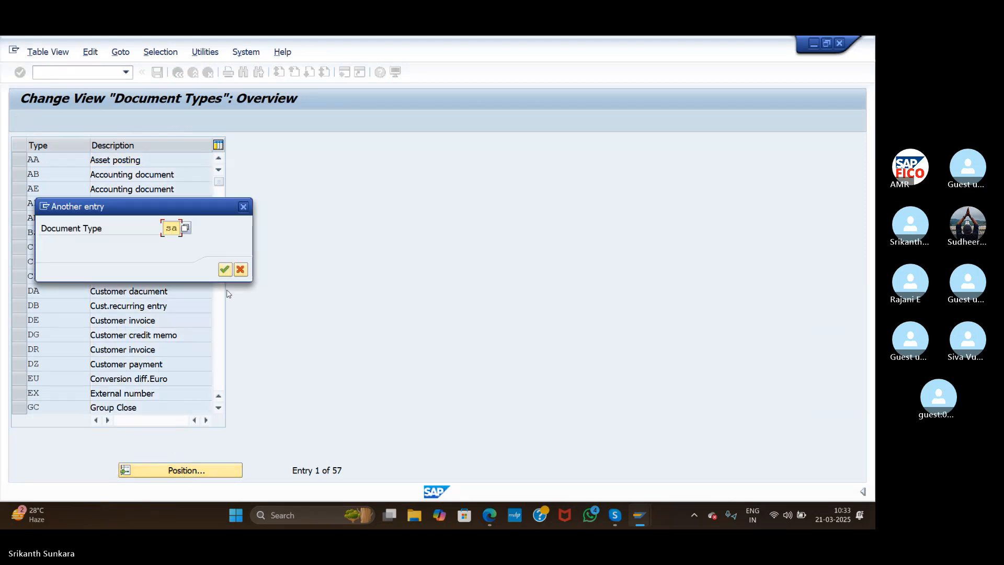
{"action": "left_click", "coordinate": [226, 270]}
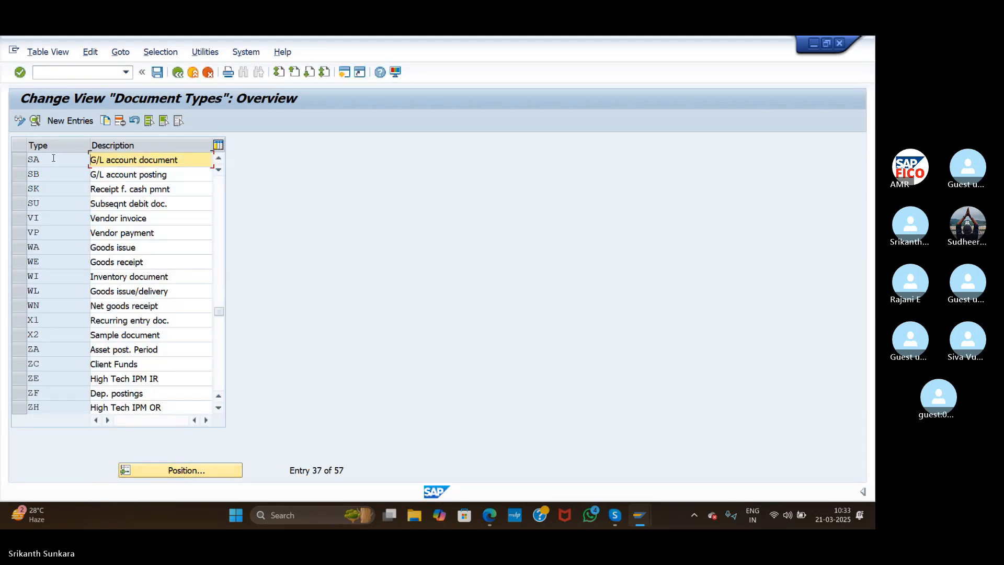
{"action": "double_click", "coordinate": [44, 160]}
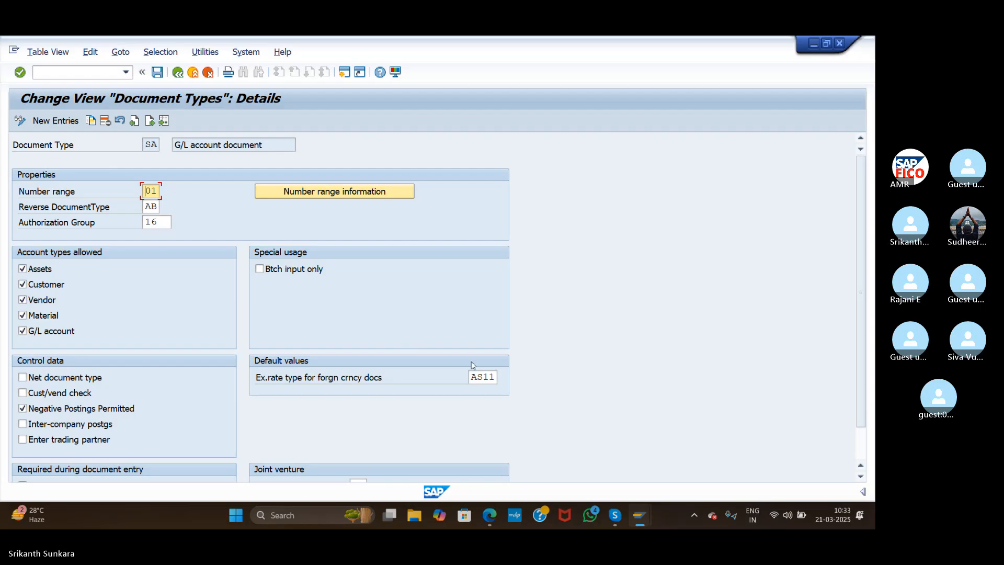
{"action": "left_click", "coordinate": [492, 378]}
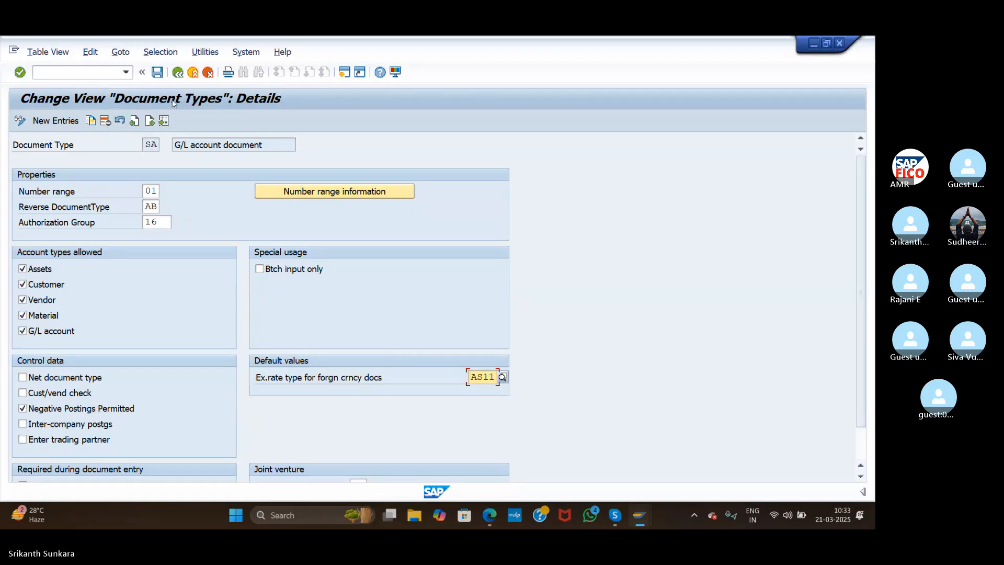
{"action": "left_click", "coordinate": [157, 72]}
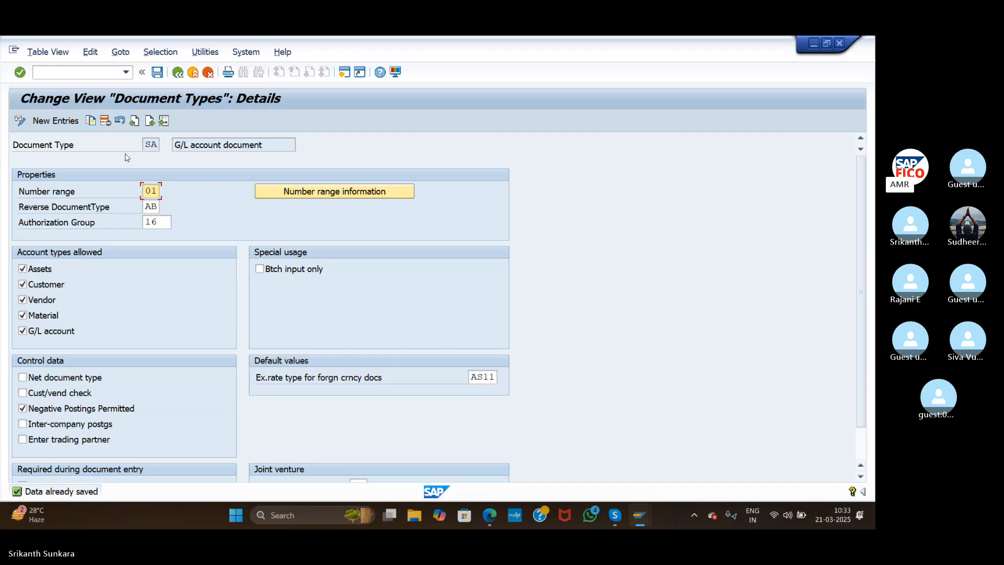
{"action": "left_click", "coordinate": [99, 71]}
{"action": "left_click", "coordinate": [178, 72]}
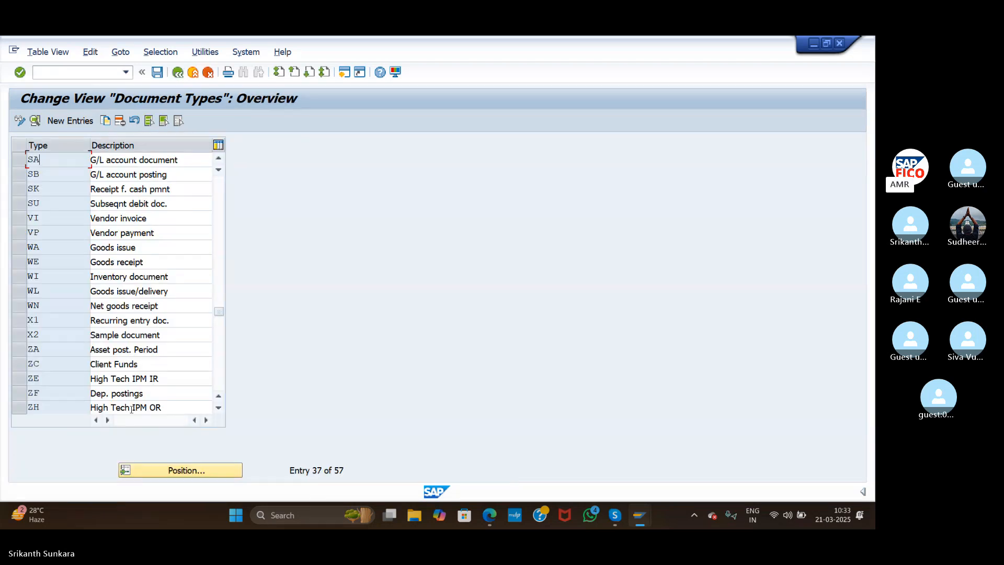
Set the foreign currency exchange rate type of document type KR to AS11 and save it under the Foreign Currency Customization request
{"action": "left_click", "coordinate": [129, 469]}
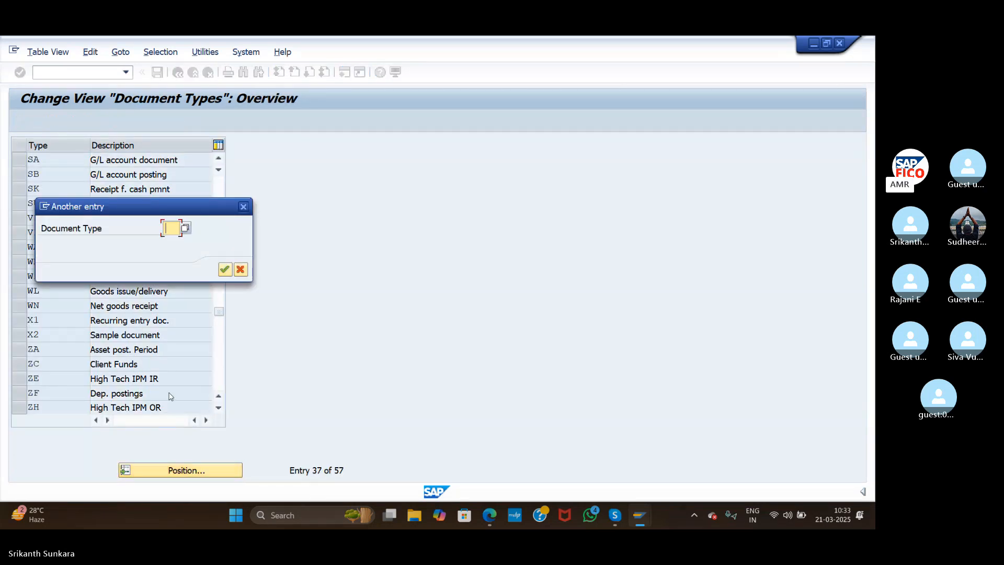
{"action": "type", "text": "kr"}
{"action": "left_click", "coordinate": [225, 269]}
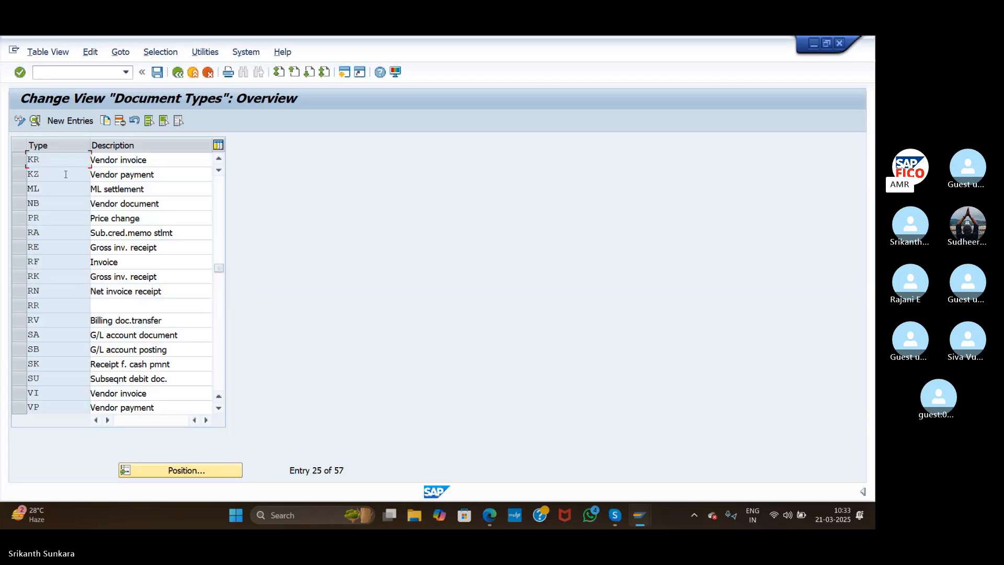
{"action": "double_click", "coordinate": [63, 161]}
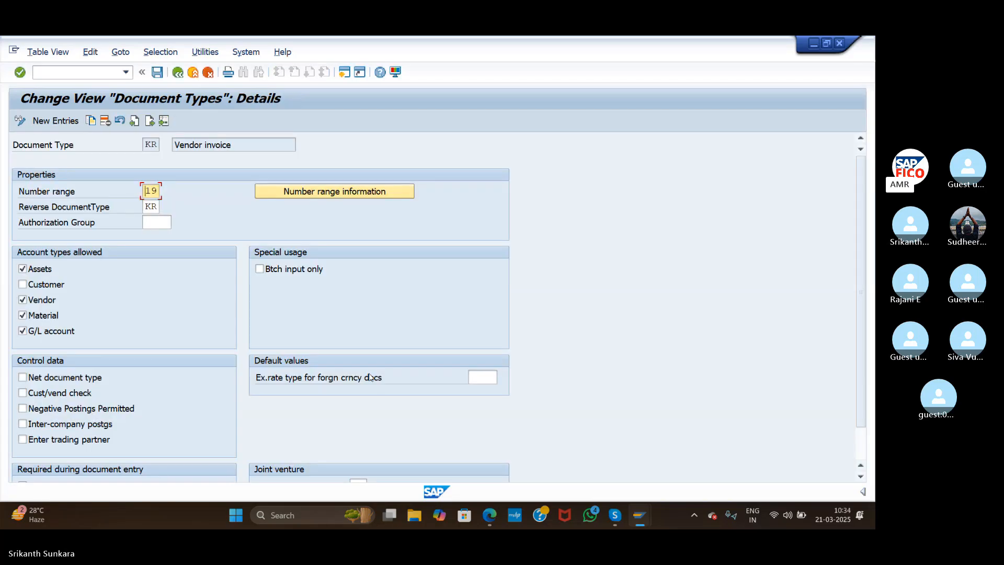
{"action": "left_click", "coordinate": [483, 377]}
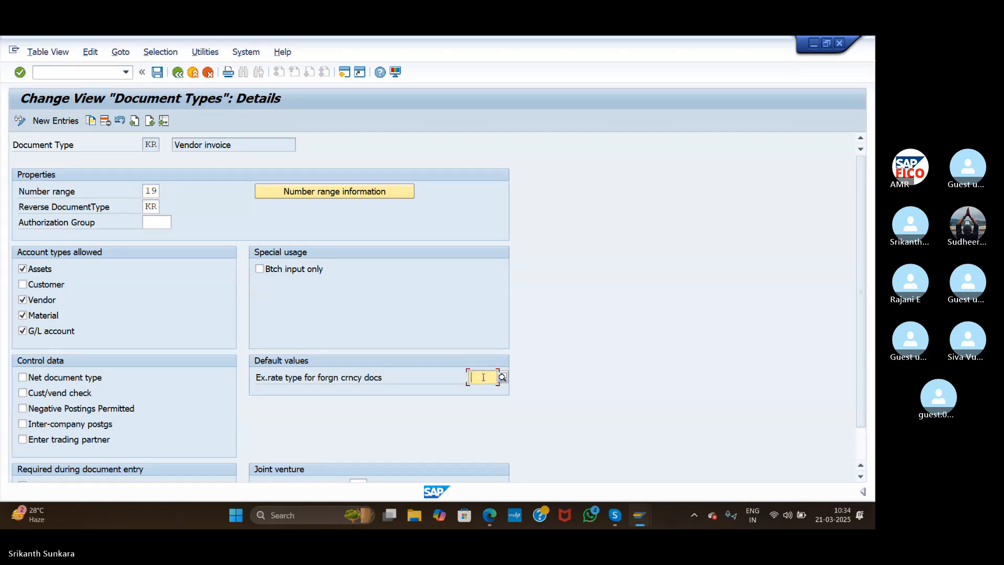
{"action": "type", "text": "as11"}
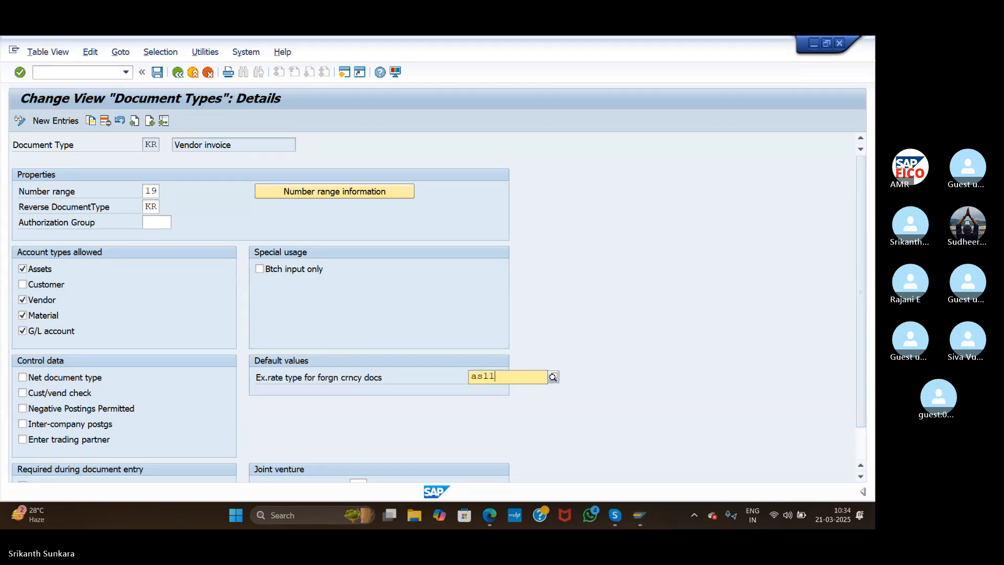
{"action": "left_click", "coordinate": [492, 405]}
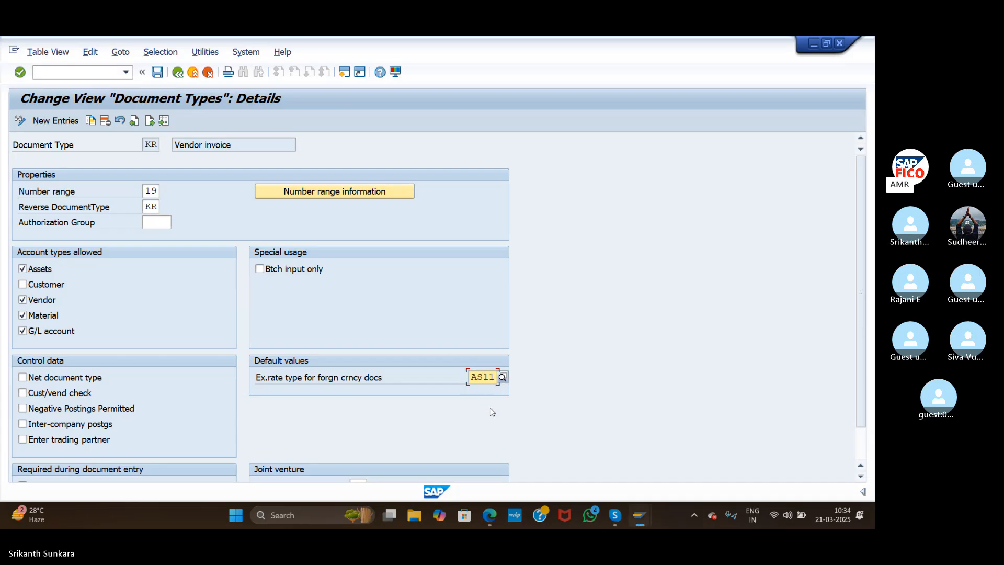
{"action": "left_click", "coordinate": [159, 73]}
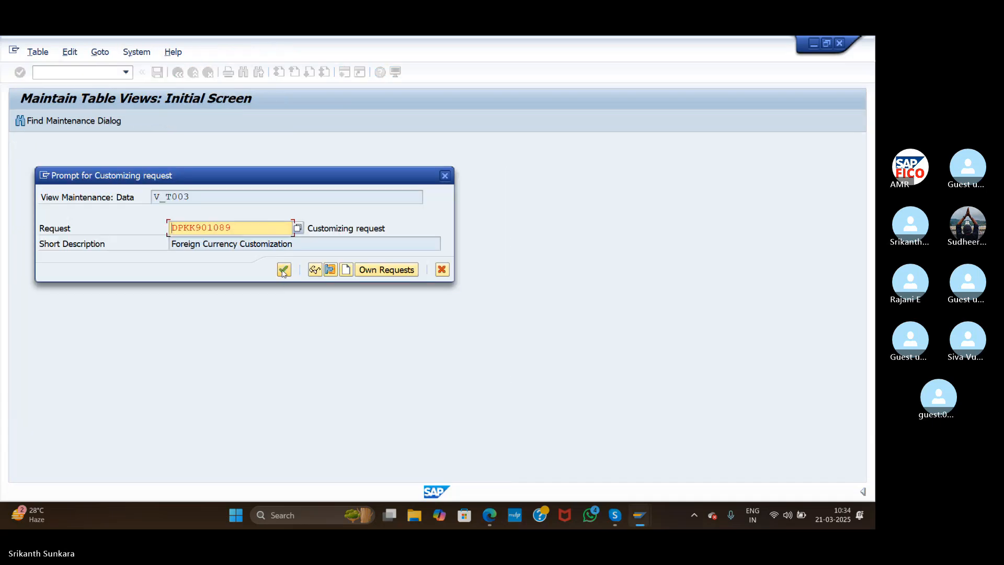
{"action": "left_click", "coordinate": [283, 270]}
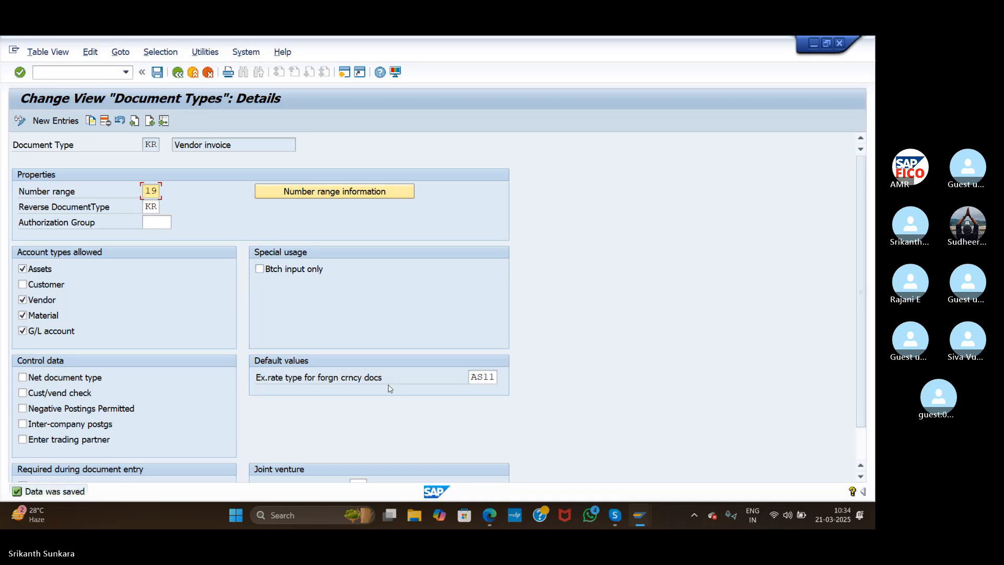
Return to the vendor invoice and revalidate it to try to refresh the local currency amount
{"action": "key", "text": "alt+Tab"}
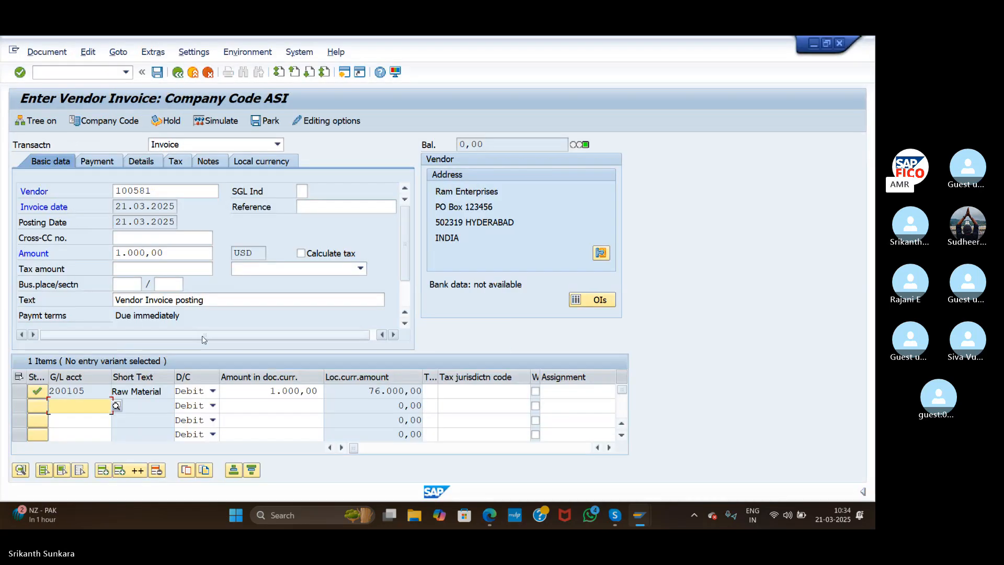
{"action": "left_click", "coordinate": [19, 72]}
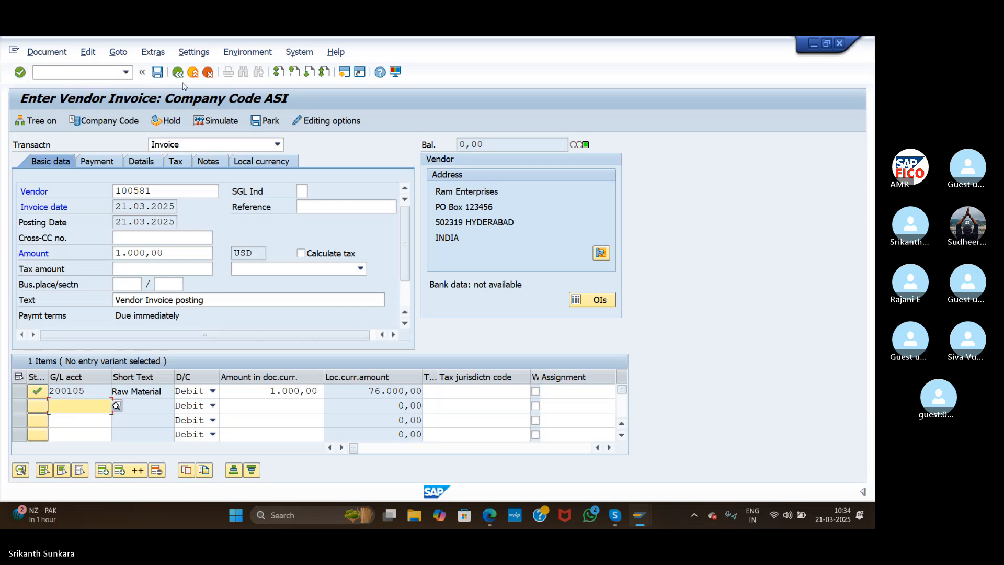
Start a fresh vendor invoice for company code ASI and select Ram Enterprises as the vendor
{"action": "left_click", "coordinate": [85, 72]}
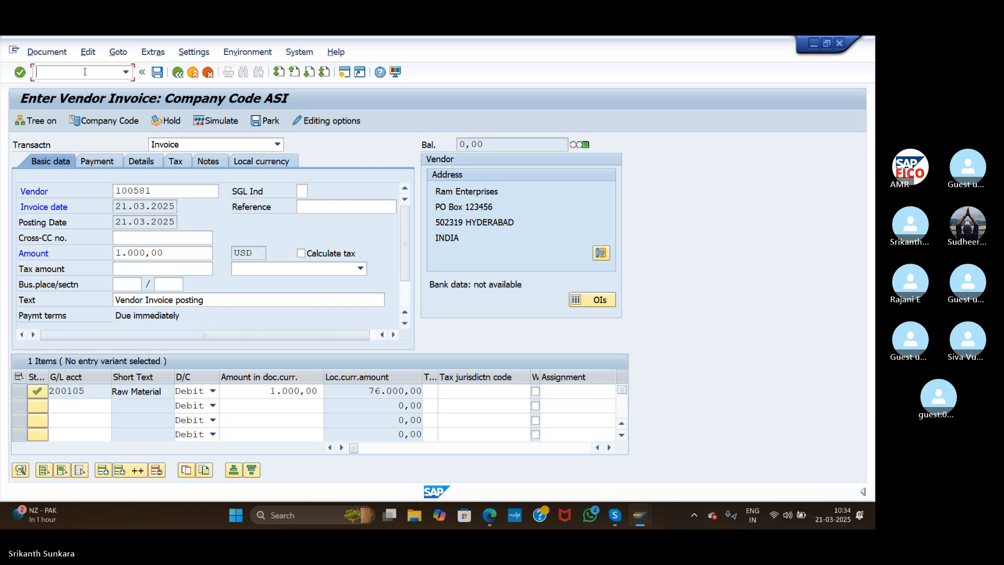
{"action": "type", "text": "/nfb"}
{"action": "key", "text": "Return"}
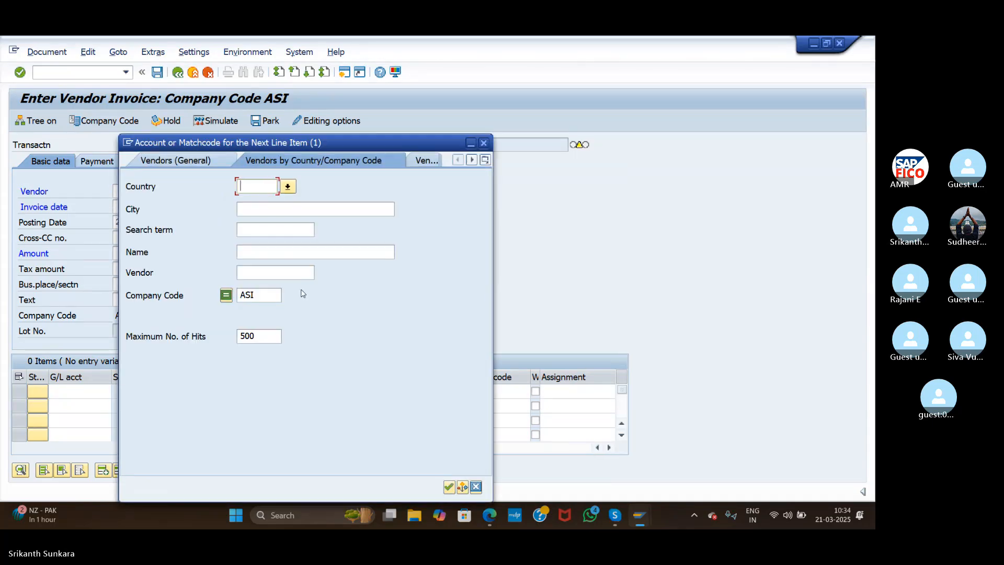
{"action": "key", "text": "Return"}
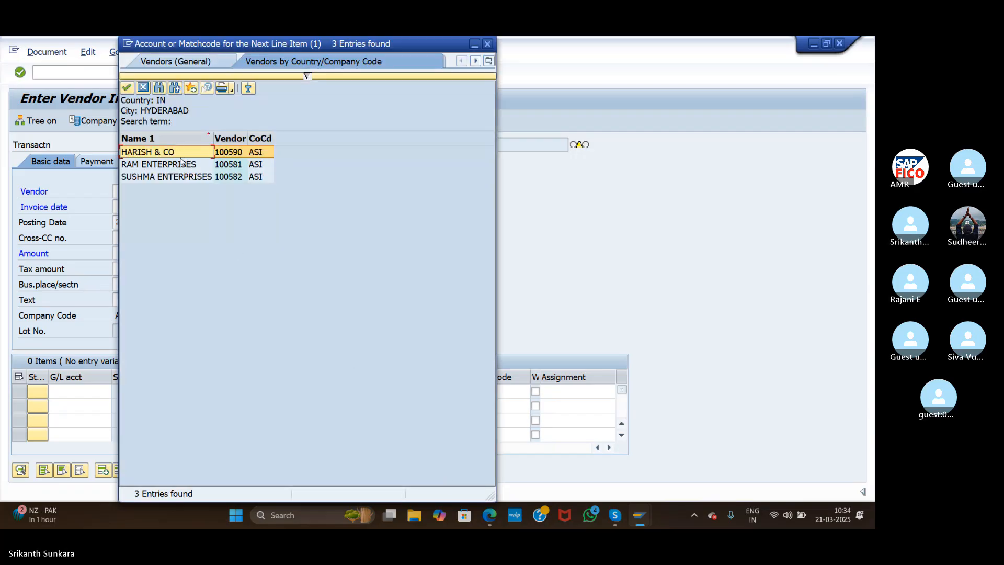
{"action": "double_click", "coordinate": [181, 165]}
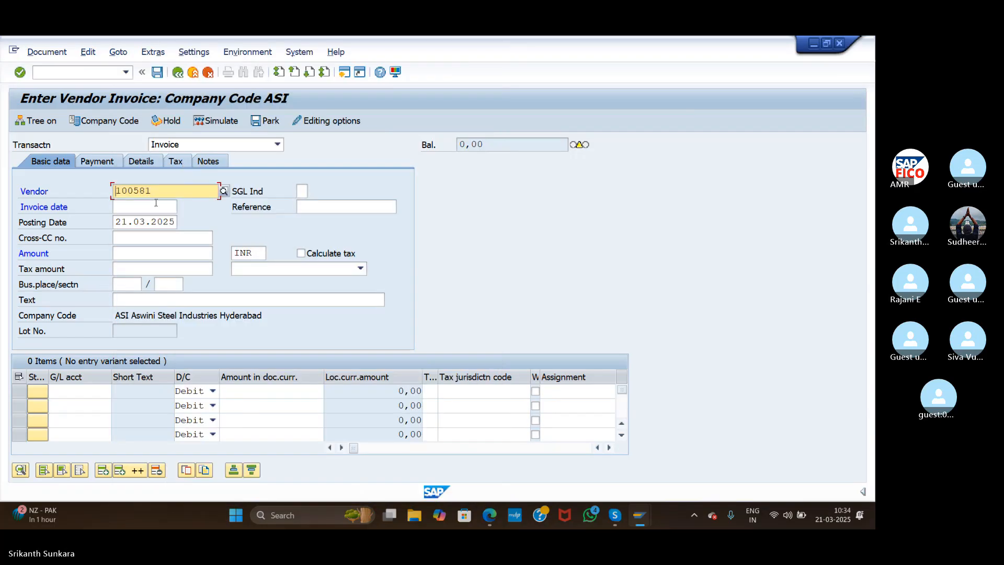
Set the invoice date to 21.03.2025 and the invoice amount to 1000 USD
{"action": "left_click", "coordinate": [156, 203]}
{"action": "type", "text": "21.03."}
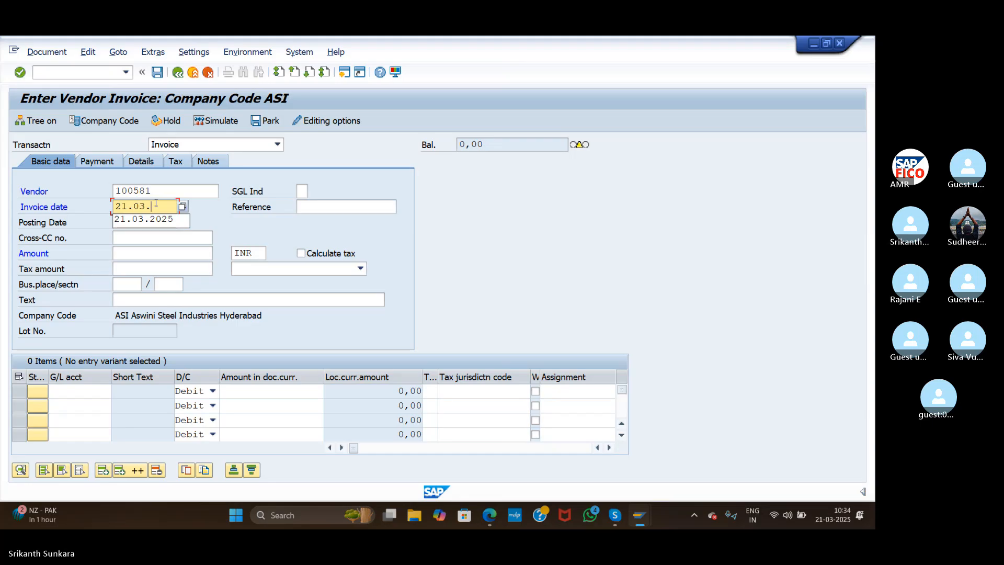
{"action": "type", "text": "2025"}
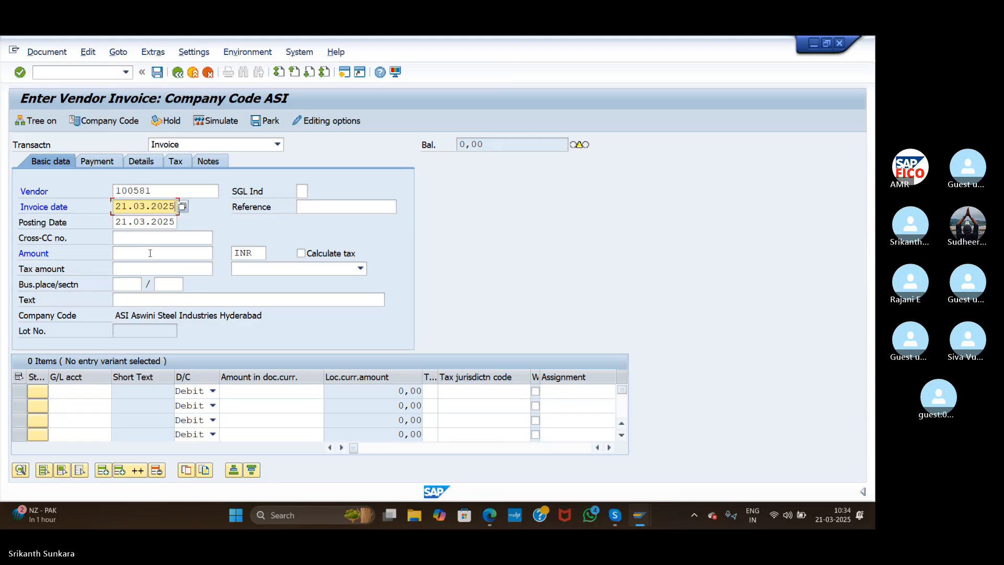
{"action": "left_click", "coordinate": [150, 254]}
{"action": "type", "text": "1000"}
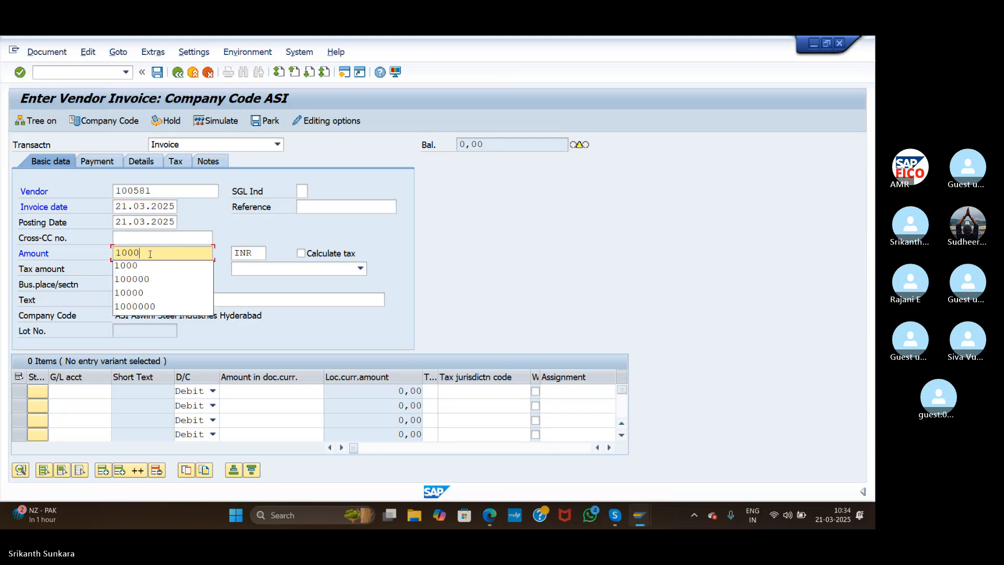
{"action": "left_click_drag", "start_coordinate": [257, 251], "coordinate": [216, 251]}
{"action": "type", "text": "usd"}
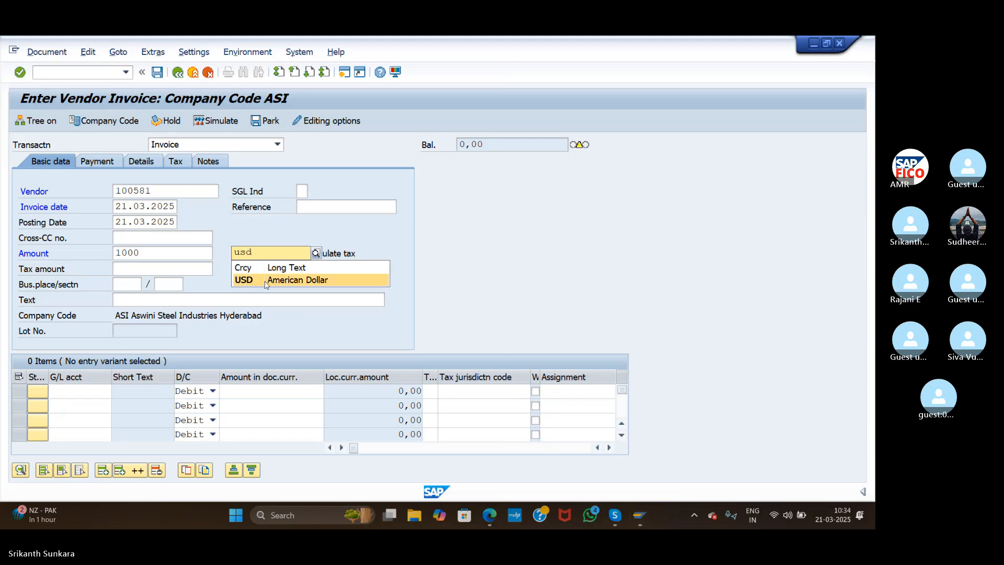
{"action": "key", "text": "Return"}
Fill in the invoice text as "Vendor Invoice posting"
{"action": "left_click", "coordinate": [159, 301]}
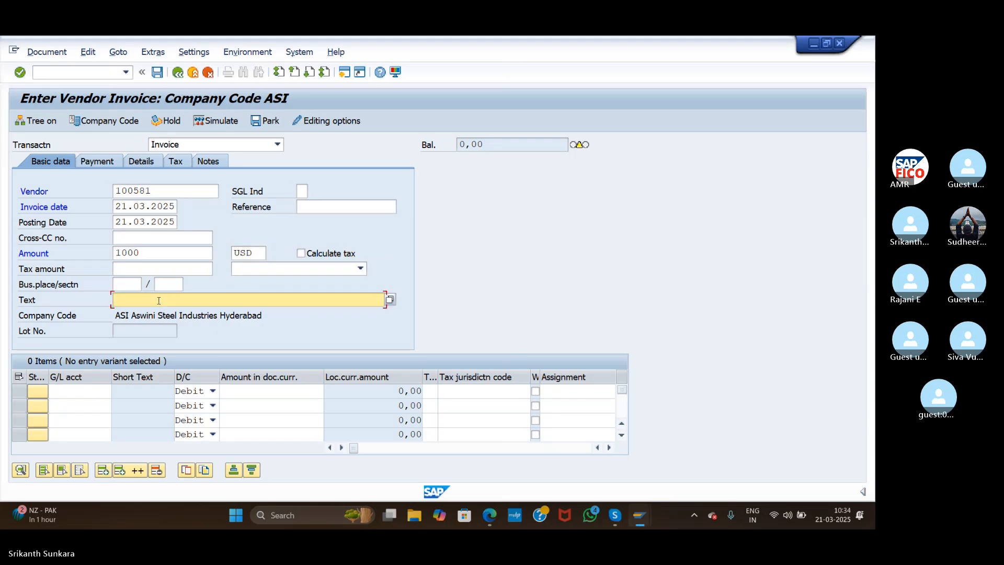
{"action": "type", "text": "i"}
{"action": "key", "text": "BackSpace"}
{"action": "type", "text": "vr"}
{"action": "key", "text": "BackSpace"}
{"action": "type", "text": "e"}
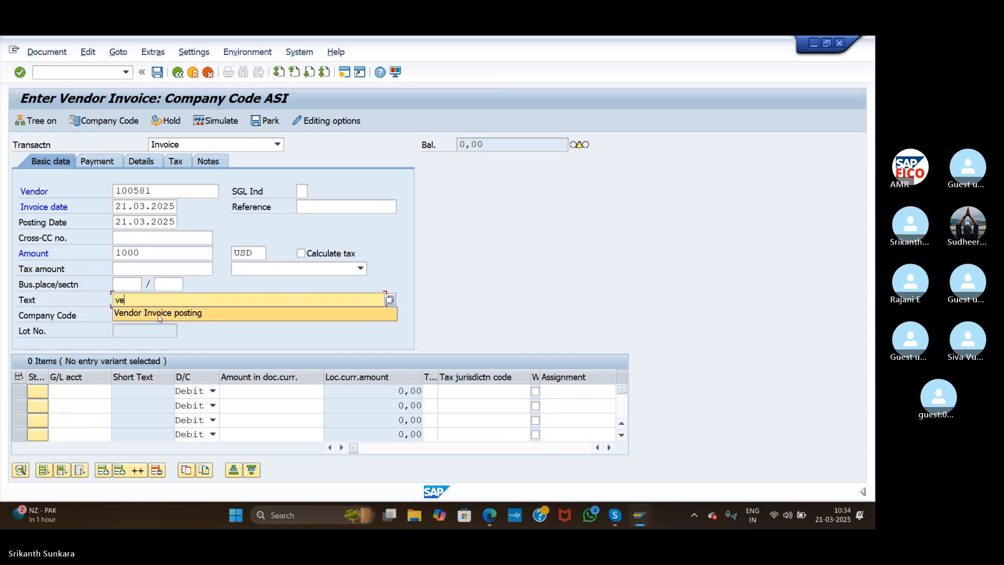
{"action": "left_click", "coordinate": [159, 315]}
Enter the first line item as a debit of 1000 to the Raw Material Account, picked from the ASI G/L accounts
{"action": "left_click", "coordinate": [118, 392]}
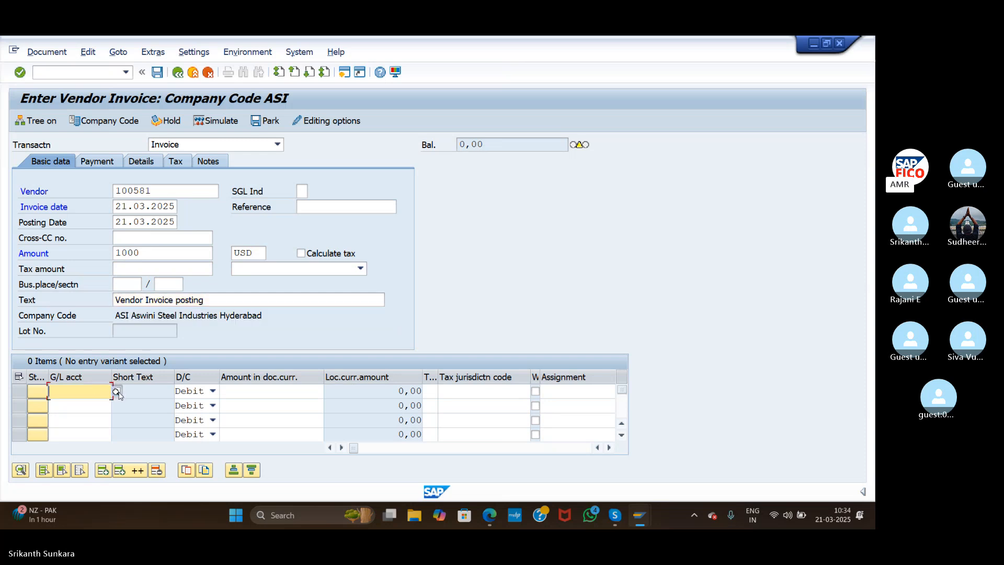
{"action": "key", "text": "F4"}
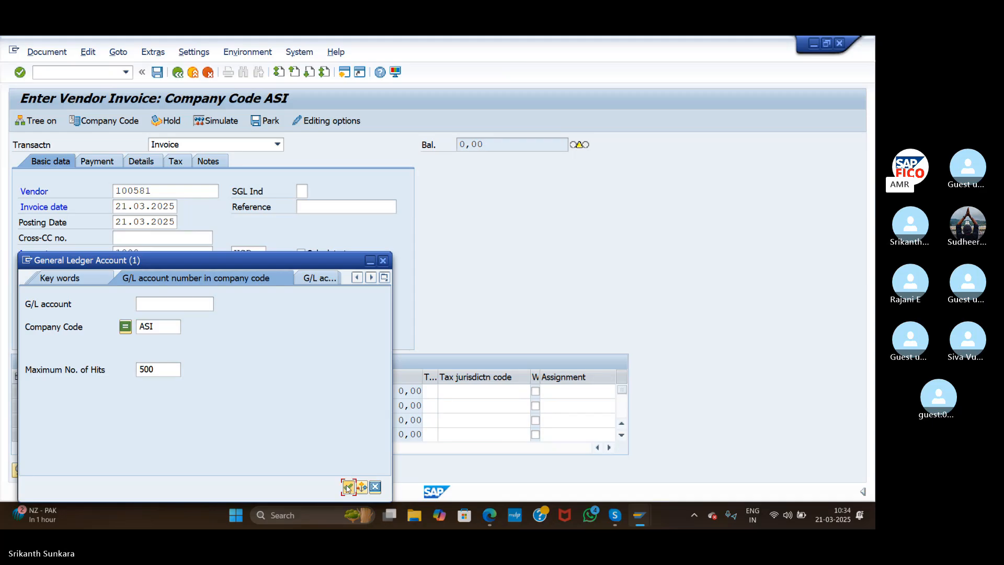
{"action": "left_click", "coordinate": [346, 486]}
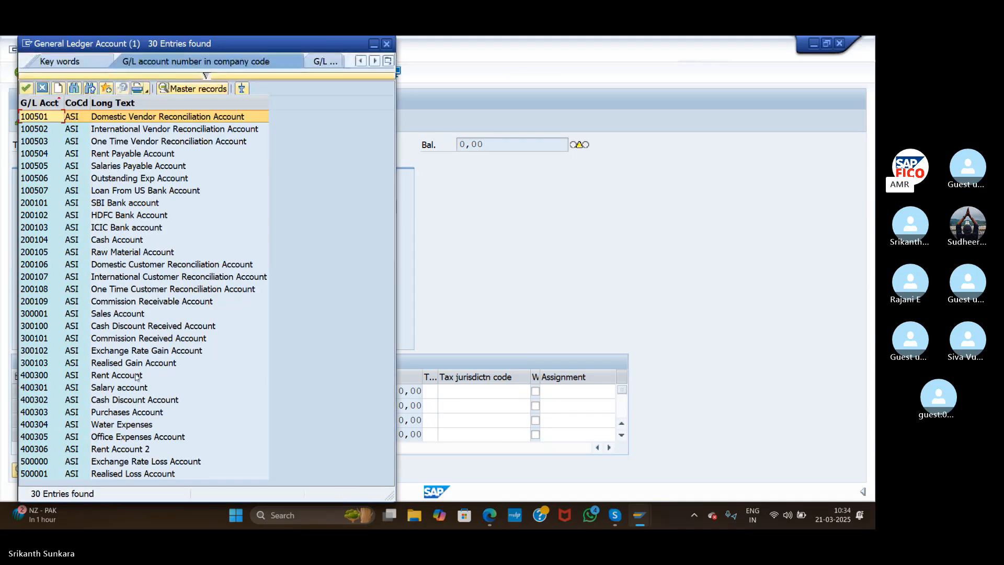
{"action": "double_click", "coordinate": [120, 252]}
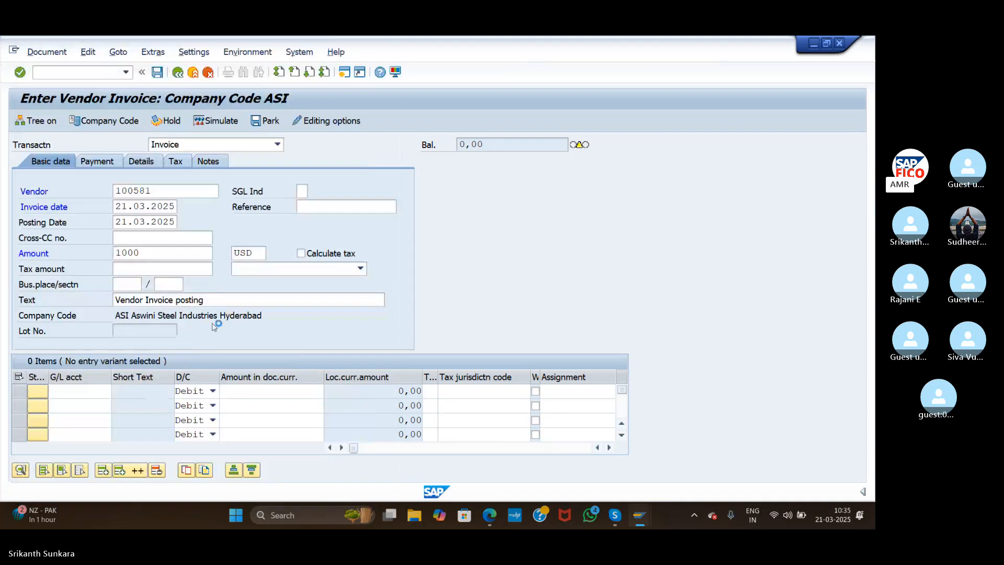
{"action": "left_click", "coordinate": [261, 392]}
{"action": "type", "text": "1000"}
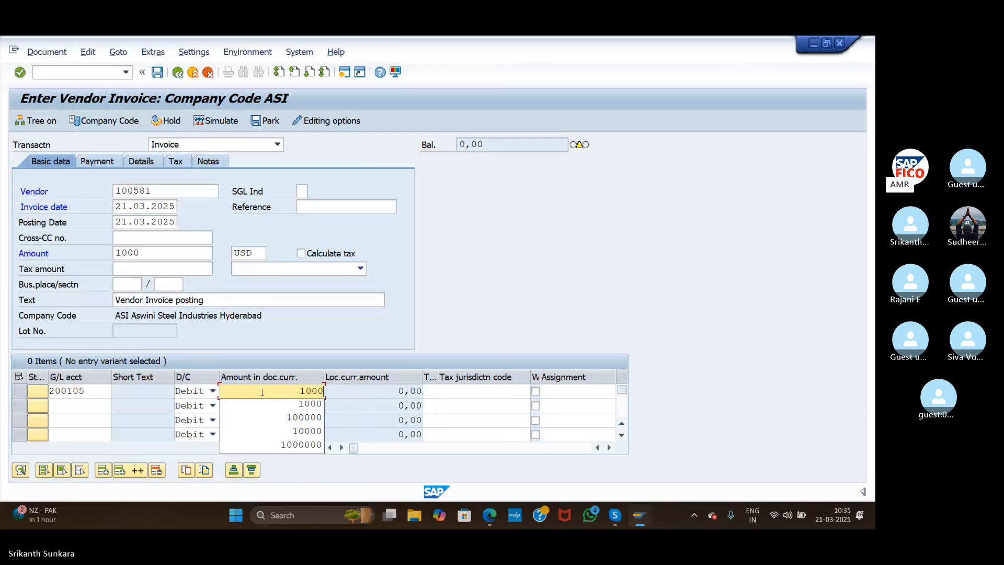
Validate the vendor invoice entries and post the document
{"action": "left_click", "coordinate": [20, 72]}
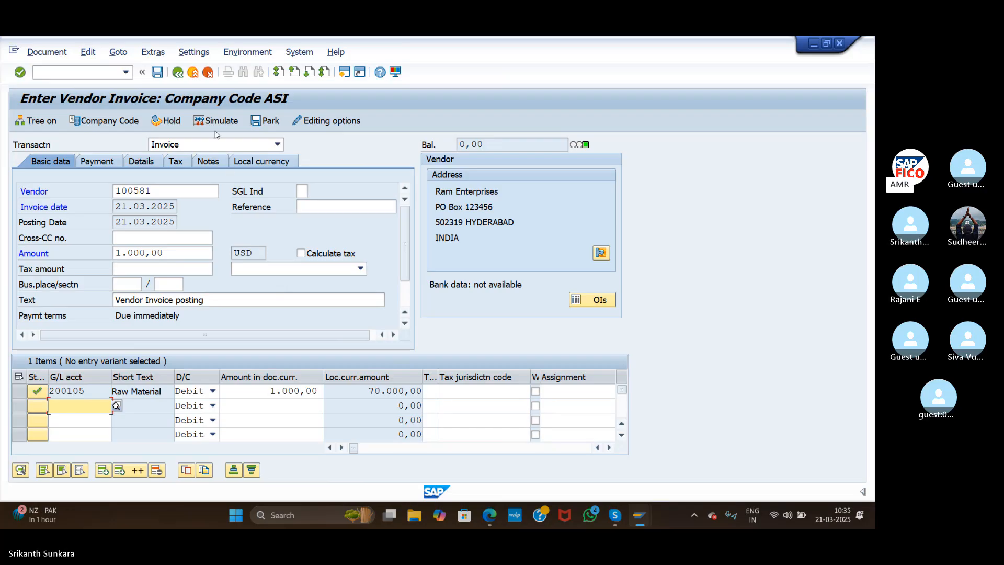
{"action": "left_click", "coordinate": [199, 121]}
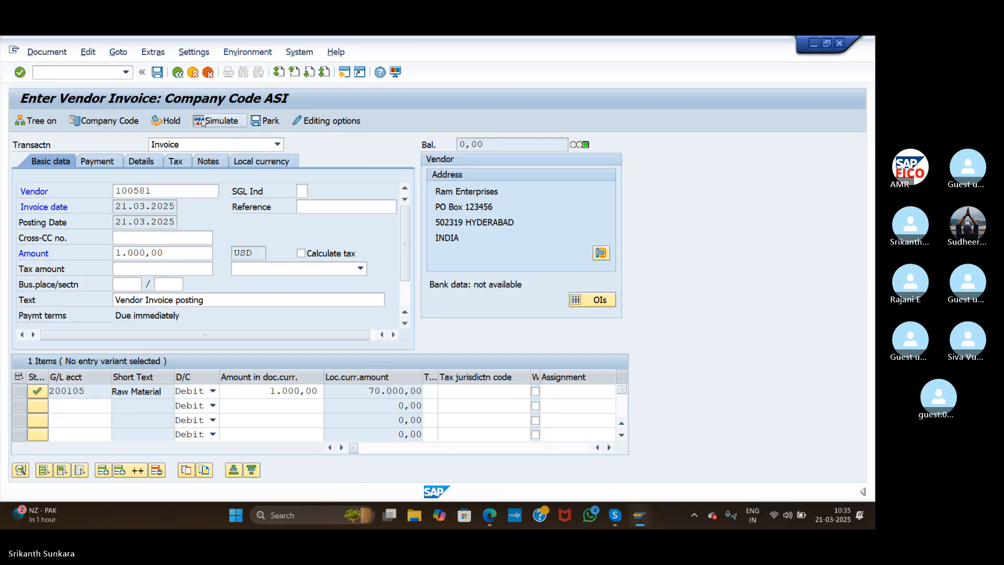
{"action": "left_click", "coordinate": [159, 73]}
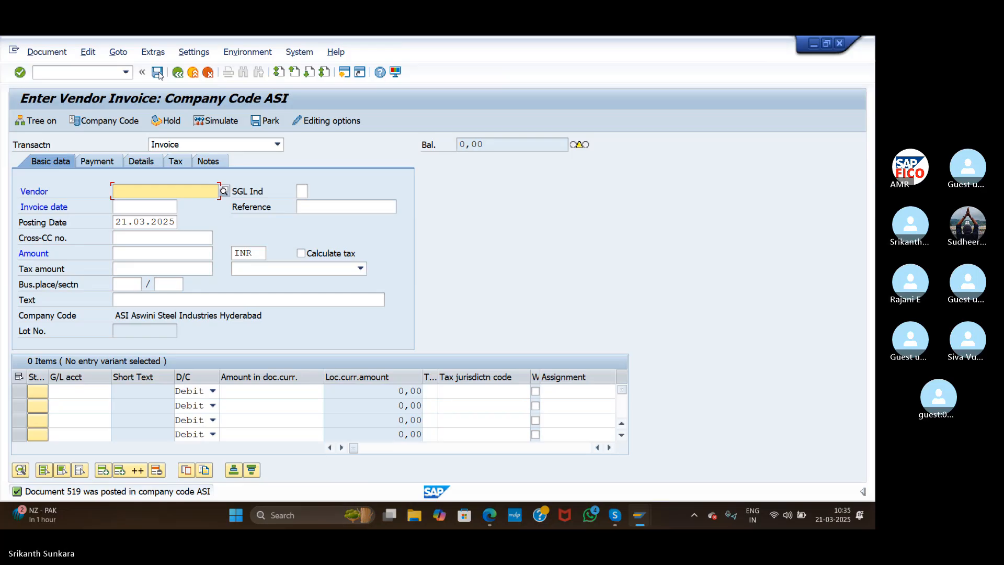
Open Post Outgoing Payments with transaction F-53 and set the document date to 21.03.2025
{"action": "left_click", "coordinate": [51, 73]}
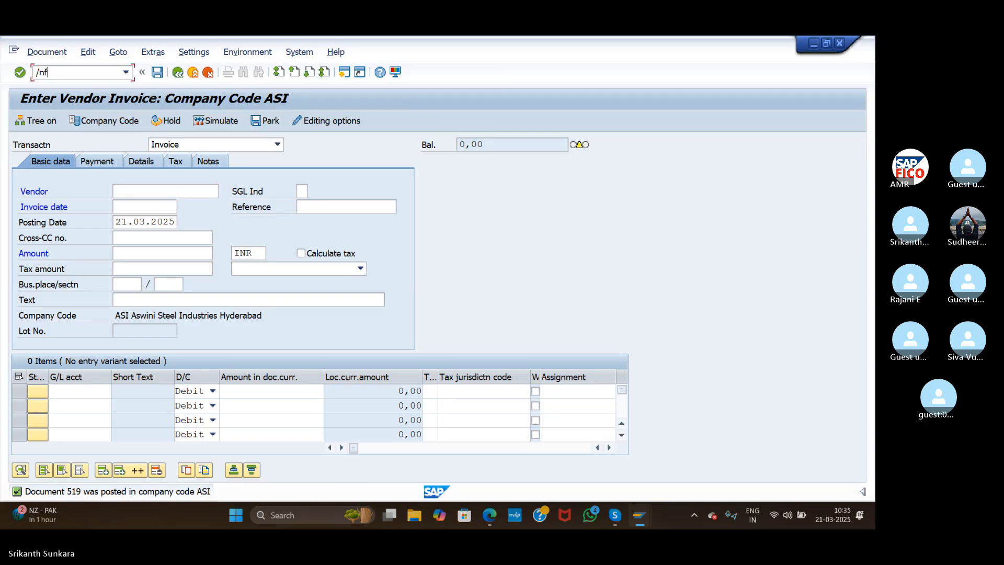
{"action": "type", "text": "/nf-53"}
{"action": "key", "text": "Return"}
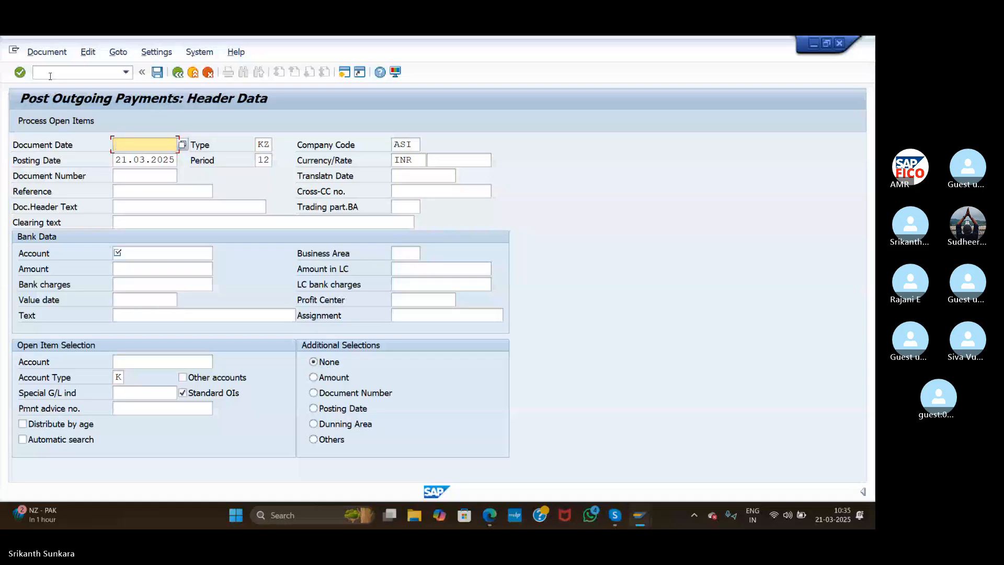
{"action": "type", "text": "21.03.2025"}
{"action": "left_click", "coordinate": [145, 220]}
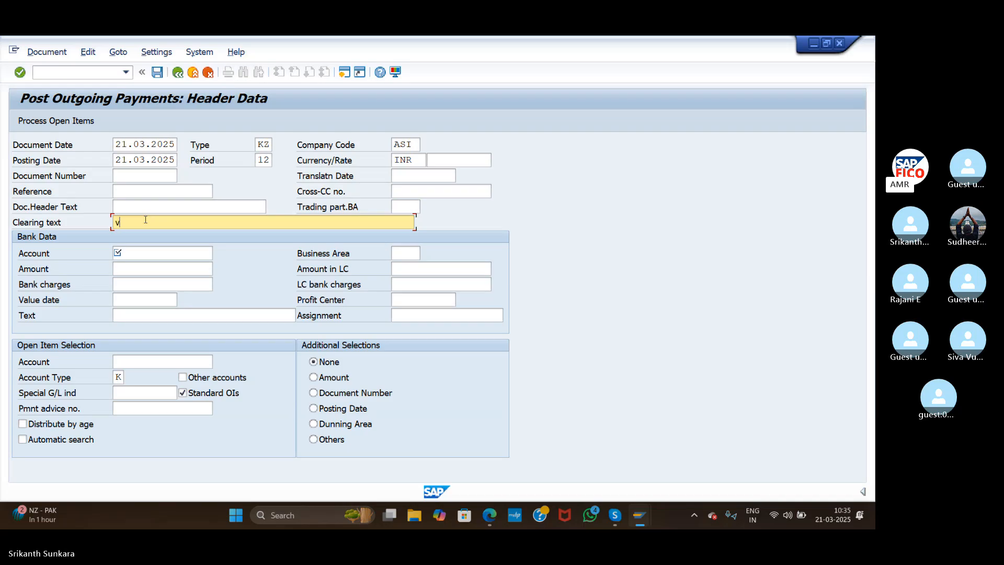
{"action": "type", "text": "v"}
{"action": "key", "text": "BackSpace"}
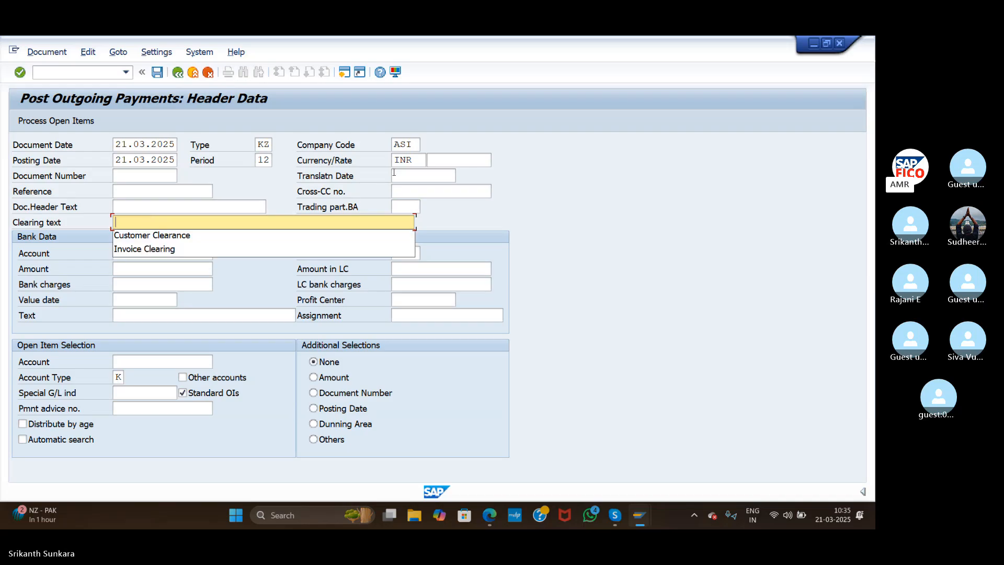
Set the payment currency to USD with an exchange rate of 72
{"action": "left_click", "coordinate": [416, 159]}
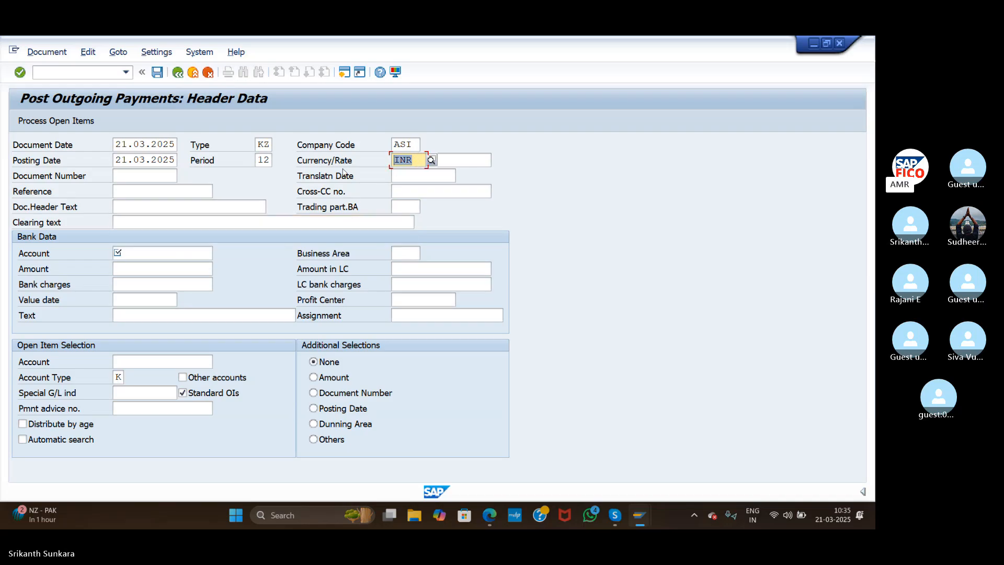
{"action": "type", "text": "usd"}
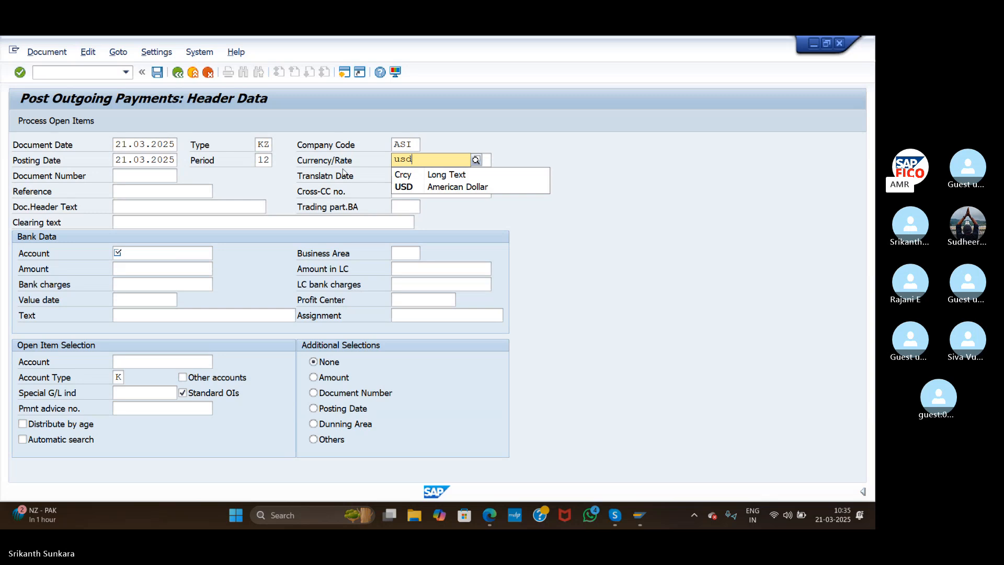
{"action": "left_click", "coordinate": [418, 185]}
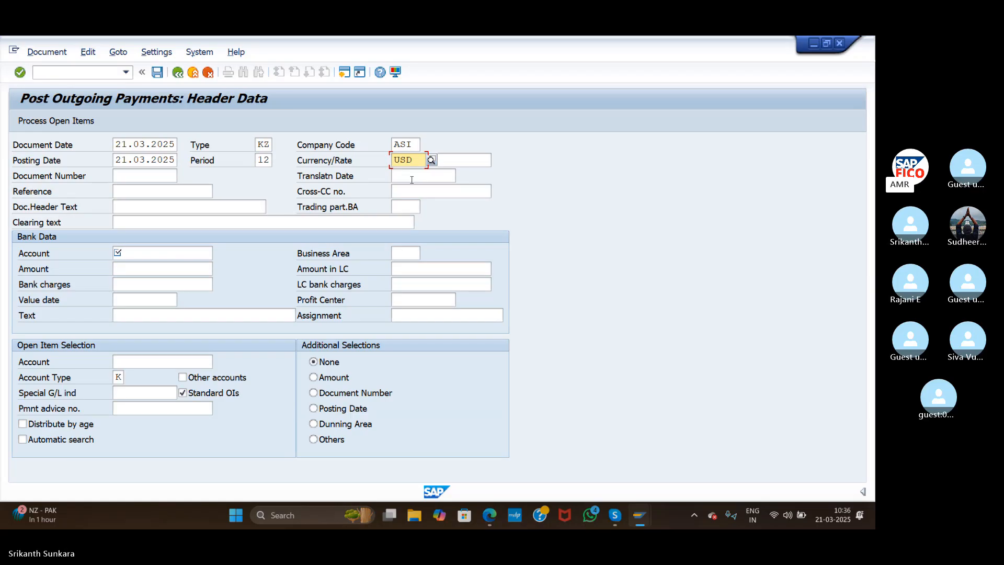
{"action": "left_click", "coordinate": [463, 161]}
{"action": "type", "text": "72"}
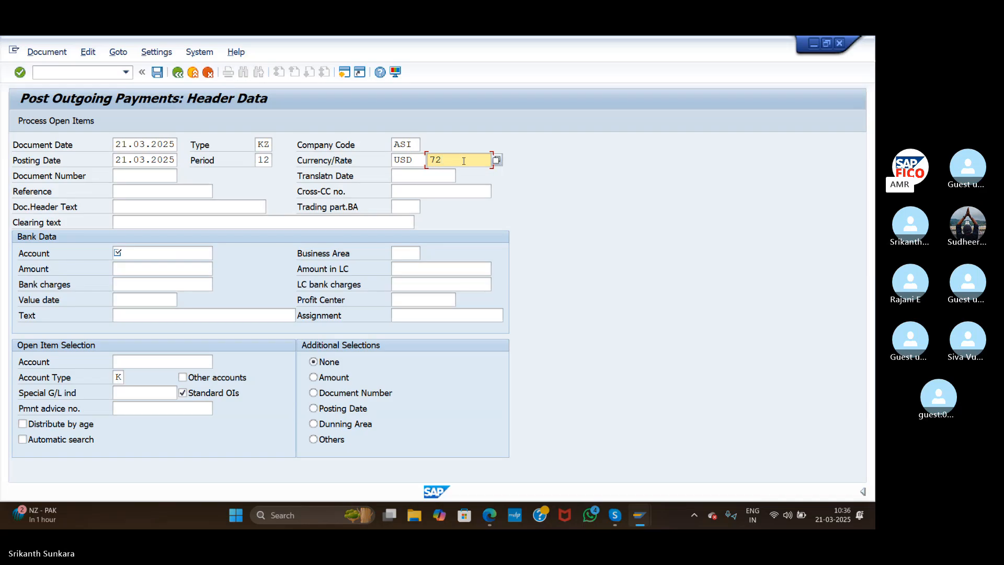
{"action": "left_click", "coordinate": [439, 174]}
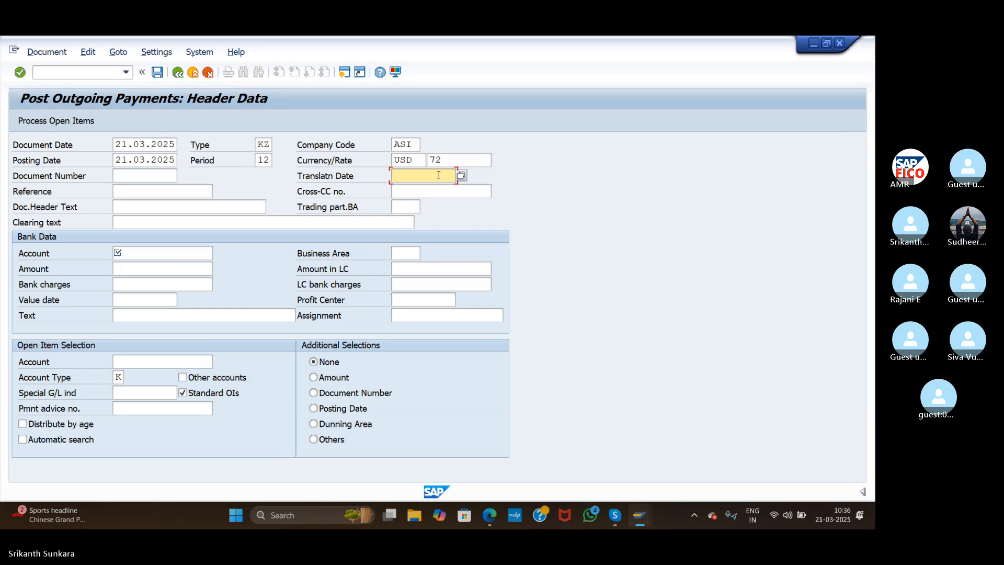
Enter the bank data with the SBI Bank account, picked from the ASI G/L accounts, and an amount of 1000
{"action": "left_click", "coordinate": [151, 252]}
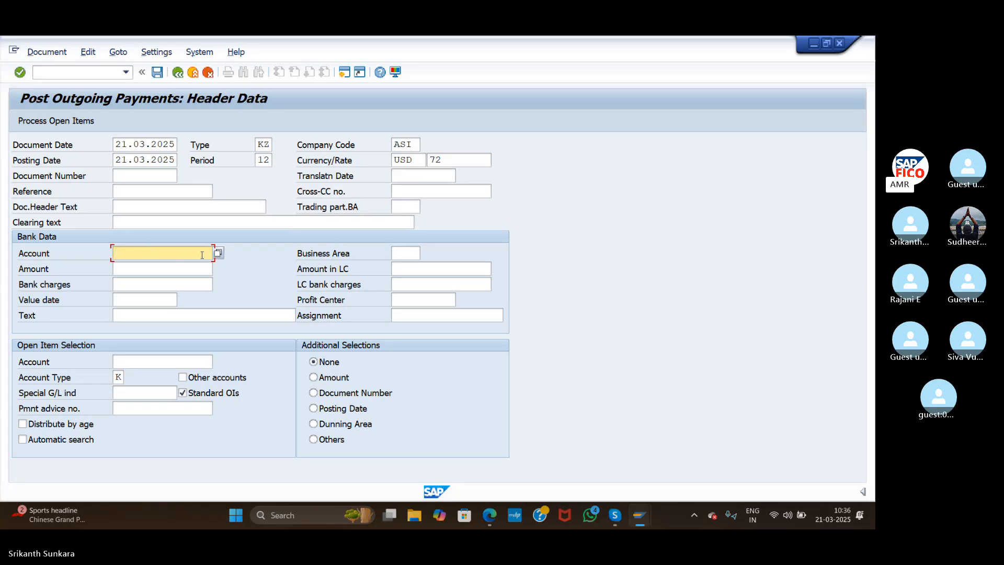
{"action": "left_click", "coordinate": [218, 253]}
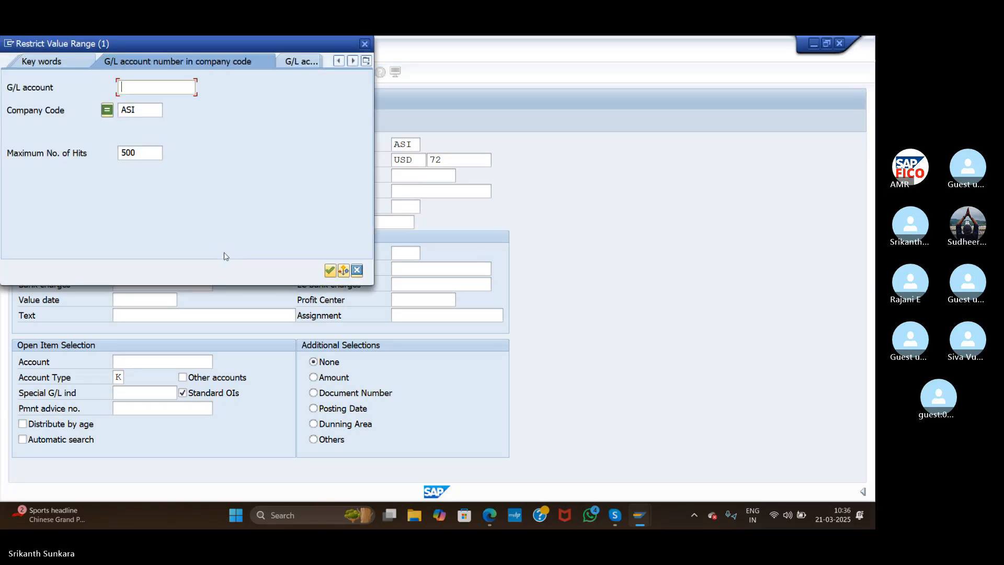
{"action": "left_click", "coordinate": [330, 270]}
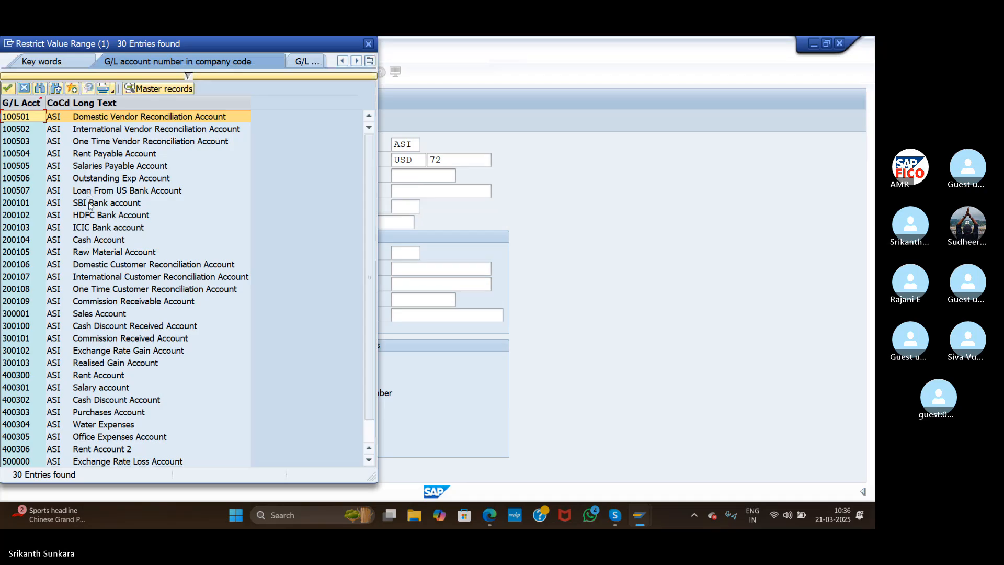
{"action": "double_click", "coordinate": [89, 205]}
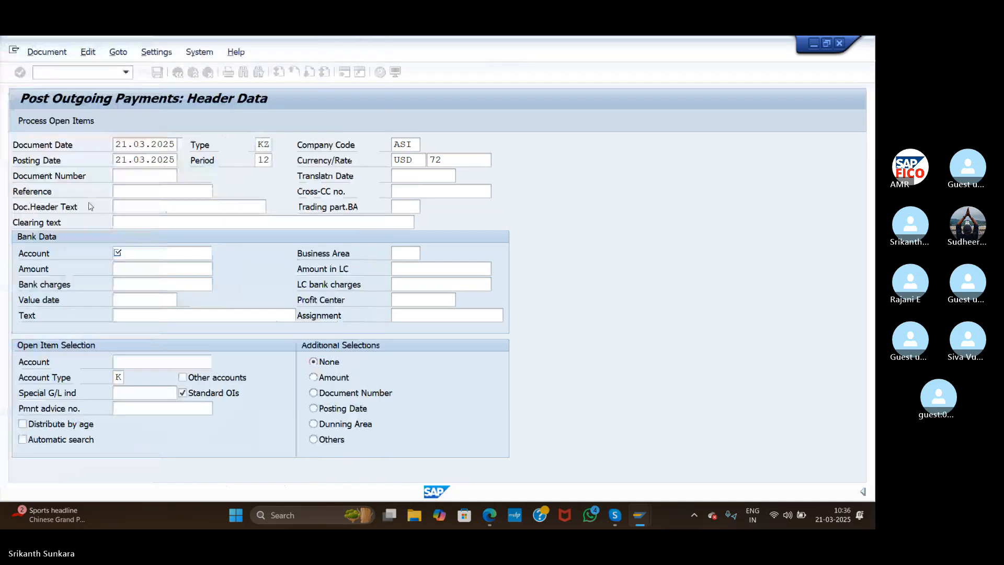
{"action": "left_click", "coordinate": [161, 271]}
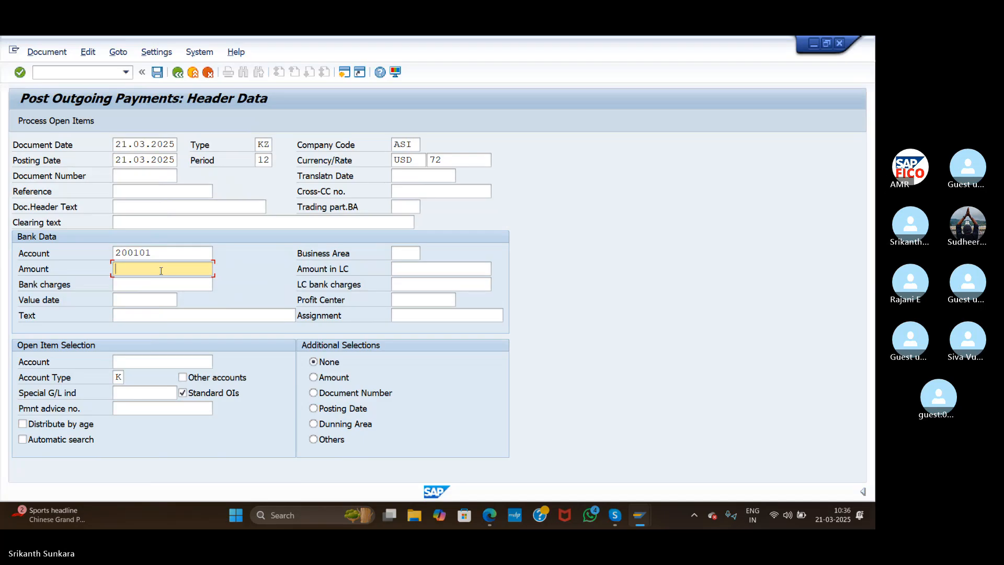
{"action": "type", "text": "1"}
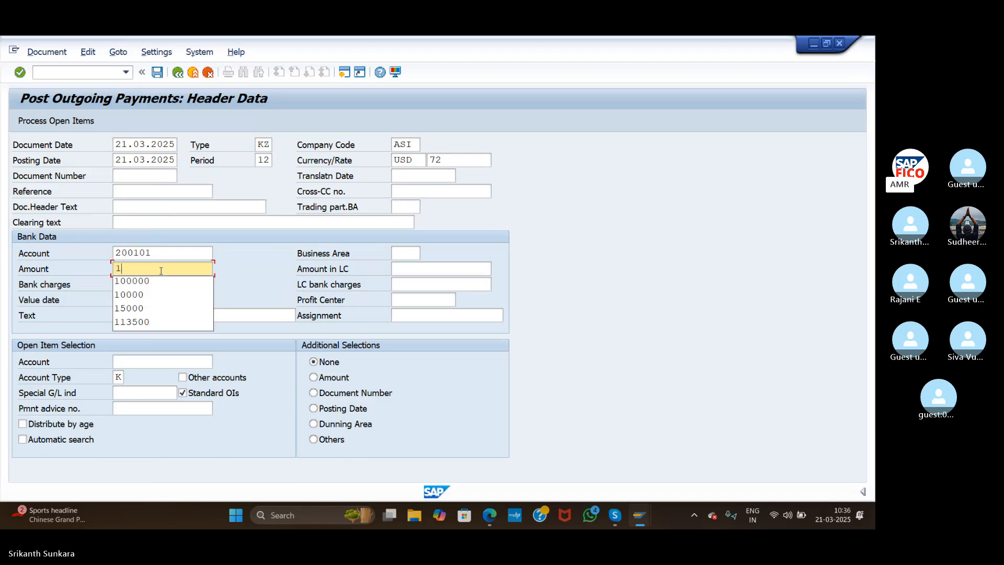
{"action": "key", "text": "BackSpace"}
{"action": "type", "text": "1000"}
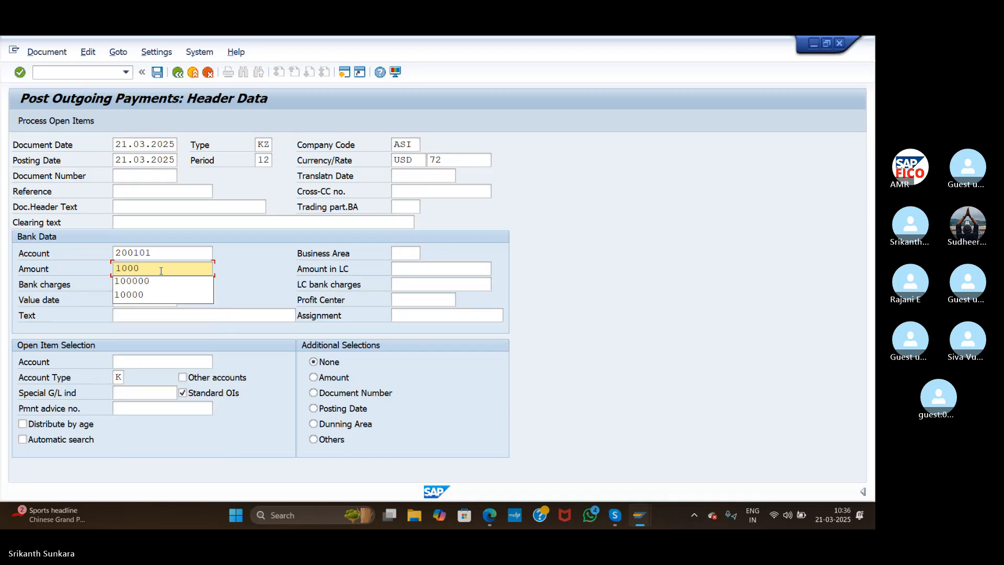
{"action": "left_click", "coordinate": [175, 314]}
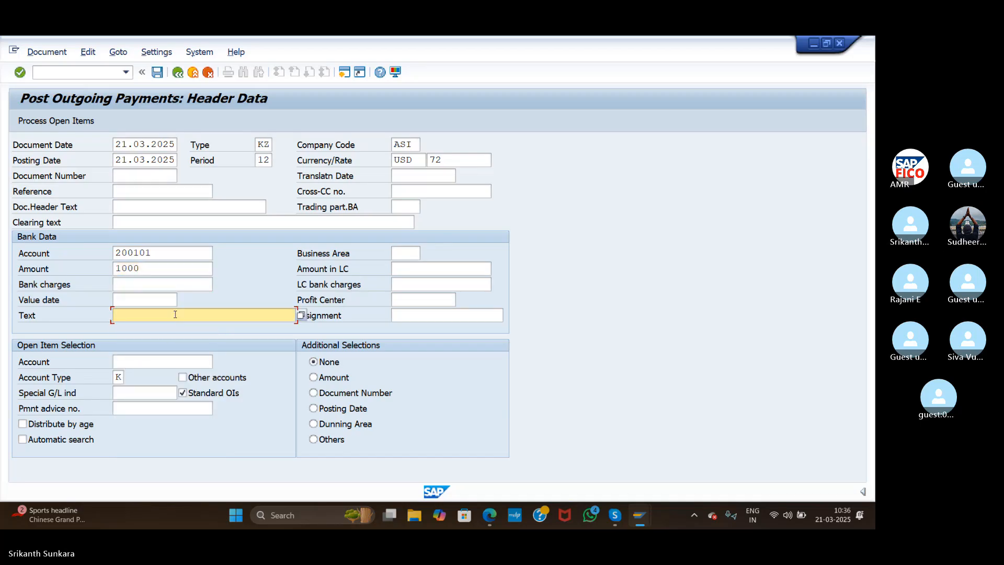
Select vendor Ram Enterprises for the open items and process them, accepting the exchange rate deviation
{"action": "left_click", "coordinate": [180, 360]}
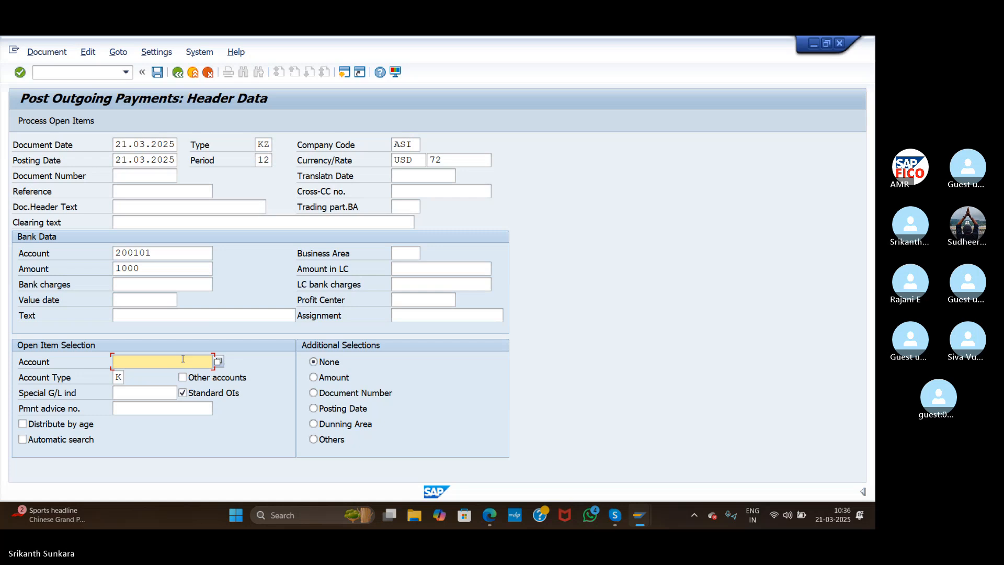
{"action": "left_click", "coordinate": [218, 362]}
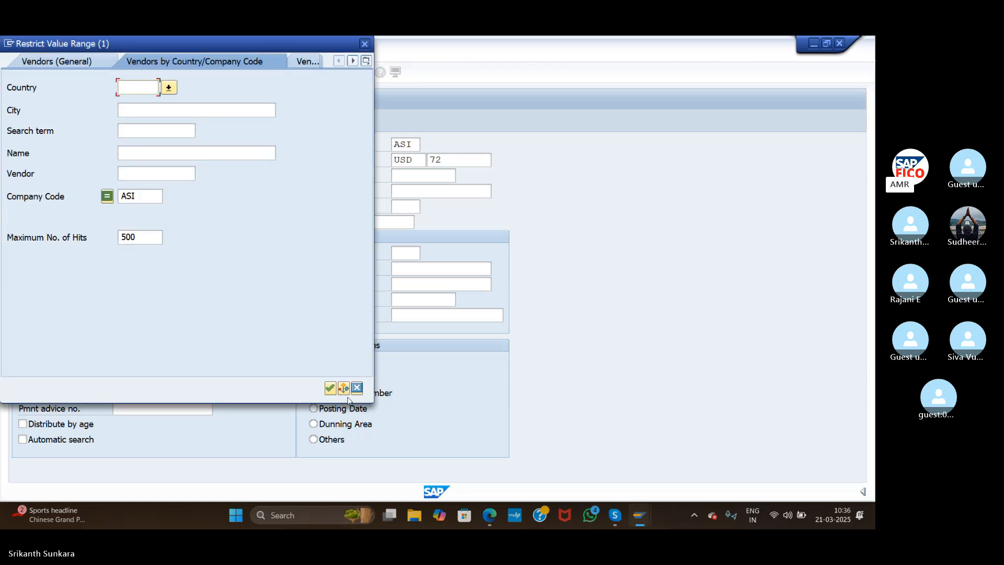
{"action": "left_click", "coordinate": [330, 388]}
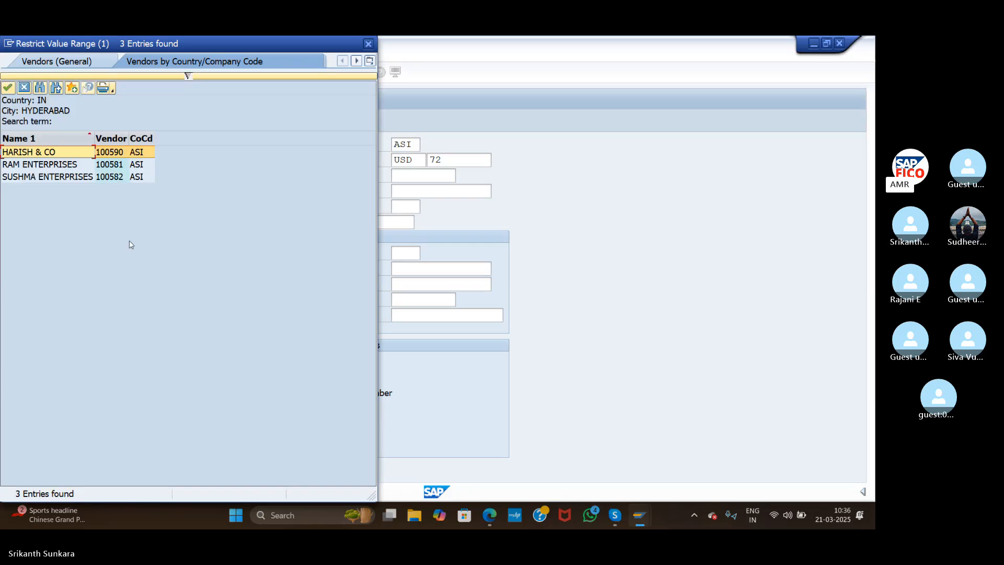
{"action": "double_click", "coordinate": [54, 165]}
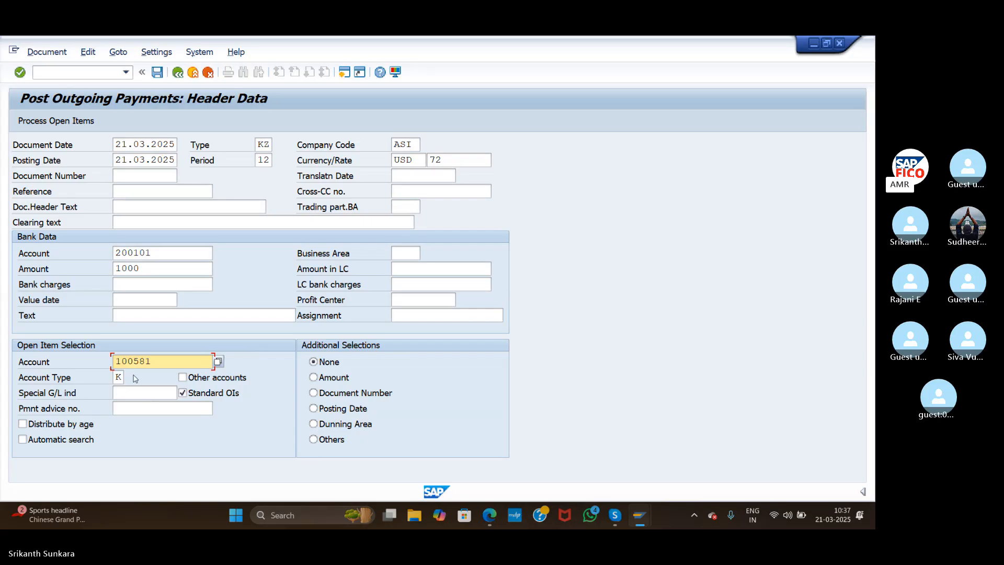
{"action": "left_click", "coordinate": [56, 121]}
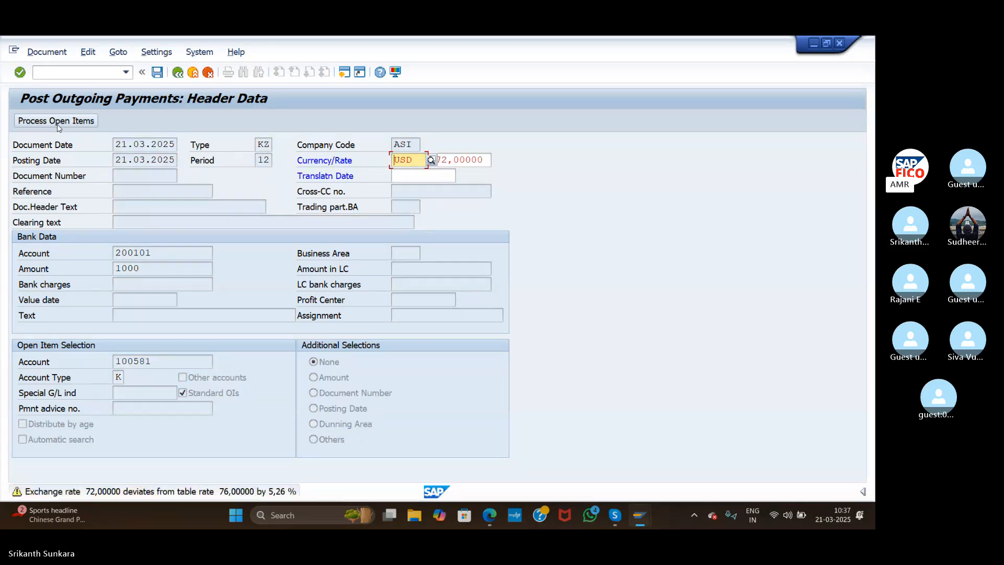
{"action": "left_click", "coordinate": [51, 120]}
{"action": "left_click", "coordinate": [46, 120]}
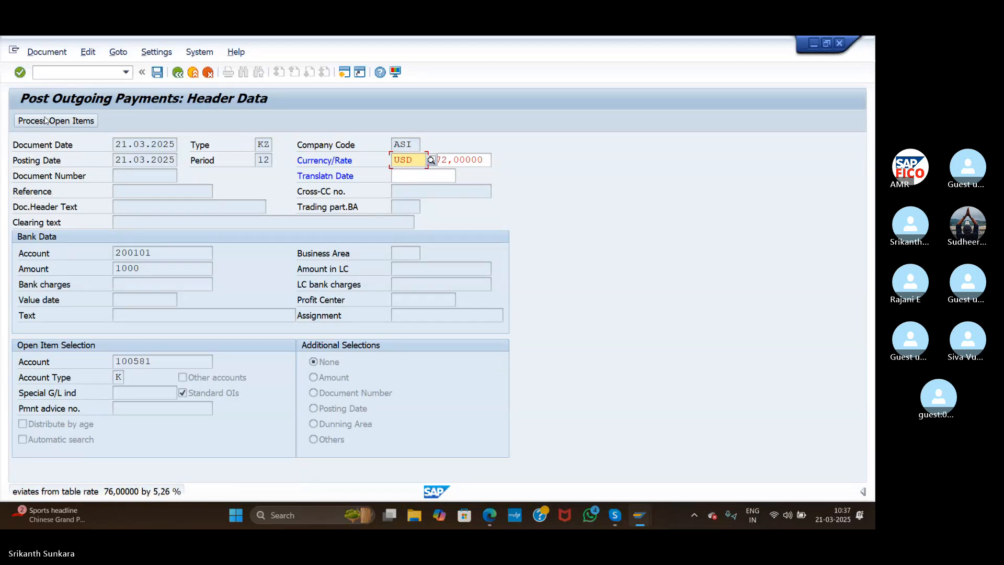
{"action": "left_click", "coordinate": [20, 74]}
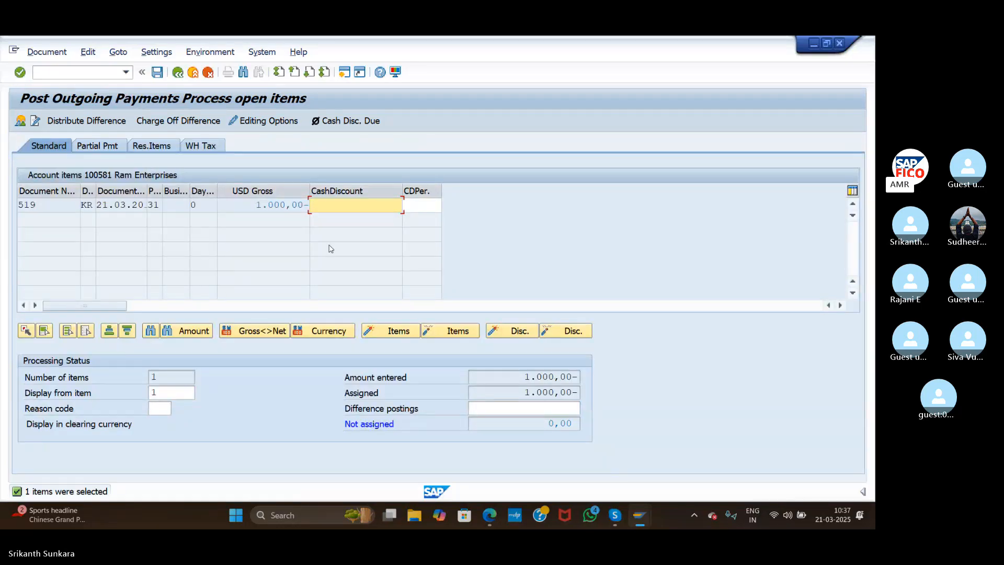
Simulate the outgoing payment and show its line items in local currency
{"action": "left_click", "coordinate": [37, 50]}
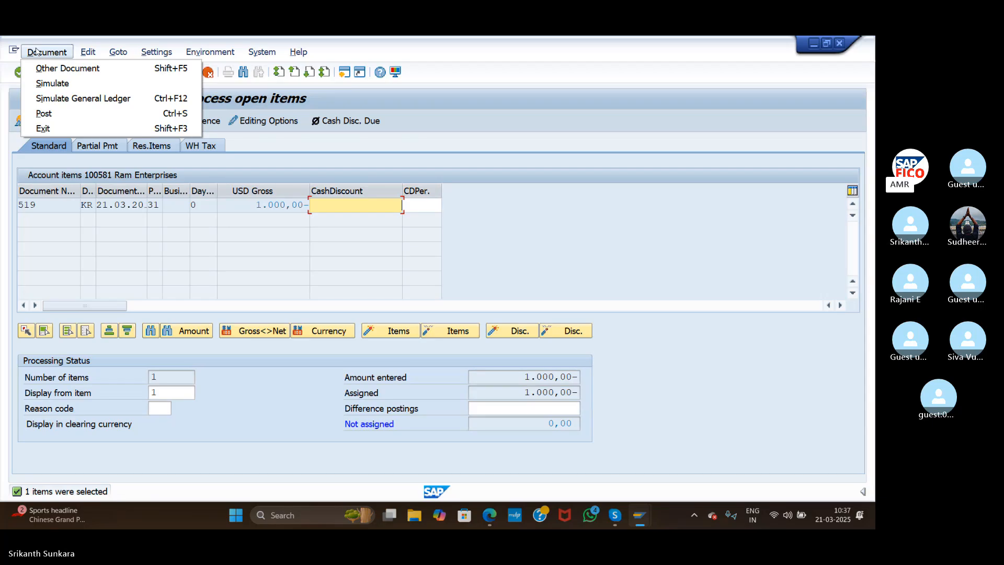
{"action": "left_click", "coordinate": [58, 84]}
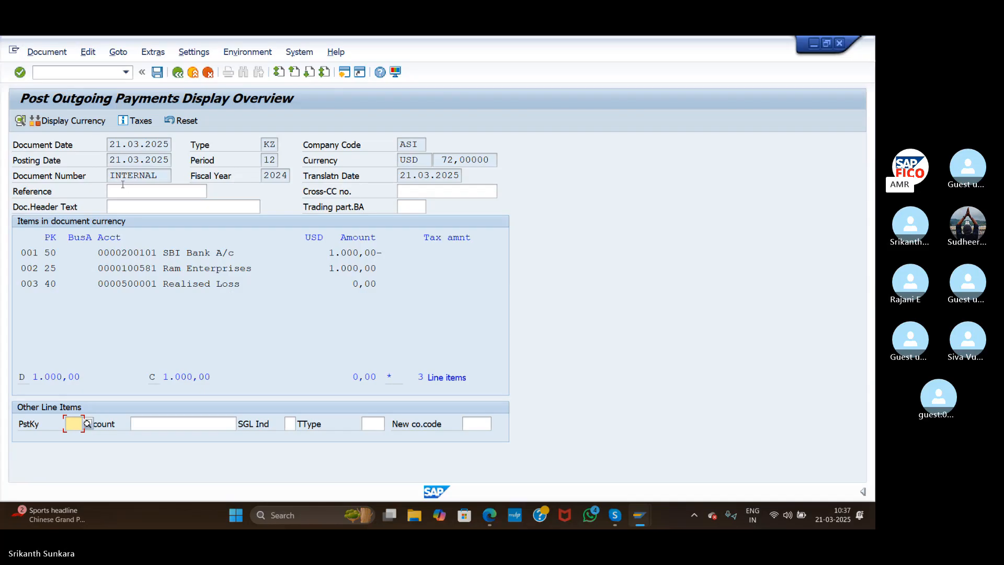
{"action": "left_click", "coordinate": [77, 122]}
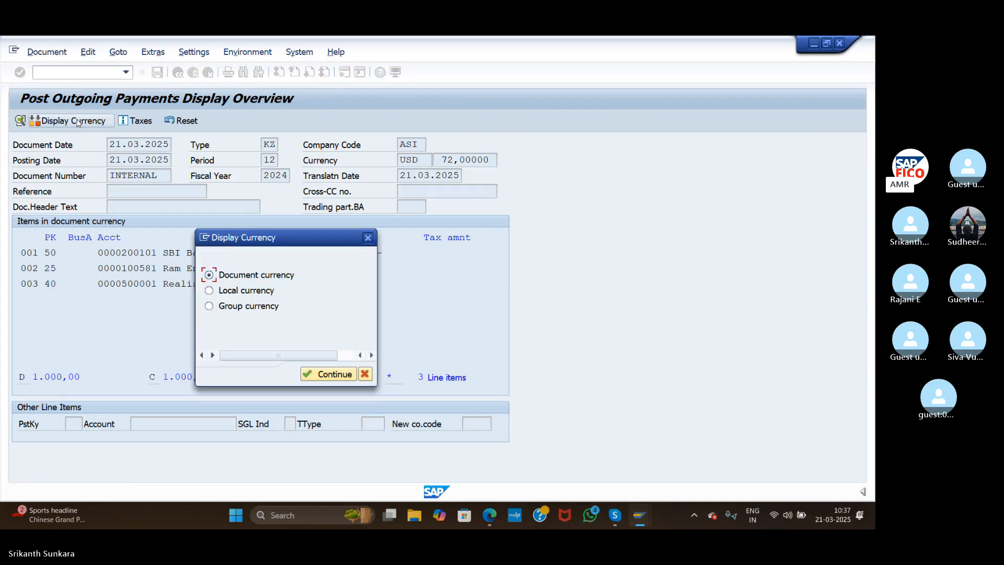
{"action": "left_click", "coordinate": [209, 290]}
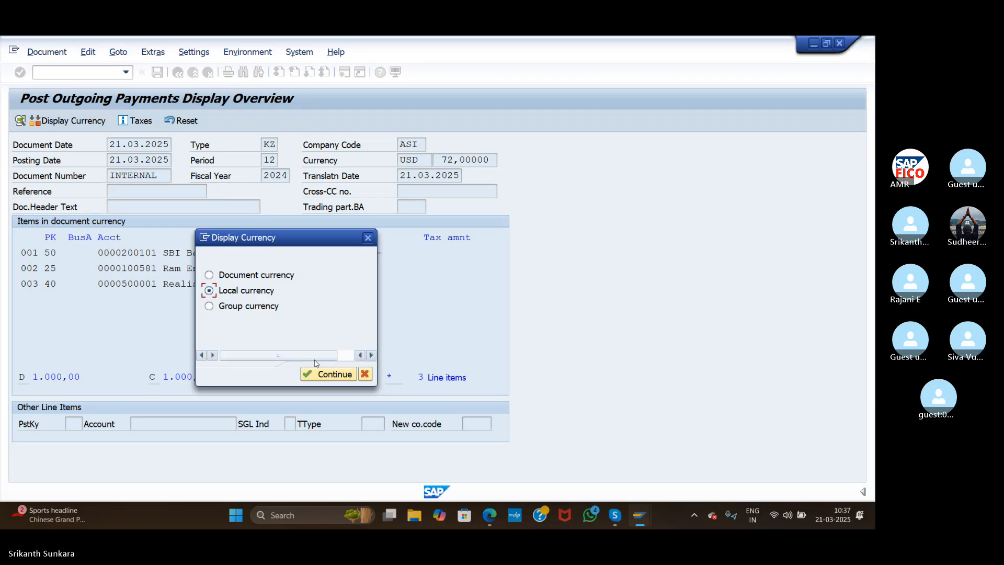
{"action": "left_click", "coordinate": [322, 374]}
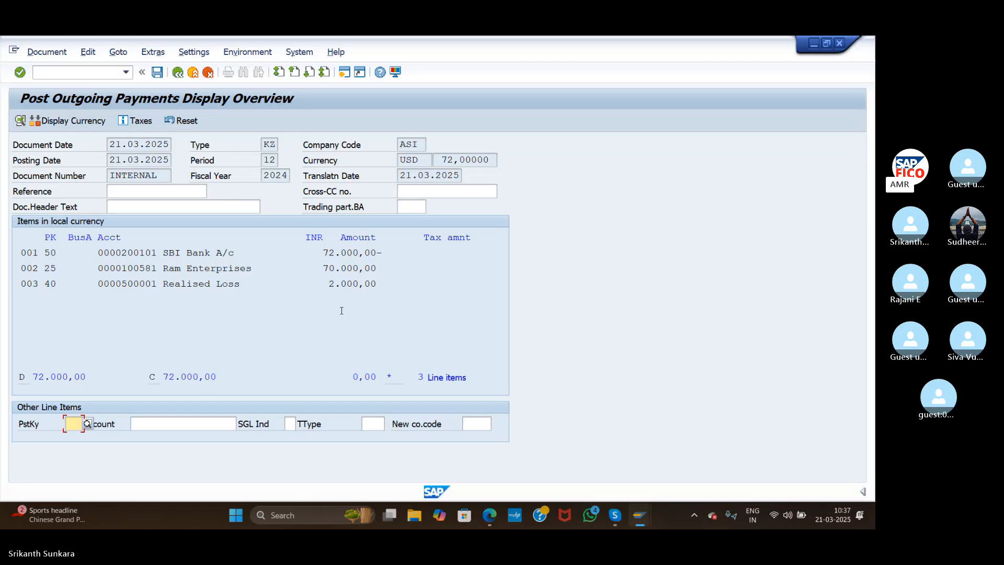
Post the outgoing payment and display the posted document in local currency
{"action": "left_click", "coordinate": [158, 73]}
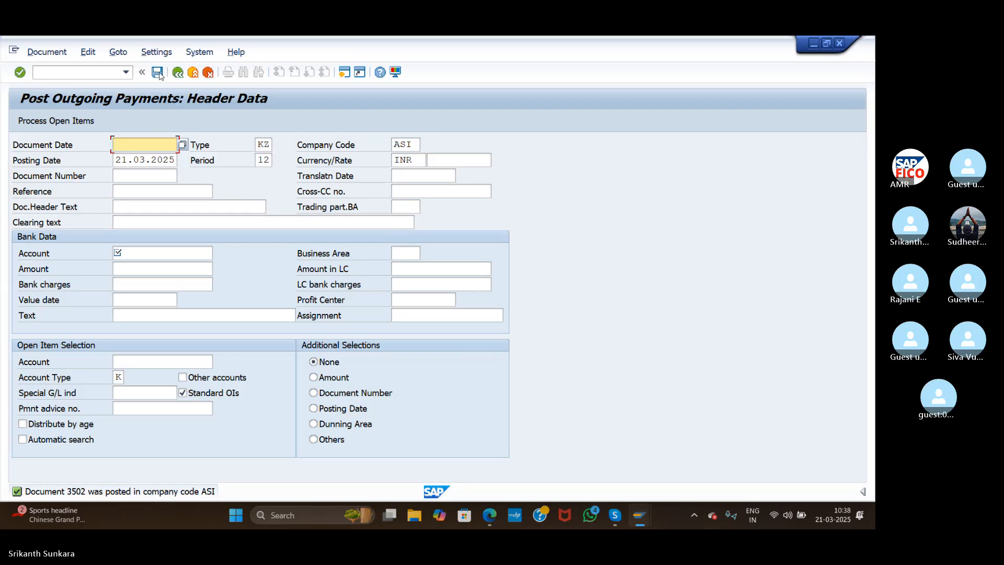
{"action": "left_click", "coordinate": [33, 53]}
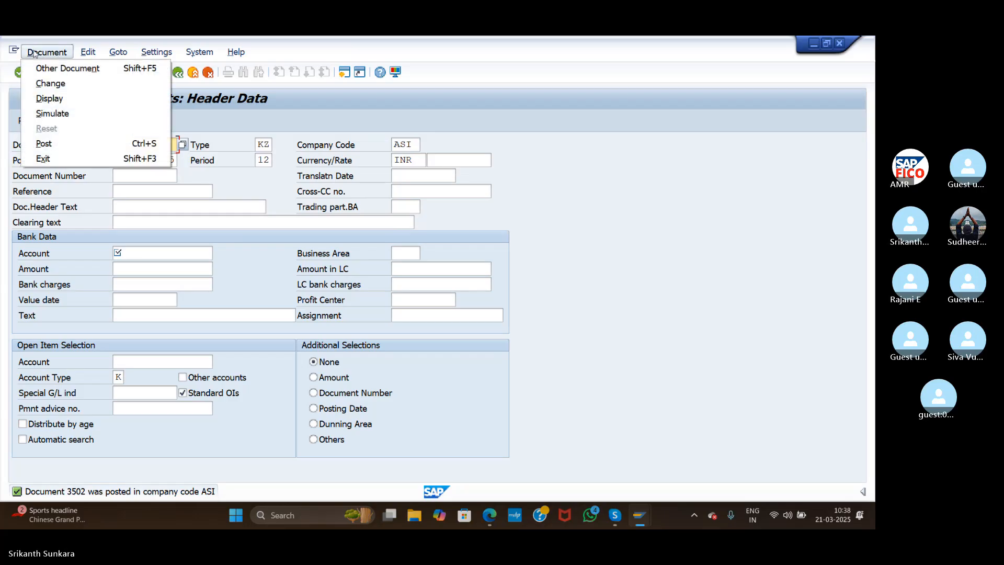
{"action": "left_click", "coordinate": [52, 99]}
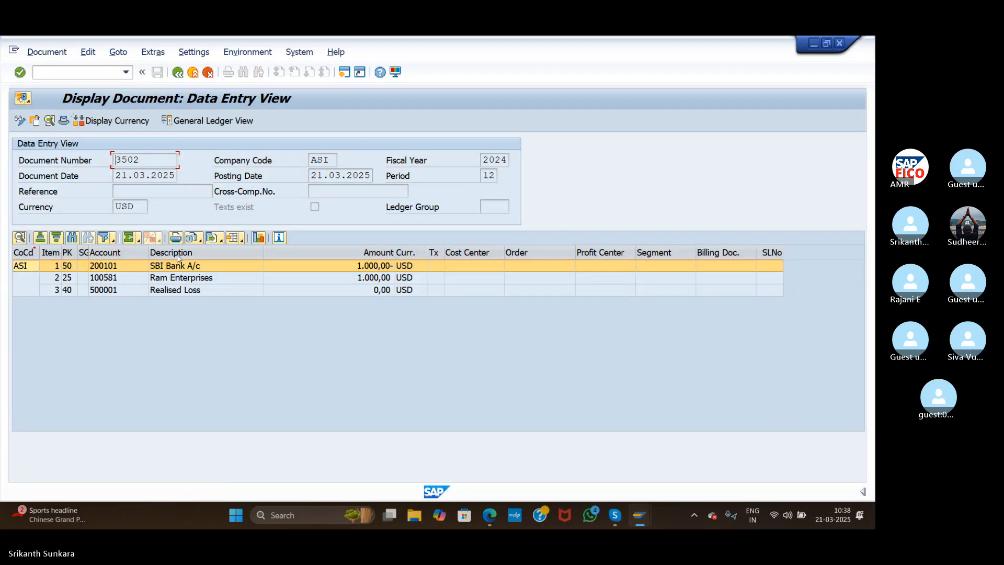
{"action": "left_click", "coordinate": [106, 122]}
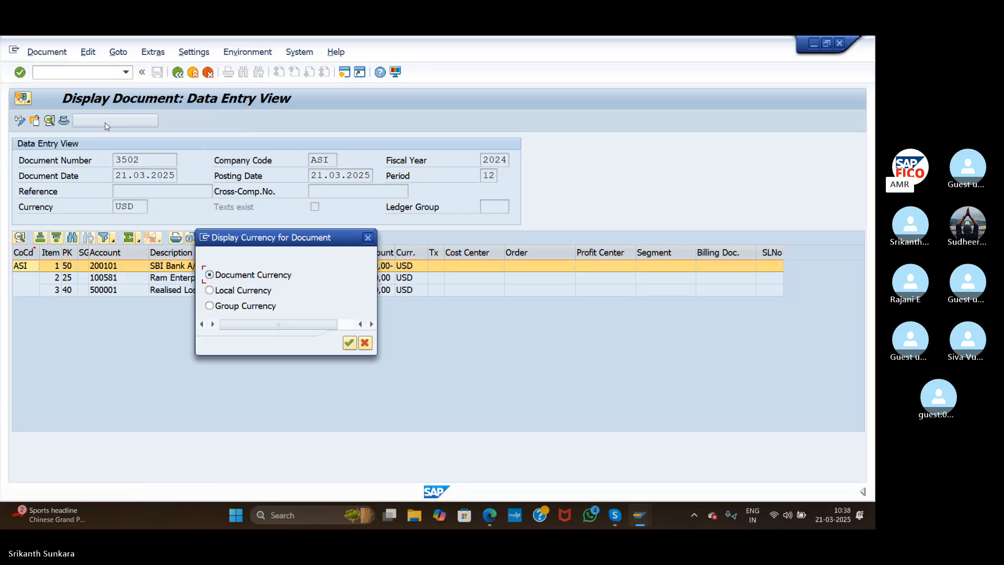
{"action": "left_click", "coordinate": [235, 295]}
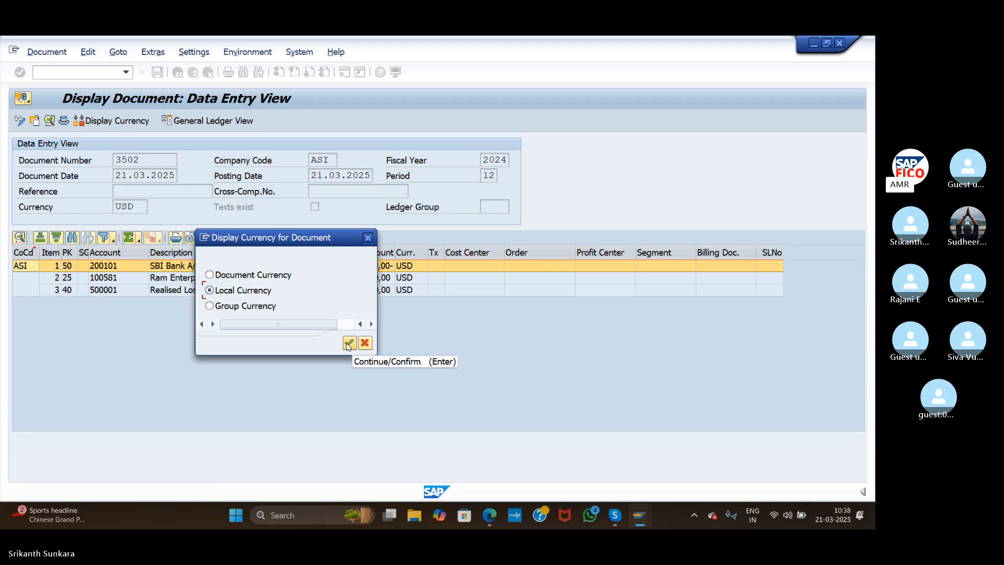
{"action": "left_click_drag", "start_coordinate": [308, 239], "coordinate": [239, 240]}
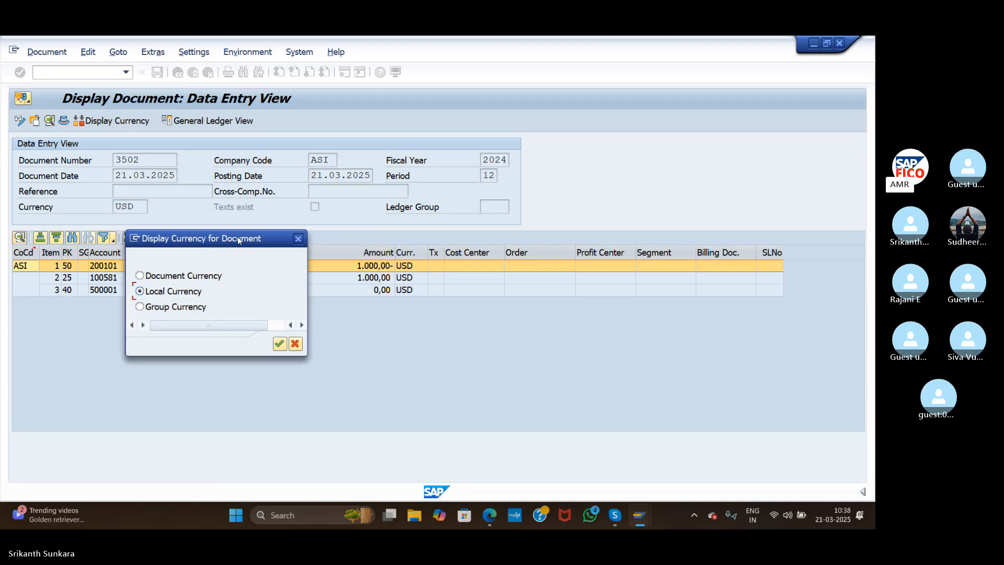
{"action": "left_click", "coordinate": [280, 344]}
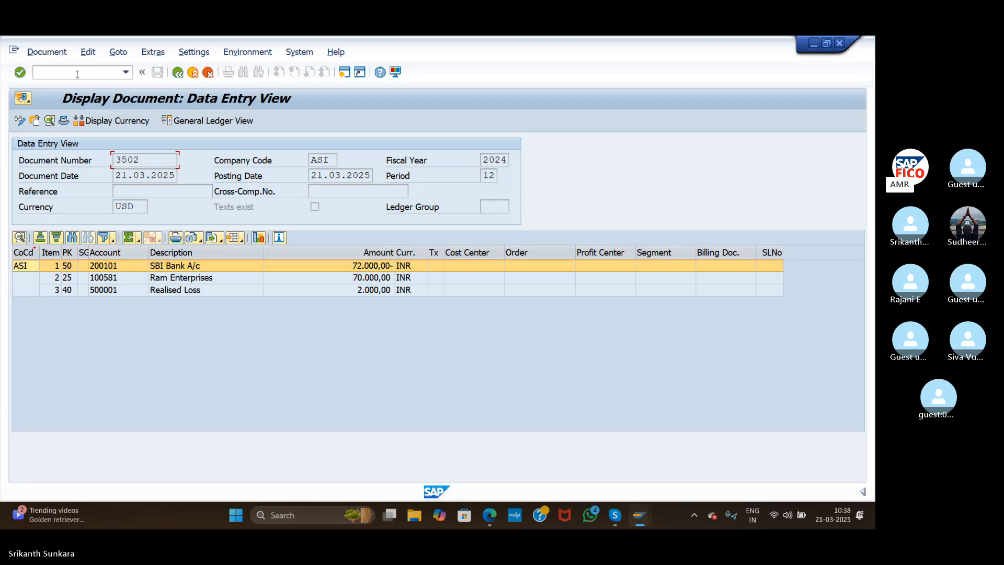
Open a new vendor invoice with transaction FB60 and choose Harish & Co as the vendor
{"action": "type", "text": "/nfb60"}
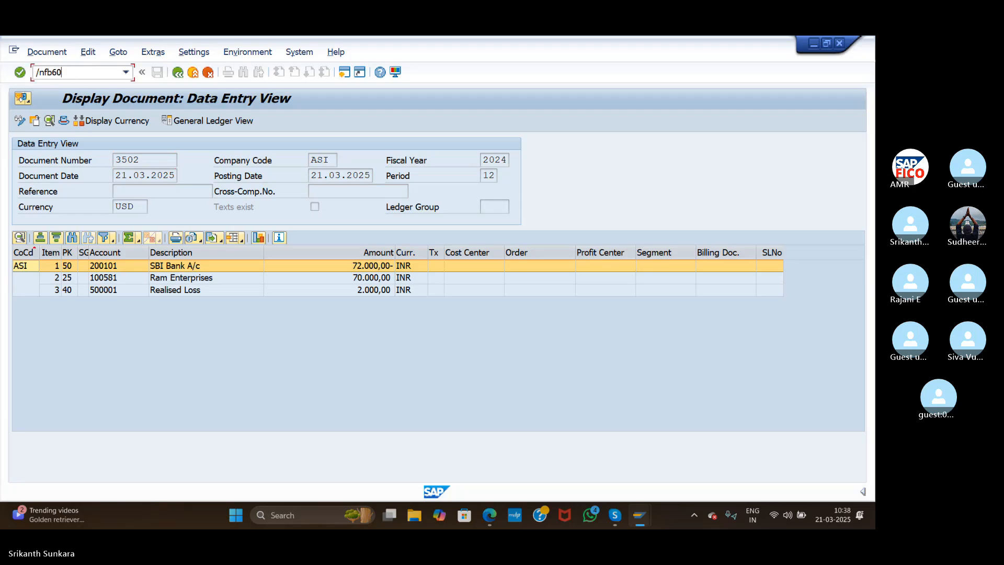
{"action": "key", "text": "Return"}
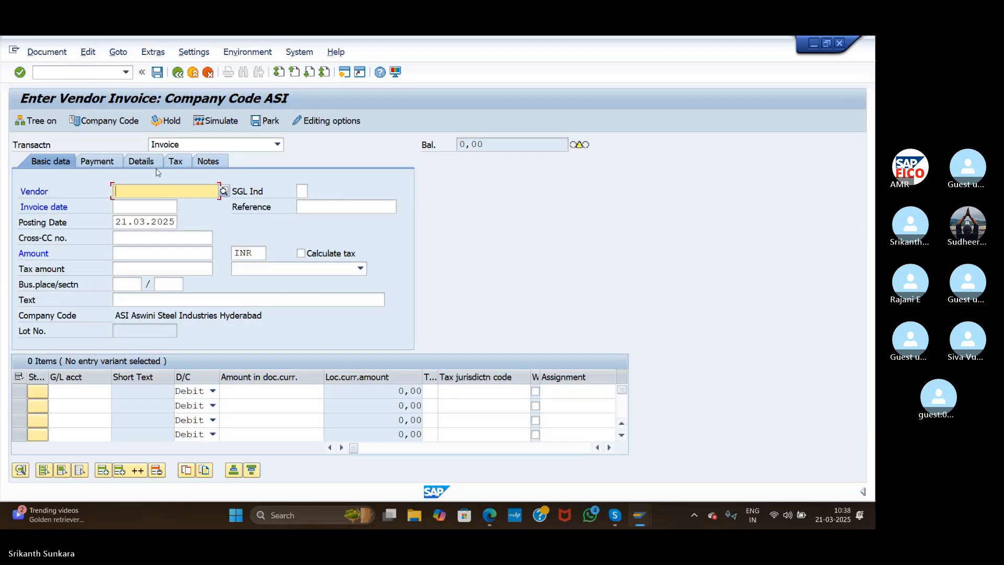
{"action": "left_click", "coordinate": [223, 191]}
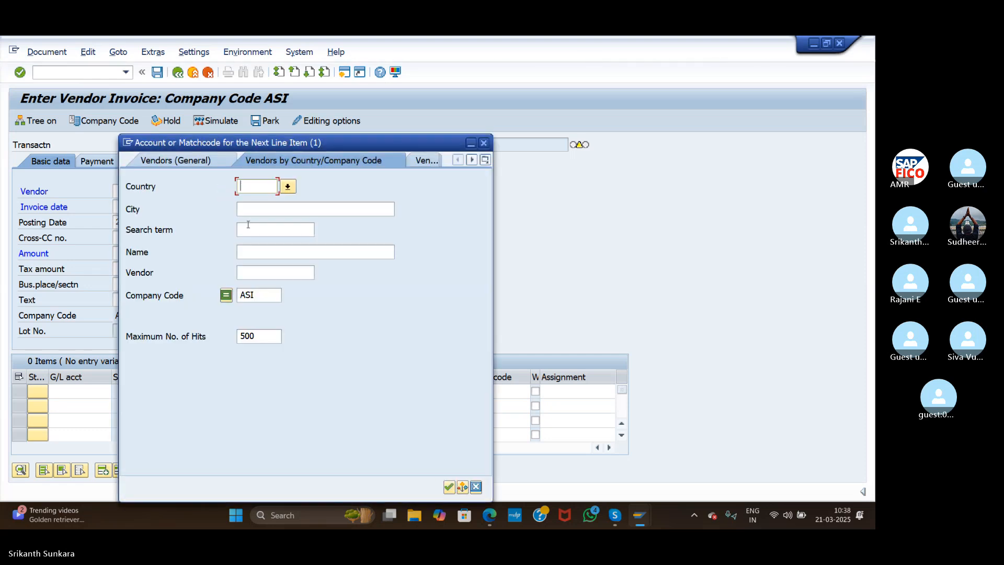
{"action": "left_click", "coordinate": [448, 487]}
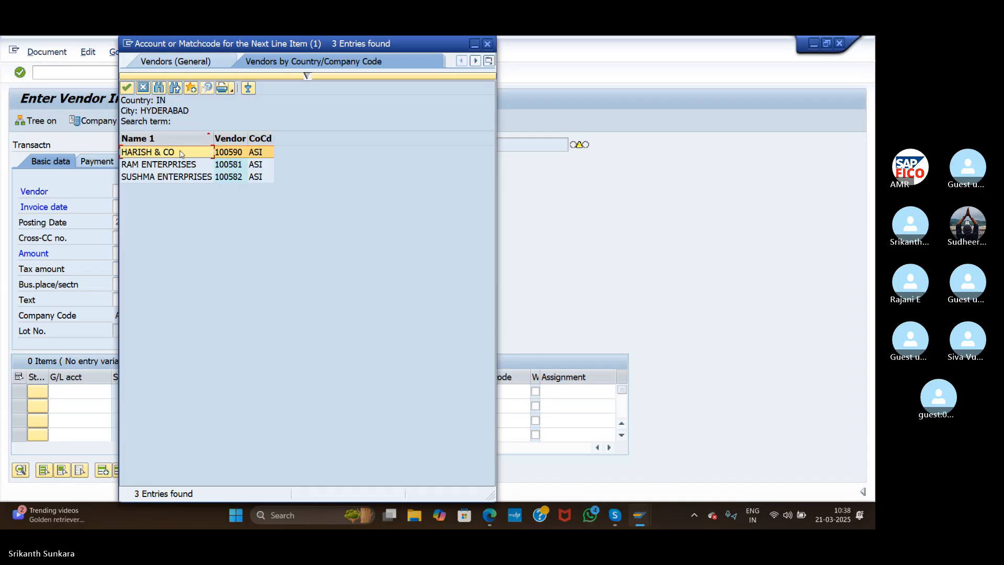
{"action": "double_click", "coordinate": [229, 151]}
Set the invoice date to 21.03.2025 and the invoice amount to 2000 in USD
{"action": "left_click", "coordinate": [147, 204]}
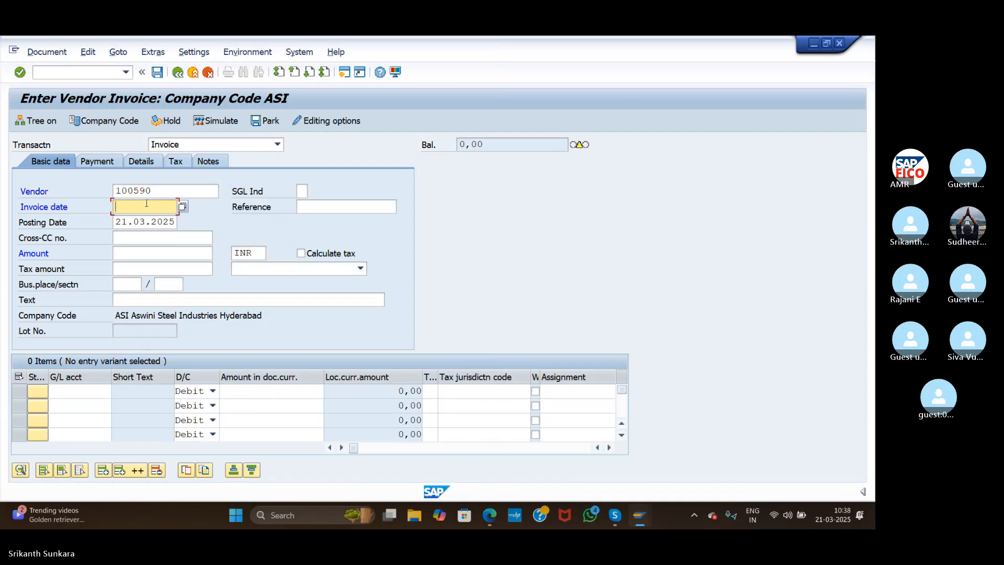
{"action": "type", "text": "21.03.2025"}
{"action": "left_click", "coordinate": [148, 254]}
{"action": "type", "text": "20"}
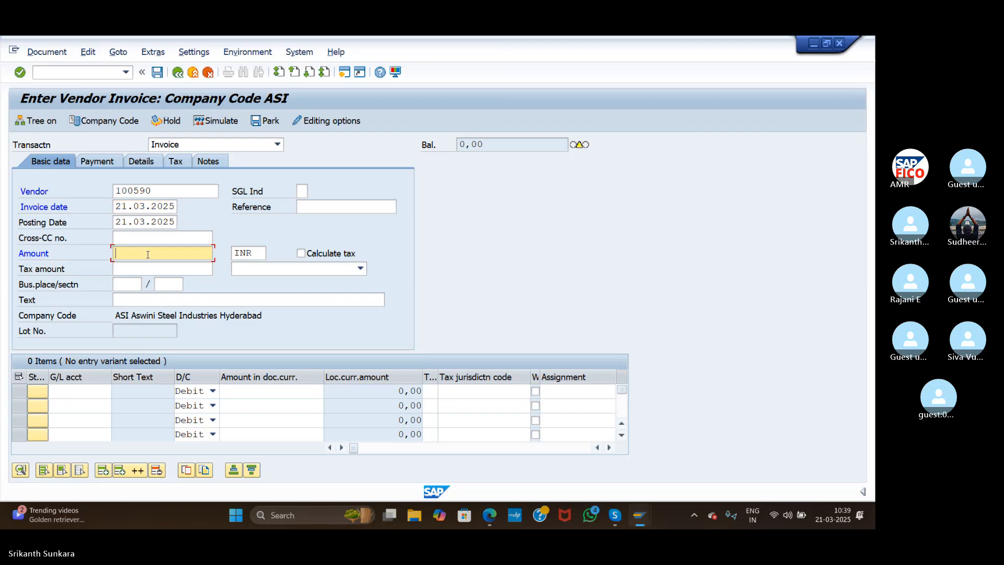
{"action": "type", "text": "00"}
{"action": "key", "text": "Tab"}
{"action": "type", "text": "usd"}
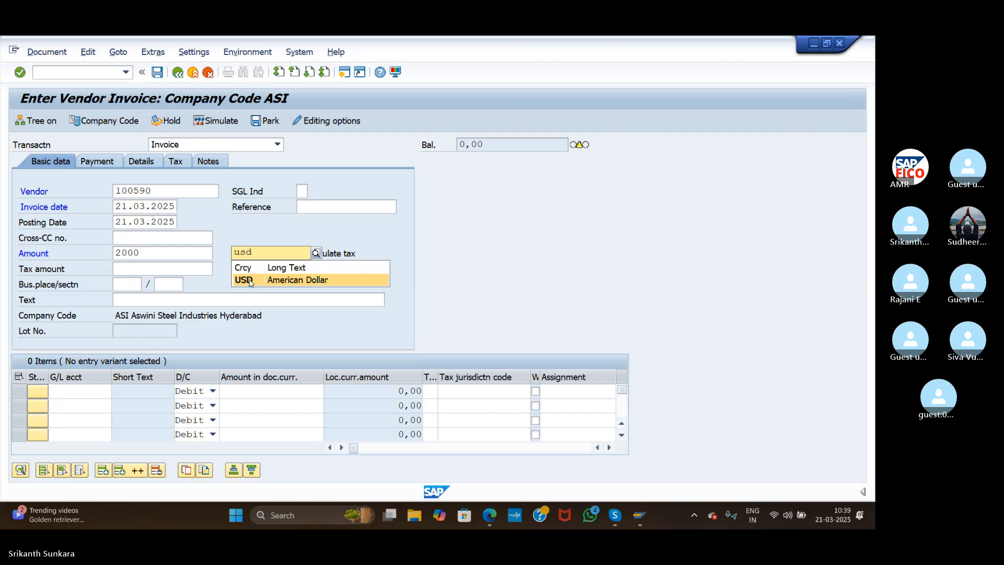
{"action": "left_click", "coordinate": [250, 282]}
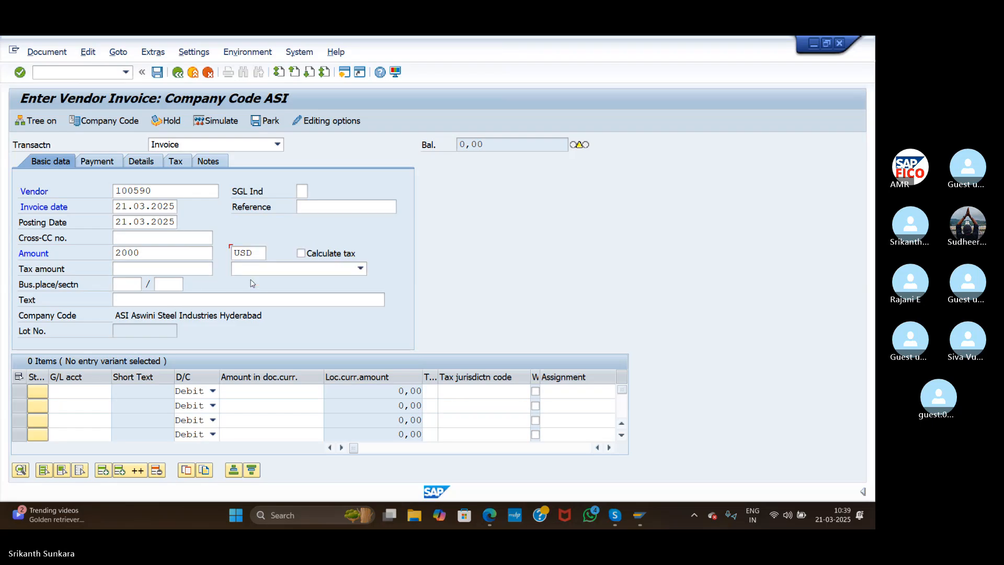
Set the invoice text to "Vendor Invoice posting"
{"action": "left_click", "coordinate": [198, 301]}
{"action": "type", "text": "V"}
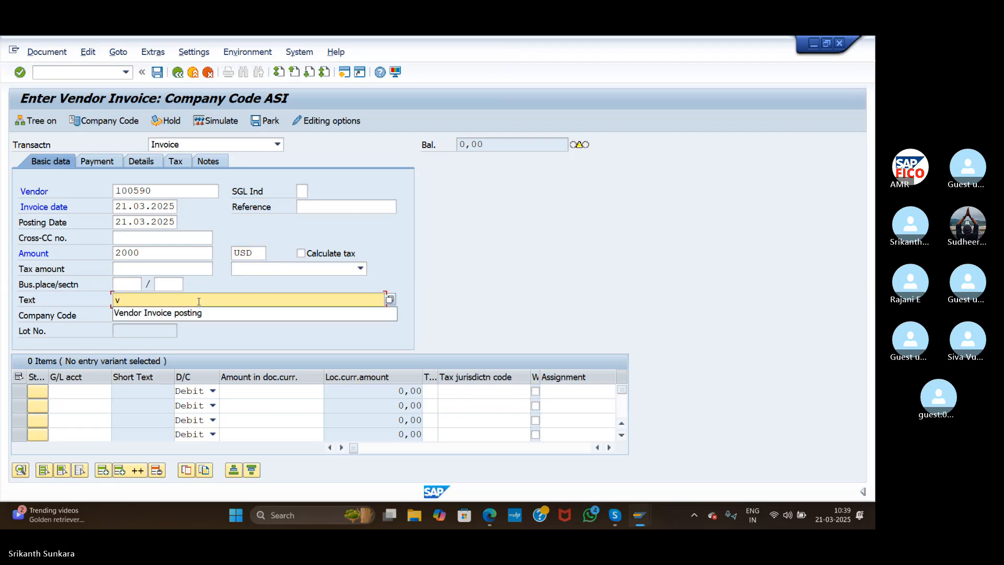
{"action": "left_click", "coordinate": [198, 313]}
Add a debit line item for G/L account 200105, Raw Material Account, with a document currency amount of 2000
{"action": "left_click", "coordinate": [105, 392]}
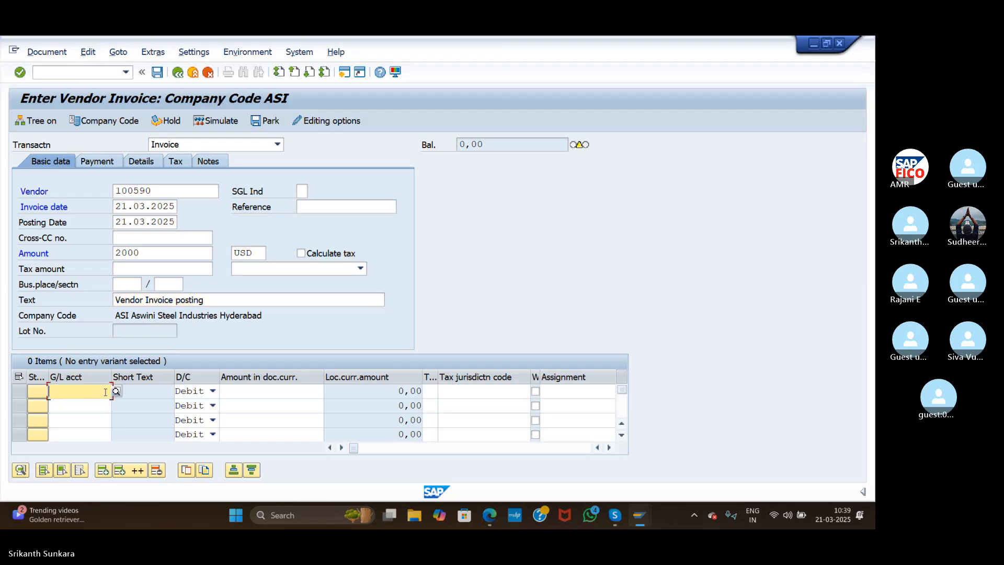
{"action": "left_click", "coordinate": [116, 392]}
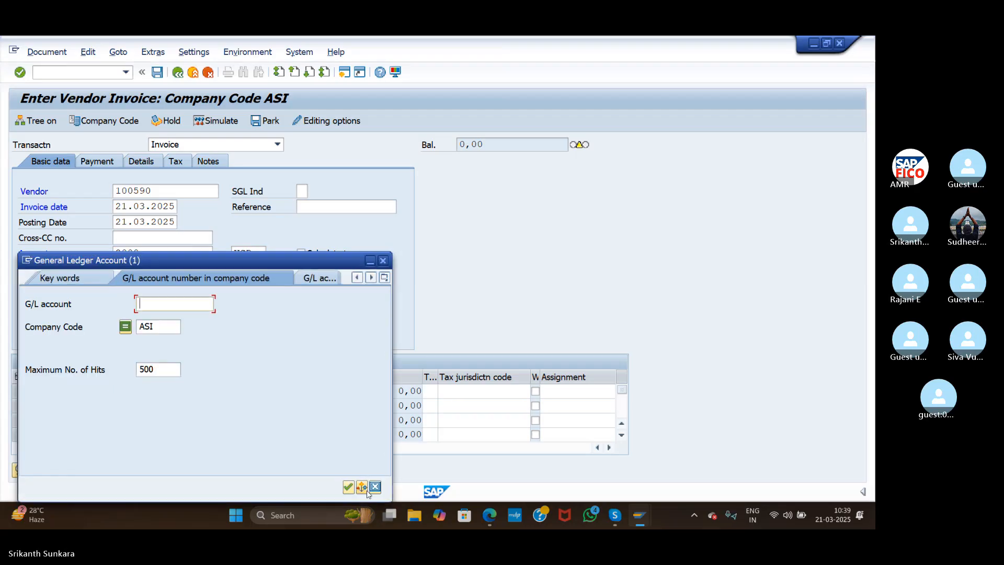
{"action": "left_click", "coordinate": [348, 487]}
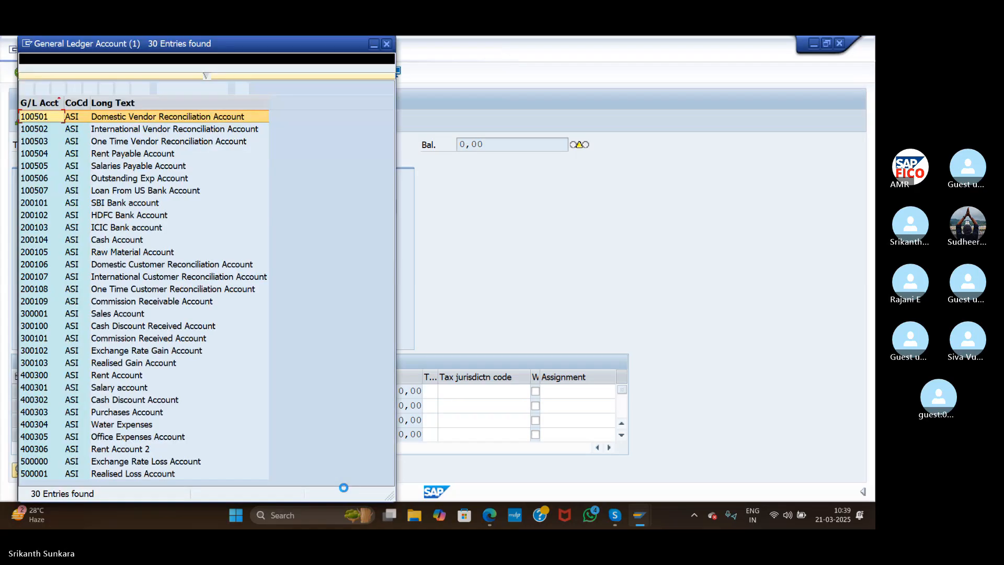
{"action": "left_click", "coordinate": [132, 253]}
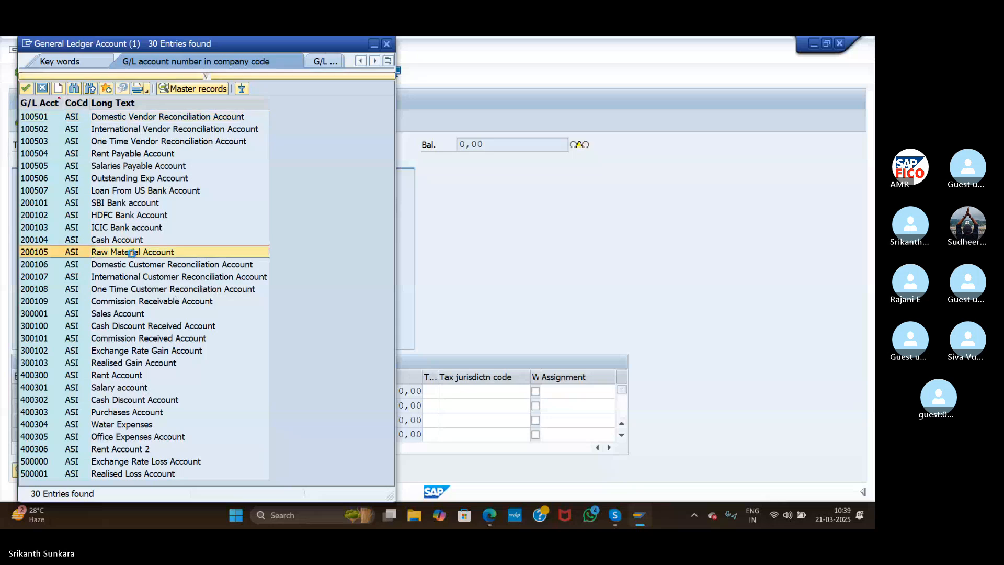
{"action": "double_click", "coordinate": [131, 253]}
{"action": "left_click", "coordinate": [294, 395]}
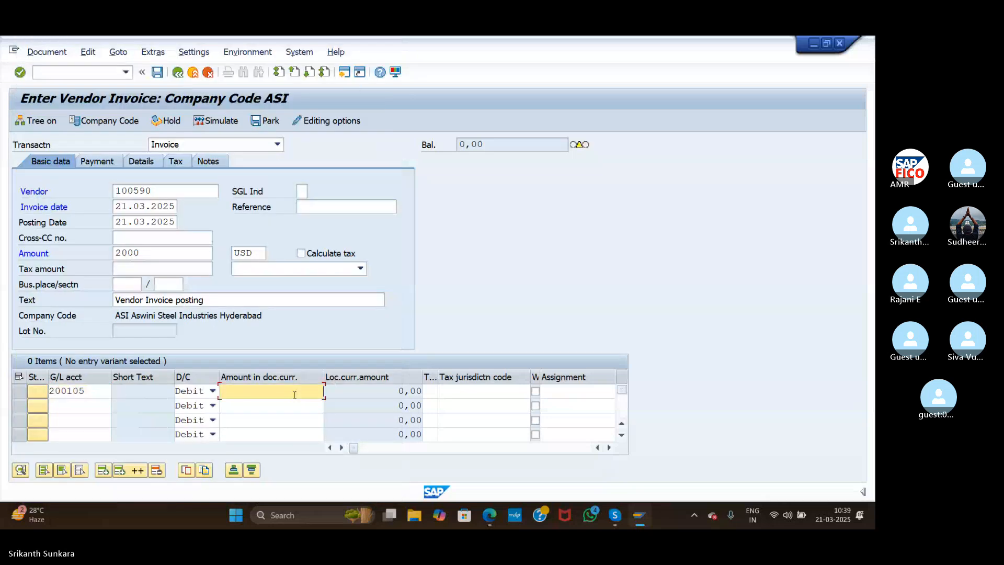
{"action": "type", "text": "2000"}
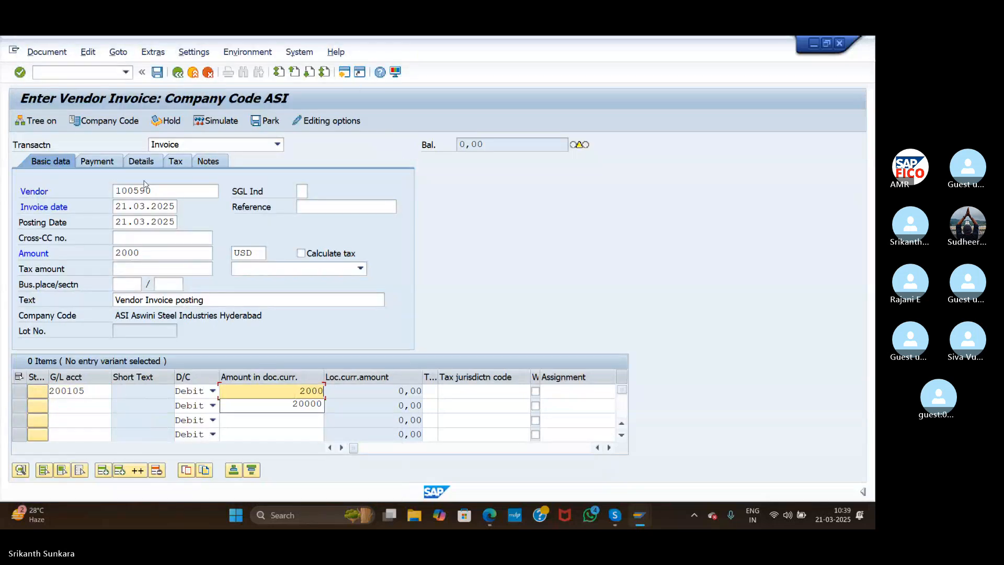
Validate and simulate the USD vendor invoice, and post it
{"action": "left_click", "coordinate": [20, 73]}
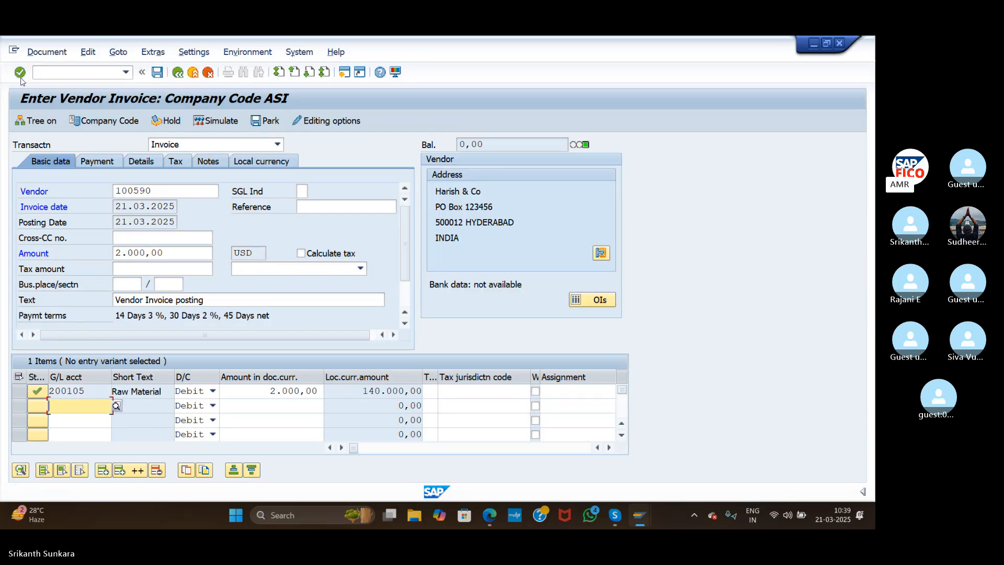
{"action": "left_click", "coordinate": [214, 118]}
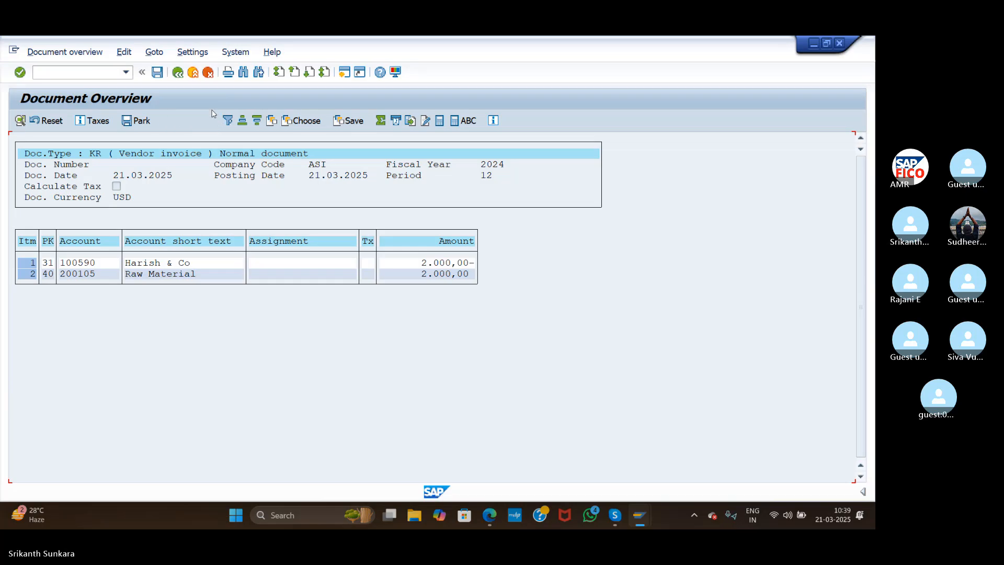
{"action": "left_click", "coordinate": [158, 72]}
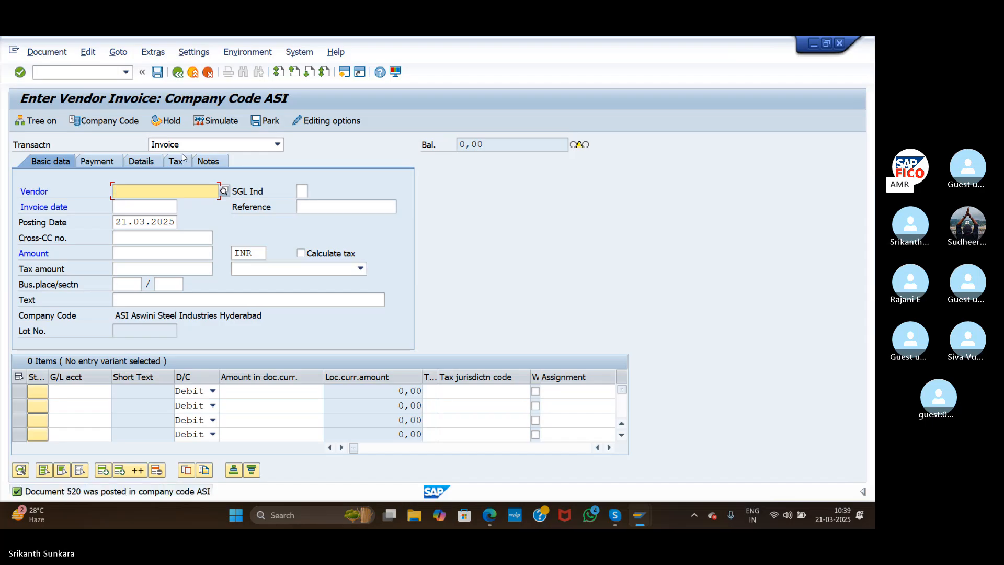
Open the outgoing payment entry with transaction F-53
{"action": "left_click", "coordinate": [84, 73]}
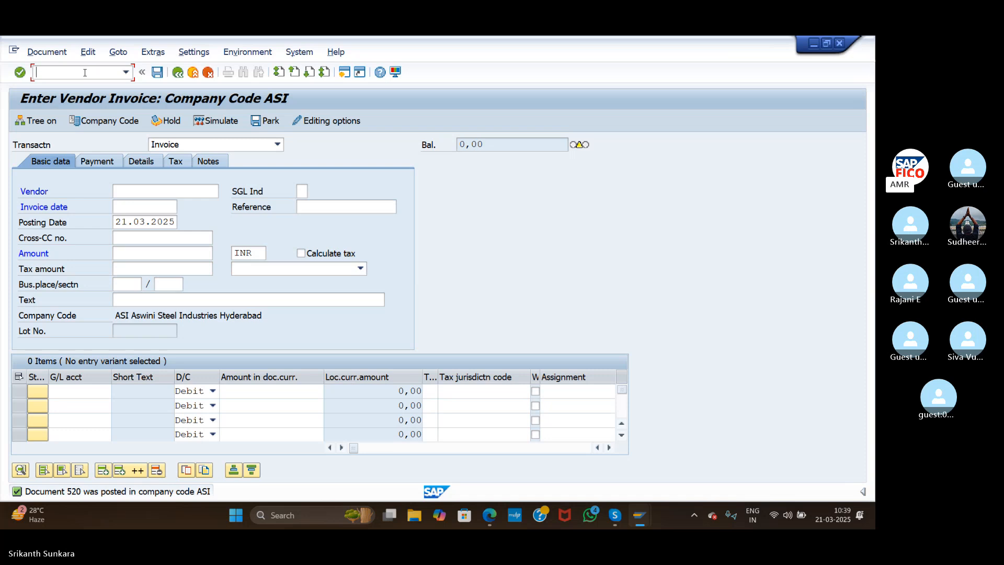
{"action": "type", "text": "/nf"}
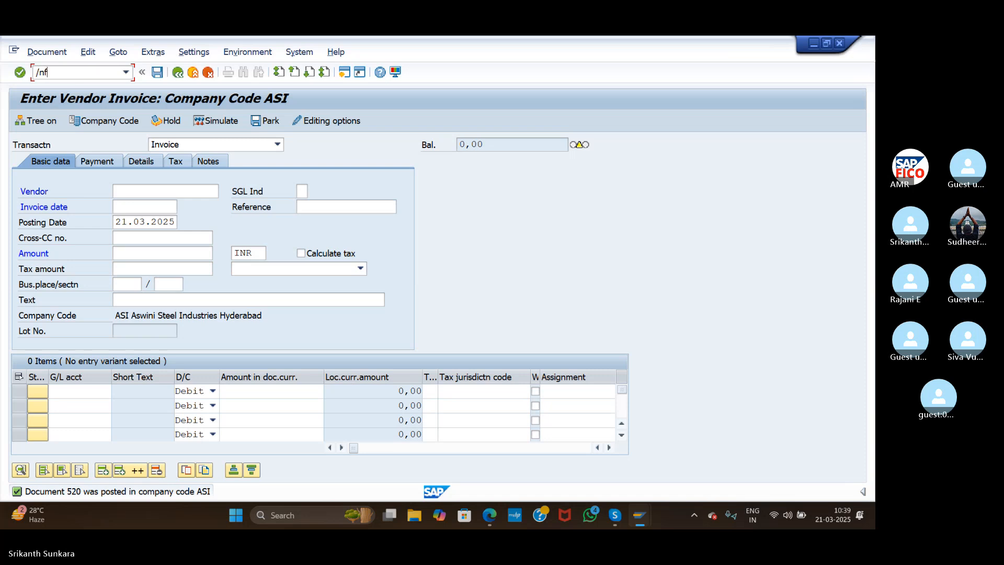
{"action": "type", "text": "-53"}
{"action": "key", "text": "Return"}
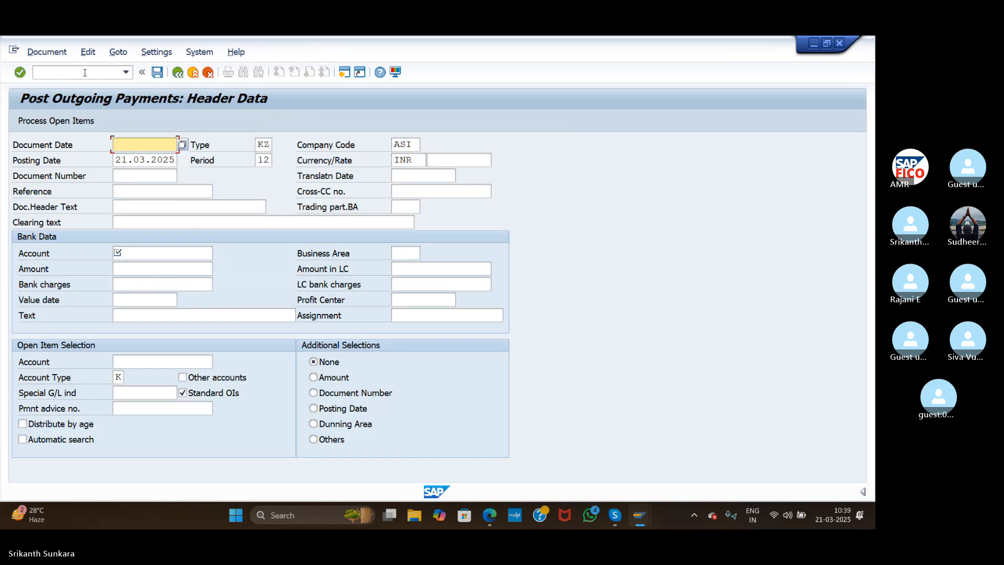
Set the payment's document date to 21.03.2025 and its currency to USD with exchange rate 68
{"action": "type", "text": "21.03.2025"}
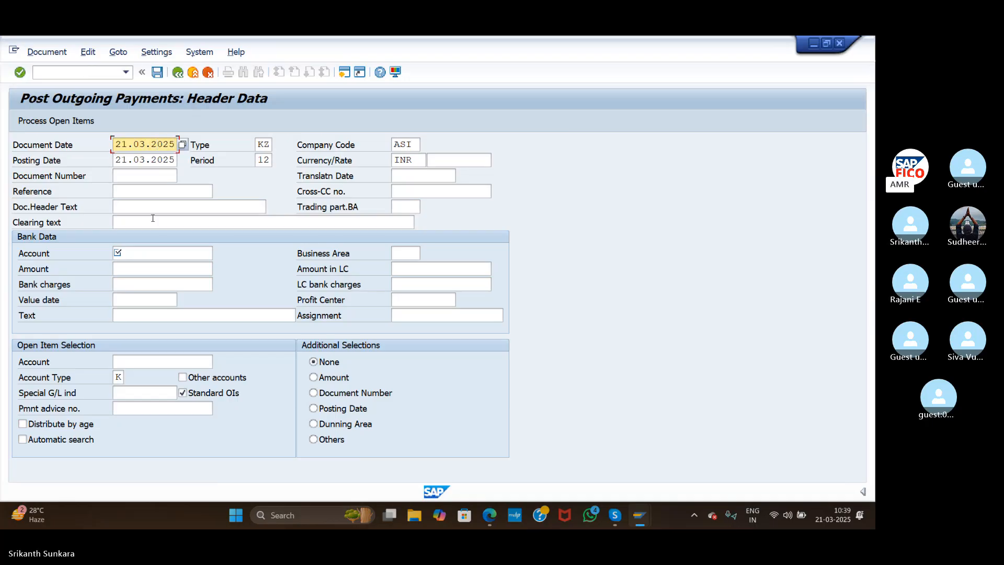
{"action": "left_click", "coordinate": [156, 250]}
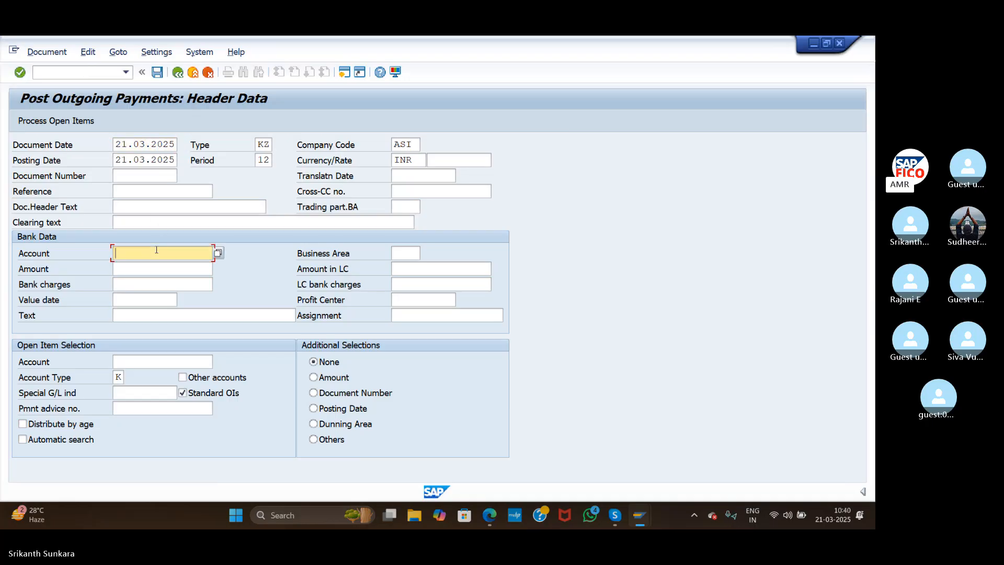
{"action": "double_click", "coordinate": [402, 160]}
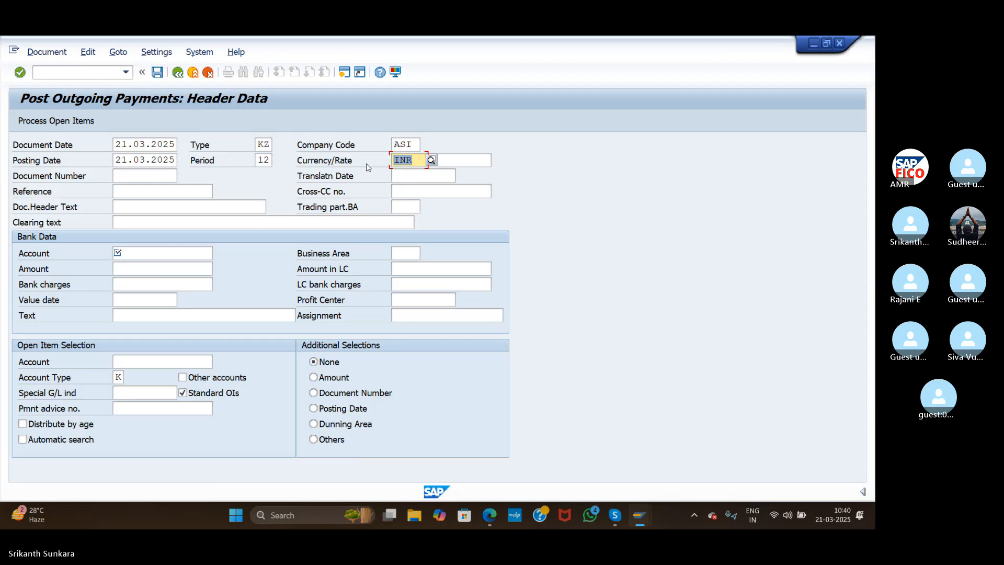
{"action": "type", "text": "USD"}
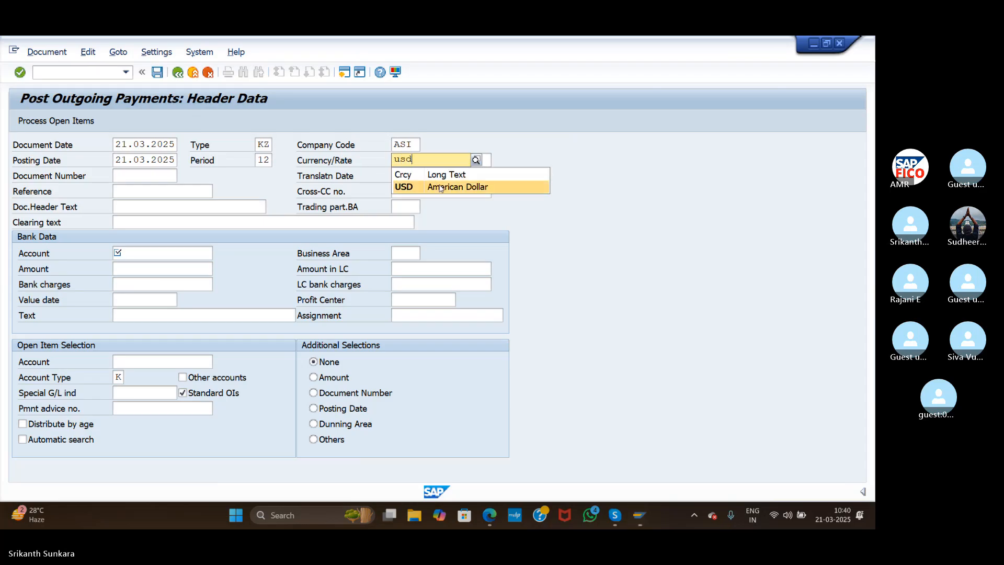
{"action": "left_click", "coordinate": [440, 186]}
{"action": "left_click", "coordinate": [461, 161]}
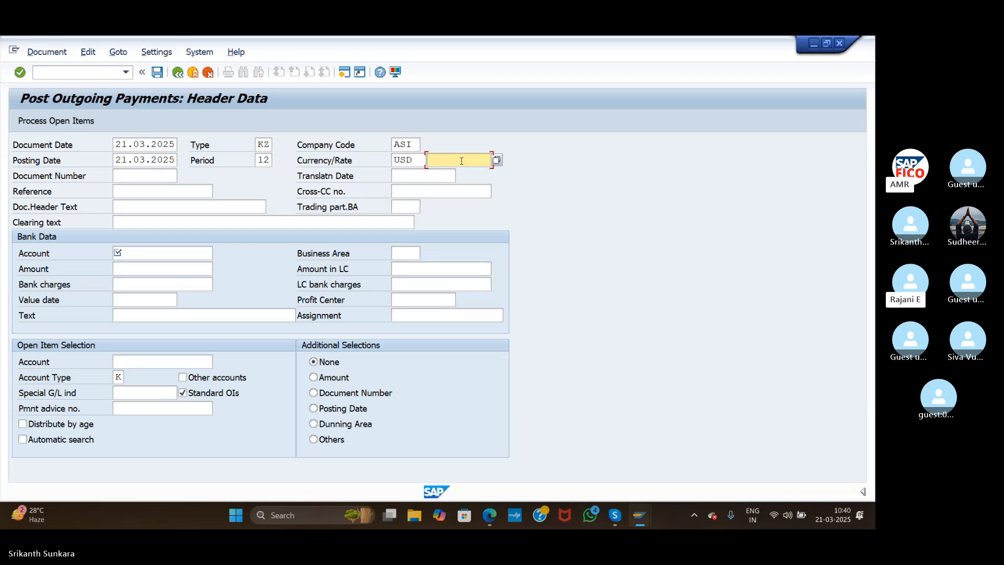
{"action": "type", "text": "68"}
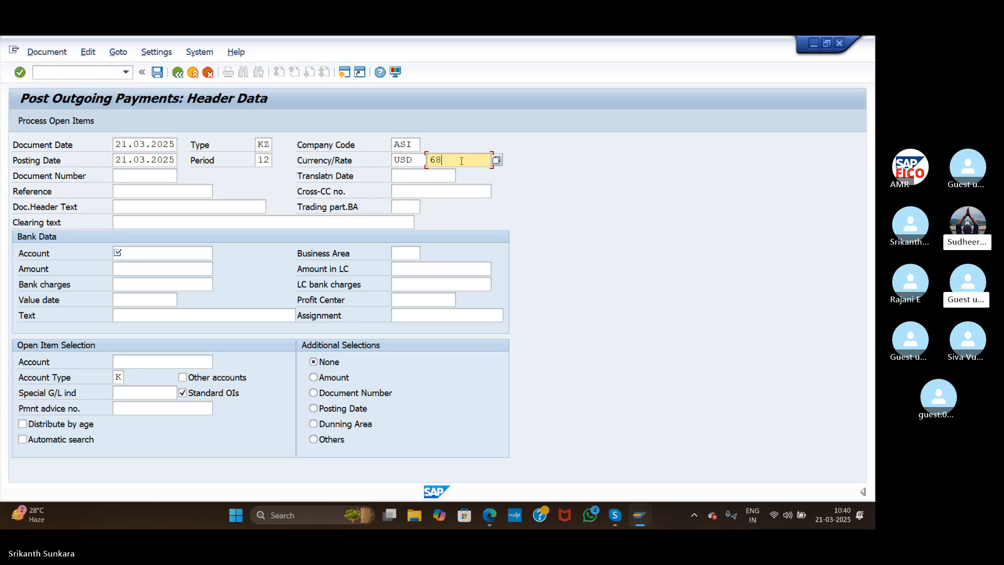
Switch to Skype, close the enlarged chat image and unmute the microphone in the meeting
{"action": "mouse_move", "coordinate": [618, 518]}
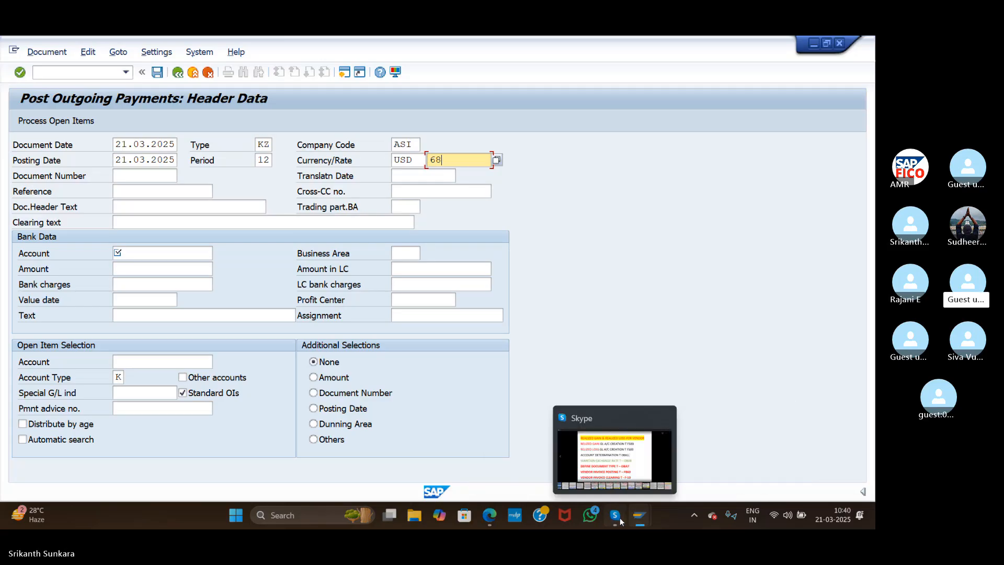
{"action": "left_click", "coordinate": [620, 521]}
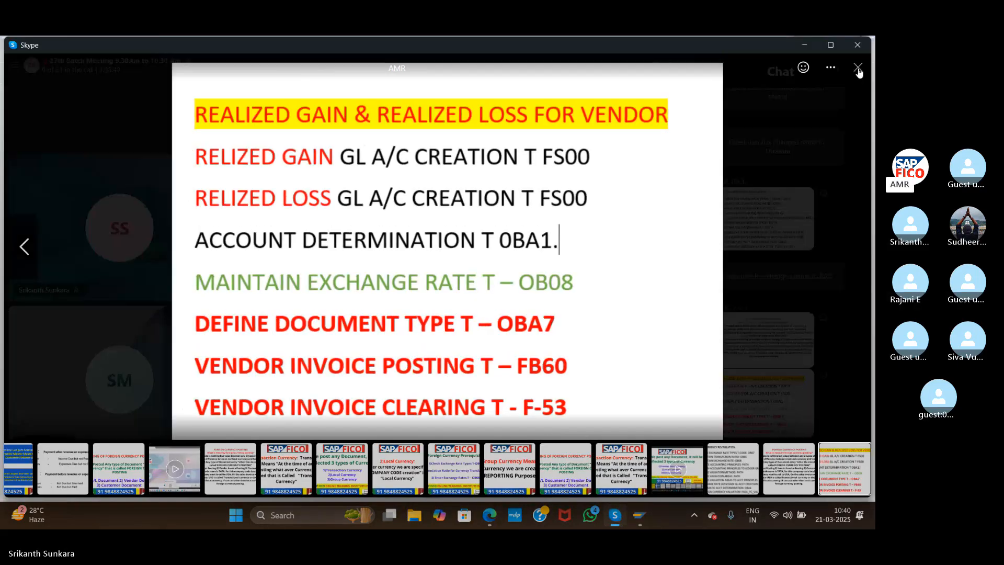
{"action": "left_click", "coordinate": [858, 70]}
{"action": "left_click", "coordinate": [307, 476]}
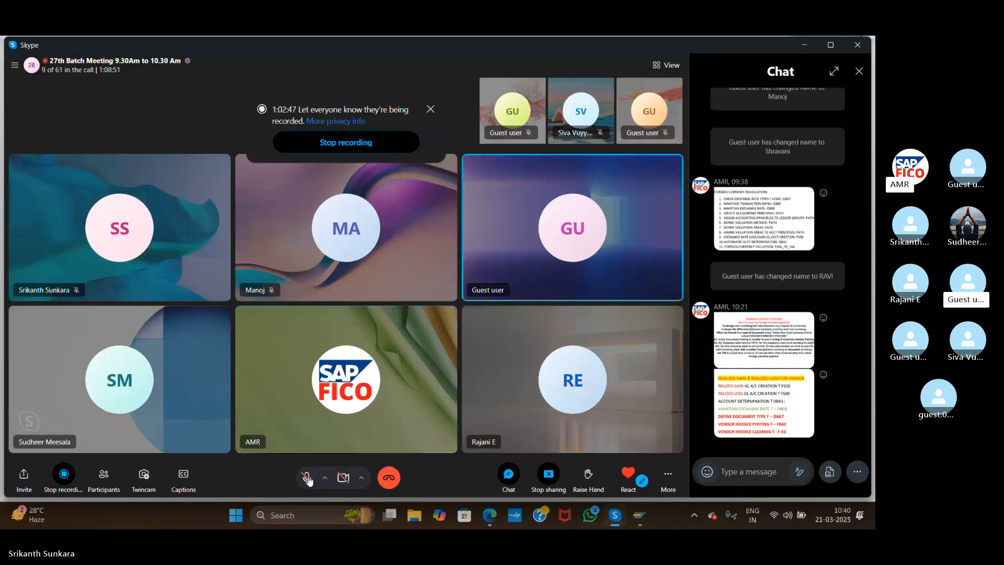
{"action": "left_click", "coordinate": [307, 477]}
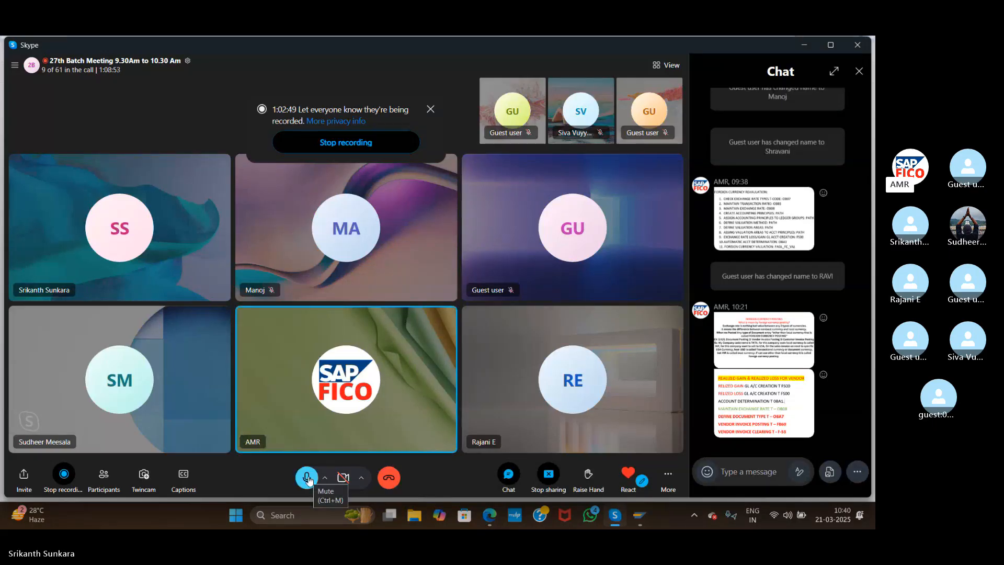
Return to the SAP outgoing payment and enter SBI Bank account 200101 as the bank account with an amount of 2000
{"action": "key", "text": "alt+Tab"}
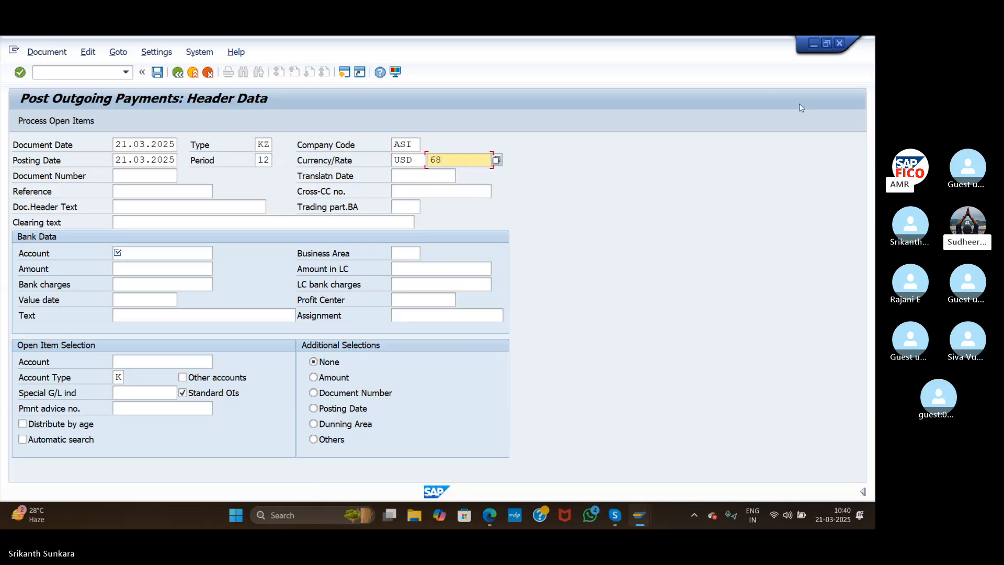
{"action": "left_click", "coordinate": [799, 120]}
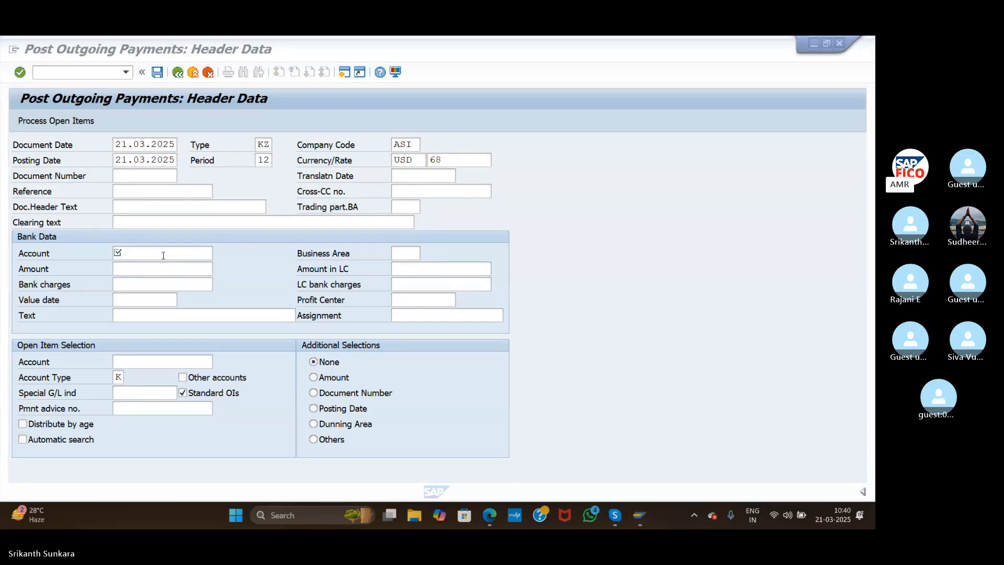
{"action": "left_click", "coordinate": [139, 249]}
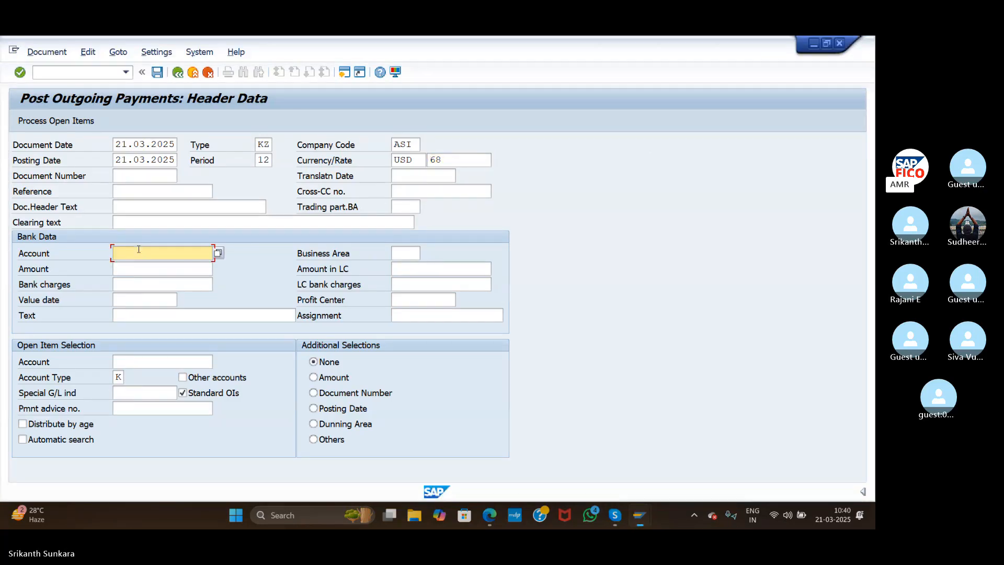
{"action": "left_click", "coordinate": [220, 253]}
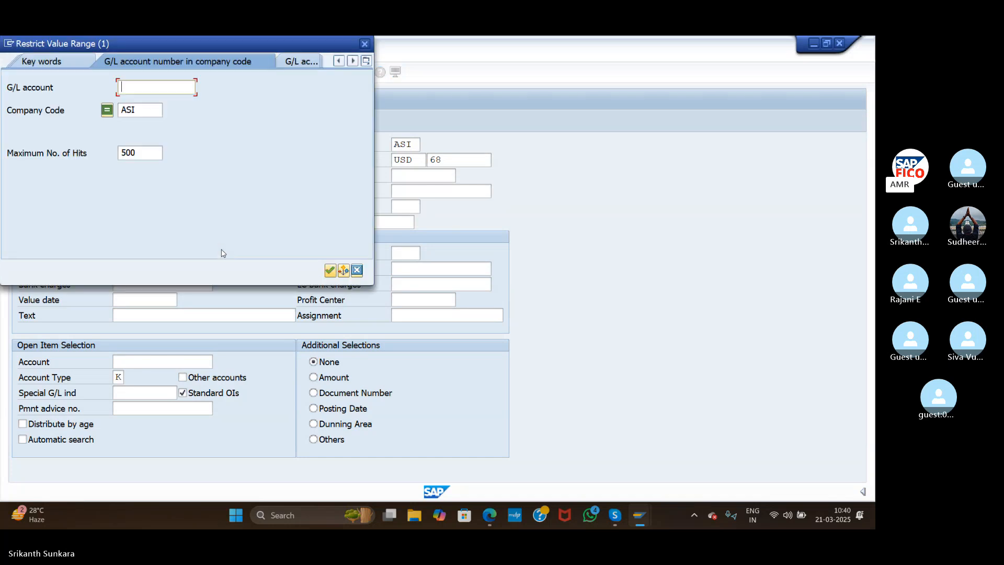
{"action": "left_click", "coordinate": [330, 269]}
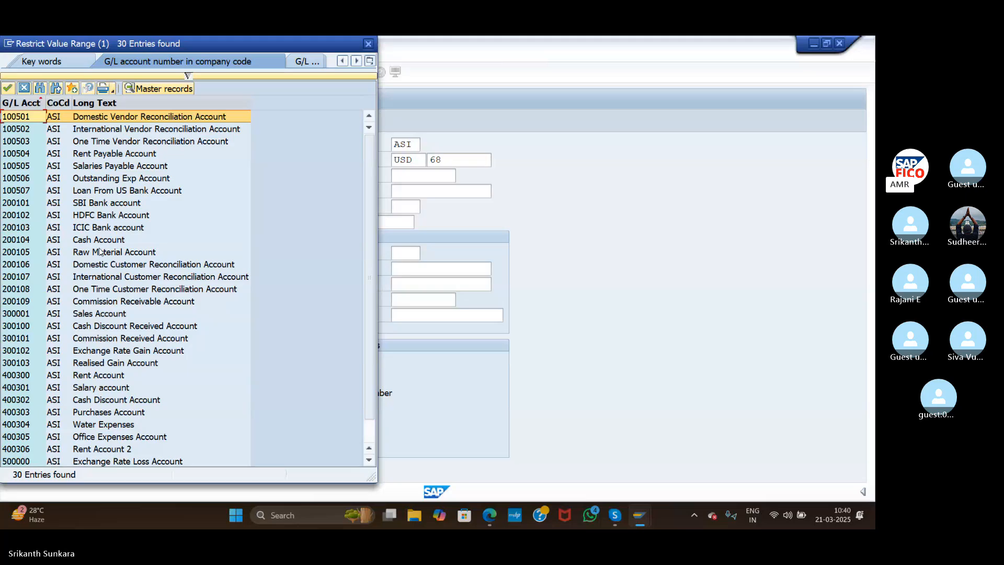
{"action": "double_click", "coordinate": [92, 204]}
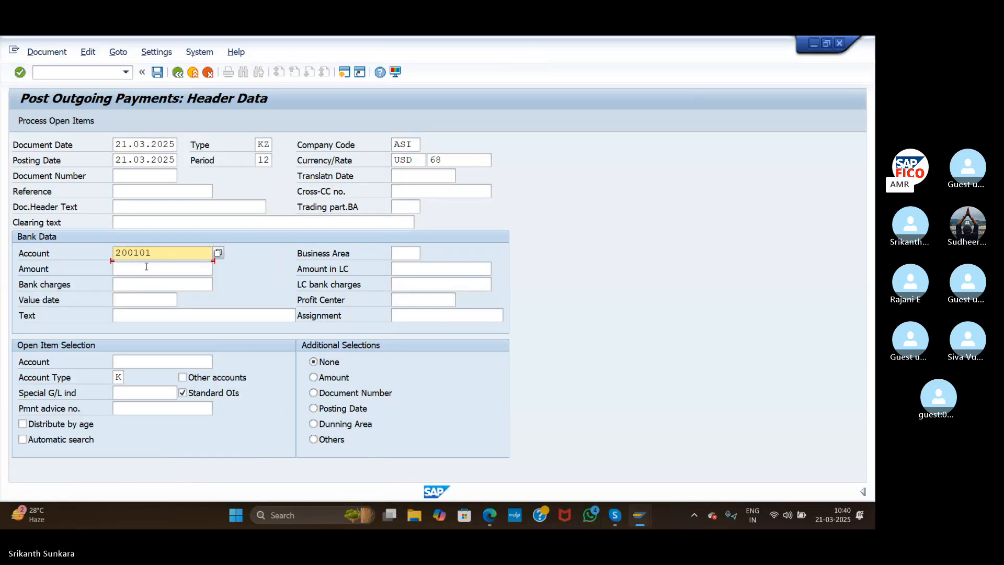
{"action": "left_click", "coordinate": [146, 267]}
{"action": "type", "text": "2000"}
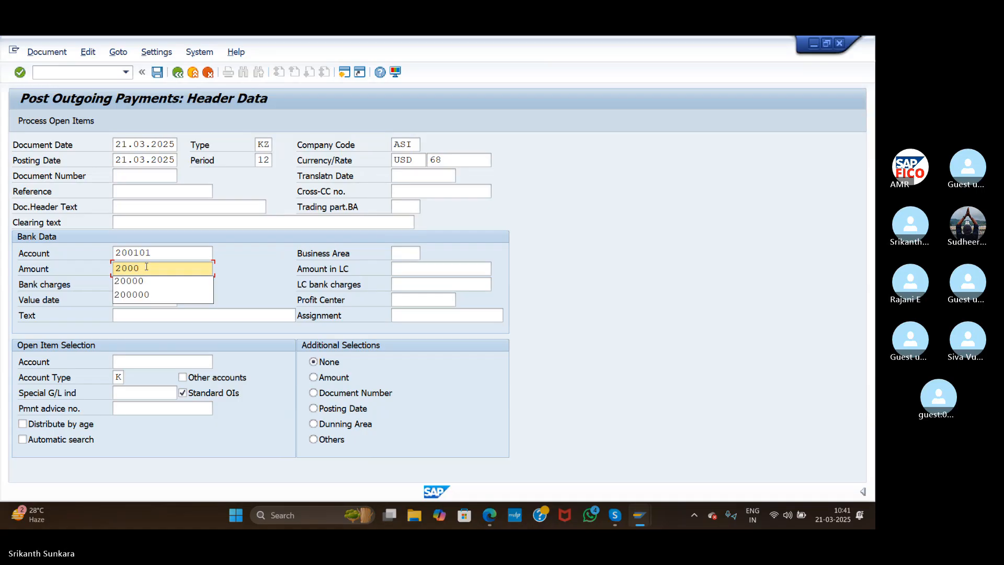
{"action": "left_click", "coordinate": [218, 316]}
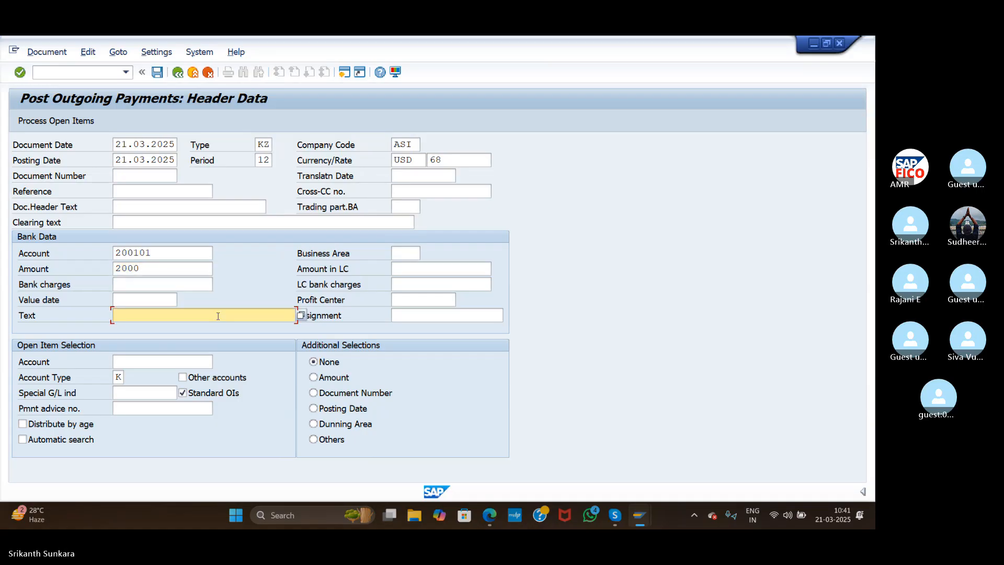
Choose vendor Harish & Co for the open item selection and process its open items, accepting the exchange rate deviation
{"action": "left_click", "coordinate": [176, 360]}
{"action": "left_click", "coordinate": [218, 362]}
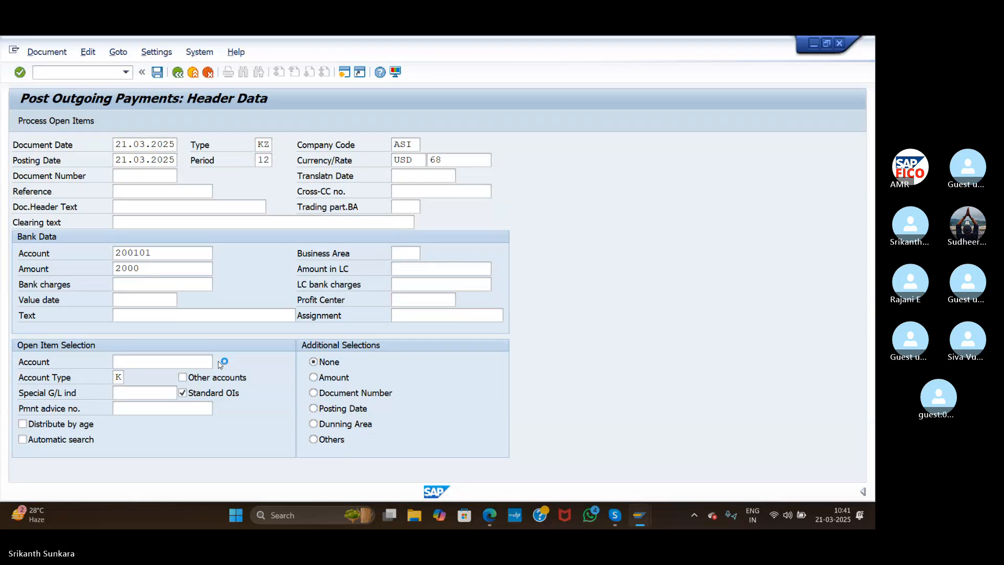
{"action": "left_click", "coordinate": [330, 388]}
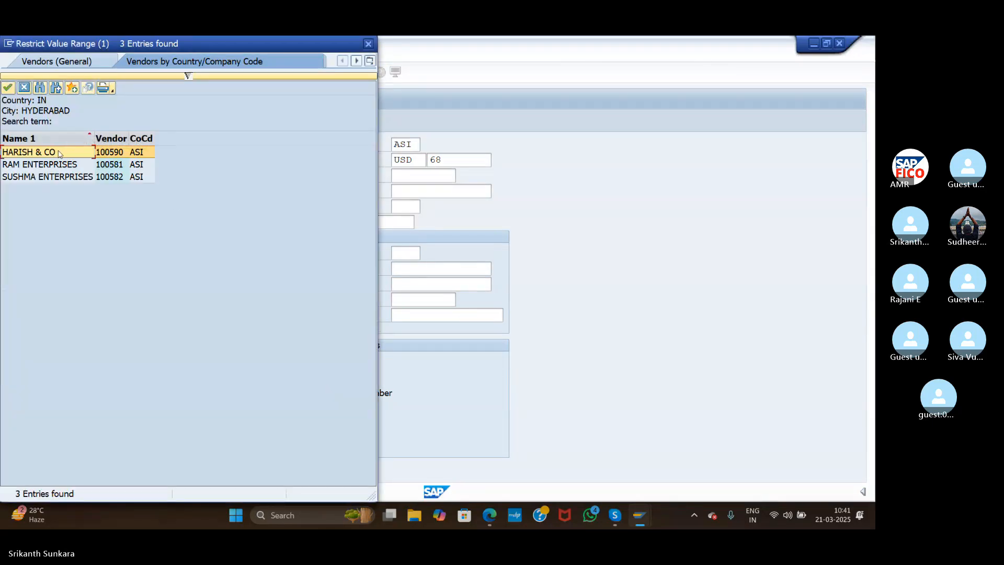
{"action": "double_click", "coordinate": [58, 152]}
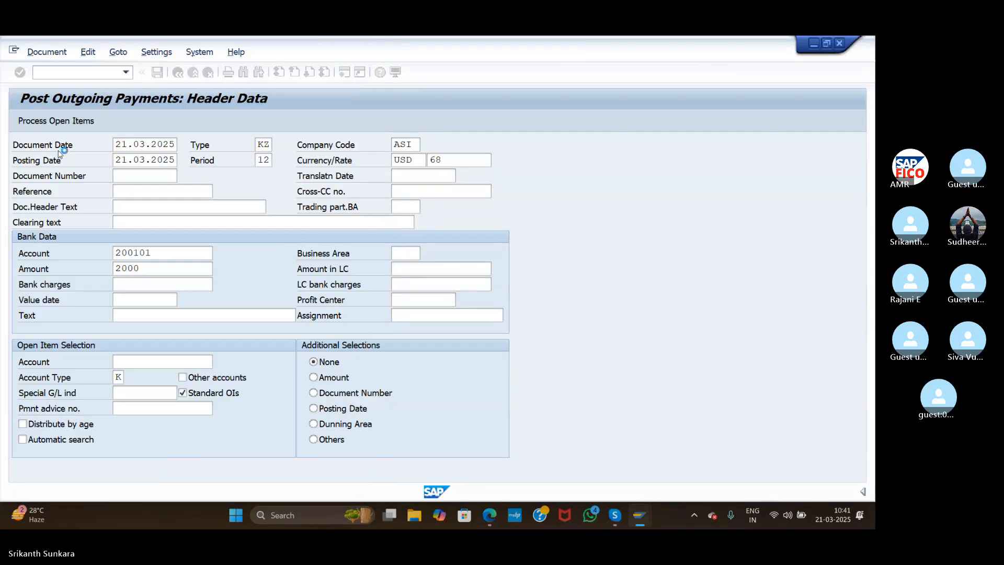
{"action": "left_click", "coordinate": [46, 122]}
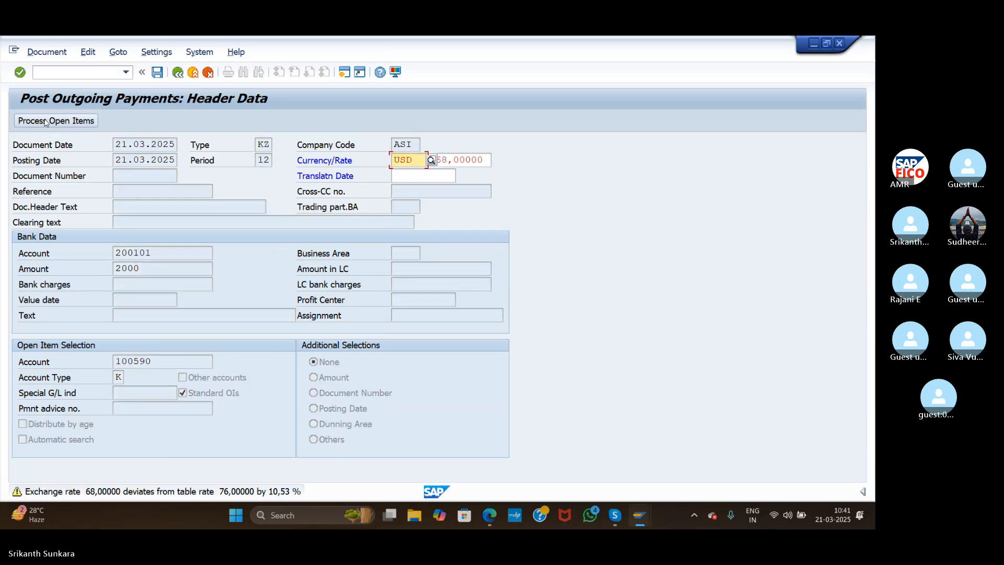
{"action": "left_click", "coordinate": [21, 75]}
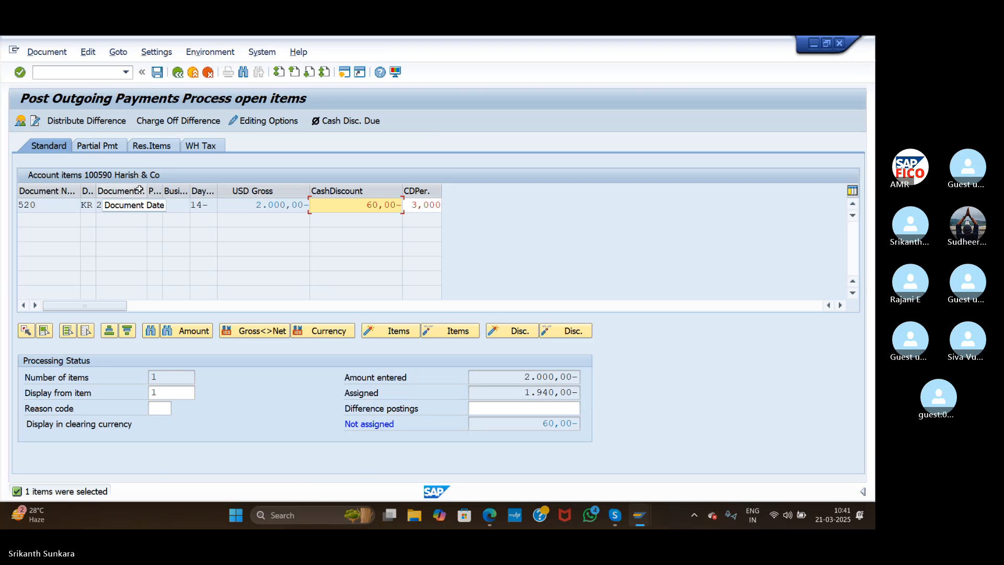
Clear the cash discount on the vendor's open invoice and update the assigned amounts
{"action": "key", "text": "BackSpace"}
{"action": "key", "text": "BackSpace"}
{"action": "key", "text": "BackSpace"}
{"action": "key", "text": "BackSpace"}
{"action": "key", "text": "BackSpace"}
{"action": "key", "text": "BackSpace"}
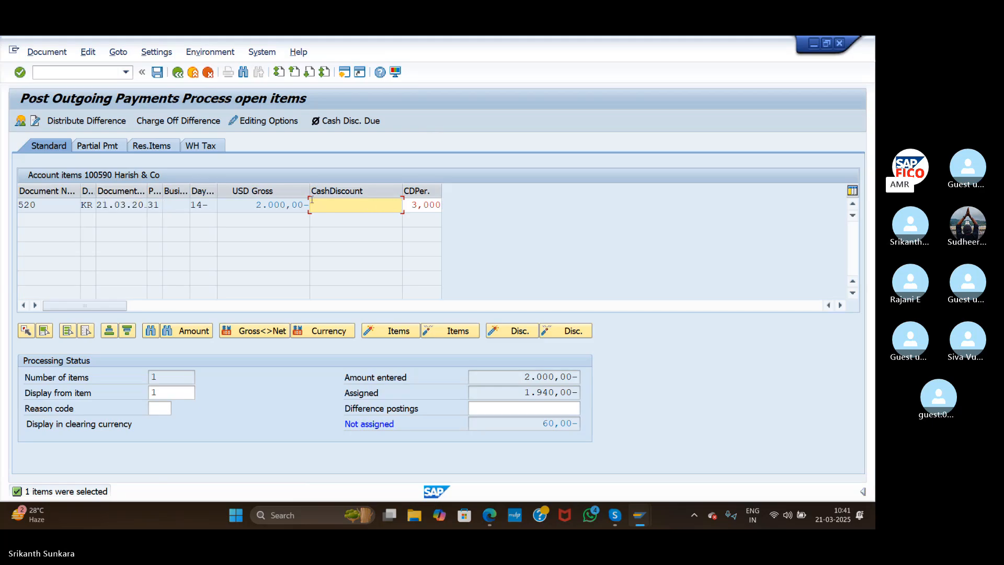
{"action": "left_click", "coordinate": [20, 72]}
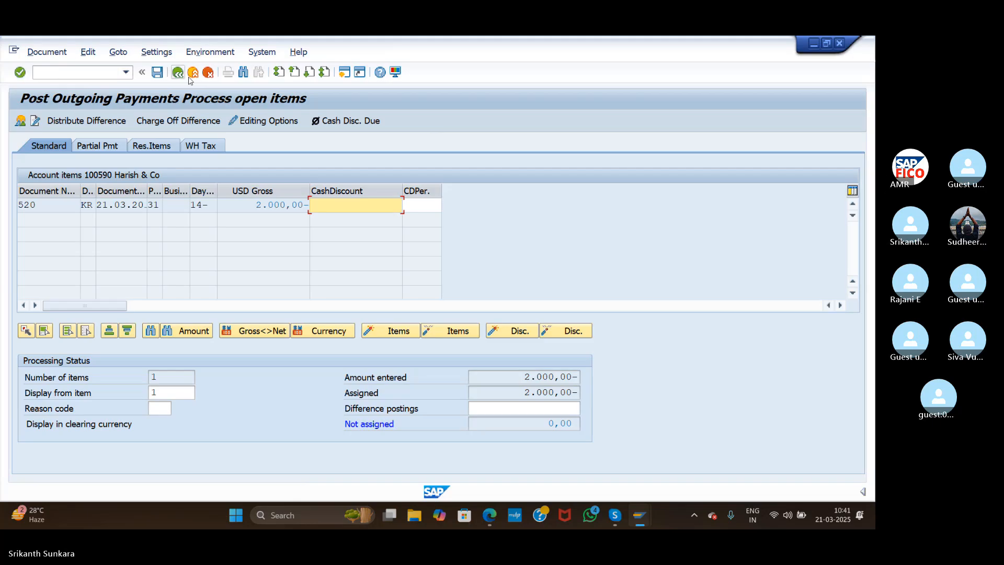
Simulate the outgoing payment with its line items displayed in local currency, and post the document
{"action": "left_click", "coordinate": [35, 56]}
{"action": "left_click", "coordinate": [44, 83]}
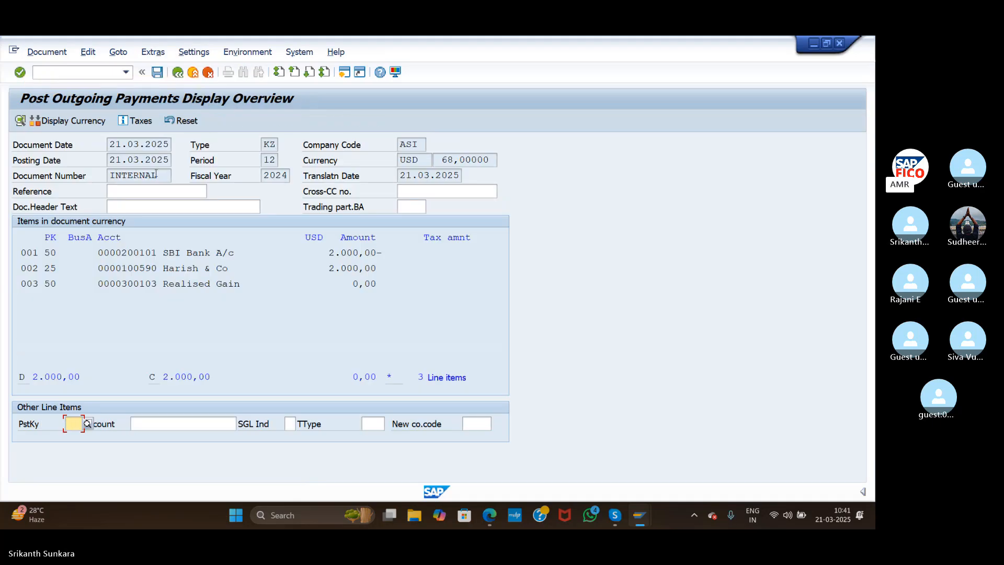
{"action": "left_click", "coordinate": [82, 125]}
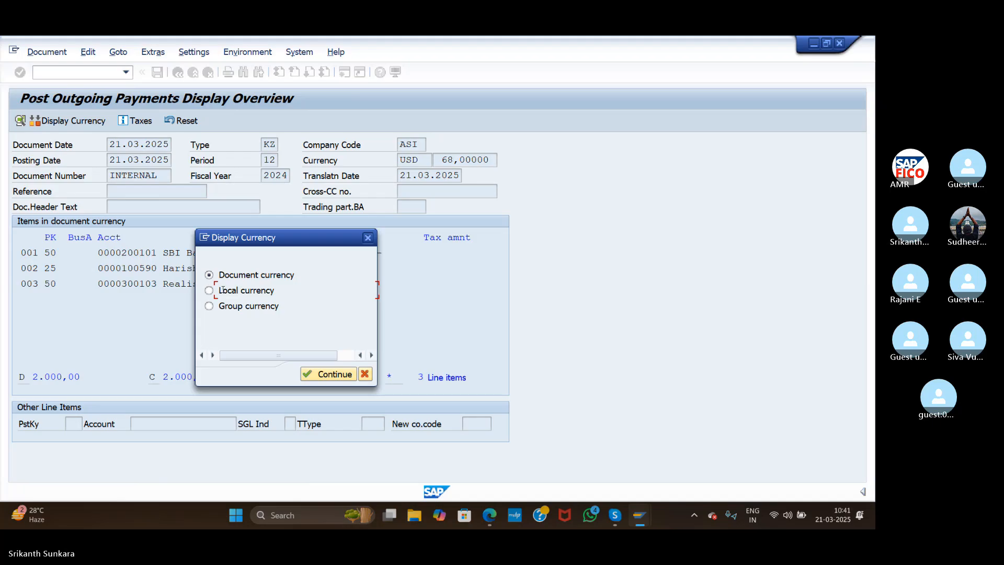
{"action": "left_click", "coordinate": [324, 373]}
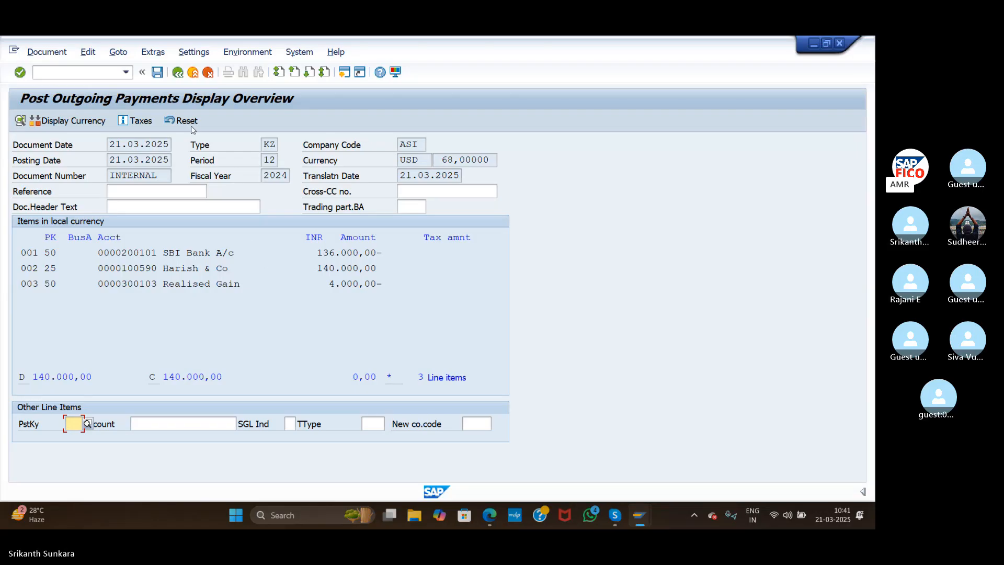
{"action": "left_click", "coordinate": [157, 73]}
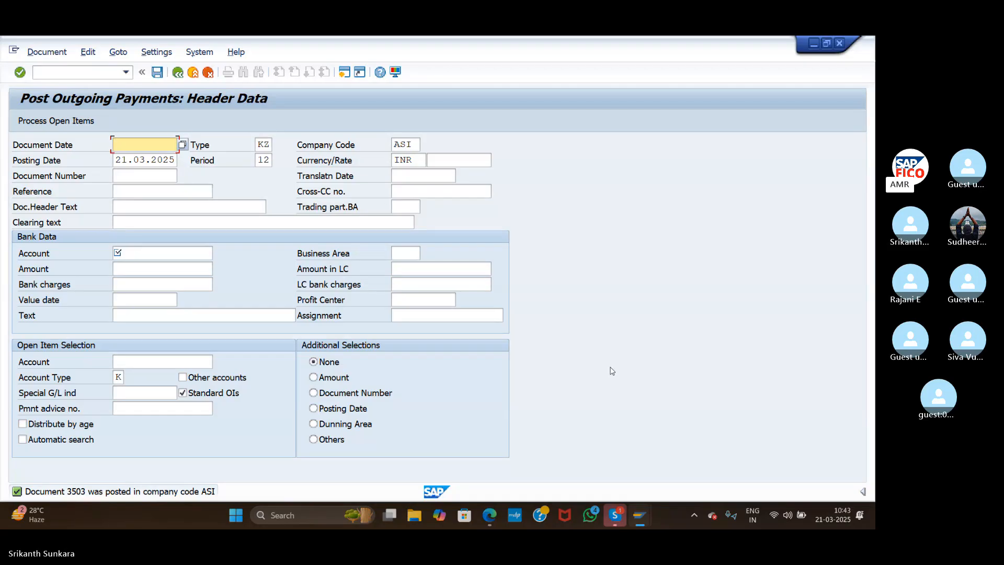
Open the currency exchange rates with transaction OB08 and jump to the entries for exchange rate type AS11
{"action": "left_click", "coordinate": [111, 72]}
{"action": "type", "text": "/n"}
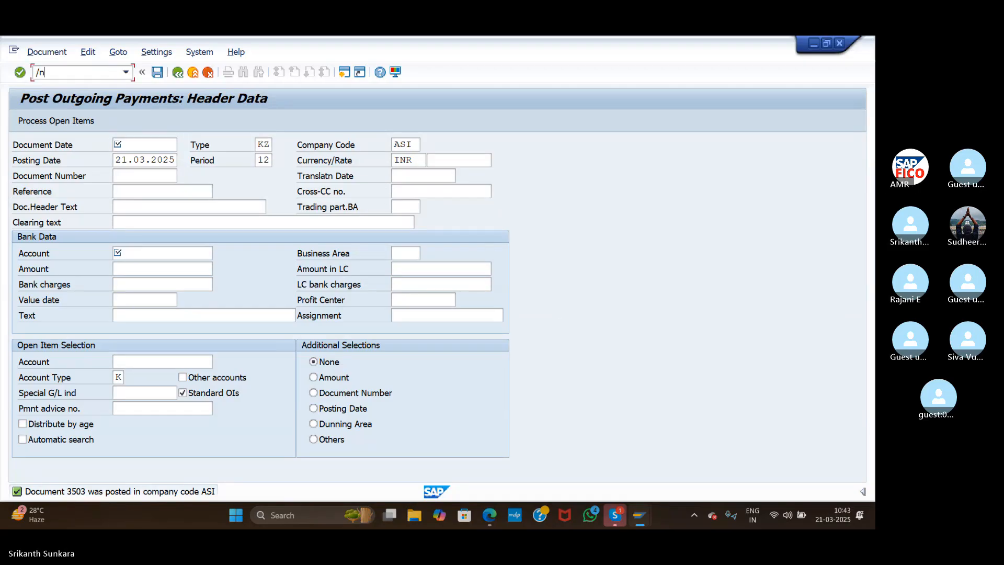
{"action": "type", "text": "ob08"}
{"action": "key", "text": "Return"}
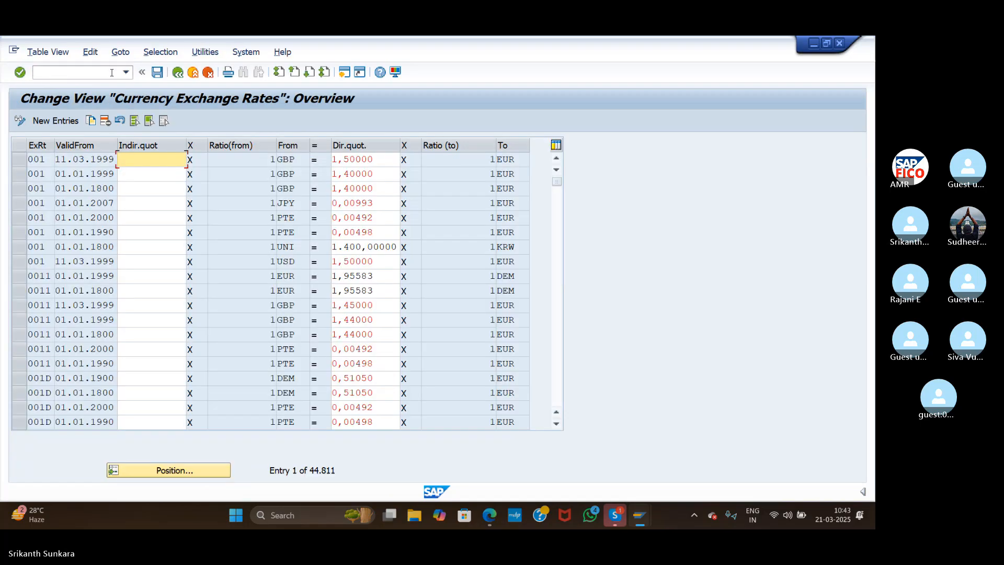
{"action": "left_click", "coordinate": [199, 470]}
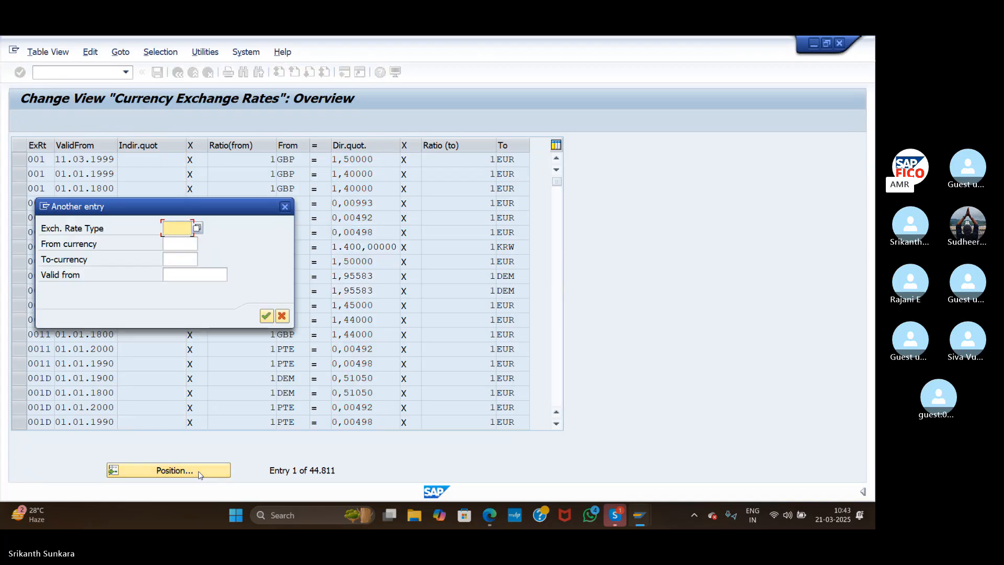
{"action": "type", "text": "as11"}
{"action": "key", "text": "Return"}
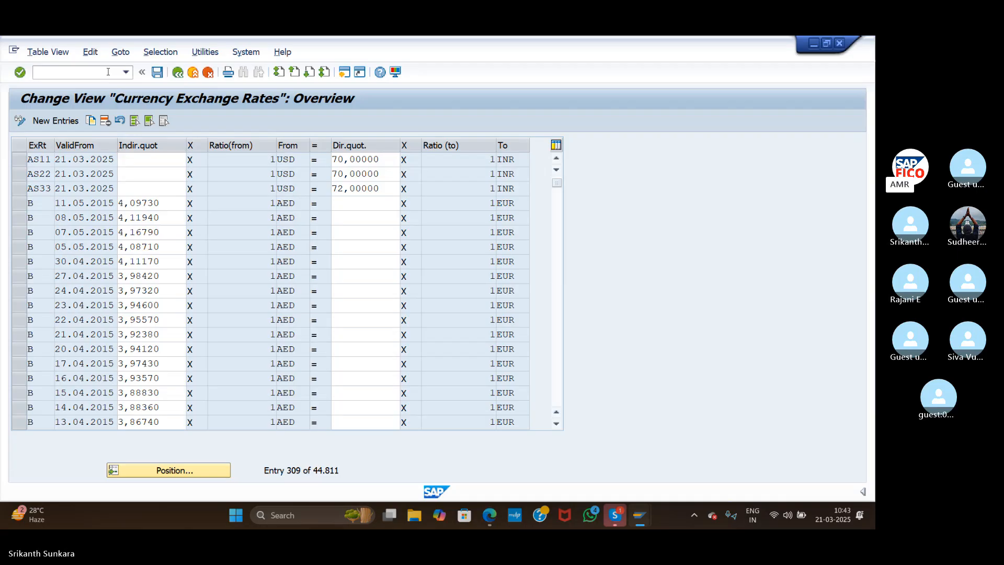
Open the automatic posting procedures with transaction OBA1 and select the KDF procedure for open item exchange rate differences
{"action": "type", "text": "/noba1"}
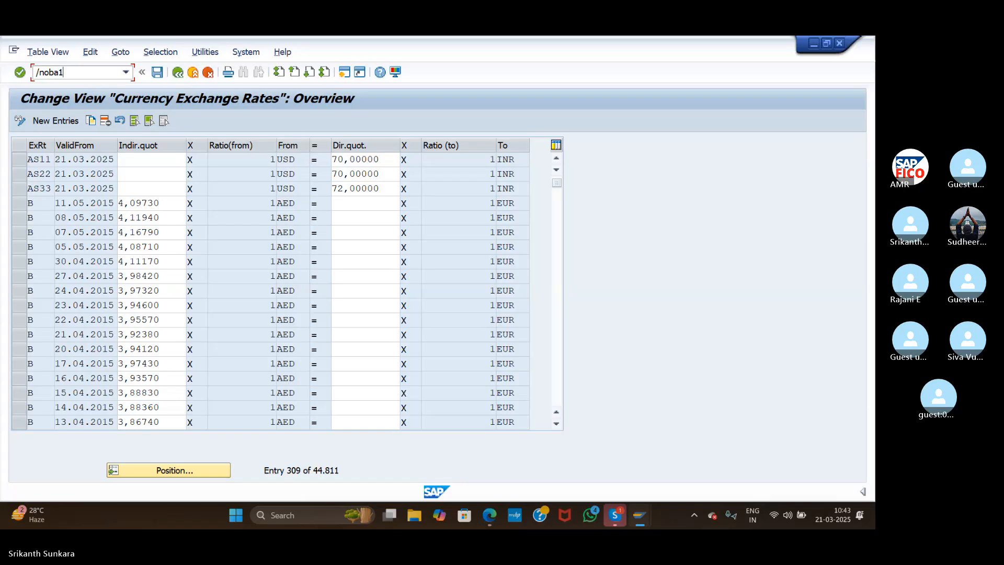
{"action": "key", "text": "Return"}
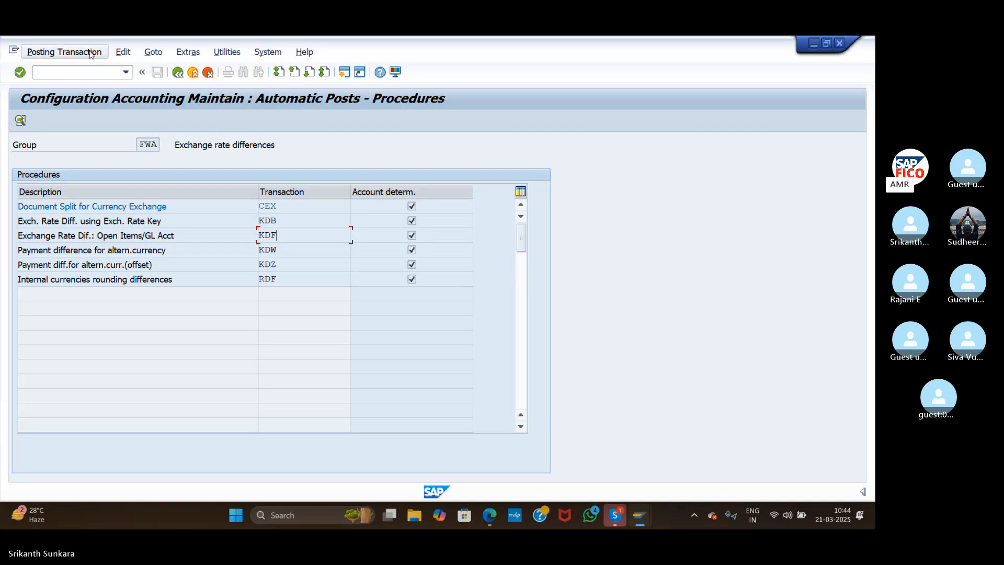
{"action": "left_click", "coordinate": [85, 72]}
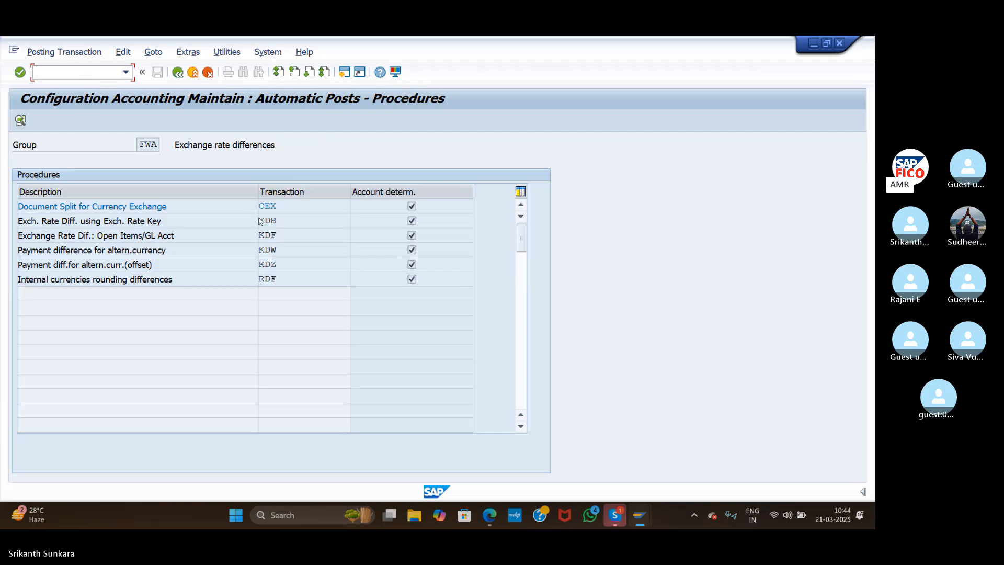
{"action": "left_click", "coordinate": [277, 236]}
{"action": "left_click", "coordinate": [279, 235]}
Switch to Skype and enlarge the latest chat image explaining account currency
{"action": "mouse_move", "coordinate": [615, 517]}
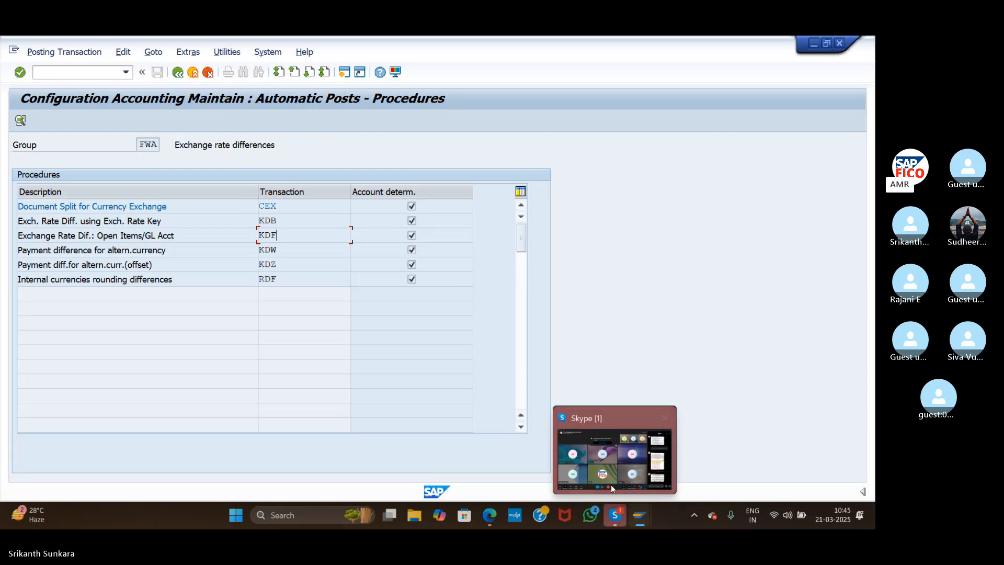
{"action": "left_click", "coordinate": [610, 468]}
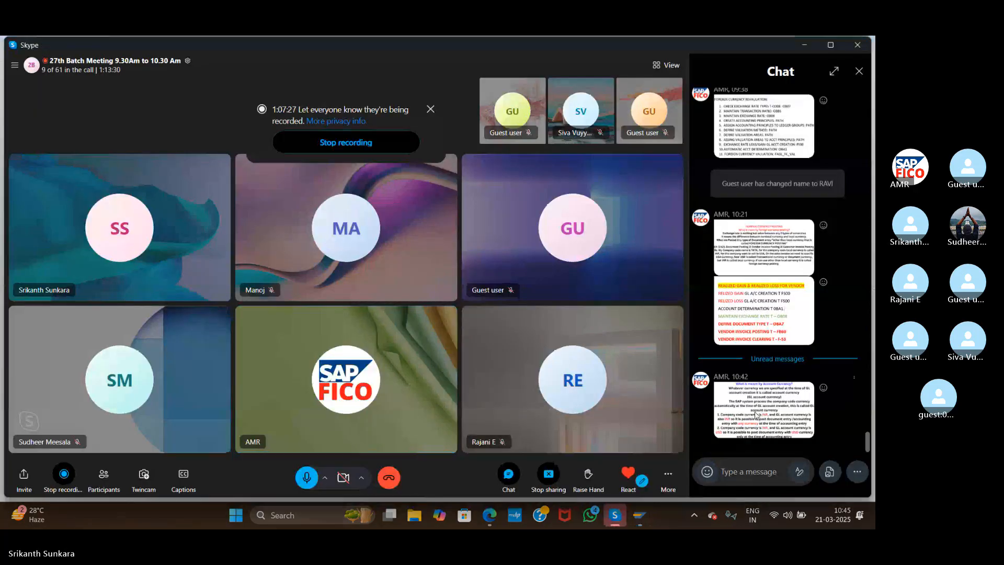
{"action": "left_click", "coordinate": [756, 416]}
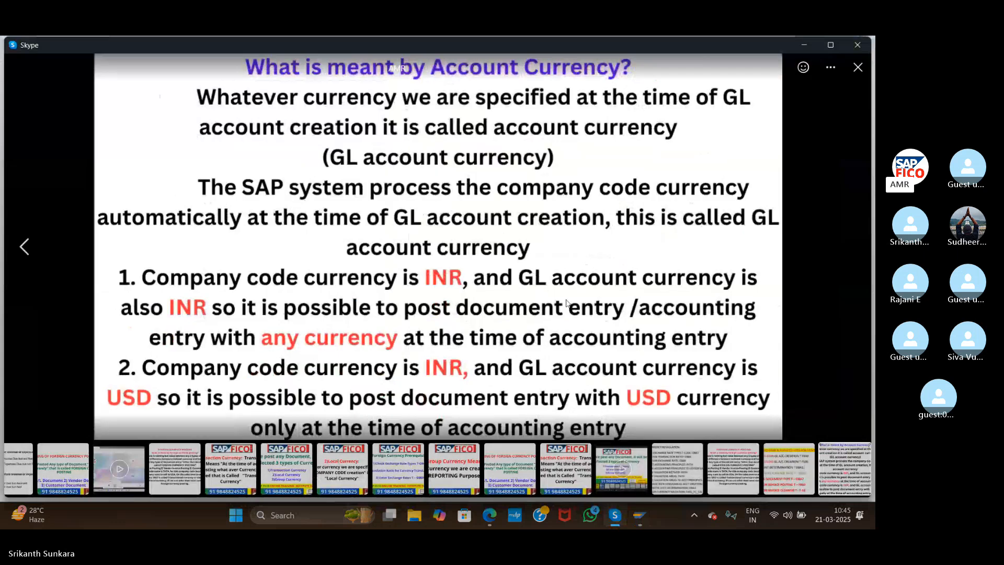